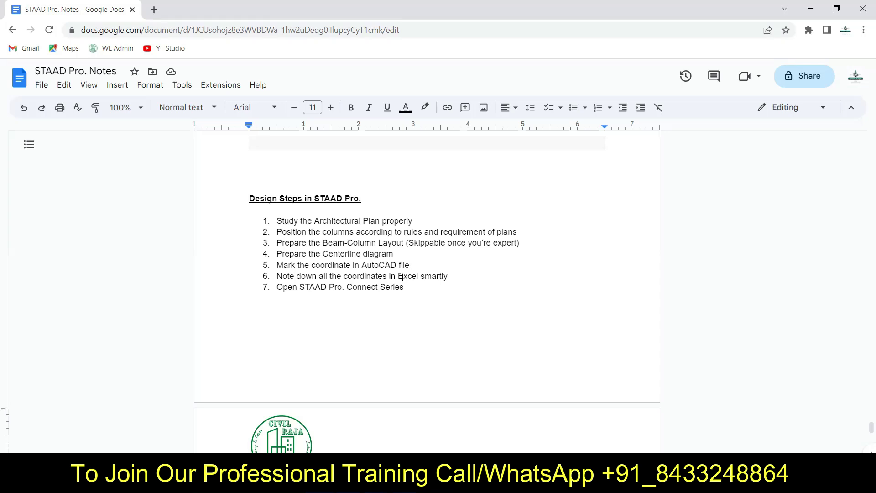
Step: Leave the design notes and search the computer for the installed STAAD programs
scroll(402, 276, "down", 2)
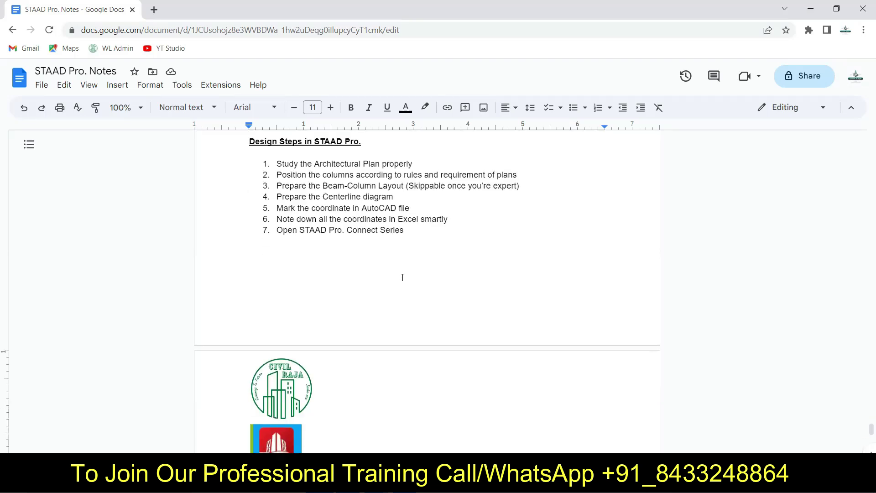
left_click(809, 9)
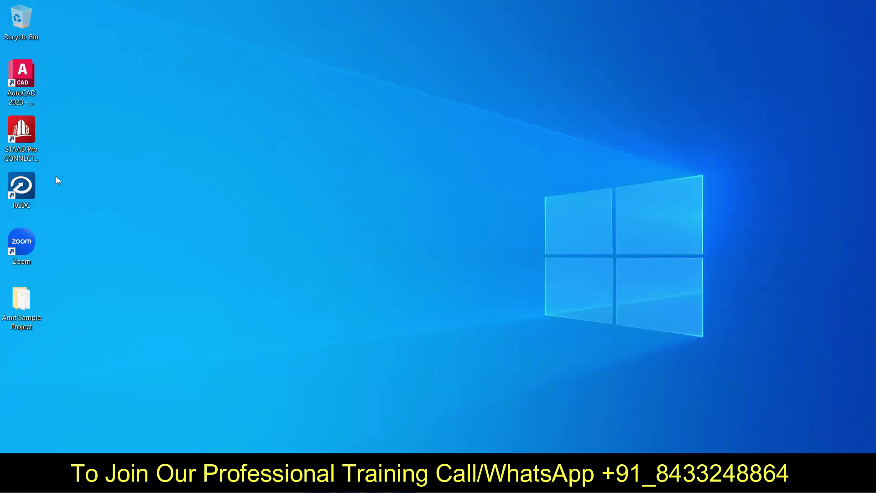
key("super+s")
type("bui")
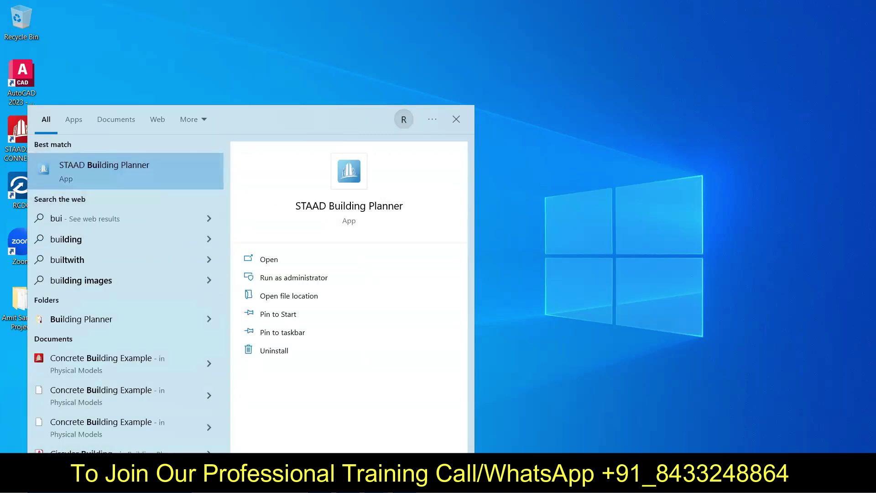
key("BackSpace")
key("BackSpace")
key("BackSpace")
type("staad")
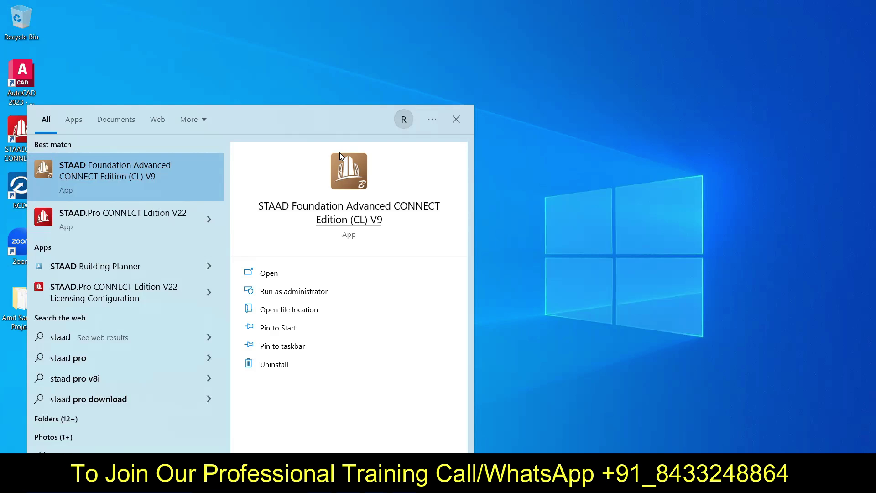
left_click(313, 65)
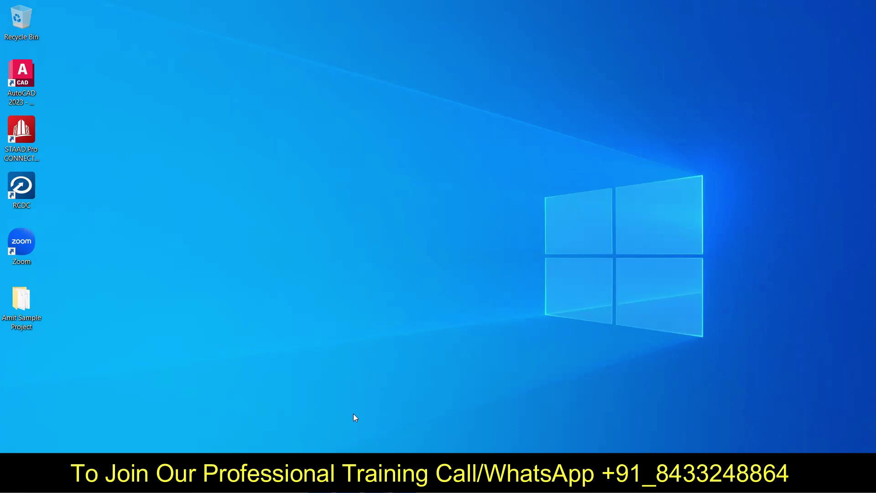
Step: Capture the whole STAAD.Pro CONNECT Edition start page as a screenshot with Snipping Tool
mouse_move(347, 482)
left_click(348, 482)
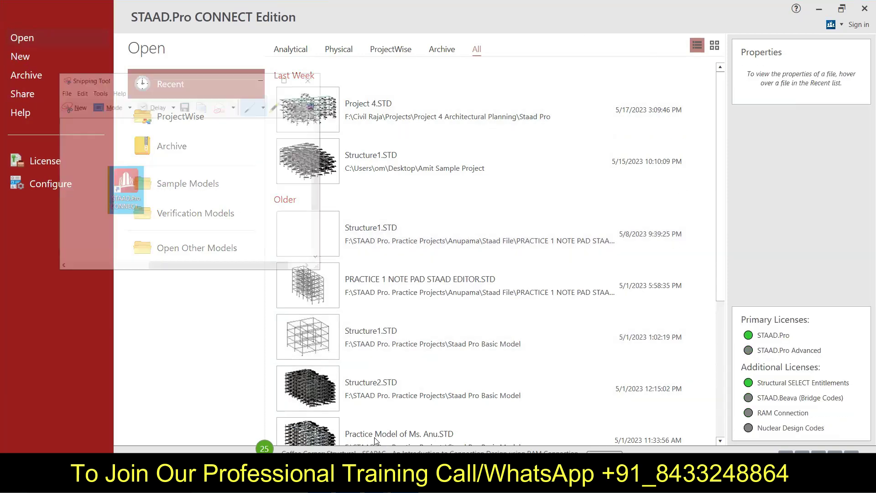
left_click(9, 49)
mouse_move(3, 1)
left_mouse_down()
mouse_move(744, 452)
mouse_move(873, 452)
left_mouse_up()
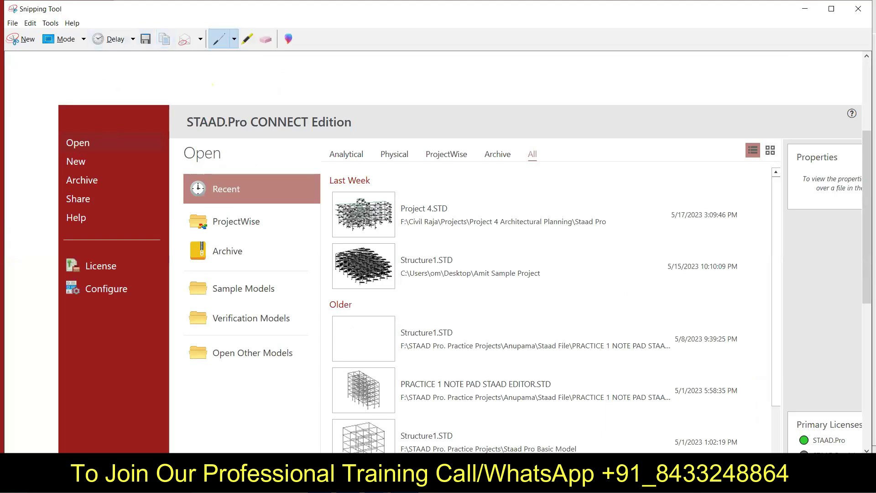
left_click(804, 9)
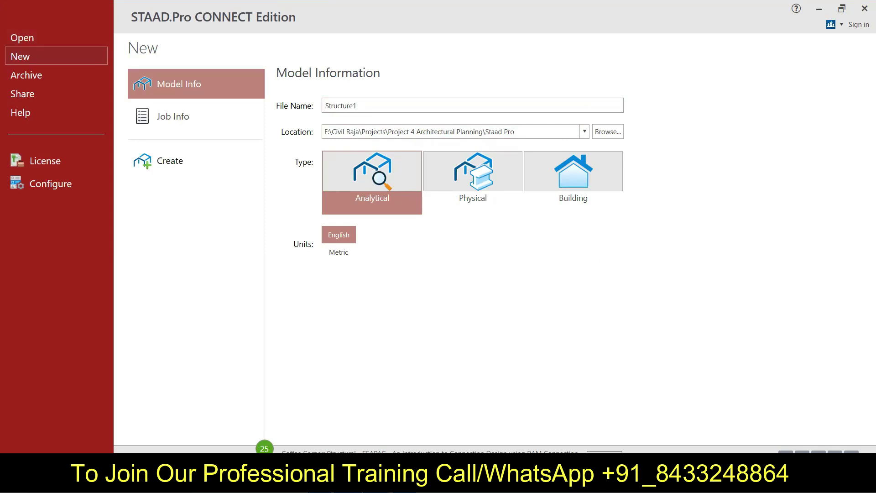
Step: Switch to the STAAD Pro. Notes document and paste the captured screenshot on a new line below the STAAD.Pro icon image
key("alt+Tab")
scroll(346, 237, "down", 4)
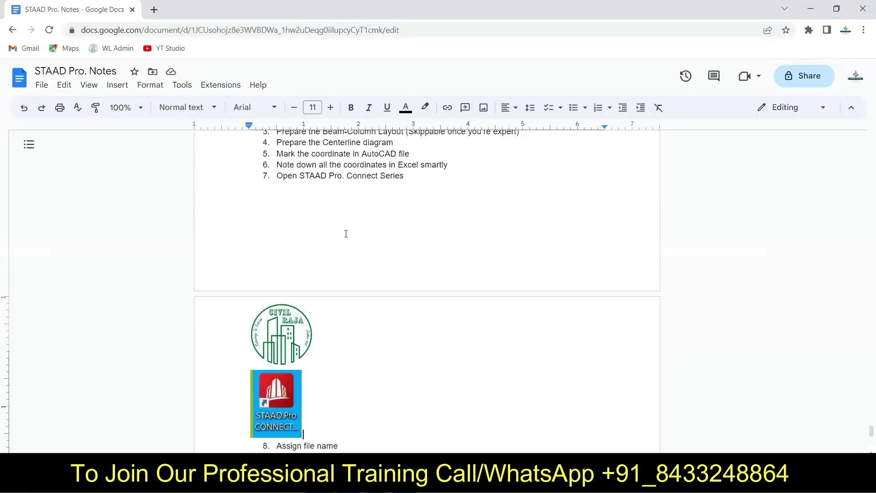
scroll(365, 351, "up", 1)
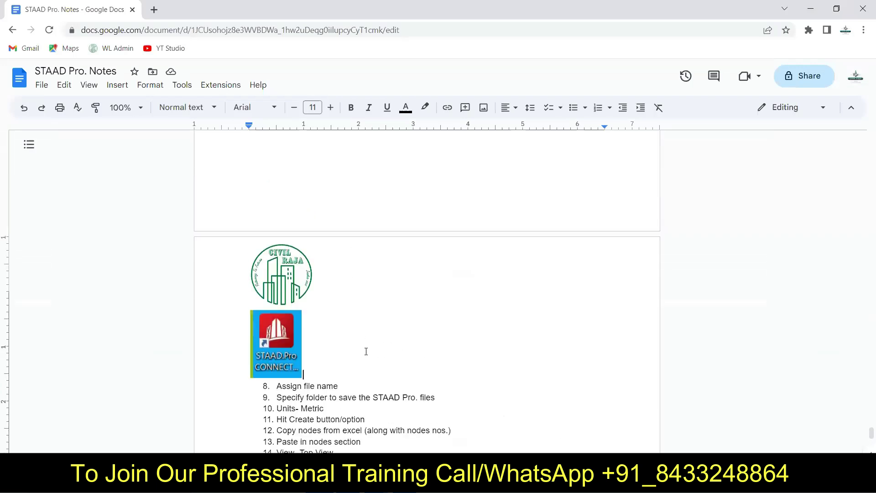
key("Return")
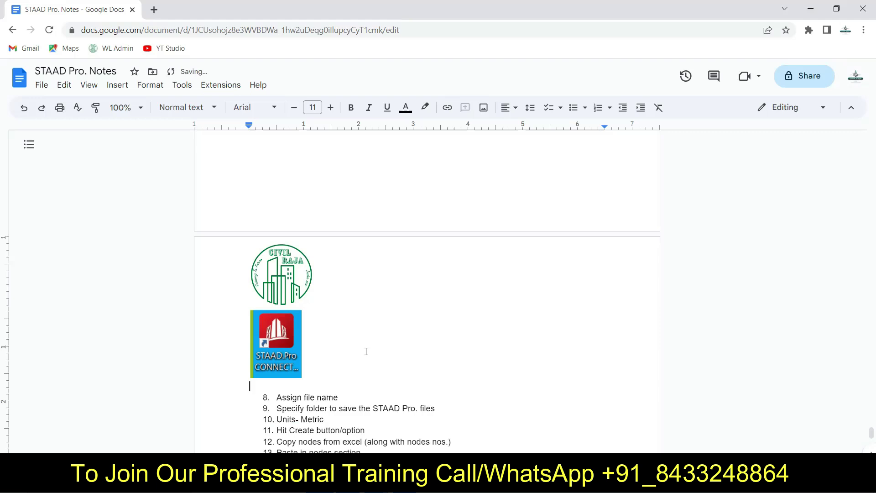
key("ctrl+v")
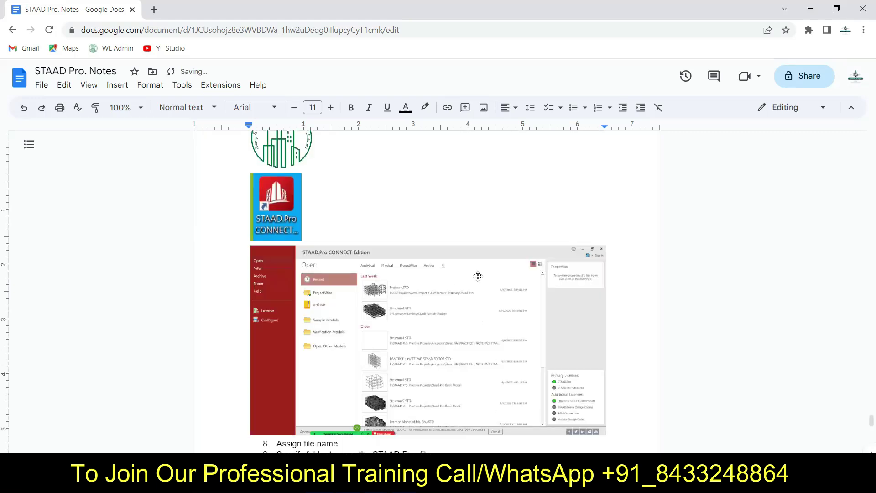
Step: Insert an empty unnumbered line below the list item "Assign file name"
scroll(549, 213, "down", 2)
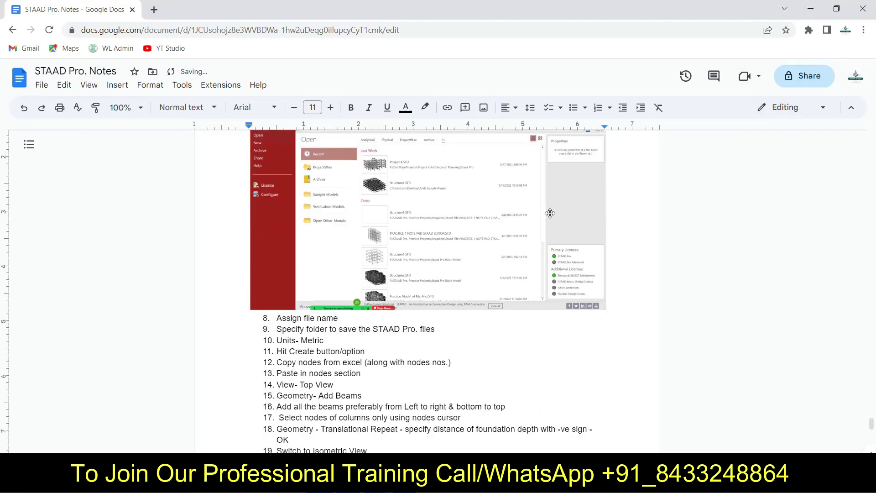
scroll(550, 213, "down", 2)
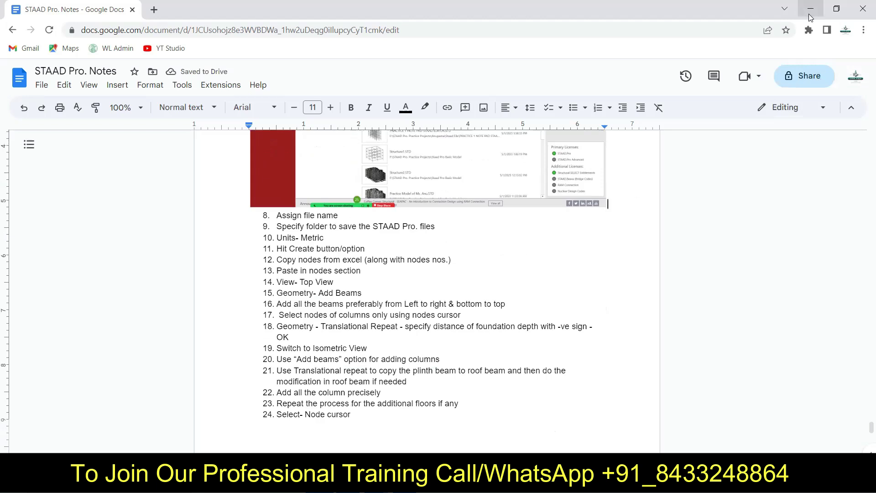
left_click(371, 216)
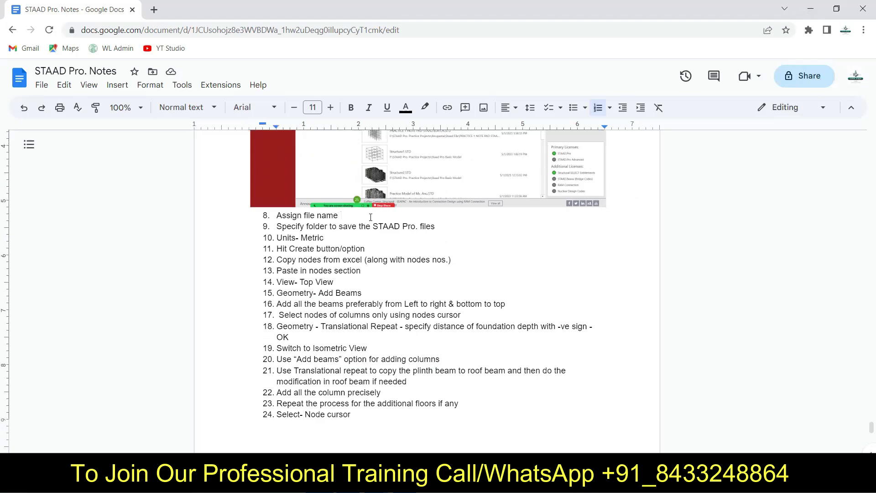
key("Return")
key("Return")
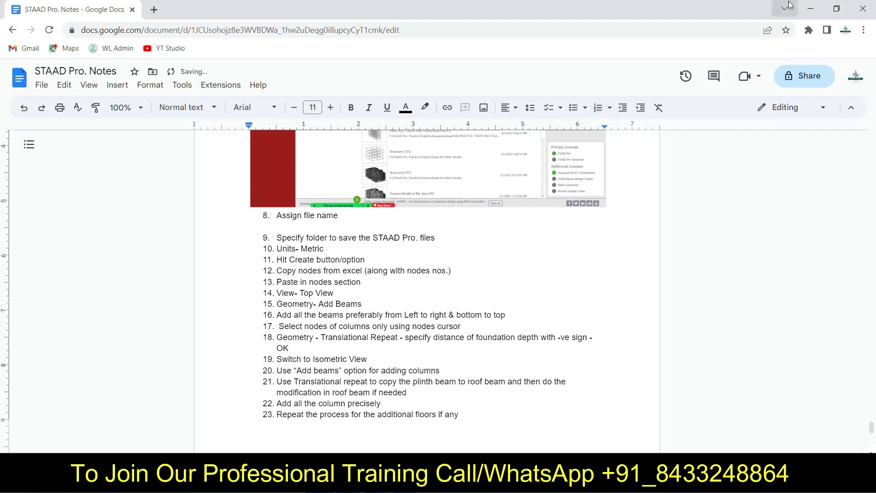
Step: Return to STAAD.Pro, name the new model file "Basic Model in STAAD Pro" and open the folder selection for its location
left_click(810, 8)
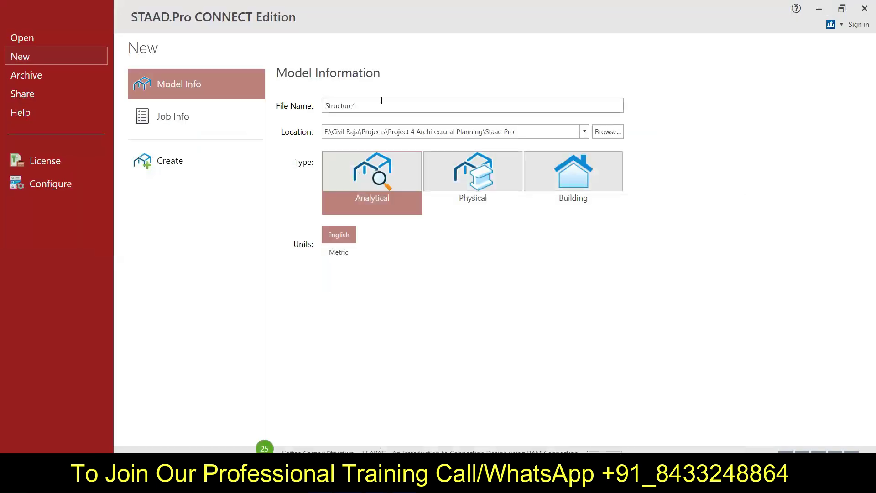
left_click(305, 106)
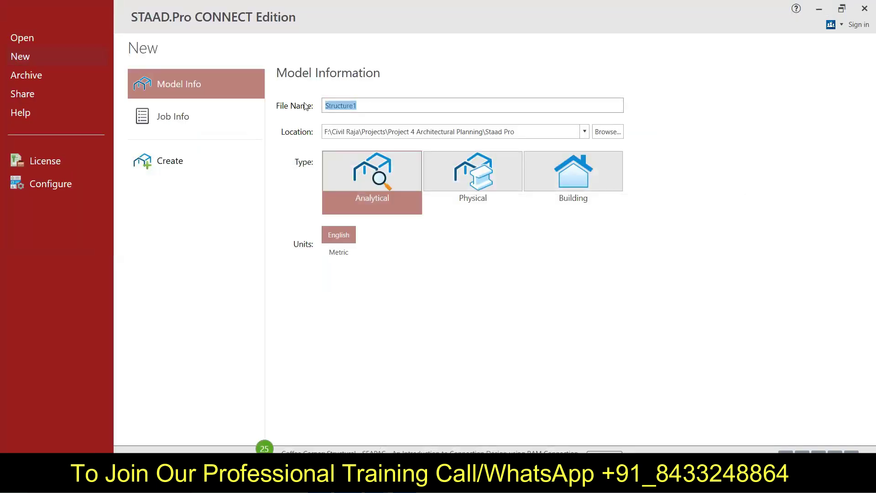
type("Basic Model in STAAD Pro")
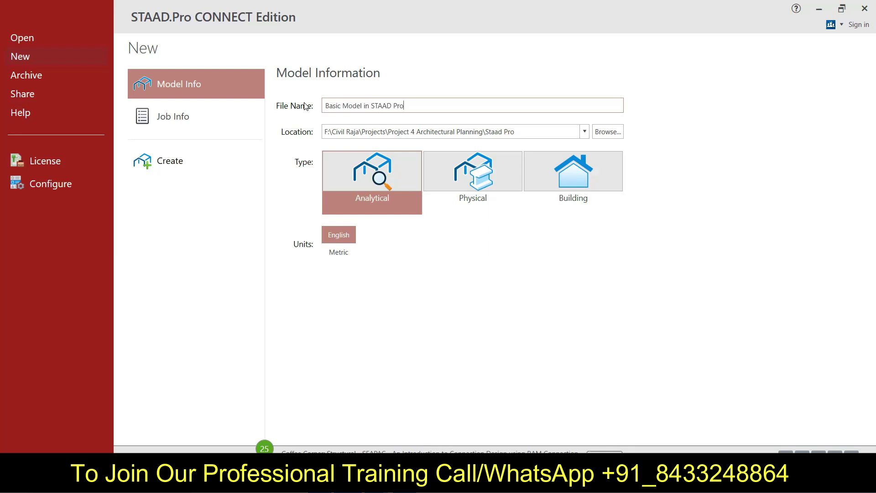
left_click(612, 132)
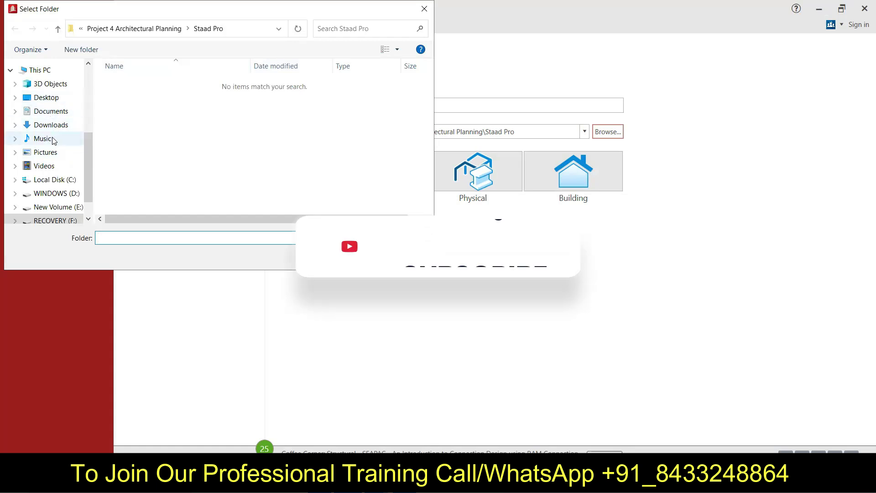
left_click(51, 99)
left_click(177, 85)
double_click(178, 88)
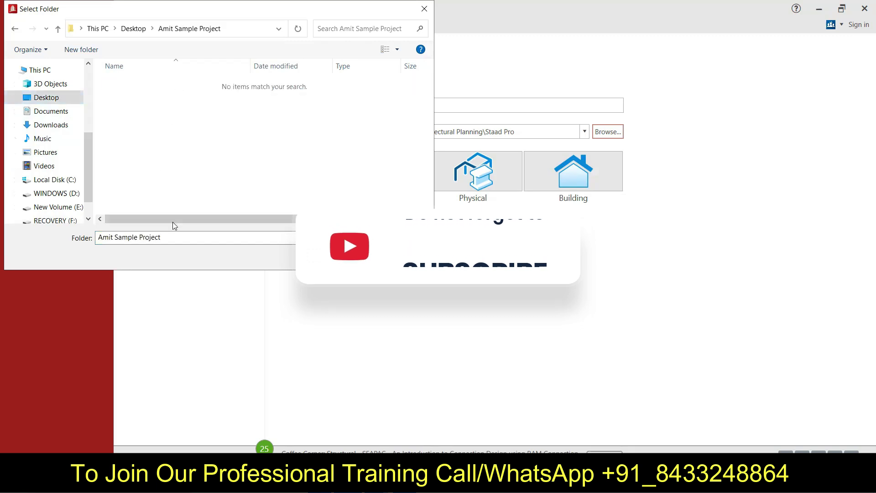
left_click(81, 50)
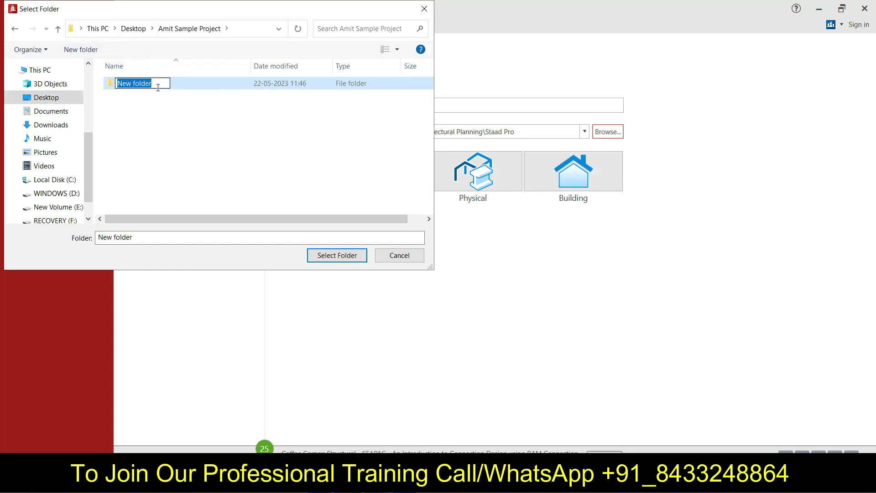
left_click(191, 101)
left_click(133, 29)
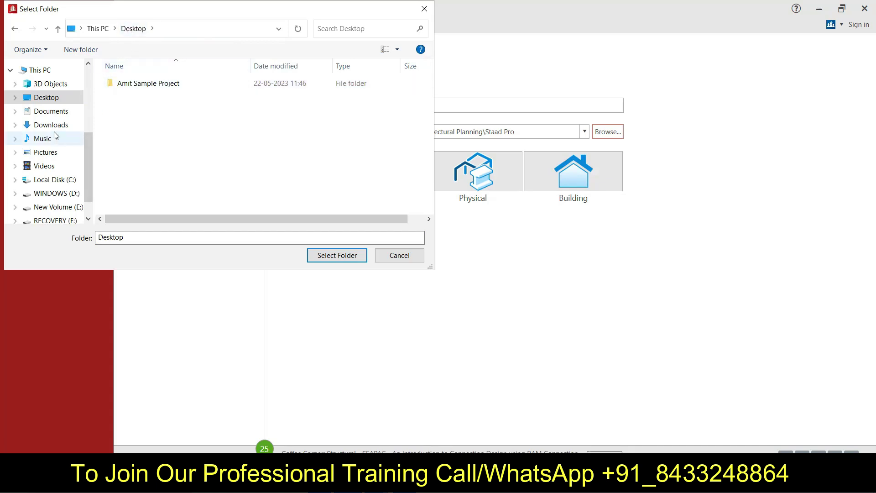
Step: Create a folder named "May 2023" inside Civil Raja Batch on drive D and open it
left_click(64, 194)
double_click(132, 84)
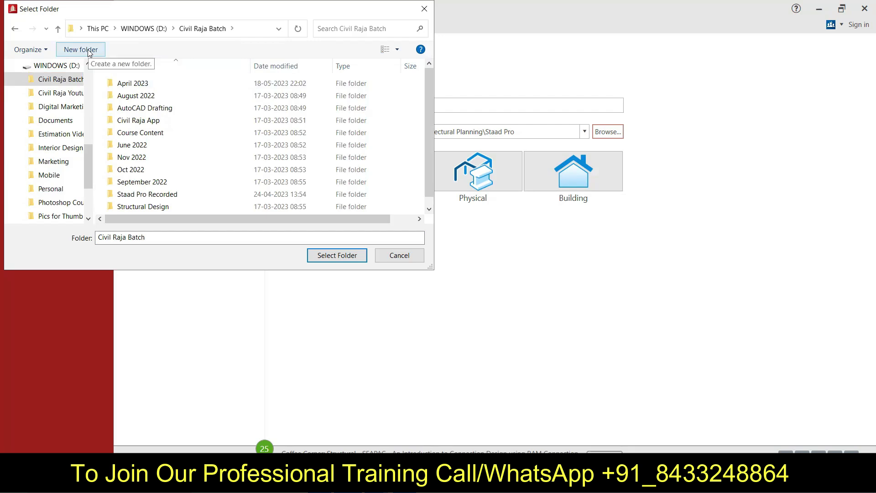
scroll(194, 113, "down", 1)
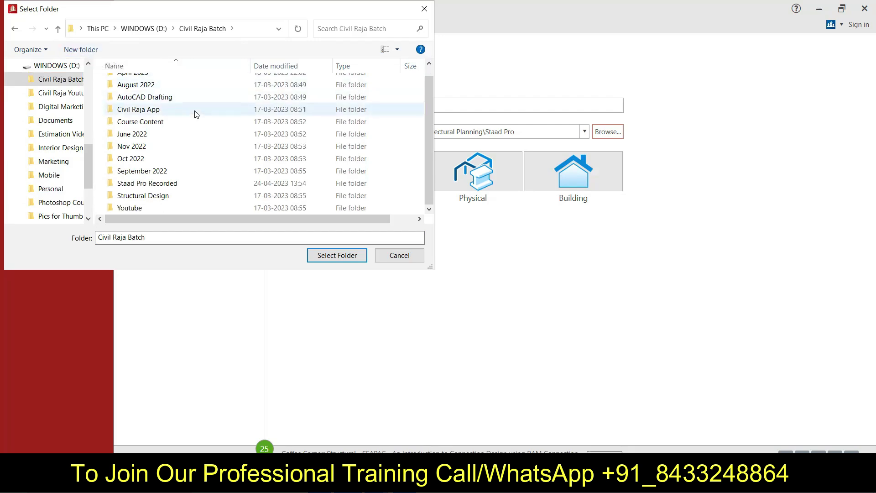
scroll(196, 114, "up", 1)
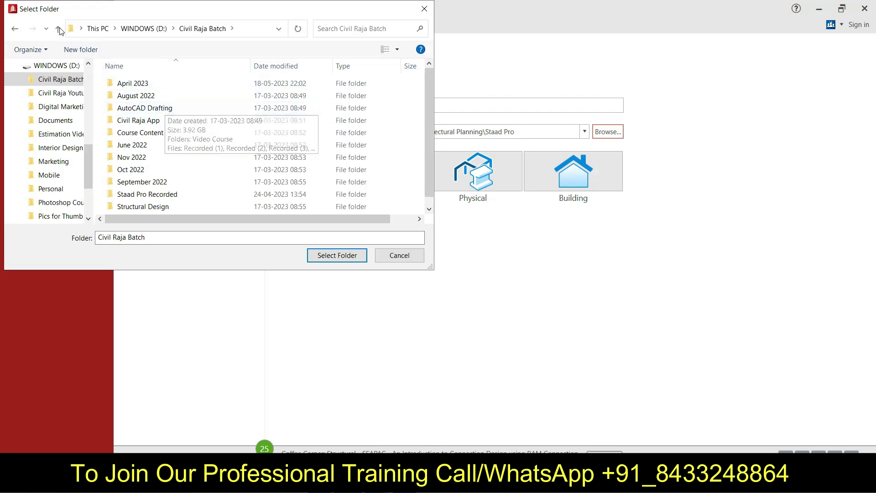
left_click(79, 50)
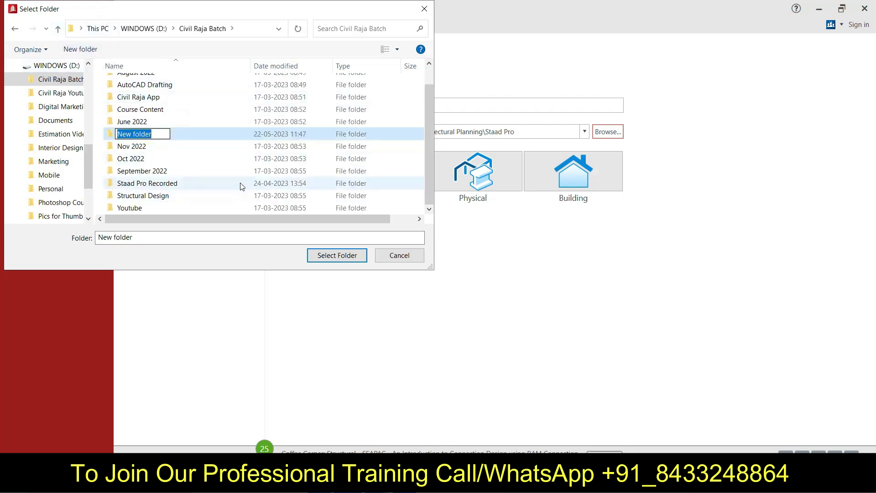
type("May ")
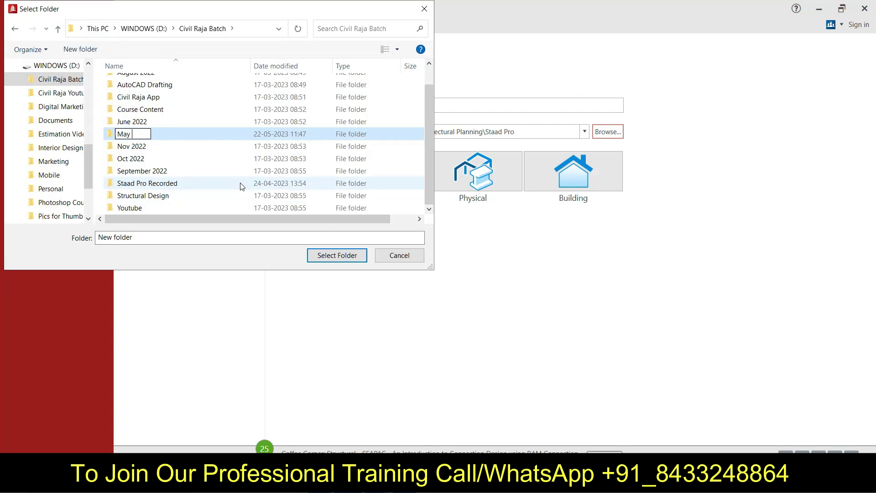
type("2023")
key("Return")
key("Return")
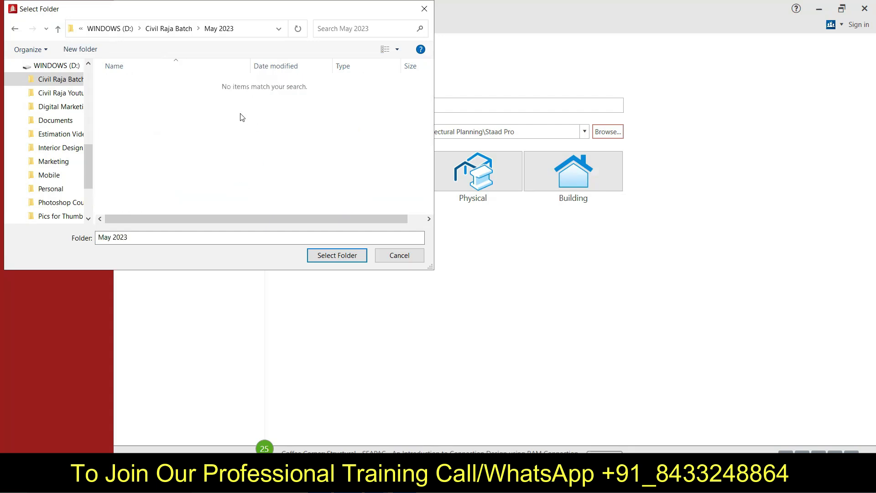
Step: Create a subfolder named "Staad Pro" inside May 2023 and open it
left_click(89, 50)
type("Staad Proj")
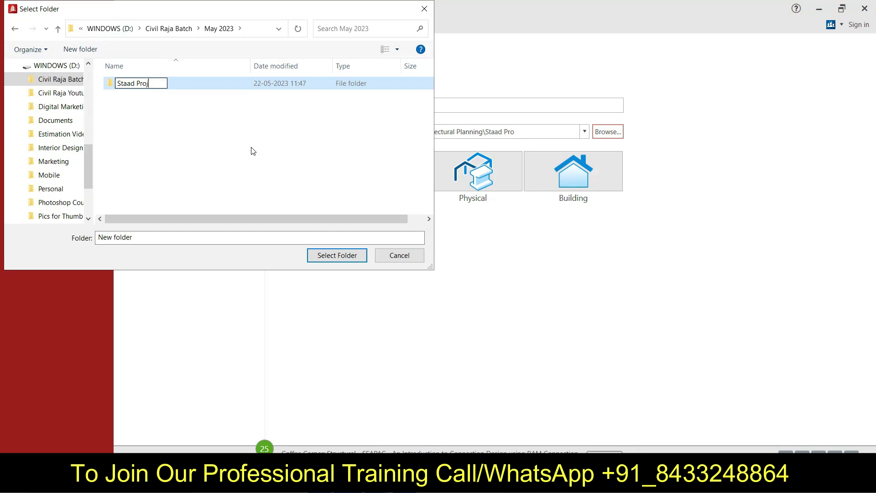
key("BackSpace")
type(".")
key("Return")
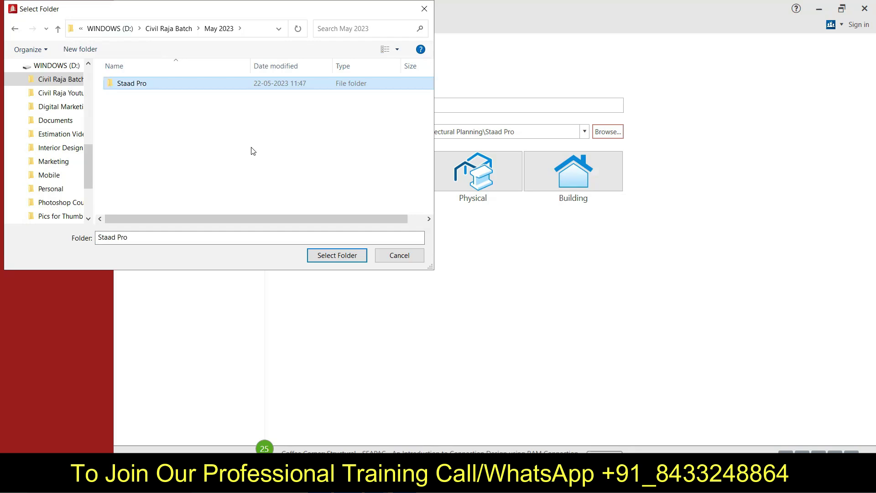
key("Return")
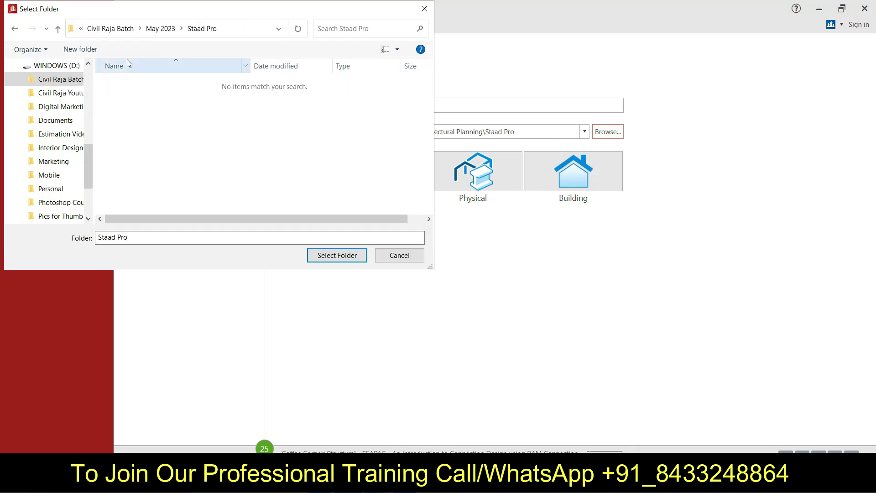
Step: Create a folder named "Basic Model in STAAD Pro" inside Staad Pro and choose it as the model's location
left_click(74, 48)
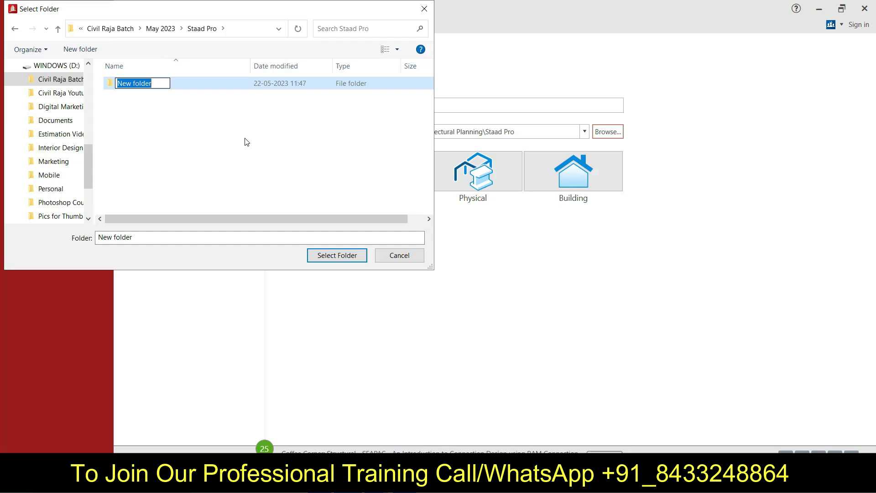
type("B")
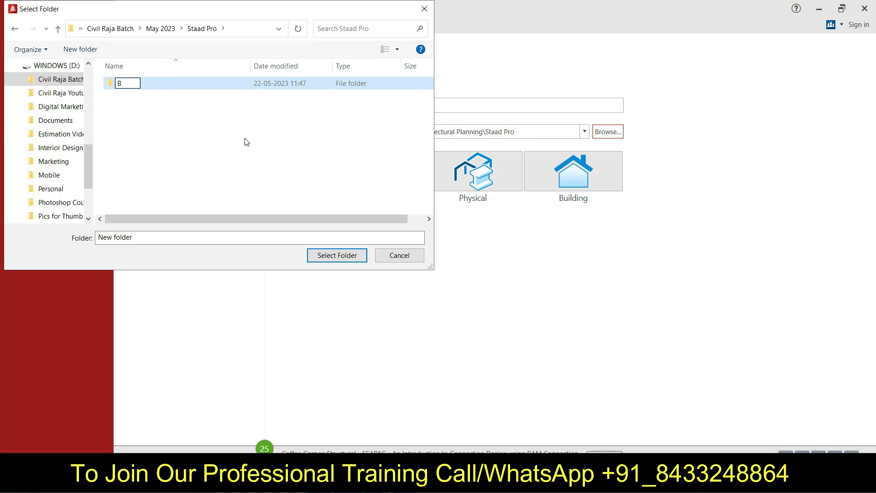
type("asic Model in ")
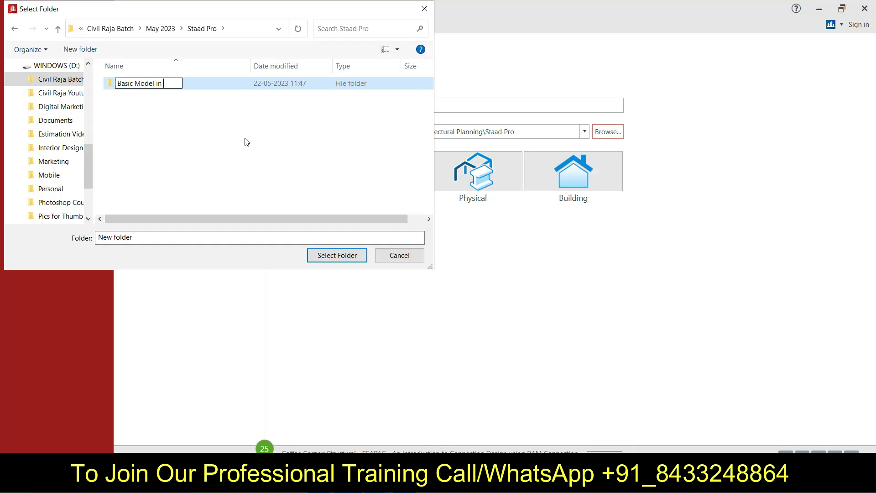
type("STAAD Pro.")
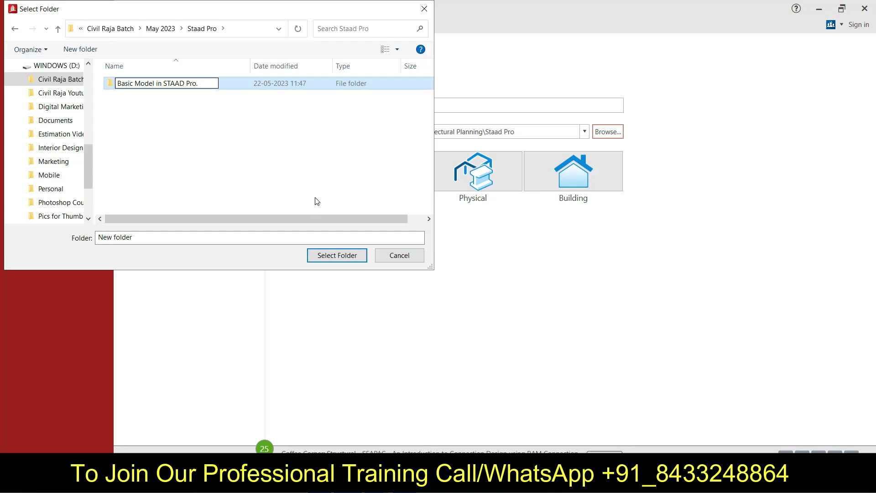
left_click(226, 115)
left_click(219, 87)
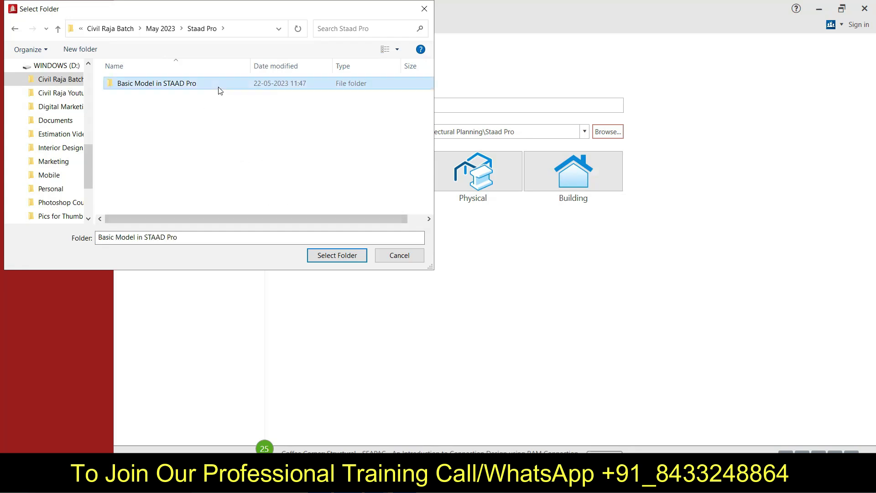
left_click(333, 256)
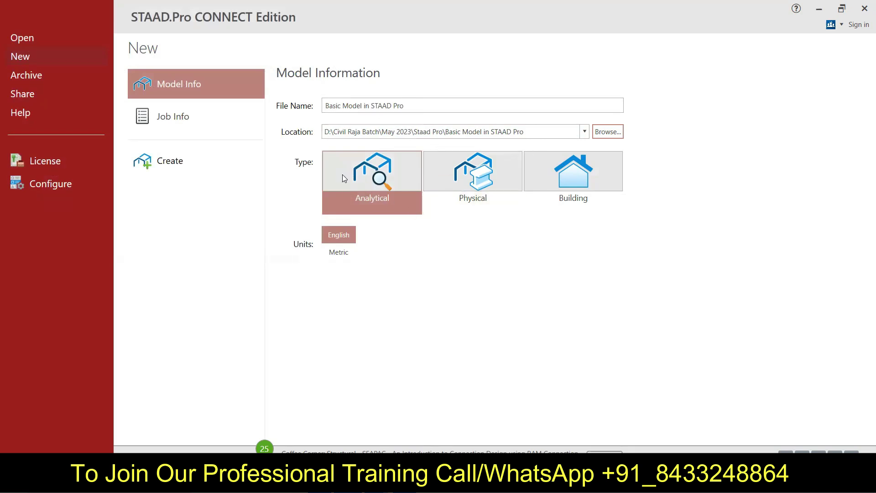
Step: Set the model units to Metric, then capture and copy a Snipping Tool snip of the Model Information settings
left_click(345, 261)
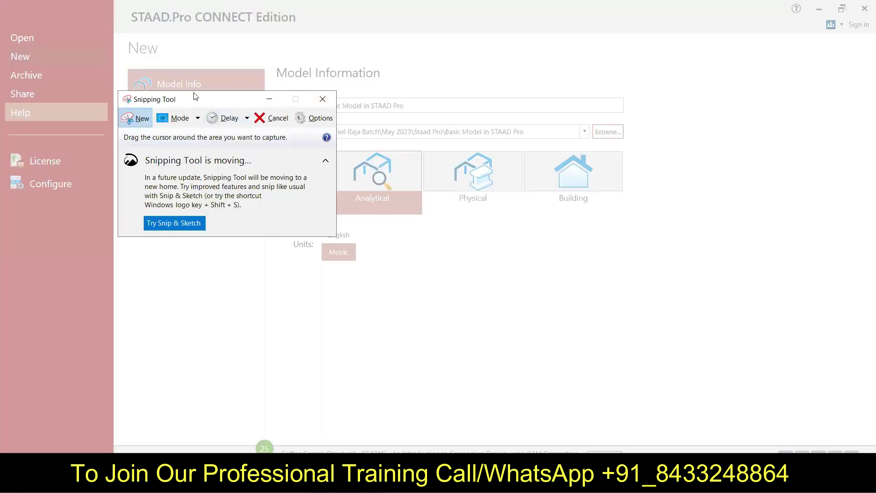
mouse_move(191, 96)
left_mouse_down()
mouse_move(92, 193)
mouse_move(110, 338)
left_mouse_up()
mouse_move(272, 61)
left_mouse_down()
mouse_move(675, 290)
mouse_move(661, 279)
left_mouse_up()
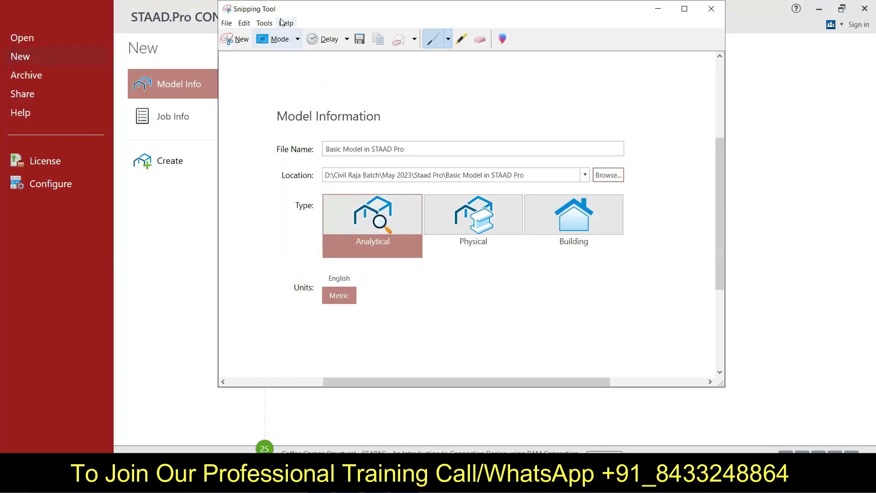
left_click(378, 39)
Step: Switch to the STAAD Pro. Notes in Google Docs and insert the copied snip on an unnumbered line below "Units- Metric"
key("alt+Tab")
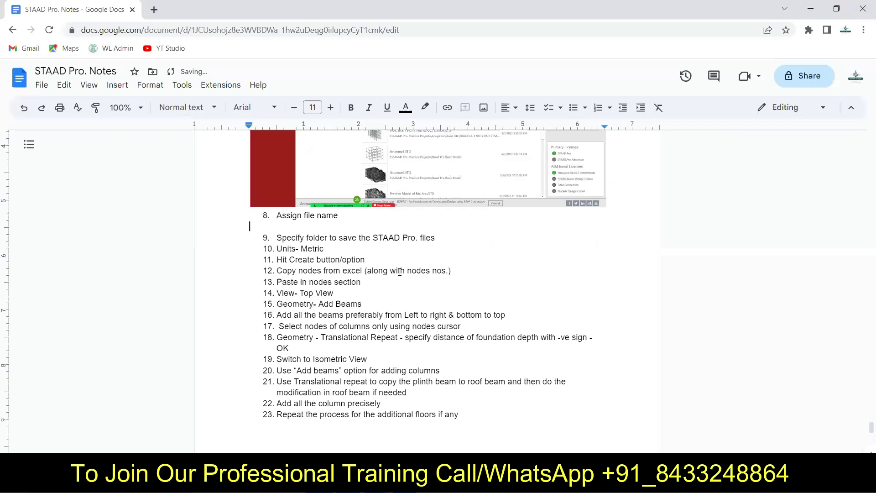
left_click(332, 248)
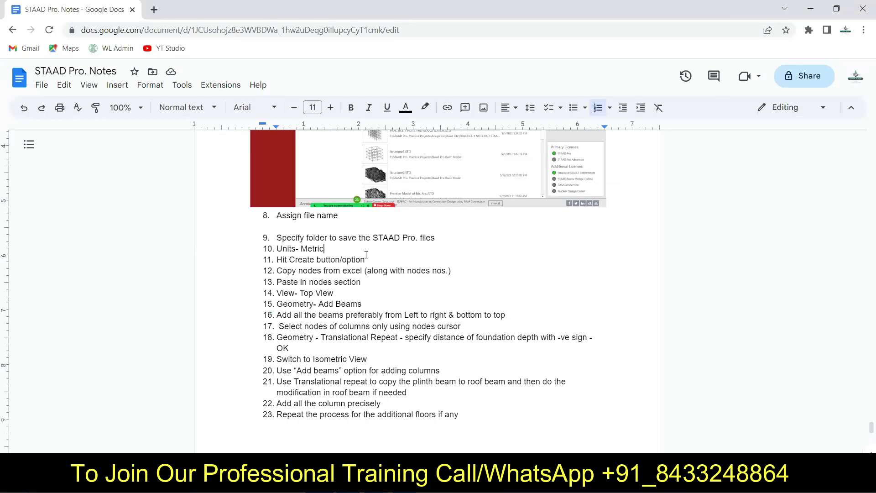
key("Return")
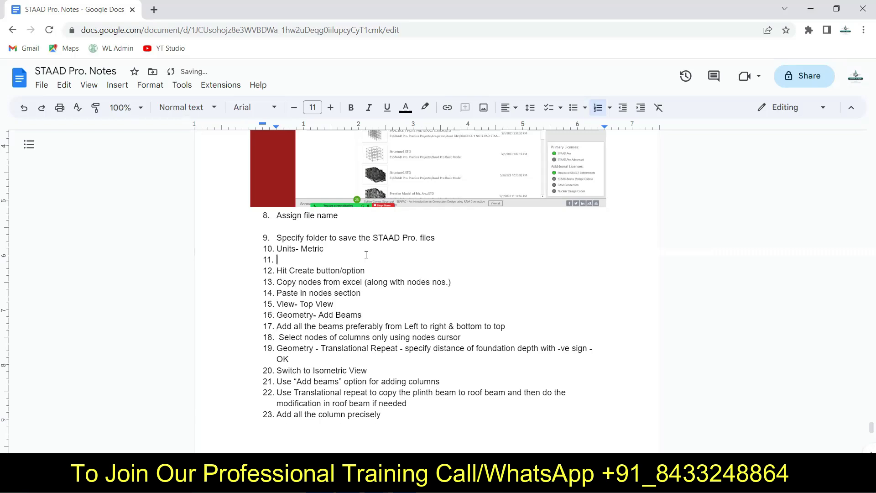
key("Return")
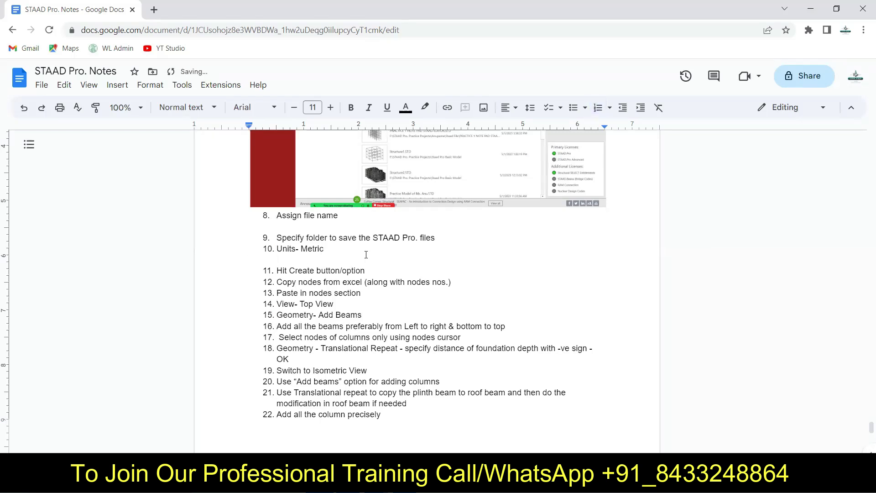
key("ctrl+v")
scroll(540, 395, "down", 3)
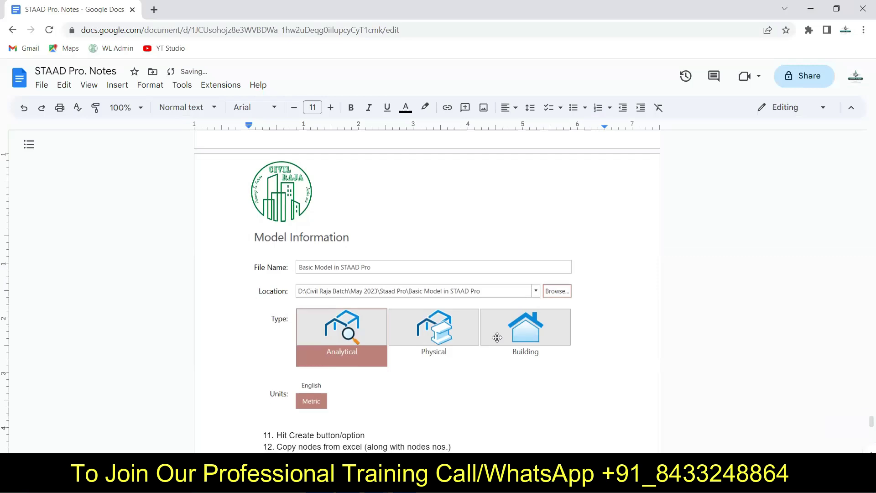
Step: Return to Snipping Tool, capture the New model page including the Create option, and circle Create in yellow
left_click(810, 8)
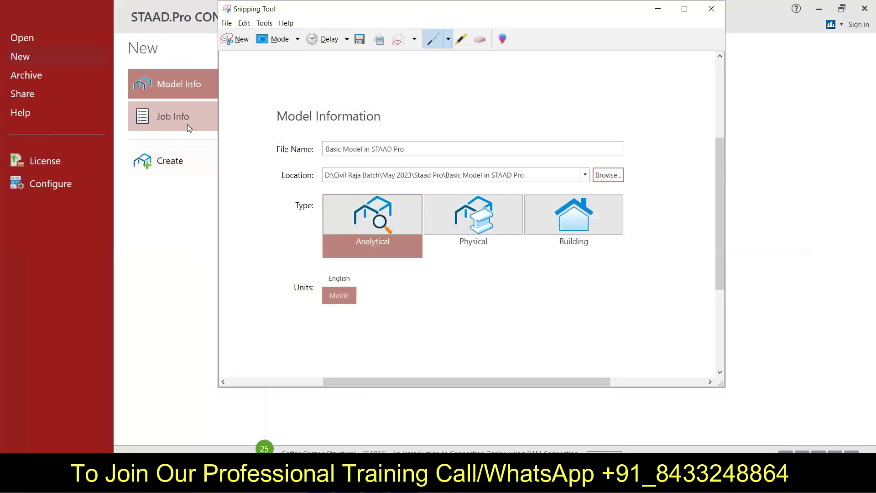
left_click(168, 208)
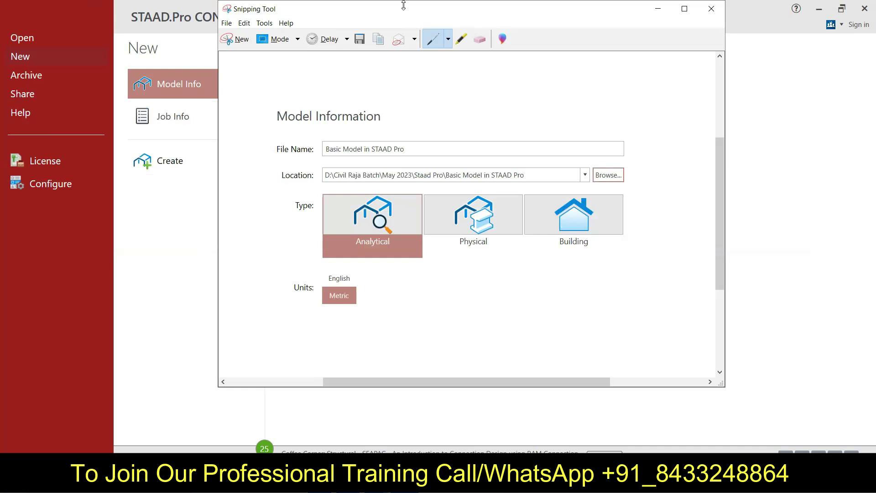
left_click(238, 39)
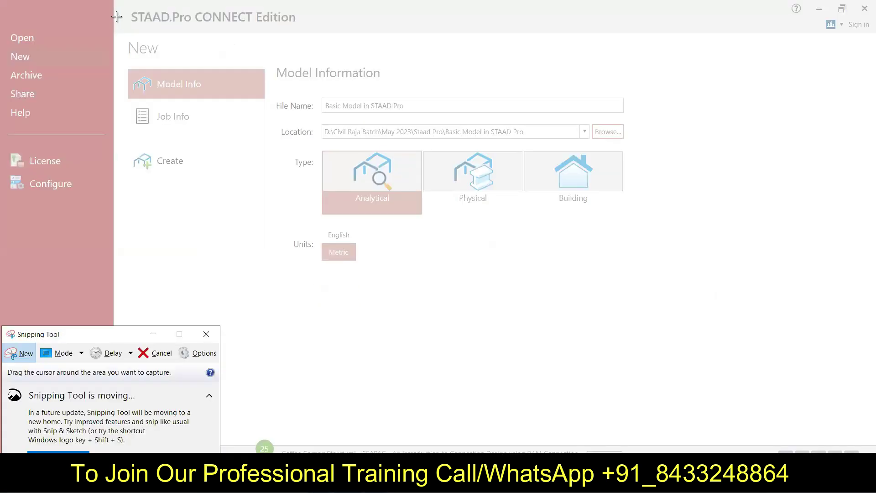
left_click_drag(120, 37, 637, 305)
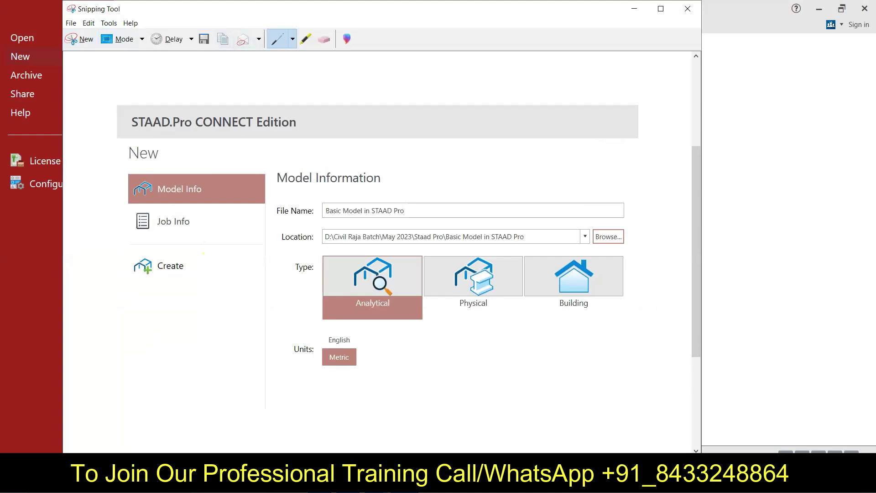
mouse_move(202, 258)
left_mouse_down()
mouse_move(114, 276)
mouse_move(206, 279)
mouse_move(201, 258)
left_mouse_up()
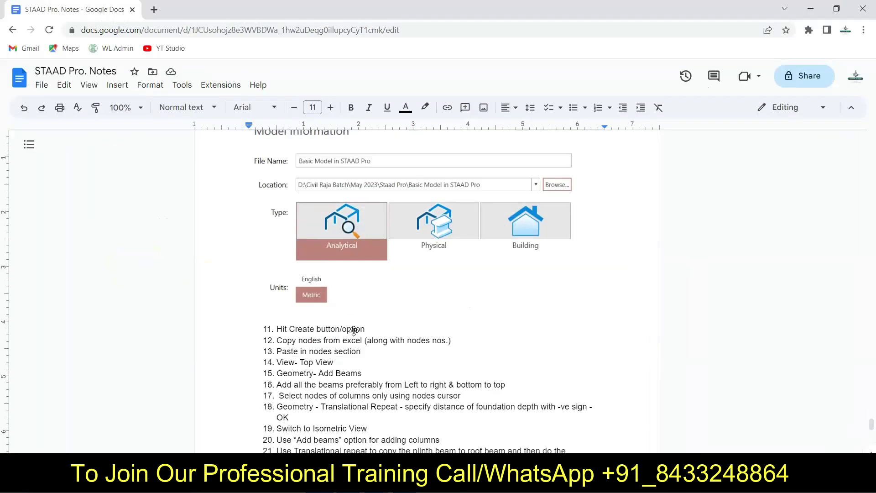
Step: Insert the circled Create snip on an unnumbered line below "Hit Create button/option" in the Google Docs notes
left_click(383, 328)
key("Return")
key("Return")
key("ctrl+v")
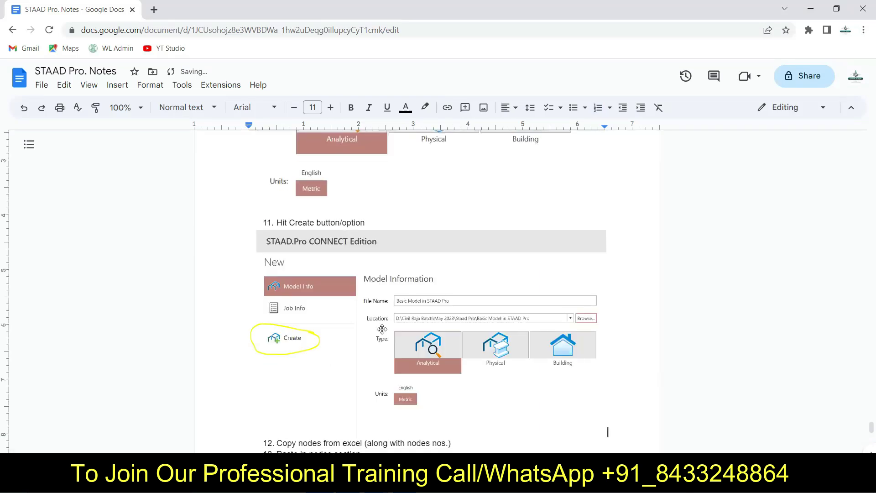
Step: Review the design steps and the node coordinate tables in the notes
scroll(485, 267, "down", 5)
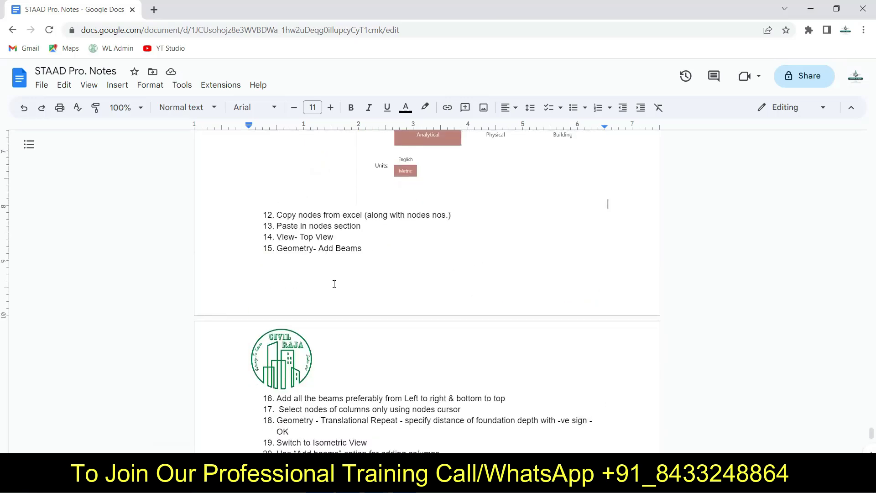
scroll(405, 301, "up", 12)
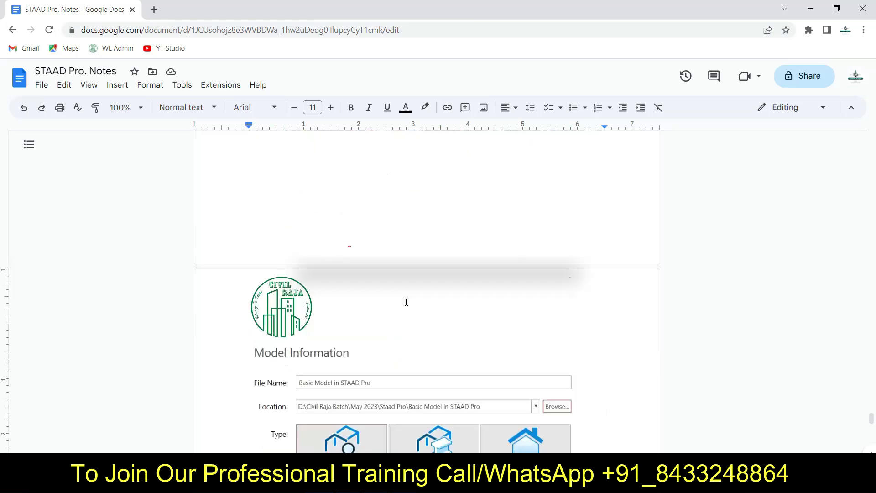
scroll(405, 301, "up", 7)
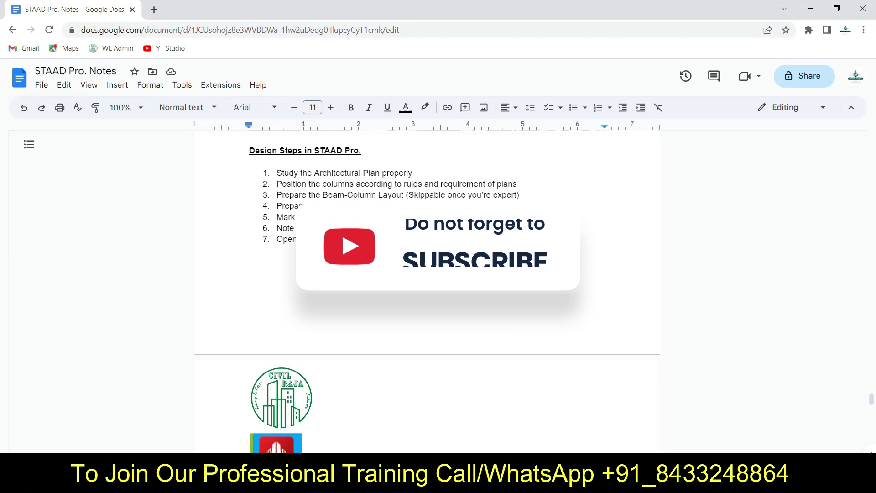
scroll(442, 315, "up", 15)
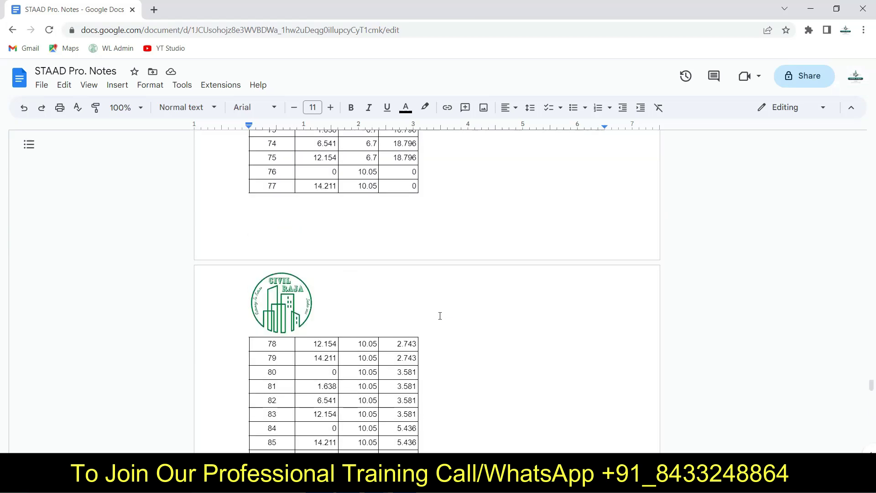
scroll(440, 315, "up", 4)
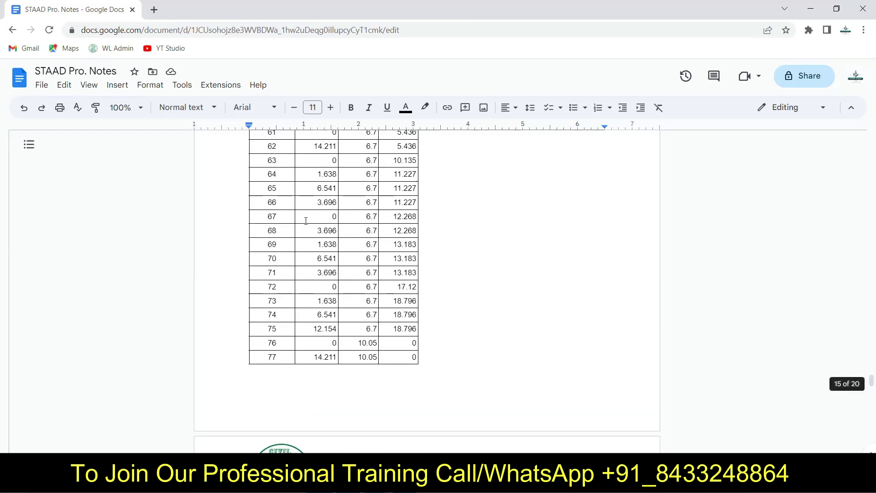
scroll(342, 265, "down", 20)
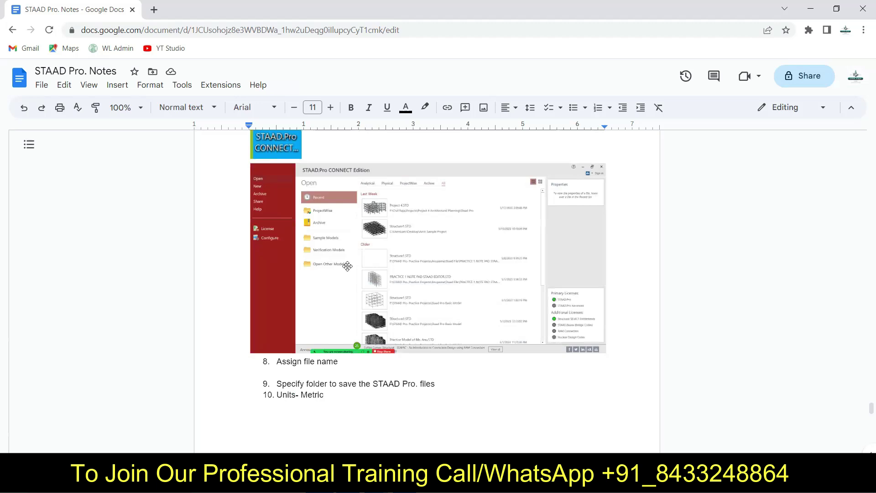
scroll(347, 266, "down", 12)
scroll(347, 266, "down", 6)
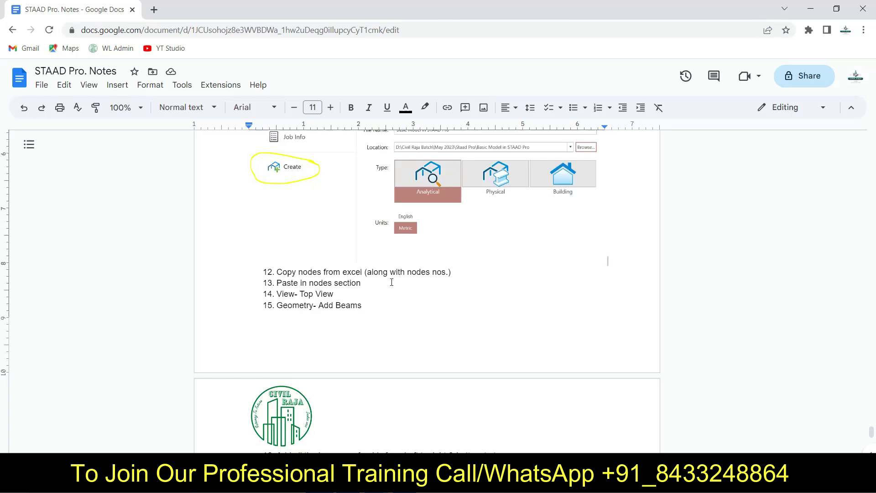
Step: Insert an empty unnumbered line below the list item "Paste in nodes section"
left_click(365, 283)
key("Return")
key("Return")
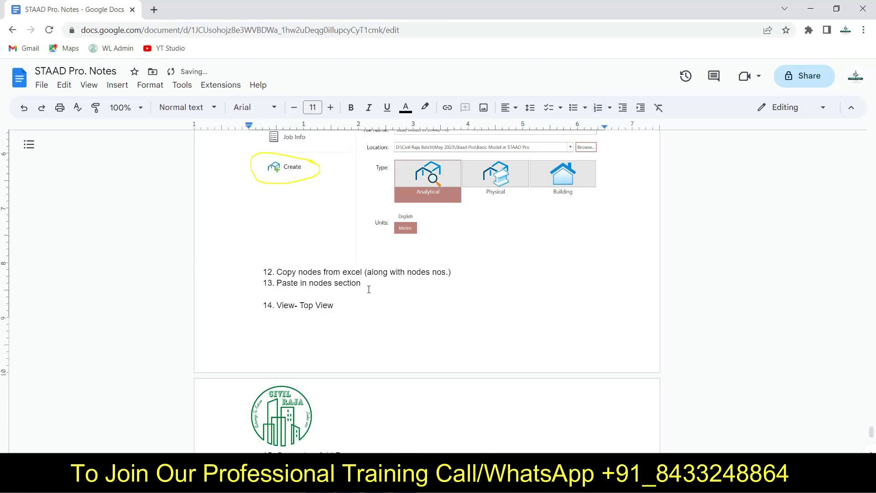
Step: Return to STAAD.Pro and create the new analytical model from the entered model information
left_click(810, 9)
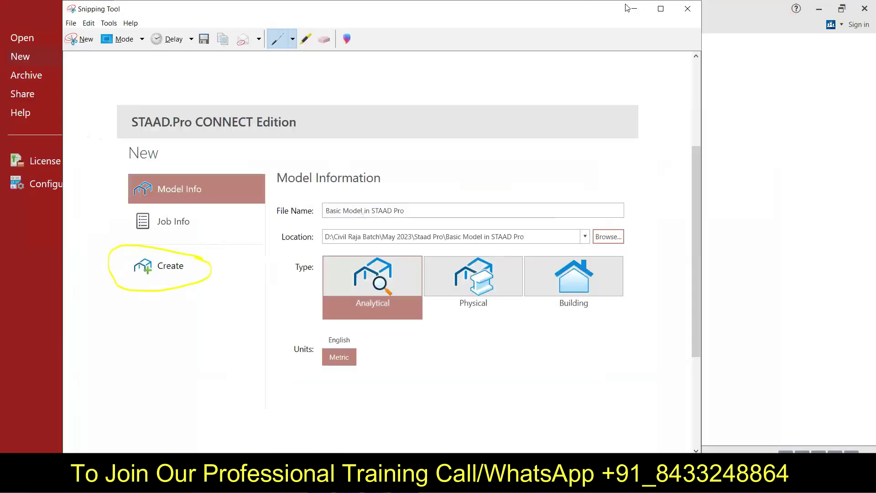
left_click(632, 9)
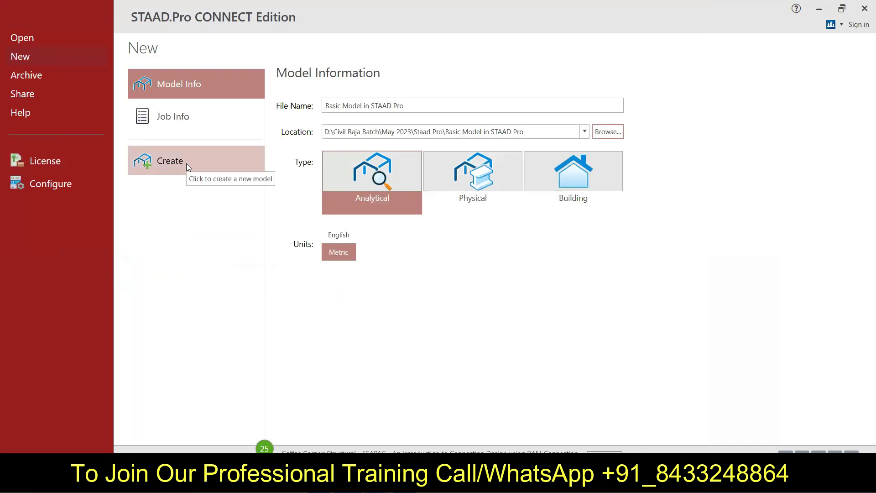
left_click(186, 164)
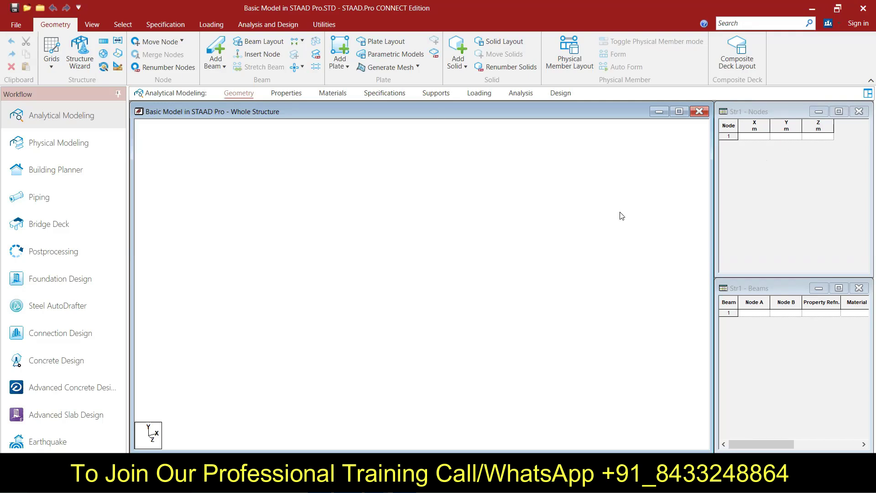
Step: Switch to Snipping Tool and capture a new snip of the empty Nodes table in STAAD.Pro
key("alt+Tab")
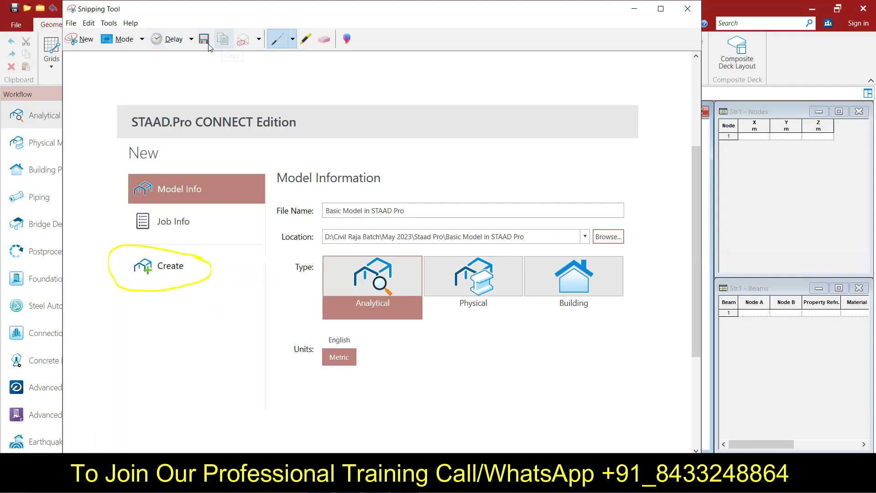
left_click(81, 40)
left_click_drag(711, 96, 869, 356)
left_click_drag(867, 311, 873, 279)
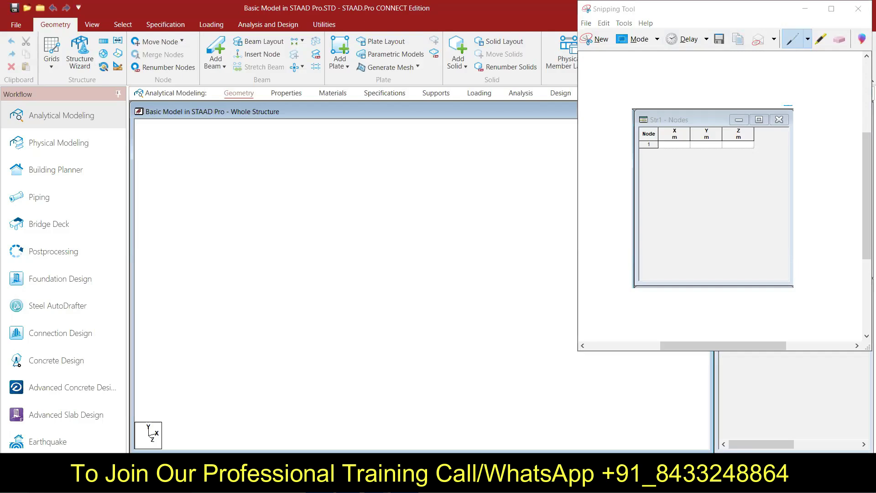
Step: Insert the Nodes table snip on the empty line below "Paste in nodes section" in the Google Docs notes
key("alt+Tab")
scroll(415, 303, "down", 5)
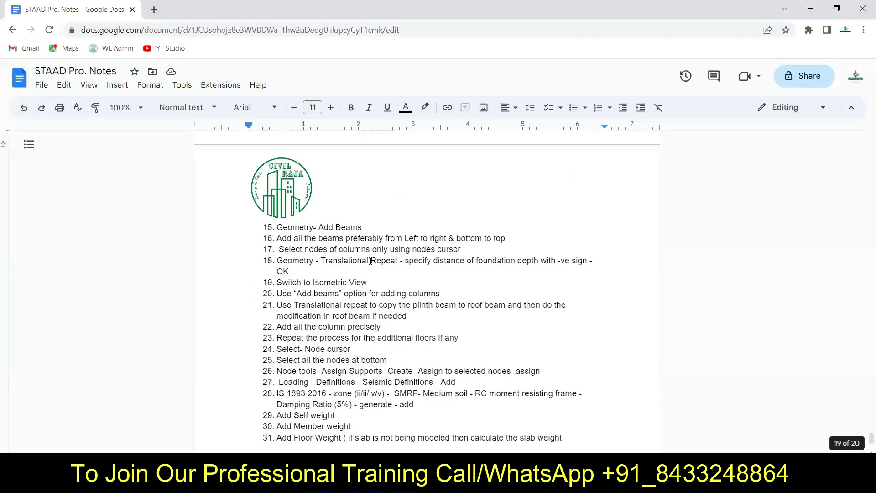
scroll(371, 260, "up", 4)
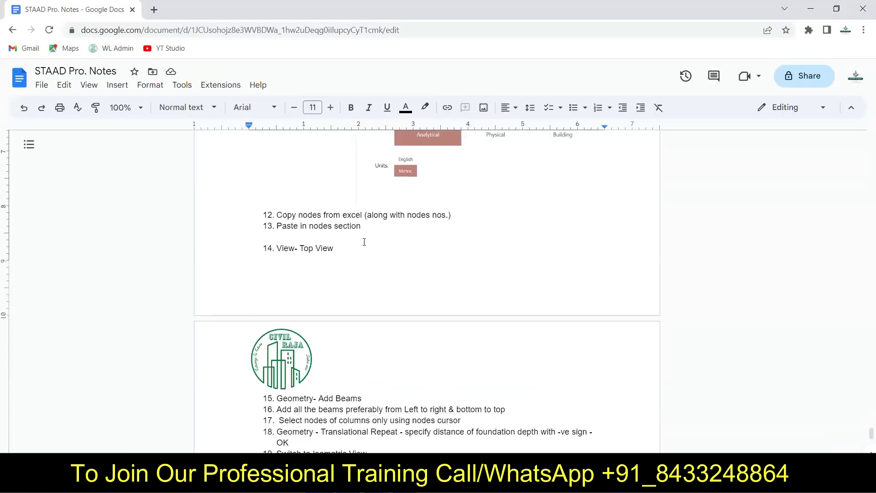
key("ctrl+v")
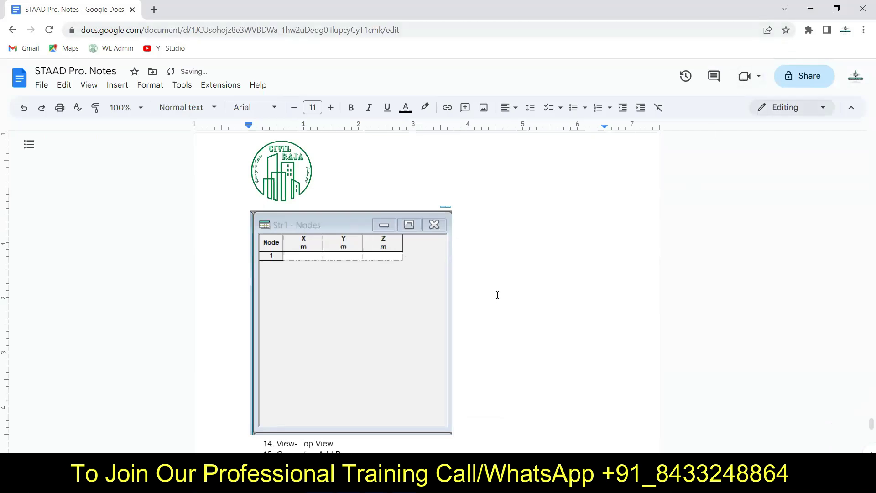
Step: Insert an empty unnumbered line below the list item "View- Top View"
scroll(498, 294, "down", 4)
left_click(390, 320)
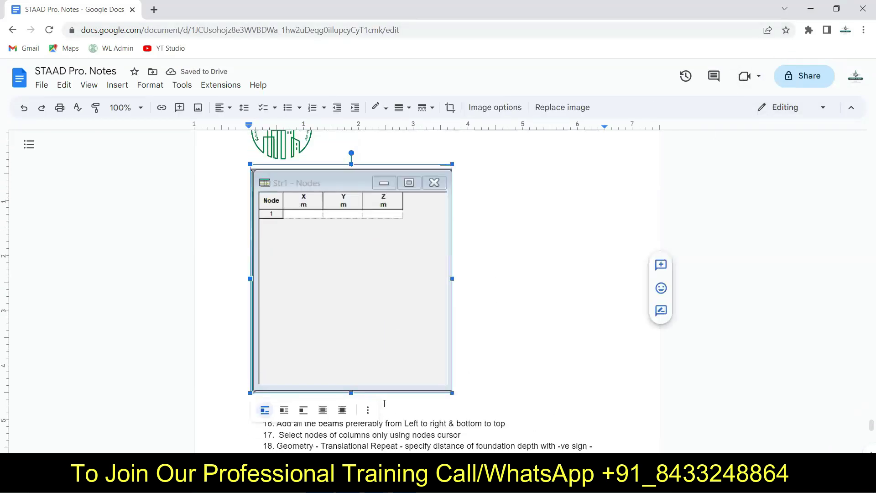
left_click(562, 306)
left_click(357, 400)
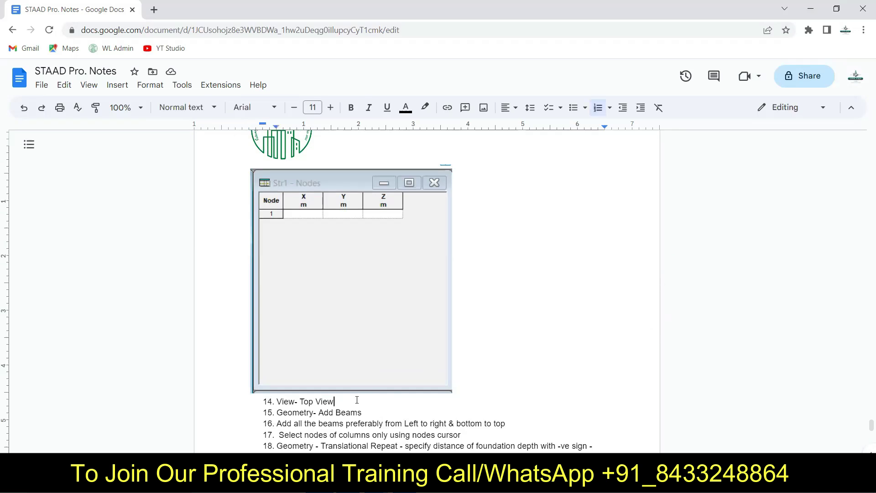
key("Return")
key("Return")
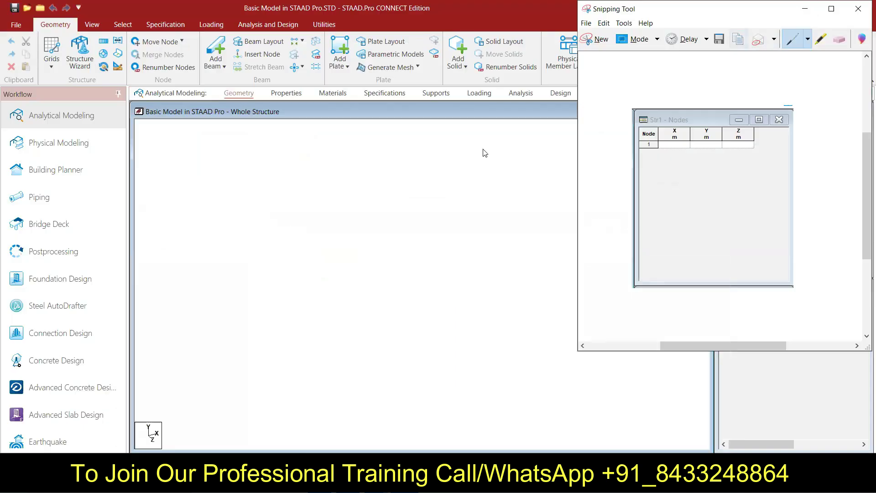
Step: Switch back to STAAD.Pro, minimize Snipping Tool, and enter node 1 at X 0, Y 0, Z 0 in the Nodes table
left_click(810, 9)
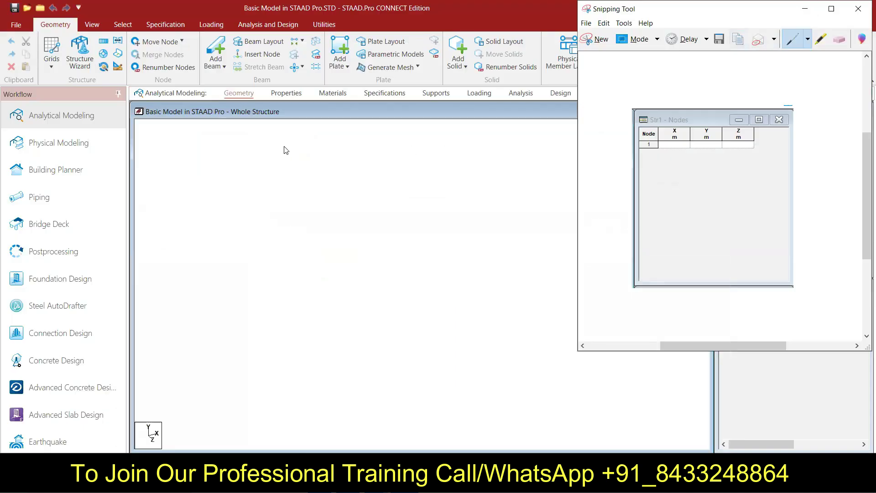
left_click(805, 8)
left_click(754, 137)
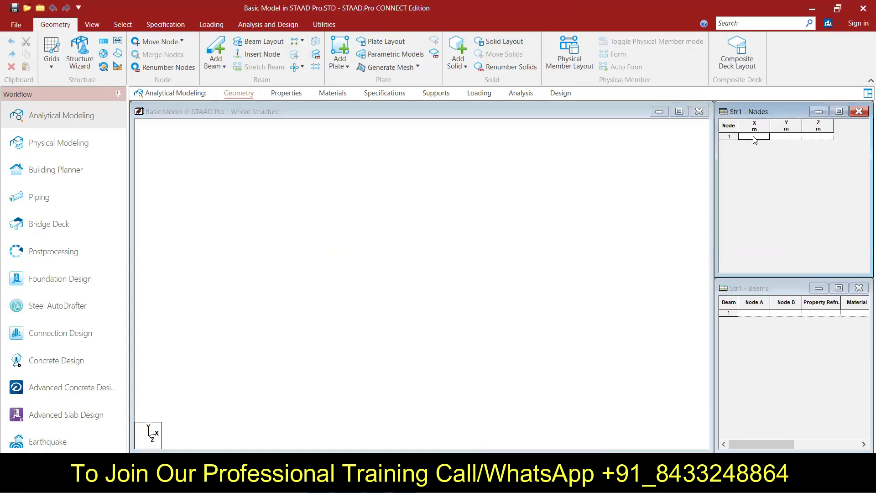
type("0")
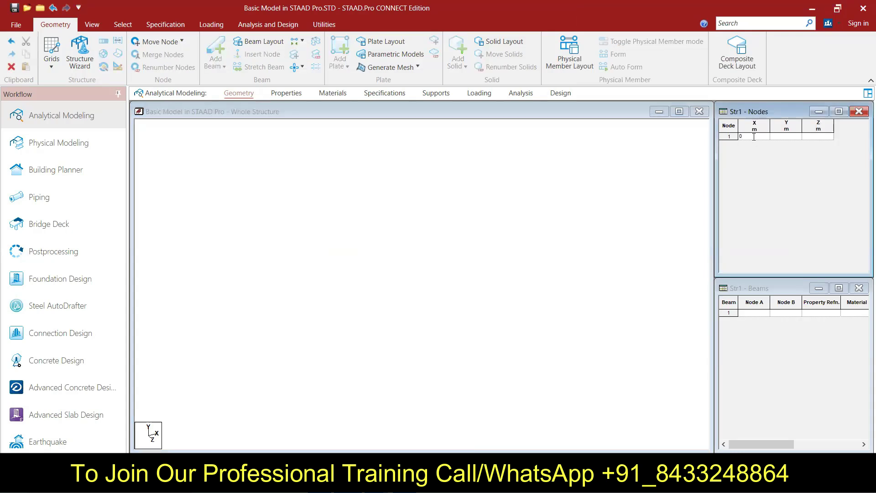
key("Tab")
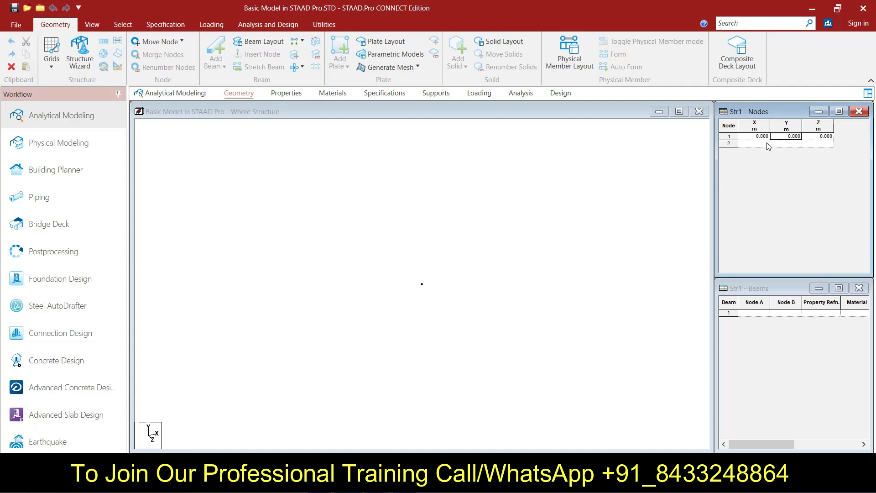
Step: Add node 2 at X 0, Y 0, Z 4 m and node 3 at X 4, Y 0, Z 0 m
left_click(827, 145)
type("4")
key("Return")
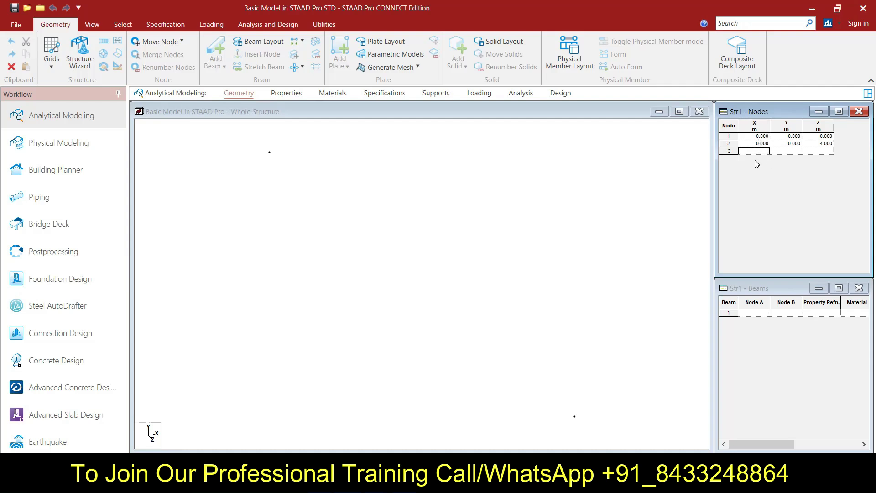
type("4")
key("Tab")
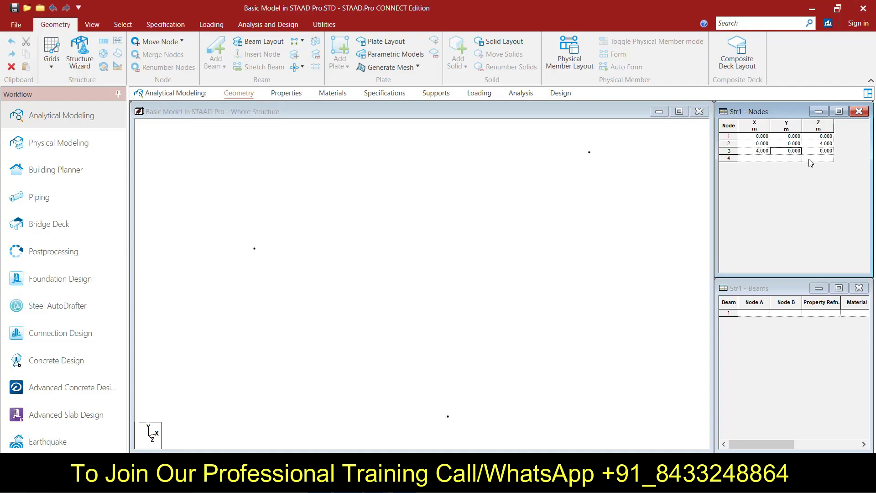
Step: Add node 4 at X 4, Y 0, Z 4 m in the Nodes table
left_click(768, 160)
type("4")
left_click(819, 159)
type("4")
left_click(814, 166)
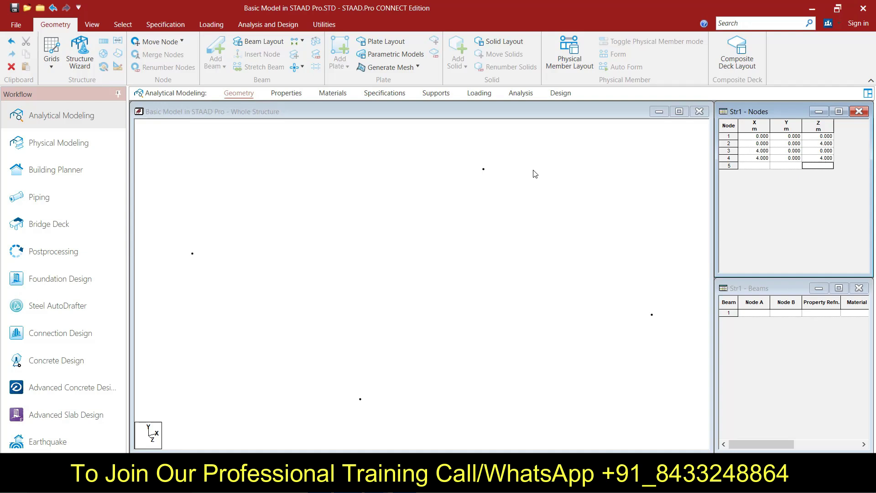
Step: Capture a new snip of STAAD.Pro's View ribbon with Snipping Tool and circle the standard view orientation icons in yellow
scroll(391, 221, "down", 1)
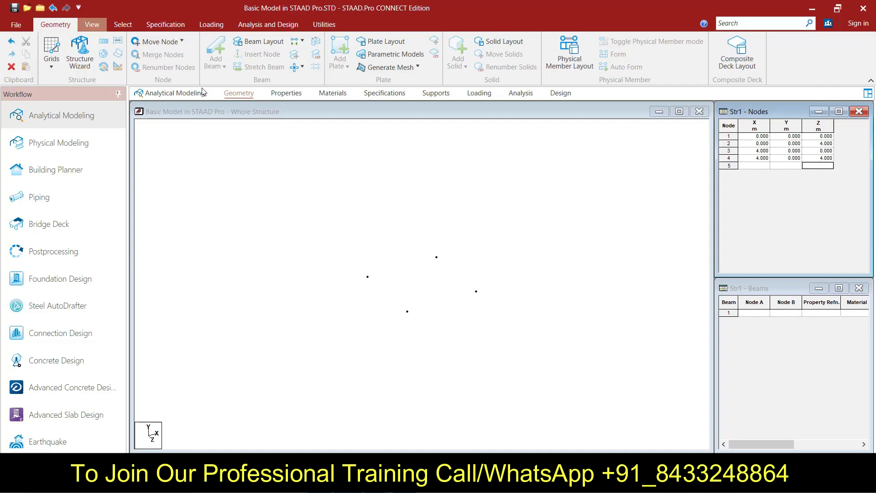
left_click(87, 25)
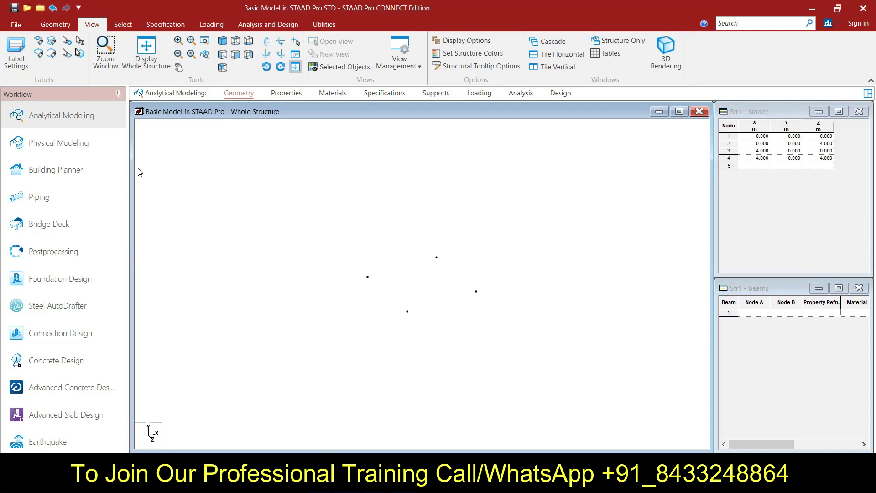
key("alt+Tab")
left_click(596, 42)
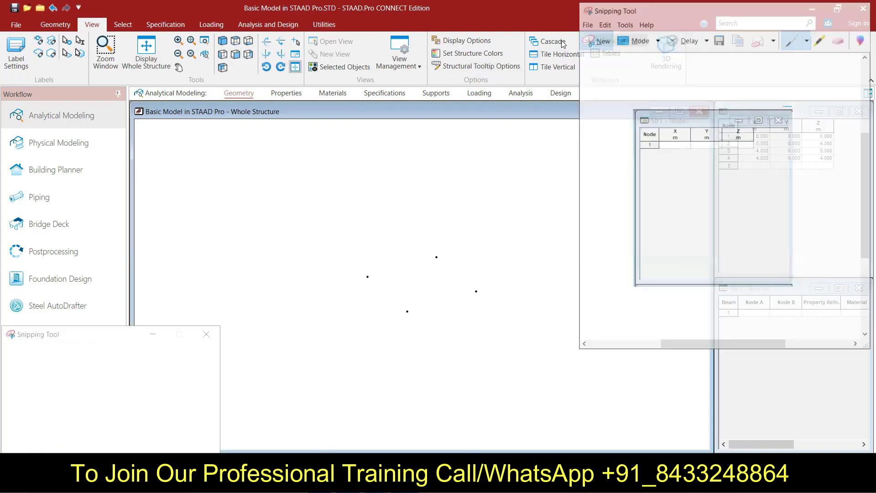
left_click_drag(1, 1, 688, 89)
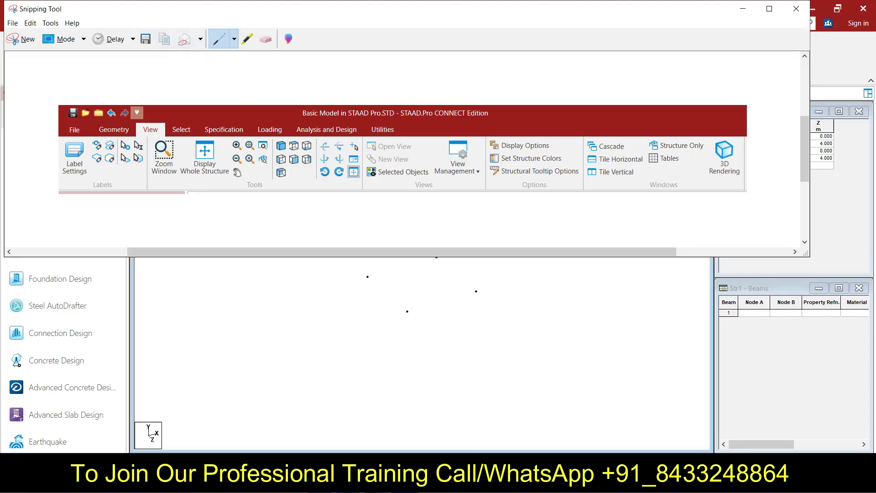
left_click_drag(314, 135, 284, 131)
left_click_drag(267, 167, 307, 184)
Step: Switch to the Google Docs notes and insert the annotated View ribbon snip below "View- Top View"
key("alt+Tab")
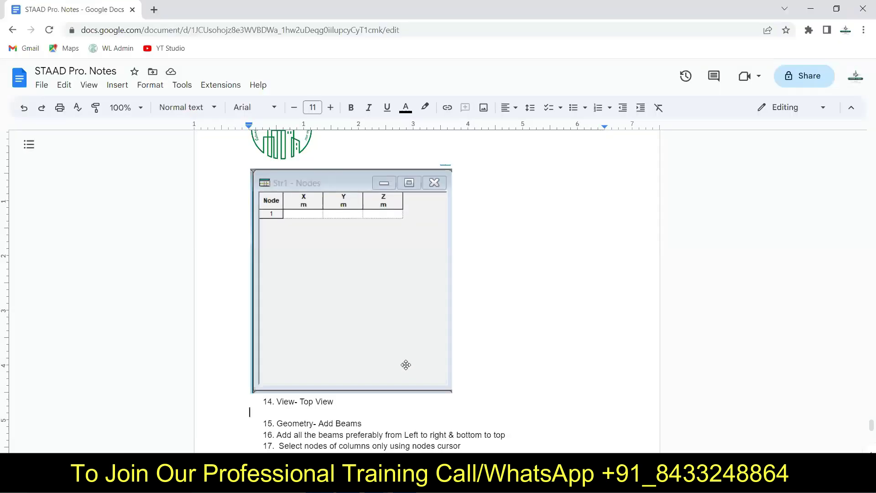
key("ctrl+v")
scroll(406, 365, "down", 5)
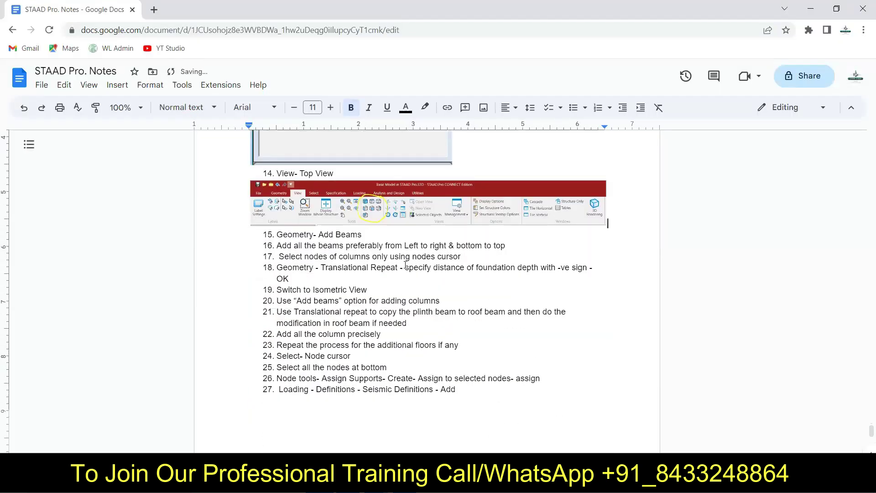
Step: Insert an empty unnumbered line below the list item "Geometry- Add Beams"
left_click(412, 239)
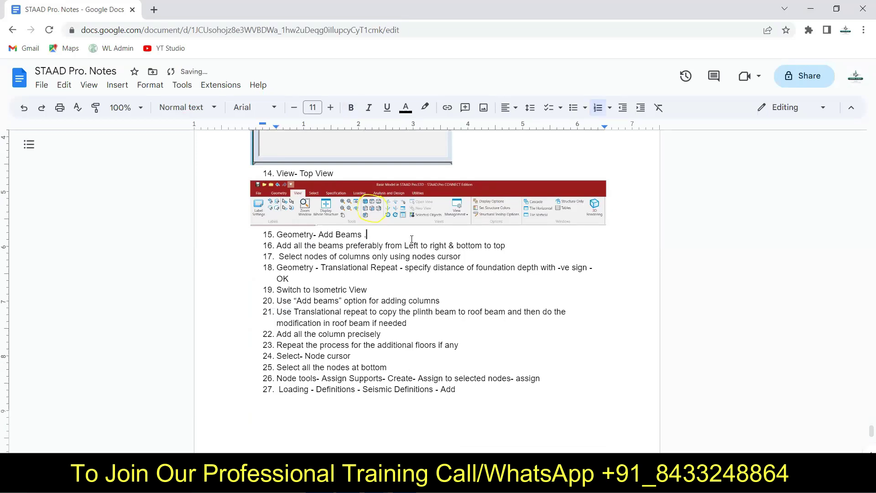
key("BackSpace")
key("Return")
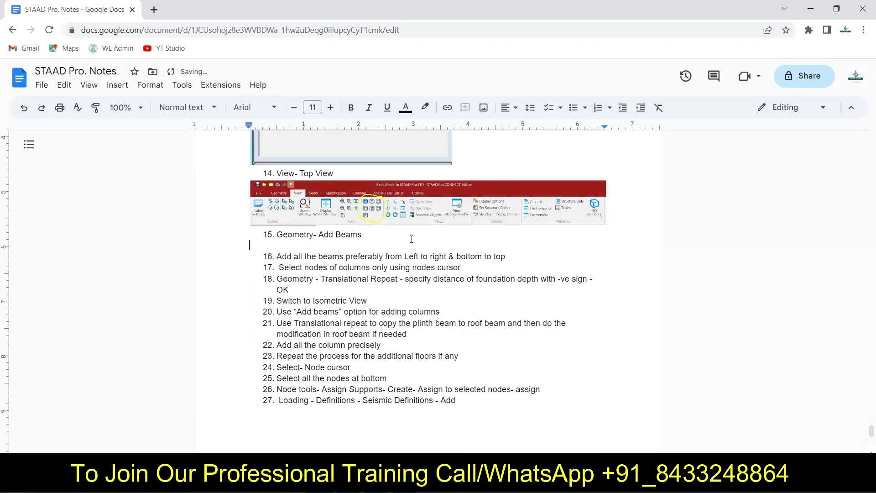
Step: Return to STAAD.Pro and change the model display to the top view
left_click(810, 8)
left_click(743, 8)
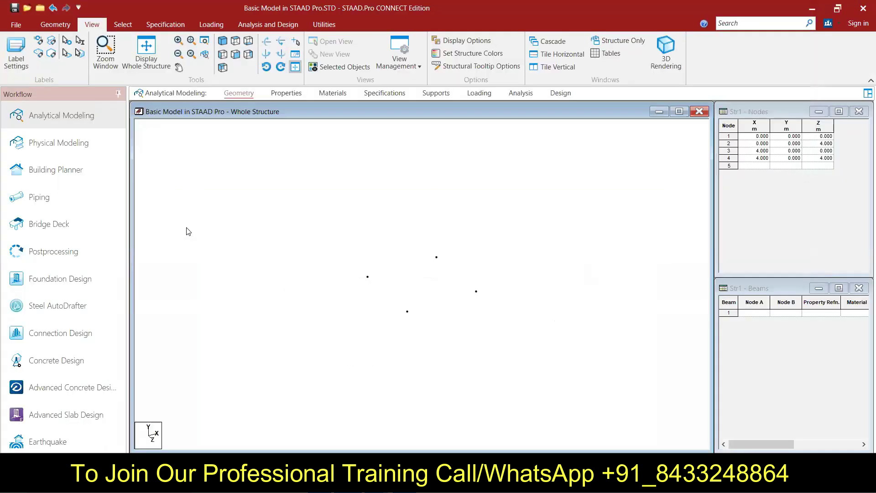
left_click(235, 42)
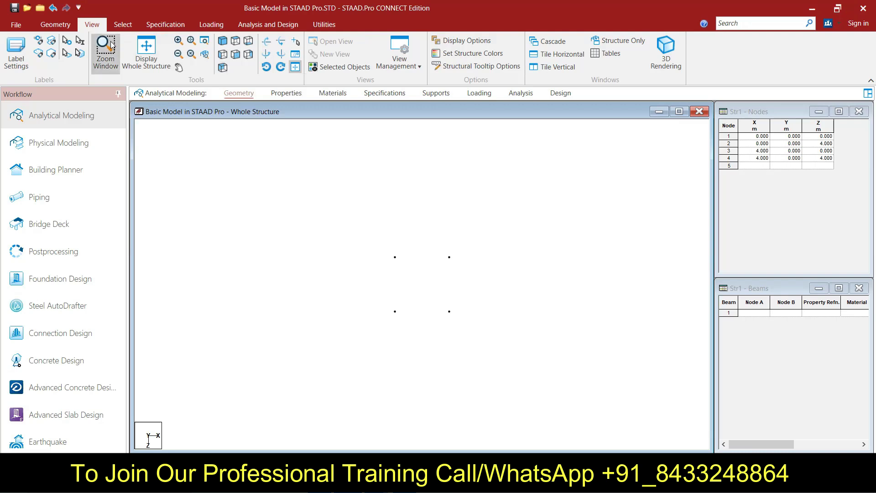
Step: Start Add Beam and draw beams from node 2 to node 4 and from node 2 to node 1
left_click(66, 28)
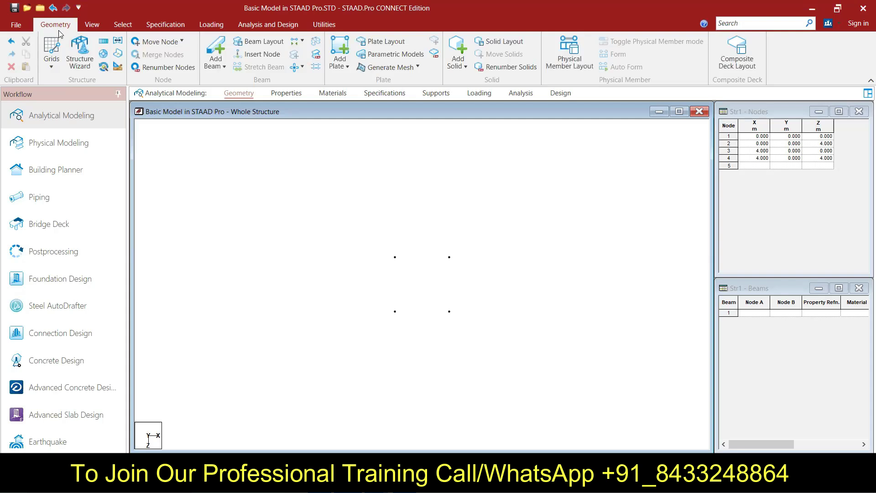
left_click(223, 64)
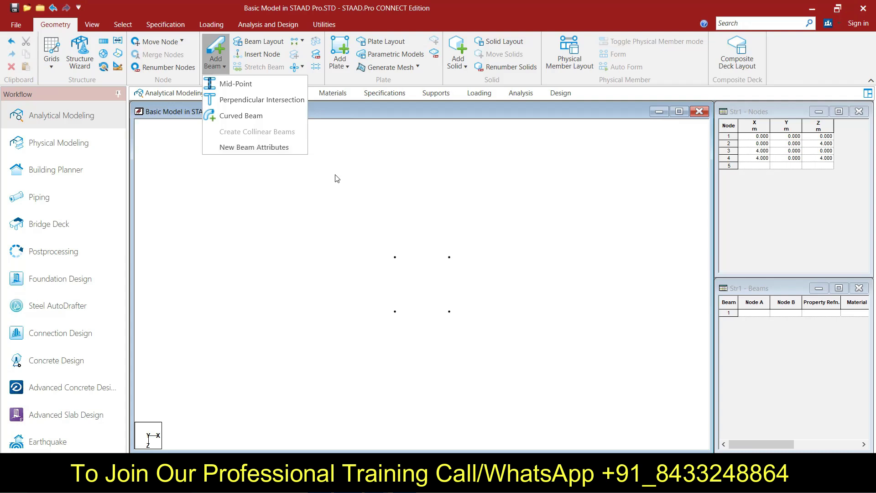
left_click(393, 185)
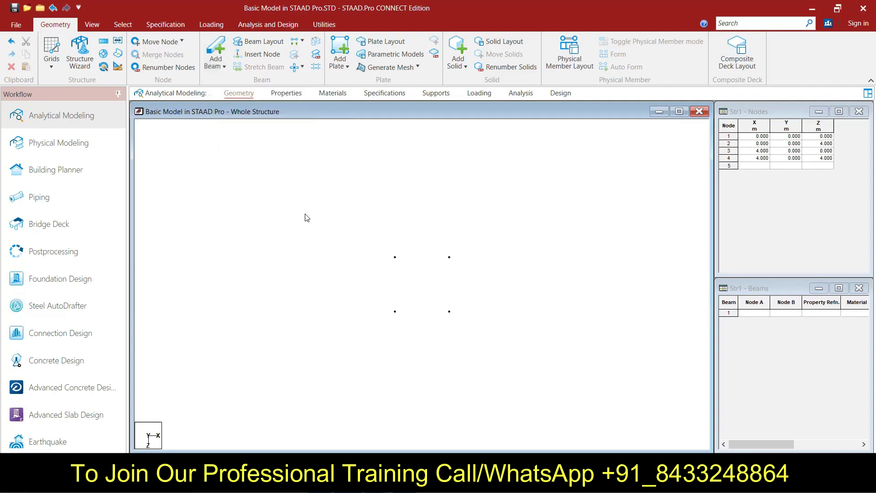
right_click(284, 216)
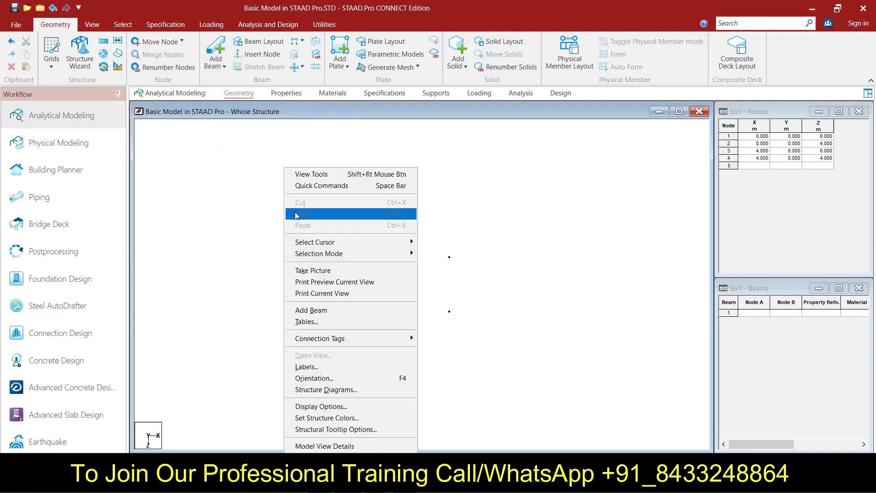
left_click(302, 311)
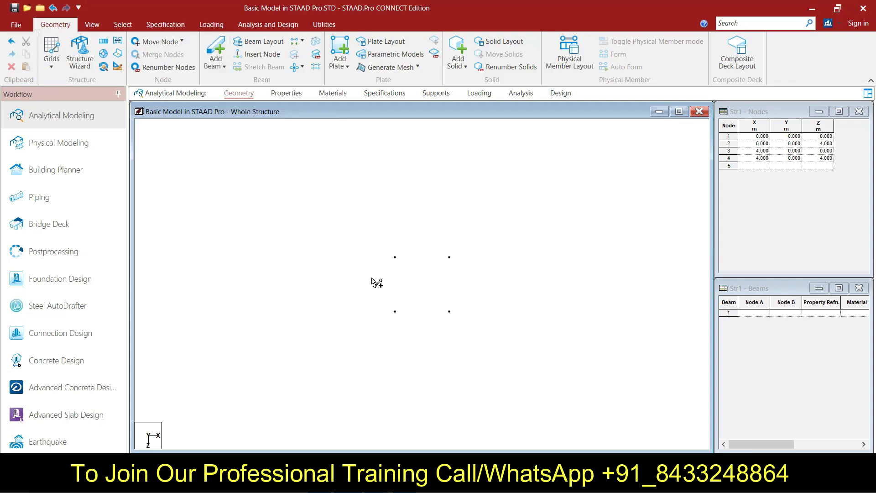
left_click(395, 311)
left_click(450, 311)
left_click(395, 311)
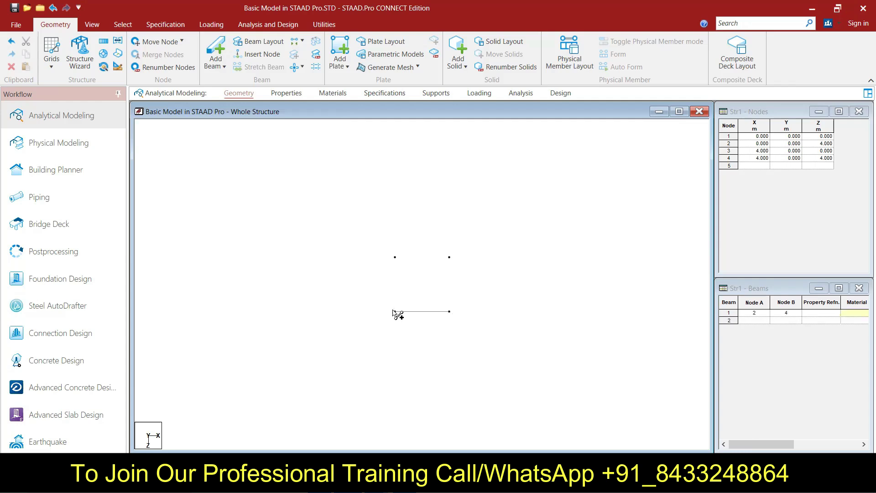
left_click(395, 257)
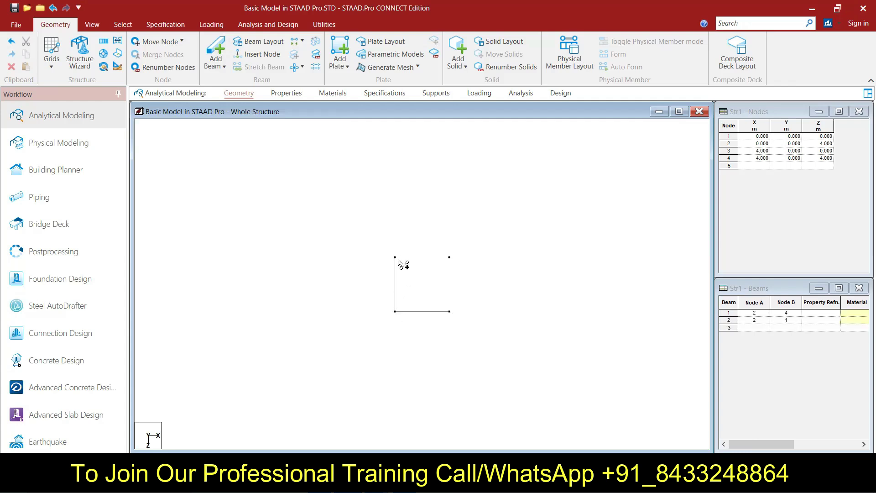
Step: Close the square by adding beams from node 1 to node 3 and from node 4 to node 3, and end Add Beam
left_click(395, 257)
left_click(449, 257)
left_click(450, 311)
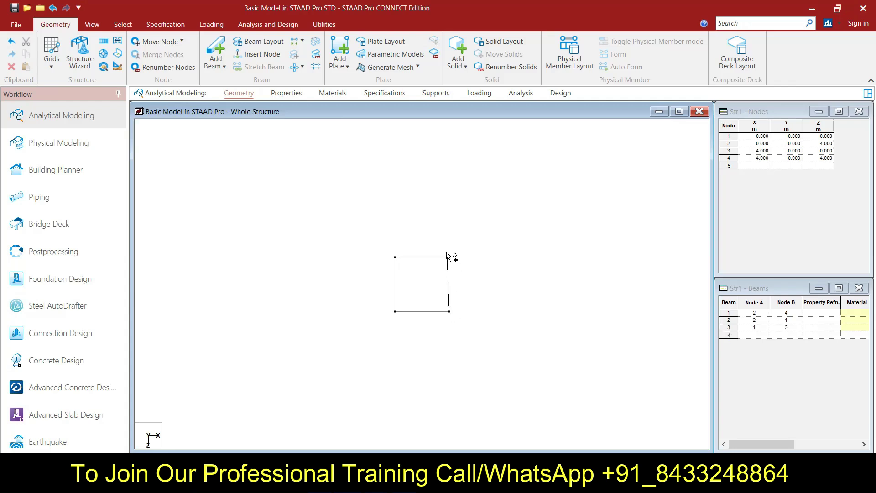
left_click(449, 258)
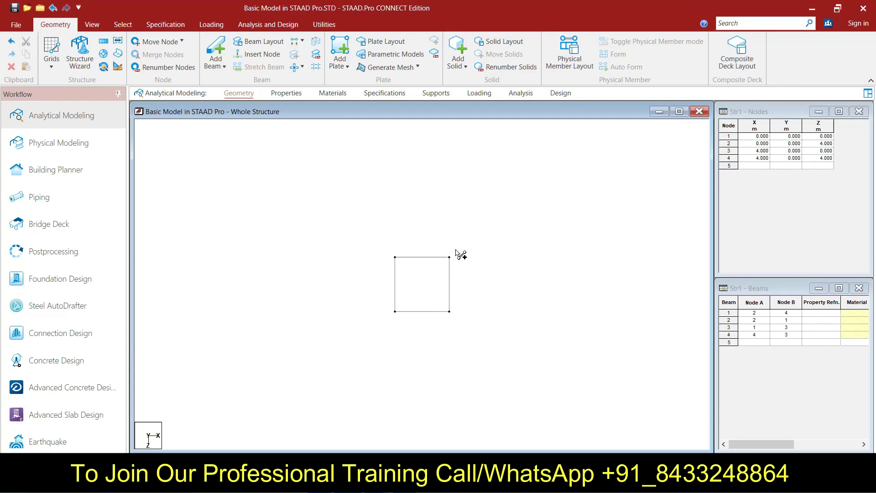
key("Escape")
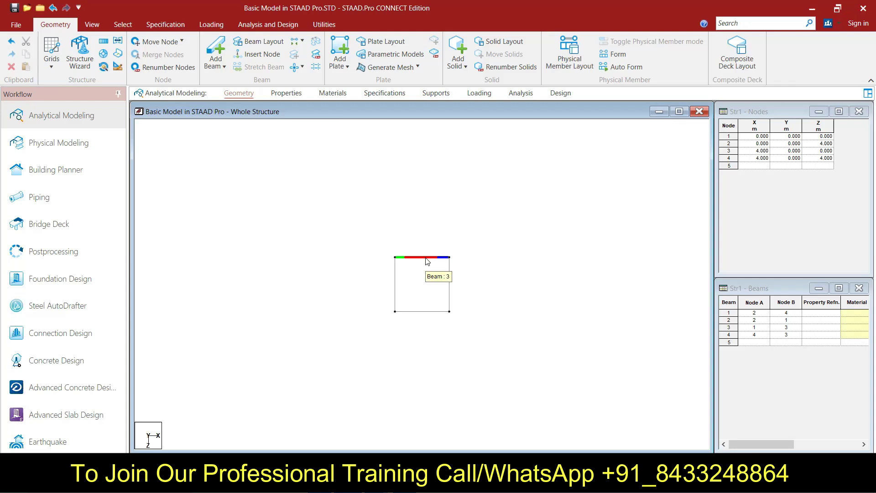
scroll(425, 258, "up", 5)
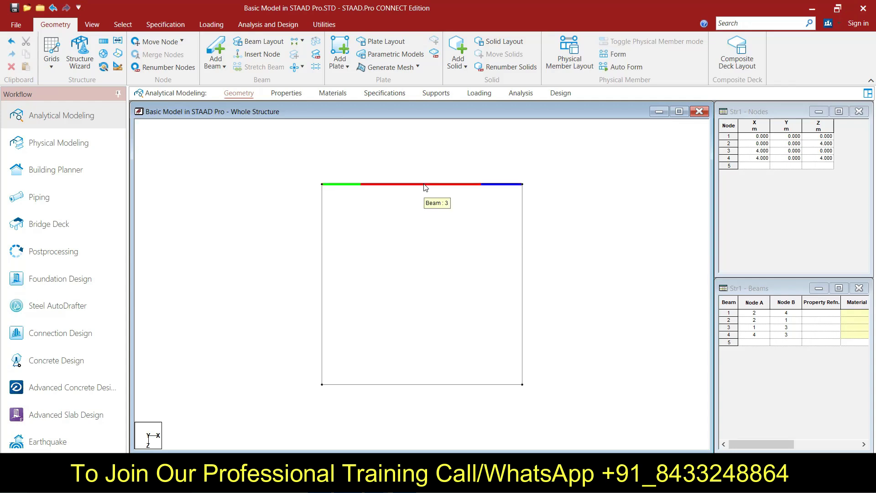
scroll(301, 356, "down", 5)
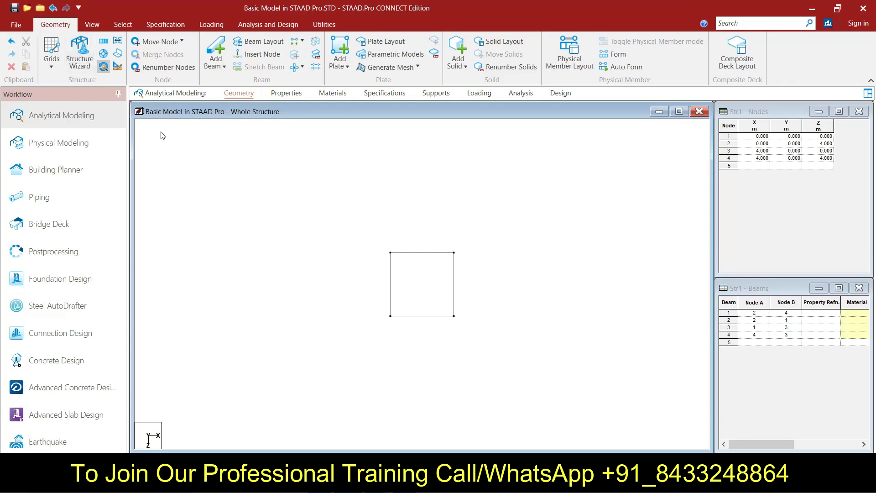
left_click_drag(479, 342, 423, 211)
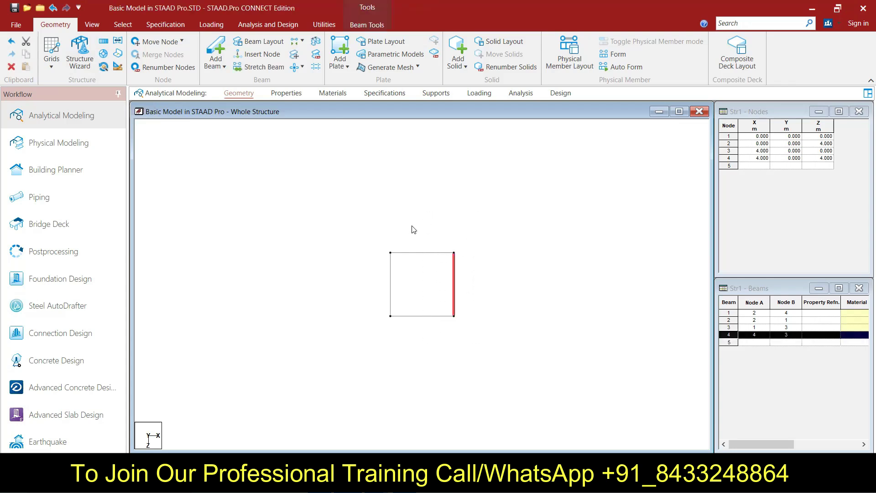
left_click(368, 217)
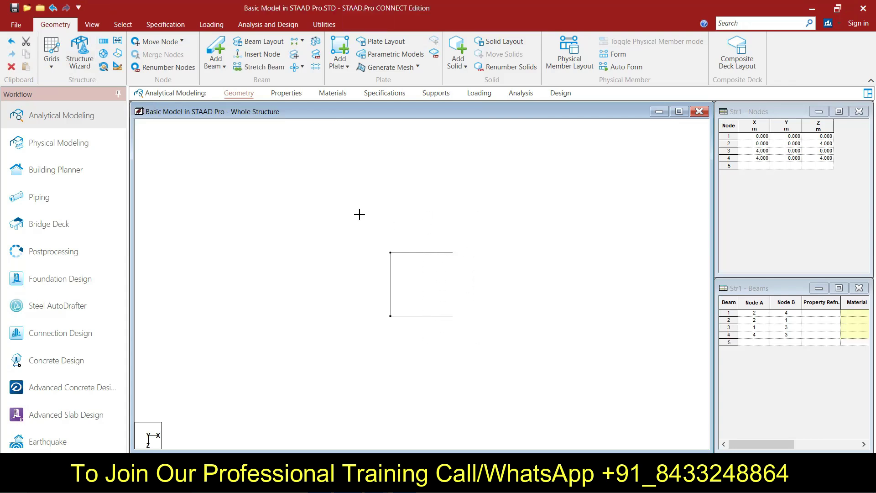
Step: Activate the Beams Cursor as the selection cursor in the model view
right_click(325, 231)
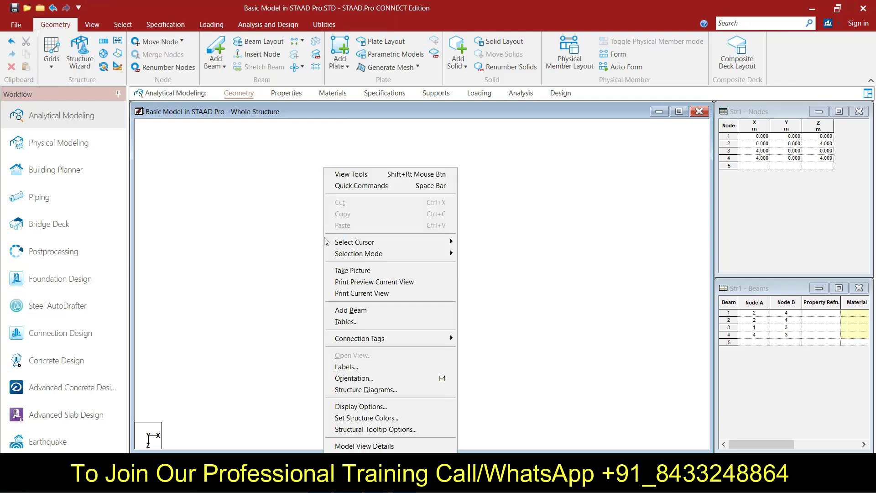
mouse_move(409, 245)
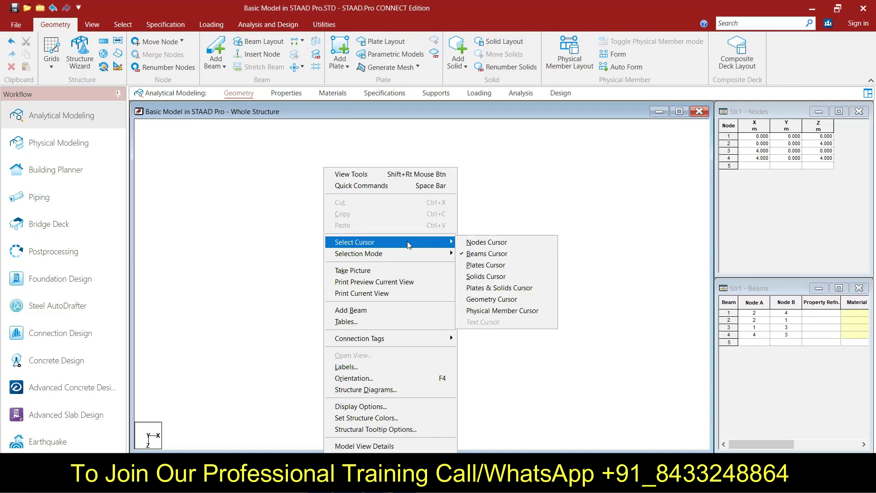
right_click(275, 241)
mouse_move(301, 246)
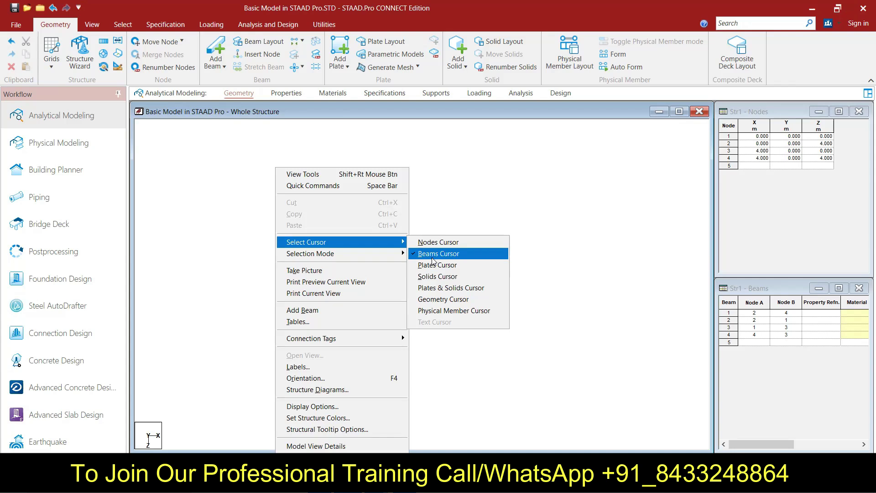
left_click(432, 257)
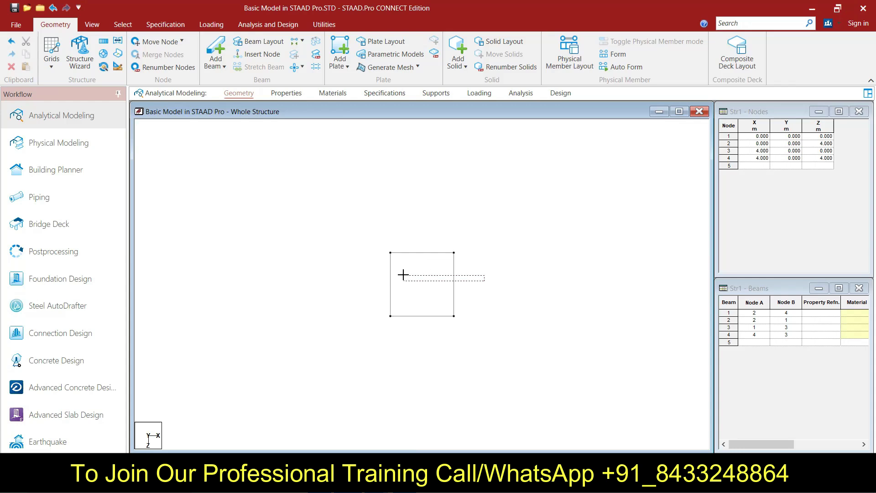
Step: Select the beams between nodes 1 and 3, 2 and 4, and 4 and 3 together, and clear the selection
left_click(412, 253)
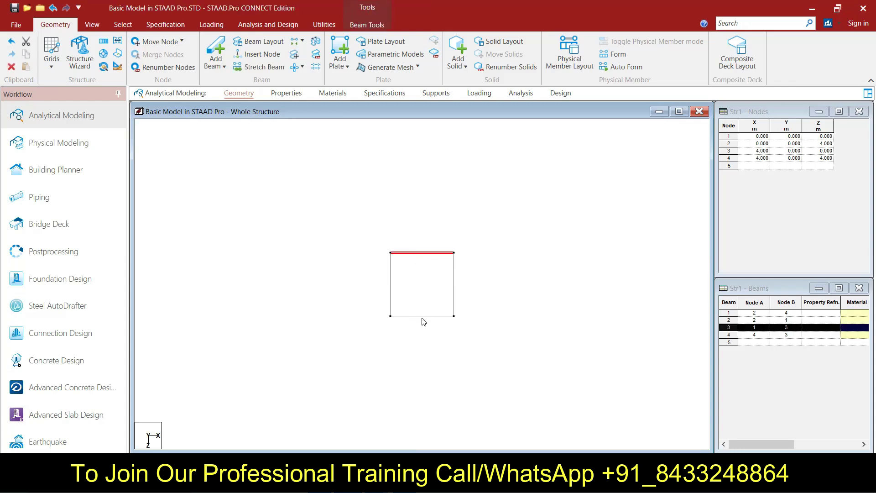
left_click(424, 316)
left_click(426, 253, "ctrl")
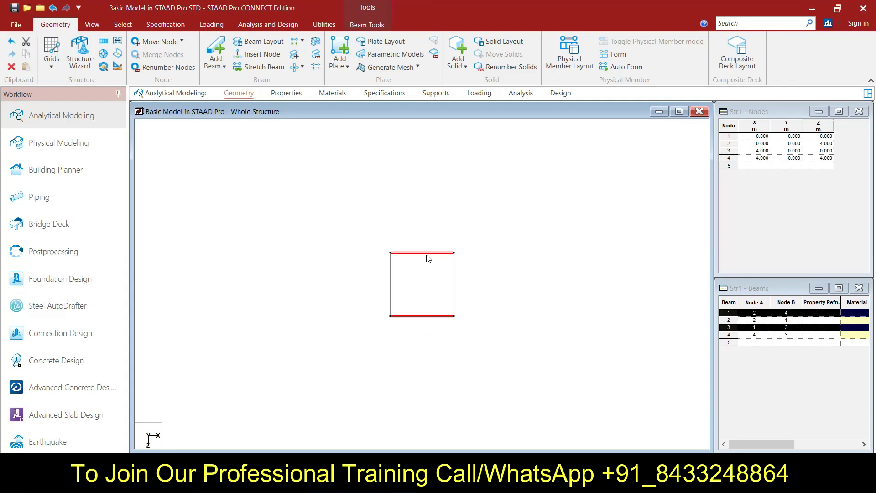
left_click(453, 302, "ctrl")
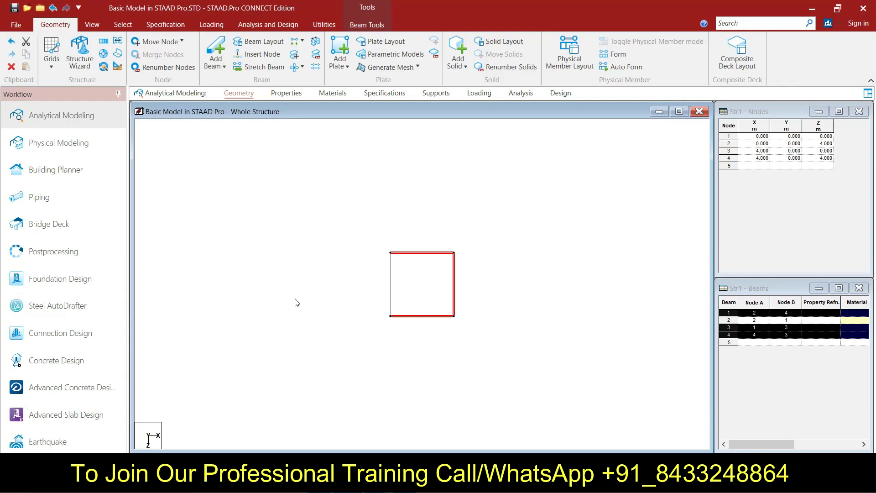
scroll(219, 281, "down", 3)
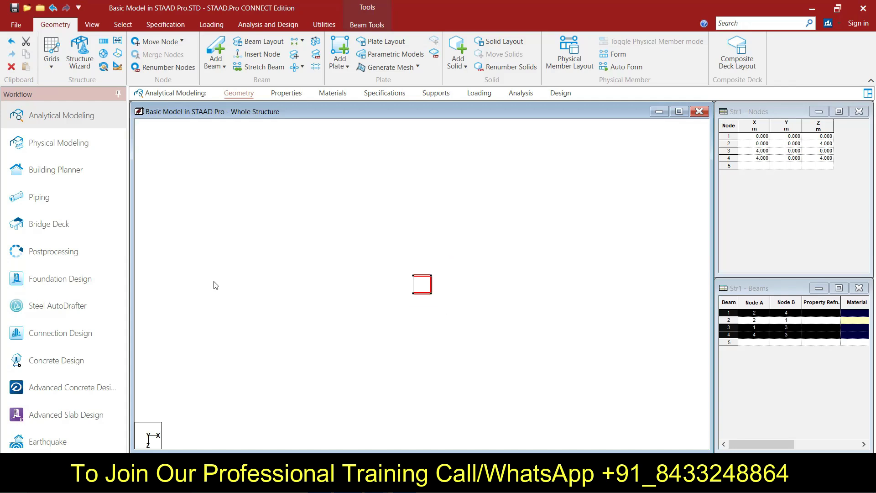
scroll(407, 296, "up", 3)
scroll(475, 259, "up", 2)
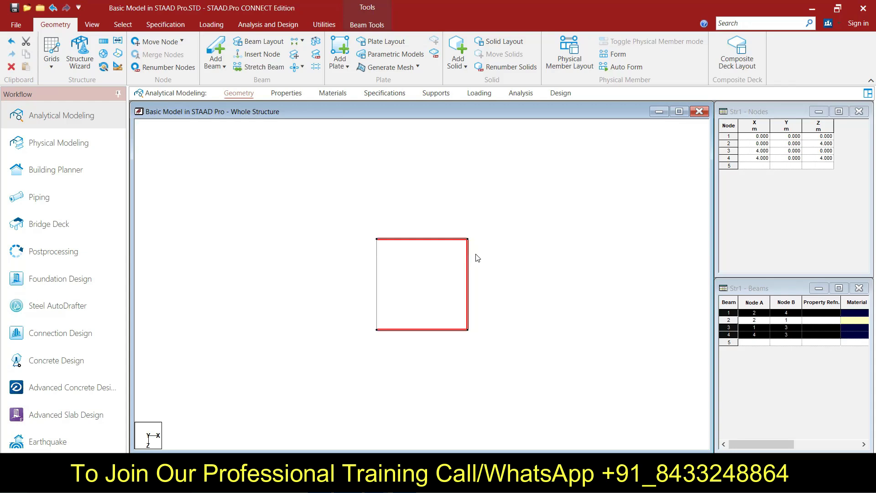
left_click(477, 285)
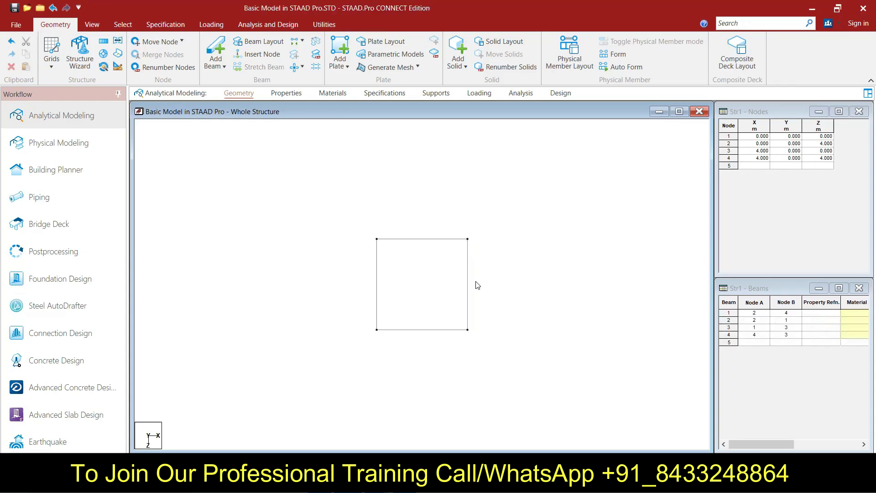
Step: Select the beam between nodes 4 and 3 and define a Translational Repeat along X with 3 steps at 4 m spacing
left_click(467, 287)
scroll(274, 287, "down", 2)
middle_click_drag(513, 307, 394, 309)
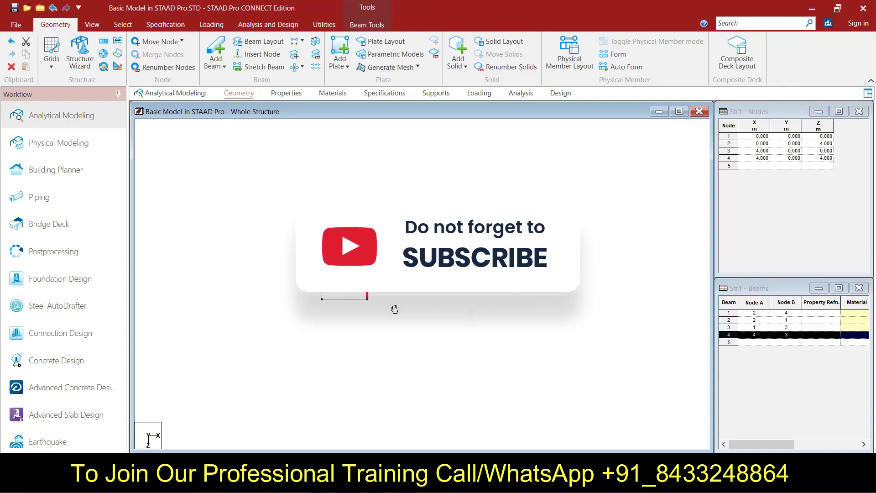
left_click(103, 43)
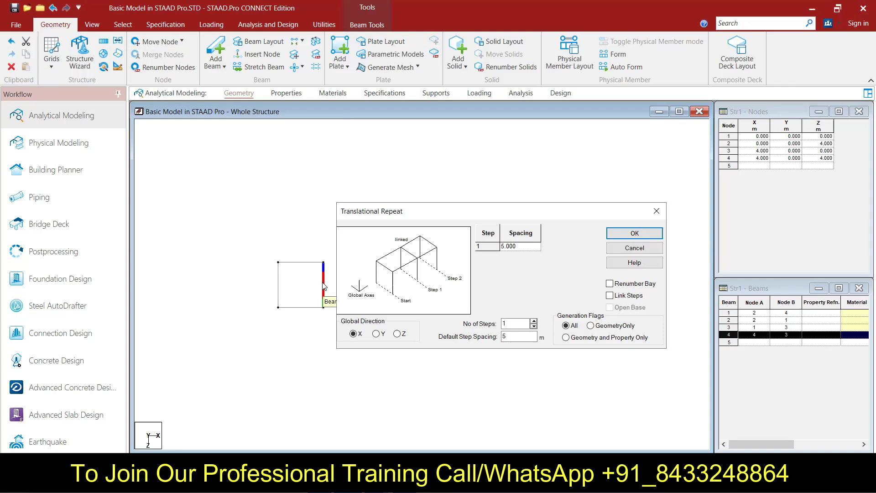
left_click(509, 337)
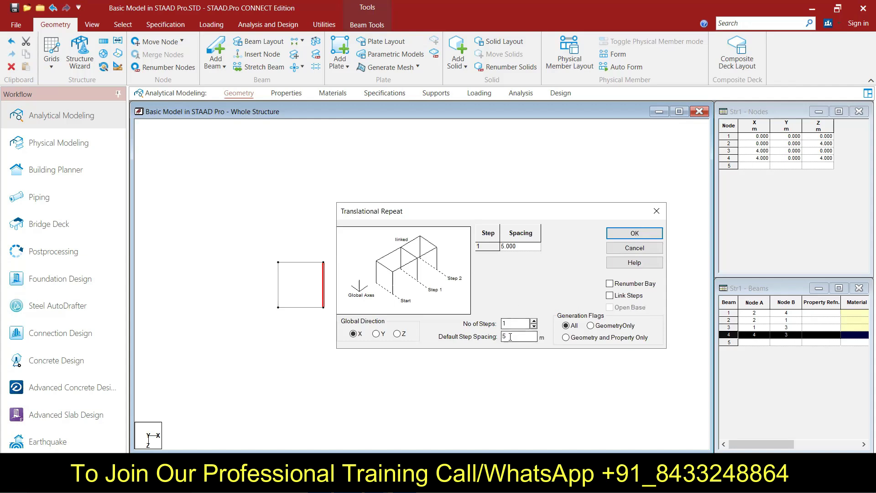
left_click_drag(509, 336, 483, 340)
type("4")
left_click(510, 321)
double_click(511, 322)
type("3")
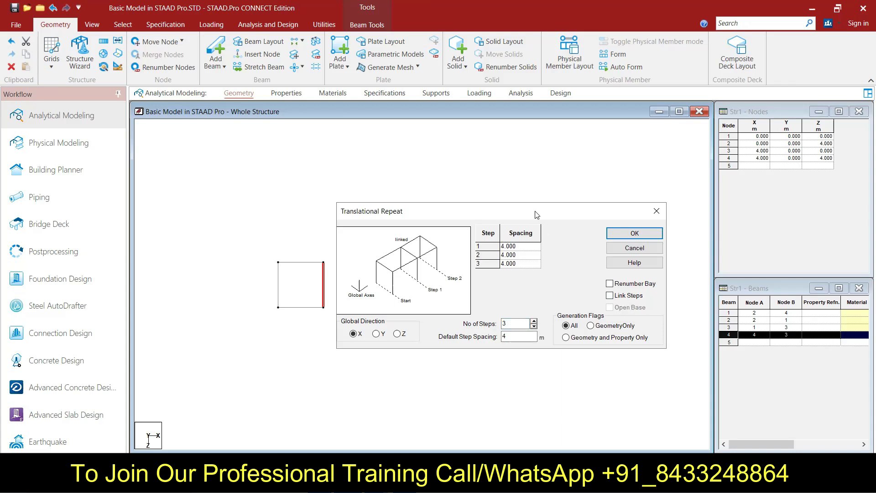
left_click_drag(536, 214, 579, 154)
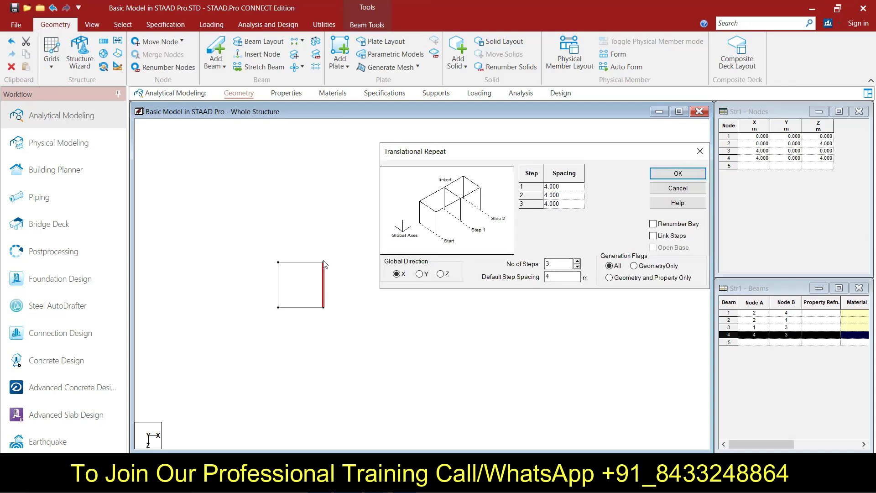
Step: Enable Link Steps for the X-direction repeat, check the STAAD Pro. notes and generate the linked copies
left_click(659, 237)
key("alt+Tab")
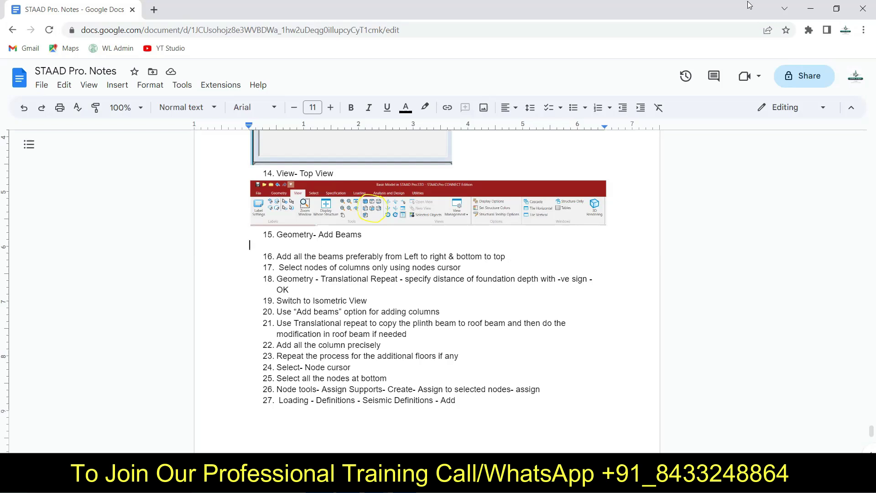
left_click(810, 9)
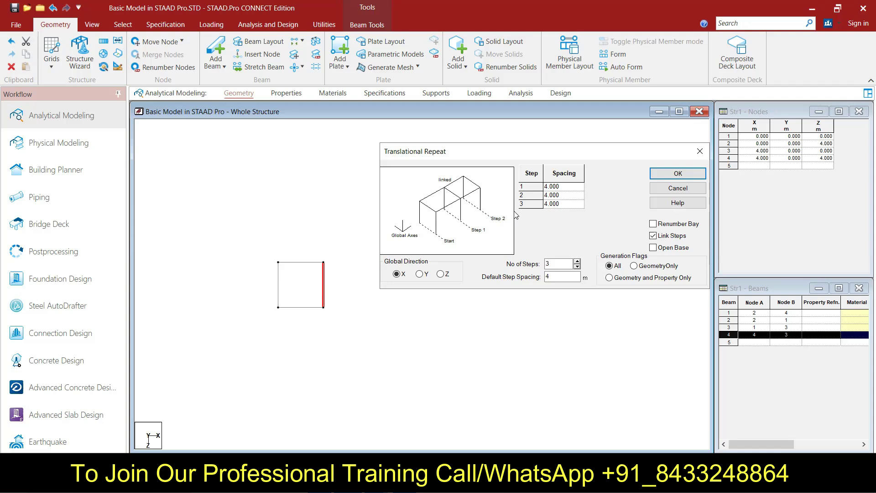
left_click_drag(463, 150, 424, 150)
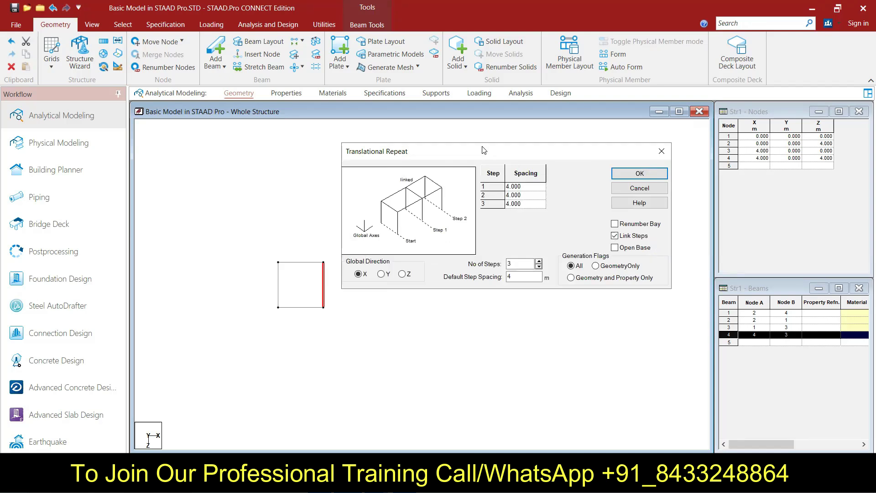
left_click(632, 178)
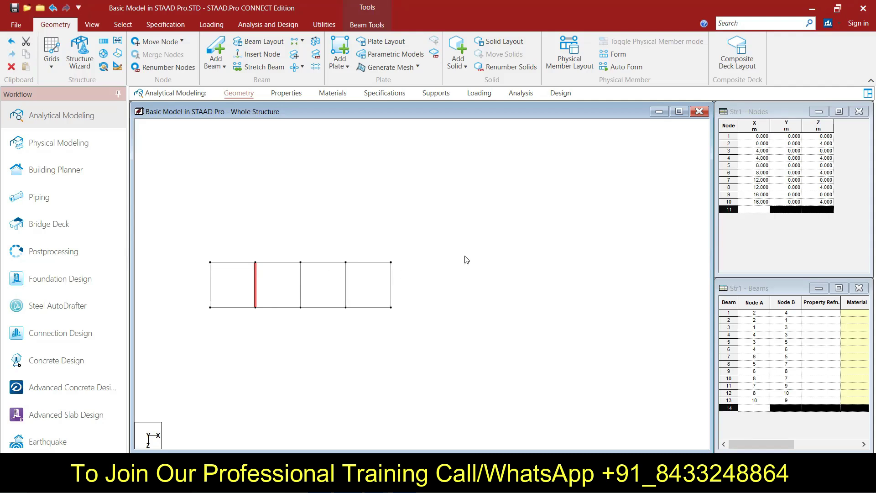
Step: Repeat the end beam between nodes 10 and 9 once along X at 4 m spacing with Link Steps enabled, and clear the selection
left_click(391, 293)
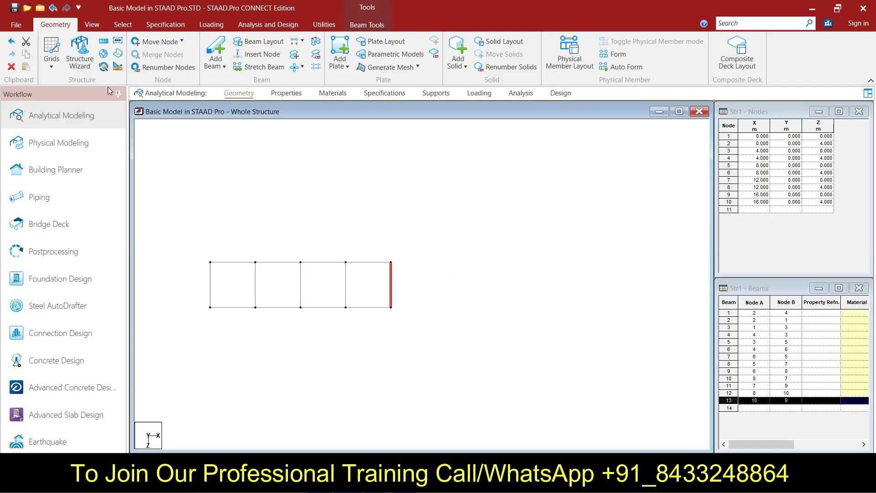
left_click(103, 41)
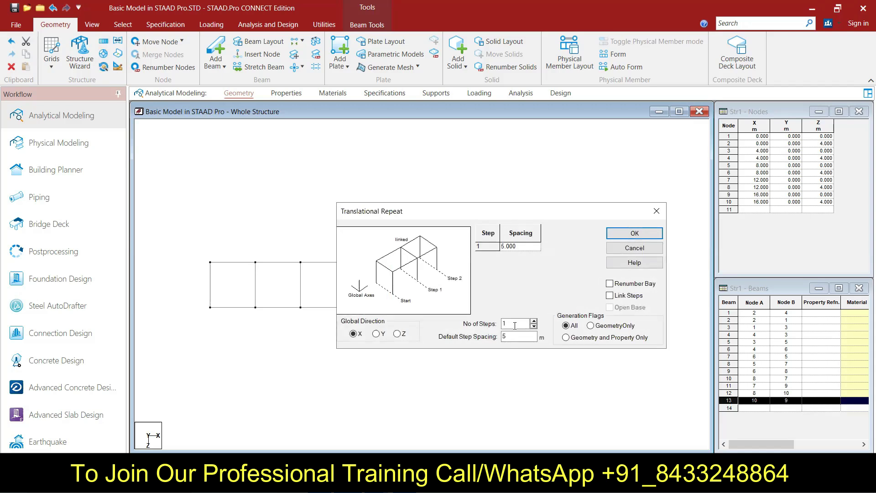
type("4")
left_click(610, 295)
left_click(652, 238)
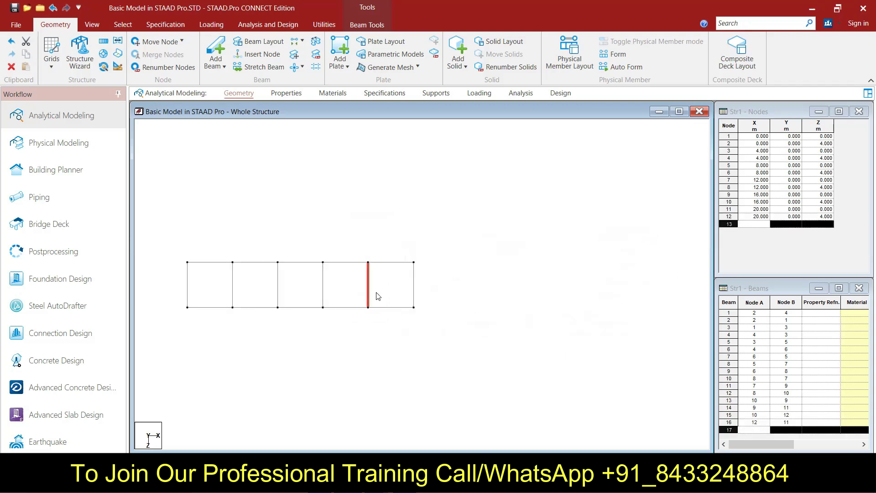
left_click(503, 292)
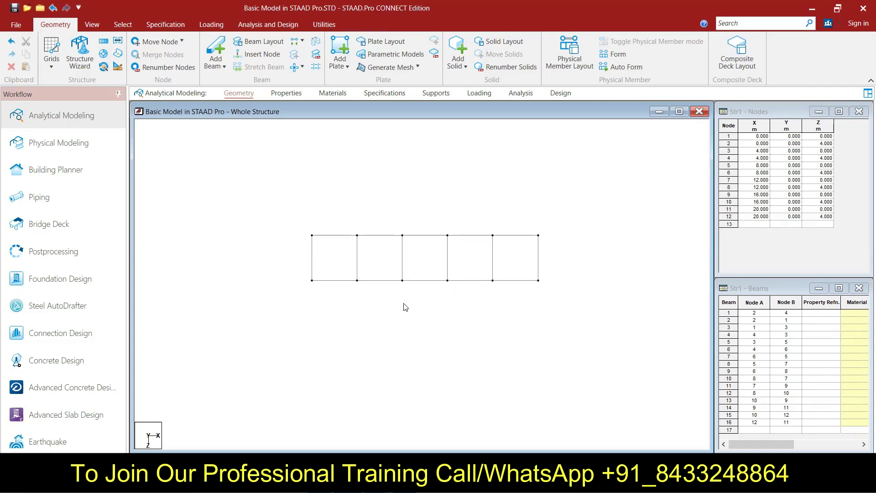
Step: Select the beams joining nodes 2, 4, 6 and 8 and define a Translational Repeat along Z with 3 steps at 4 m spacing
left_click(352, 281)
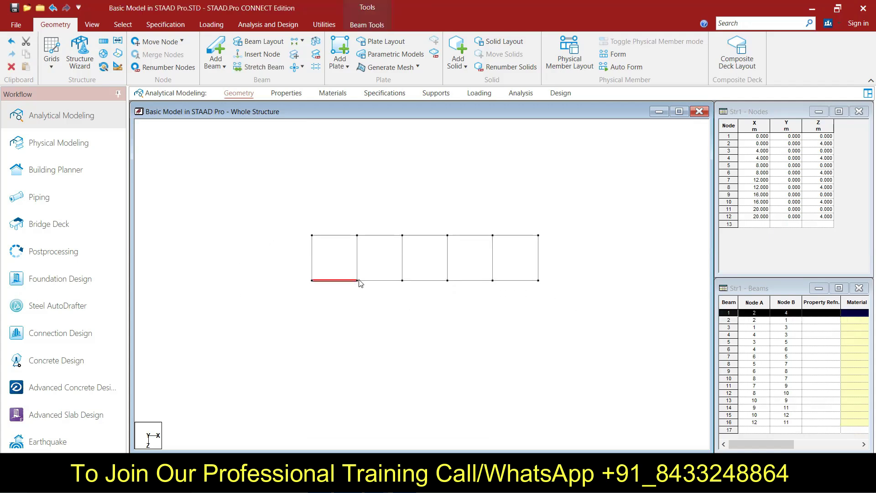
left_click(372, 281, "ctrl")
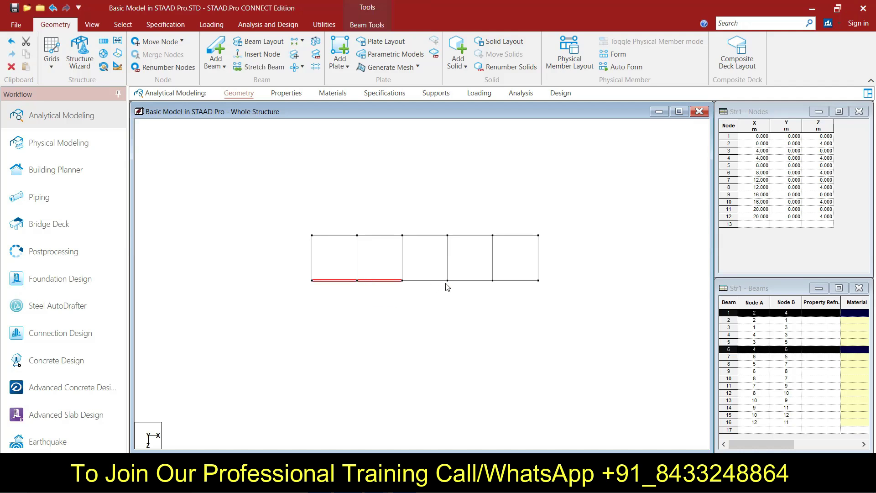
left_click(430, 281, "ctrl")
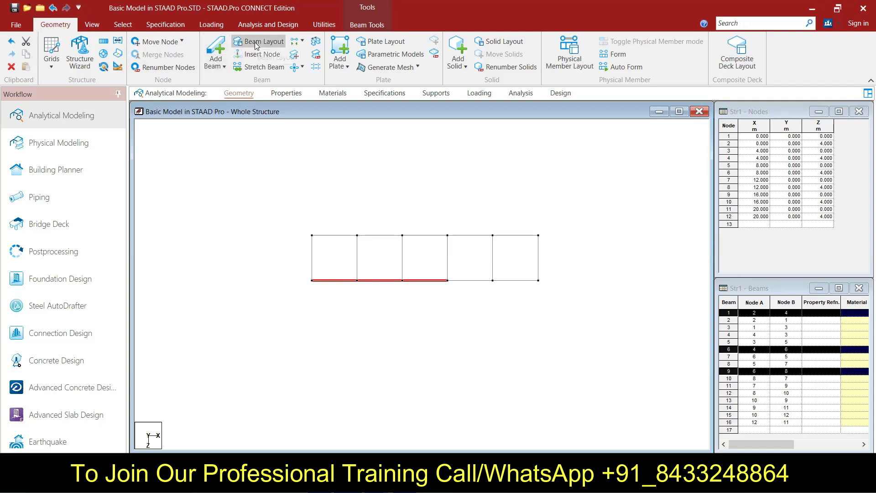
left_click(103, 41)
left_click(397, 333)
key("Tab")
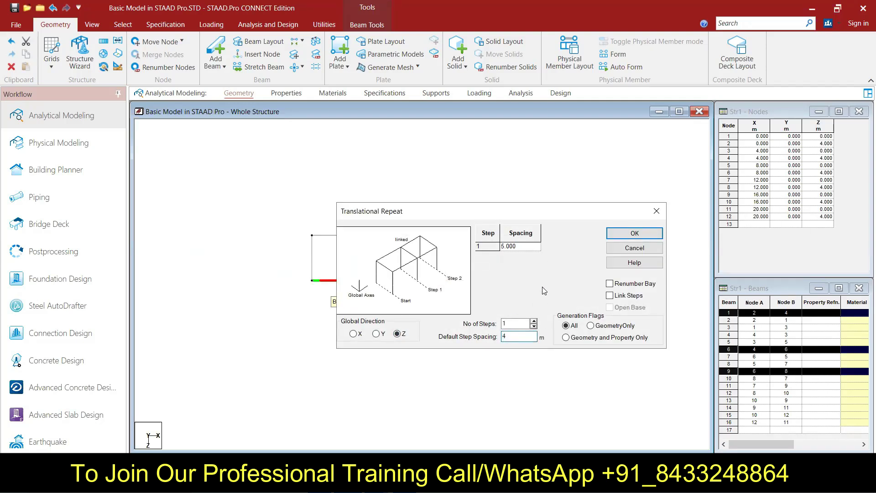
key("shift+Tab")
type("4")
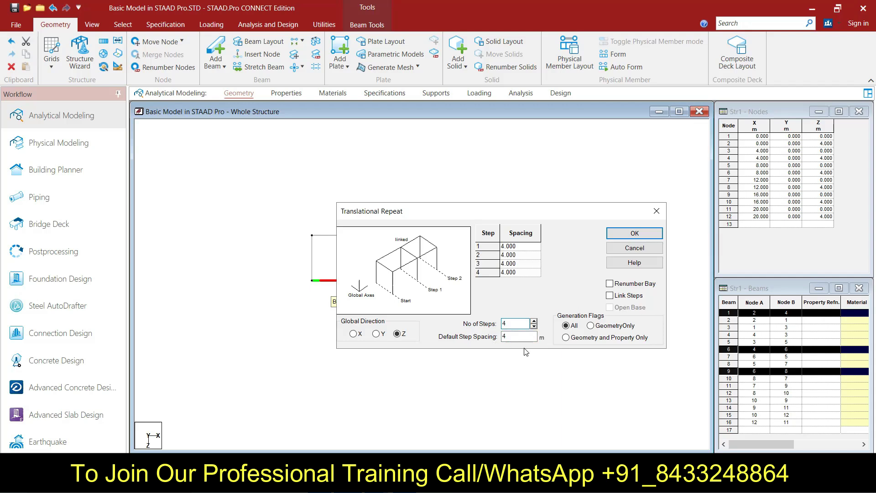
key("BackSpace")
type("3")
Step: Enable Link Steps for the Z-direction repeat, generate the linked copies and clear the beam selection
left_click(615, 296)
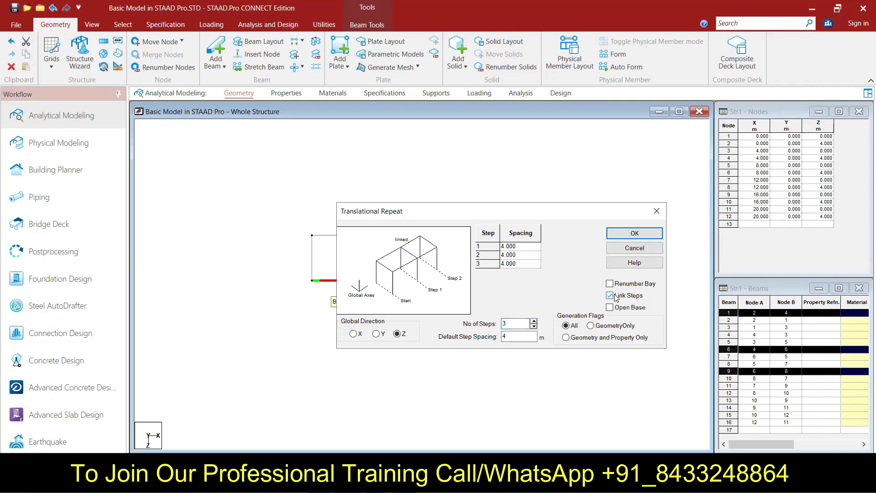
left_click(631, 234)
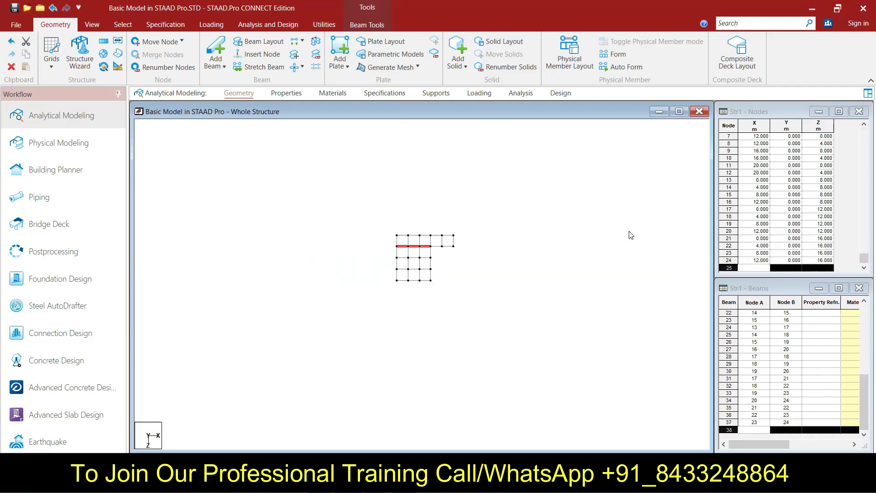
left_click(522, 263)
scroll(418, 257, "up", 5)
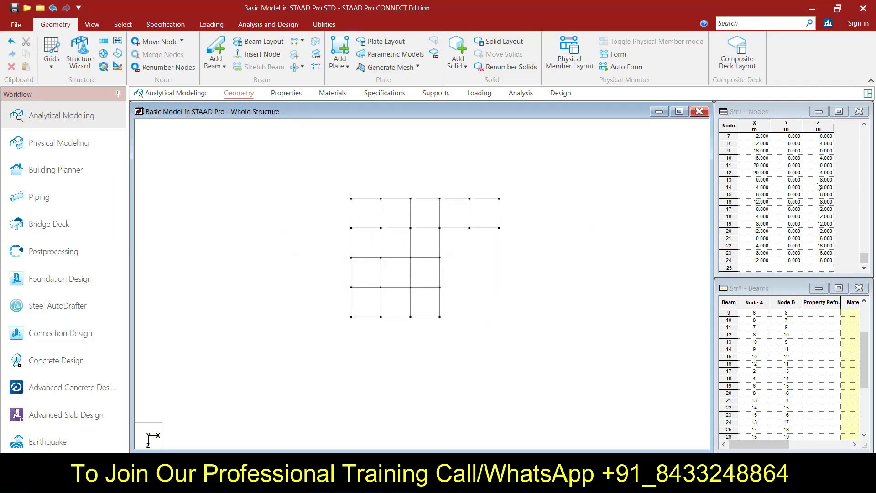
scroll(233, 278, "down", 1)
scroll(680, 246, "up", 1)
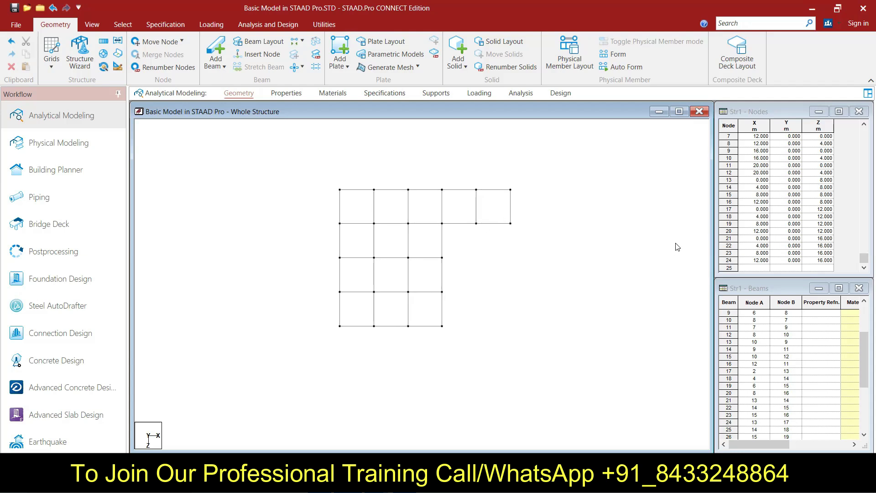
Step: Try repeating the beams joining nodes 8, 10 and 12 once along X at 4 m spacing with Link Steps, and undo the repeat
left_click(466, 225)
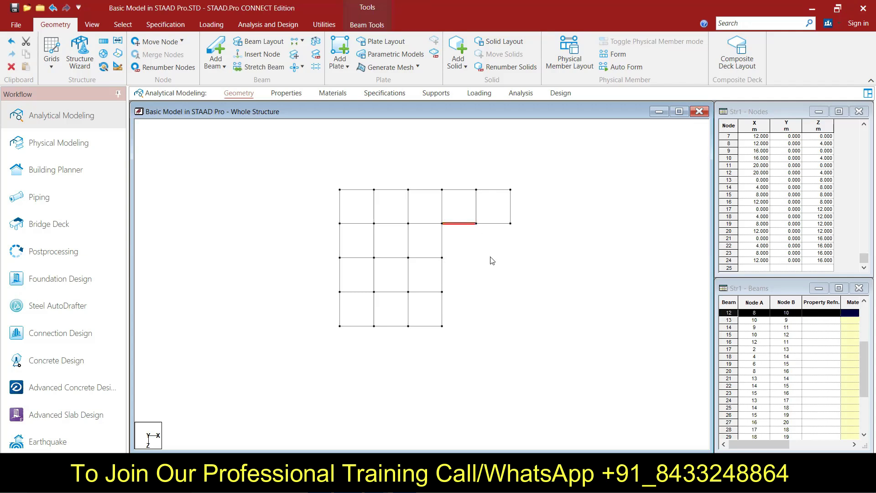
left_click(453, 284)
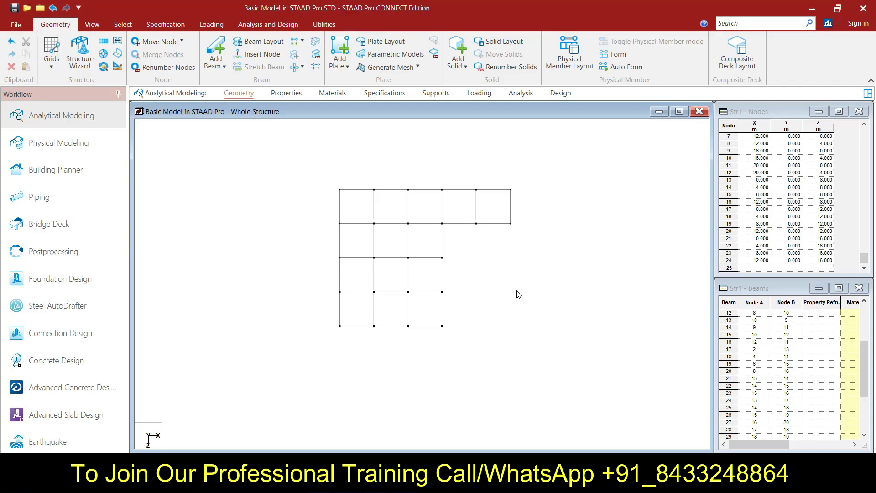
left_click(466, 223)
left_click(493, 223, "ctrl")
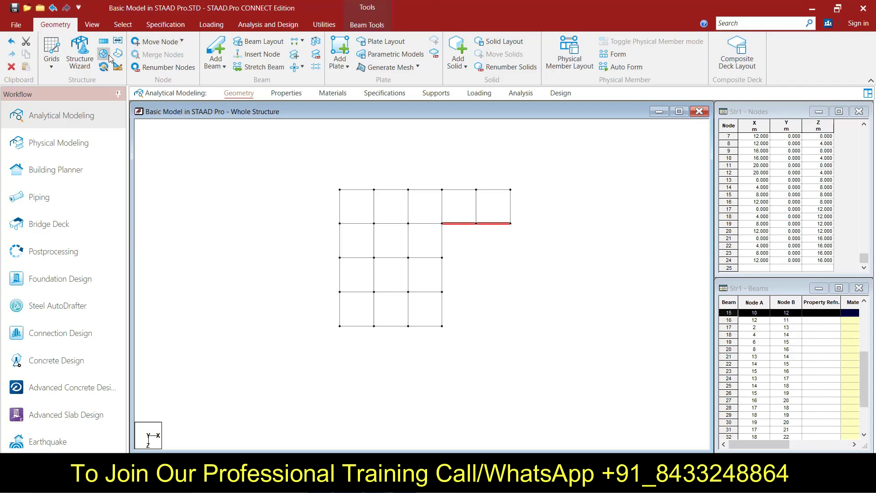
left_click(104, 41)
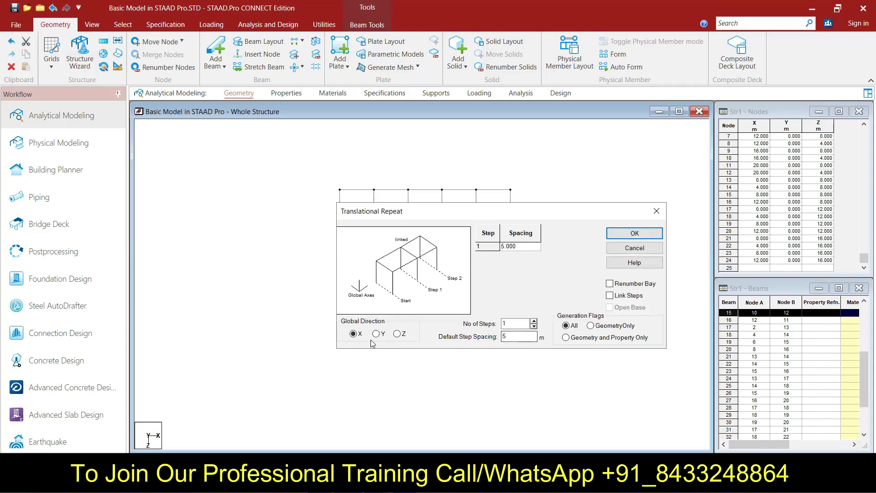
double_click(511, 336)
type("4")
left_click(610, 295)
left_click(616, 234)
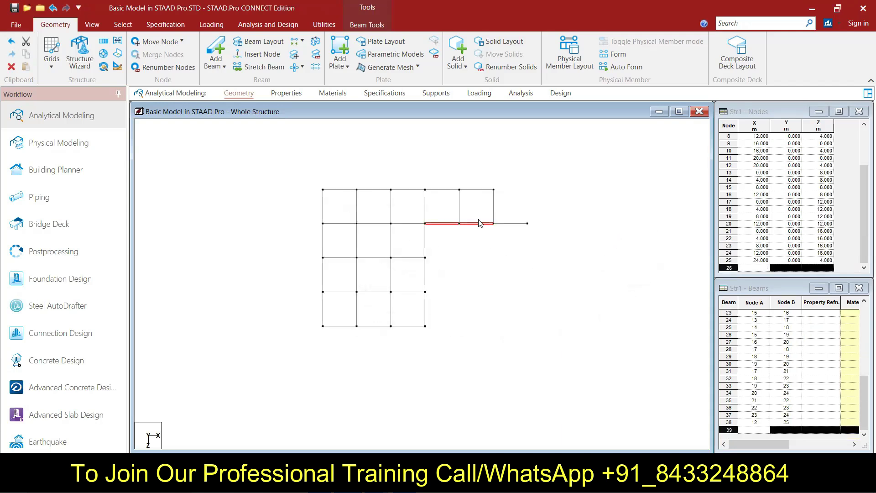
left_click(516, 248)
key("ctrl+z")
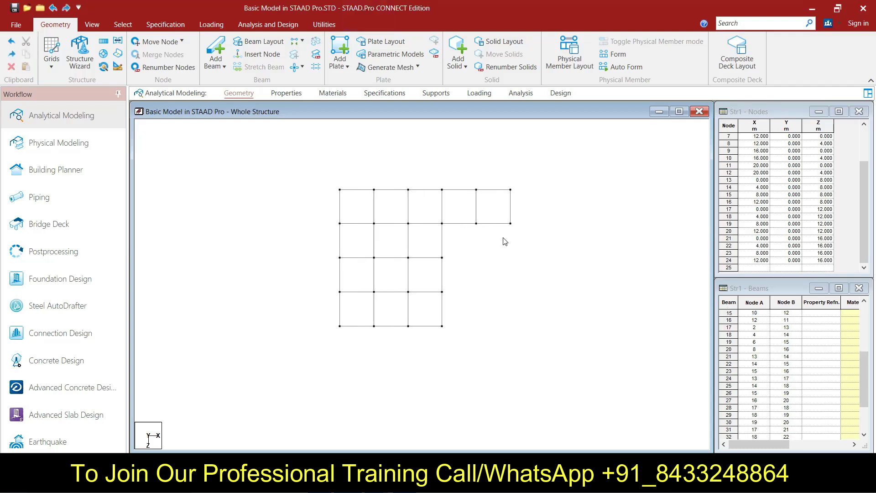
Step: Repeat the beams joining nodes 8, 10 and 12 once along Z at 4 m spacing with Link Steps enabled, and clear the selection
left_click(489, 224)
left_click(459, 223)
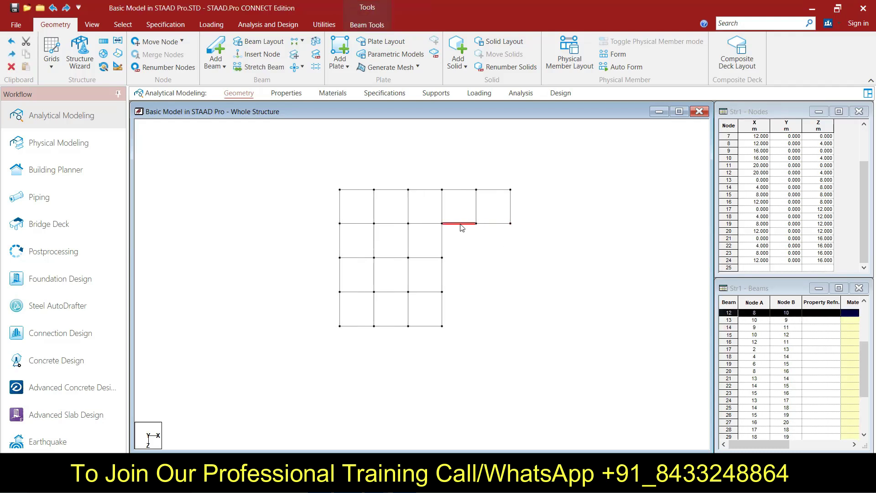
left_click(493, 223, "ctrl")
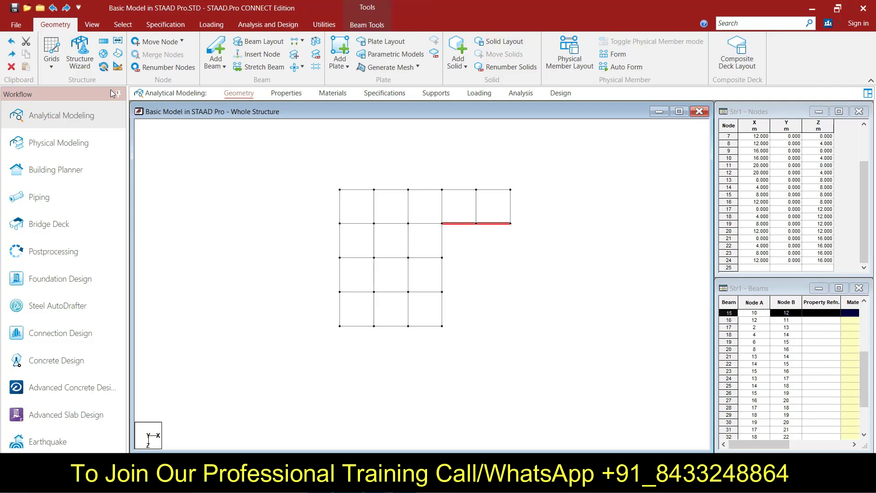
left_click(103, 41)
left_click(397, 334)
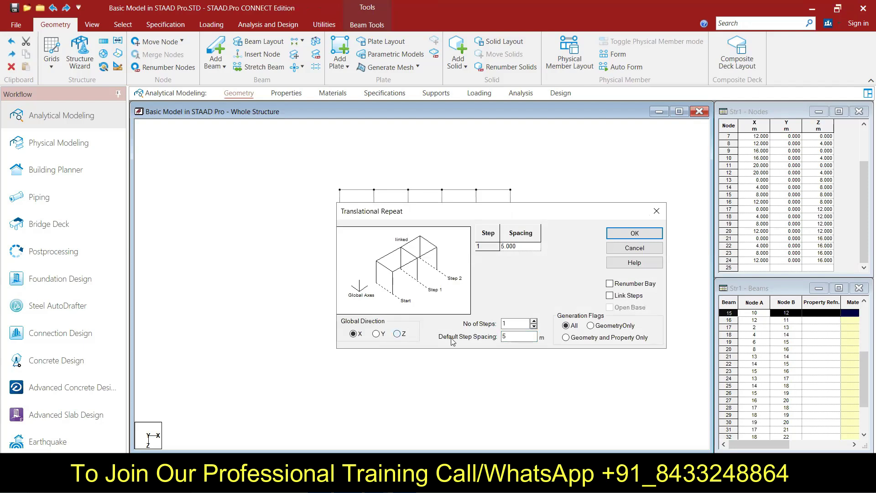
double_click(511, 336)
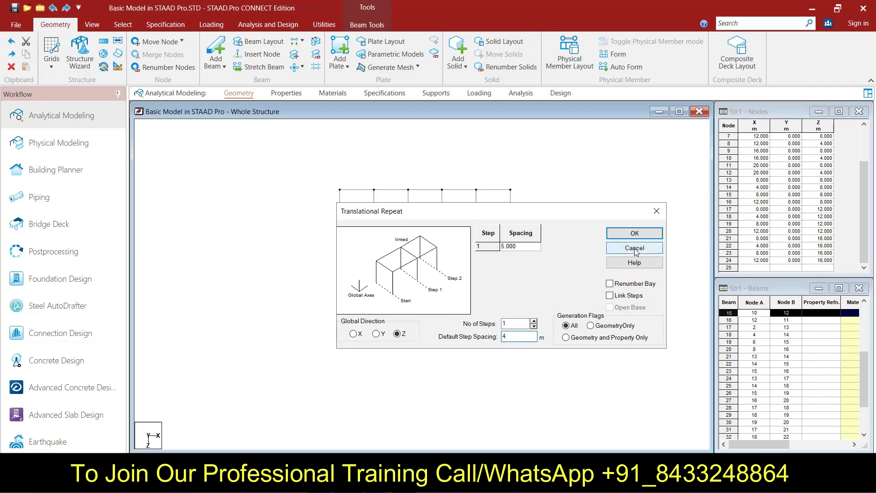
type("4")
key("Tab")
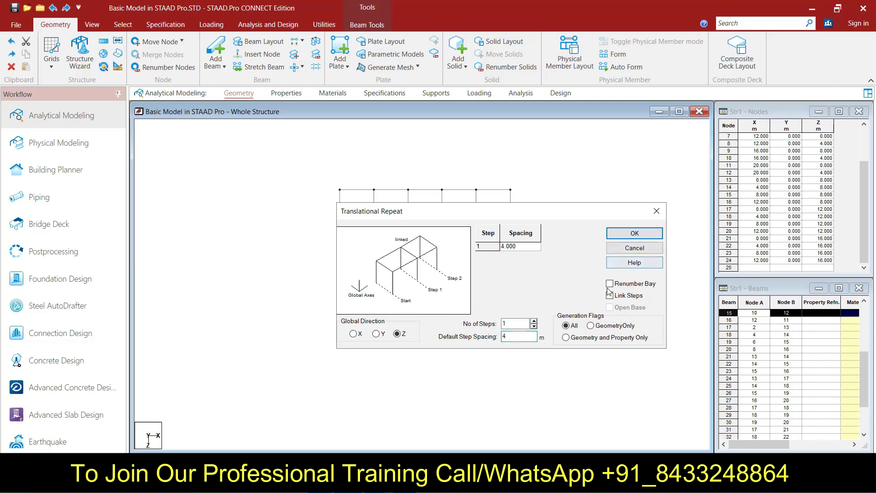
left_click(637, 234)
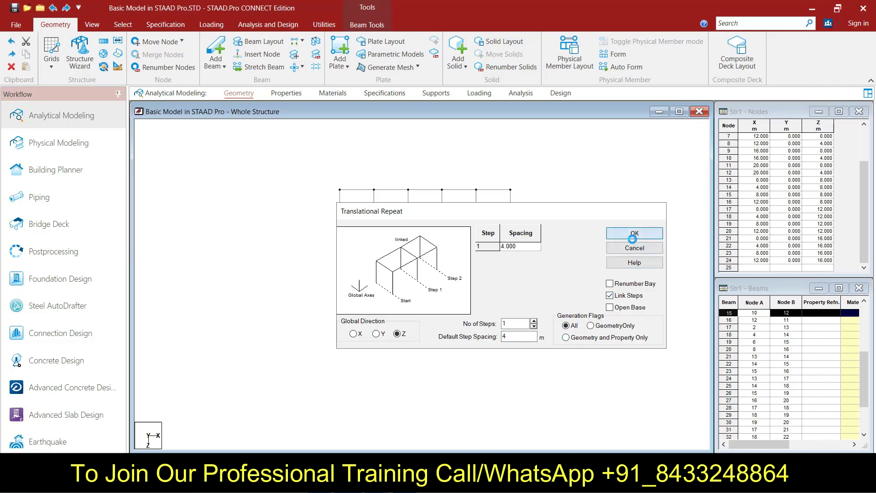
left_click(573, 286)
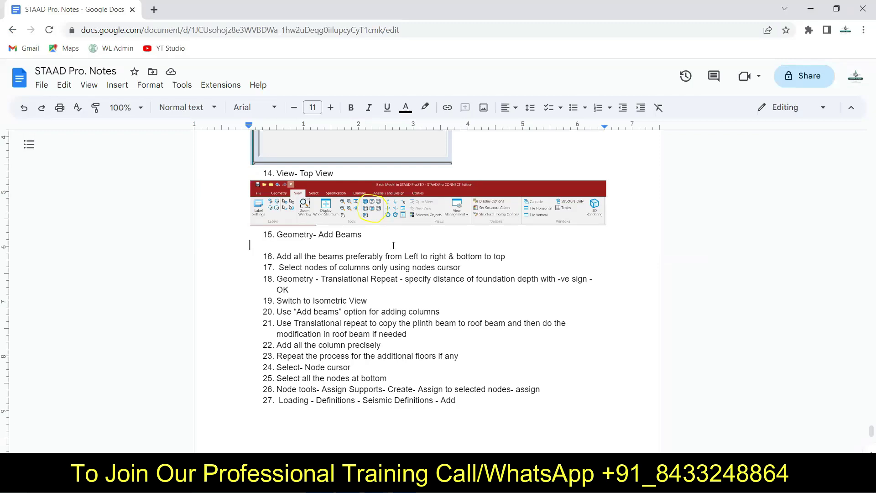
Step: Switch to the STAAD Pro. Notes document and add an unnumbered blank line below item 16 about adding all the beams
left_click(509, 256)
key("Return")
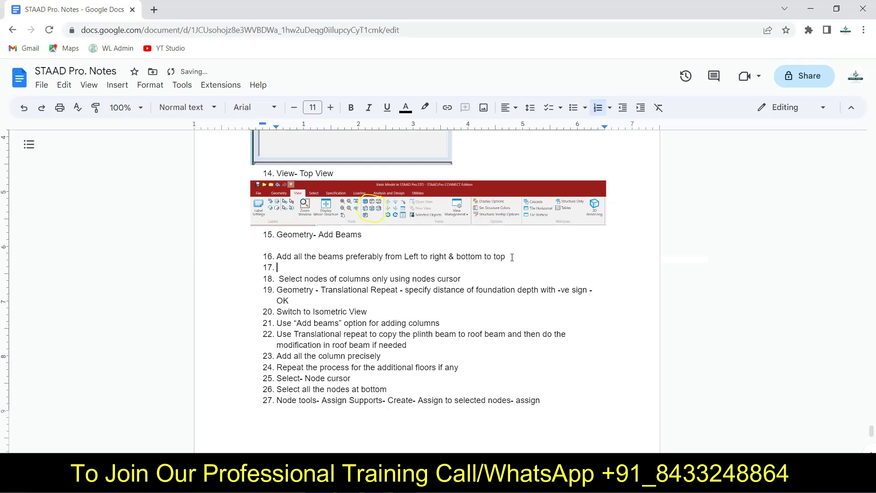
key("Return")
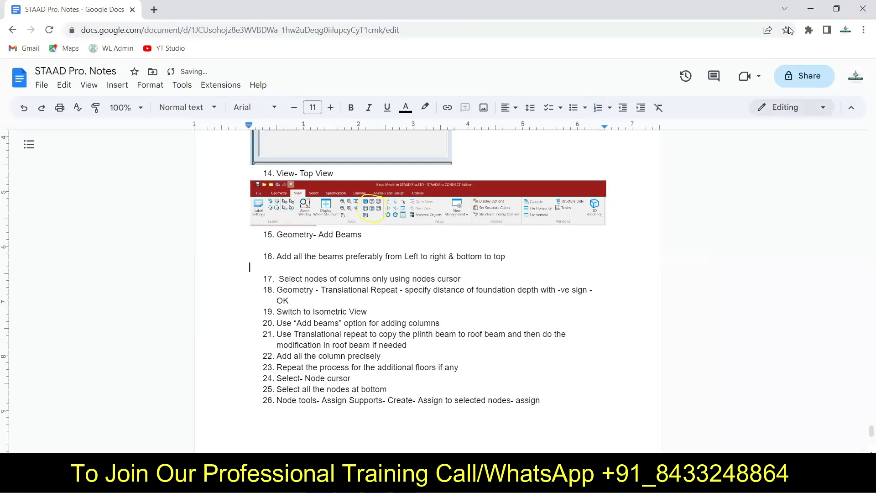
Step: Capture the whole STAAD.Pro window with Snipping Tool, paste the screenshot below item 16 of the notes, and return to the model
left_click(810, 10)
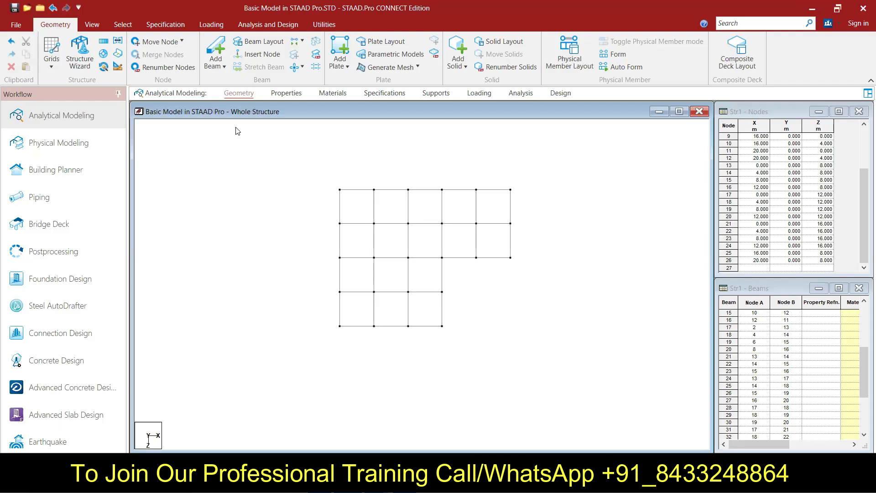
left_click(452, 484)
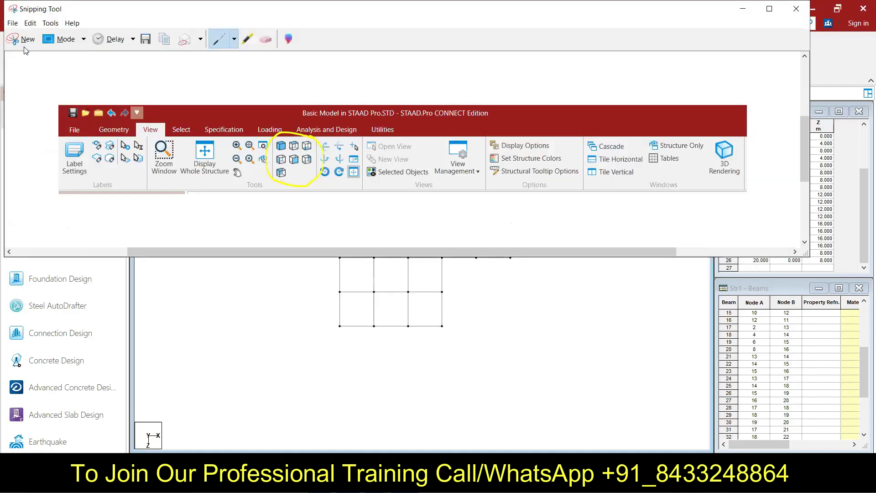
left_click(25, 50)
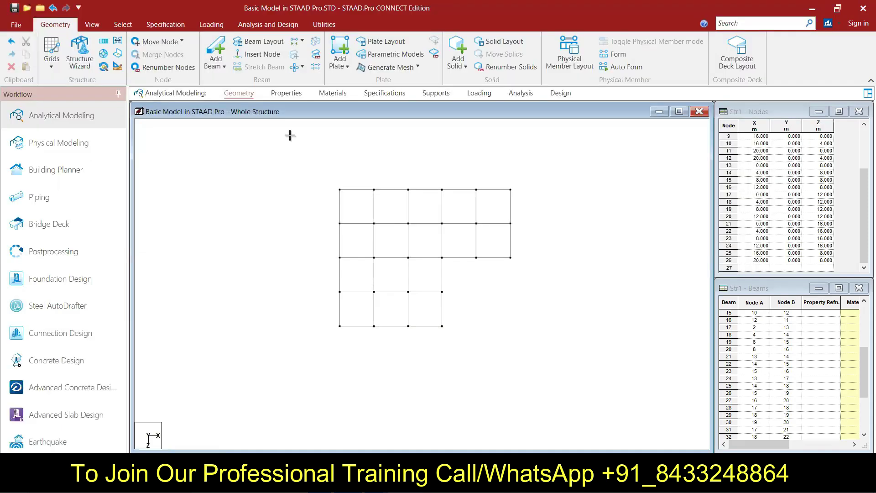
left_click_drag(5, 1, 868, 450)
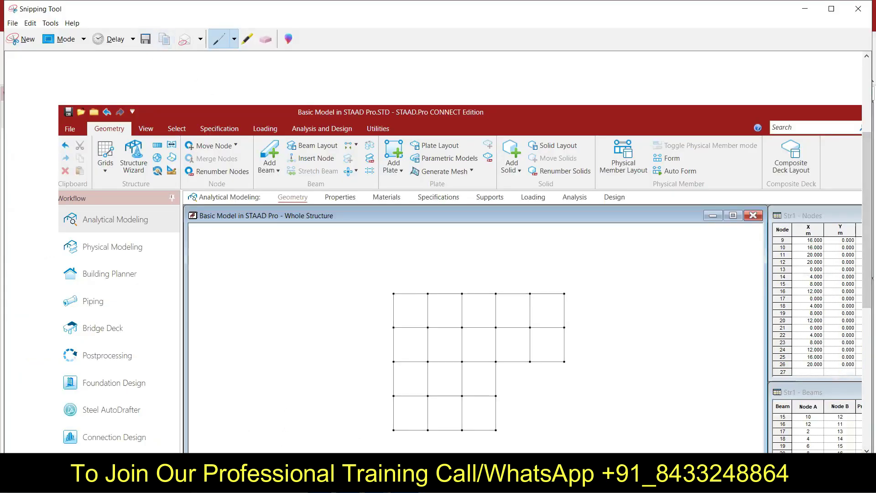
left_click(808, 9)
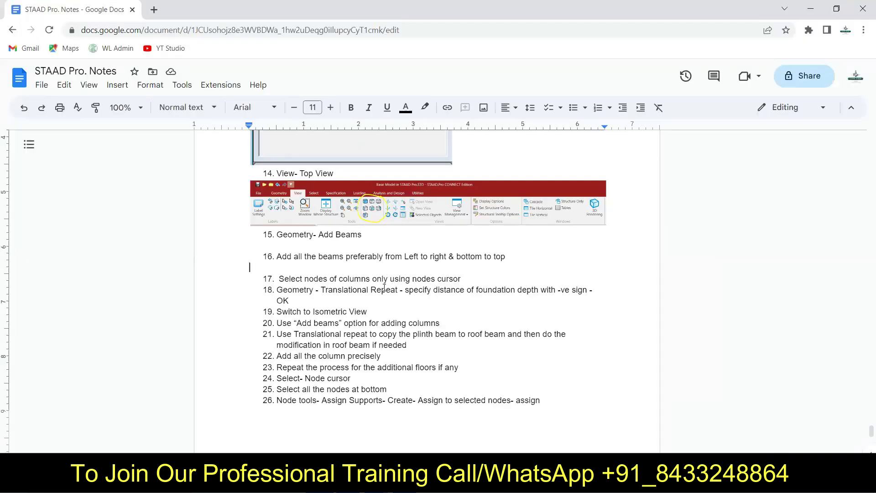
key("ctrl+v")
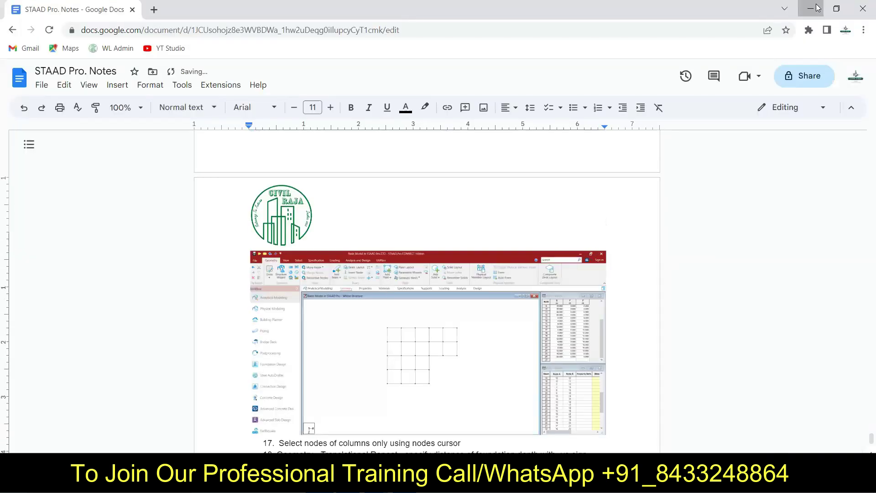
key("alt+Tab")
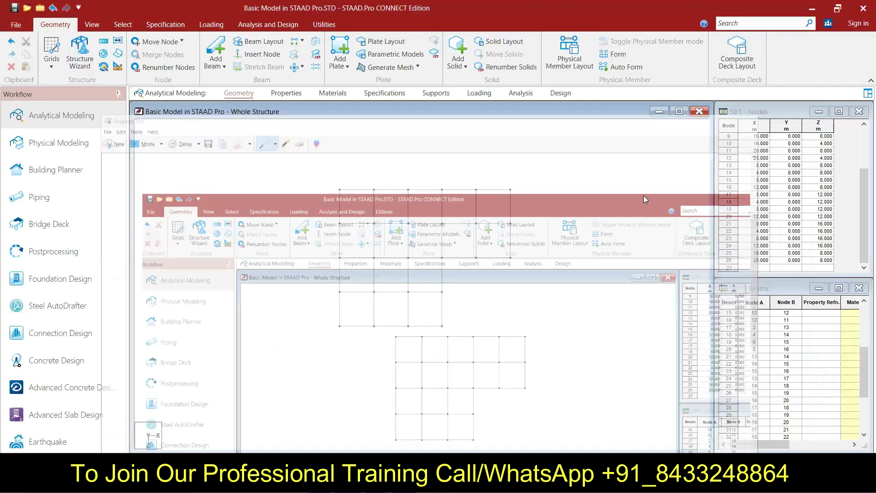
left_click(804, 9)
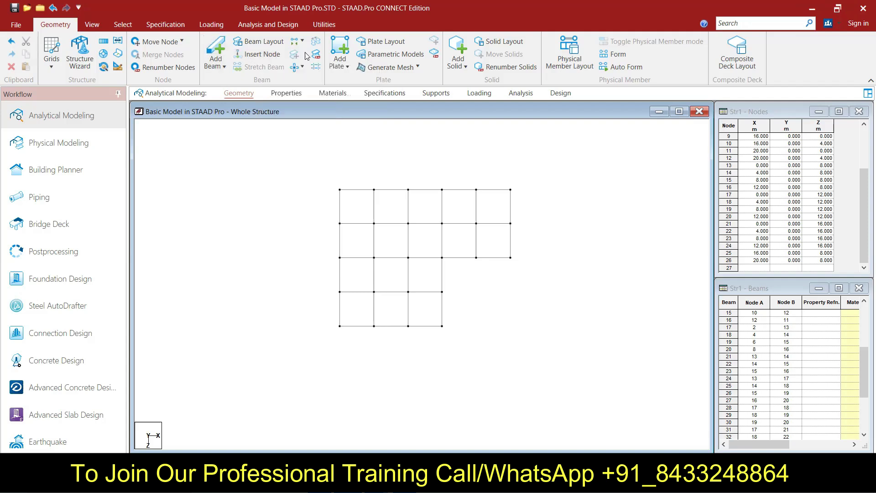
Step: Show the beam grid in front view and select all its nodes with the Nodes Cursor
left_click(93, 25)
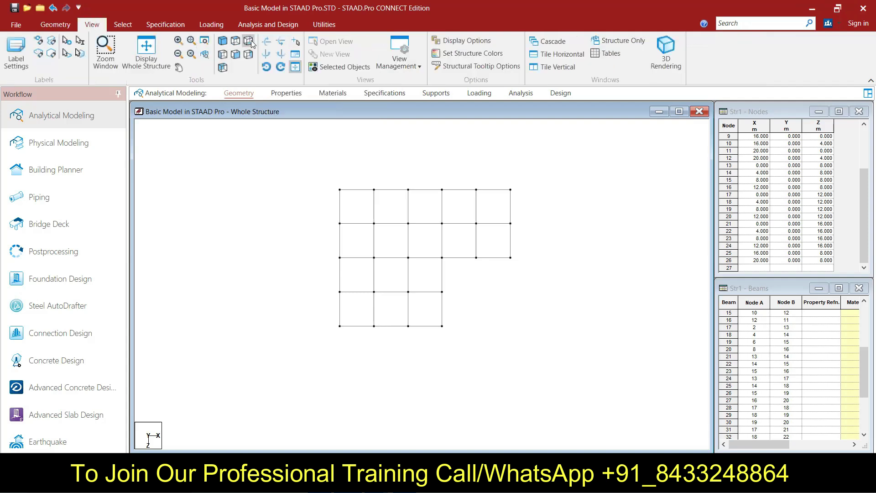
left_click(236, 55)
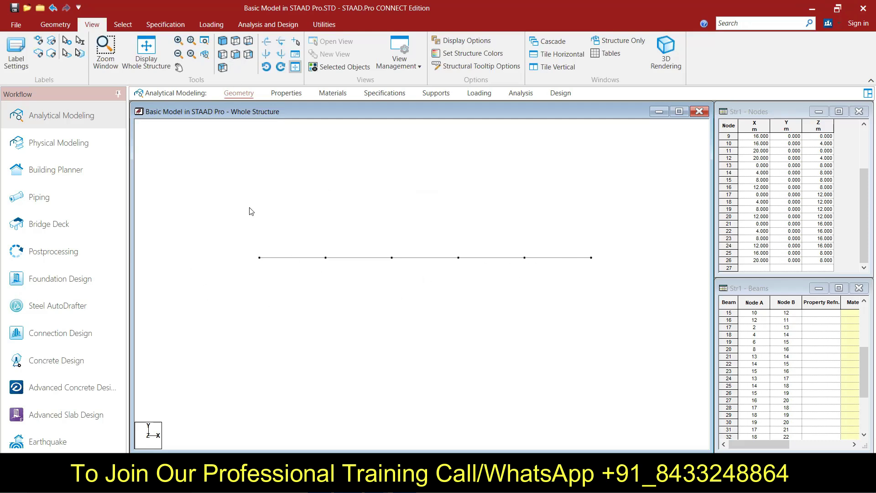
right_click(267, 168)
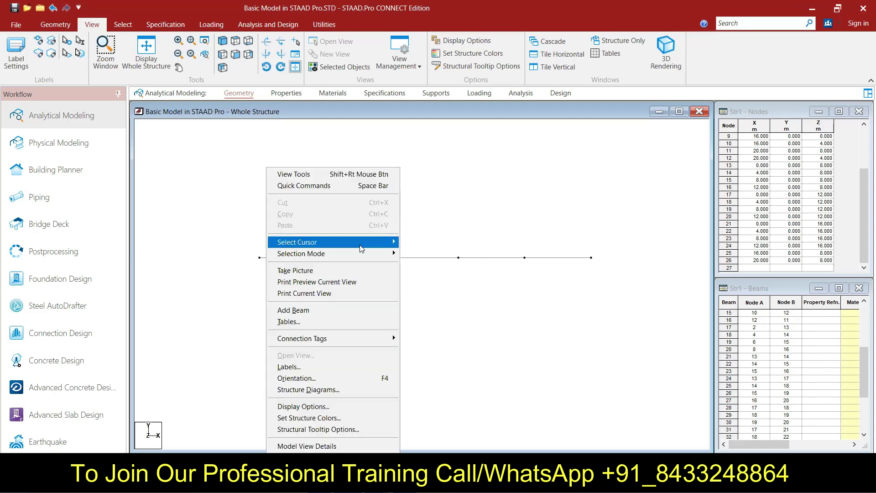
mouse_move(354, 246)
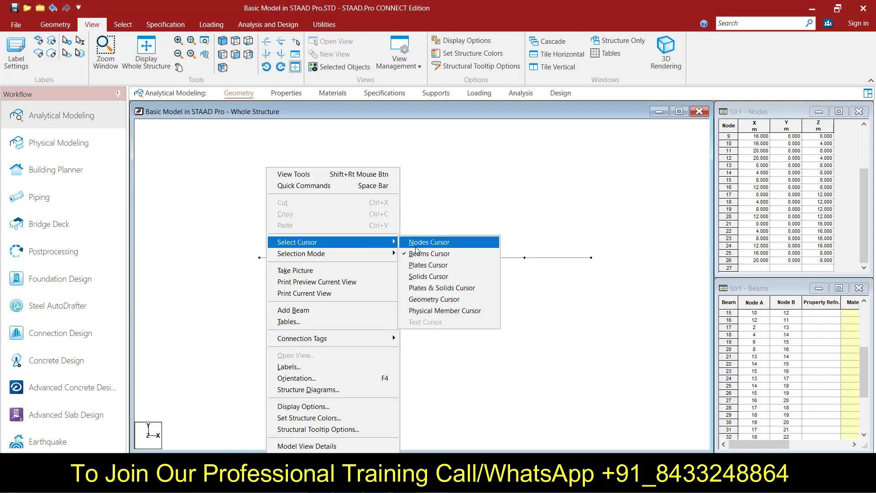
left_click(253, 241)
left_click_drag(234, 211, 643, 304)
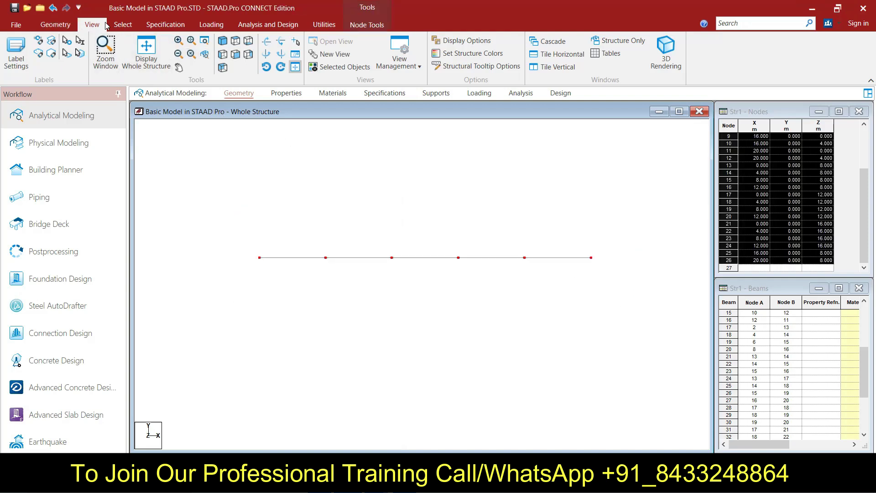
Step: In isometric view, repeat the selected nodes once along Y at -1.2 m spacing with Link Steps enabled, and clear the selection
left_click(224, 43)
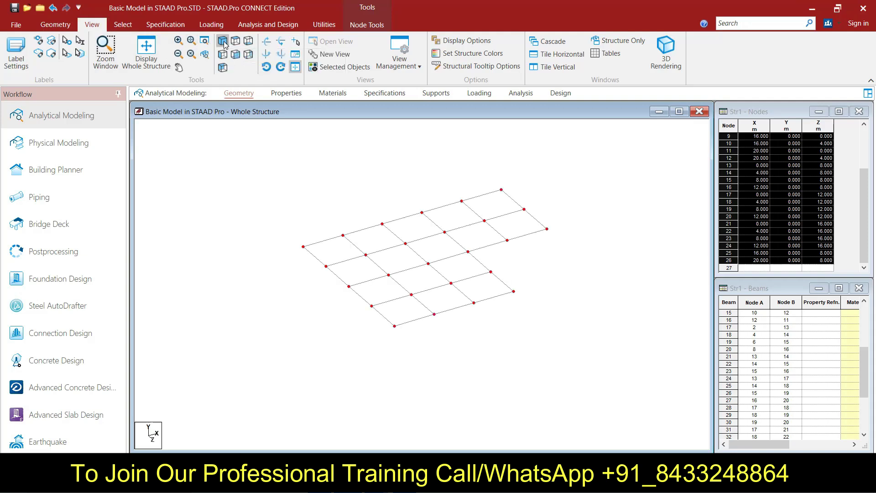
left_click(55, 24)
left_click(103, 41)
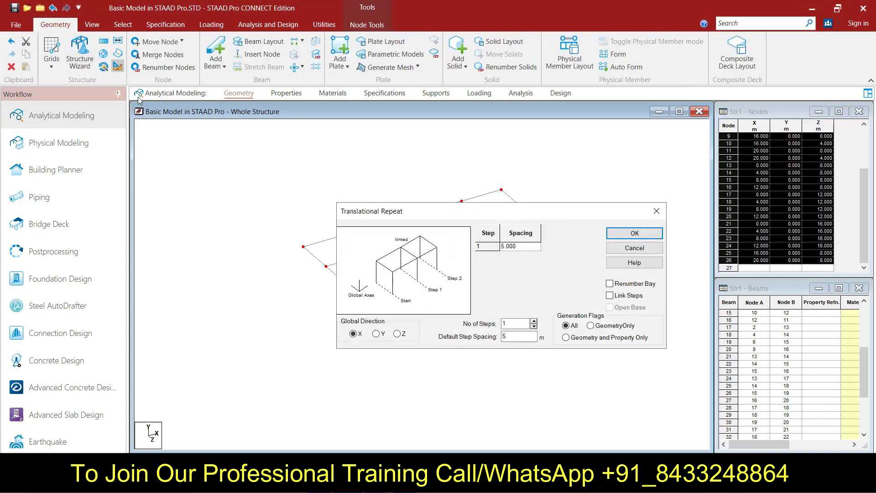
left_click(376, 334)
double_click(517, 337)
type("-1.2")
key("Tab")
left_click(610, 295)
left_click(645, 232)
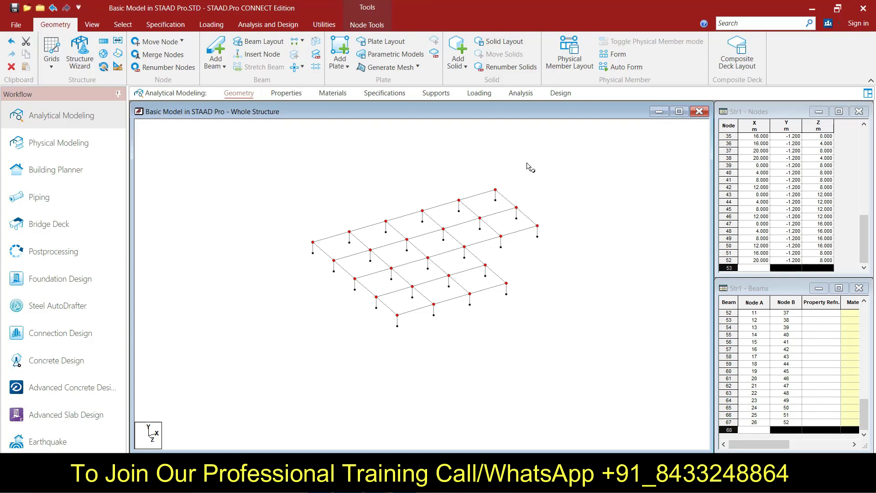
left_click(391, 144)
Step: Activate the beam selection cursor and, in front view, select all horizontal beams of the grid without the foundation columns
right_click(391, 144)
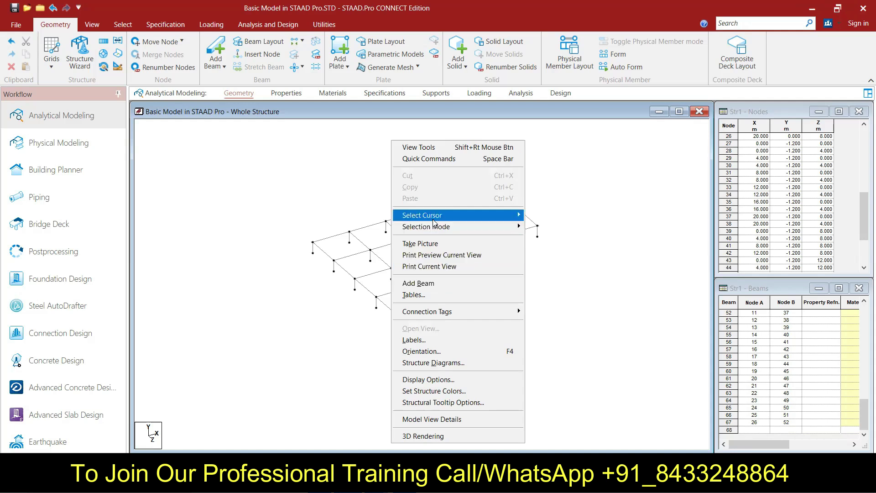
mouse_move(463, 218)
left_click(550, 229)
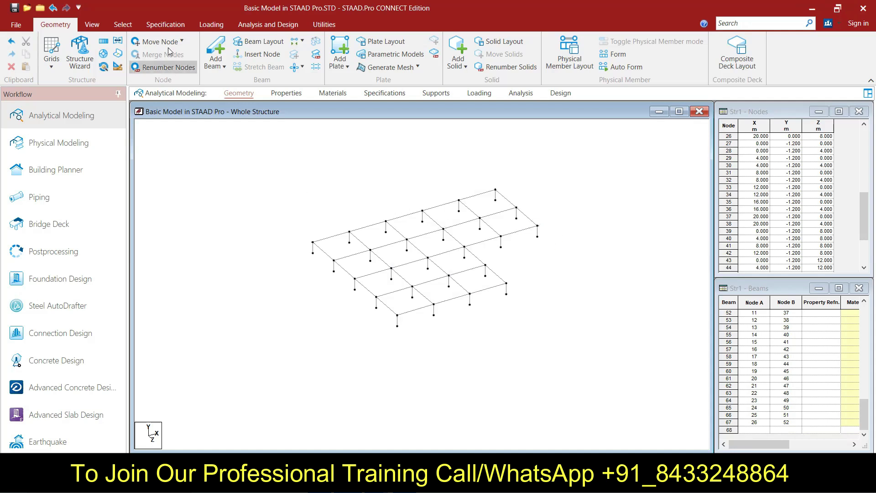
left_click(92, 24)
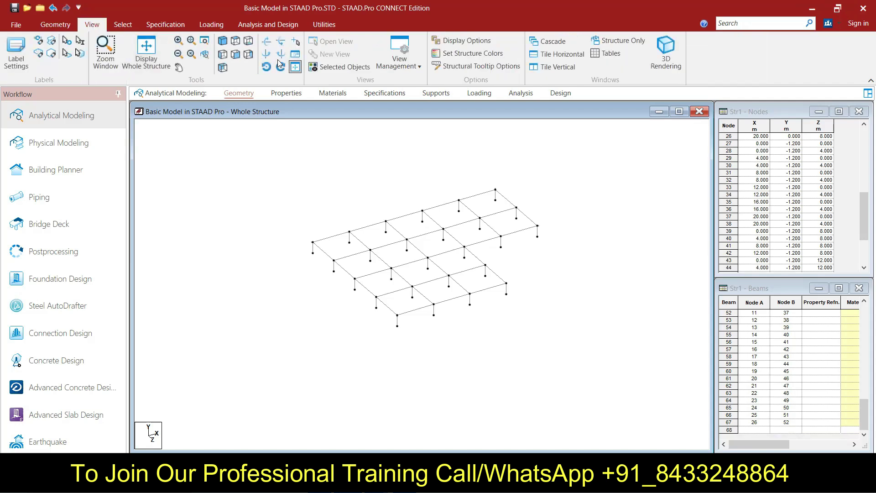
left_click(235, 54)
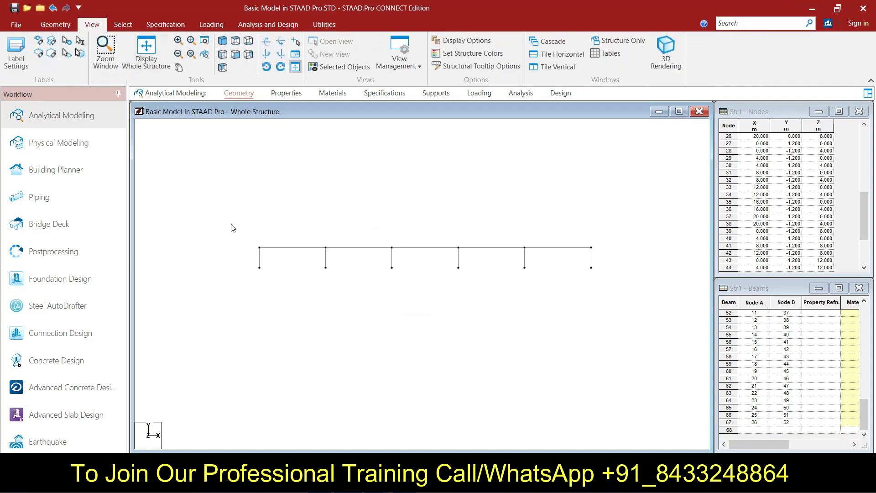
left_click_drag(225, 214, 497, 264)
left_click_drag(608, 255, 614, 255)
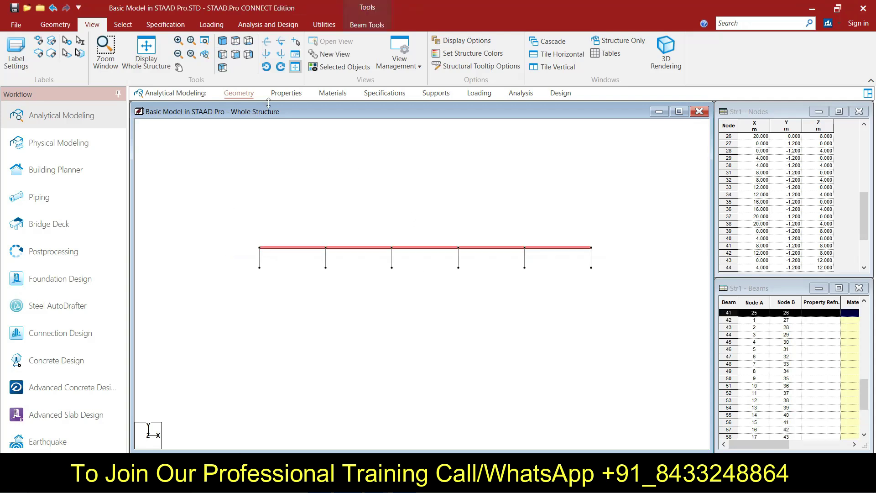
Step: In isometric view, repeat the selected beams along Y in 3 steps at 3.2 m spacing with Link Steps enabled
left_click(223, 41)
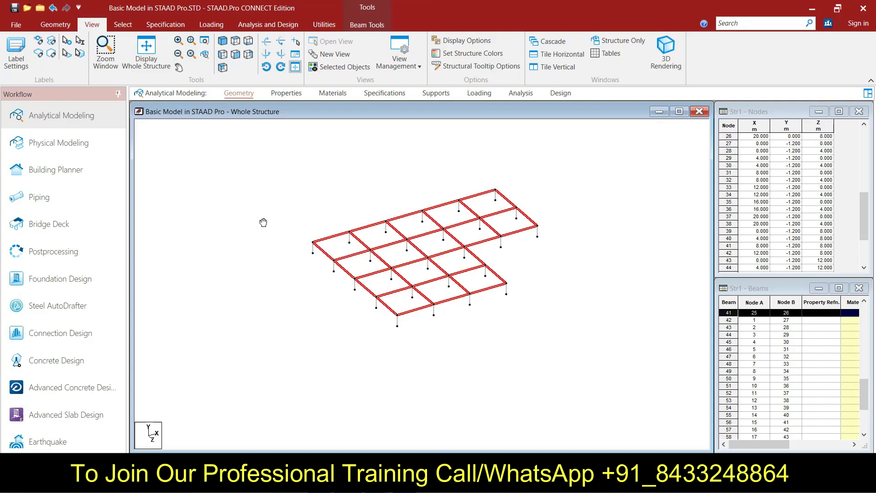
left_click_drag(263, 222, 239, 290)
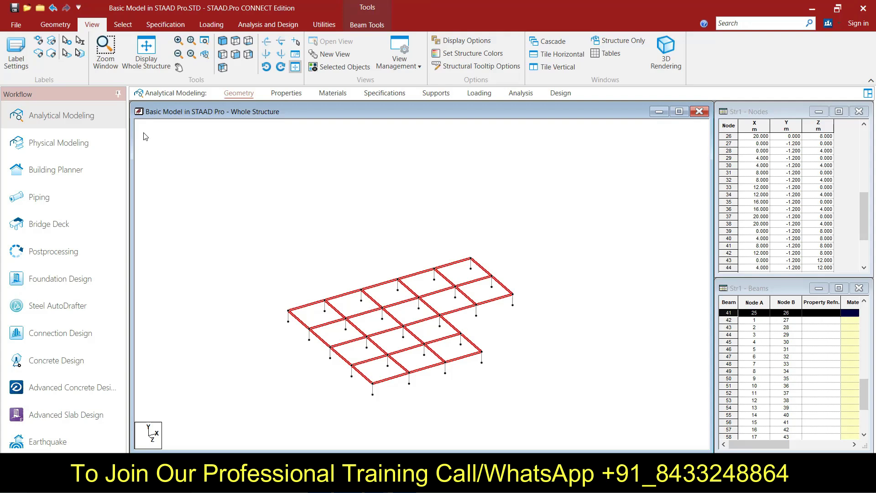
left_click(63, 27)
left_click(103, 50)
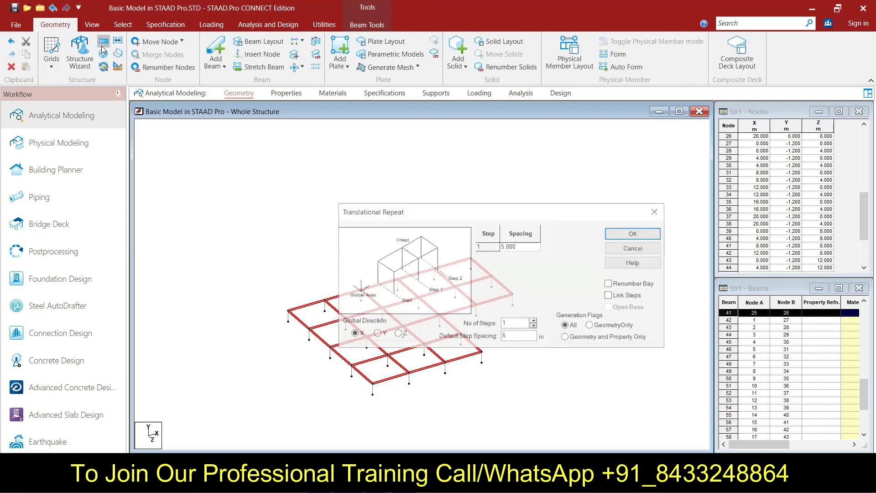
left_click(376, 334)
double_click(507, 336)
type("3.2")
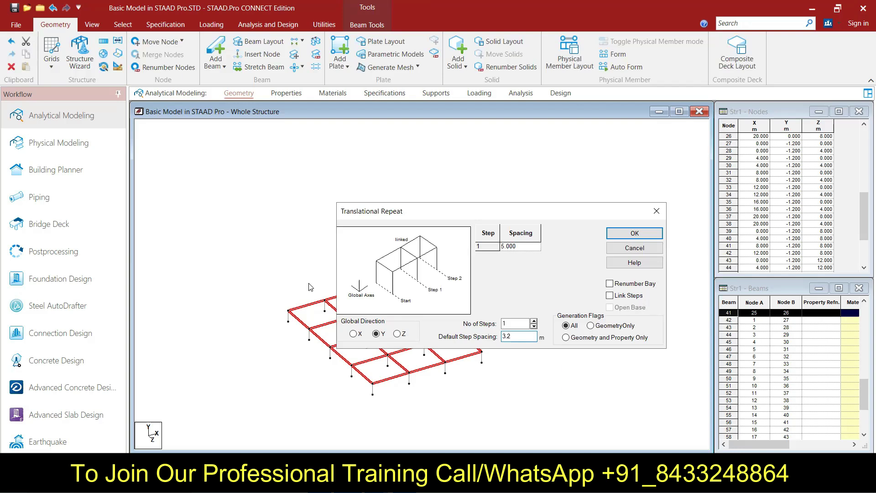
double_click(515, 323)
type("5")
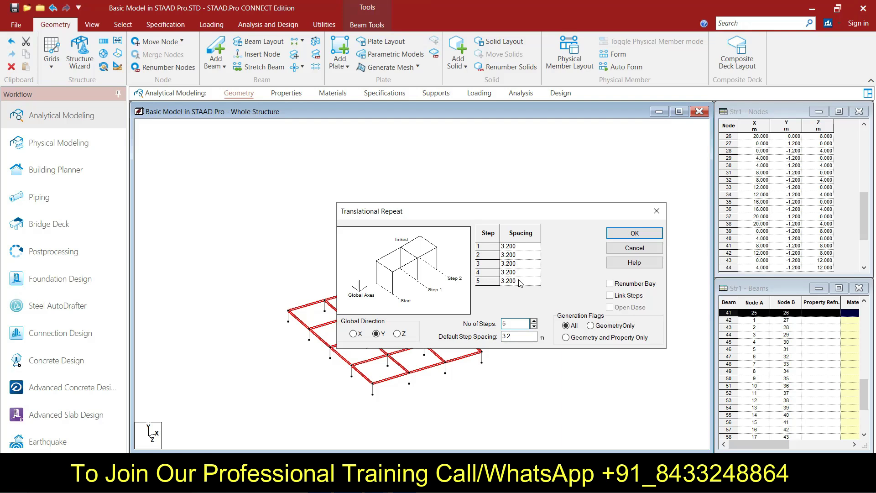
left_click_drag(507, 324, 485, 327)
type("4")
left_click_drag(515, 323, 499, 324)
type("3")
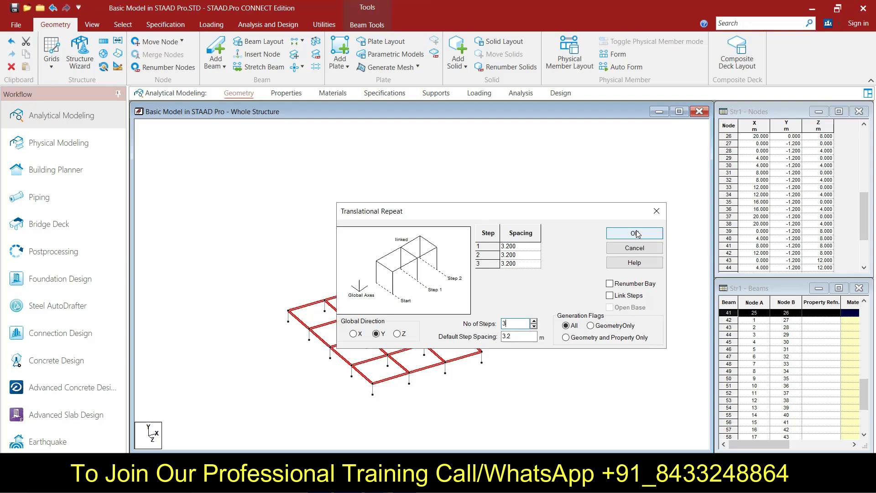
left_click(611, 298)
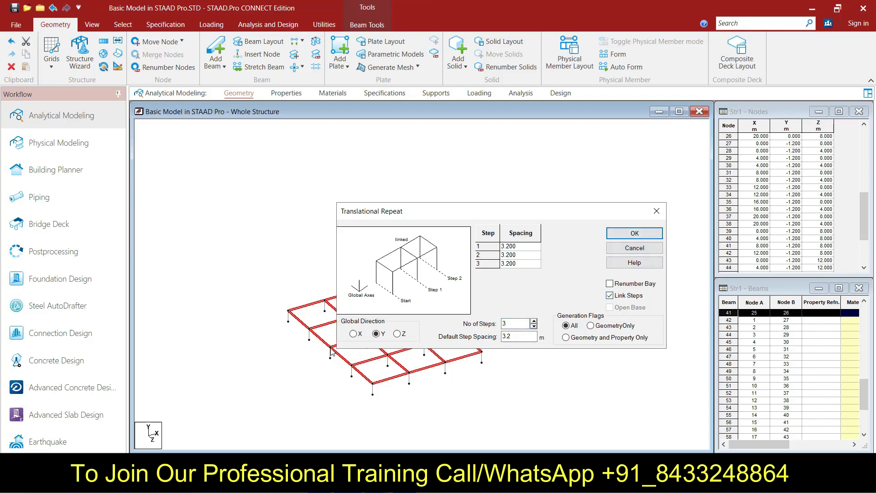
left_click(634, 233)
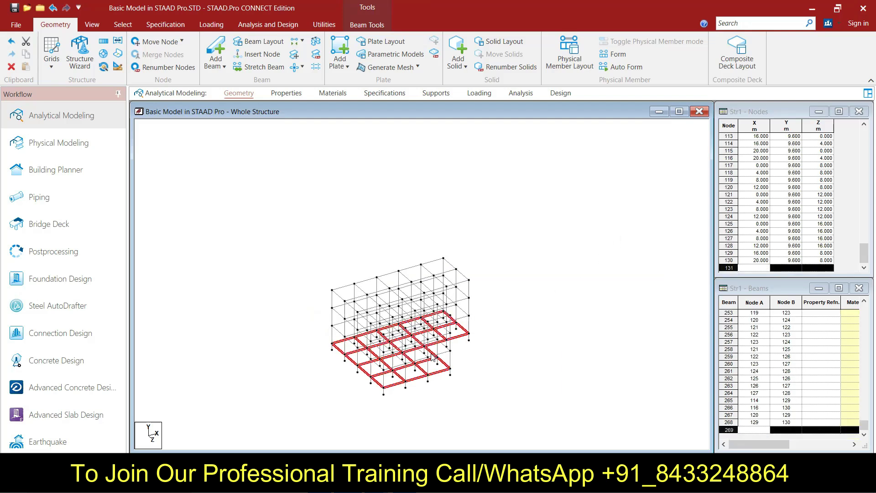
Step: Clear the selection and rotate the multi-storey frame to examine its floors and columns from different sides
scroll(433, 358, "up", 3)
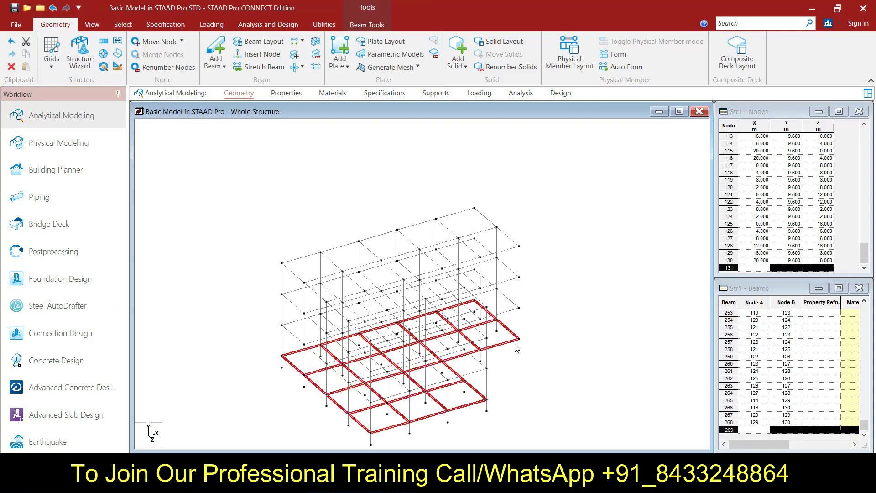
left_click(559, 375)
key("Right")
key("Right")
key("Right")
key("Right")
key("Right")
key("Right")
key("Right")
key("Right")
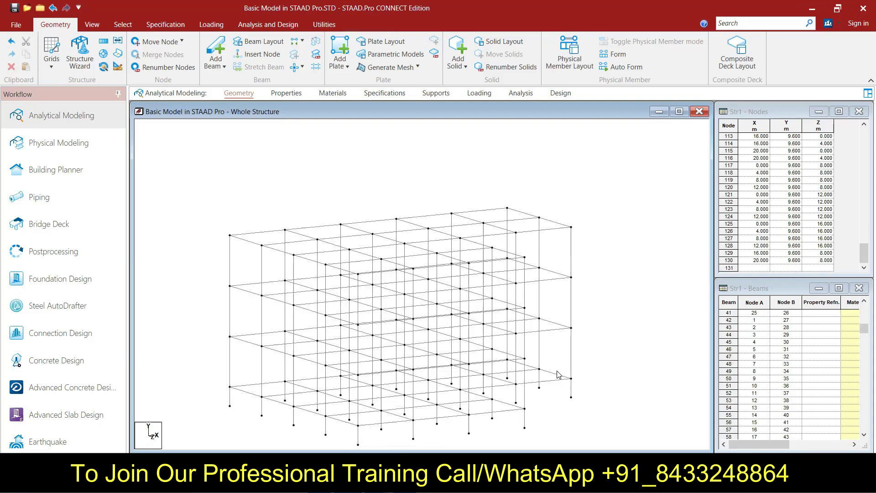
key("Right")
key("Right")
key("Right")
key("Right")
key("Right")
key("Right")
key("Right")
key("Right")
key("Right")
key("Right")
key("Right")
key("Right")
key("Right")
key("Right")
key("Right")
key("Right")
key("Right")
key("Right")
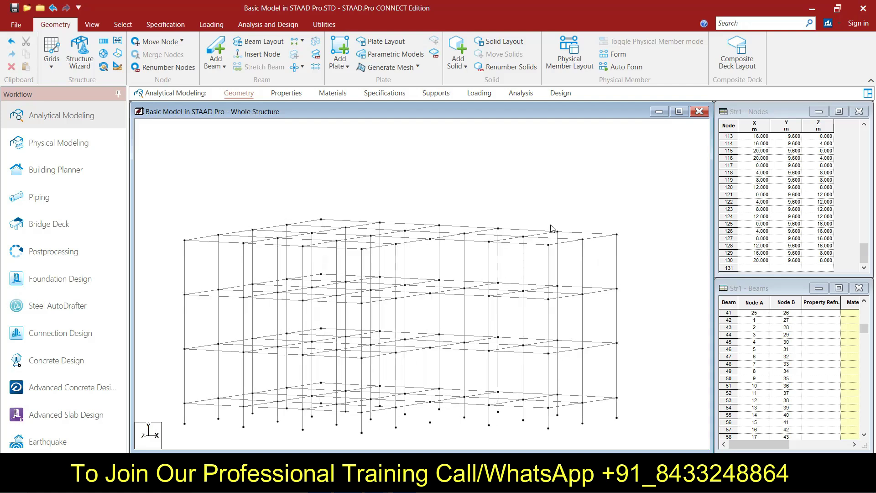
key("Page_Down")
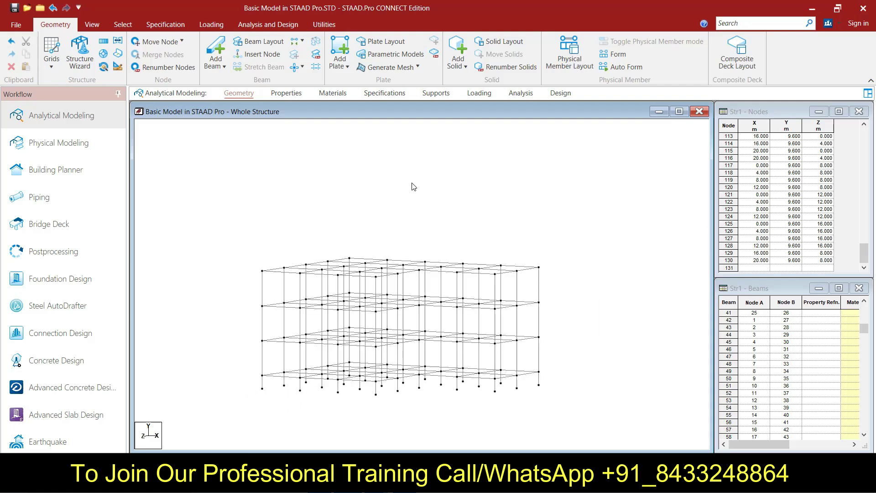
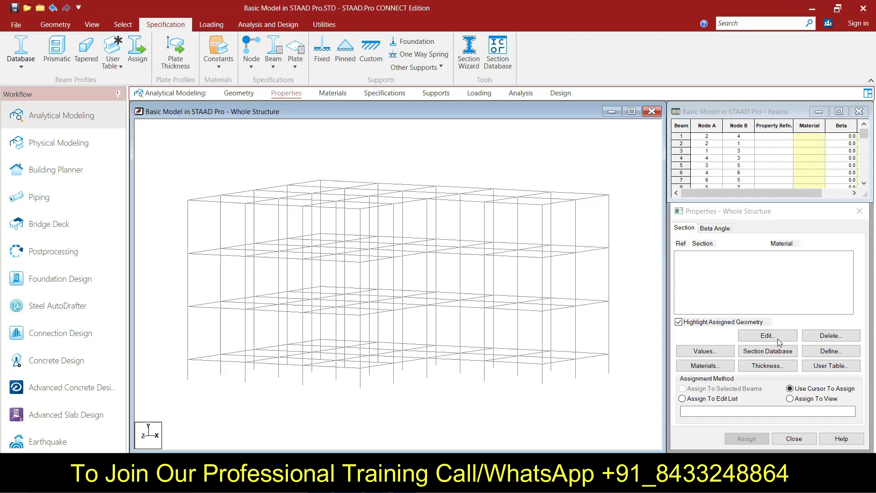
Step: Define a rectangular concrete section with YD 0.3 m and ZD 0.3 m and add it to the section list
left_click(830, 351)
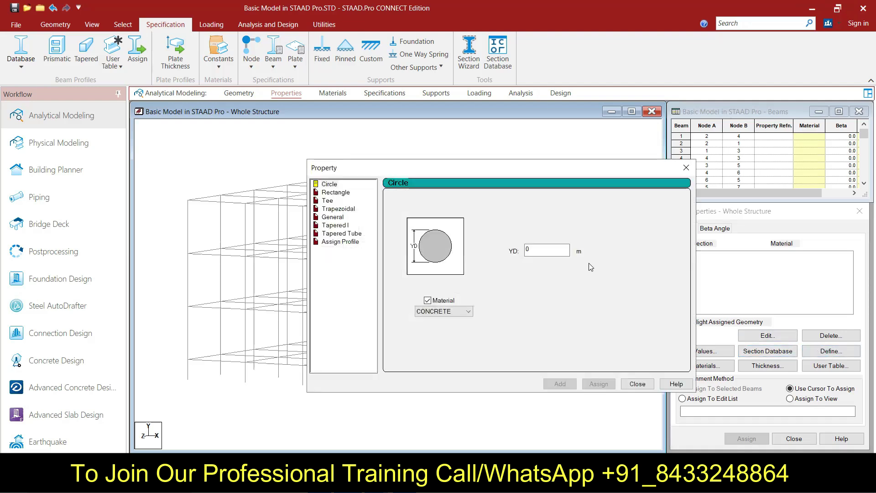
left_click(331, 192)
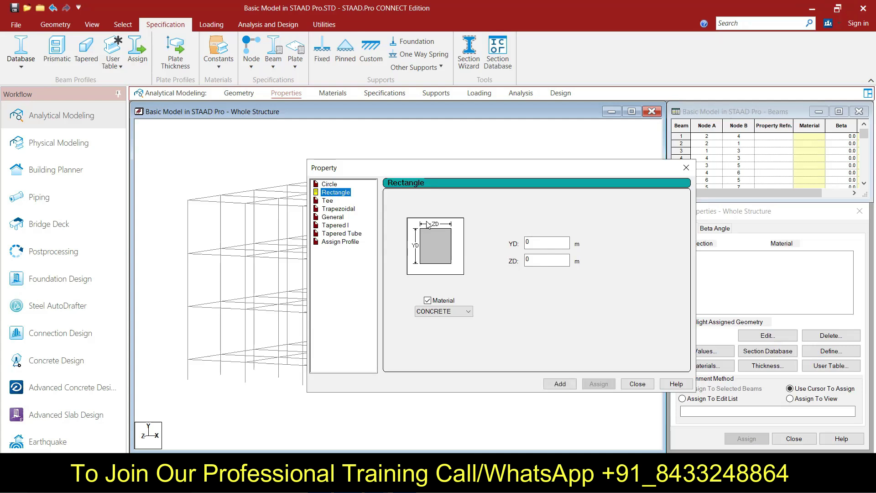
left_click(538, 245)
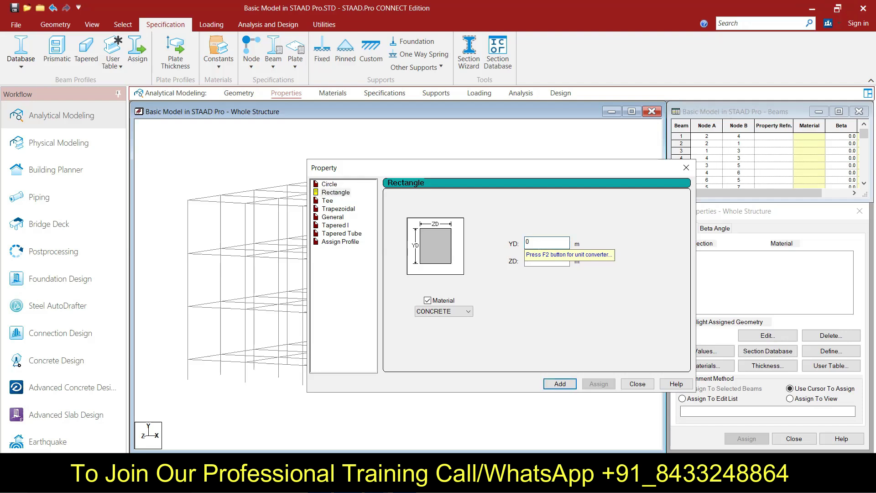
left_click(540, 261)
type("0")
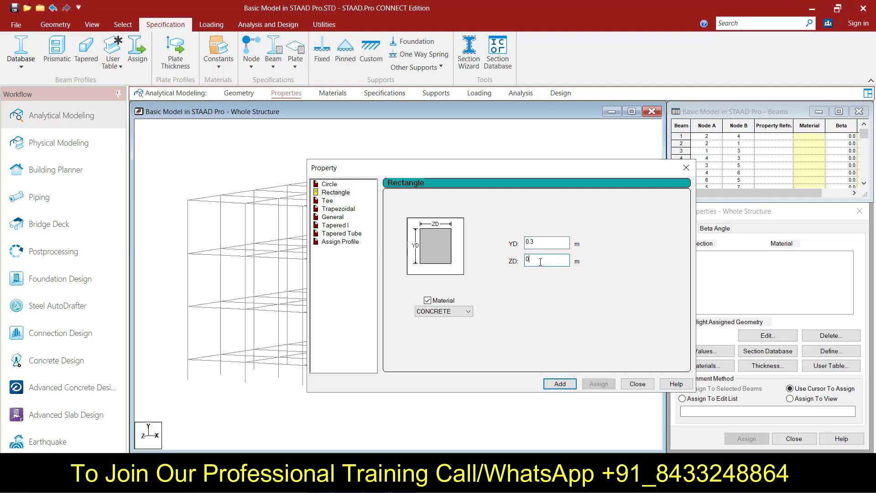
type(".3")
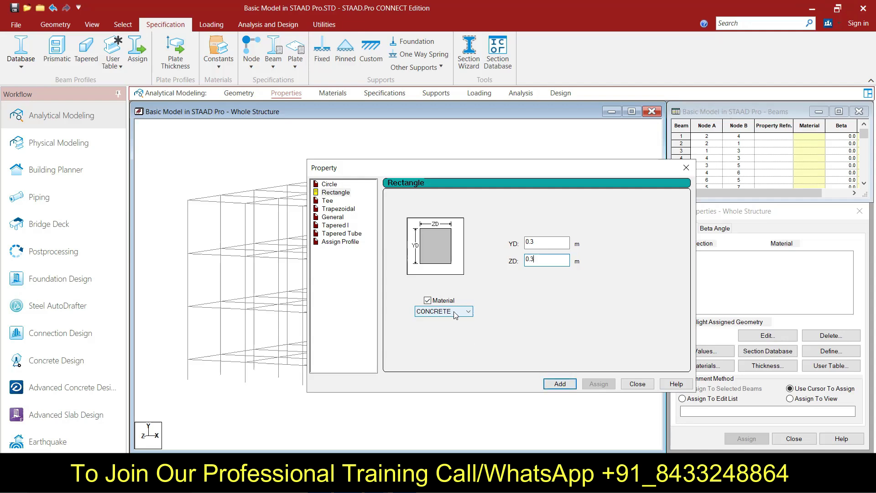
left_click(565, 384)
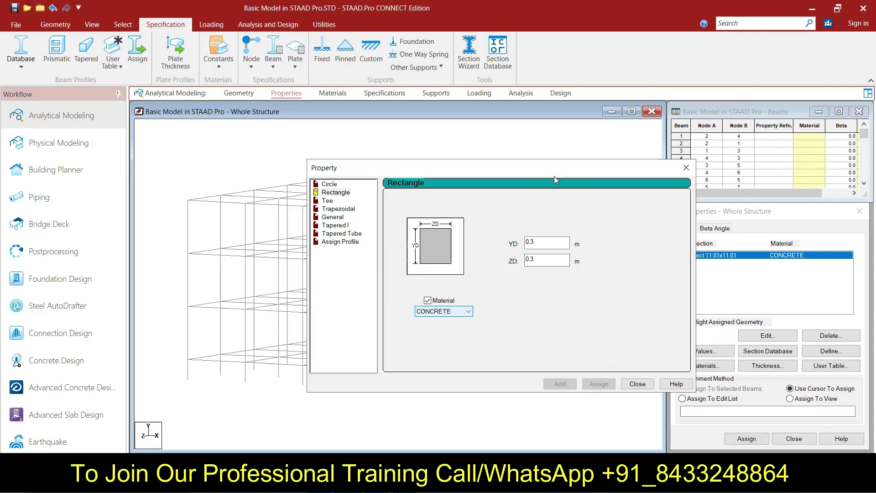
Step: Add a second rectangular concrete section with YD 0.25 m and ZD 0.25 m
left_click_drag(553, 171, 460, 167)
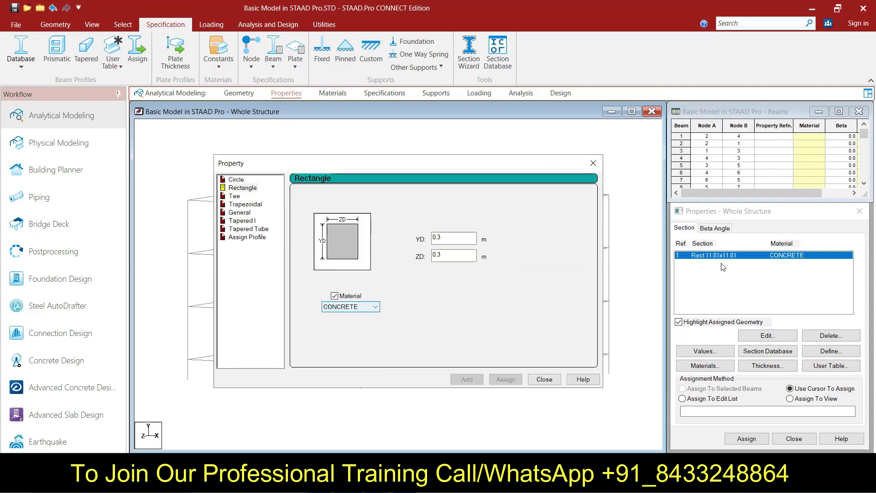
left_click(459, 237)
key("BackSpace")
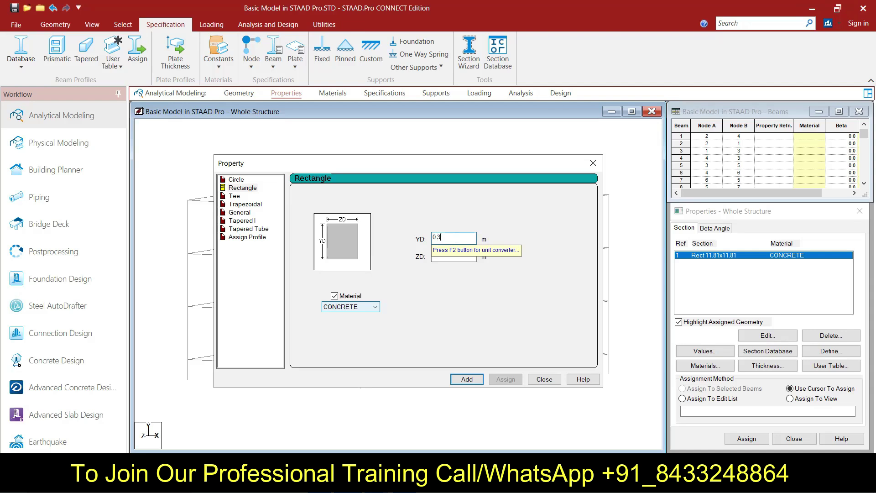
key("Tab")
type("0.3")
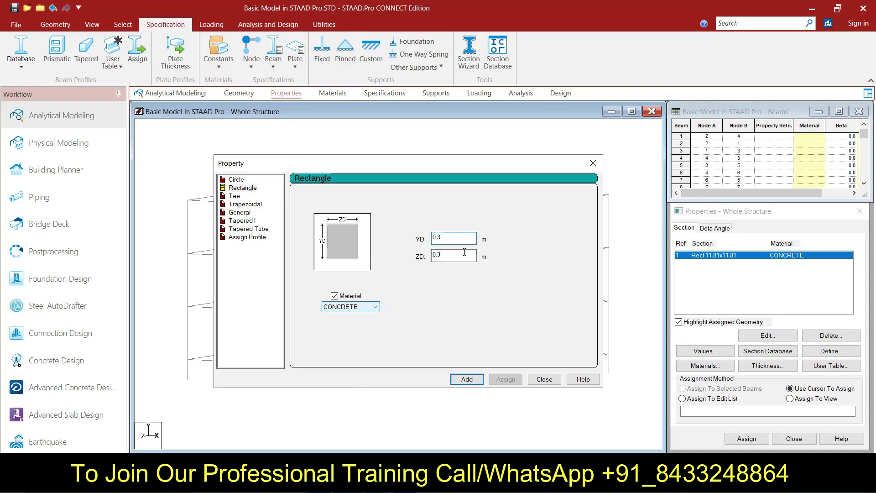
type(".")
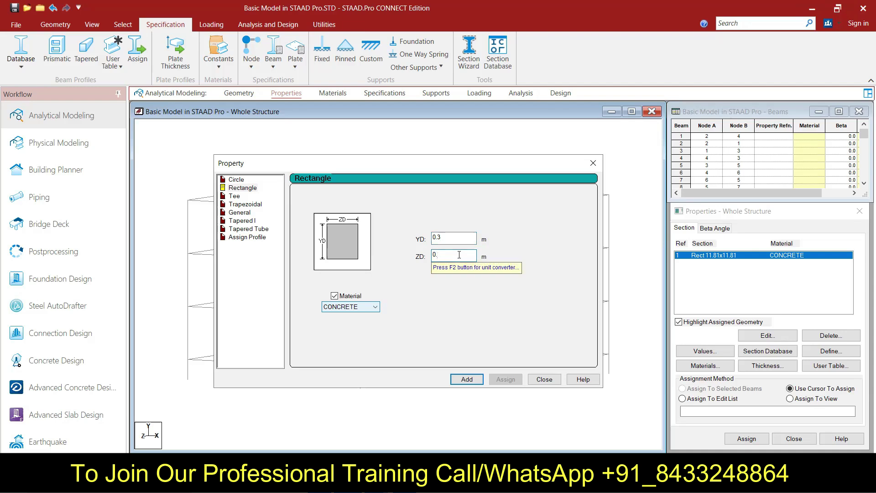
type("25")
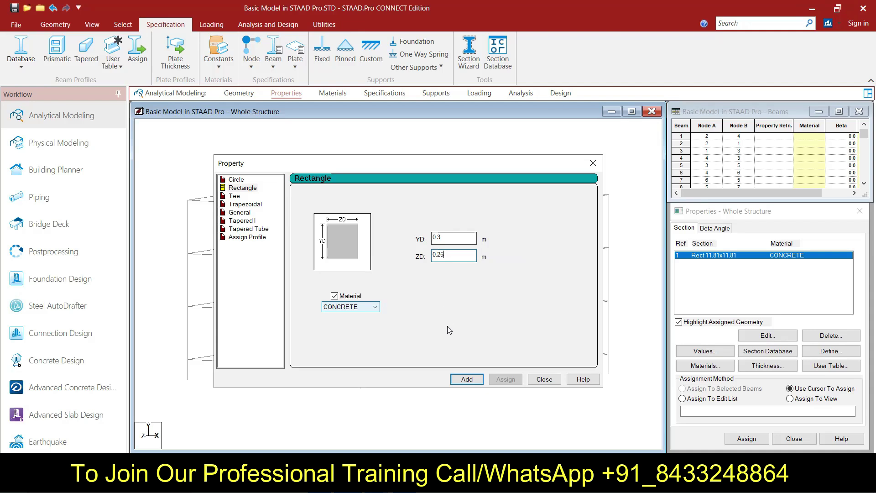
left_click(453, 234)
key("BackSpace")
type("25")
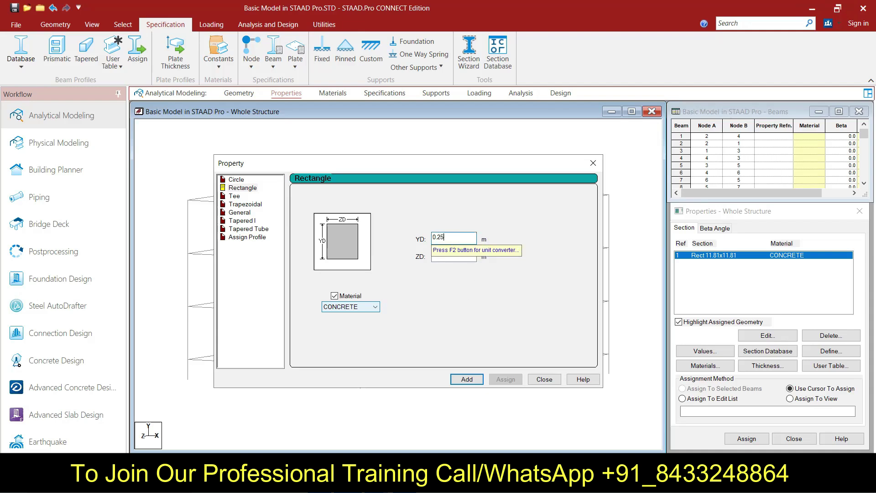
left_click(469, 379)
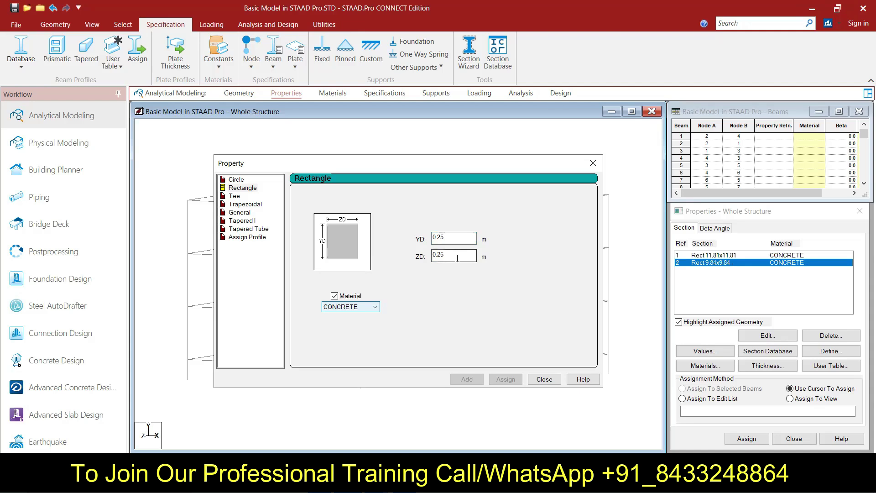
Step: Add a third rectangular concrete section with YD 0.3 m and ZD 0.25 m, and finish defining properties
left_click(450, 236)
key("BackSpace")
key("BackSpace")
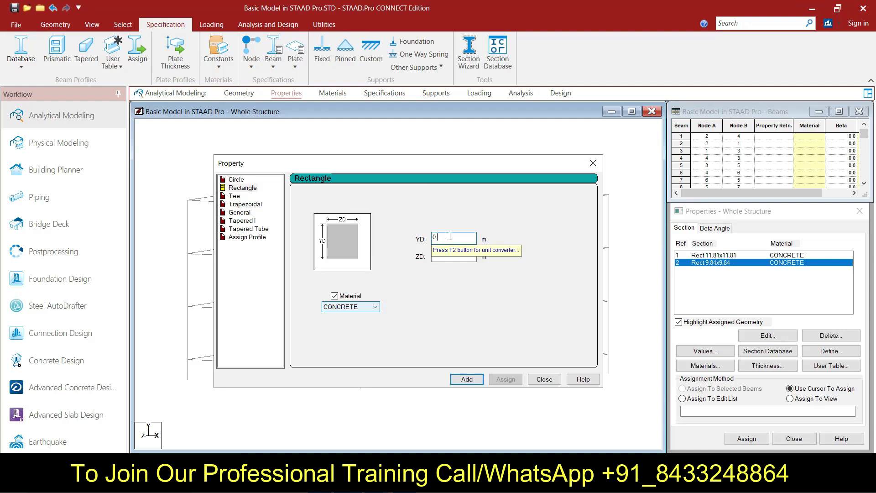
type("35")
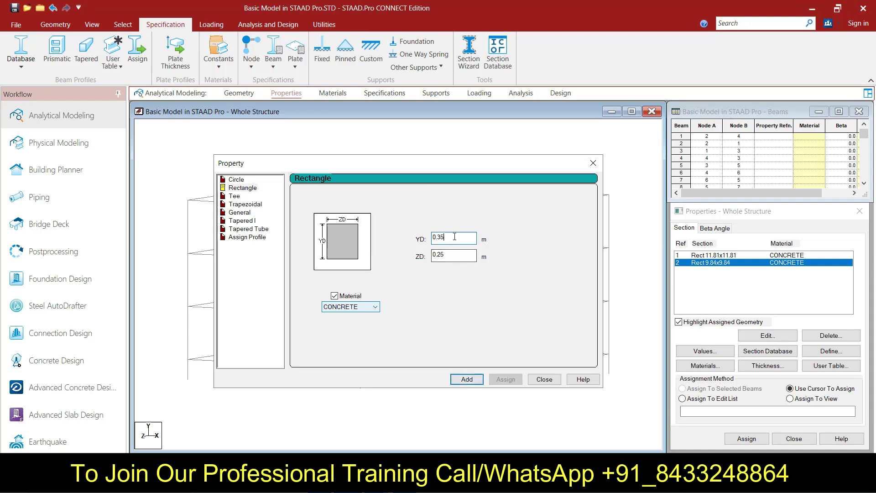
key("BackSpace")
left_click(467, 380)
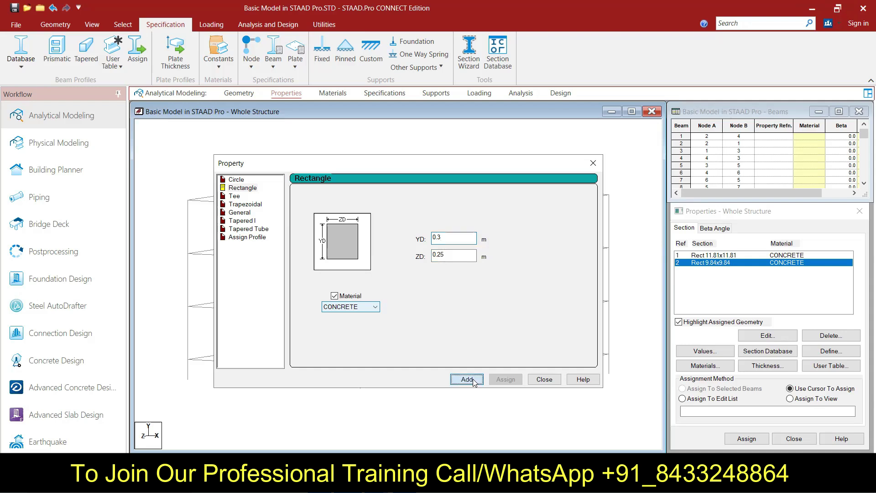
left_click(545, 380)
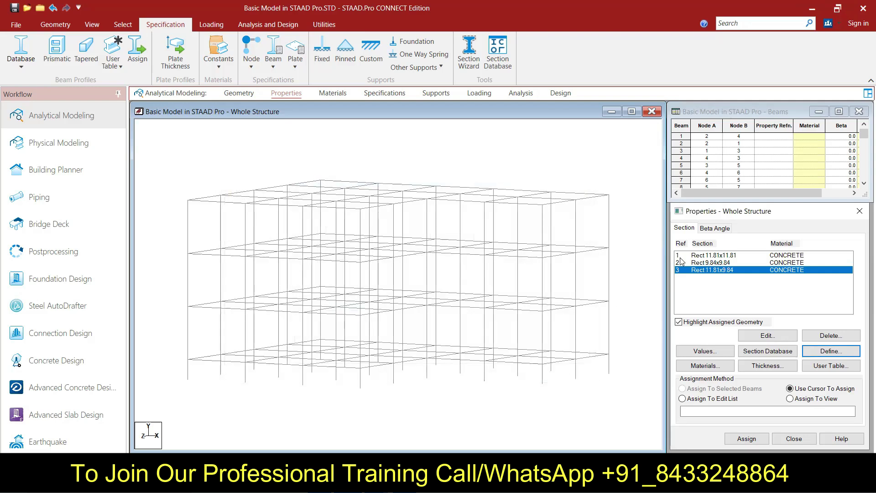
Step: Assign the first rectangular section (Rect 11.81x11.81) to all columns by selecting every beam parallel to Y
left_click(700, 256)
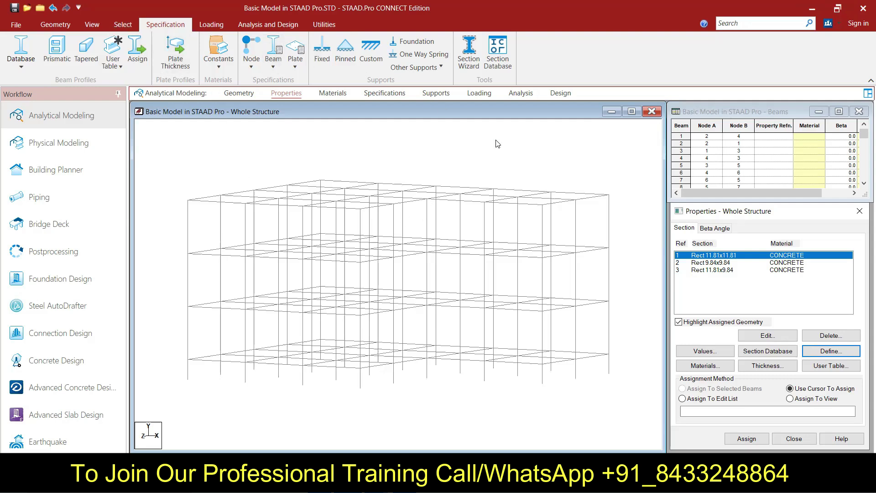
left_click(609, 215)
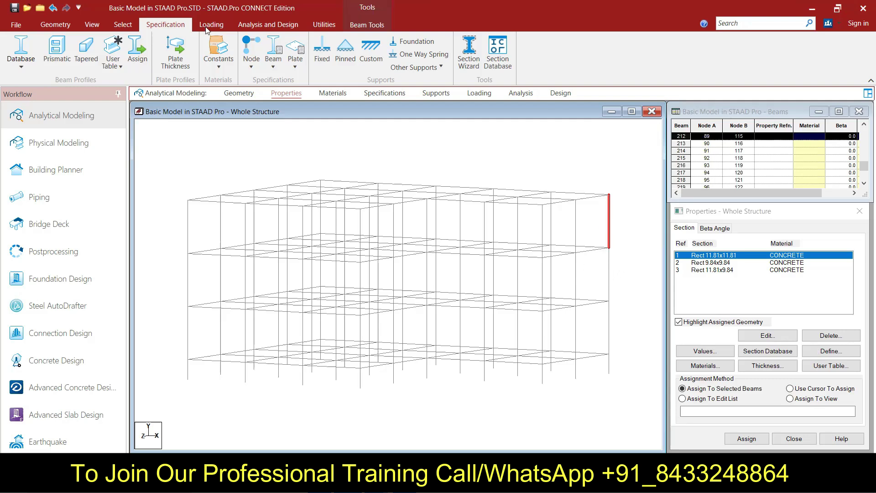
left_click(119, 25)
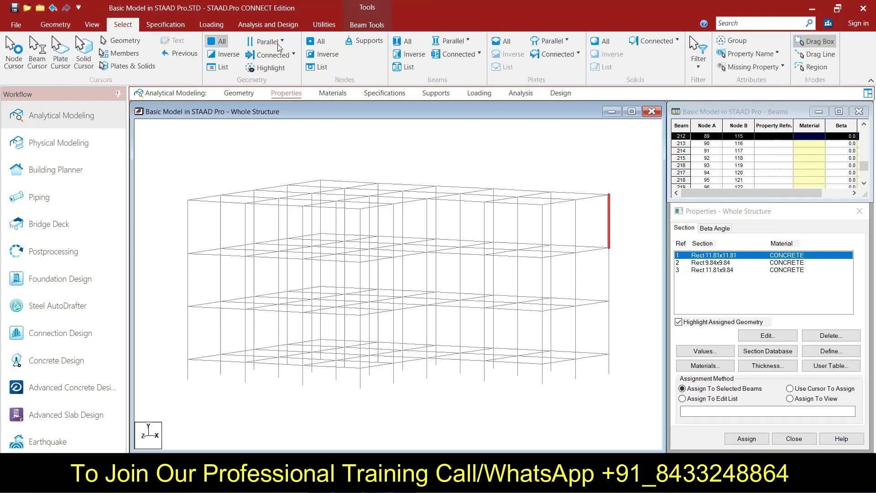
left_click(453, 41)
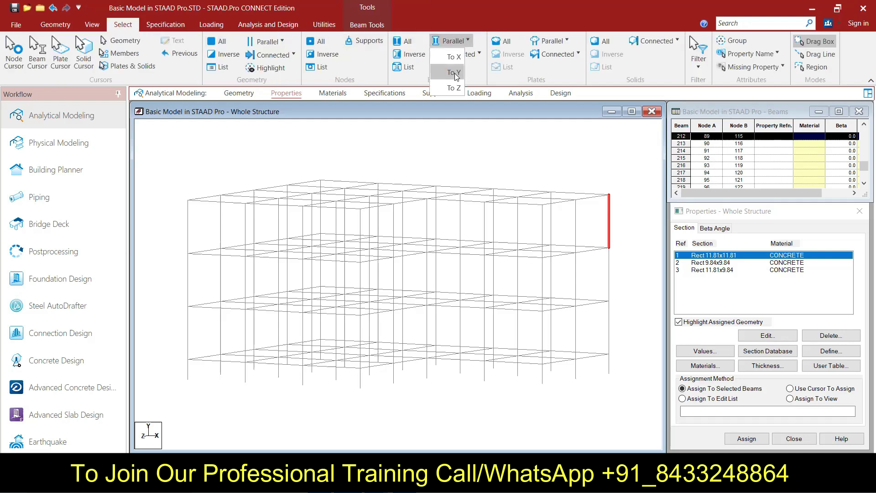
left_click(465, 72)
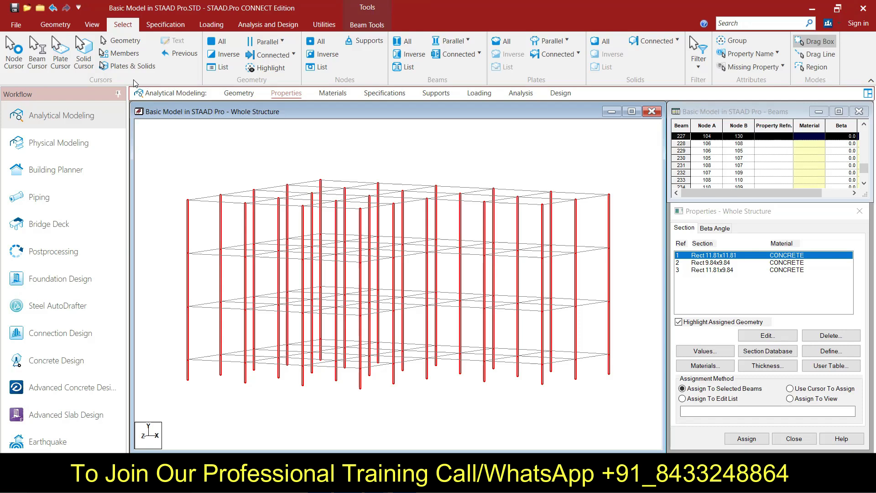
left_click(46, 69)
left_click(740, 440)
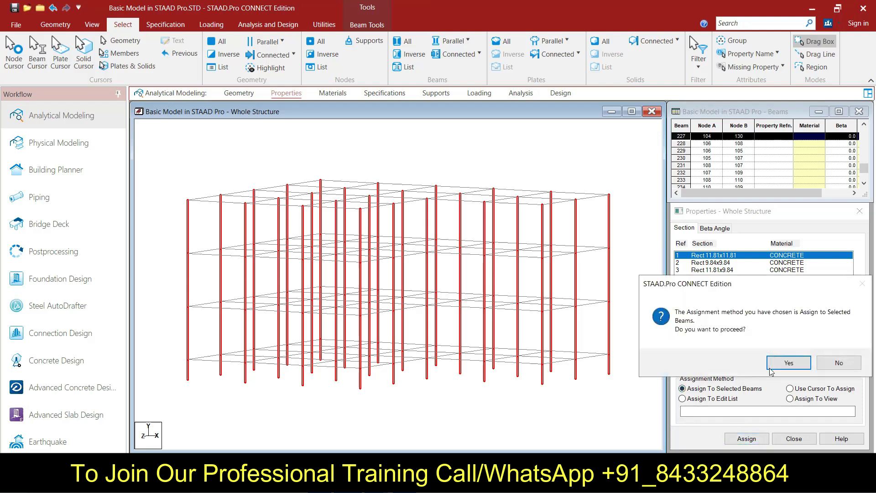
left_click(784, 362)
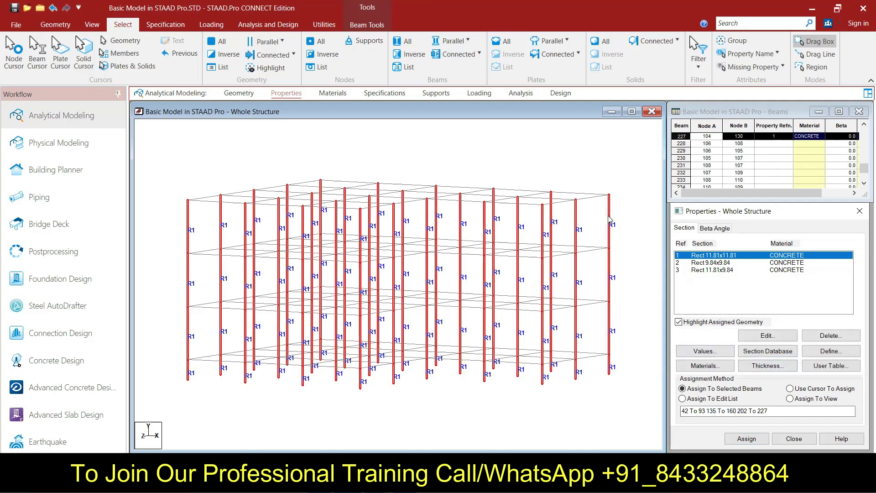
Step: Assign the second rectangular section (Rect 9.84x9.84) to all plinth-level beams, selecting them in an elevation view
left_click(725, 263)
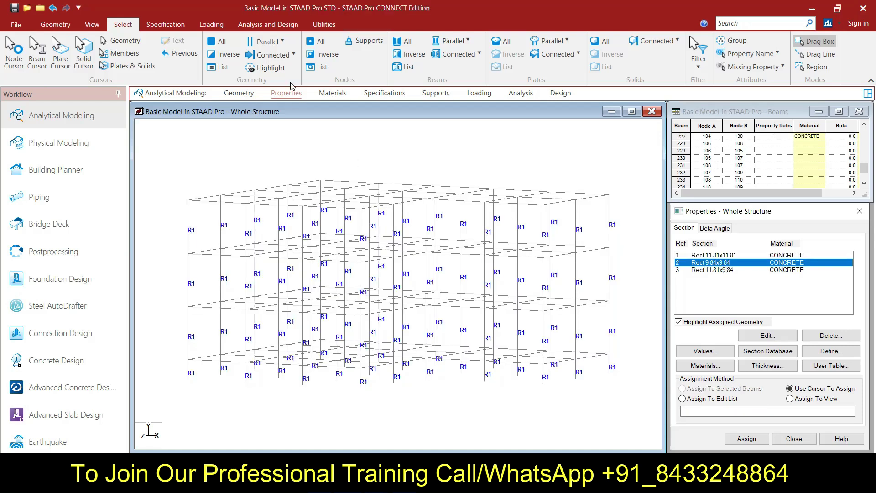
left_click(92, 24)
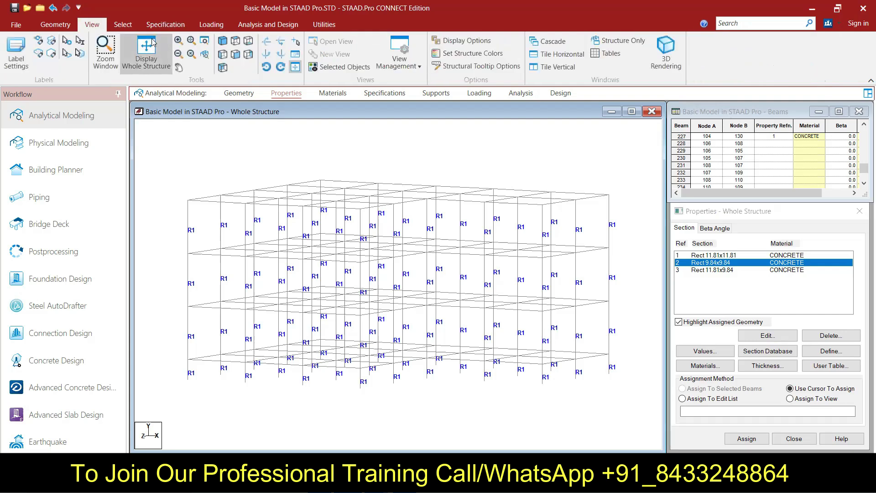
left_click(237, 53)
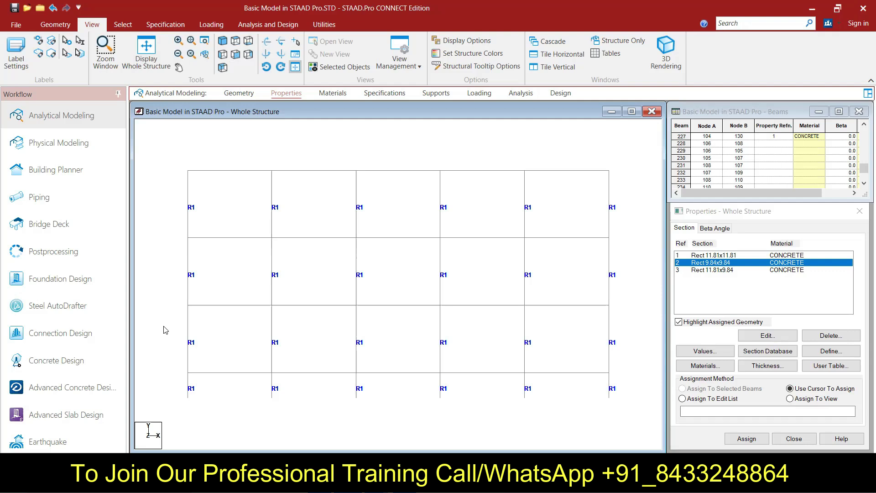
left_click_drag(168, 351, 631, 377)
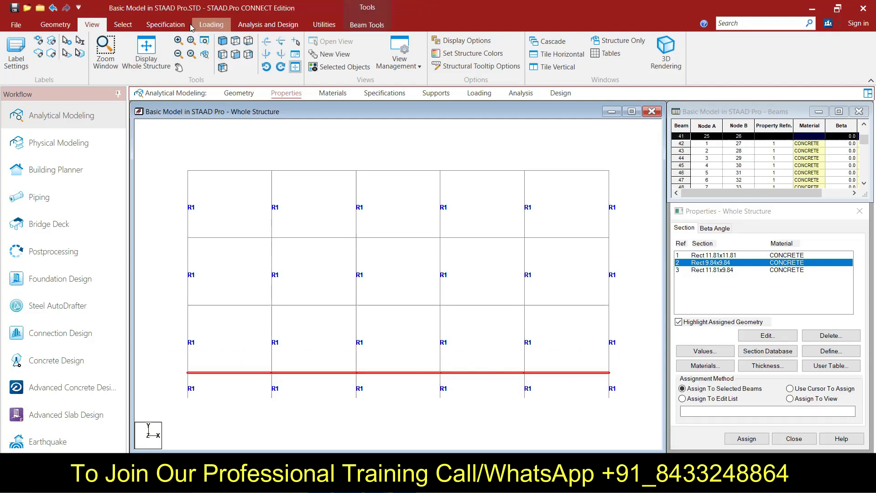
left_click(222, 54)
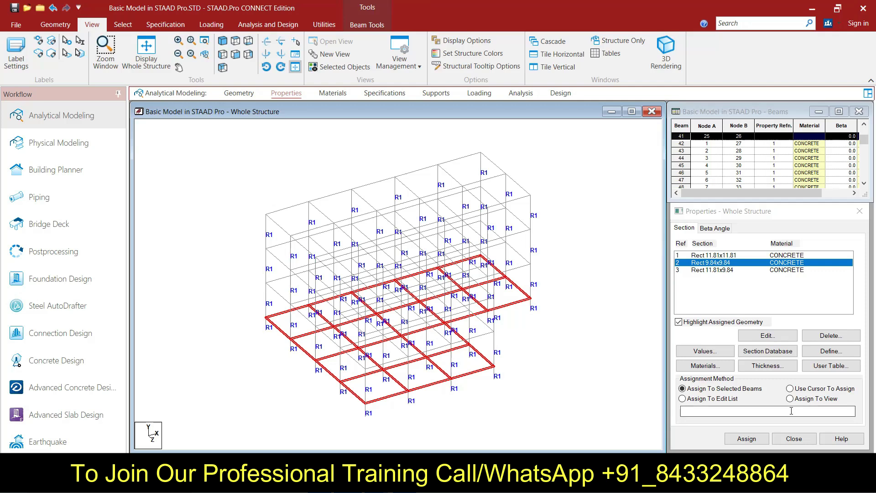
left_click(746, 439)
left_click(788, 363)
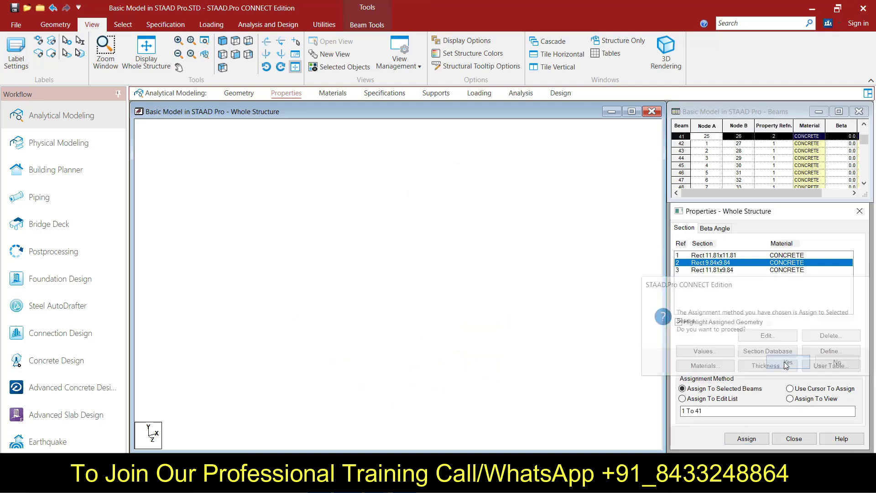
Step: Assign the third rectangular section (Rect 11.81x9.84) to all beams of the three upper floor levels and restore the isometric view
left_click(729, 270)
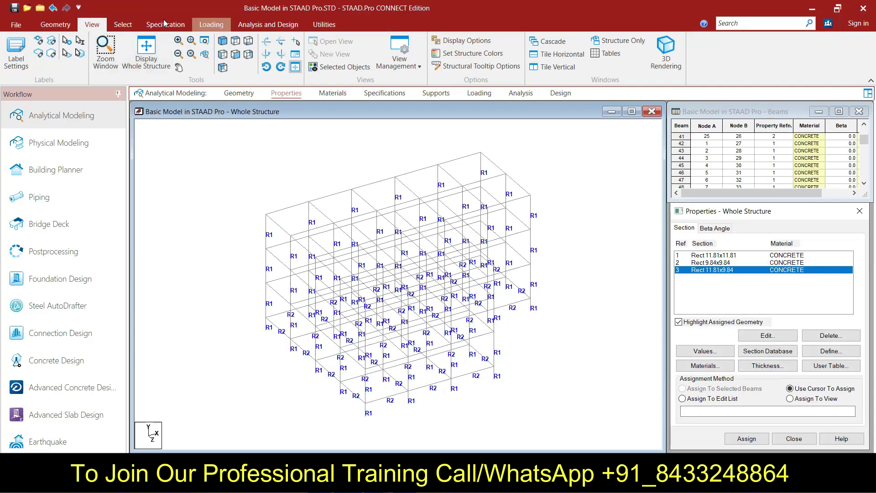
left_click(123, 24)
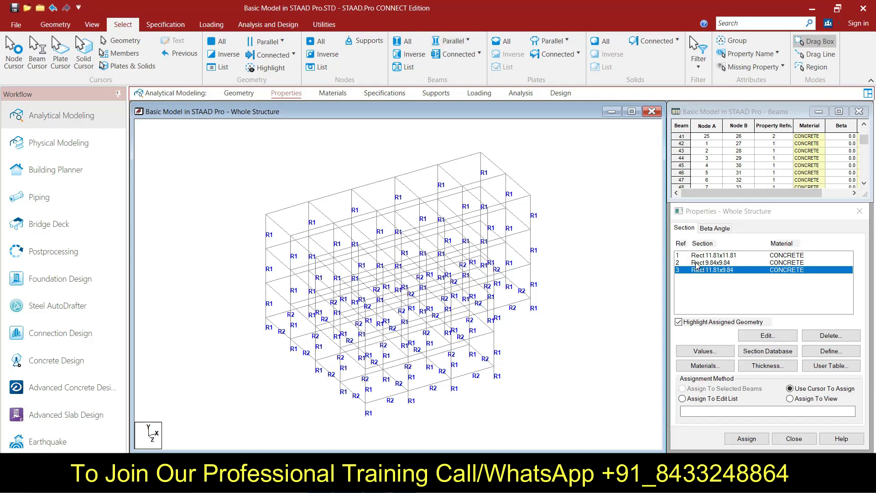
left_click(449, 44)
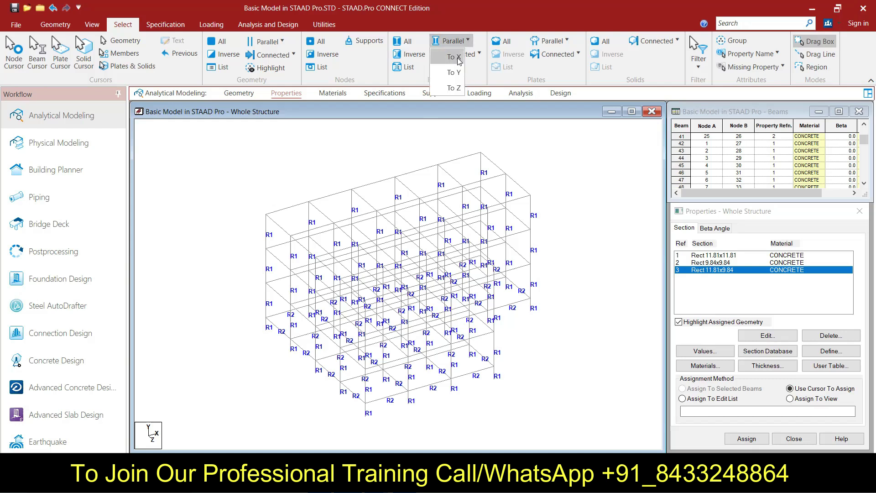
left_click(401, 157)
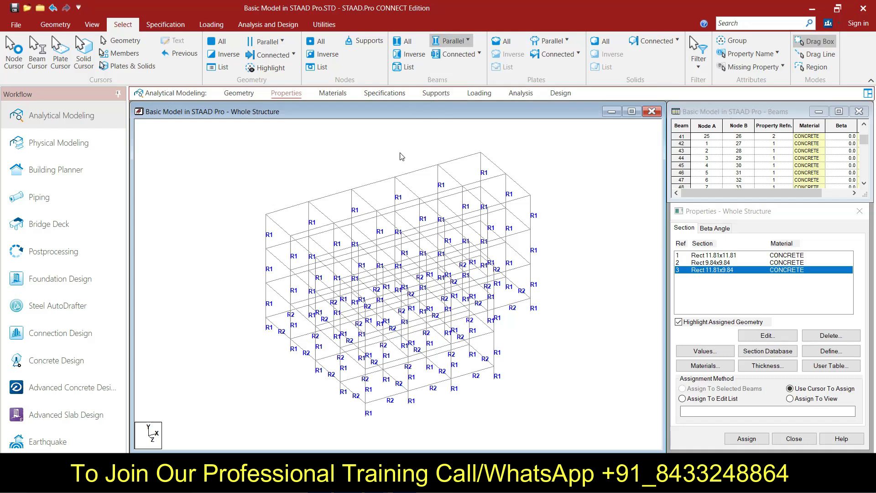
left_click(91, 26)
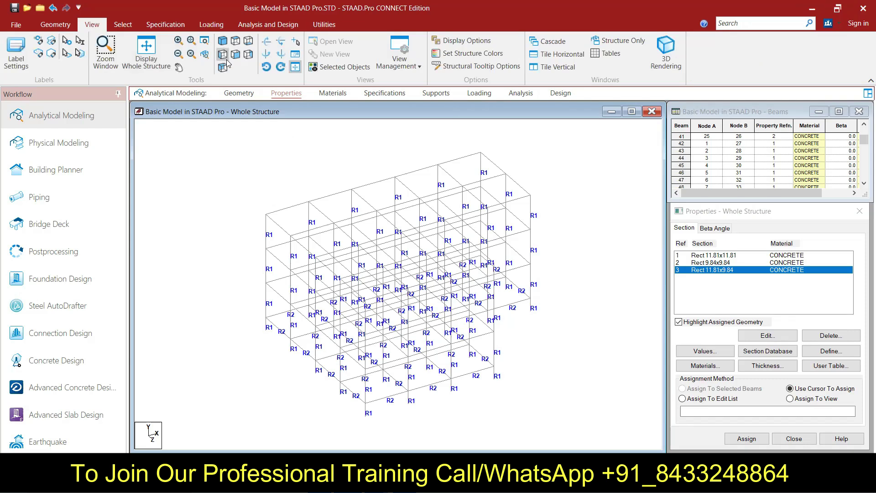
left_click(235, 54)
left_click_drag(179, 146, 638, 186)
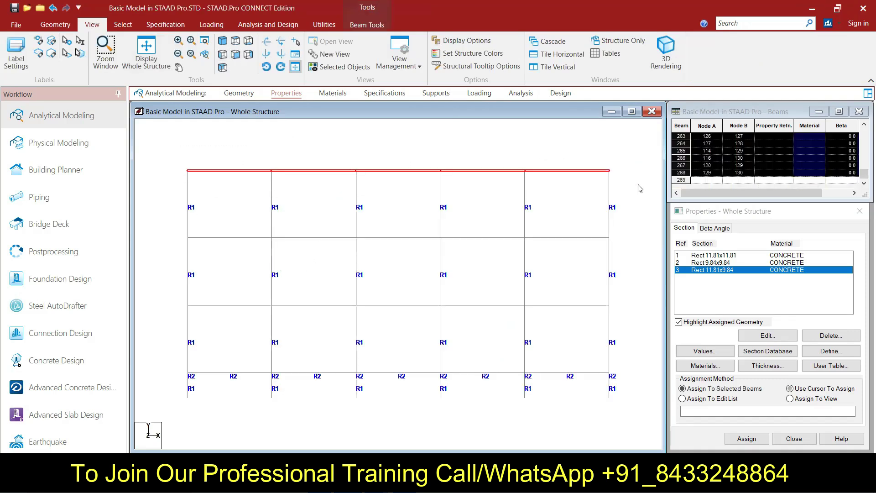
left_click_drag(168, 215, 632, 254, "ctrl")
left_click_drag(164, 283, 648, 312, "ctrl")
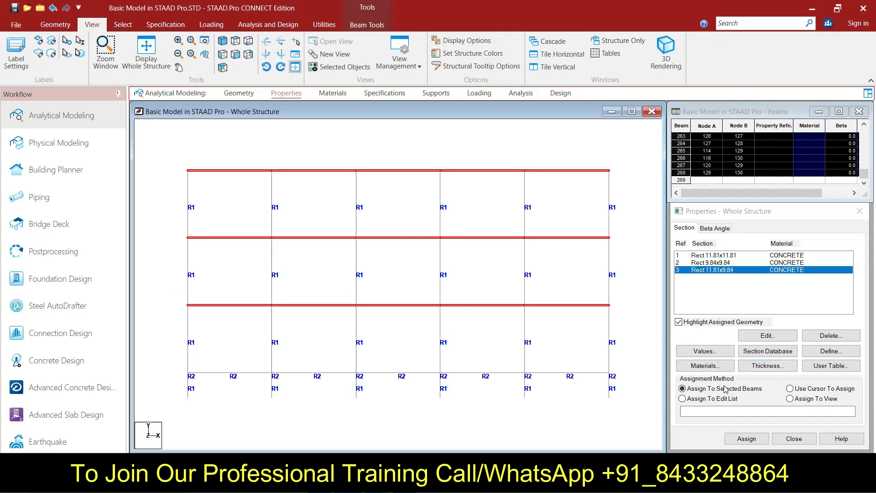
left_click(747, 439)
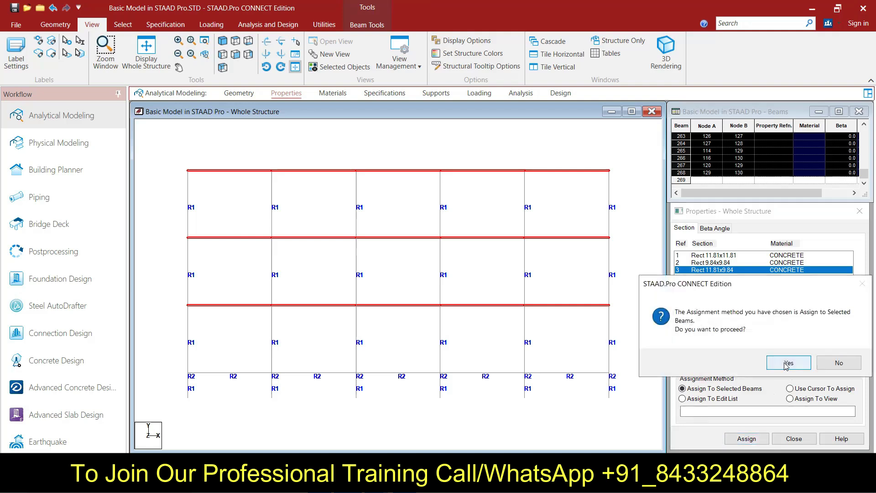
left_click(785, 364)
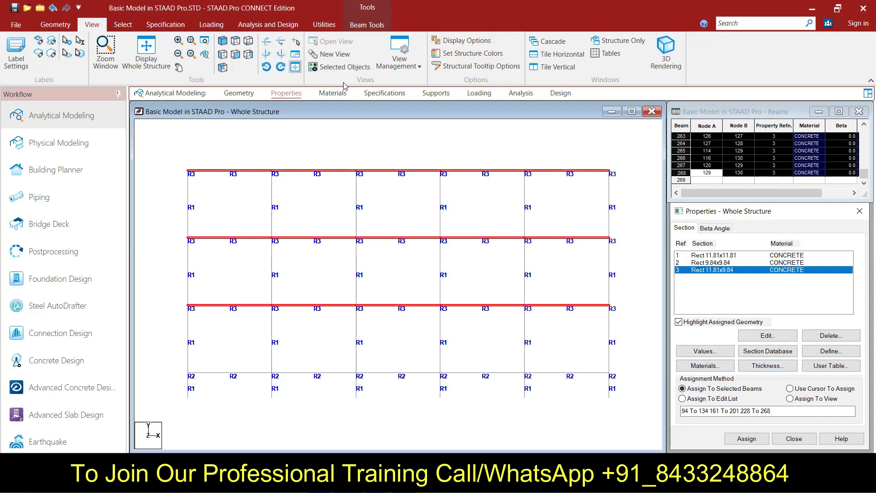
left_click(222, 42)
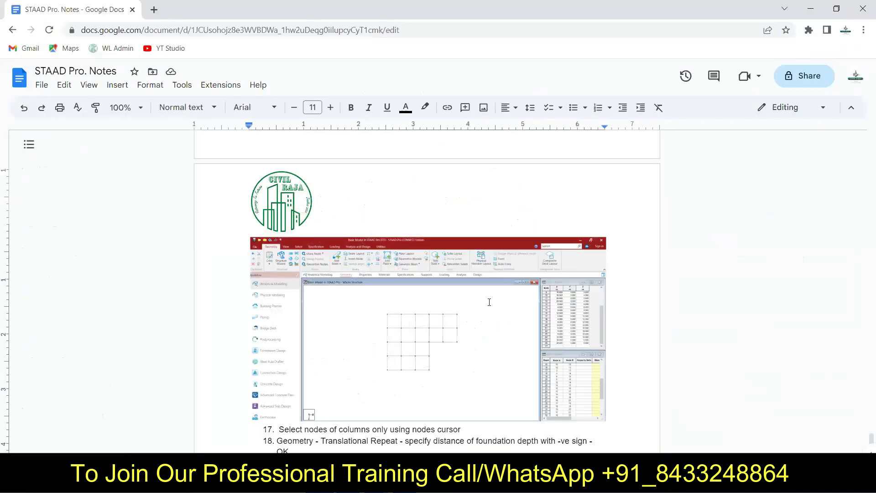
Step: In the STAAD Pro. Notes document in Google Docs, insert an empty unnumbered line after item 25, then return to STAAD.Pro
scroll(489, 302, "down", 5)
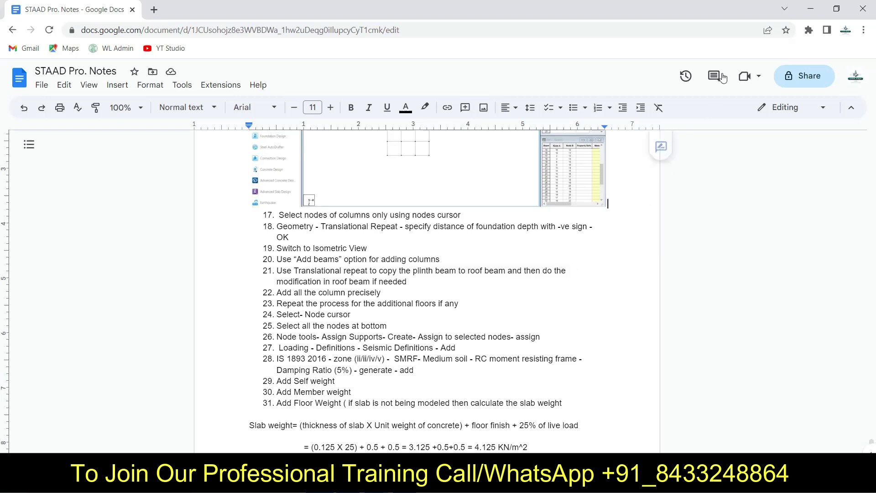
left_click(803, 10)
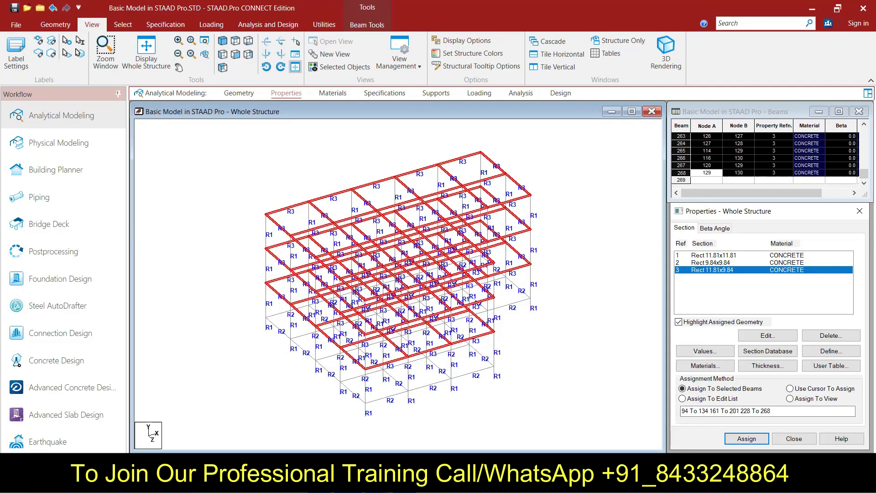
key("alt+Tab")
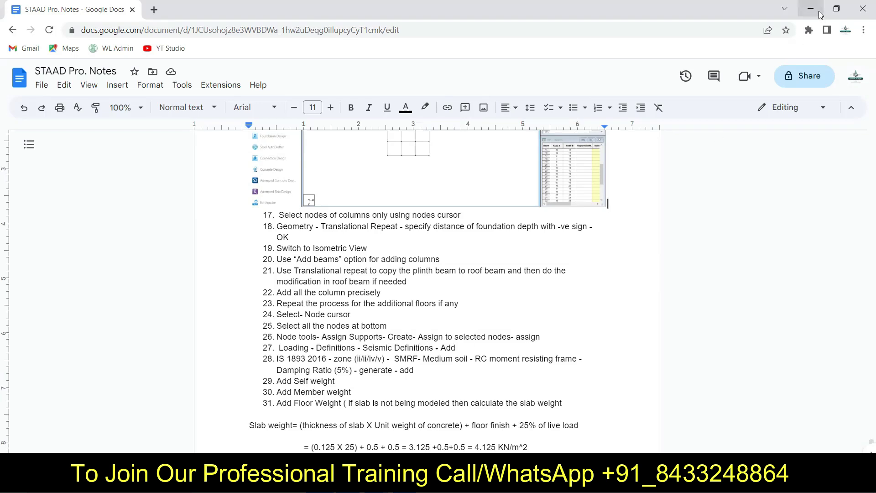
left_click(400, 327)
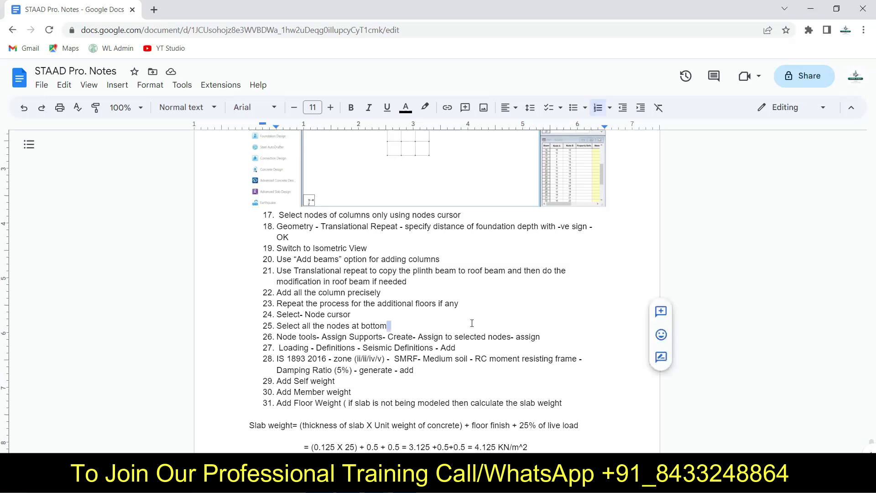
key("Return")
key("Return")
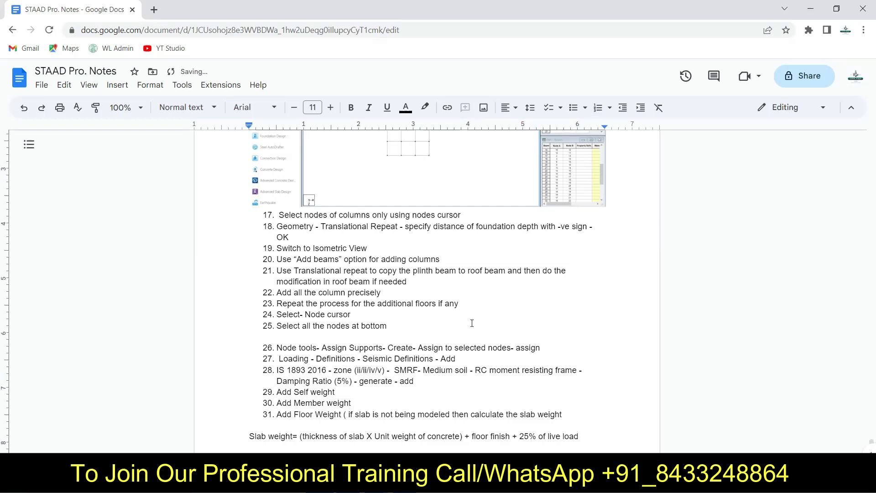
left_click(810, 9)
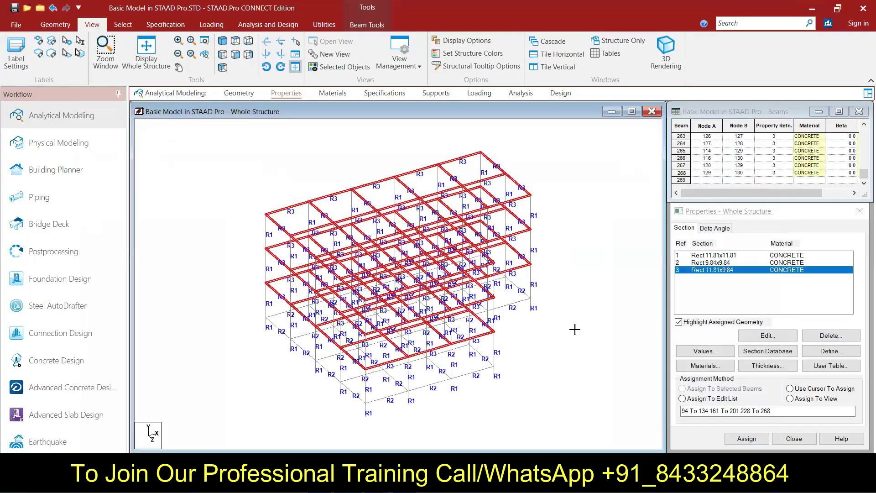
Step: Clear the beam selection, select all bottom nodes of the columns in an elevation view, and show the frame in isometric view
left_click(376, 286)
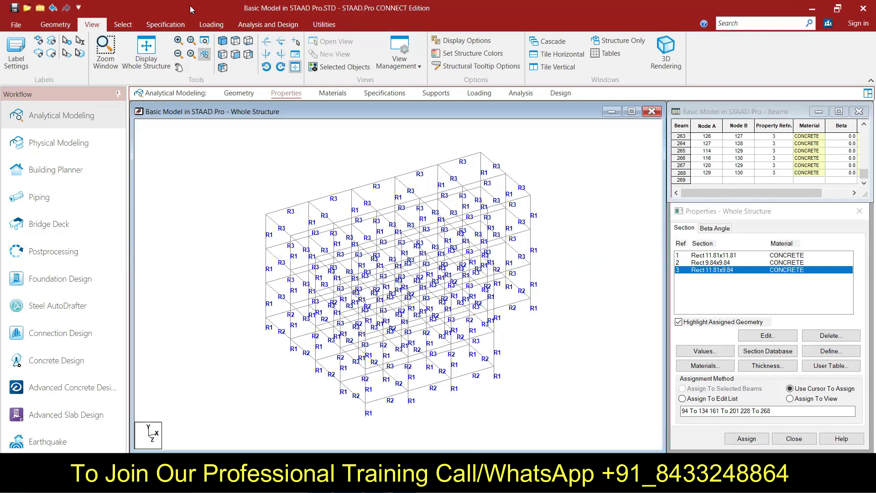
left_click(235, 43)
left_click(235, 54)
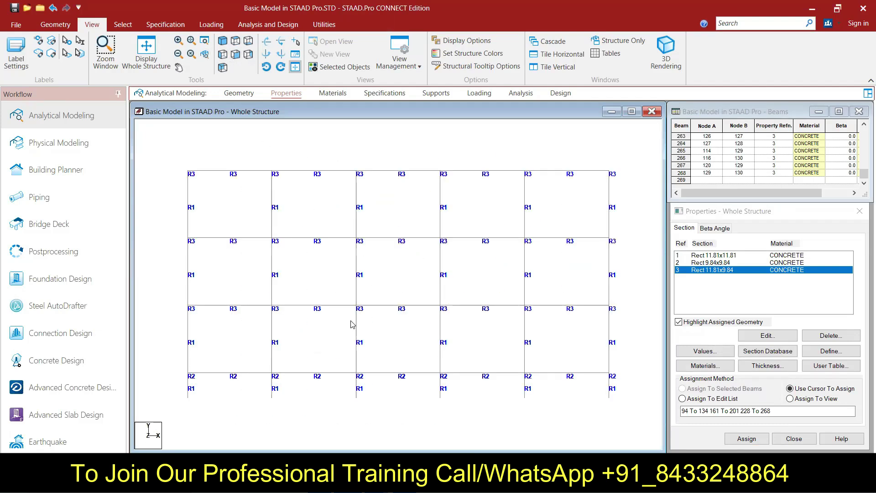
right_click(171, 191)
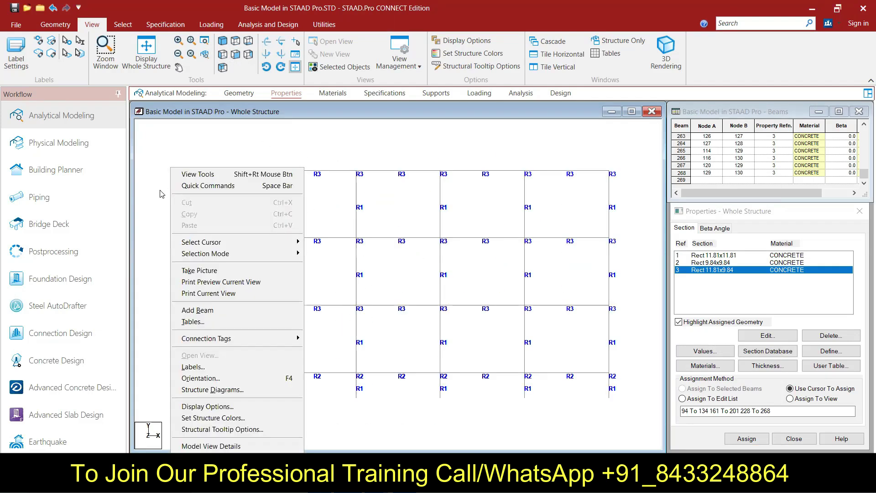
left_click(129, 160)
left_click(123, 24)
left_click(40, 60)
left_click_drag(180, 391, 636, 420)
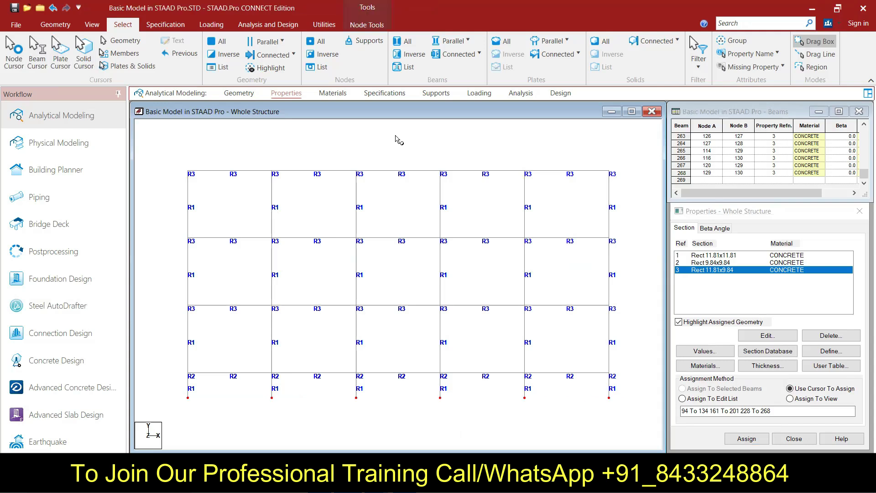
left_click(92, 24)
left_click(219, 45)
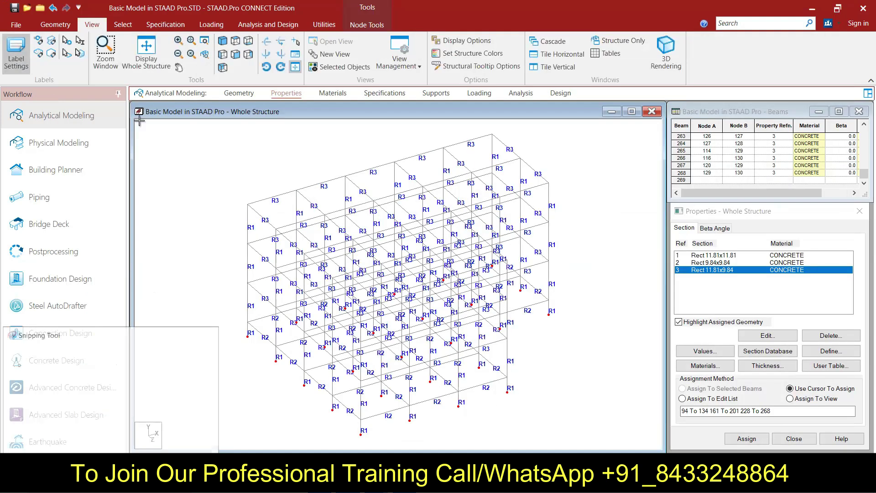
Step: Capture a Snipping Tool screenshot of the structure view with selected base nodes and paste it under item 25 of the Google Docs notes
key("ctrl+n")
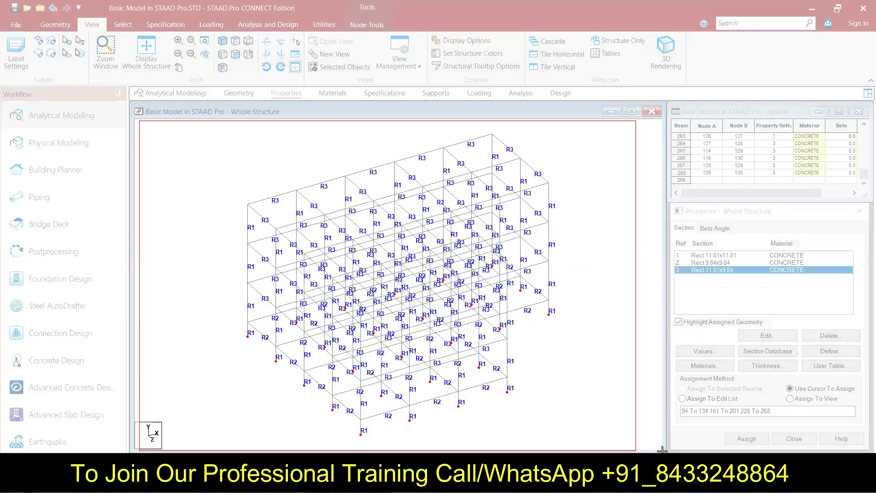
left_click_drag(661, 450, 662, 451)
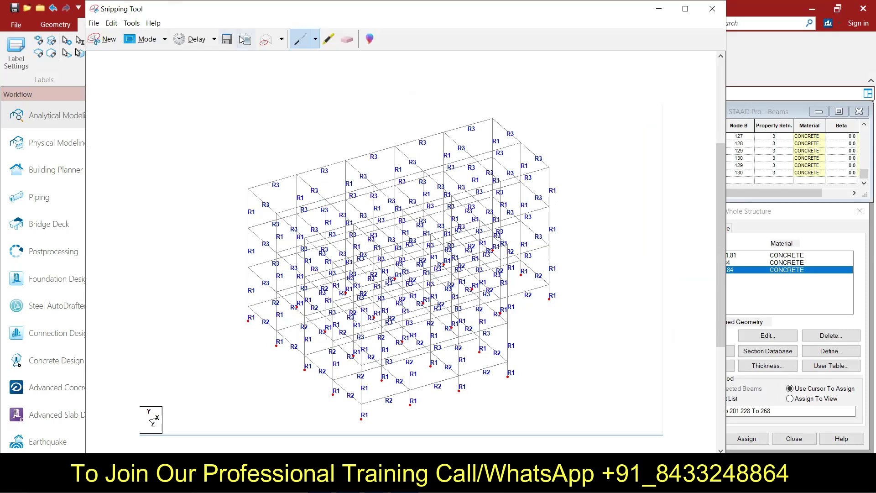
left_click(658, 9)
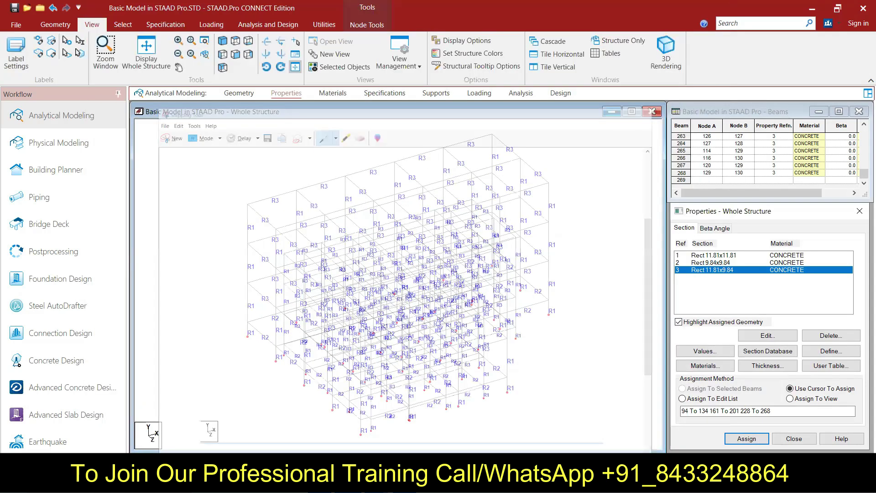
key("alt+Tab")
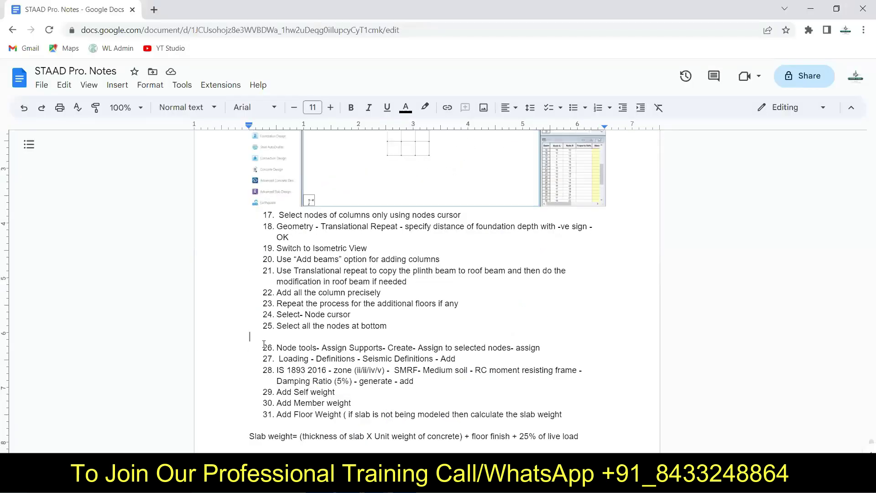
key("ctrl+v")
scroll(449, 298, "down", 5)
Step: Insert an empty unnumbered line after item 26 in the notes, then return to STAAD.Pro
left_click(560, 216)
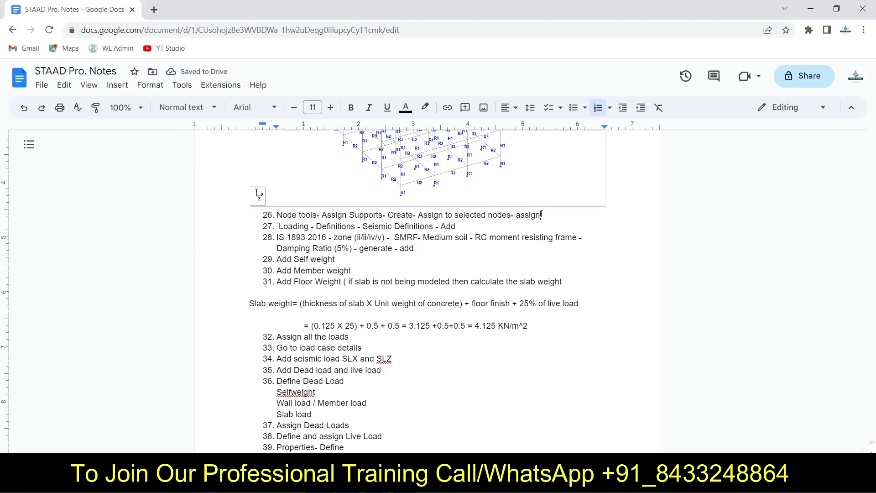
key("Return")
key("Return")
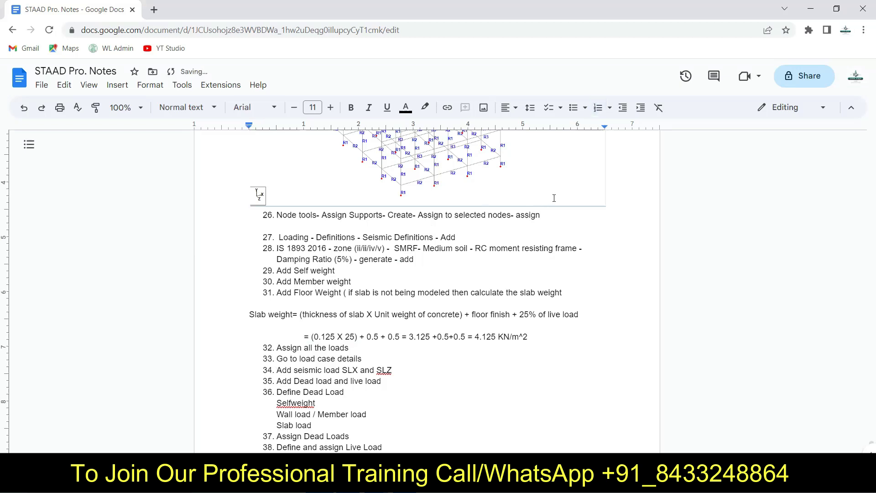
left_click(810, 8)
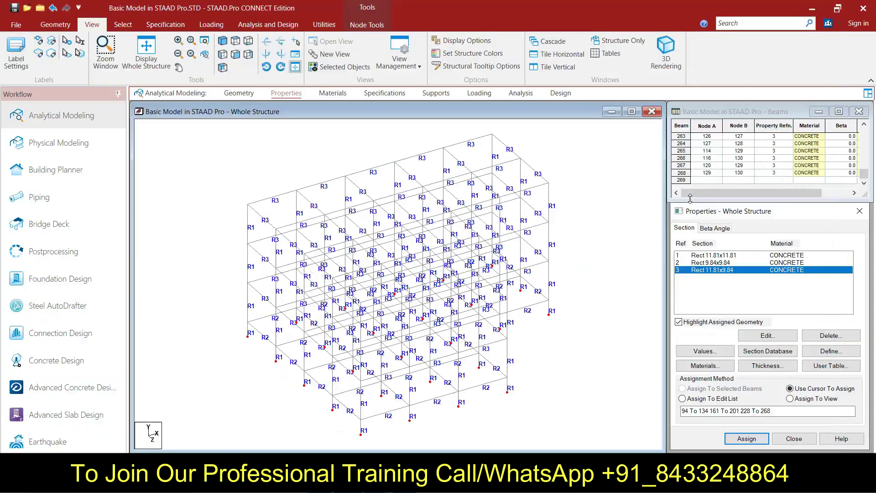
Step: Create a fixed support definition for the structure
left_click(438, 93)
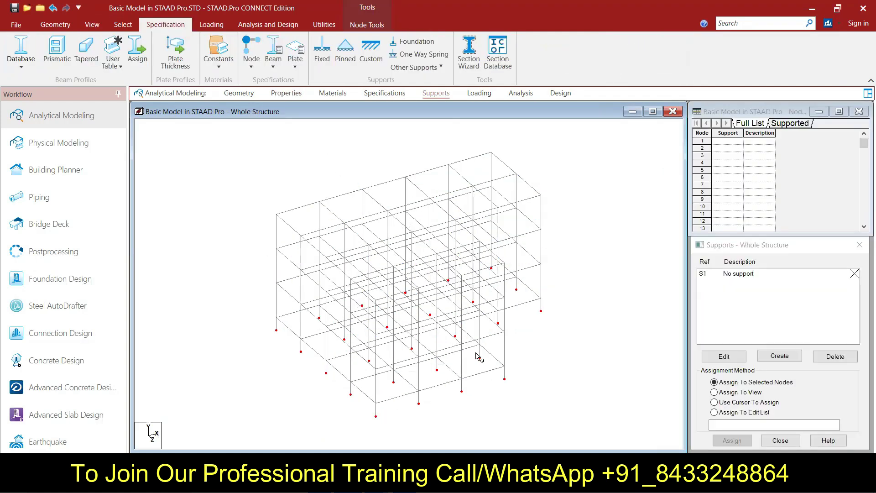
left_click(780, 358)
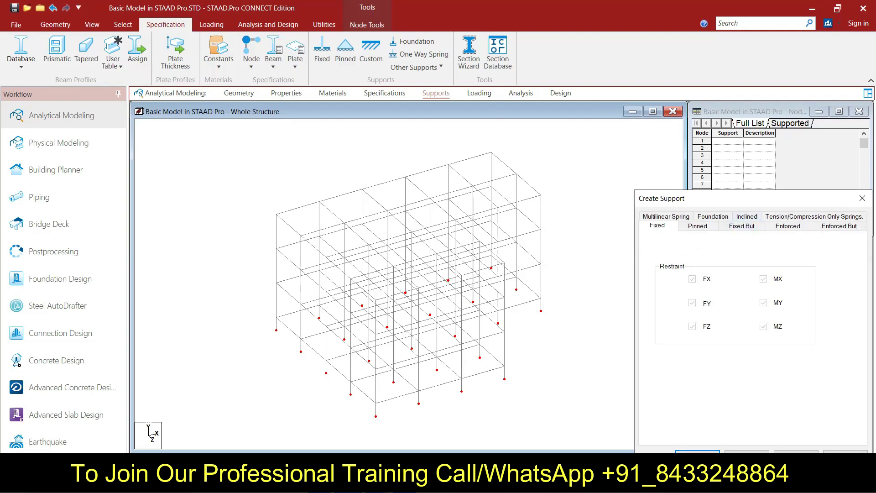
left_click(705, 451)
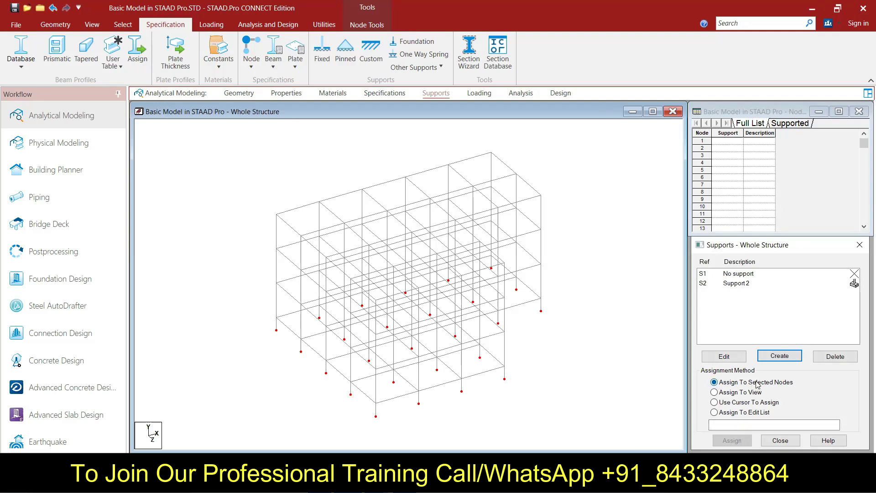
Step: Assign the fixed support (S2) to all bottom column nodes, reselecting them in an elevation view and restoring the isometric view
left_click(741, 282)
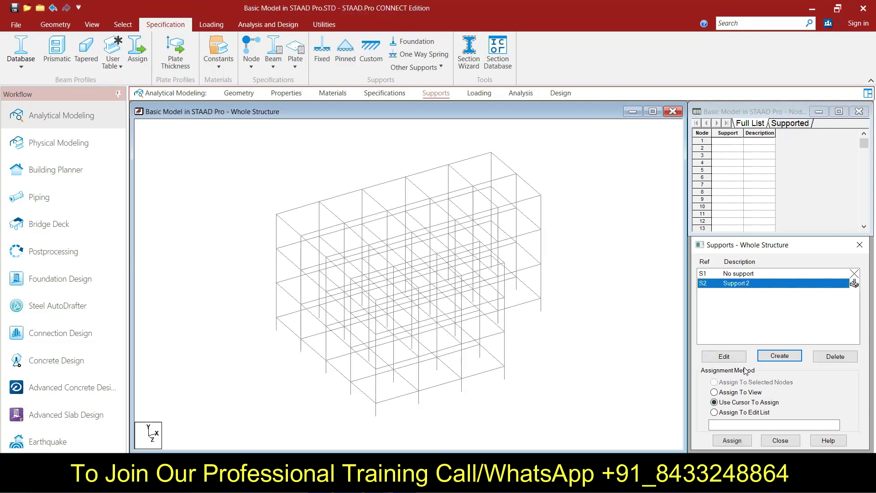
left_click(91, 24)
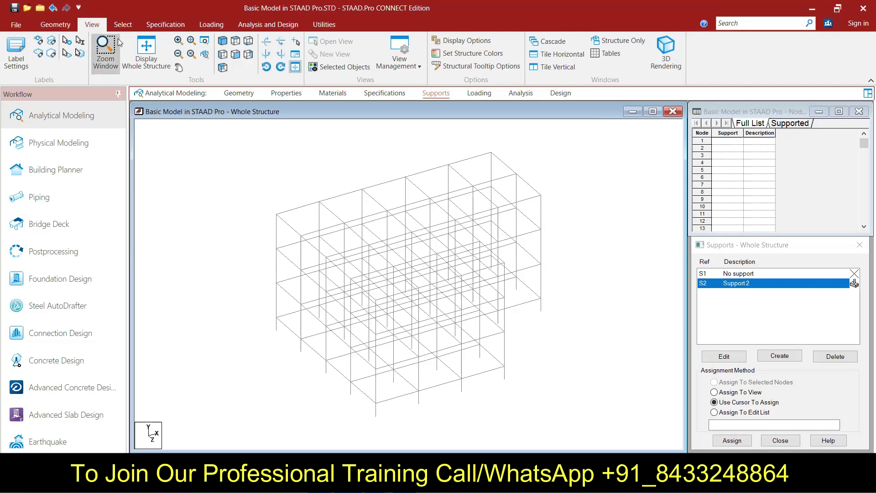
left_click(235, 53)
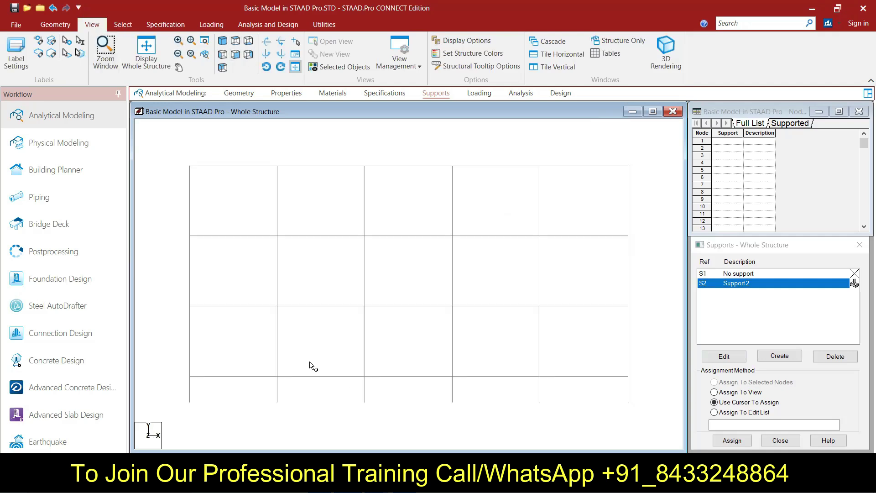
left_click_drag(170, 391, 665, 427)
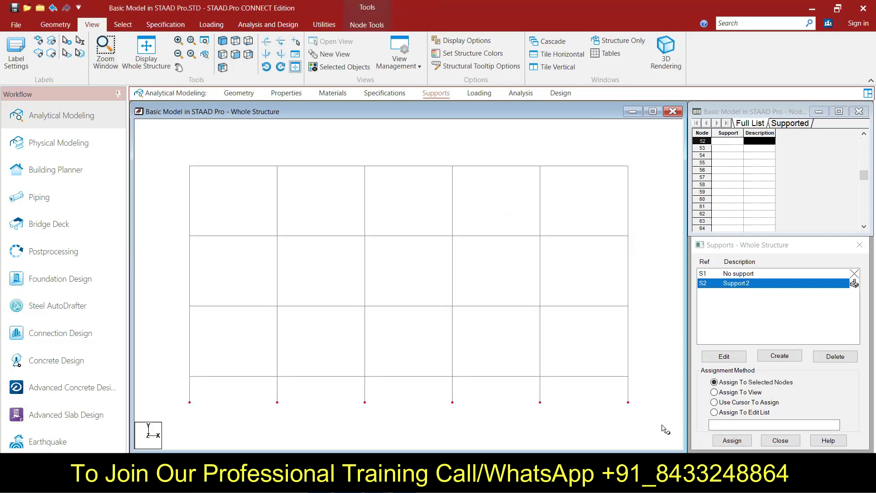
left_click(223, 41)
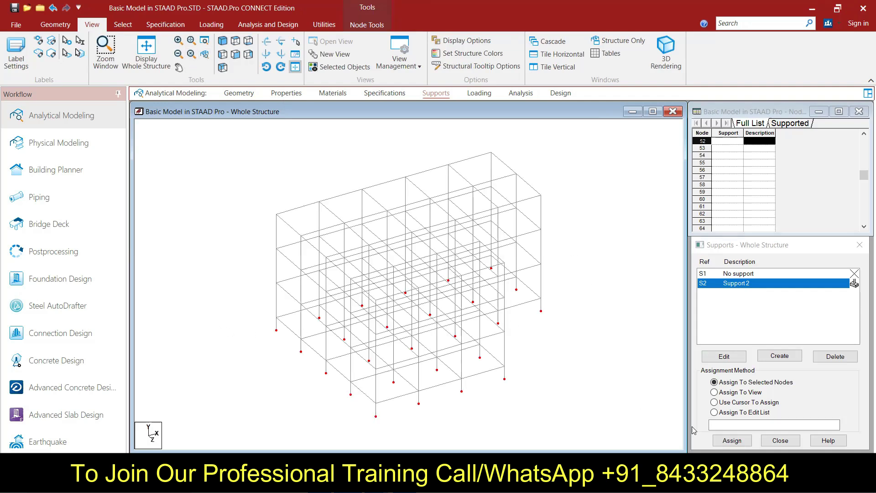
left_click(744, 443)
left_click(789, 379)
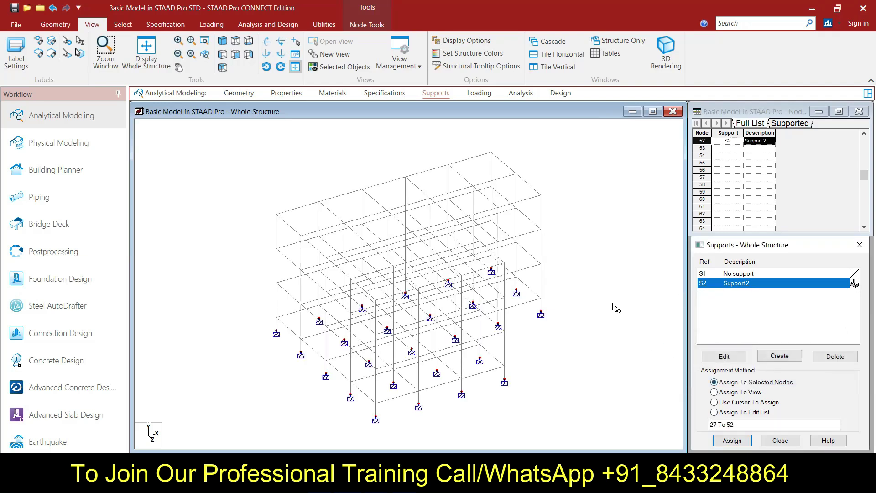
Step: Capture a Snipping Tool screenshot of the supported frame and paste it under item 26 of the Google Docs notes
left_click(424, 483)
left_click(102, 40)
left_click_drag(647, 426, 659, 442)
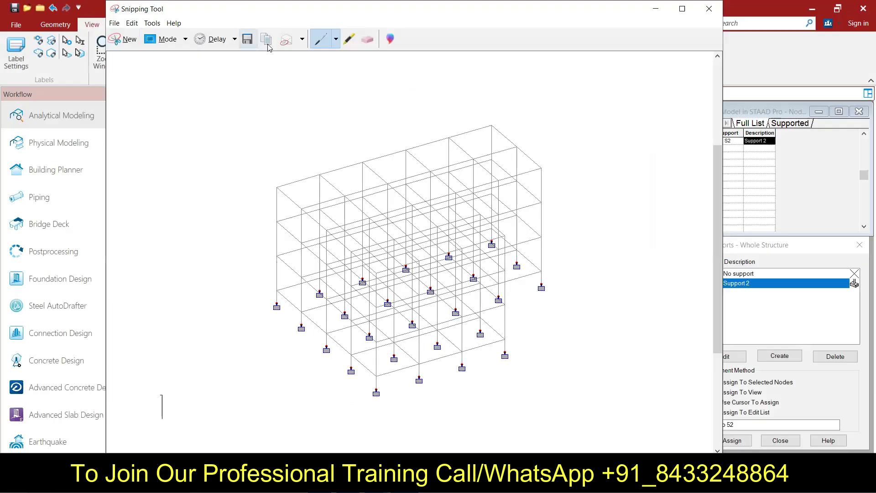
left_click(655, 9)
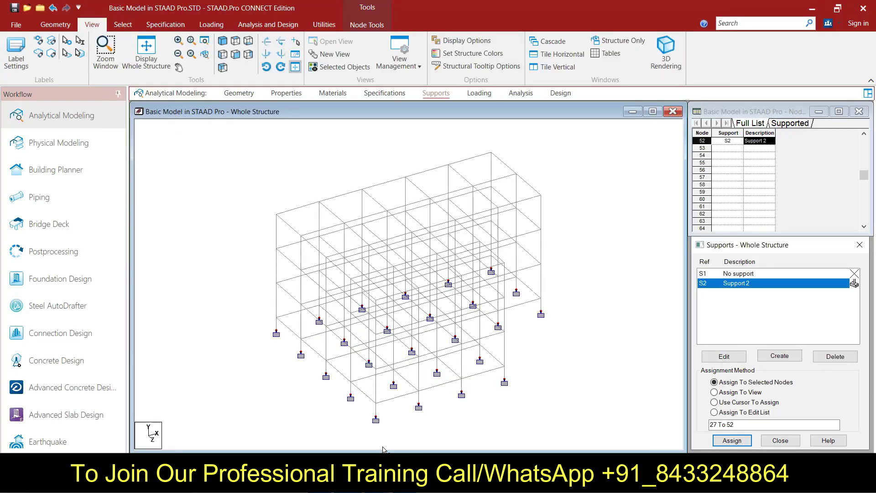
key("alt+Tab")
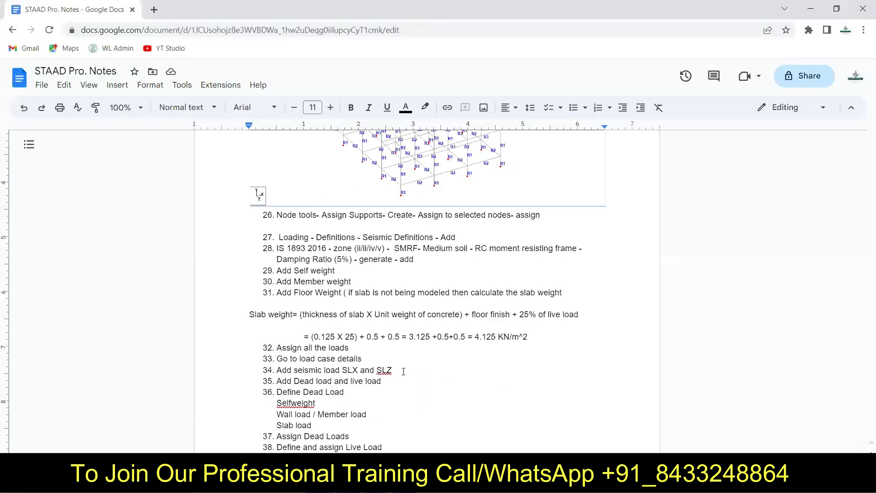
key("ctrl+v")
scroll(484, 315, "down", 5)
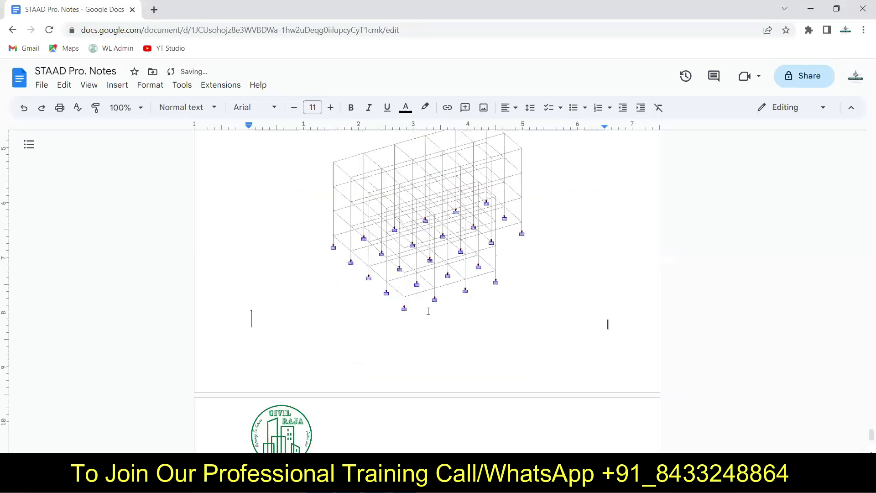
Step: Insert an empty unnumbered line after item 27 in the notes, then return to STAAD.Pro
left_click(485, 307)
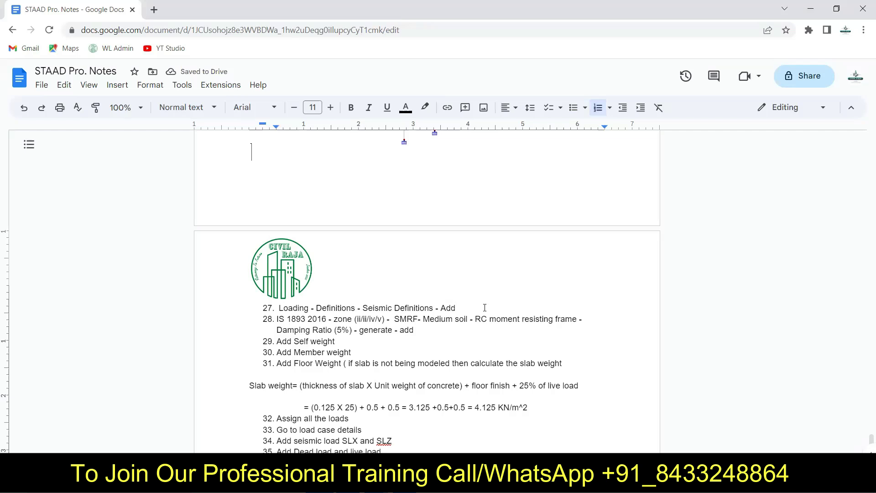
key("Return")
key("Return")
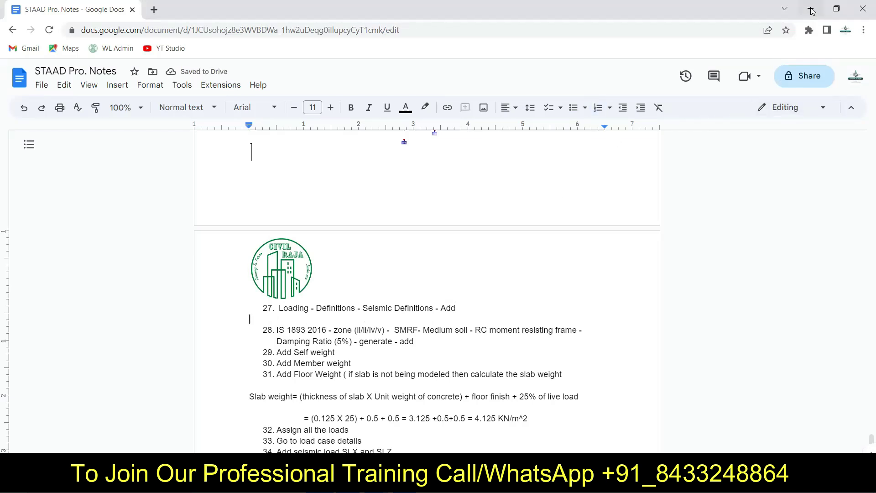
left_click(810, 9)
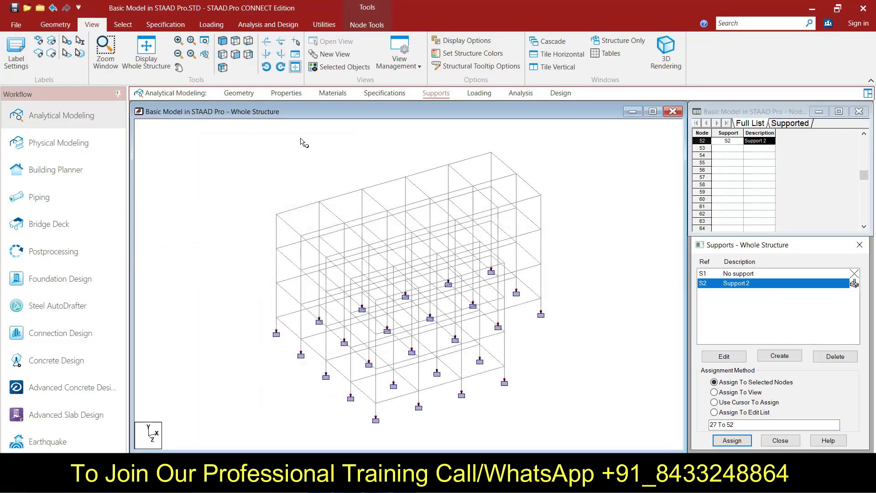
Step: Open the load definitions of the model, expand them and select Seismic Definitions
left_click(479, 93)
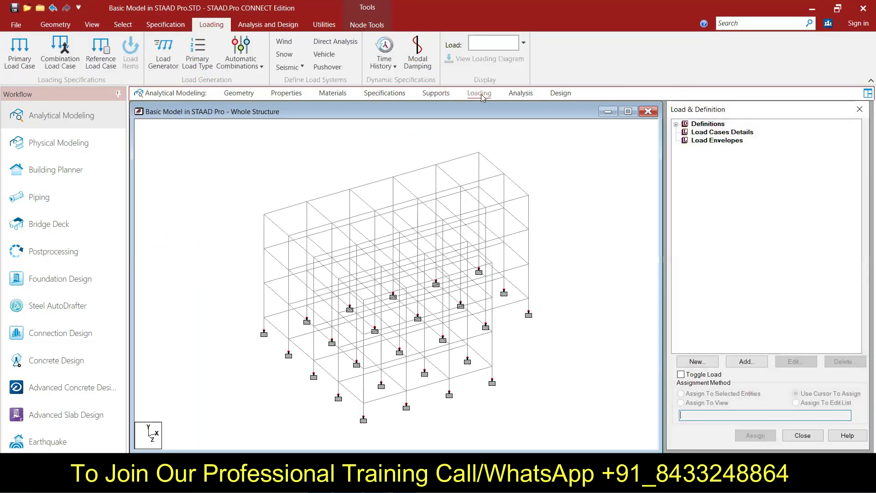
double_click(678, 128)
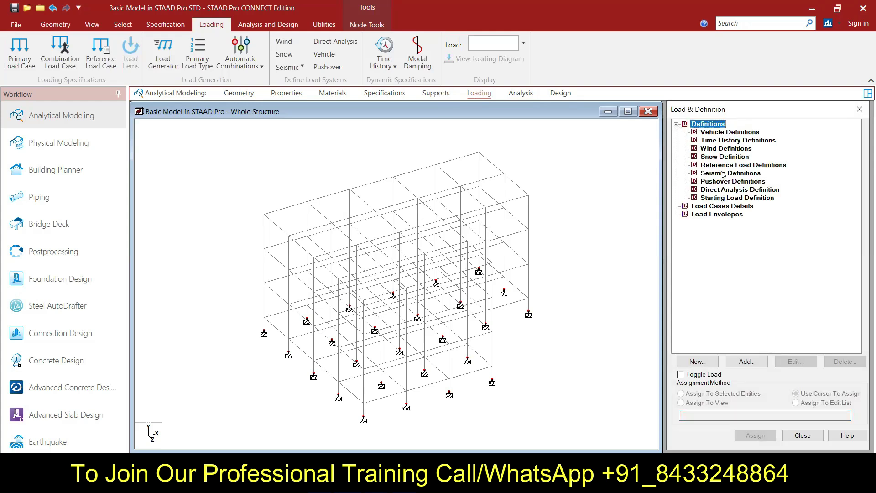
left_click(722, 174)
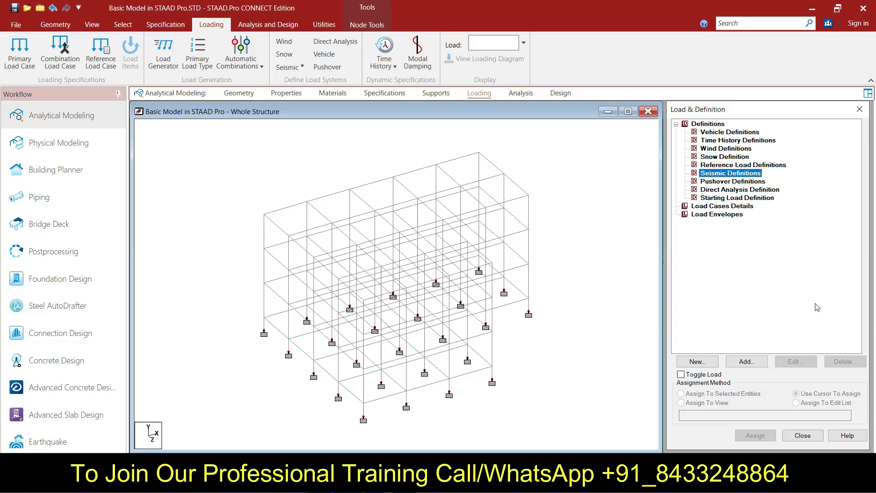
Step: Capture a Snipping Tool screenshot of the Load & Definition window, paste it under item 27 of the Google Docs notes, and return to STAAD.Pro
left_click(111, 484)
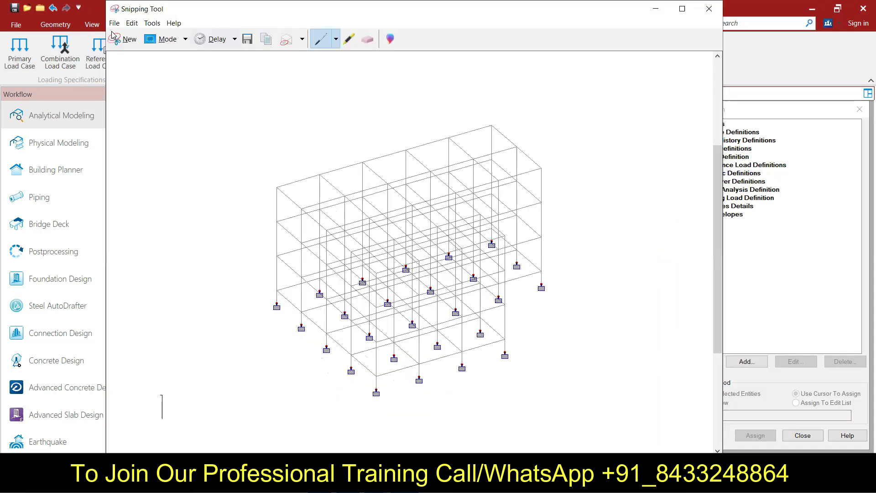
left_click(126, 40)
left_click_drag(670, 98, 871, 451)
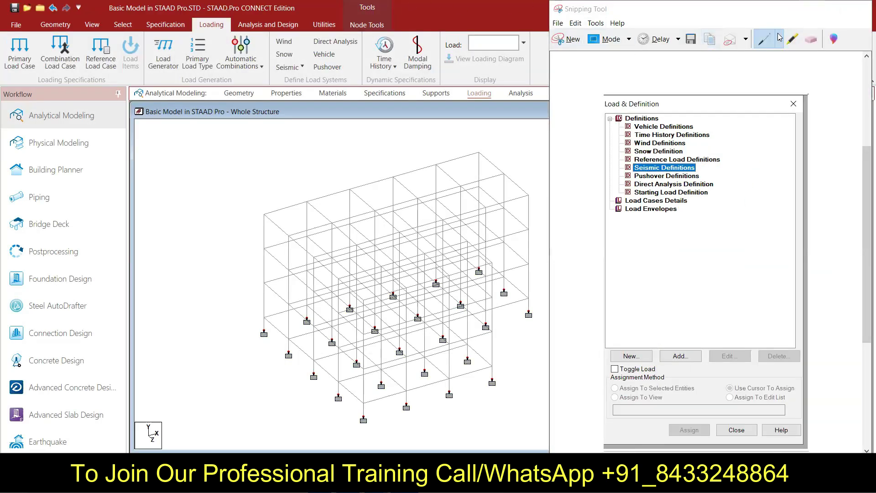
left_click(816, 12)
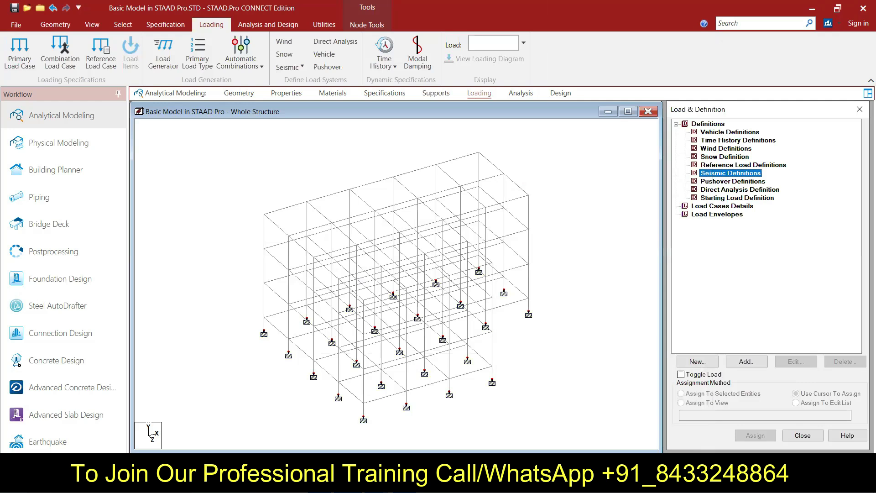
key("alt+Tab")
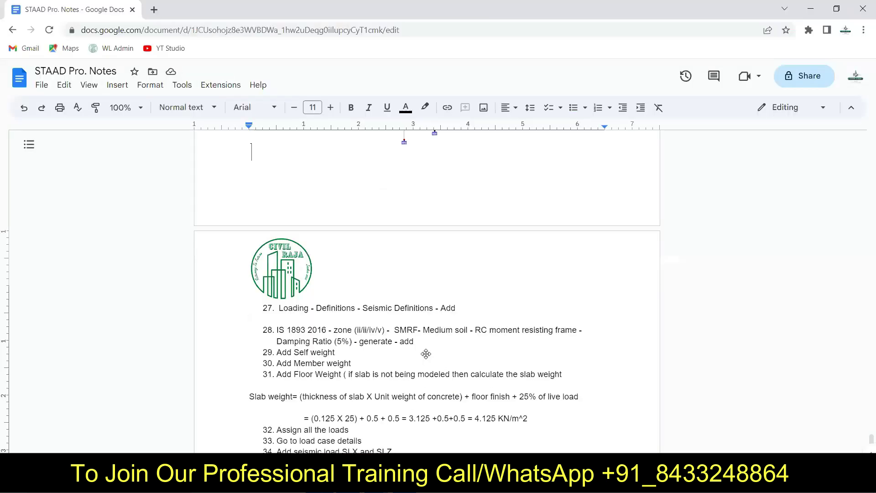
key("ctrl+v")
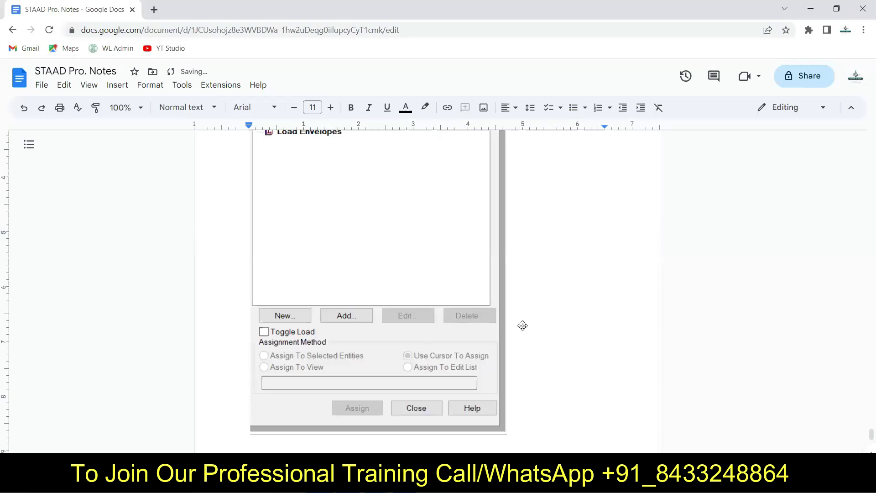
left_click(811, 8)
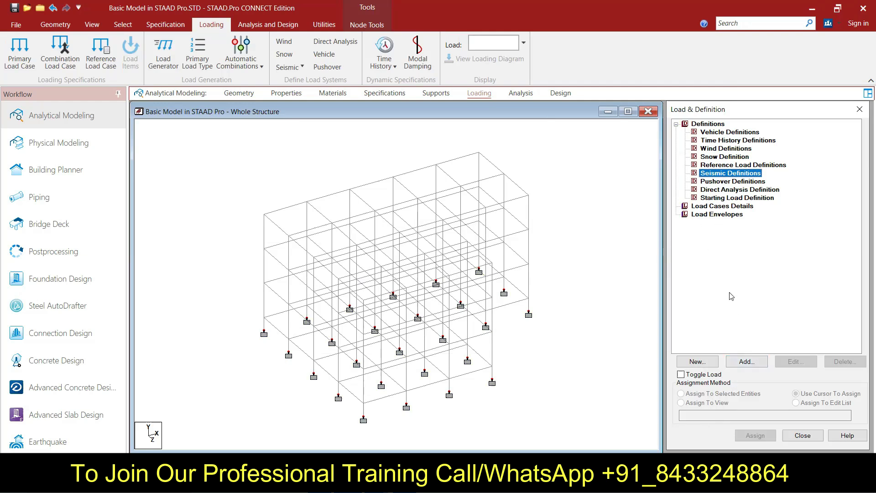
Step: Start a new seismic definition and set its seismic parameter type to Indian:IS 1893-2016
left_click(746, 361)
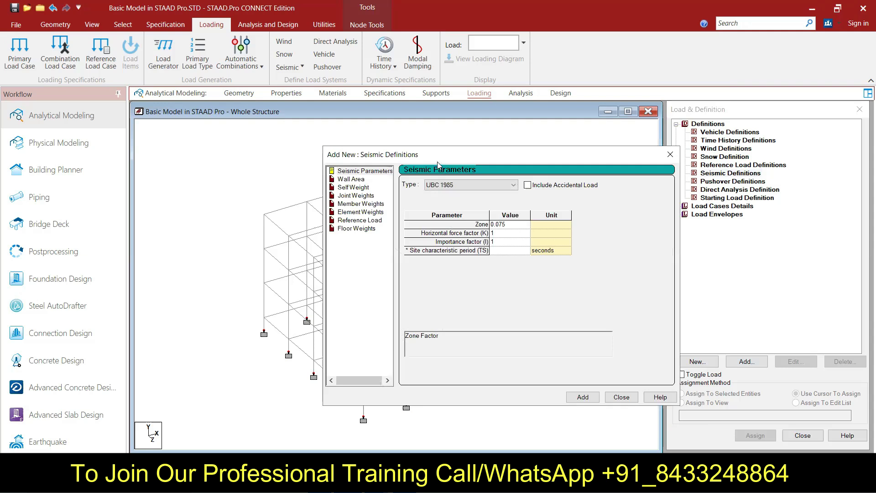
left_click_drag(435, 159, 345, 139)
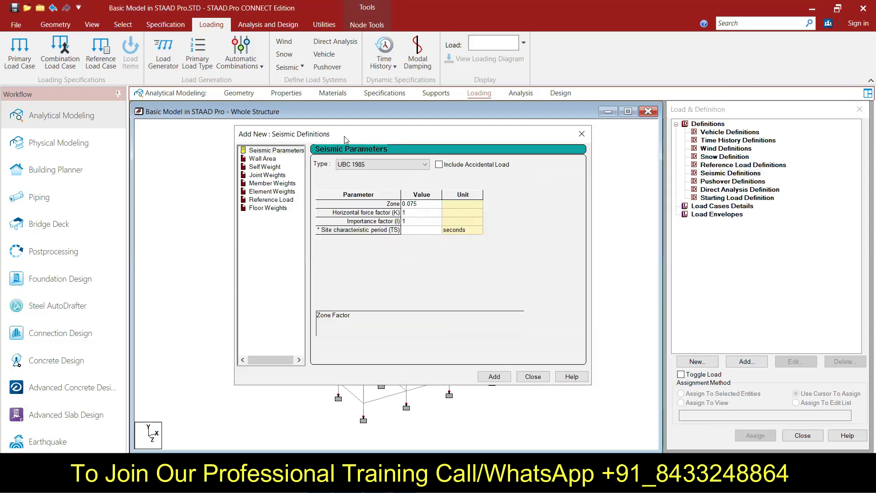
left_click(394, 161)
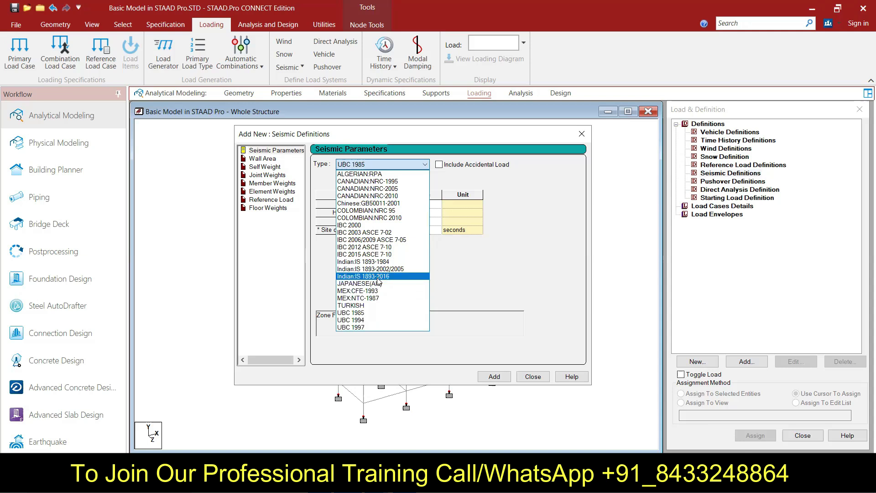
left_click(405, 276)
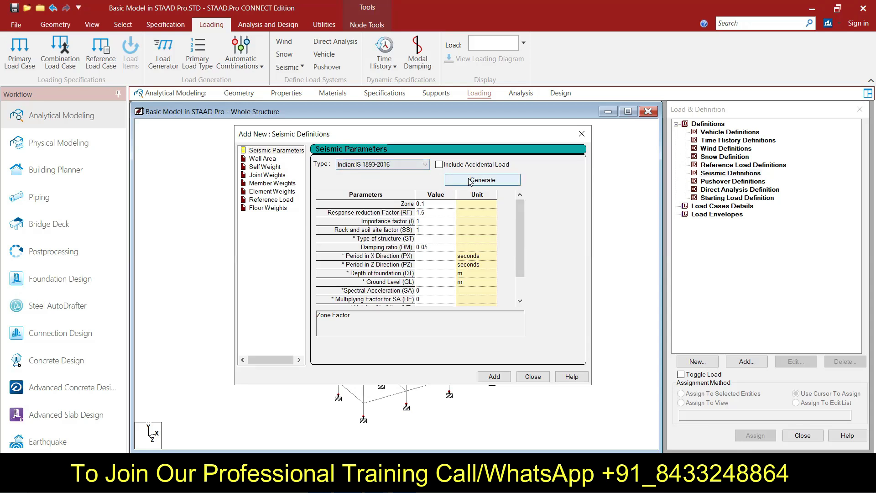
Step: Capture the Seismic Definitions dialog with Snipping Tool, highlight Generate, paste it above item 28 of the Google Docs notes, and return to STAAD.Pro
key("alt+Tab")
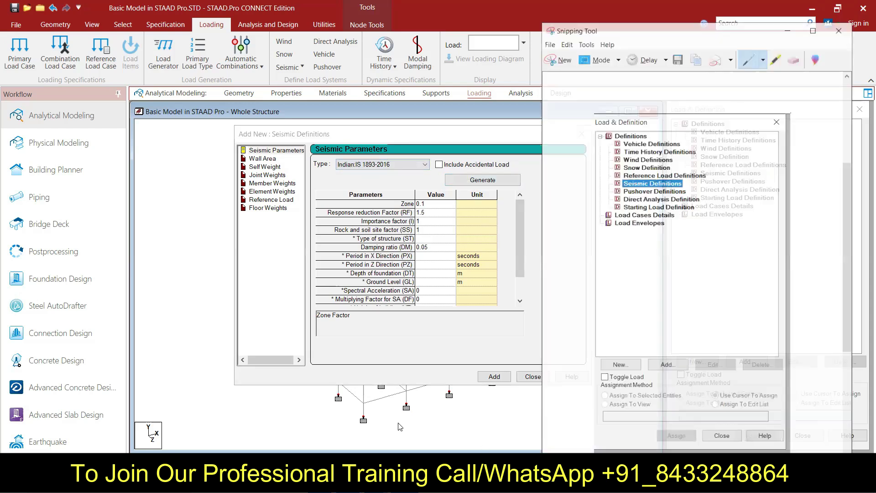
left_click(565, 40)
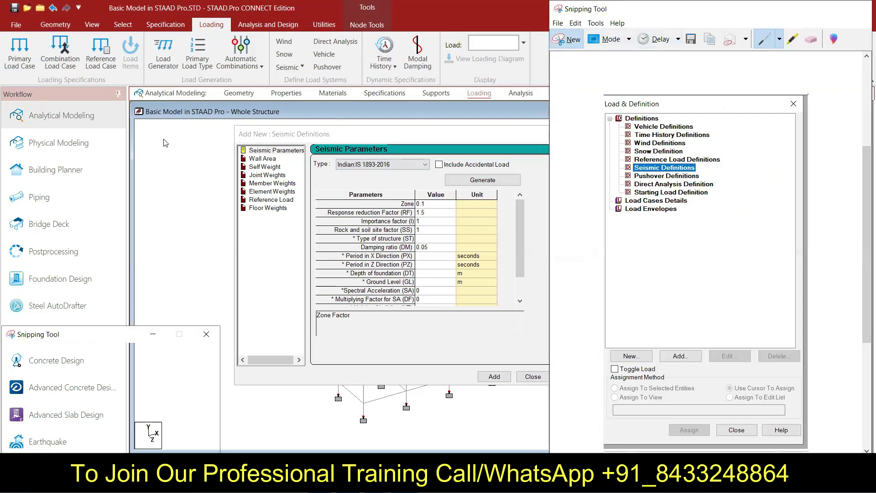
left_click_drag(233, 126, 593, 384)
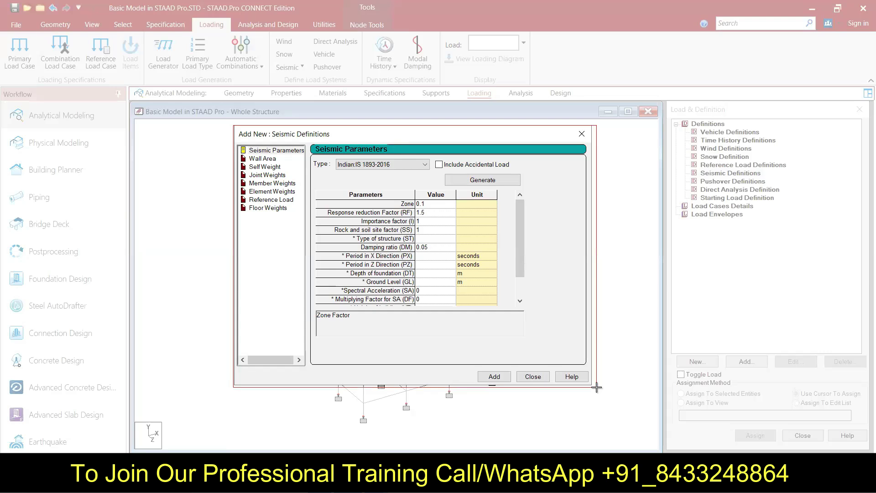
left_click(423, 60)
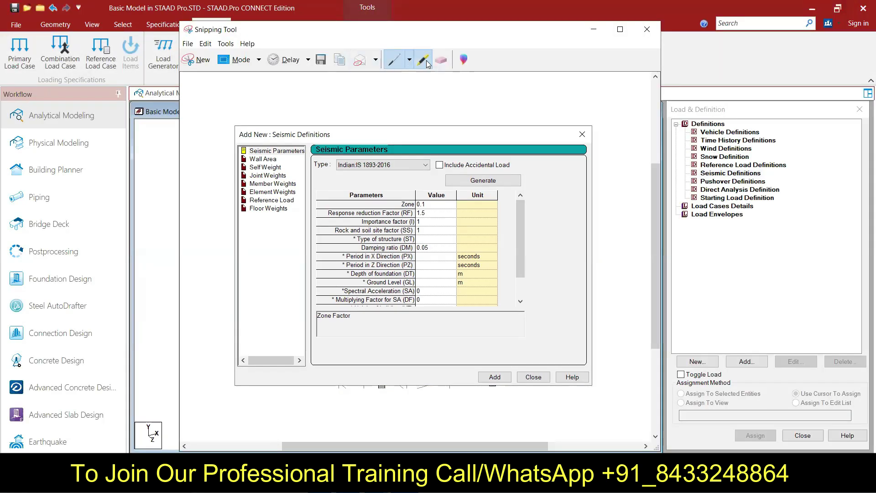
mouse_move(445, 180)
left_mouse_down()
mouse_move(524, 183)
mouse_move(431, 183)
mouse_move(525, 184)
mouse_move(431, 179)
mouse_move(498, 185)
mouse_move(456, 190)
left_mouse_up()
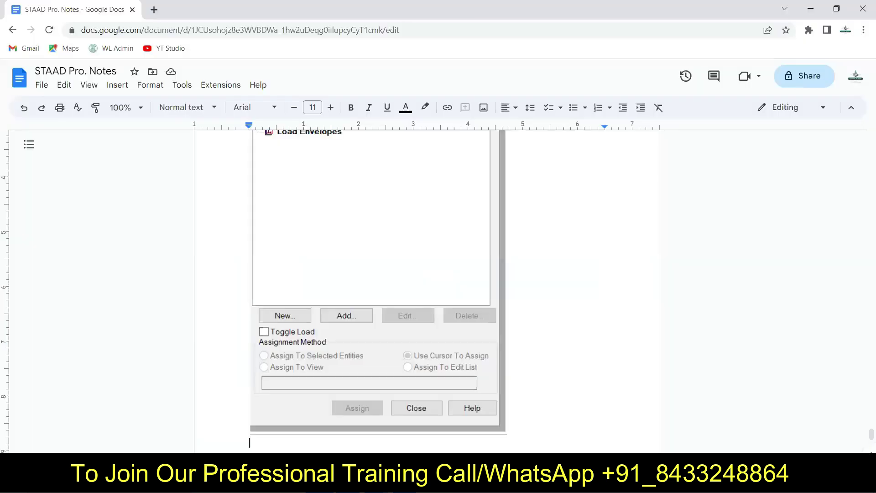
key("ctrl+v")
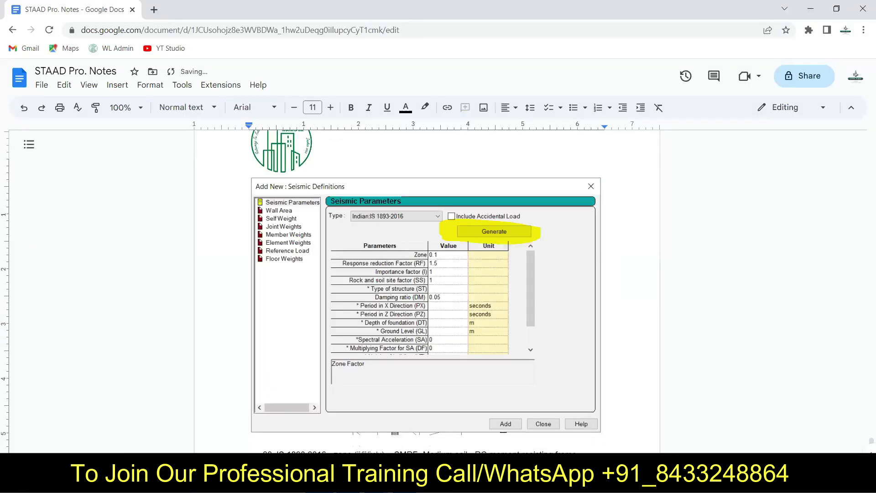
left_click(810, 9)
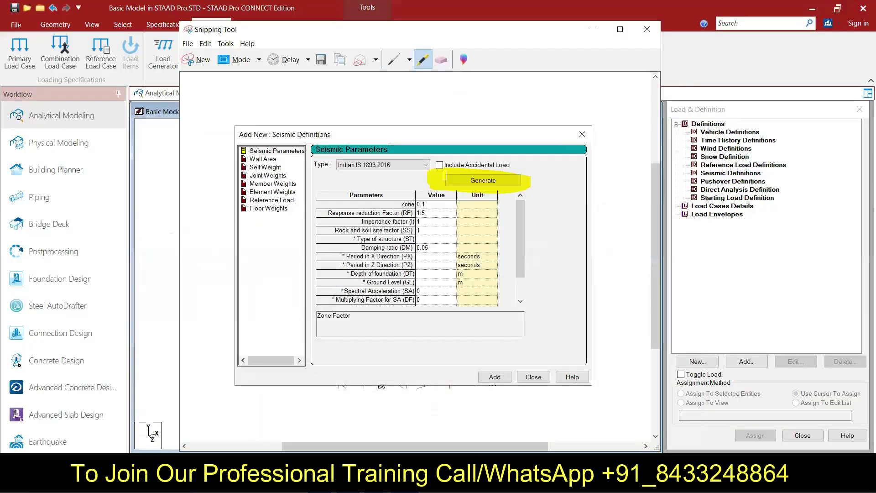
left_click(594, 30)
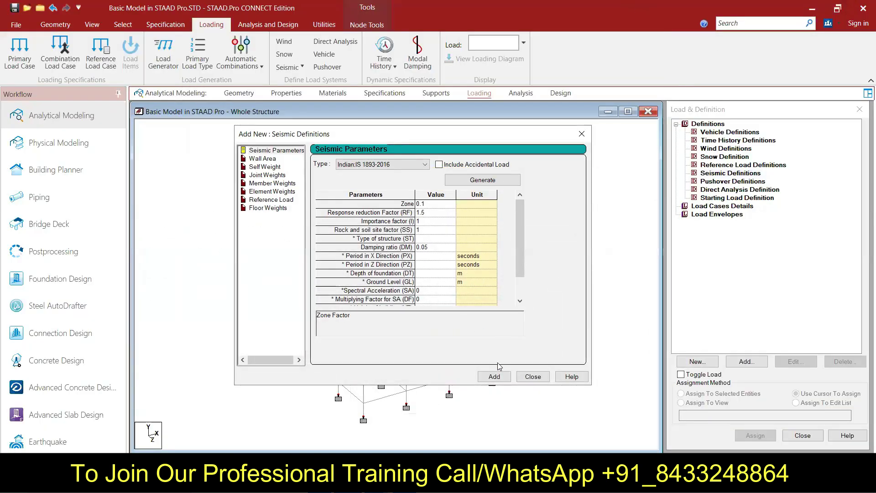
Step: Open the IS:1893 seismic parameter generator and define the zone factor by Zone III
left_click(493, 179)
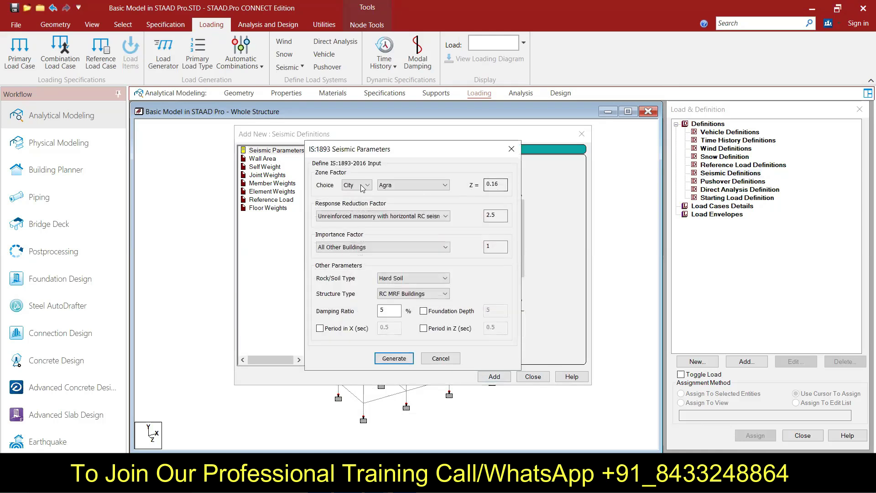
left_click(367, 187)
left_click(349, 202)
left_click(385, 185)
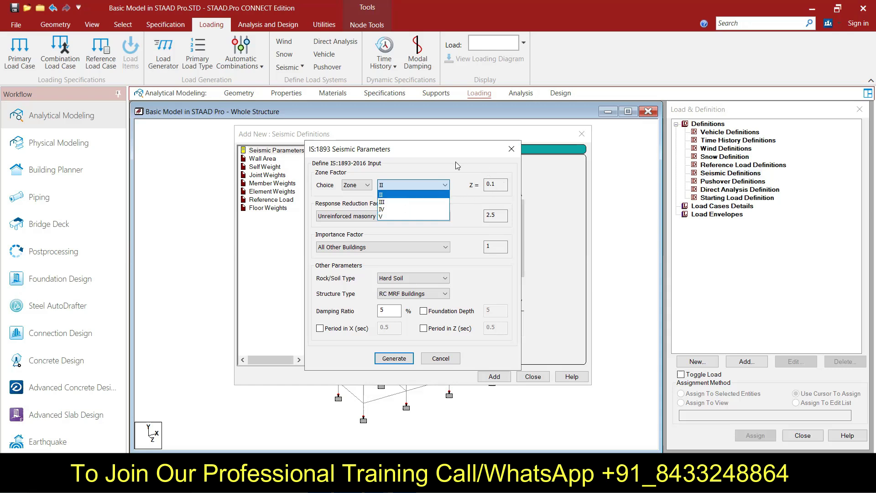
left_click(383, 203)
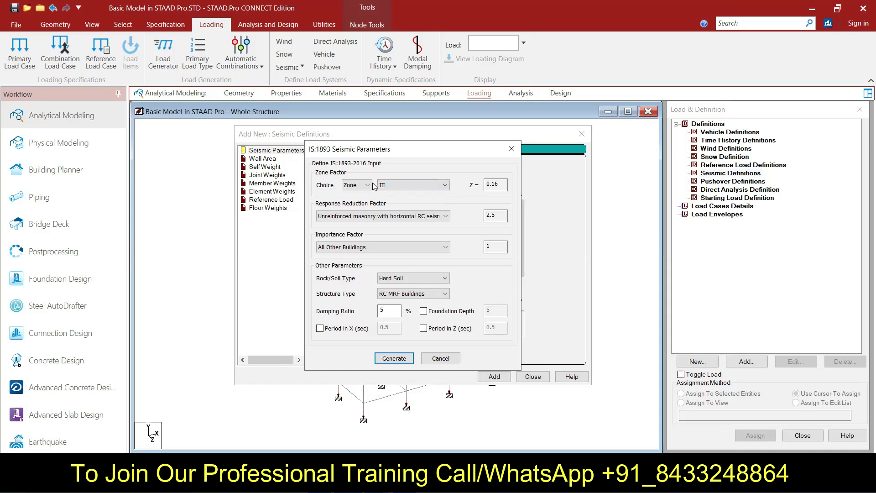
Step: Set the parameters to RC buildings with Special Moment Resisting Frame, Residential or commercial Buildings, Medium Soil and RC MRF Buildings
left_click(411, 217)
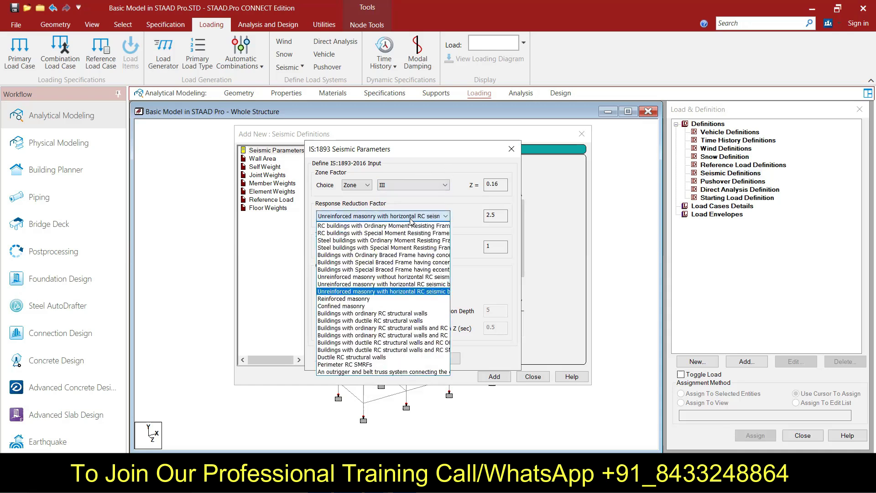
left_click(397, 233)
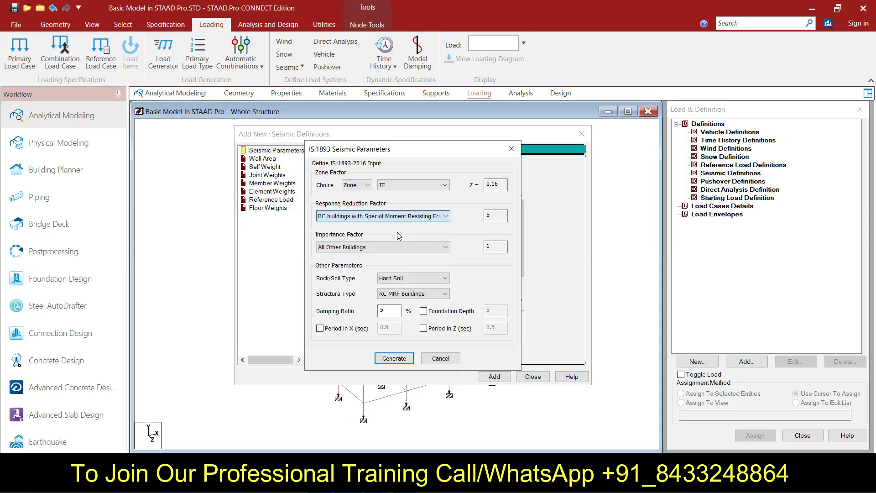
left_click(394, 251)
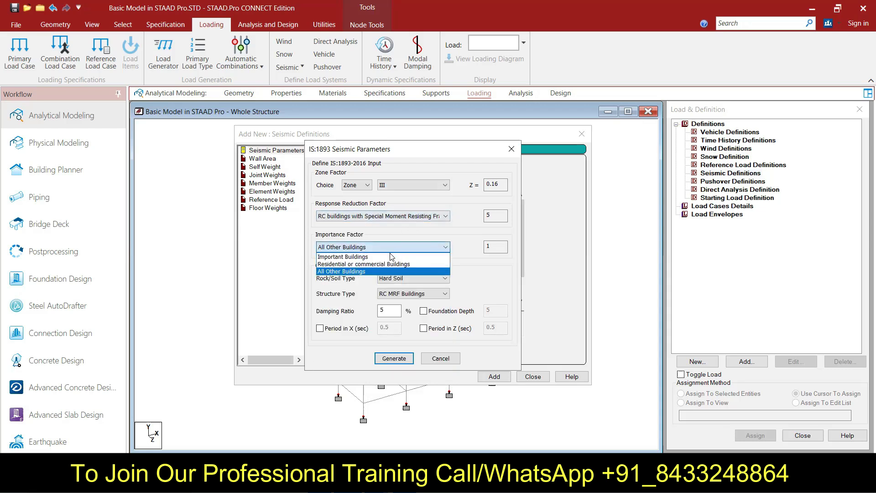
left_click(384, 269)
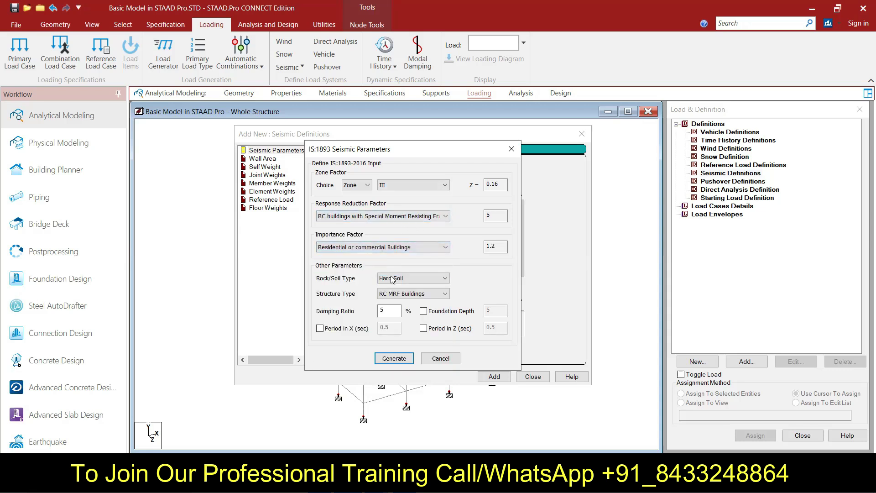
left_click(397, 279)
left_click(399, 294)
Step: Capture the IS:1893 Seismic Parameters dialog with Snipping Tool, paste it above item 28 of the Google Docs notes, and return to STAAD.Pro
key("alt+Tab")
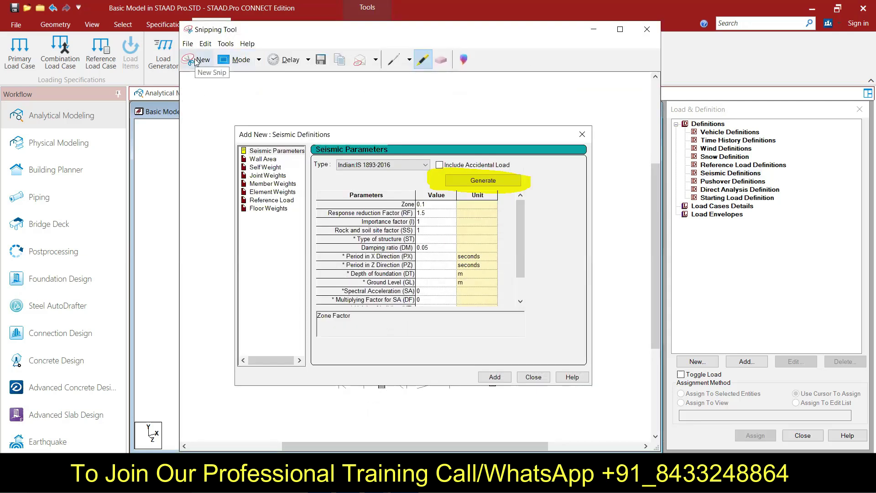
left_click(195, 60)
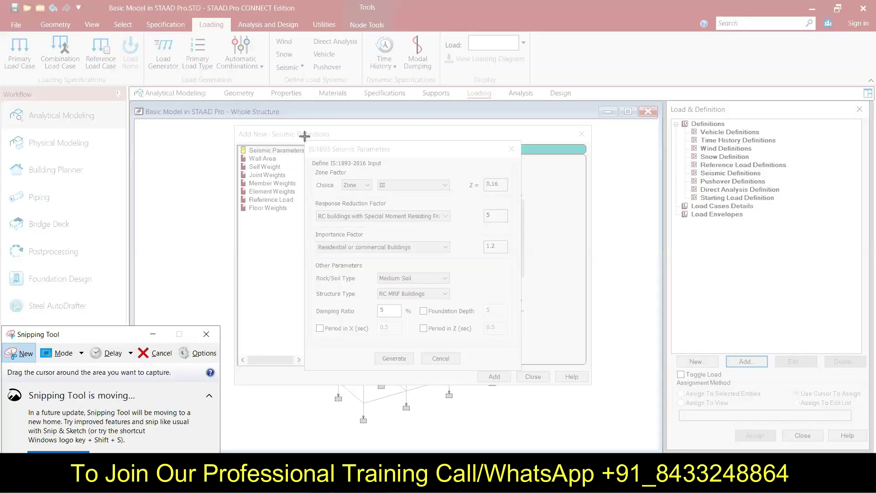
mouse_move(306, 146)
left_mouse_down()
mouse_move(478, 348)
mouse_move(520, 372)
left_mouse_up()
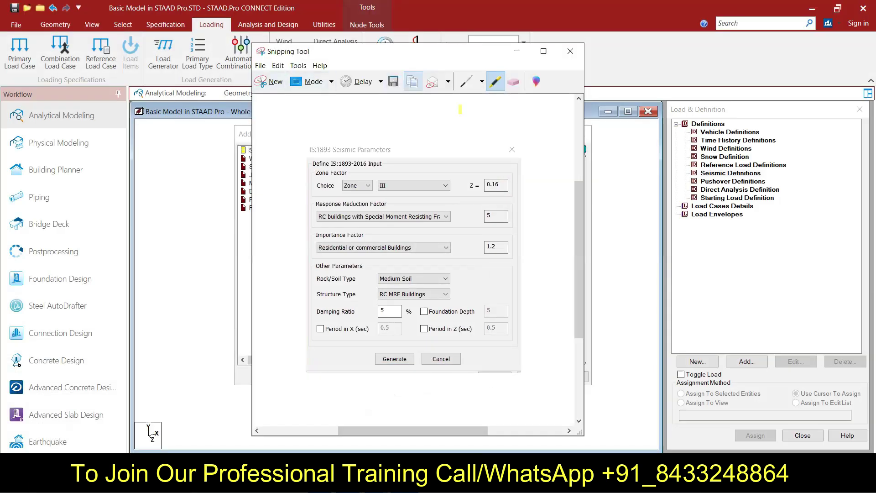
left_click(516, 51)
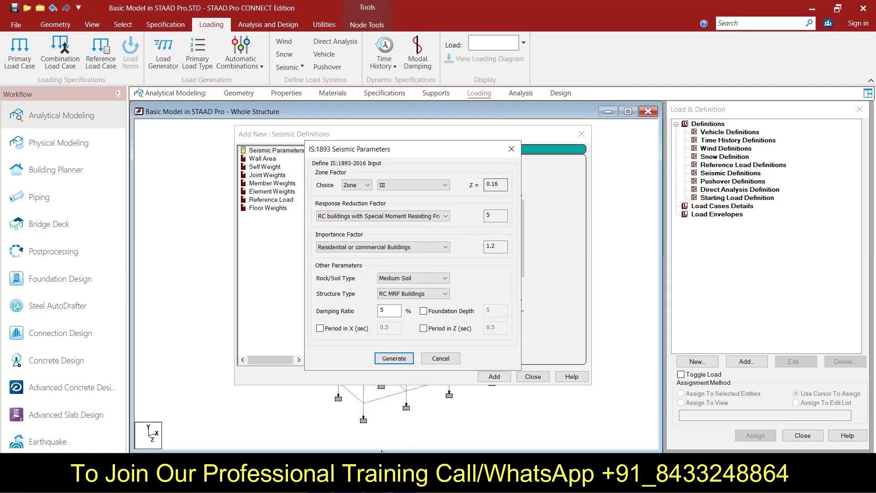
left_click(381, 452)
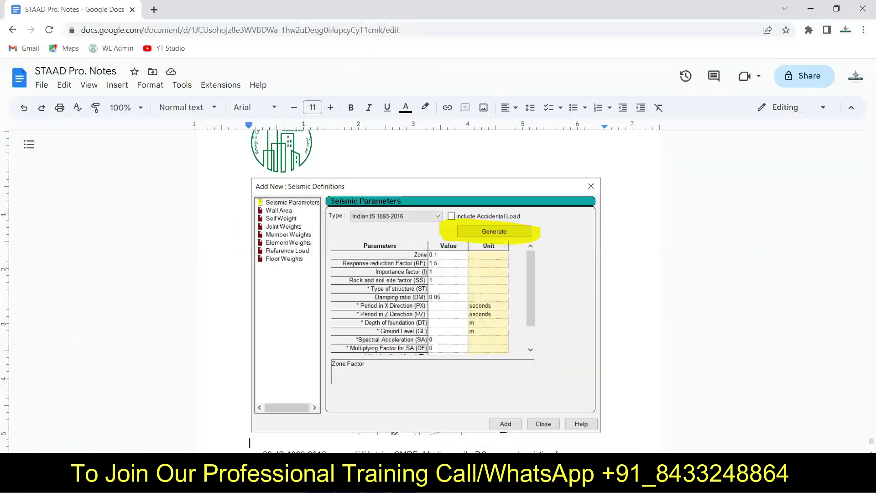
key("ctrl+v")
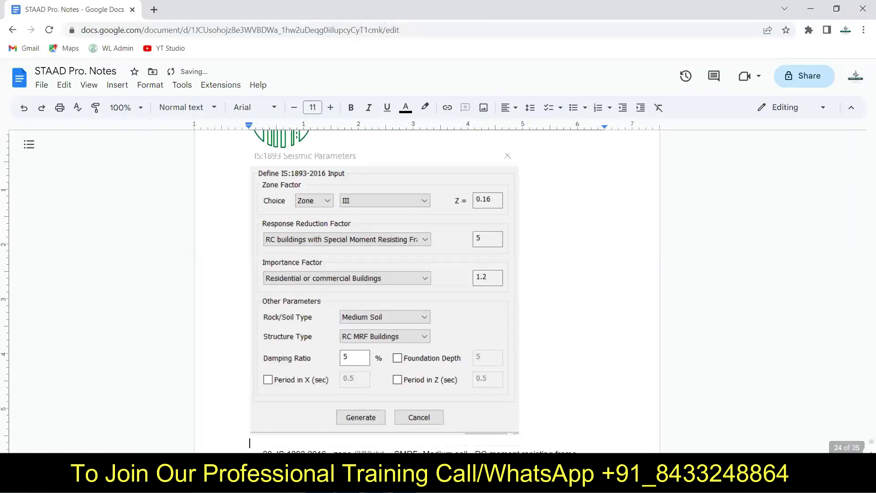
left_click(811, 9)
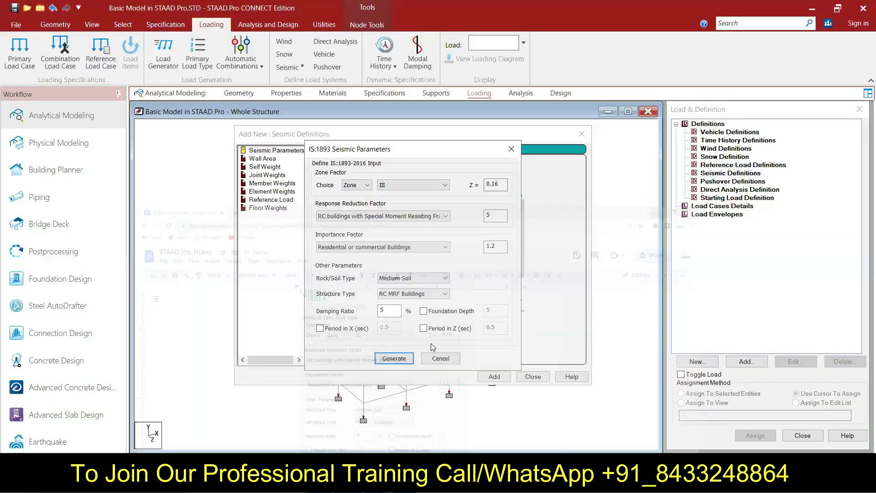
Step: Generate the seismic parameters, then paste a Snipping Tool capture of them with Add highlighted into the Google Docs notes and return to STAAD.Pro
left_click(394, 358)
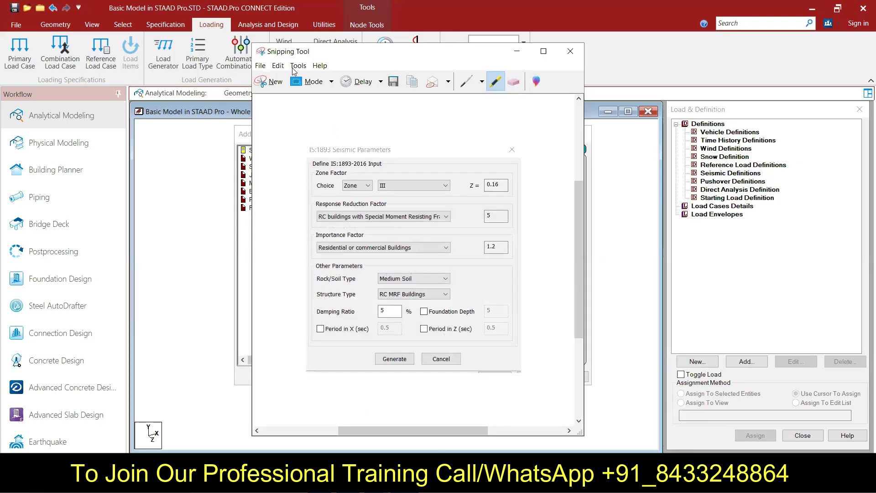
left_click(270, 83)
left_click_drag(235, 125, 593, 386)
left_click(424, 62)
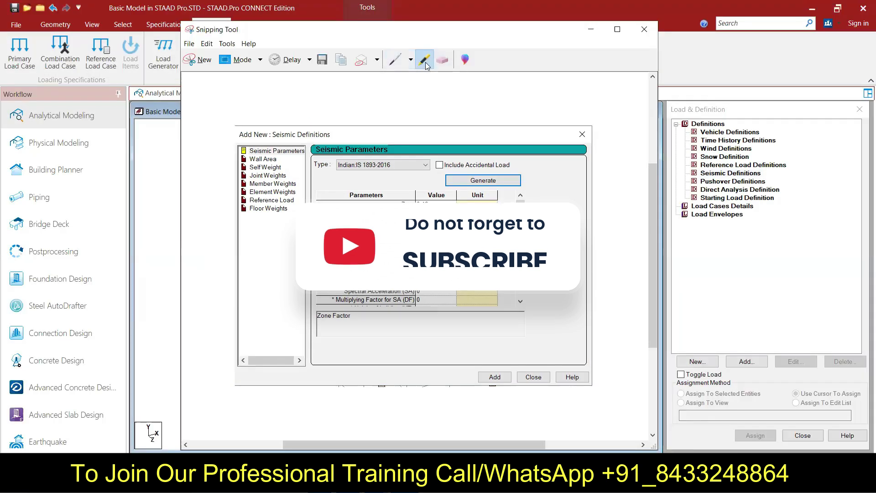
left_click_drag(497, 379, 477, 378)
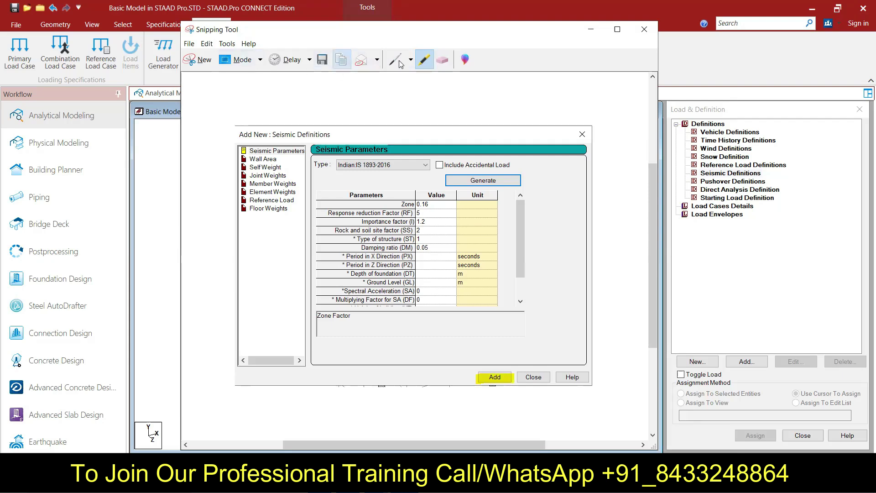
left_click(590, 29)
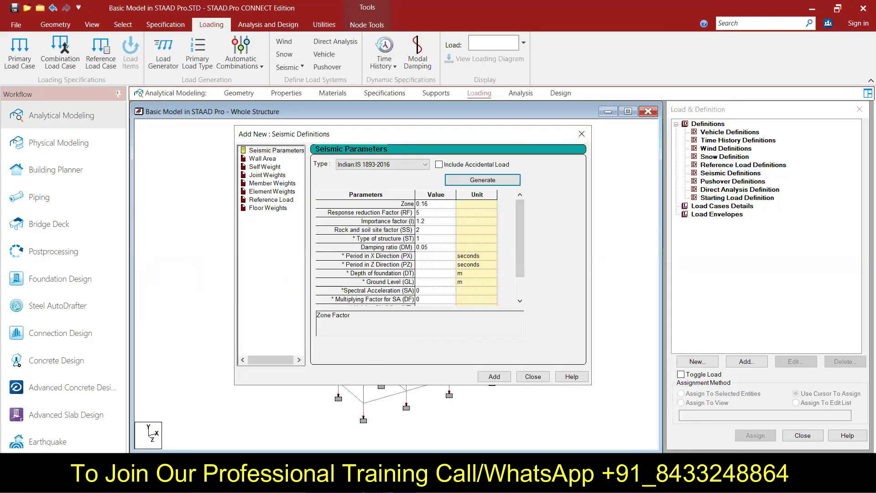
key("alt+Tab")
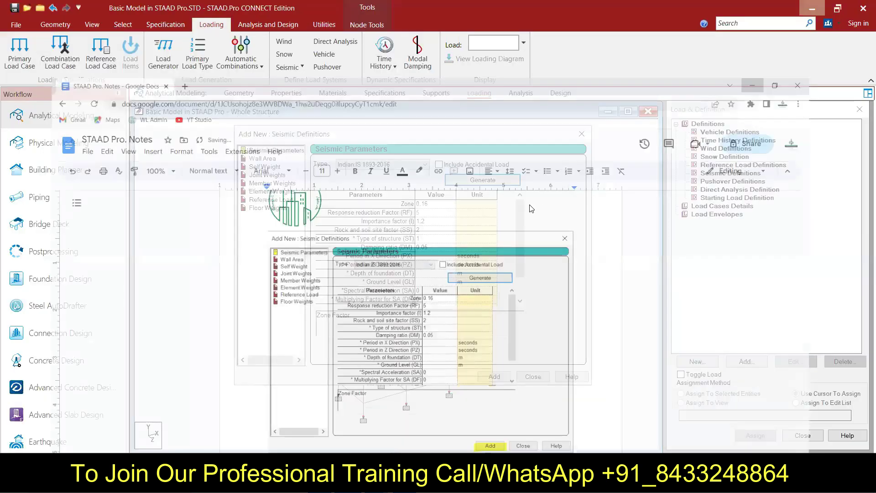
Step: Add the generated IS 1893-2016 parameters to the model's seismic definition and open its Self Weight settings
left_click(494, 377)
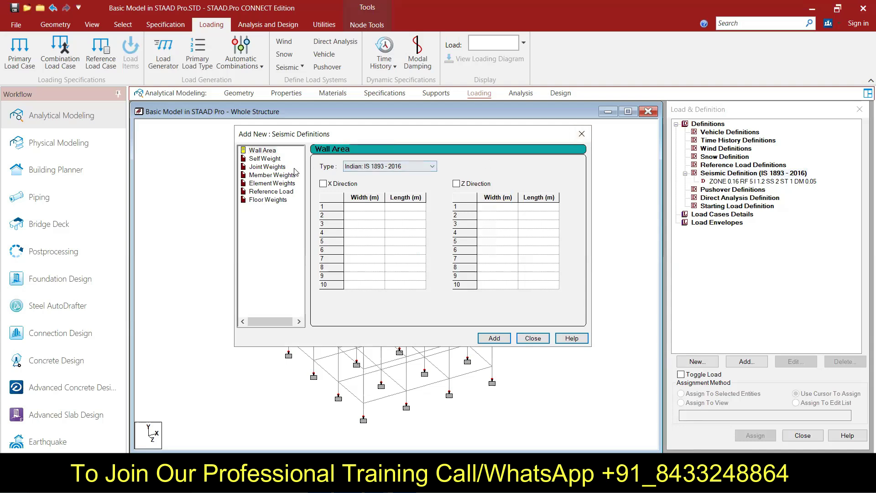
left_click(378, 167)
left_click(268, 159)
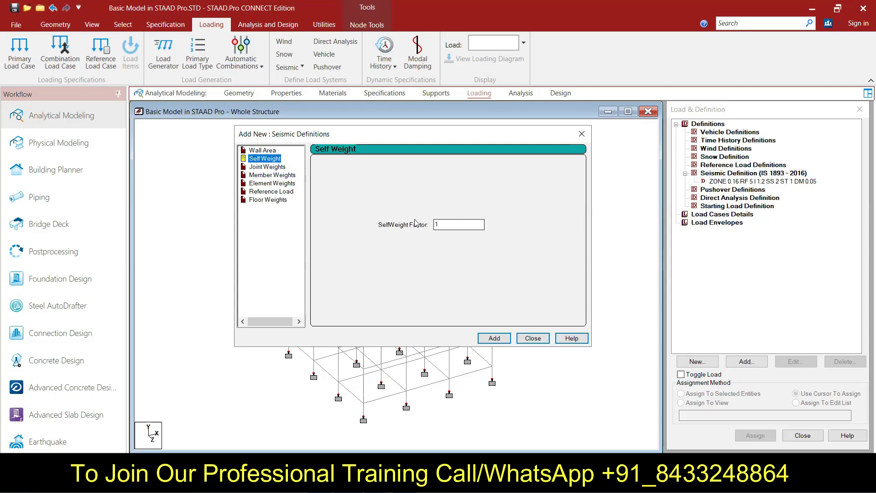
Step: Add a self-weight factor of 1 and a uniform (UNI) member weight of 13 kN/m to the seismic definition
left_click(492, 338)
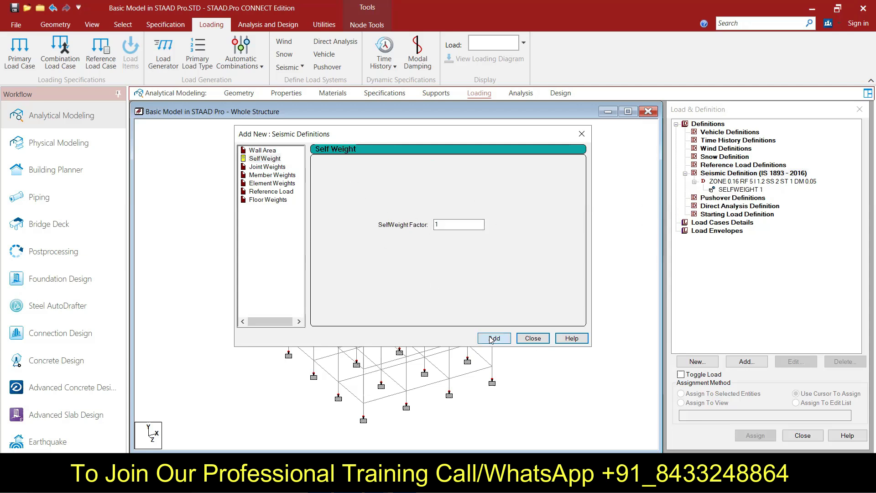
left_click(279, 177)
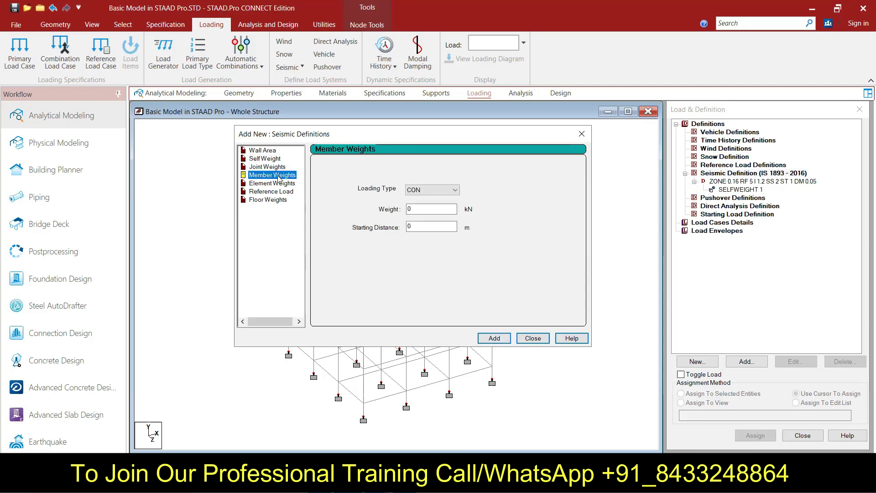
left_click(434, 192)
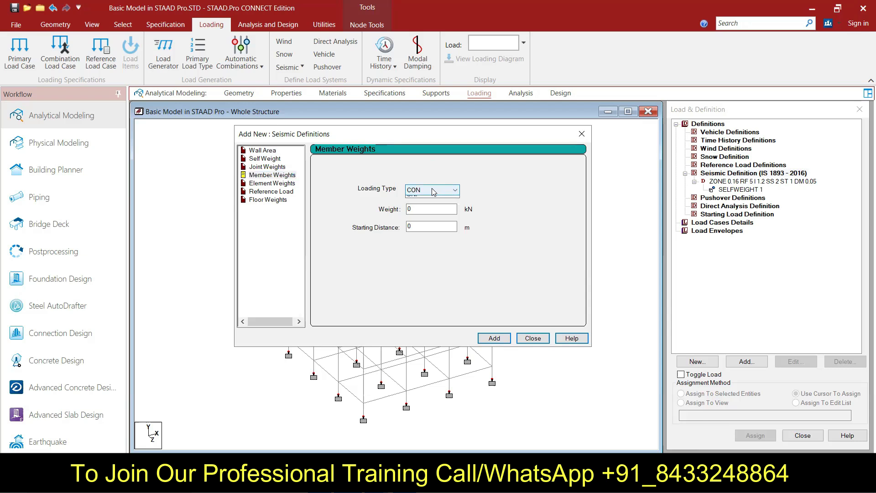
left_click(418, 207)
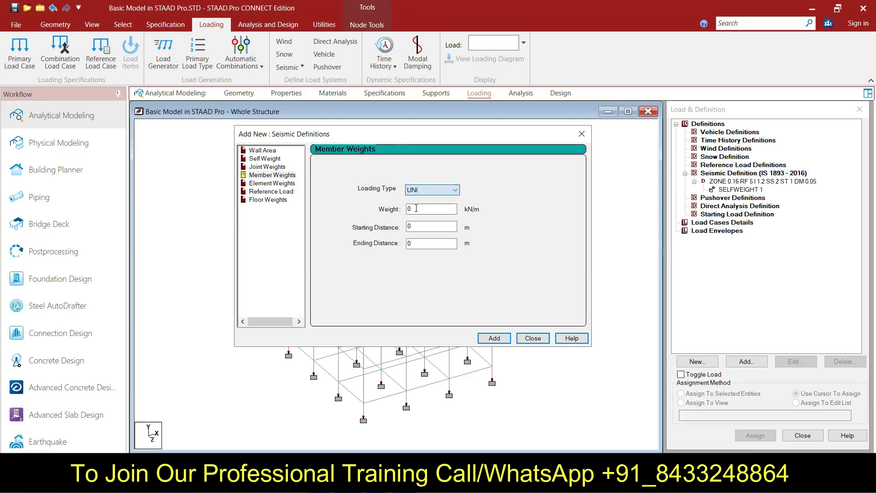
double_click(419, 208)
type("13")
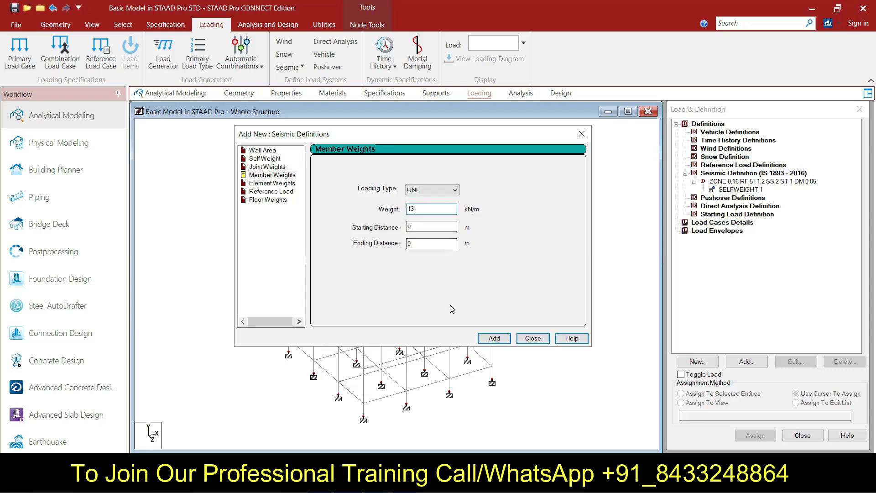
left_click(494, 340)
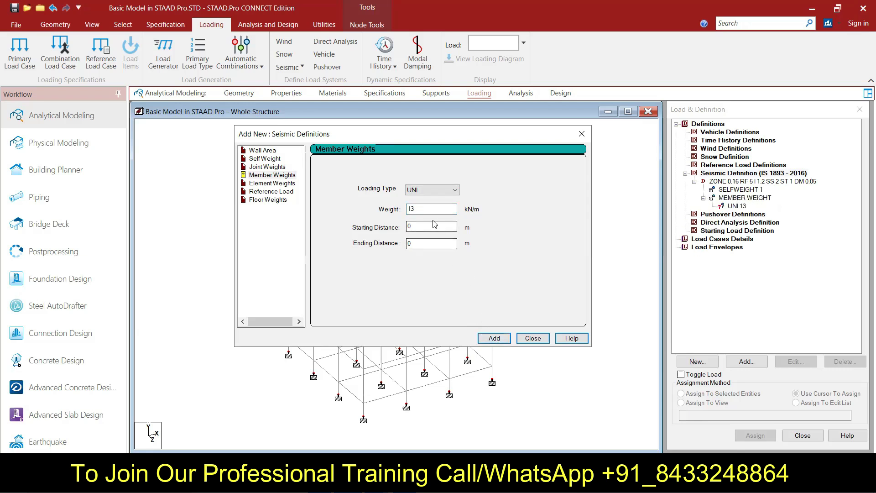
Step: Add a second uniform member weight of 2 kN/m to the seismic definition
left_click_drag(430, 209, 402, 208)
type("2")
left_click(494, 338)
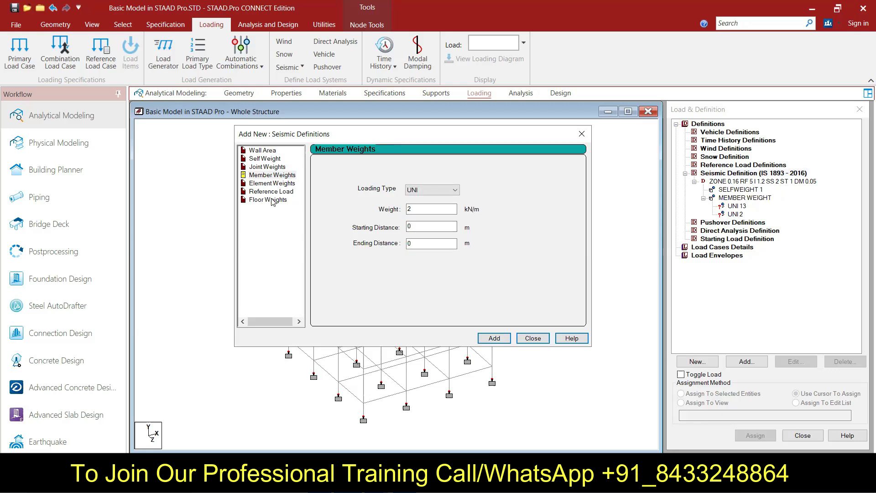
left_click(273, 185)
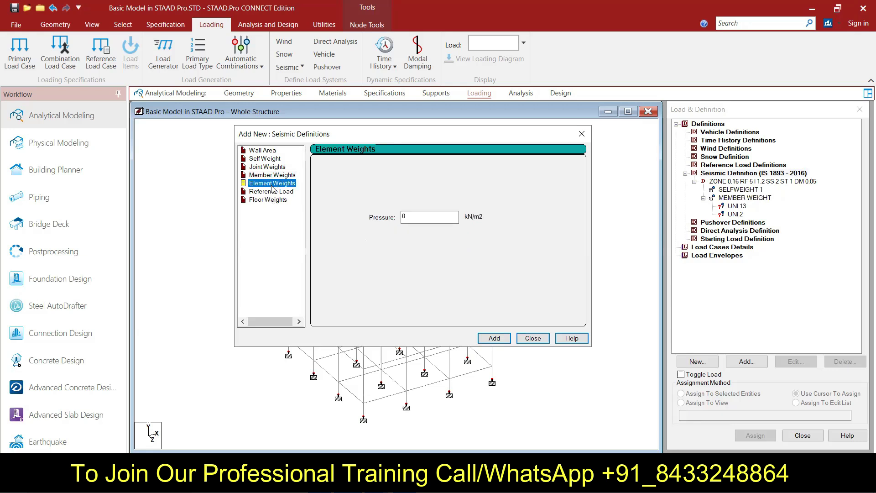
left_click(274, 192)
left_click(275, 184)
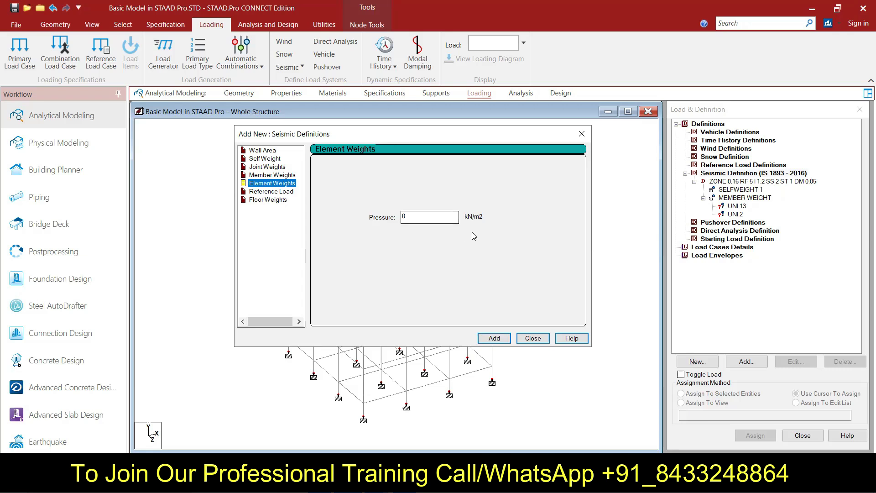
double_click(411, 218)
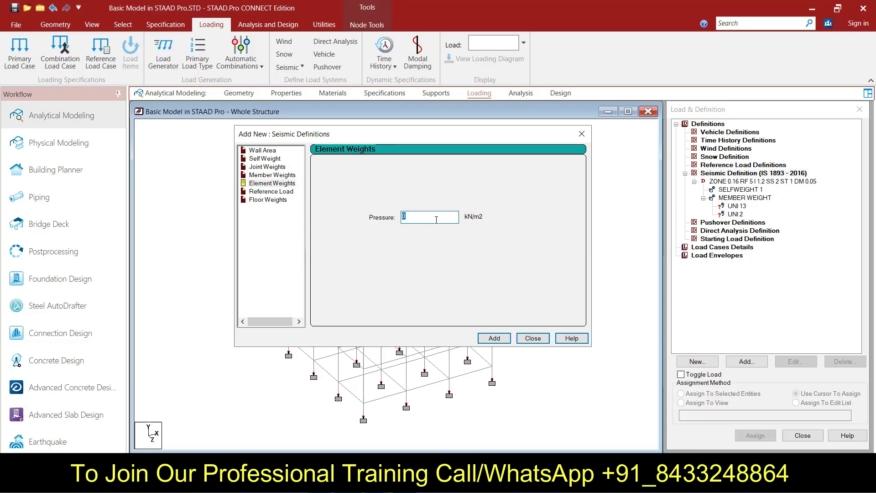
type("4")
left_click(274, 200)
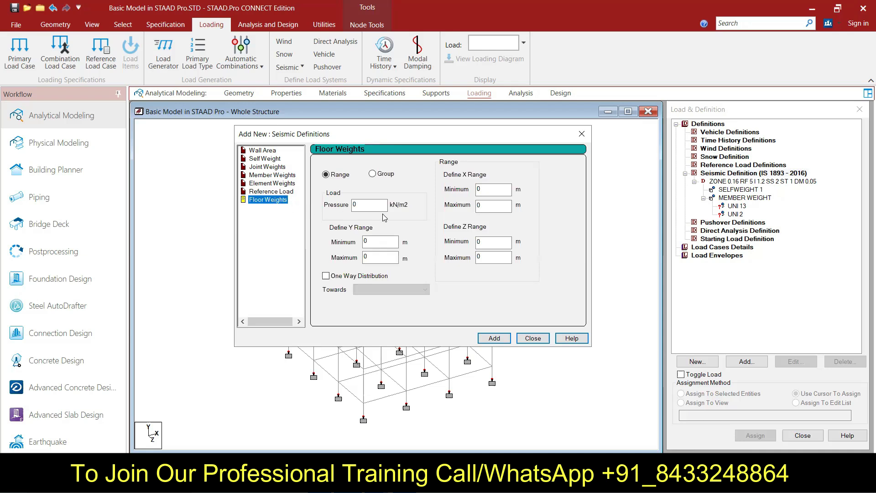
left_click(272, 184)
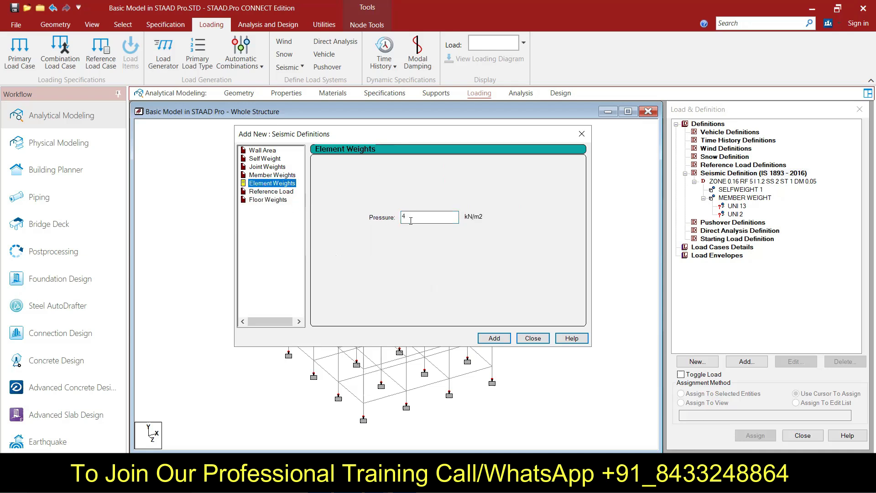
key("Tab")
type("0")
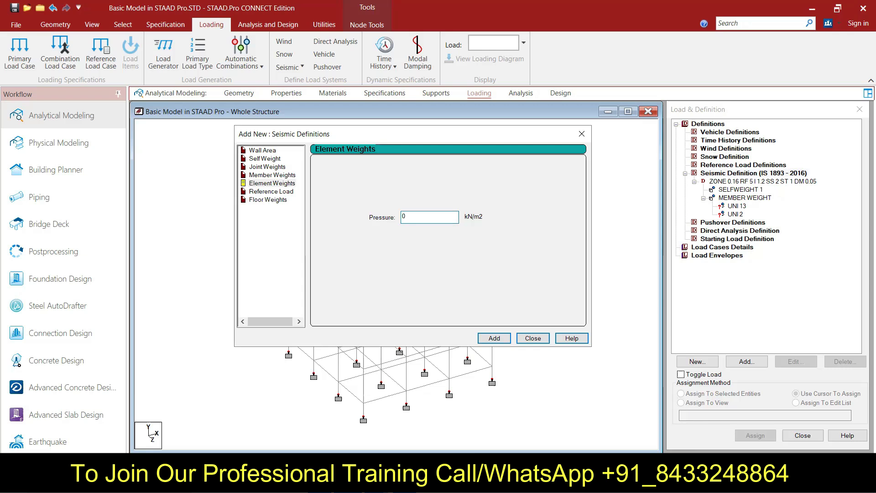
Step: Add a floor weight of 5 kN/m2 over the Y range 3 to 9.6 m and close the seismic weights dialog
left_click(267, 200)
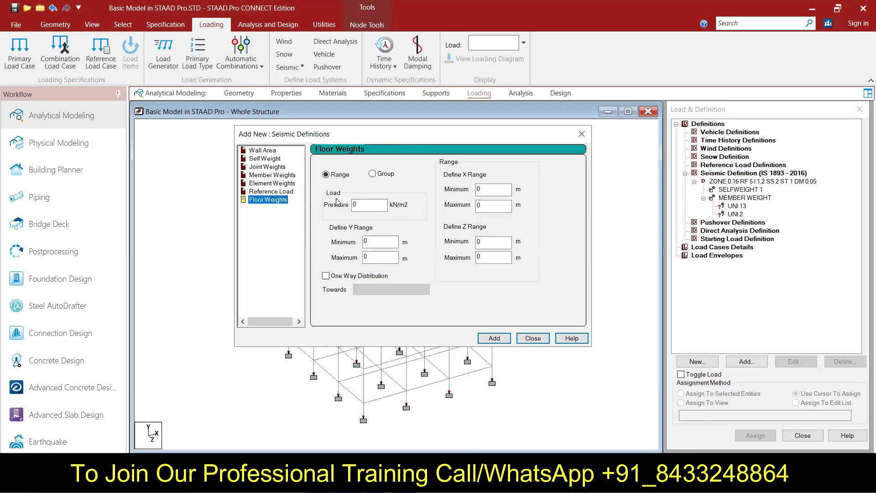
double_click(359, 205)
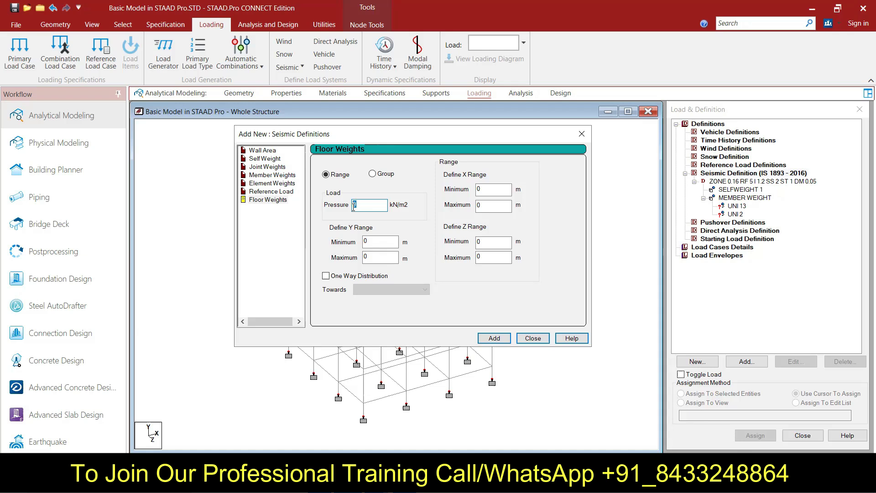
type("5")
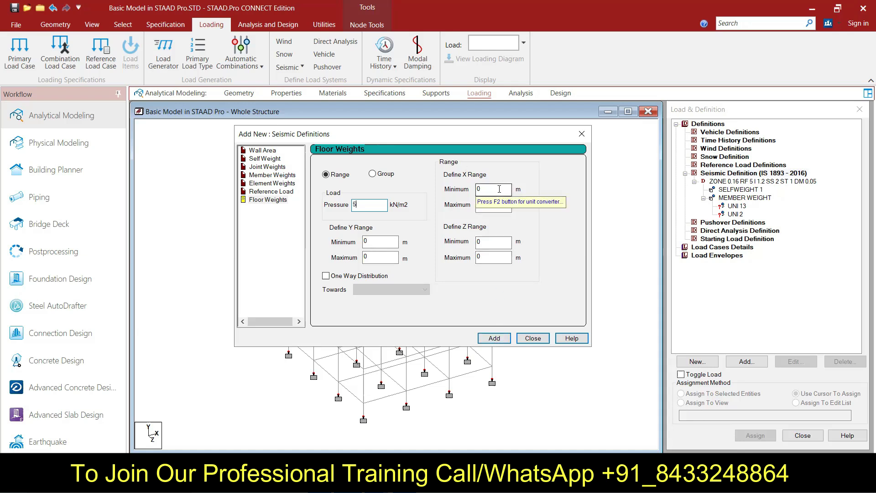
key("Tab")
left_click_drag(308, 134, 584, 129)
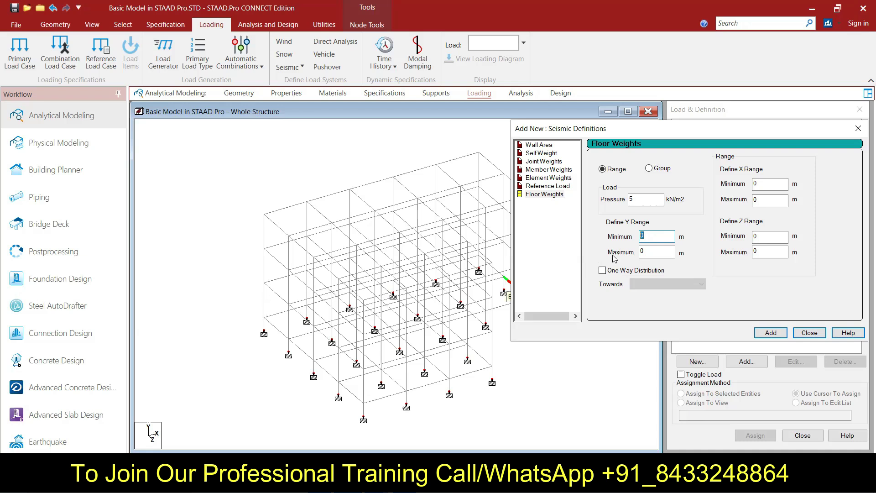
type("3")
left_click(764, 253)
key("Tab")
type("9.6")
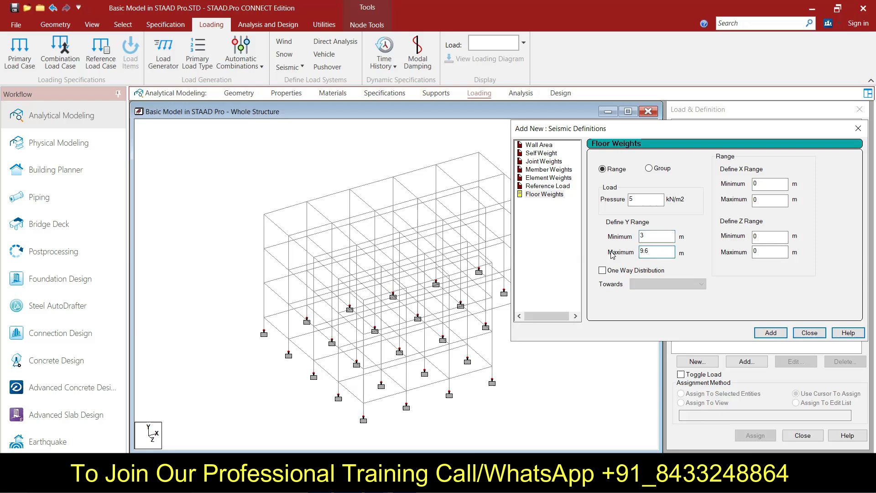
left_click(775, 334)
left_click_drag(751, 131, 416, 106)
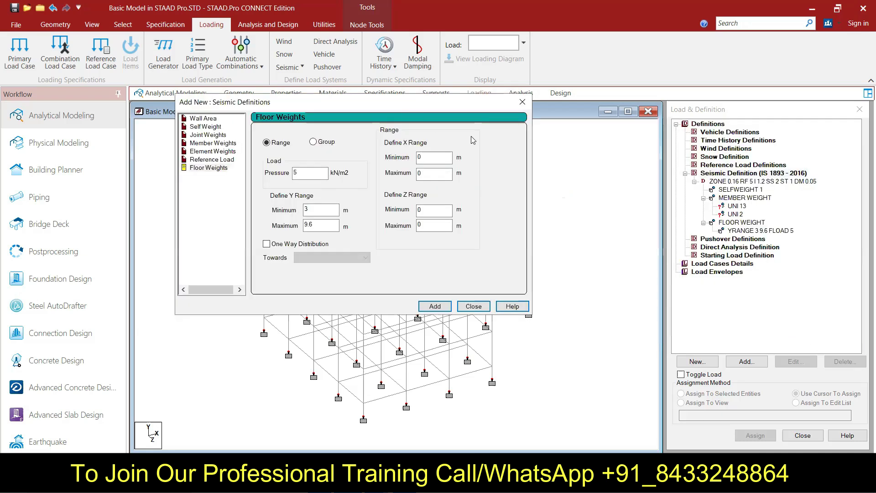
left_click(472, 306)
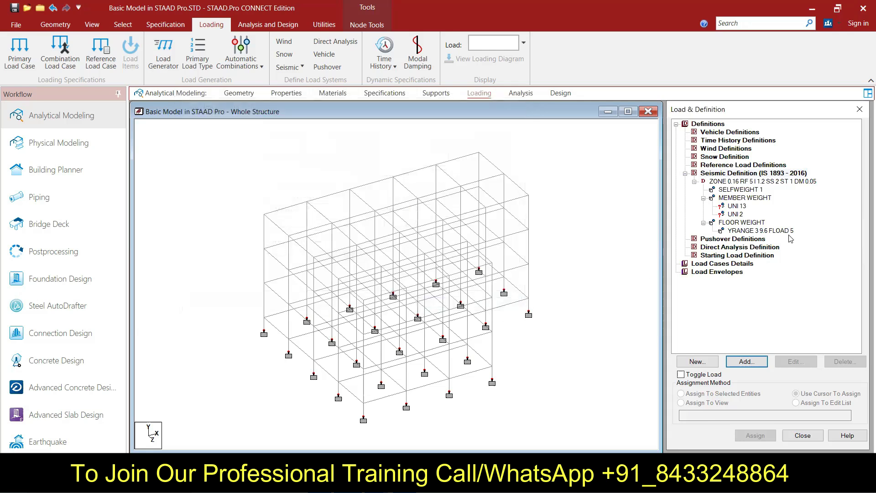
Step: Assign the UNI 13 member weight to all horizontal beams on the three levels below the roof
left_click(740, 208)
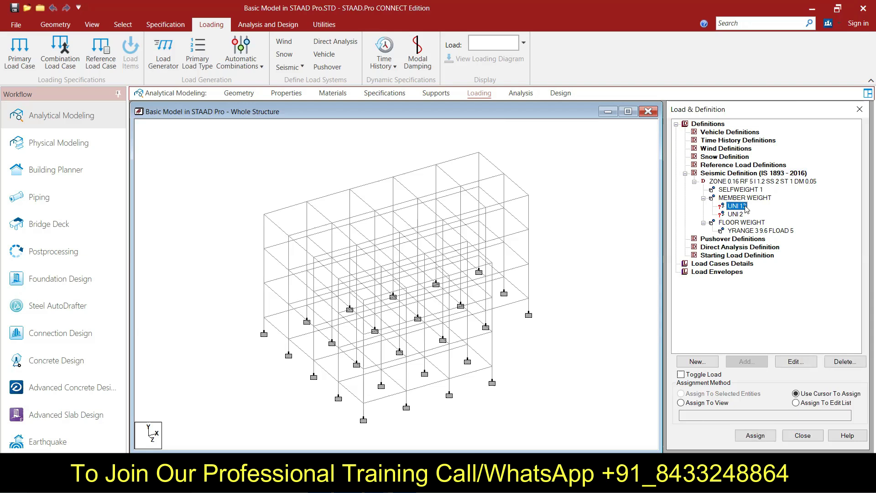
left_click(53, 26)
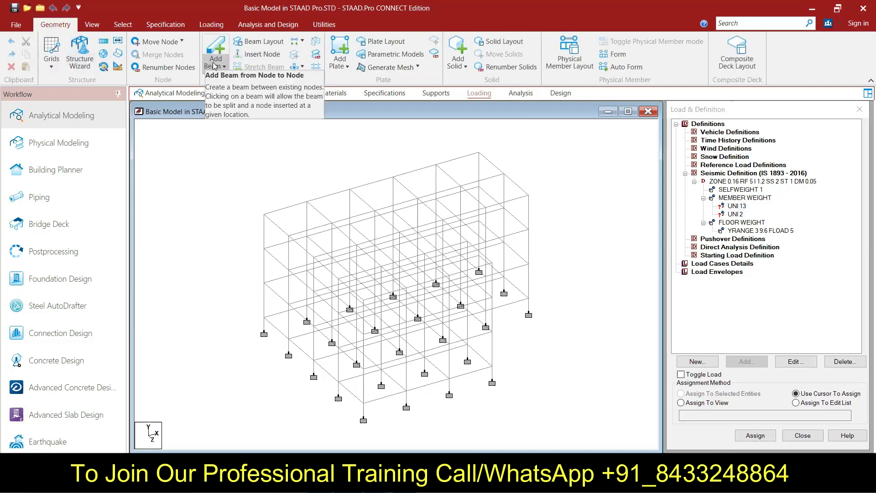
left_click(92, 24)
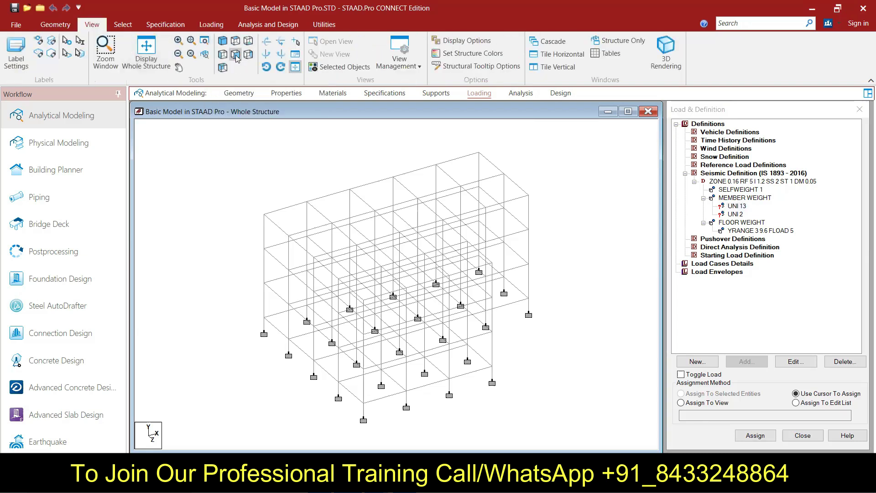
left_click(236, 55)
left_click_drag(168, 355, 638, 387)
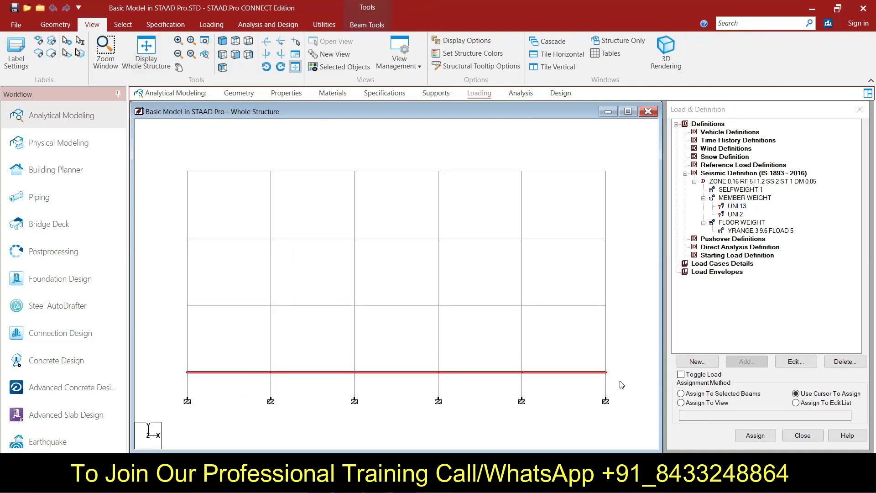
left_click_drag(172, 283, 576, 315, "ctrl")
left_click_drag(152, 220, 630, 250, "ctrl")
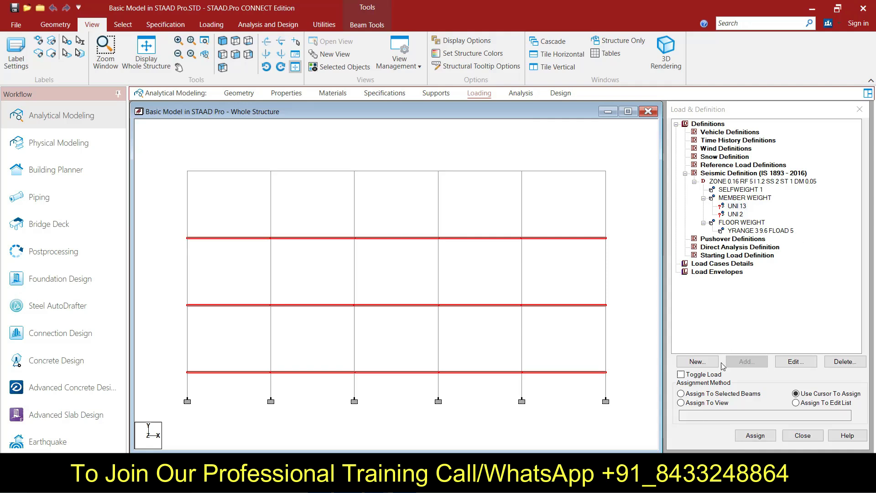
left_click(710, 395)
left_click(756, 436)
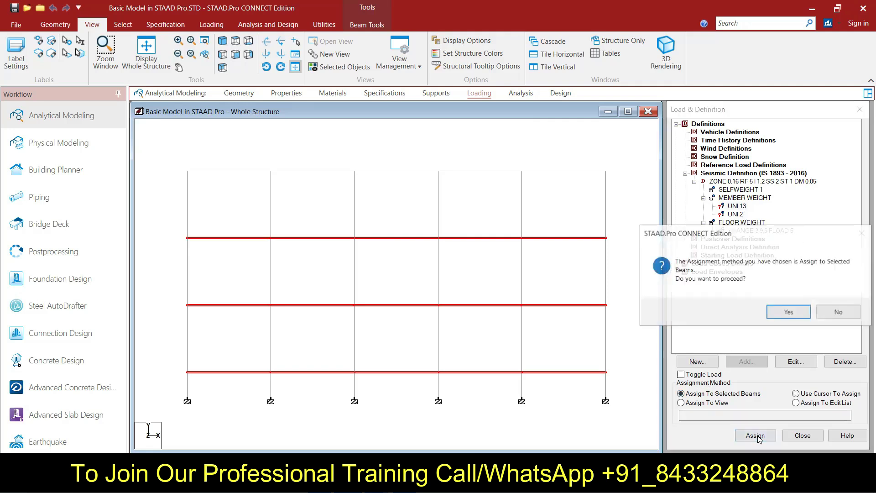
left_click(789, 313)
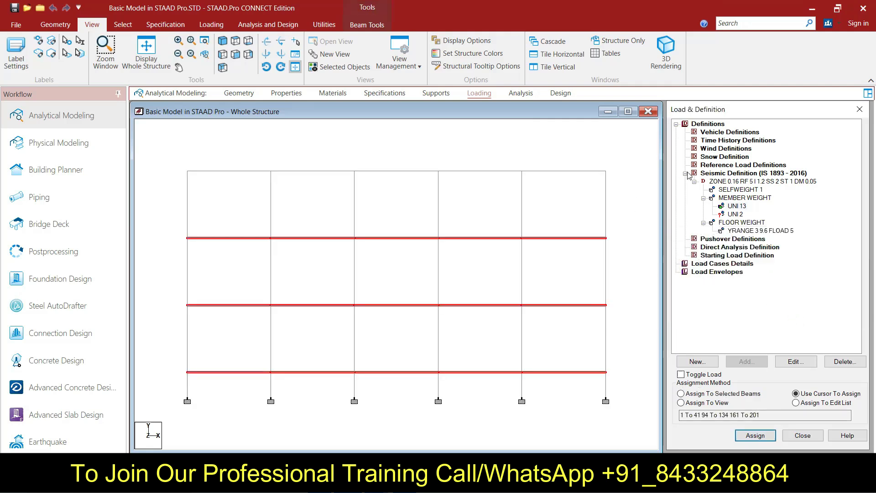
left_click(204, 190)
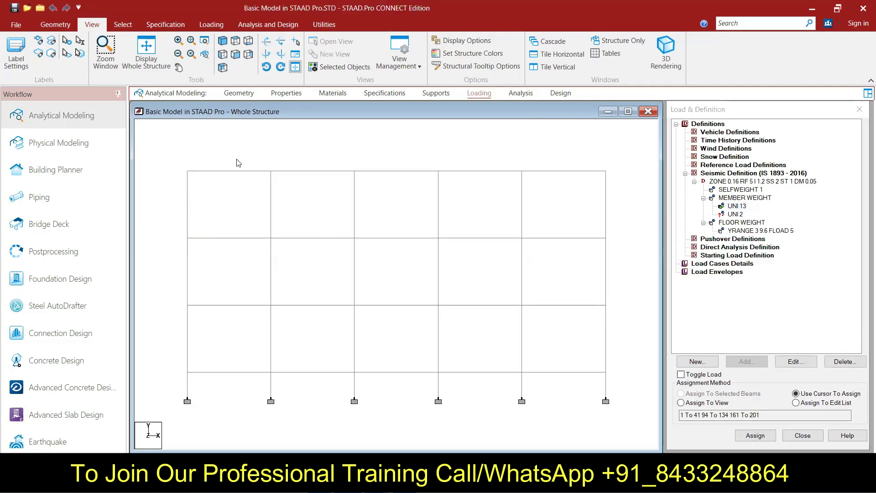
Step: Isolate the roof-level beams and show them in plan view
left_click_drag(159, 149, 629, 192)
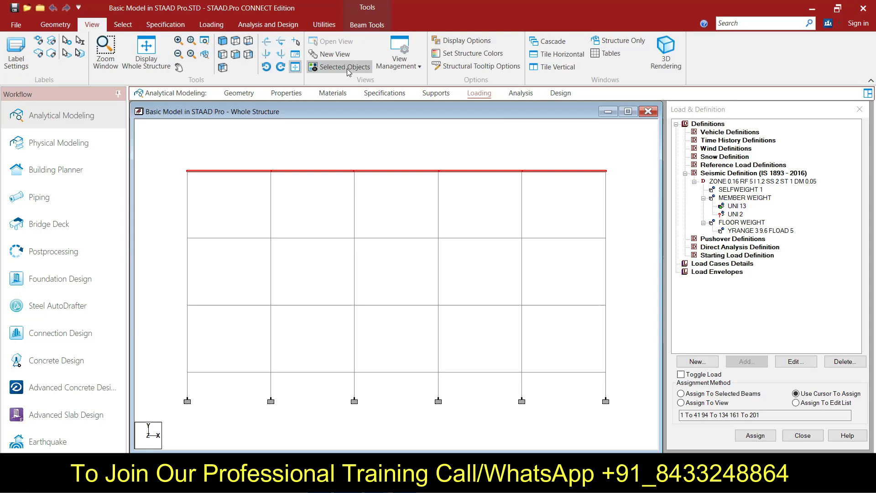
left_click(348, 70)
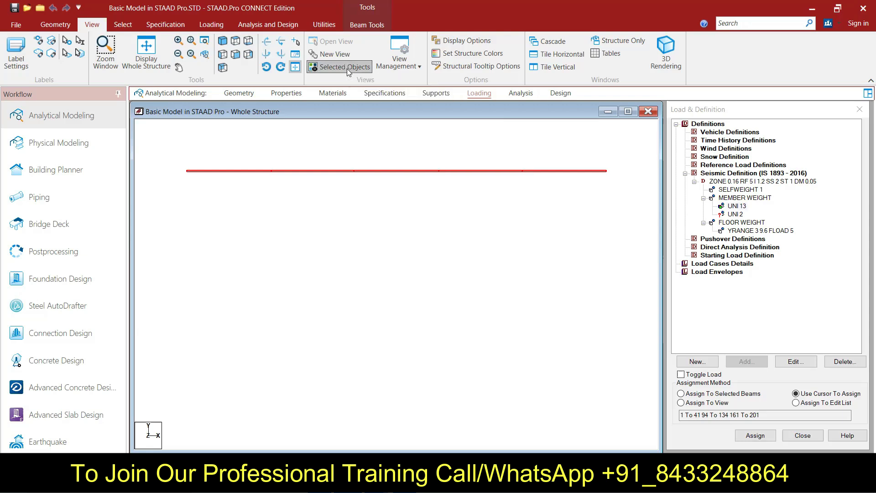
left_click(234, 41)
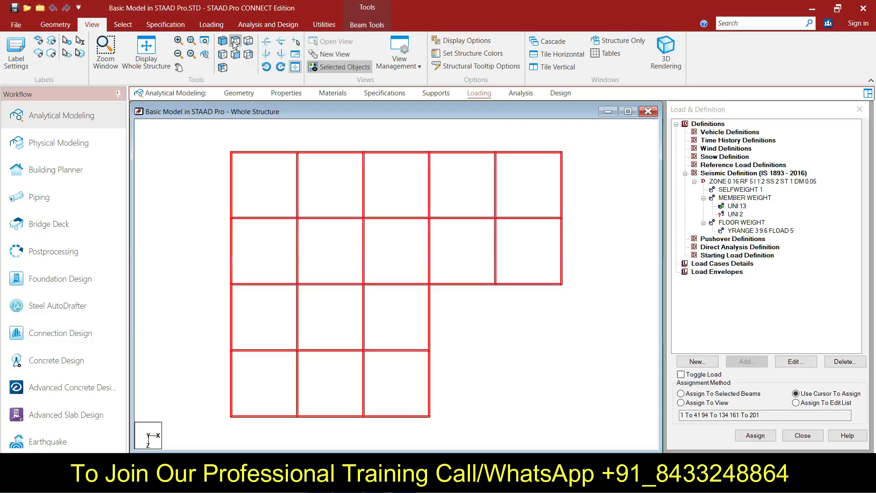
left_click(598, 312)
left_click_drag(213, 135, 574, 166)
left_click_drag(545, 130, 591, 314, "ctrl")
left_click_drag(541, 276, 200, 425, "ctrl")
left_click_drag(218, 145, 242, 424, "ctrl")
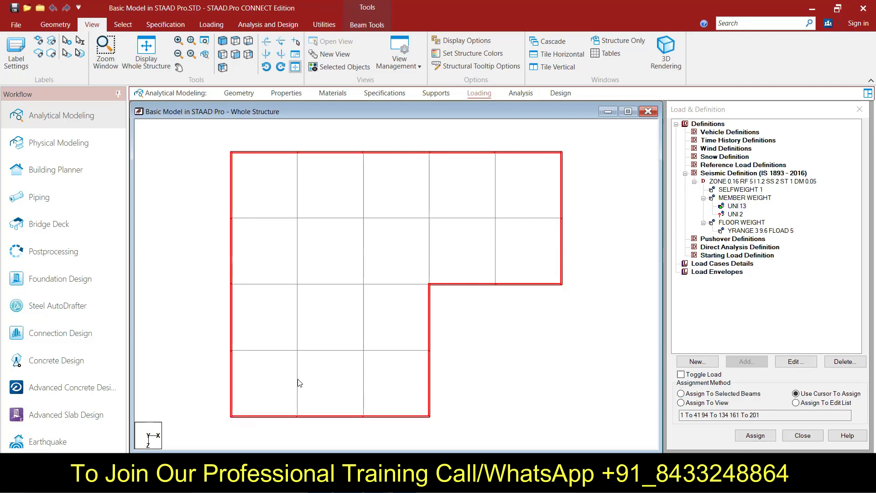
Step: Assign the UNI 2 member weight to the perimeter beams of the L-shaped roof level
left_click(735, 214)
left_click_drag(197, 142, 602, 171)
left_click_drag(549, 133, 582, 286)
left_click_drag(417, 274, 448, 427)
left_click_drag(210, 402, 467, 441)
left_click_drag(220, 137, 242, 431)
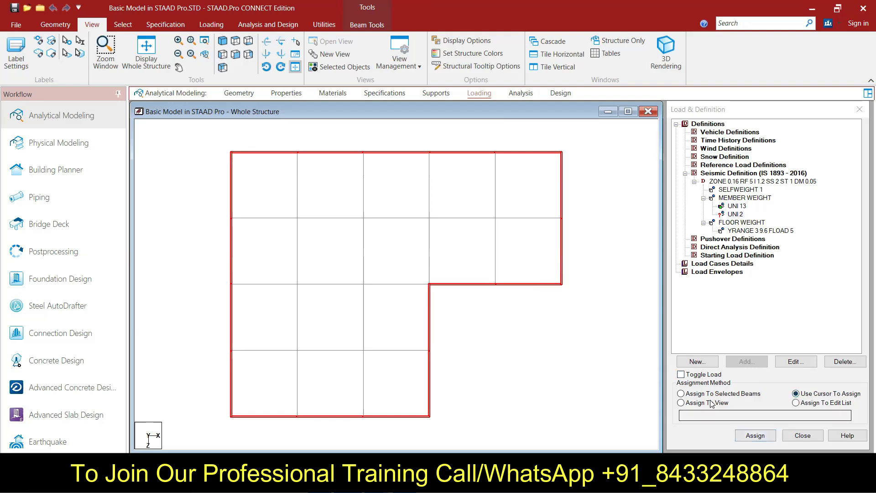
left_click(732, 395)
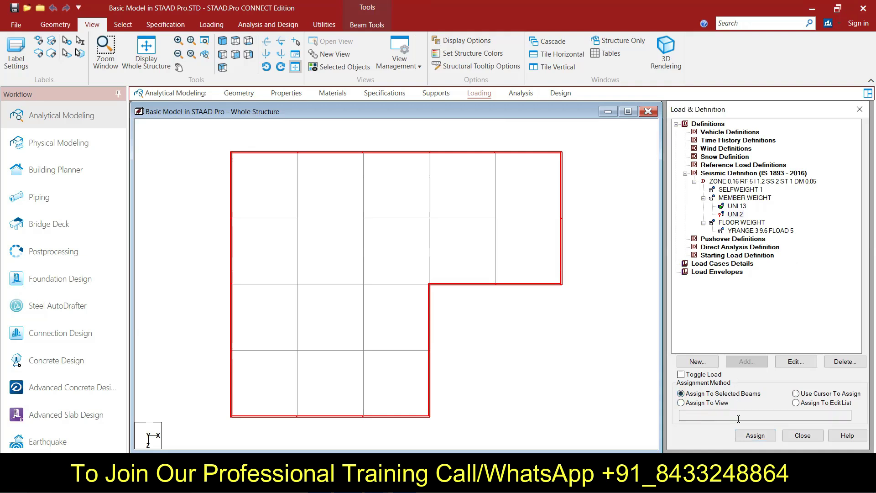
left_click(755, 435)
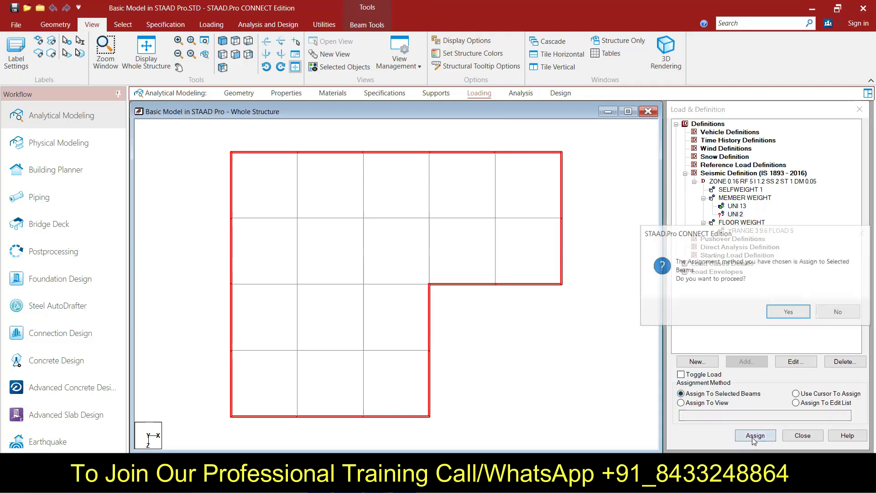
left_click(802, 315)
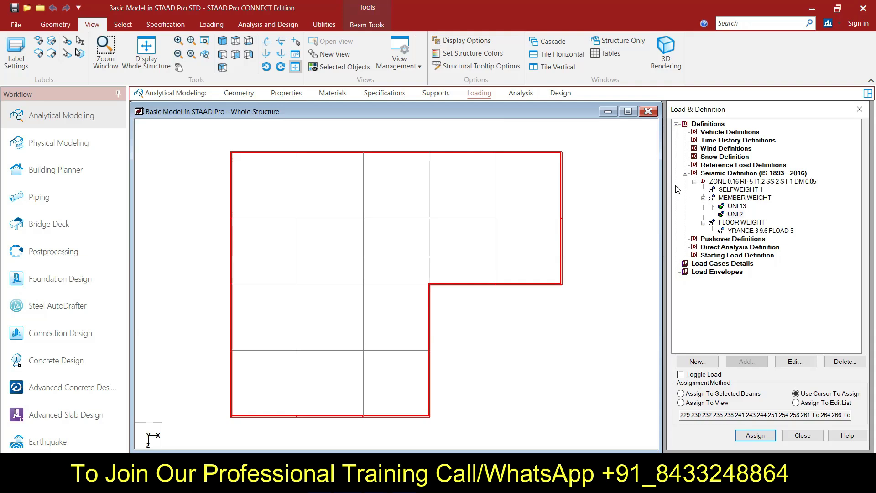
Step: Display the whole structure in isometric view and capture the full program window with Snipping Tool
left_click(156, 61)
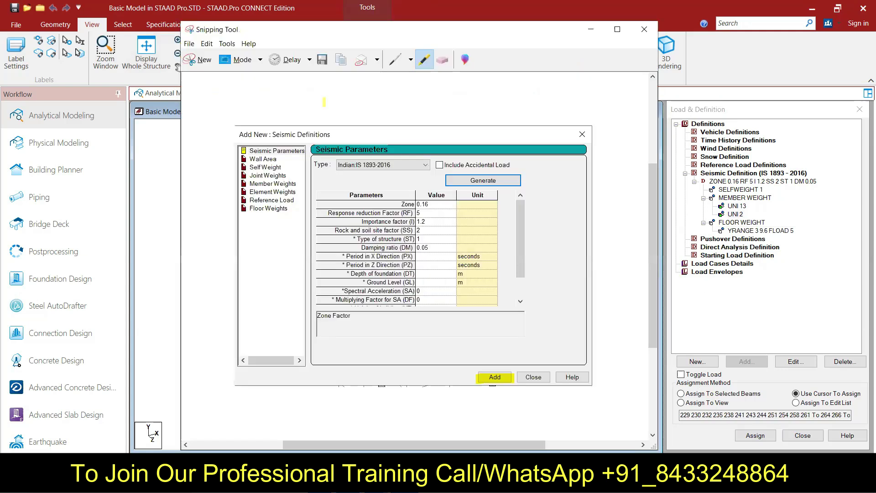
left_click(200, 62)
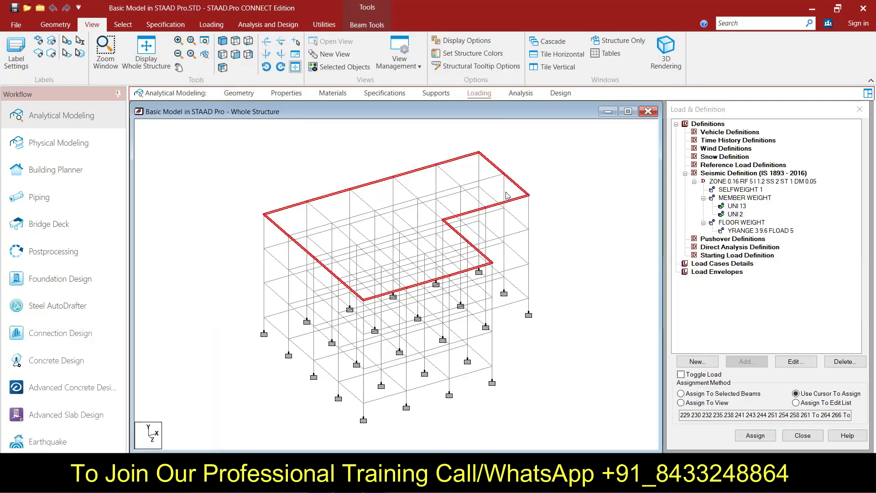
left_click_drag(4, 4, 868, 450)
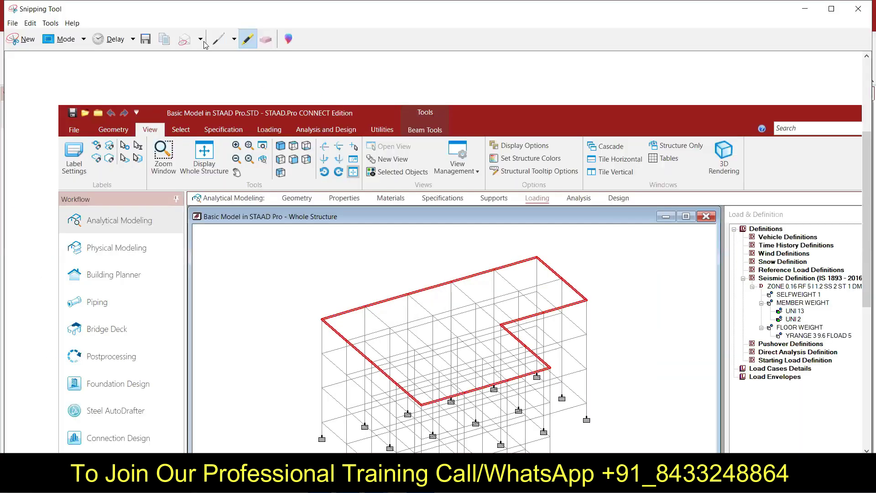
left_click(801, 10)
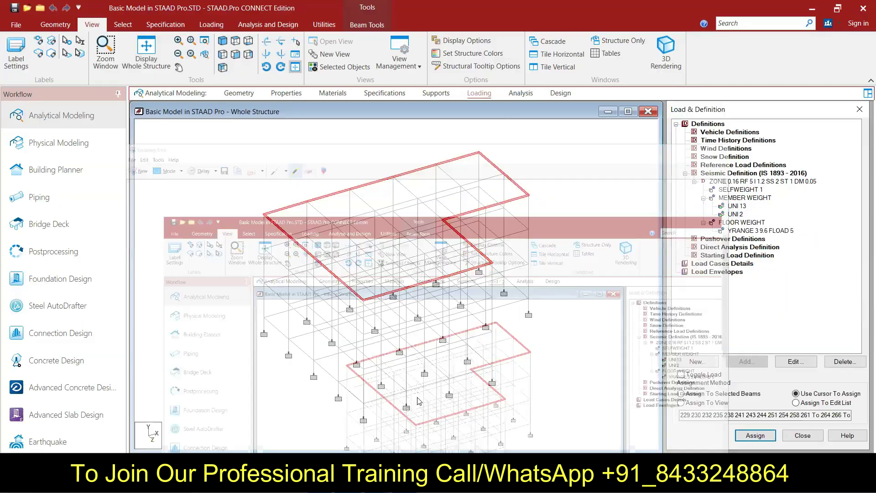
Step: Switch to the STAAD Pro. Notes document in Google Docs and paste the captured image below item 32, "Assign all the loads"
key("alt+Tab")
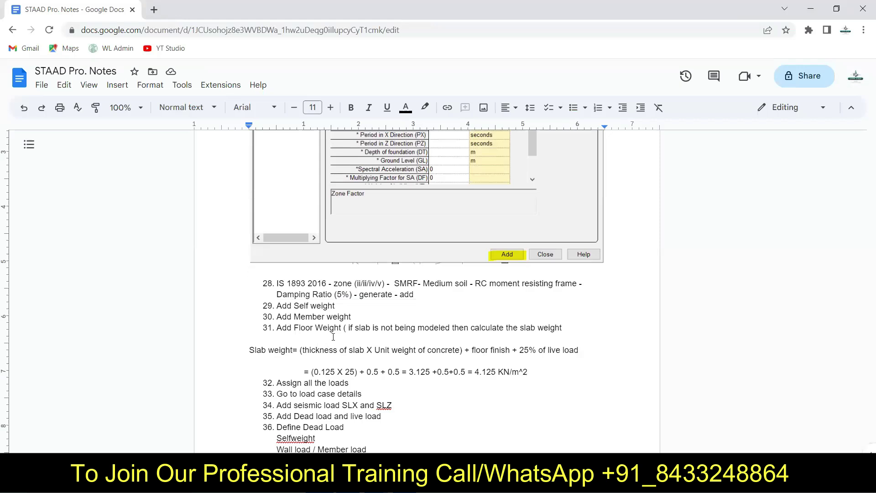
scroll(407, 338, "down", 1)
left_click(364, 328)
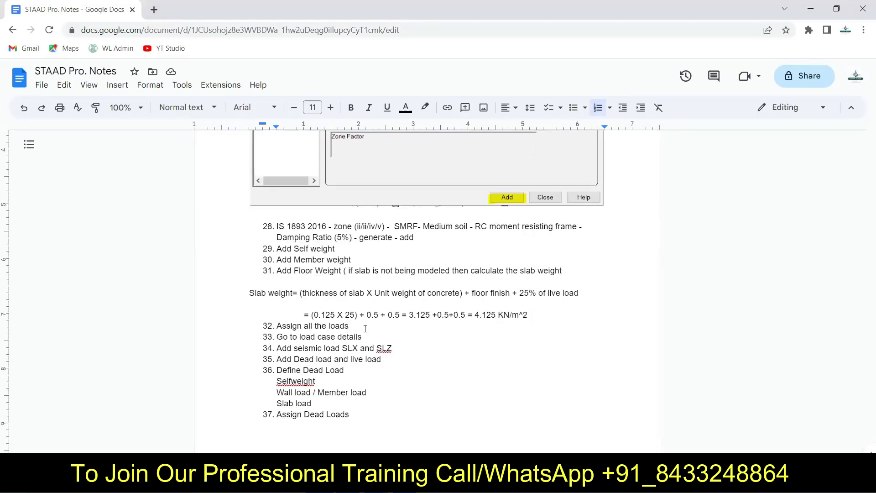
key("Return")
key("Return")
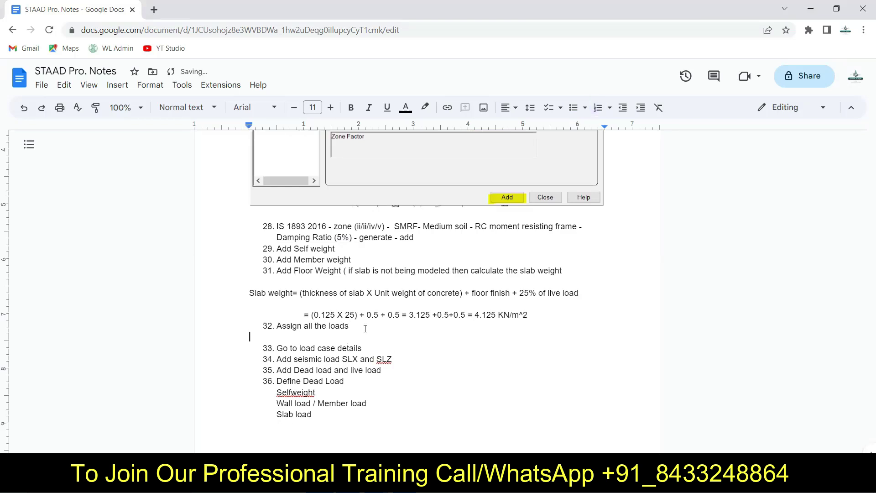
key("ctrl+v")
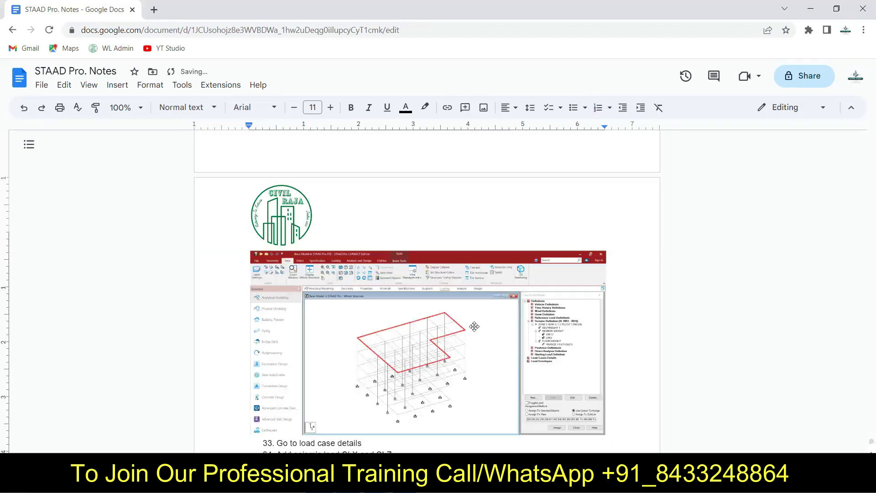
Step: Insert an unnumbered blank line below item 33, "Go to load case details", in the notes
scroll(441, 316, "up", 4)
scroll(441, 315, "up", 3)
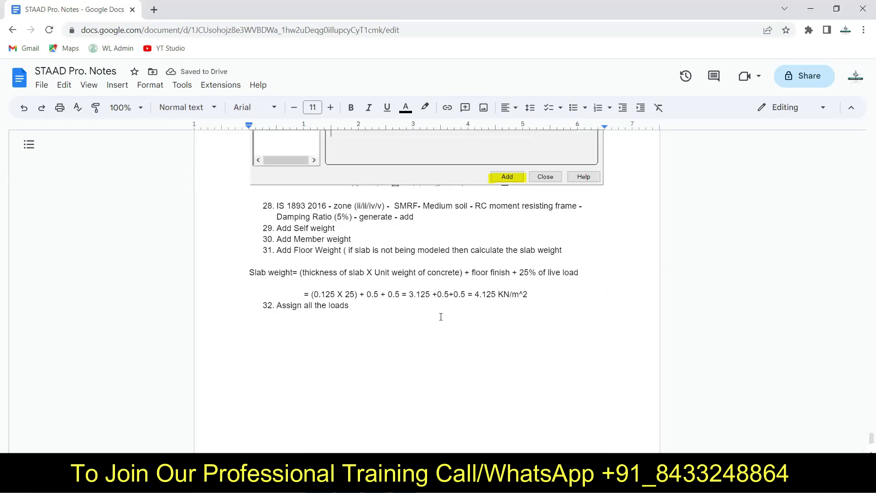
scroll(442, 314, "down", 4)
scroll(441, 314, "down", 6)
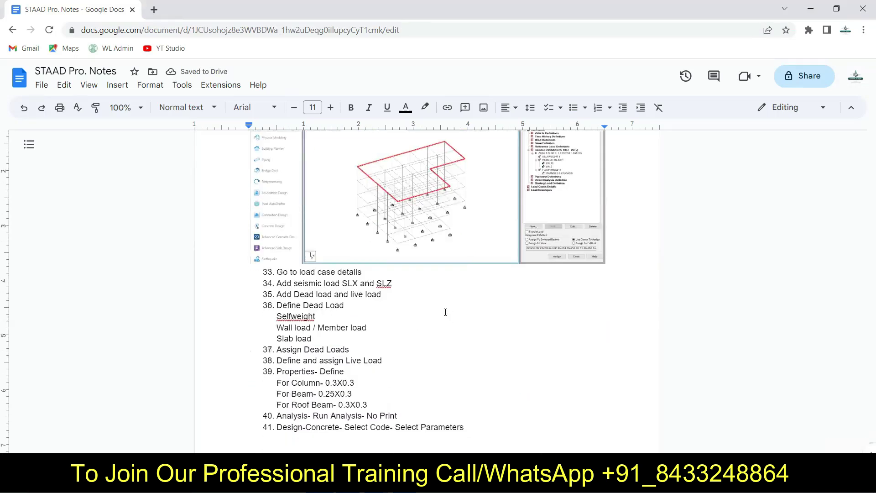
left_click(374, 272)
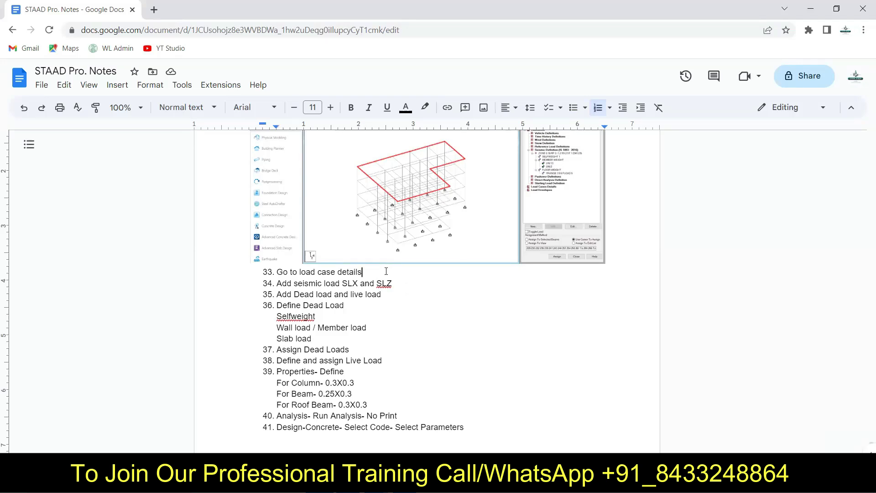
key("Return")
key("Return")
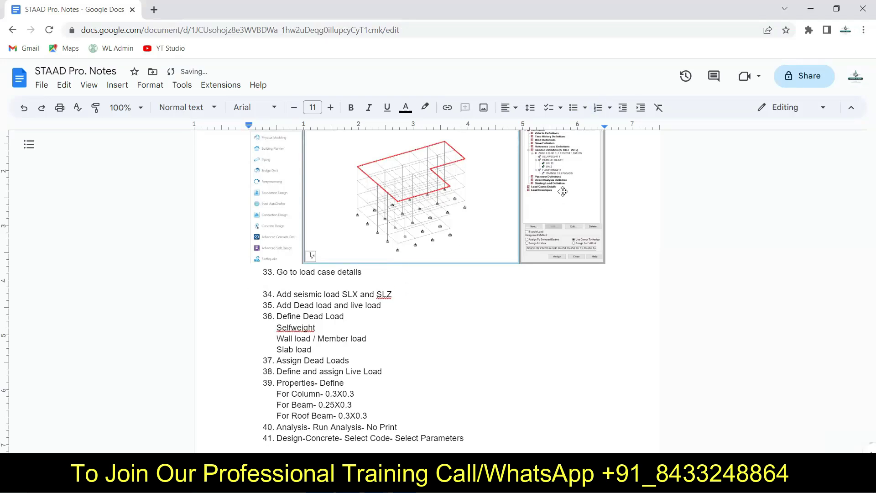
Step: Switch back to STAAD.Pro, select Load Cases Details and capture the Load & Definition tree with Snipping Tool
left_click(810, 8)
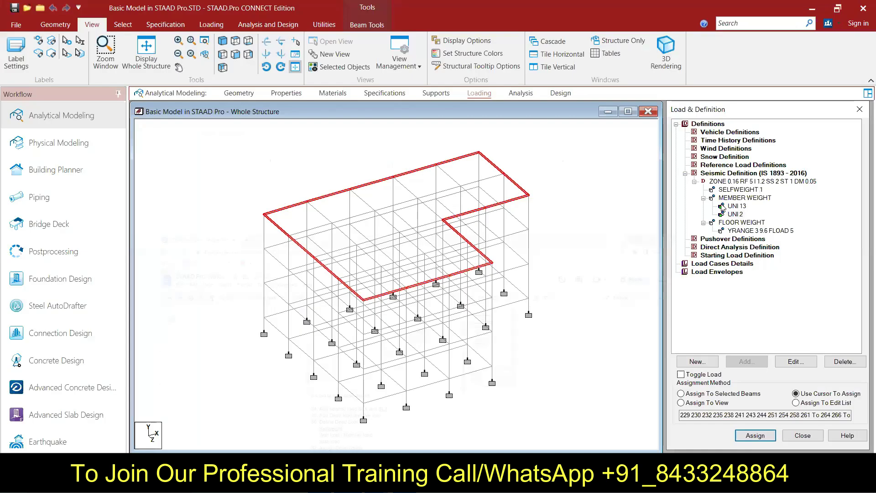
left_click(703, 264)
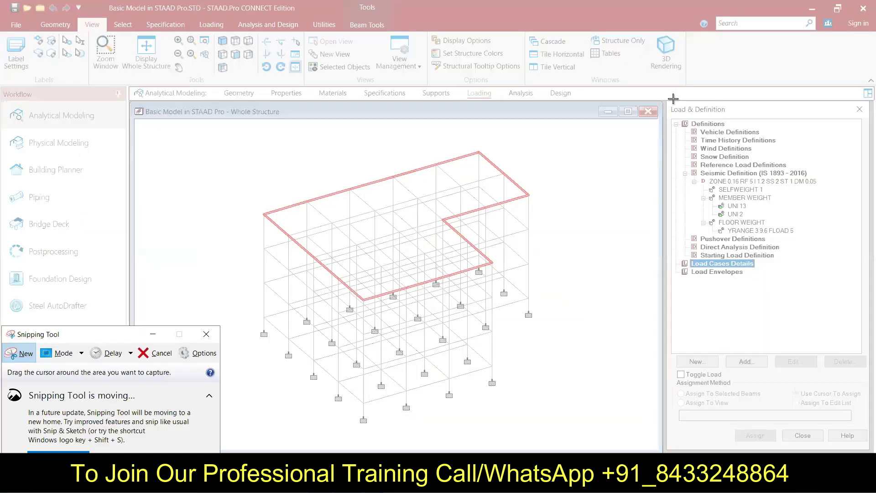
left_click_drag(667, 101, 830, 288)
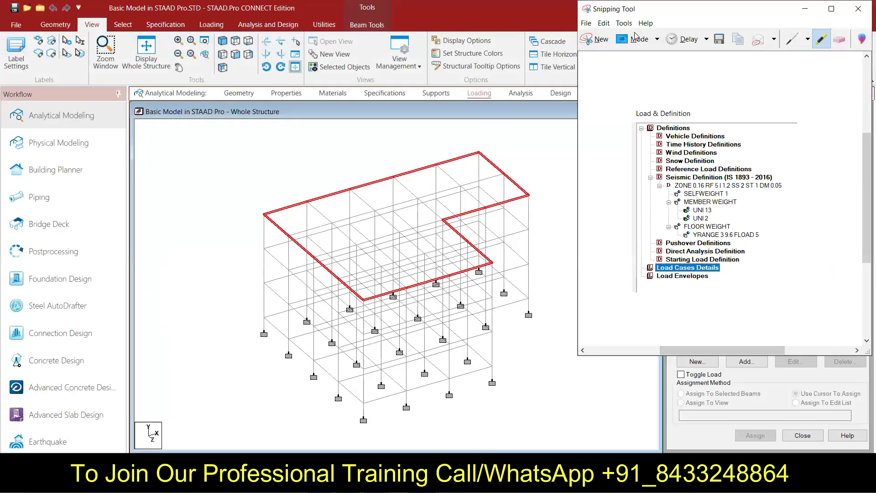
left_click(804, 12)
Step: Paste the tree capture below item 33 in the Google Docs notes and insert an unnumbered blank line below item 34
key("alt+Tab")
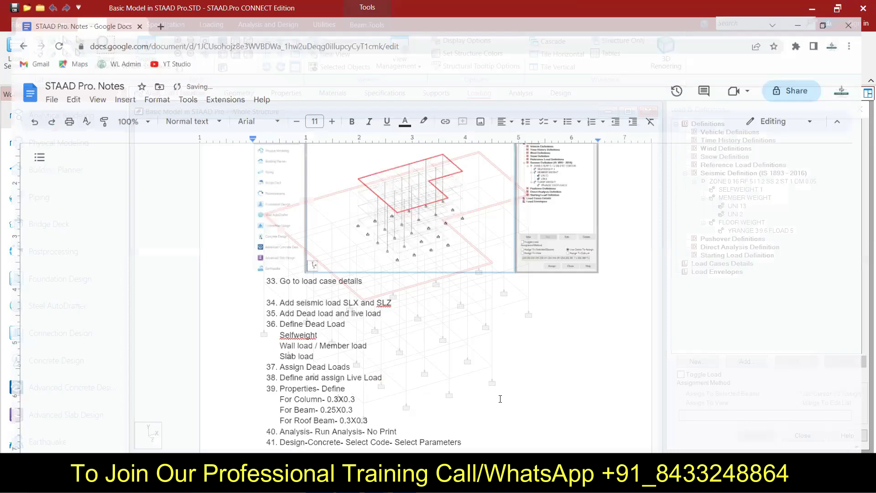
key("ctrl+v")
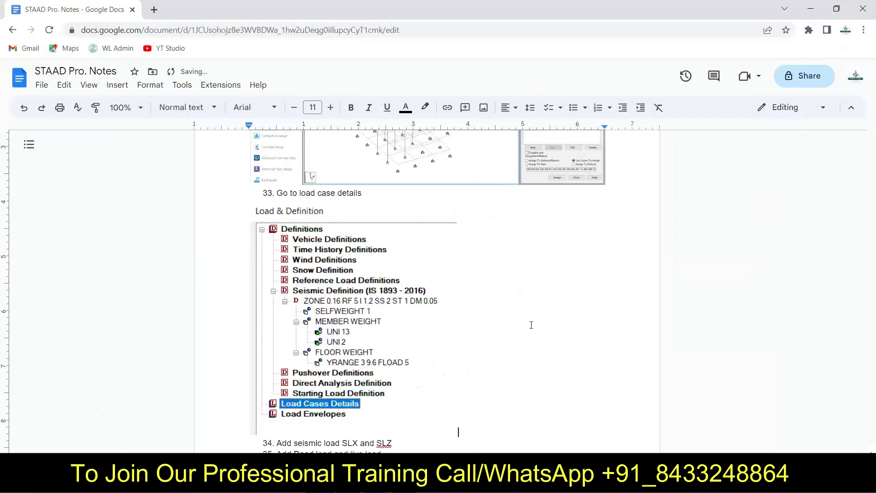
scroll(531, 324, "down", 5)
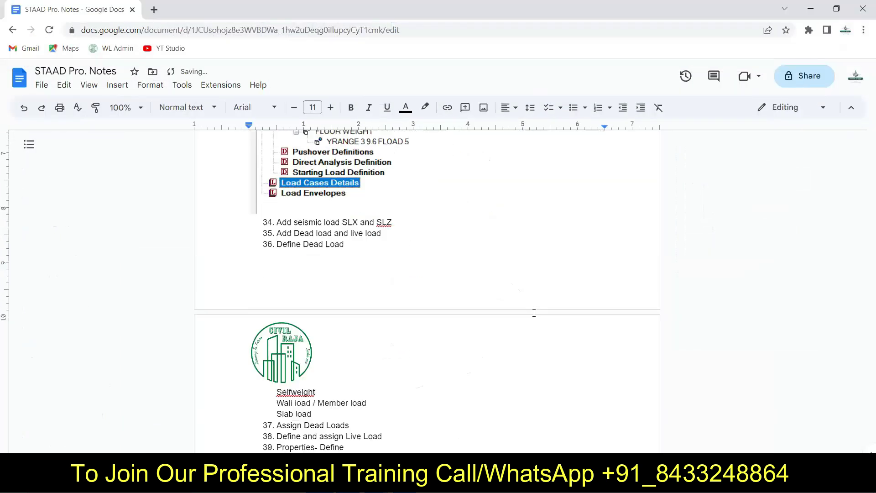
left_click(422, 215)
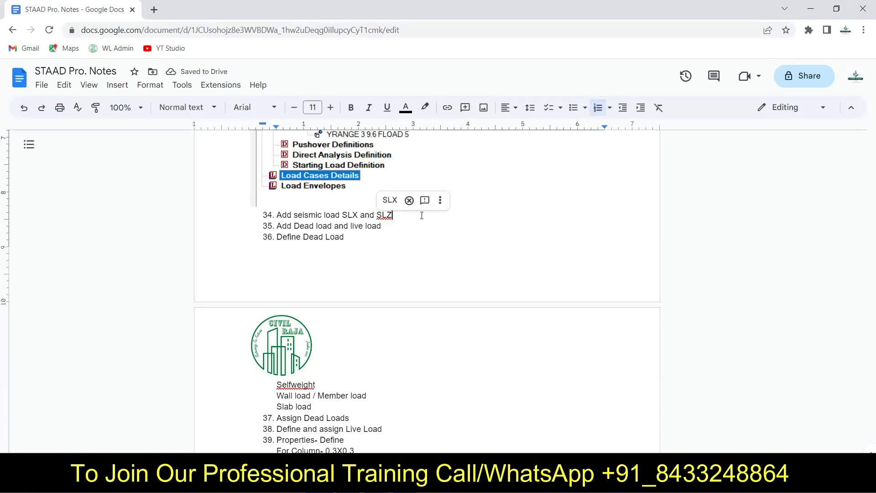
key("Return")
key("Return")
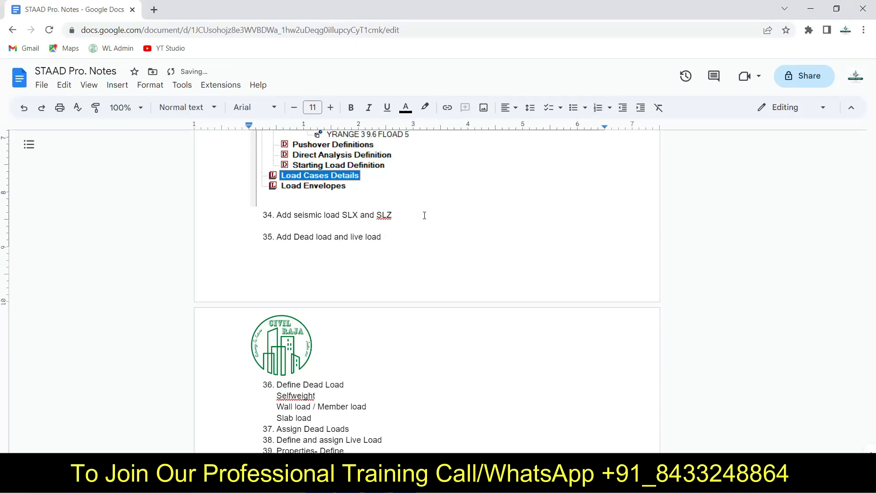
Step: Switch back to STAAD.Pro and add primary load case 1 with loading type Seismic and title SLX
left_click(810, 9)
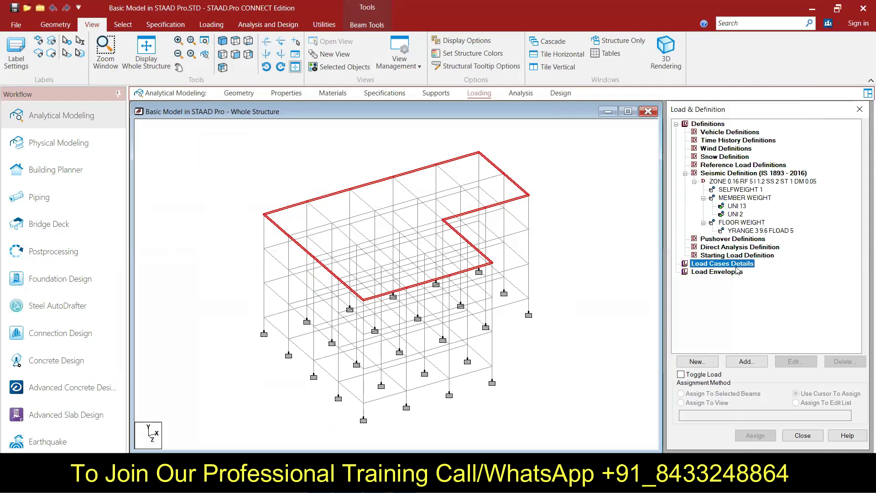
left_click(746, 361)
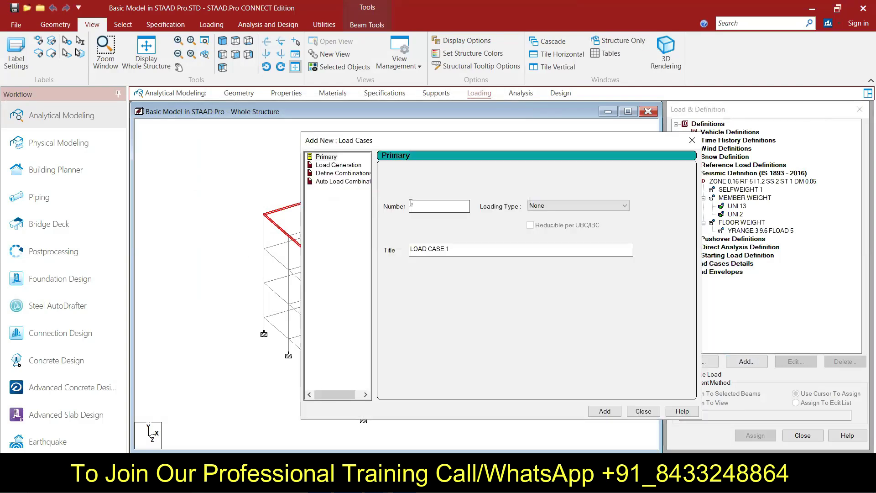
left_click(558, 205)
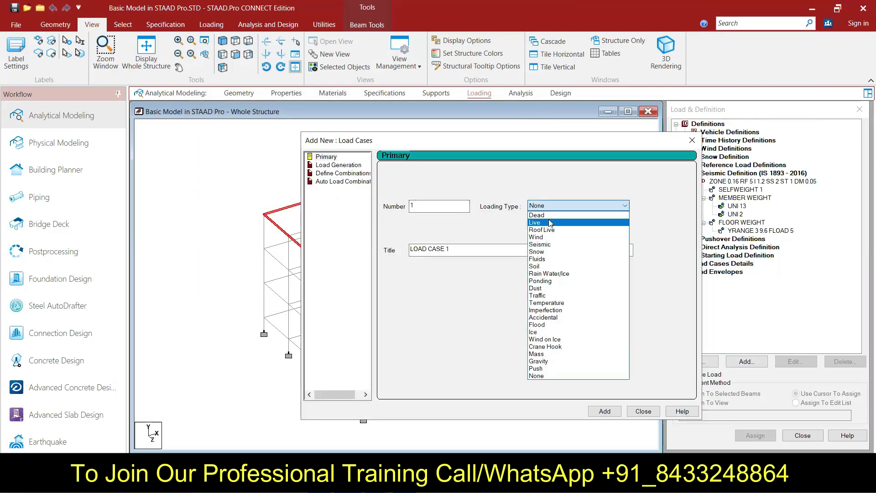
left_click(550, 245)
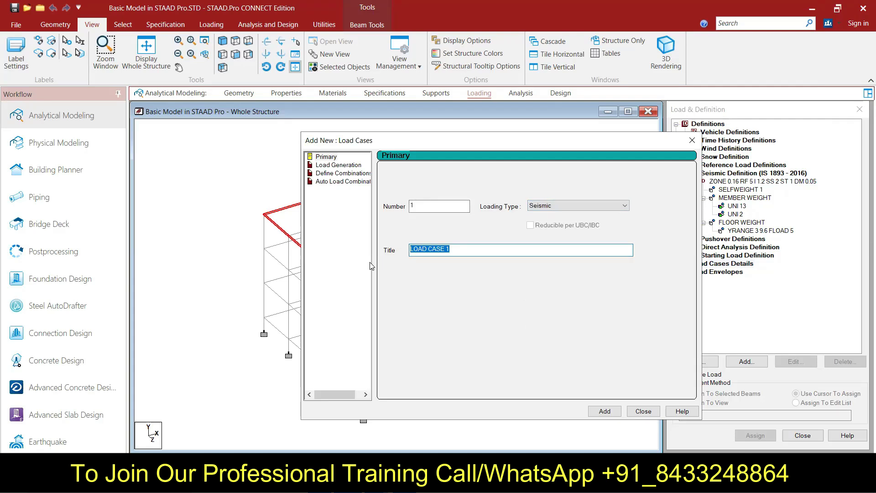
type("SLX")
left_click(604, 411)
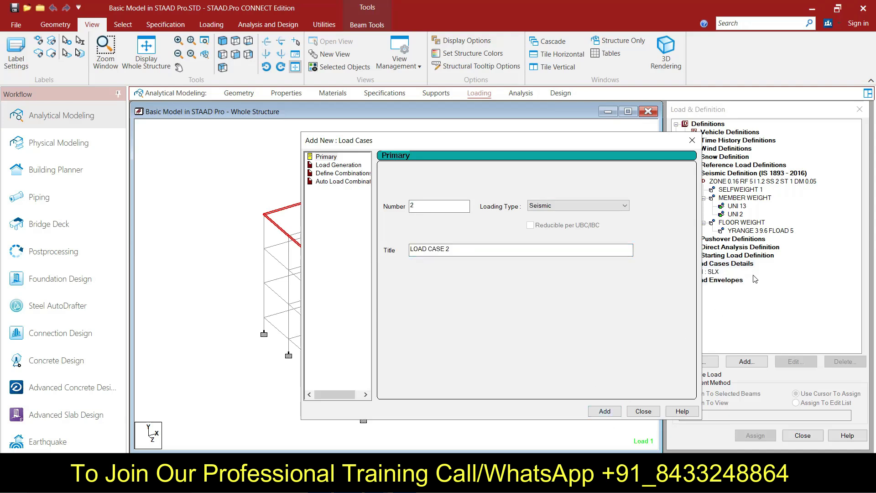
Step: Add primary load case 2 with loading type Seismic and title SLZ
left_click_drag(568, 146, 467, 138)
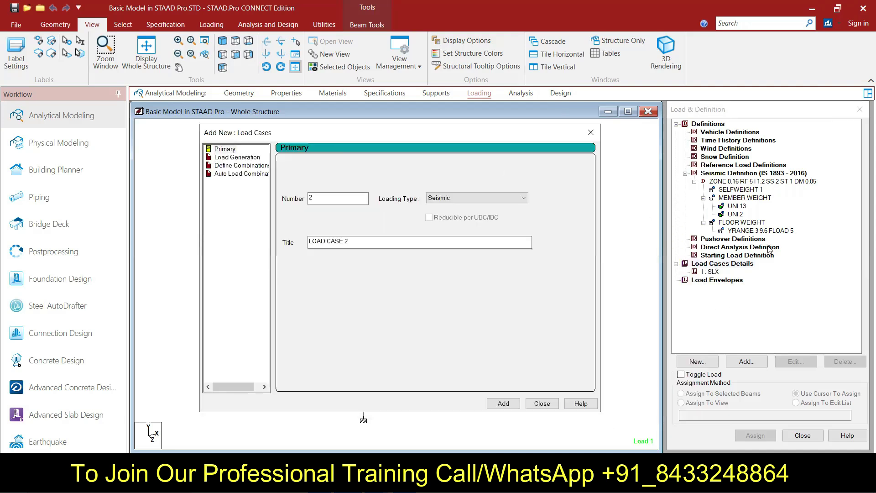
left_click(477, 198)
left_click(456, 205)
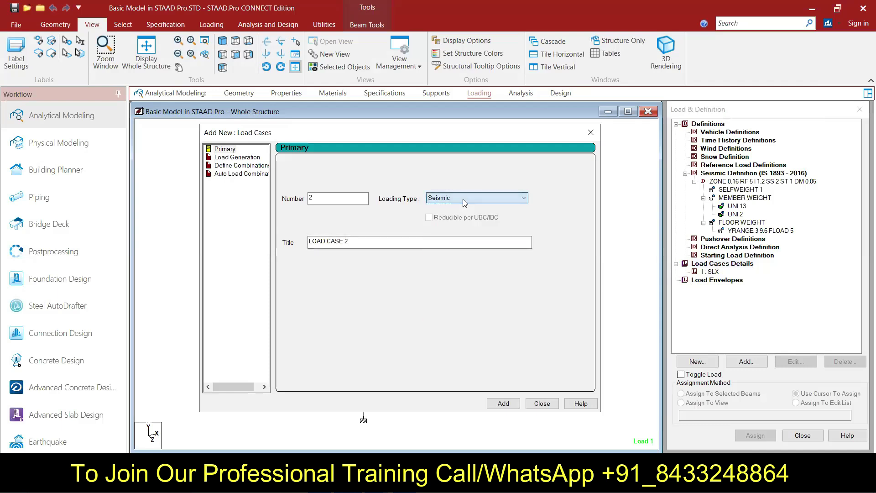
left_click_drag(381, 245, 284, 242)
type("SLZ")
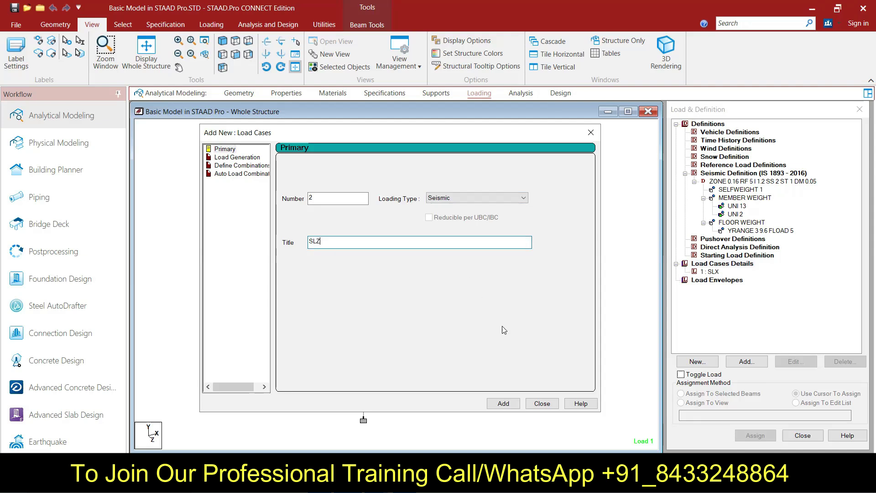
left_click(506, 403)
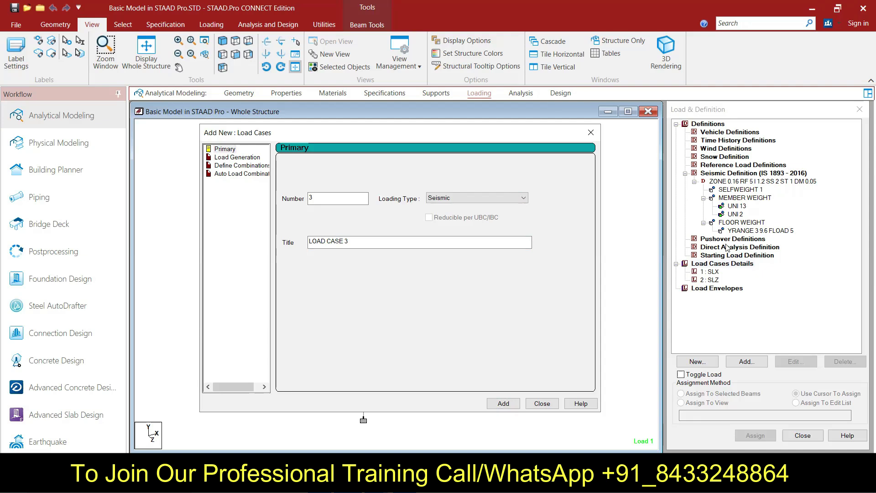
Step: Capture the entire Load & Definition panel listing the SLX and SLZ cases with Snipping Tool
left_click(367, 483)
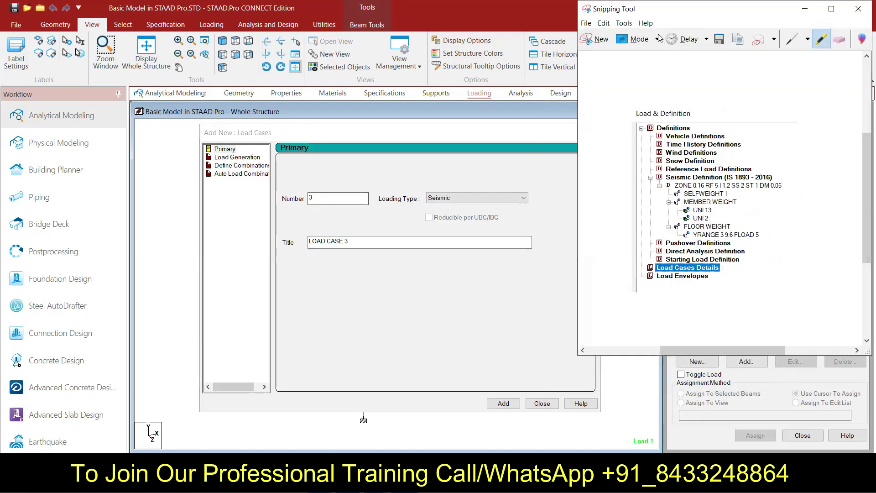
left_click(598, 41)
left_click_drag(669, 103, 873, 443)
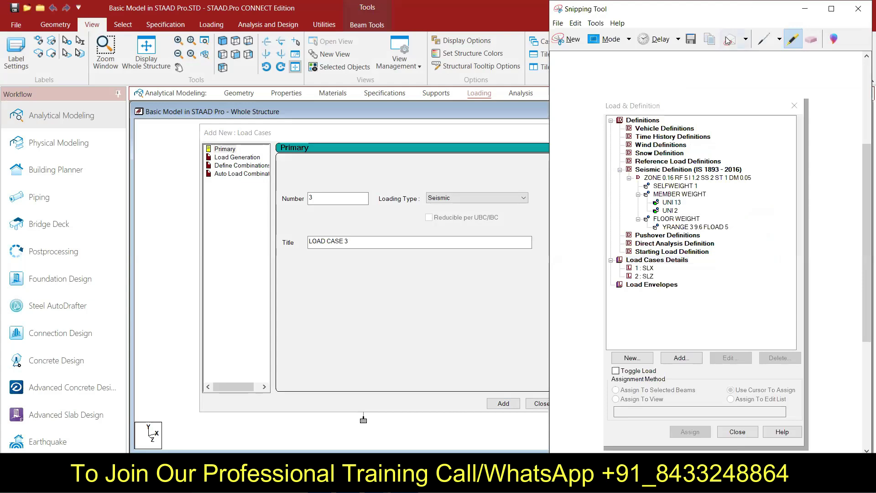
Step: Switch to the Google Docs notes, paste the panel capture below item 34 and insert an unnumbered blank line below item 35
left_click(805, 9)
key("alt+Tab")
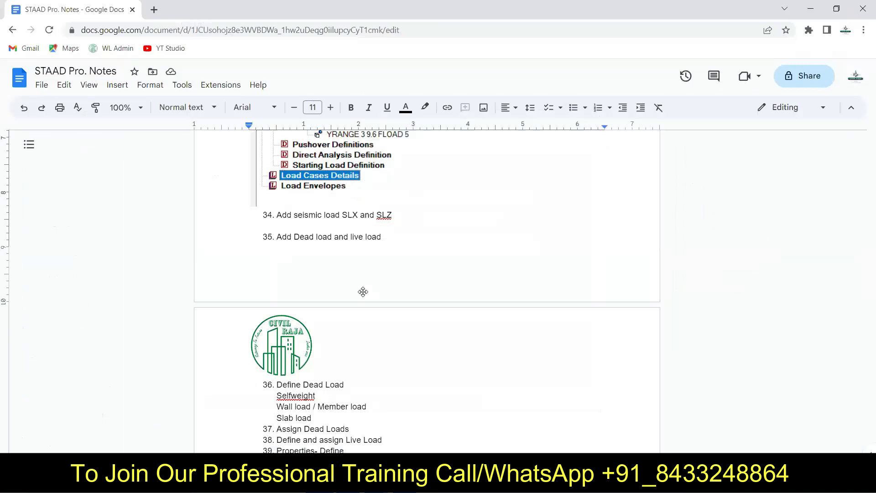
key("ctrl+v")
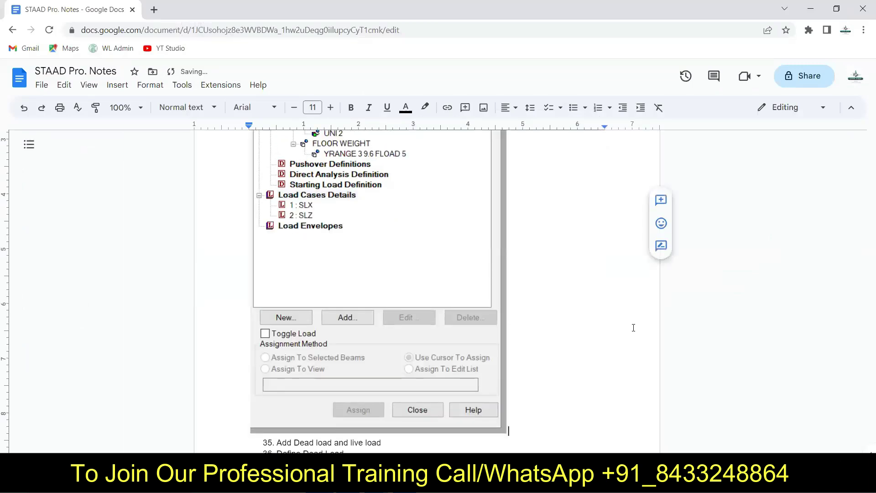
scroll(633, 327, "down", 3)
left_click(406, 276)
key("Return")
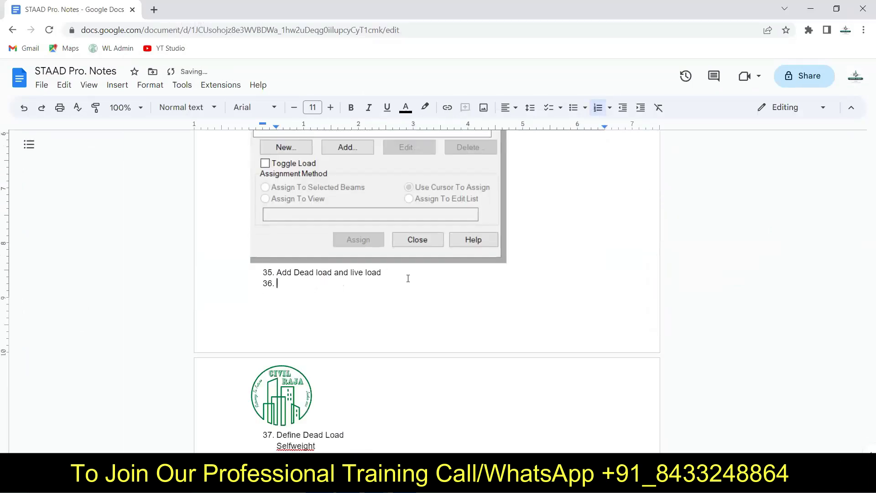
key("Return")
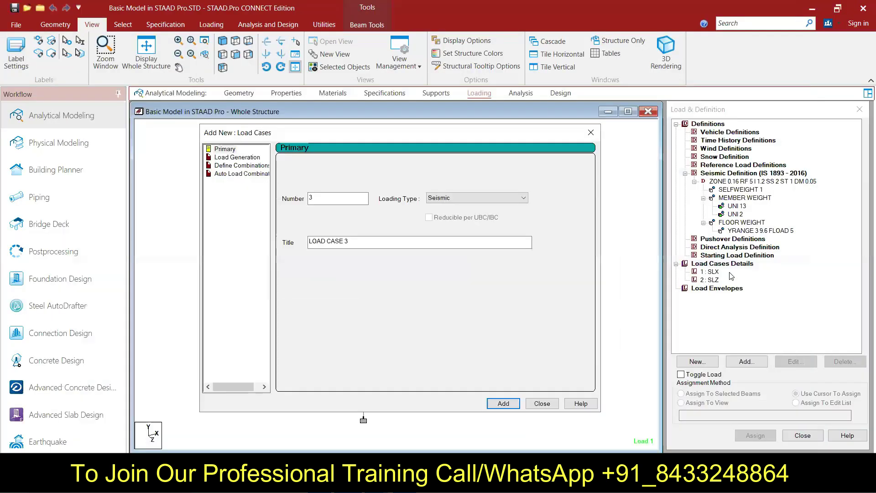
Step: Switch back to STAAD.Pro and add primary load case 3 with loading type Dead and title DL
left_click(729, 264)
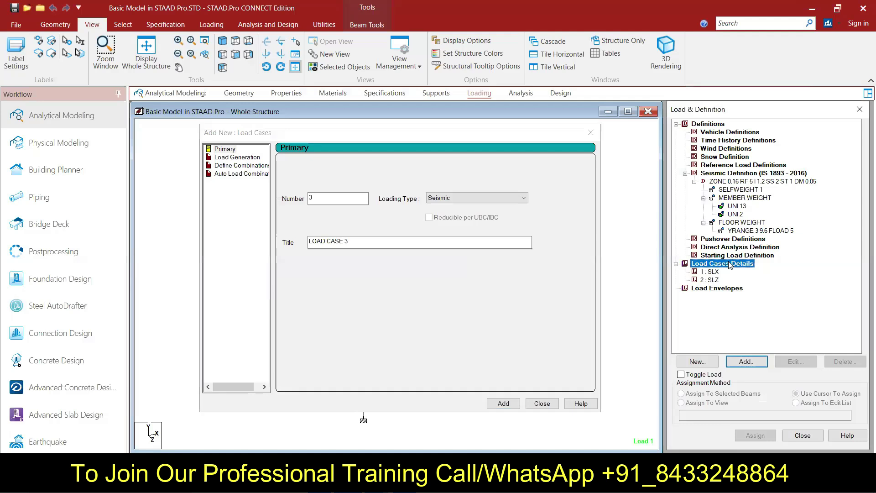
left_click(372, 141)
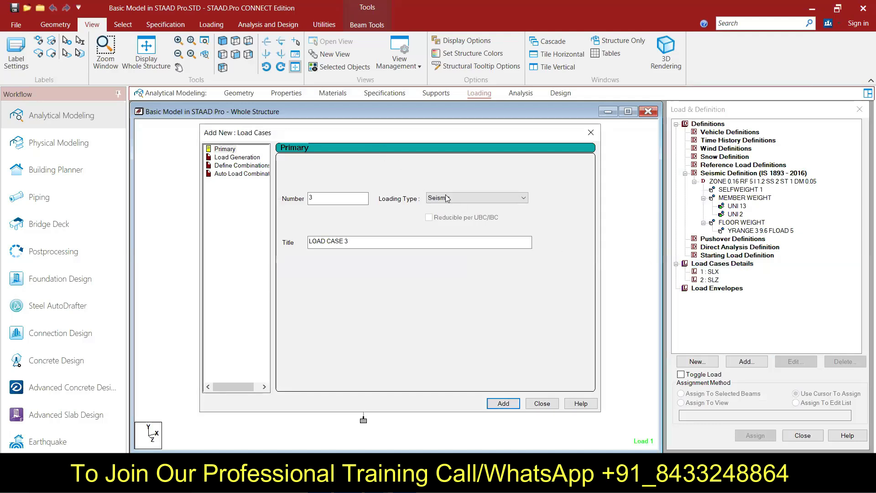
left_click(477, 198)
left_click(456, 208)
left_click_drag(409, 246, 308, 241)
type("DL")
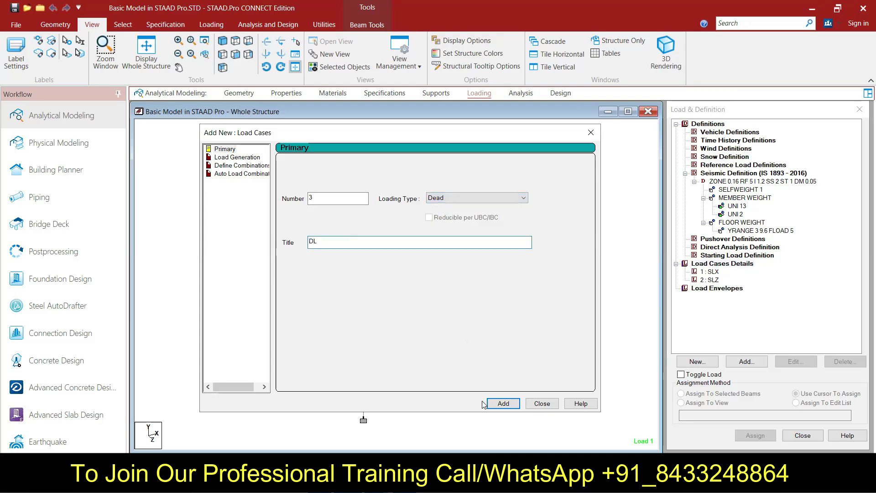
left_click(503, 403)
Step: Add primary load case 4 with loading type Dead and title LL
left_click_drag(360, 242, 271, 237)
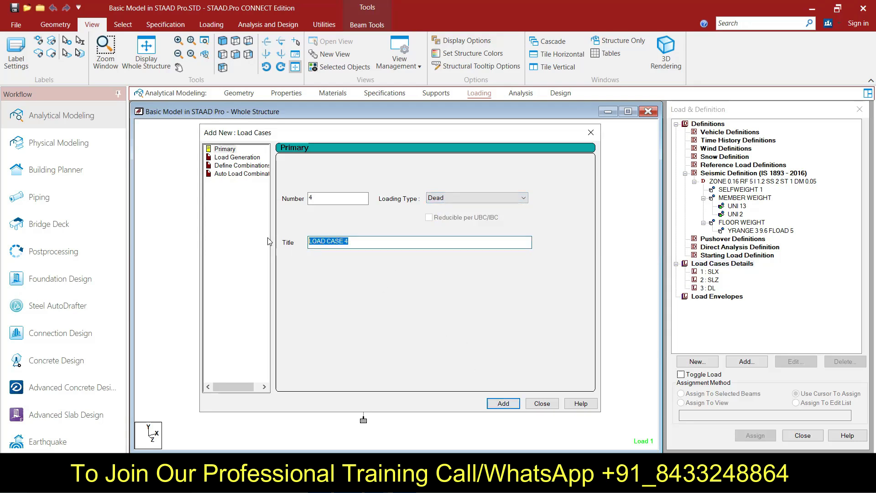
type("LL")
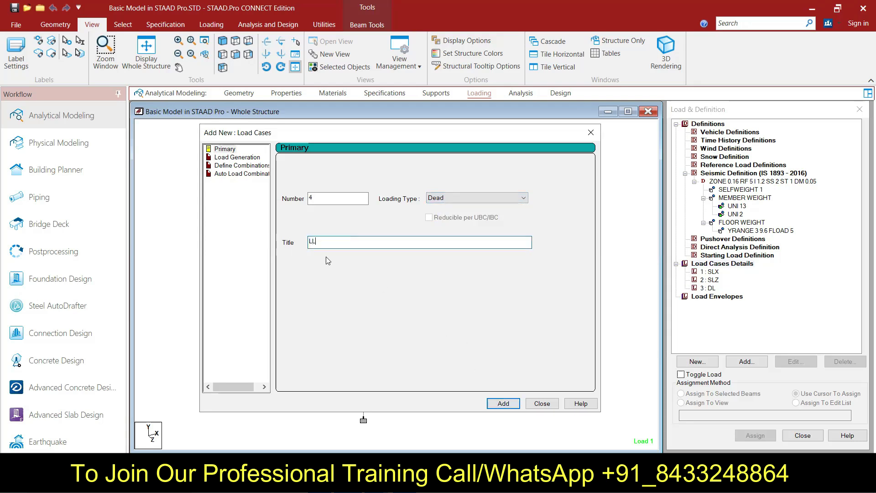
left_click(502, 404)
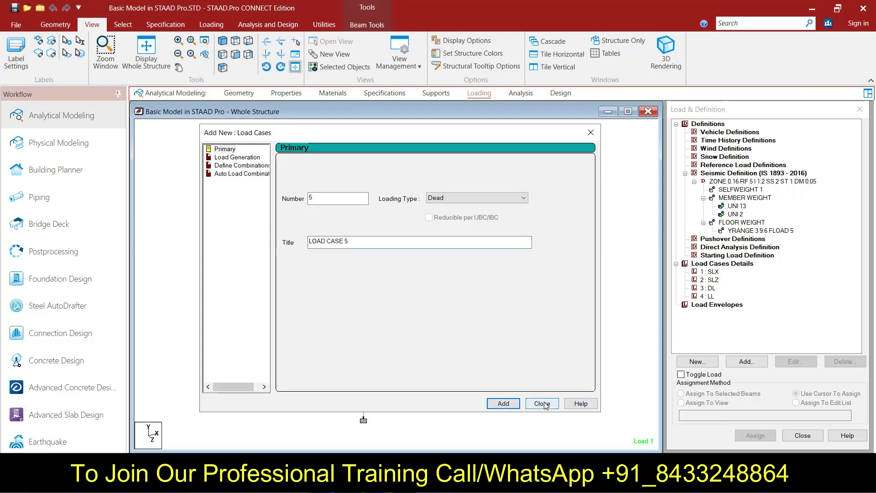
left_click(247, 158)
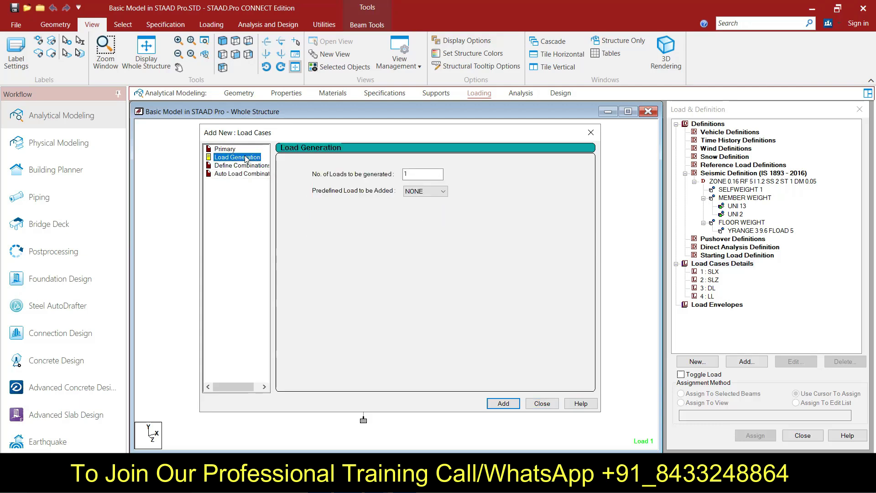
left_click(427, 193)
left_click(429, 193)
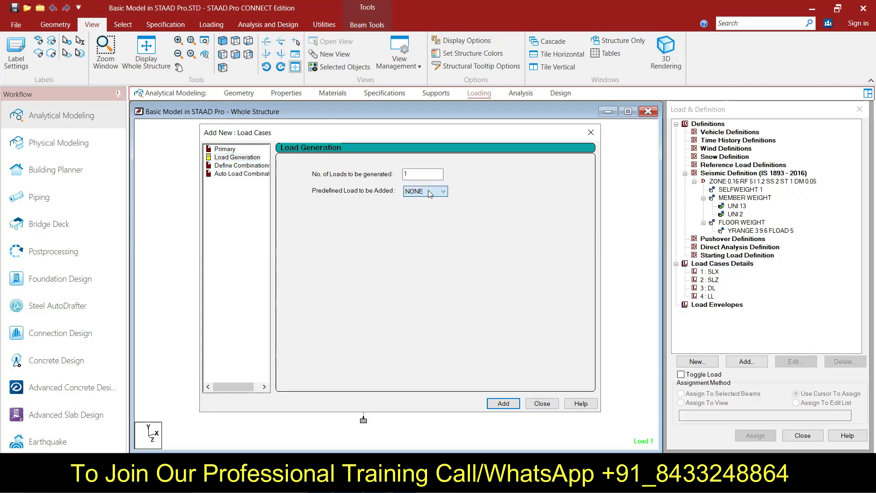
left_click(231, 166)
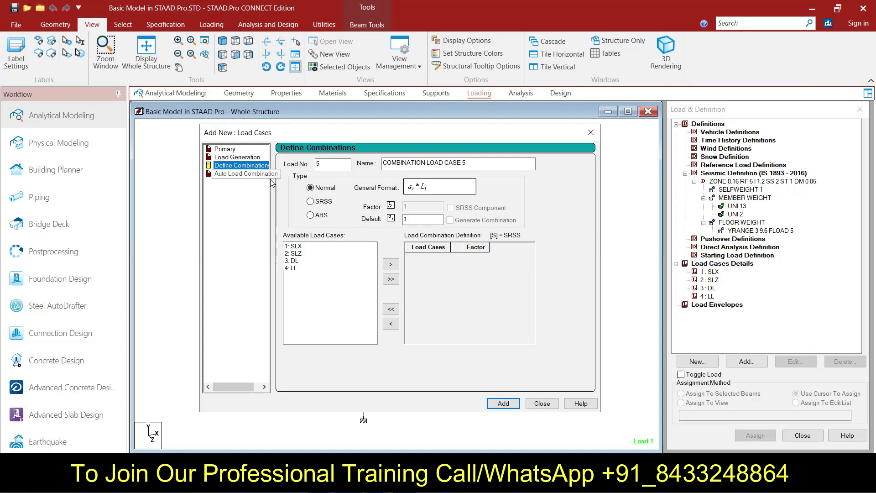
Step: Generate automatic load combinations with code IS:456/IS:800, category IS456:2000 Table18 and starting combination number 5
left_click(226, 176)
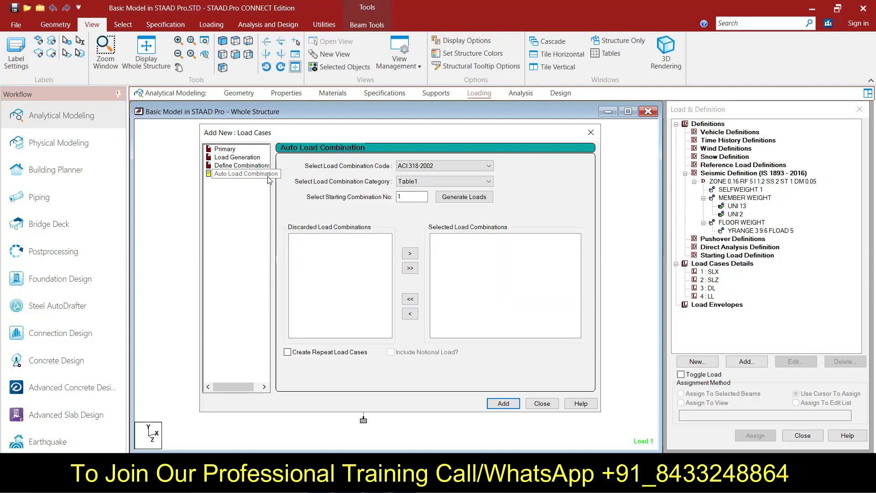
left_click(457, 166)
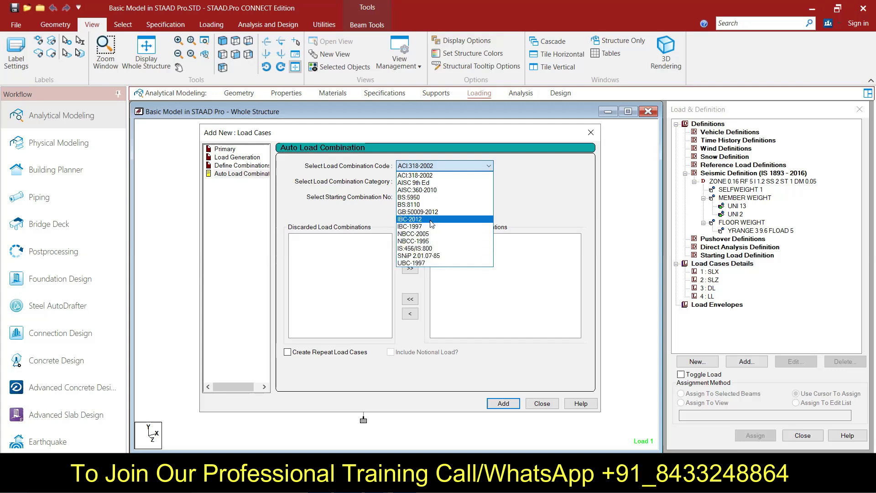
left_click(436, 250)
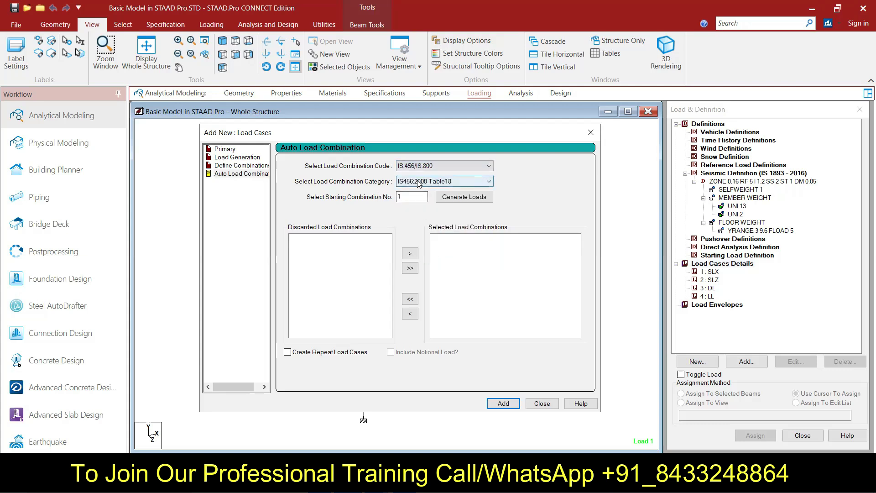
left_click(432, 181)
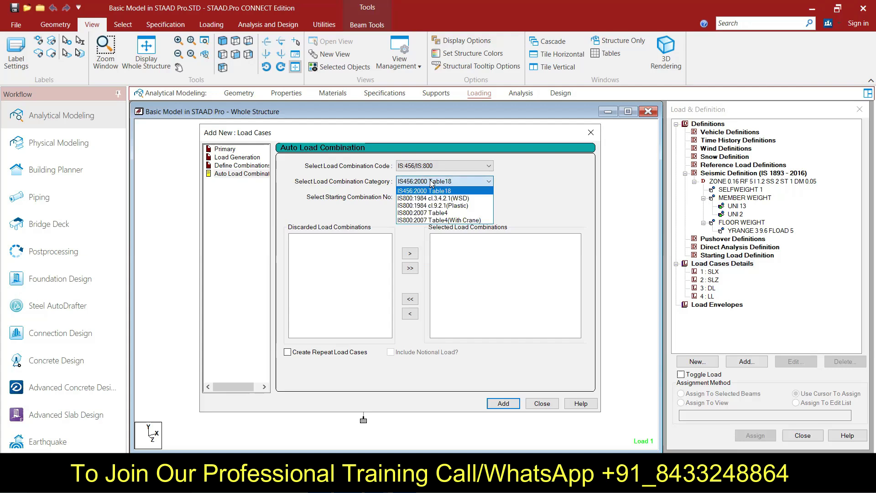
left_click(431, 191)
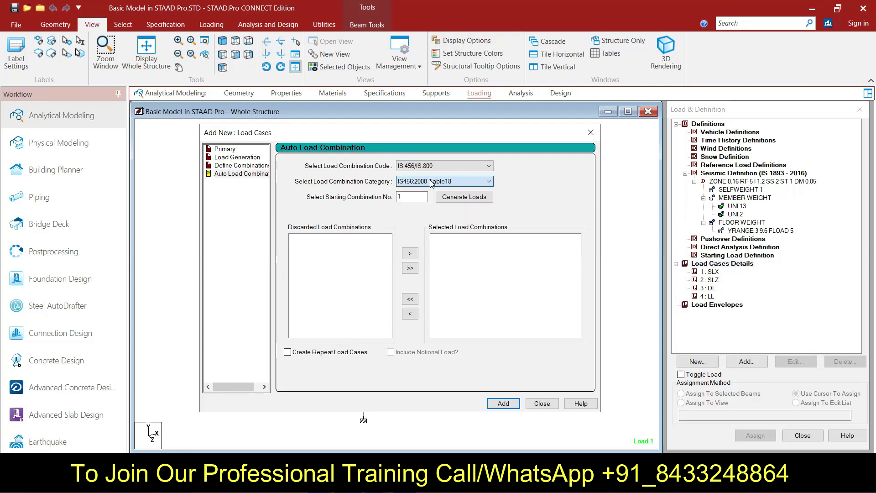
left_click(400, 197)
type("5")
left_click(456, 196)
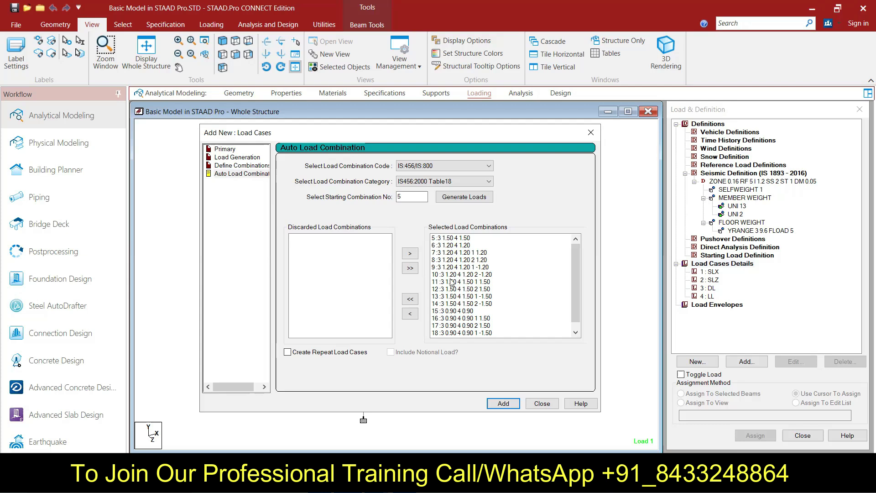
scroll(485, 319, "down", 1)
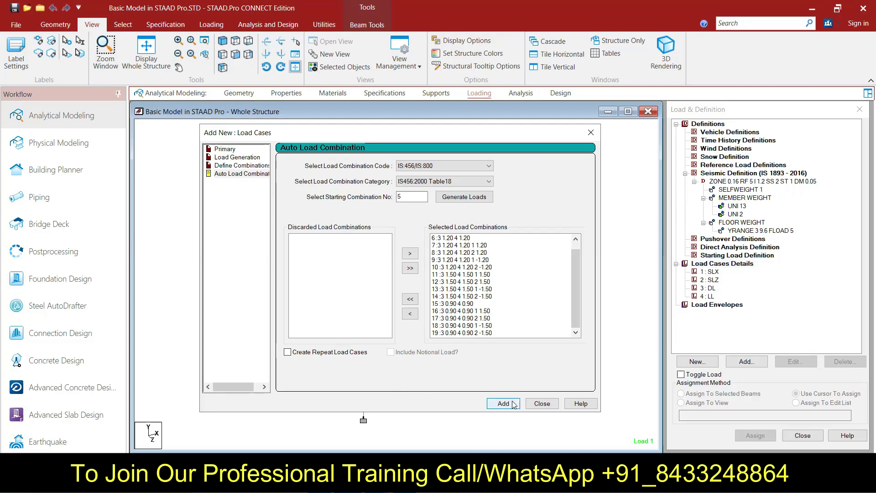
left_click(474, 196)
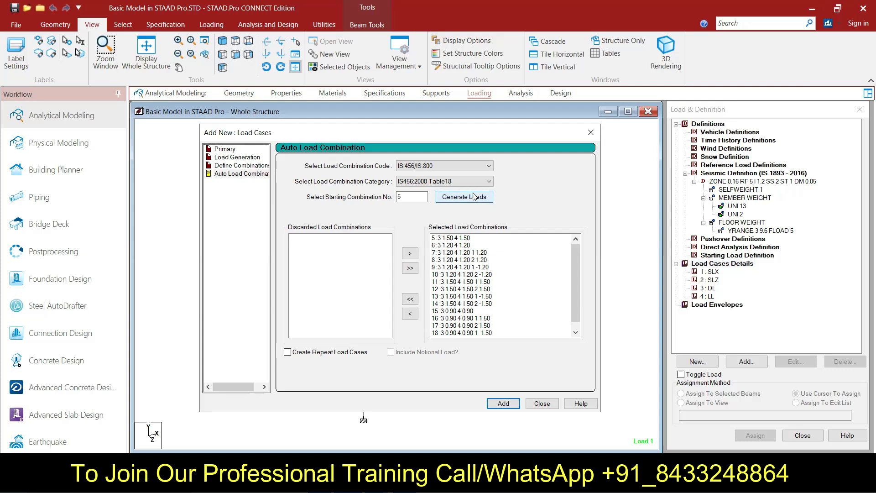
Step: Check the selected load combinations and add all of them to the load cases
left_click(437, 182)
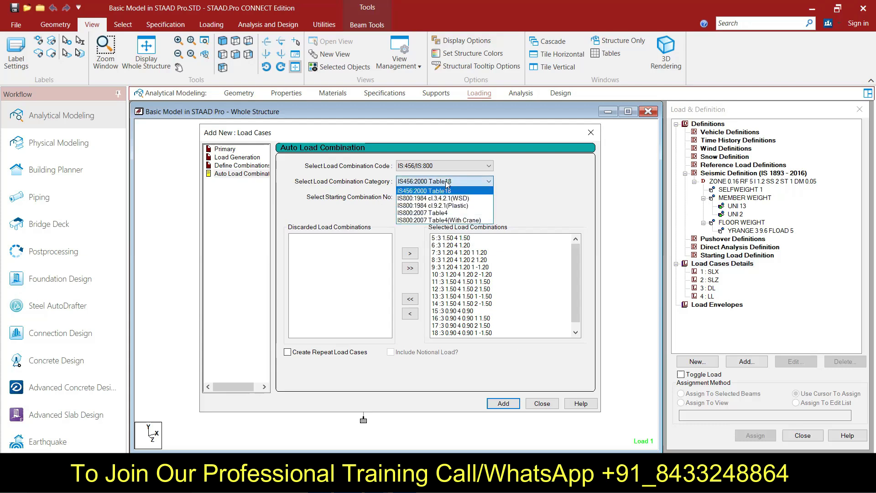
left_click(446, 182)
scroll(577, 313, "down", 1)
scroll(576, 315, "up", 1)
scroll(550, 314, "up", 1)
scroll(504, 294, "down", 1)
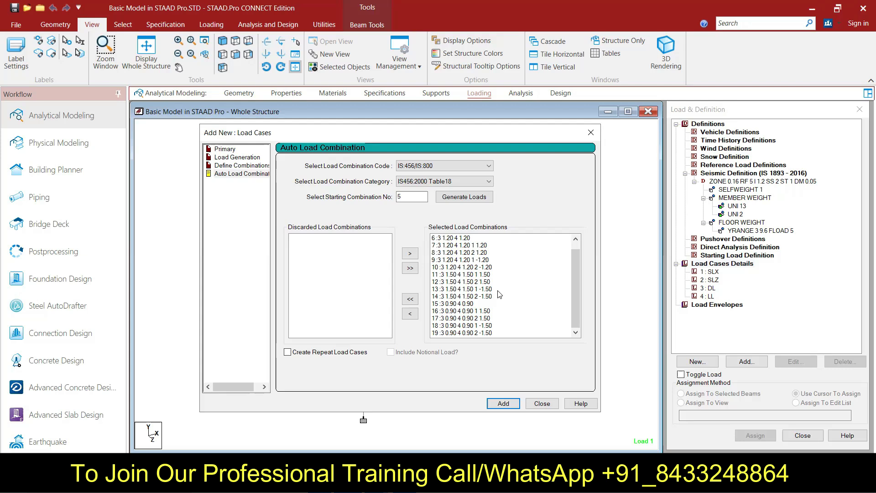
scroll(499, 295, "up", 1)
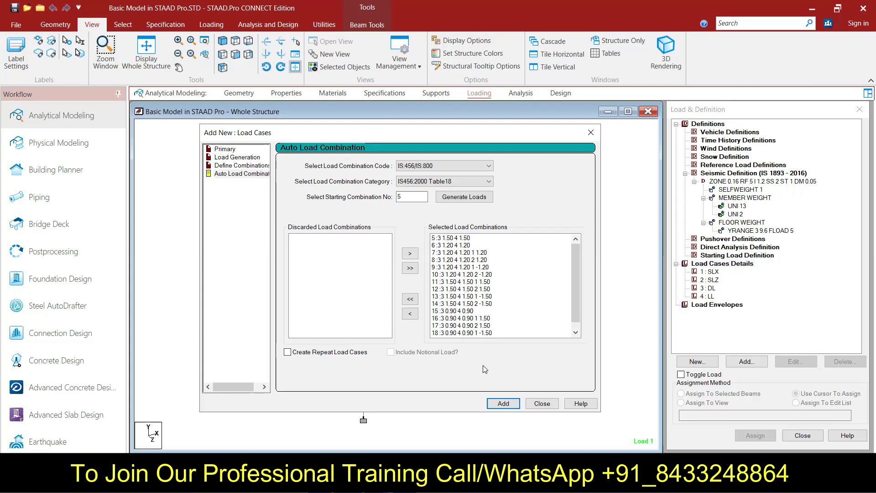
left_click(504, 404)
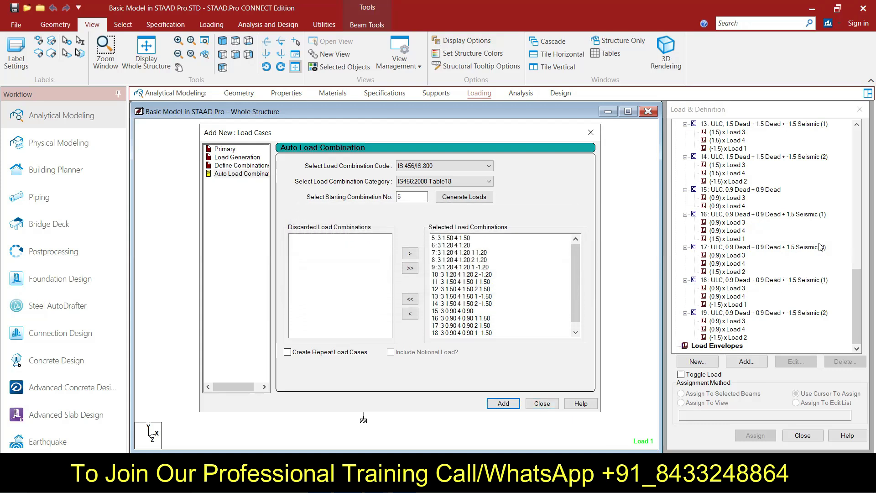
scroll(789, 265, "up", 5)
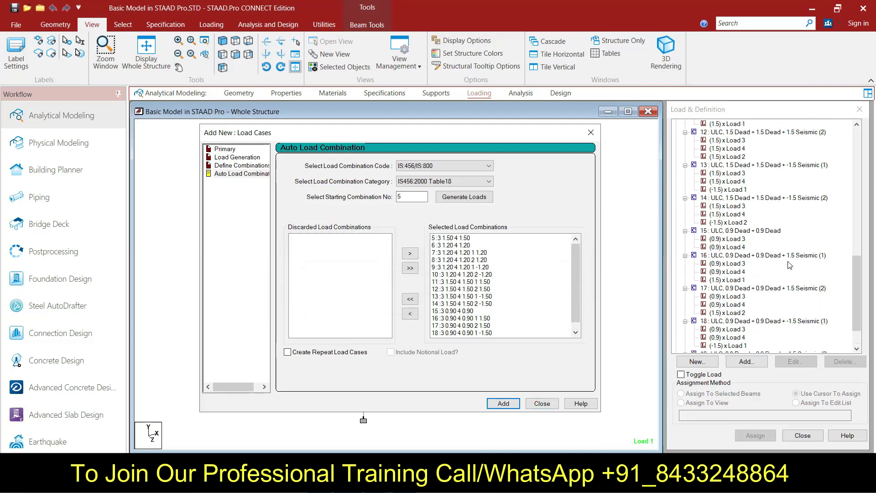
scroll(790, 265, "up", 7)
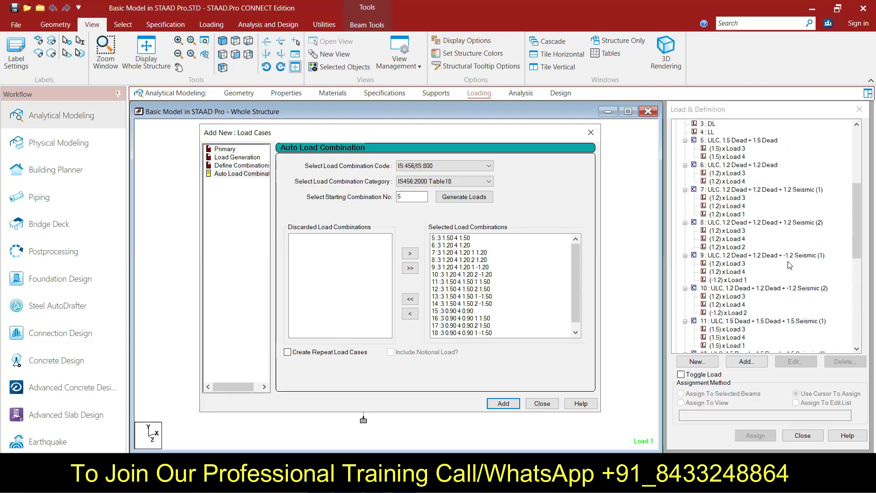
scroll(789, 265, "down", 10)
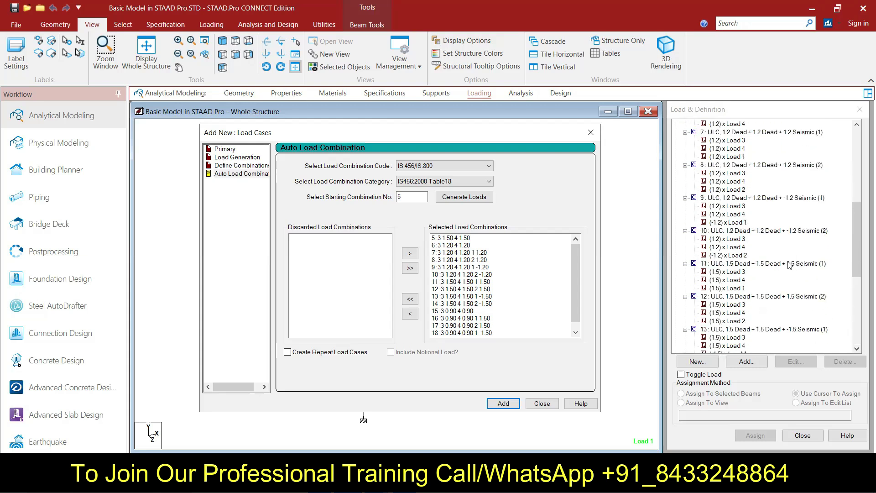
scroll(789, 265, "down", 2)
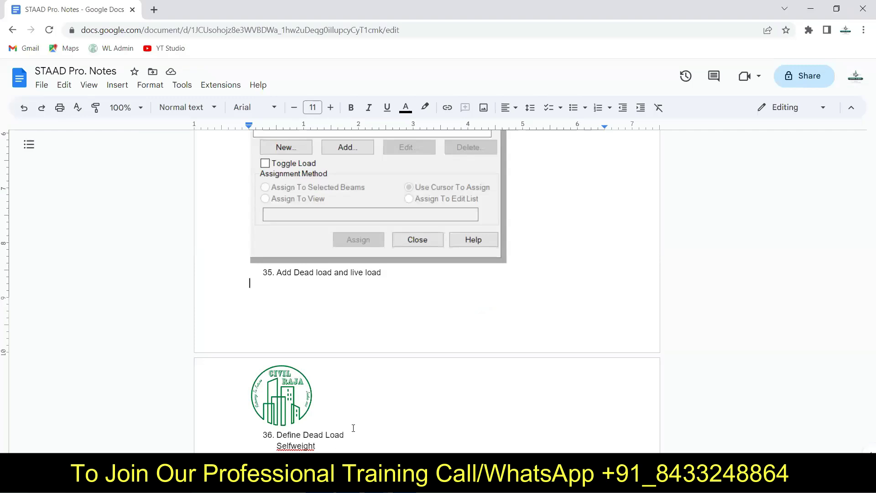
Step: Look over items 36 to 41 in the Google Docs notes, then minimise the notes and close the Realtek Audio Console
scroll(414, 311, "down", 3)
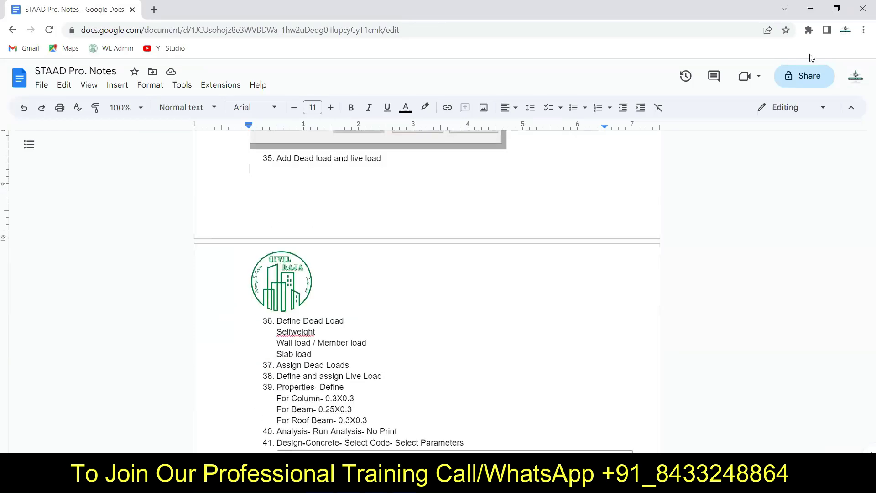
left_click(810, 8)
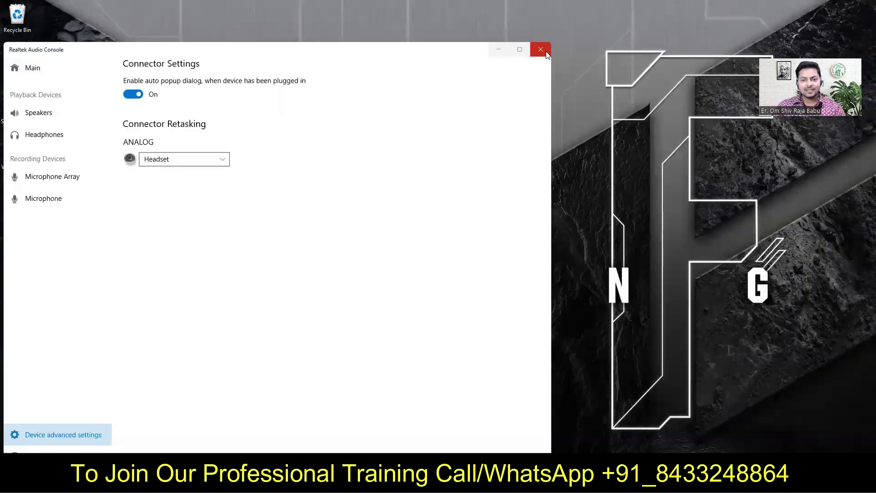
left_click(537, 54)
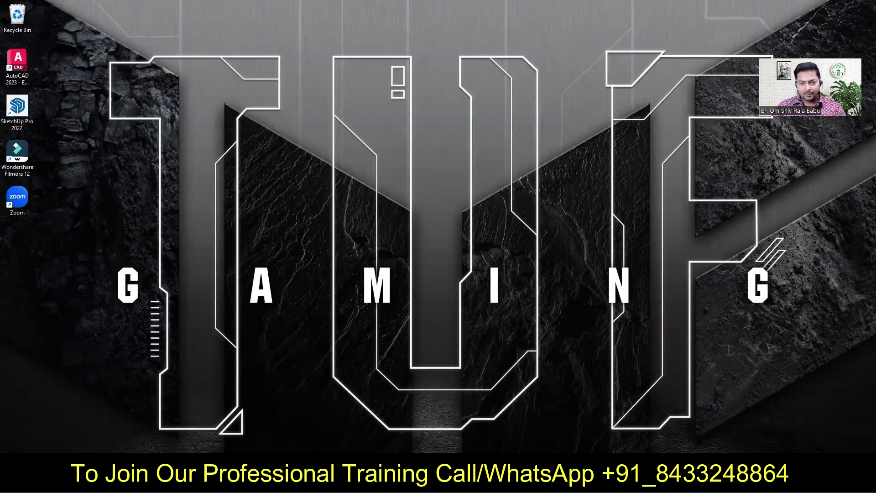
Step: Switch to the Structural Design syllabus PDF and review its course content table, including the Study of IS Codes entry
key("alt+Tab")
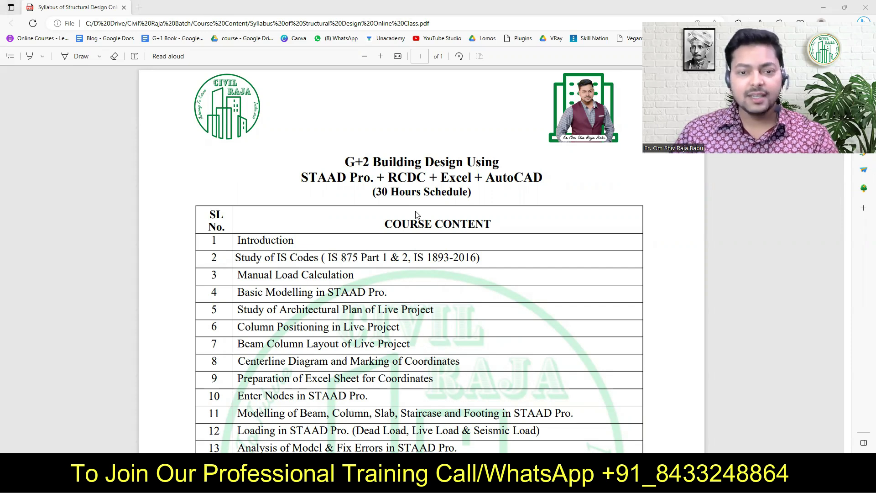
scroll(416, 215, "down", 2)
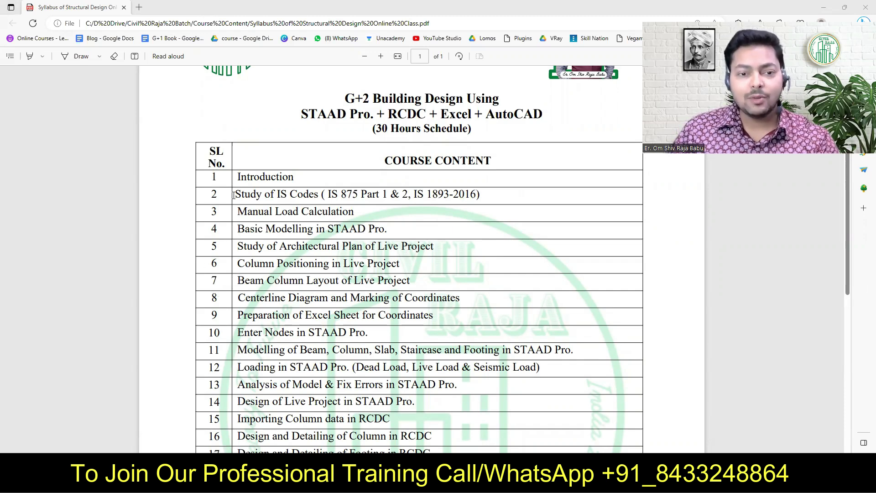
left_click_drag(234, 195, 311, 196)
left_click(307, 195)
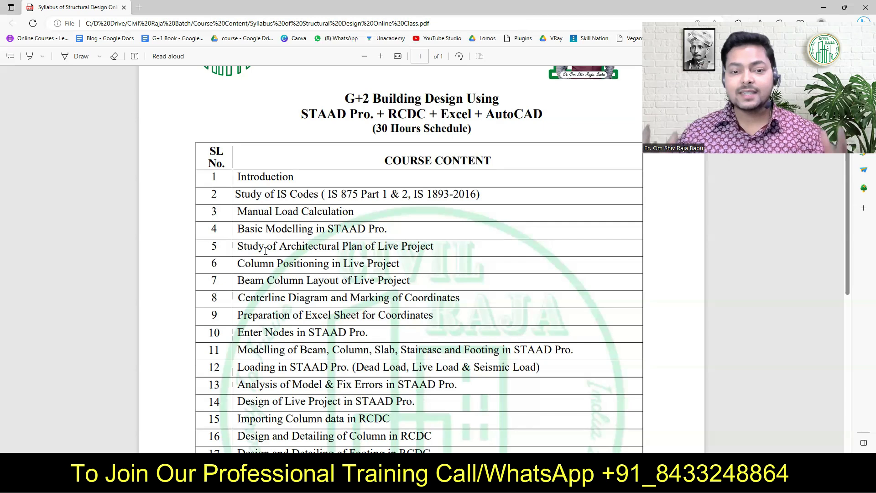
Step: Read through the rest of the syllabus course content table and the Benefits and Course Fee sections below it
scroll(339, 274, "down", 3)
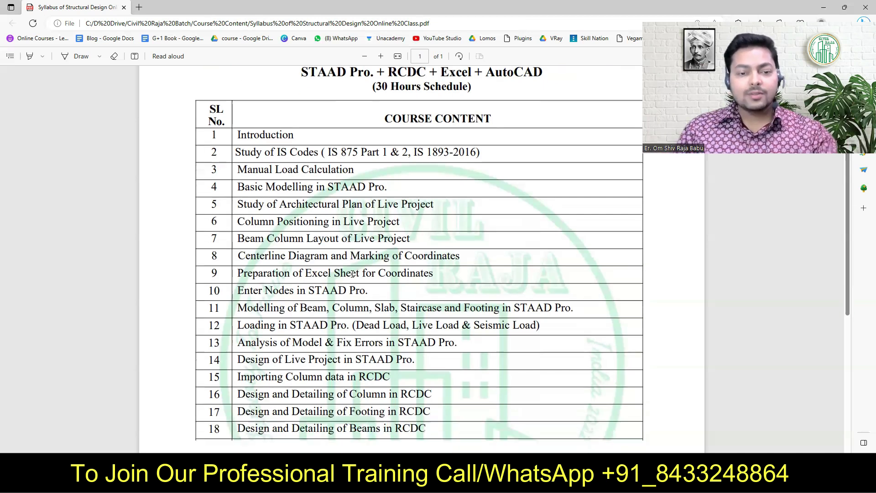
scroll(352, 274, "down", 1)
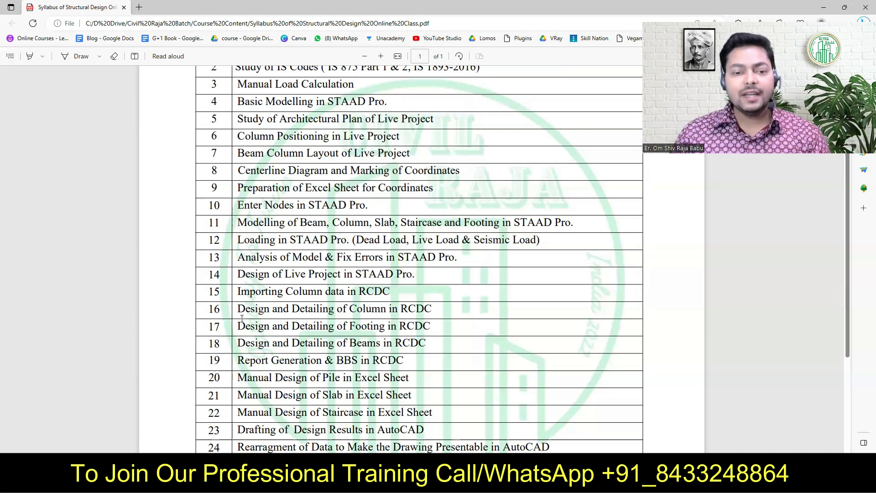
scroll(242, 318, "down", 1)
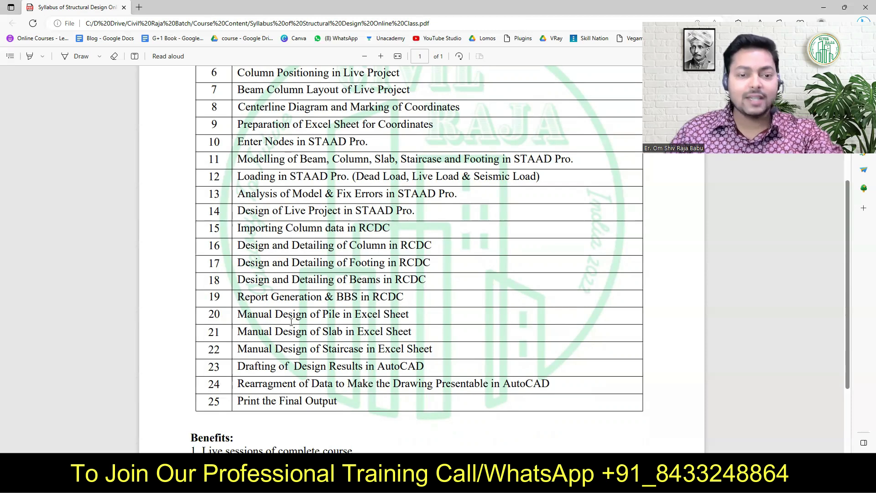
left_click_drag(347, 321, 335, 355)
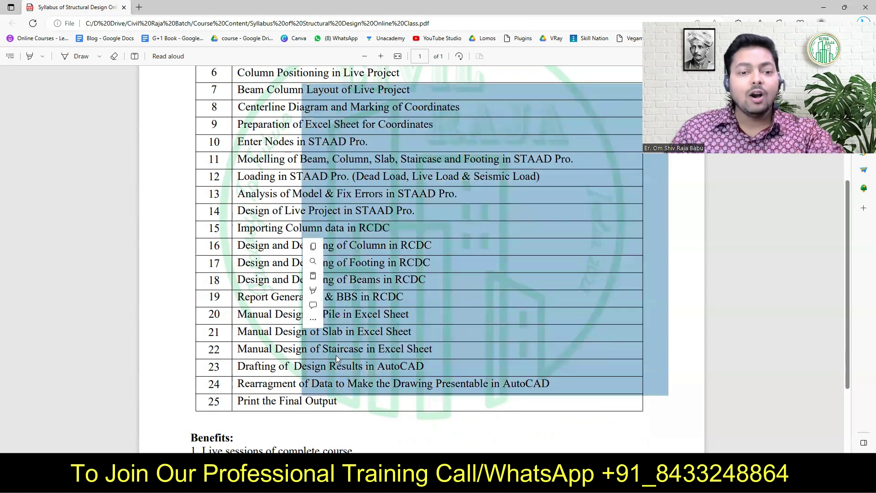
left_click(310, 359)
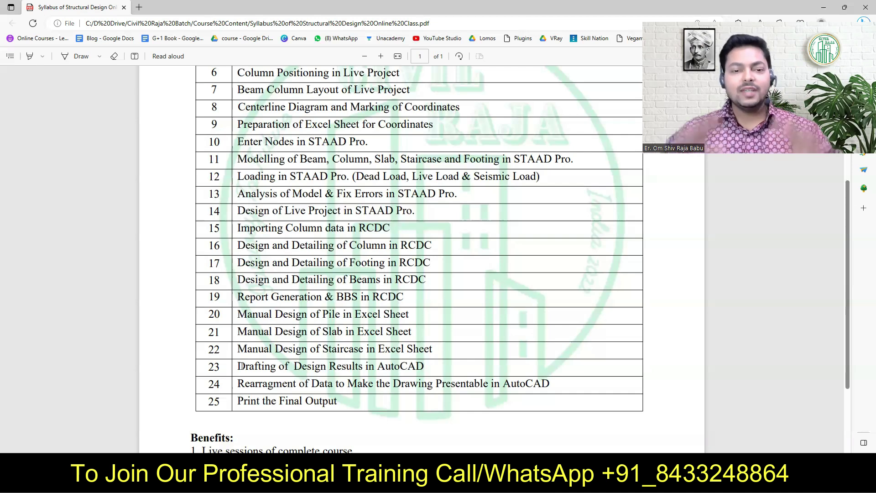
scroll(377, 231, "down", 3)
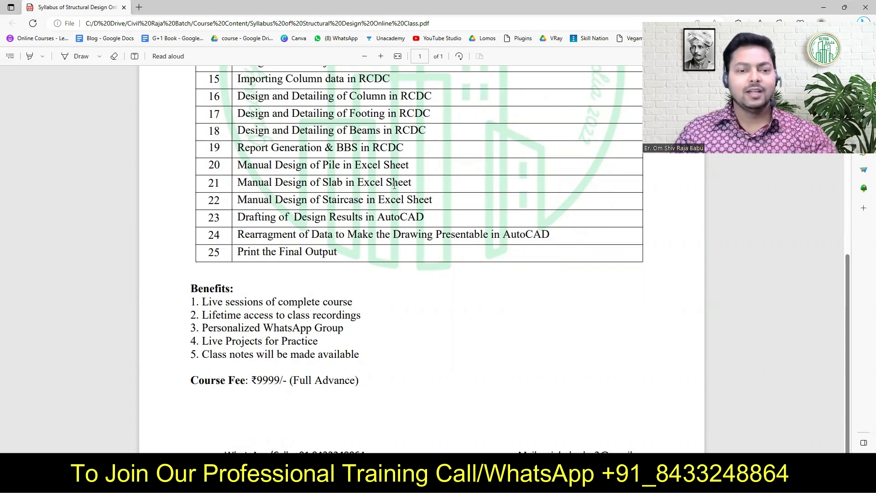
left_click_drag(201, 299, 283, 300)
left_click(305, 375)
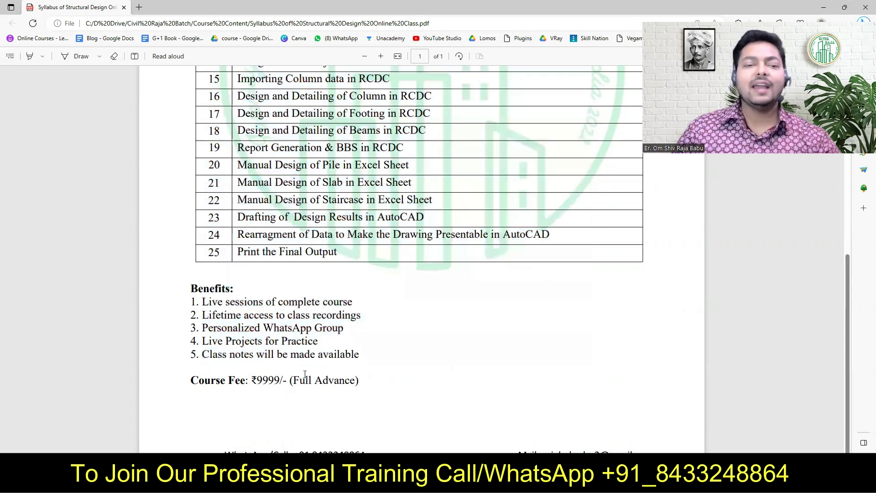
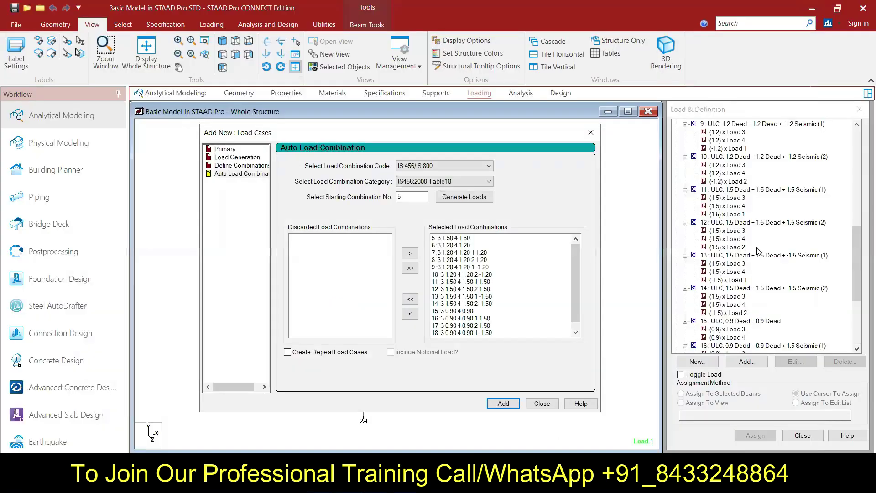
Step: Capture the STAAD.Pro screen showing the Auto Load Combination dialog and load case list with Snipping Tool, and paste it below item 35 in the Google Docs notes
scroll(757, 251, "up", 9)
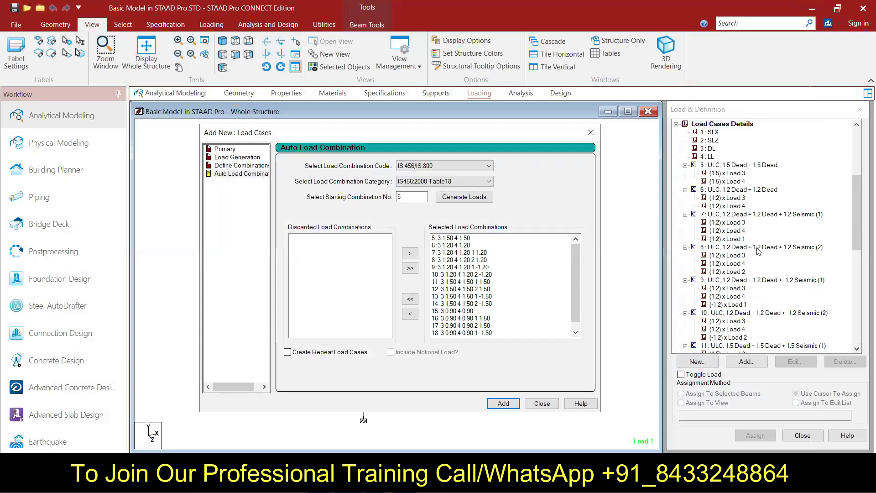
scroll(757, 251, "down", 2)
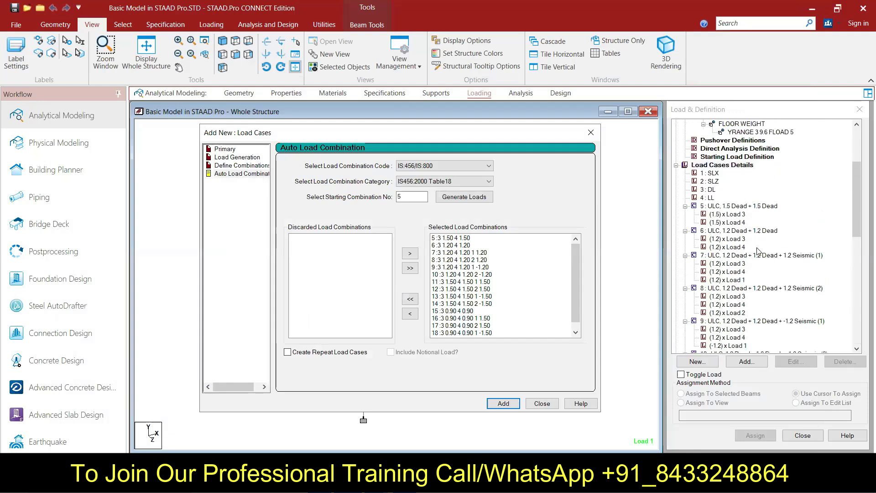
scroll(757, 251, "down", 1)
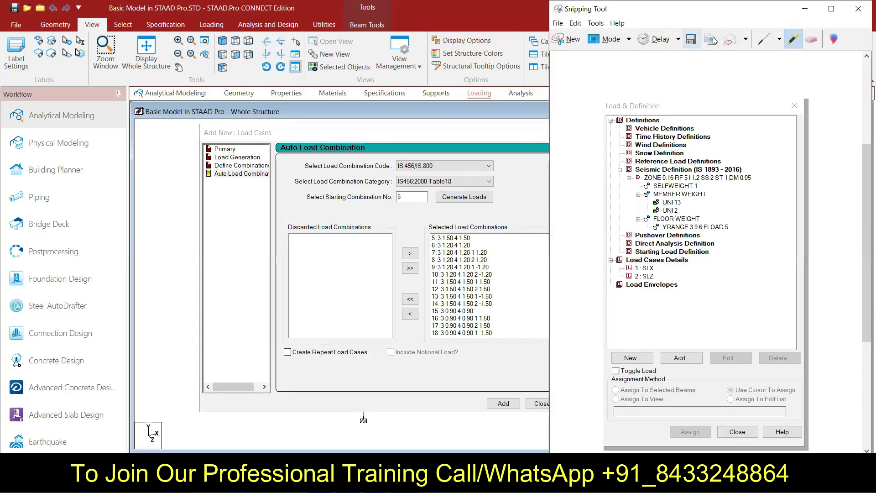
left_click(568, 39)
key("Escape")
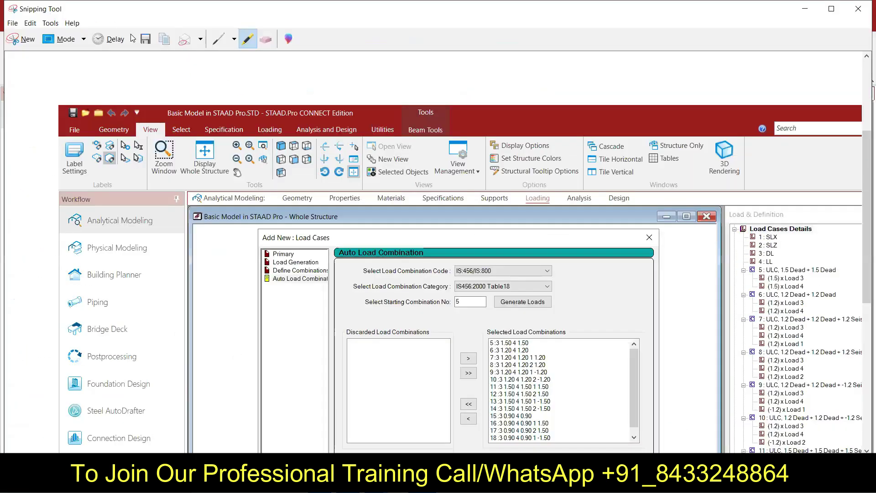
left_click(804, 9)
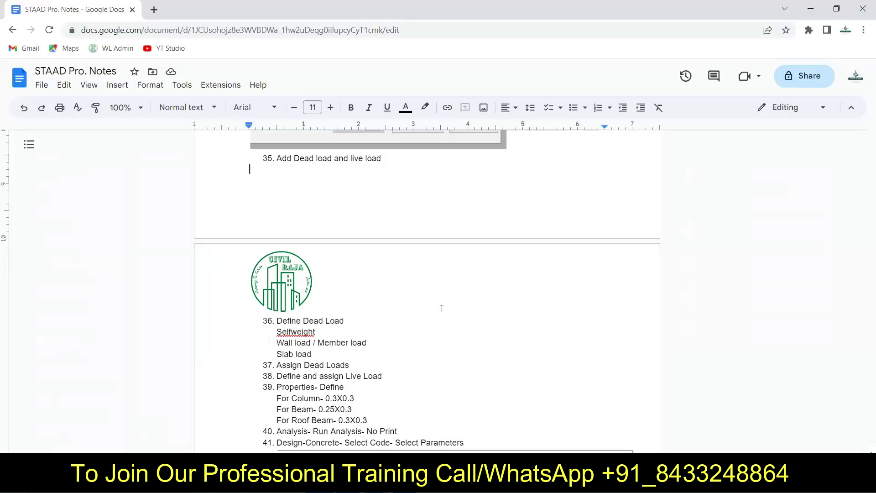
key("ctrl+v")
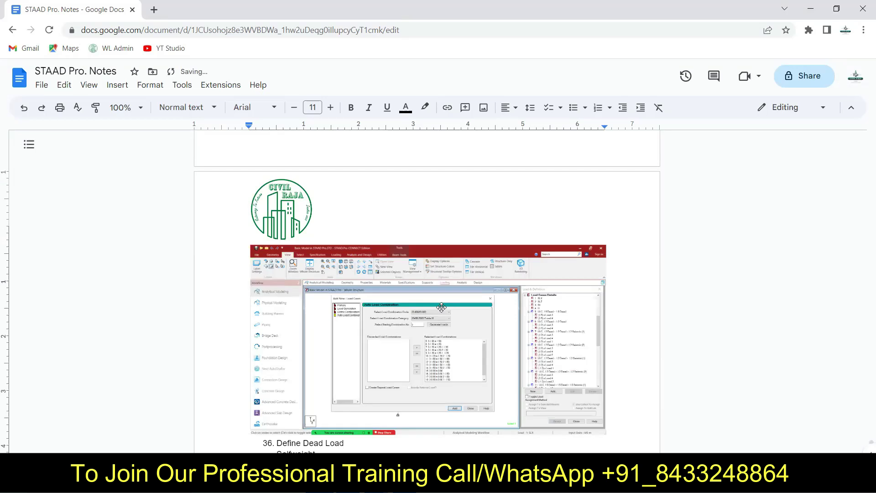
Step: Append "(Load Combination can be avoided in STAAD Pro. as we are going to use it in RCDC)" to item 35 of the notes
scroll(480, 302, "up", 6)
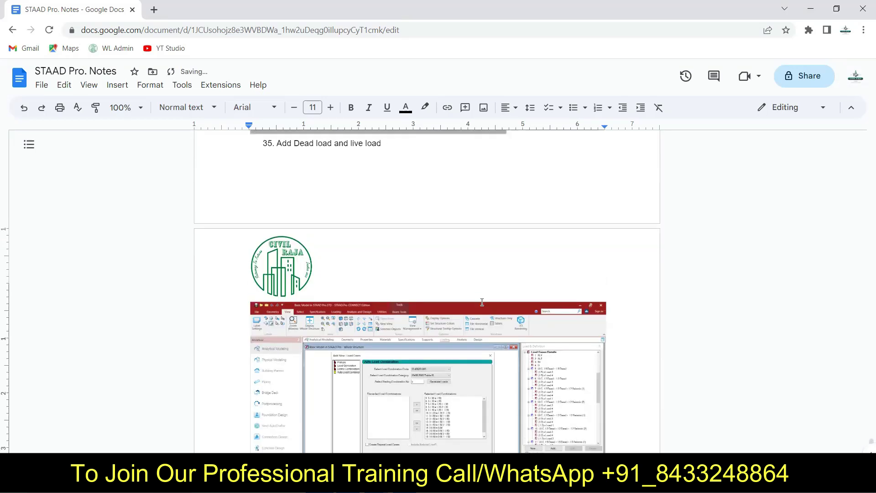
left_click(393, 371)
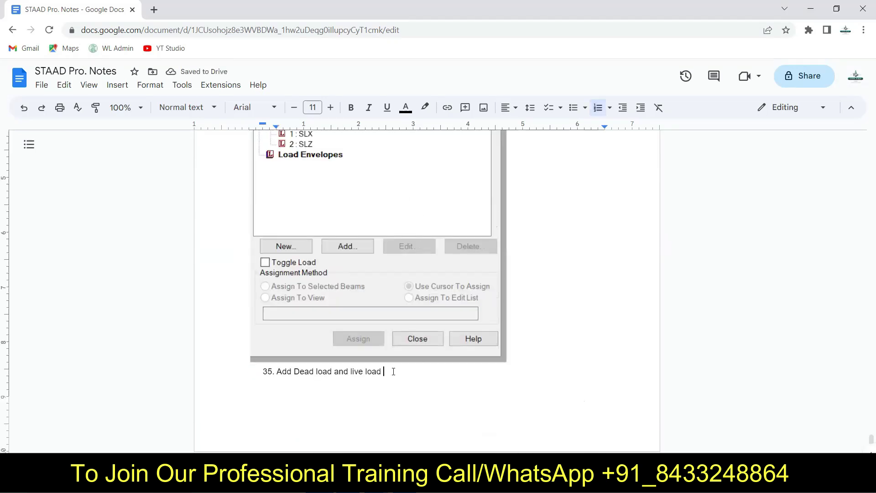
type("(Ca")
key("BackSpace")
key("BackSpace")
type("Load Combination can ")
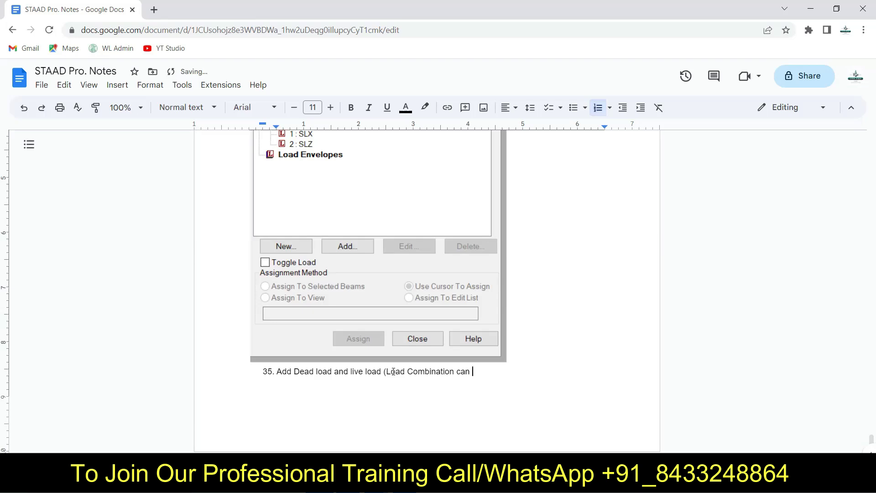
type("be avoided in STAAD Pro.")
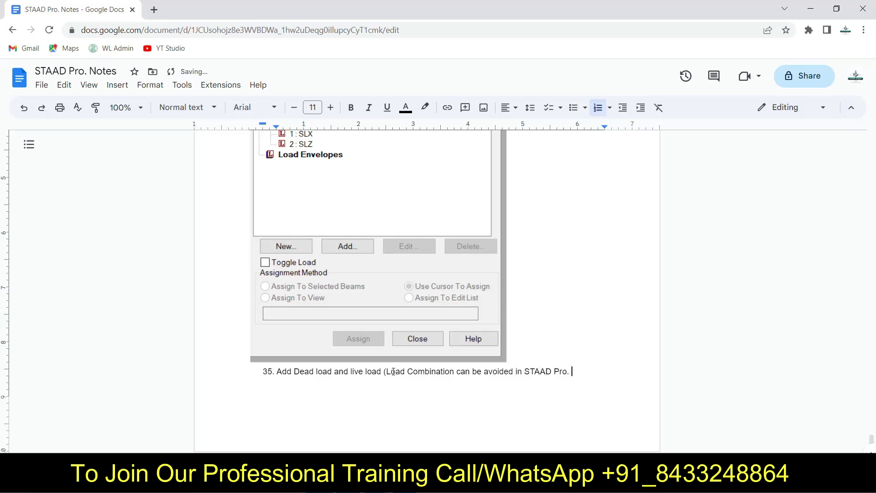
type("as we are ")
type("goi")
type("ng to use ti")
type("intn")
key("BackSpace")
key("BackSpace")
key("BackSpace")
type("it in RCDC")
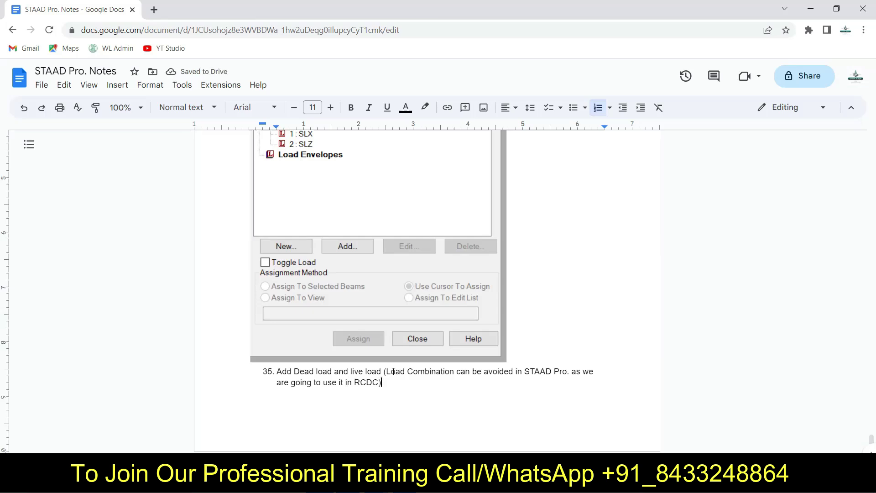
scroll(460, 328, "down", 6)
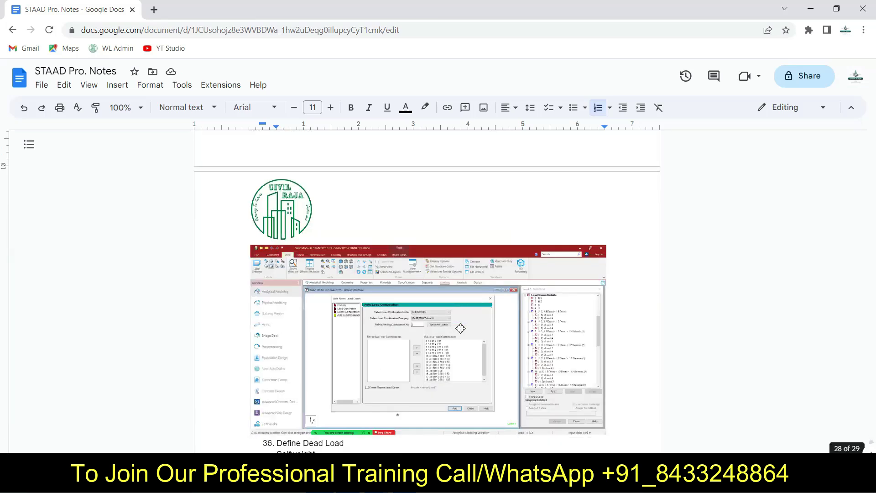
scroll(460, 328, "up", 4)
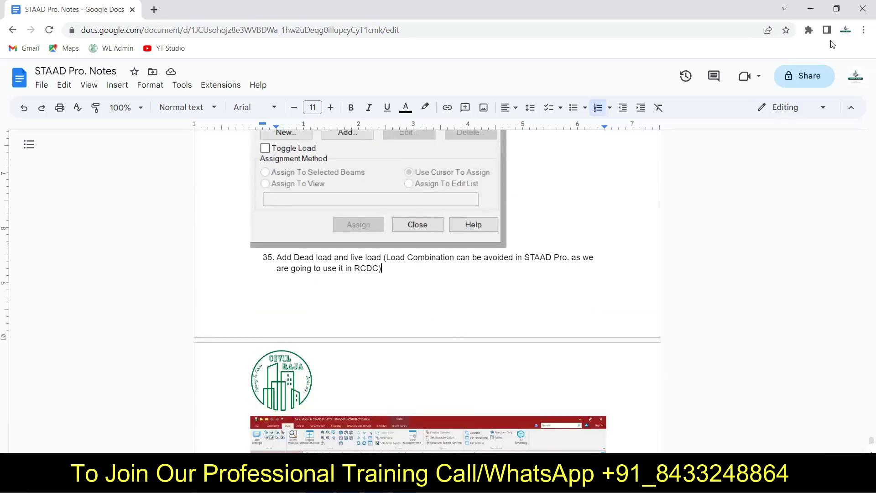
Step: Return to STAAD.Pro, close the Add New : Load Cases dialog, look over the added combinations and select load case SLX
left_click(810, 9)
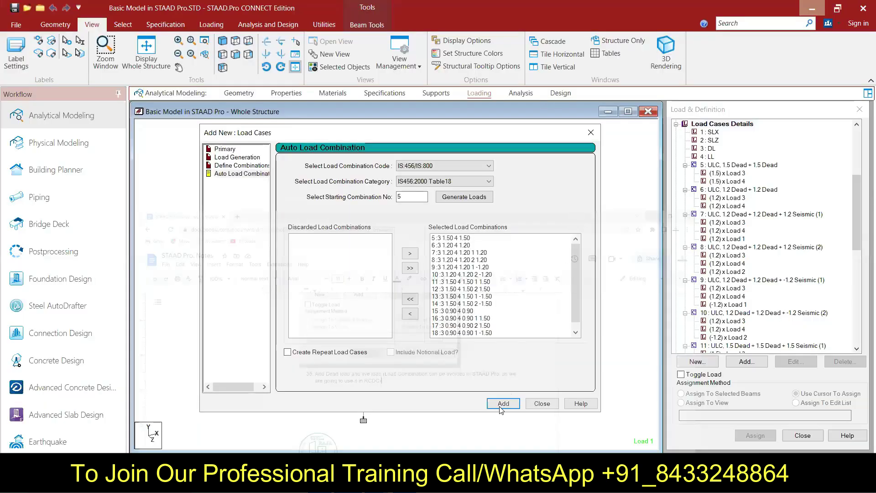
left_click(548, 407)
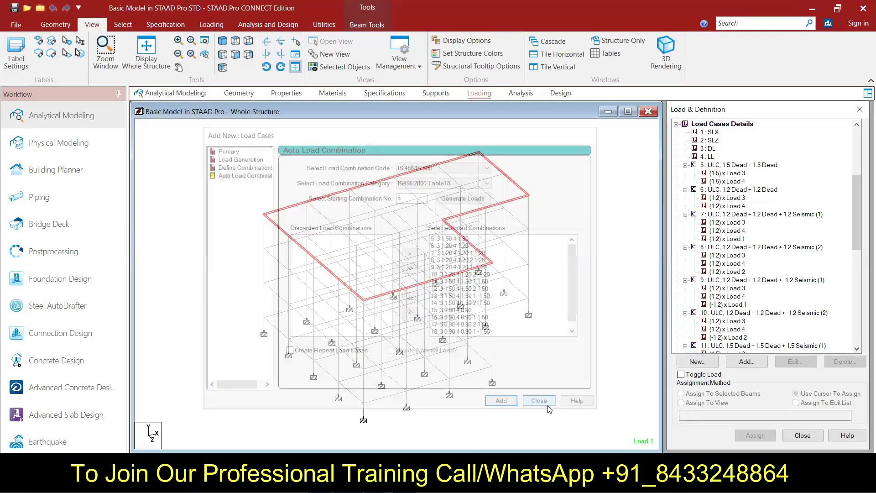
scroll(794, 258, "down", 5)
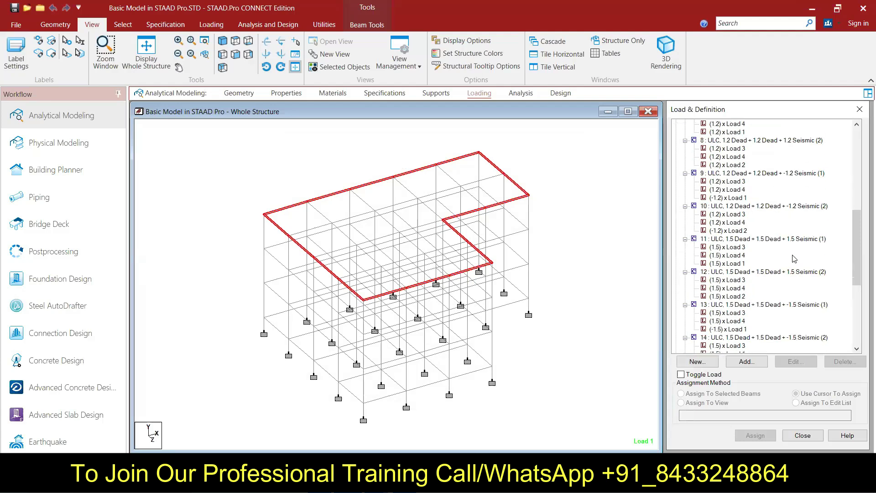
scroll(794, 259, "down", 5)
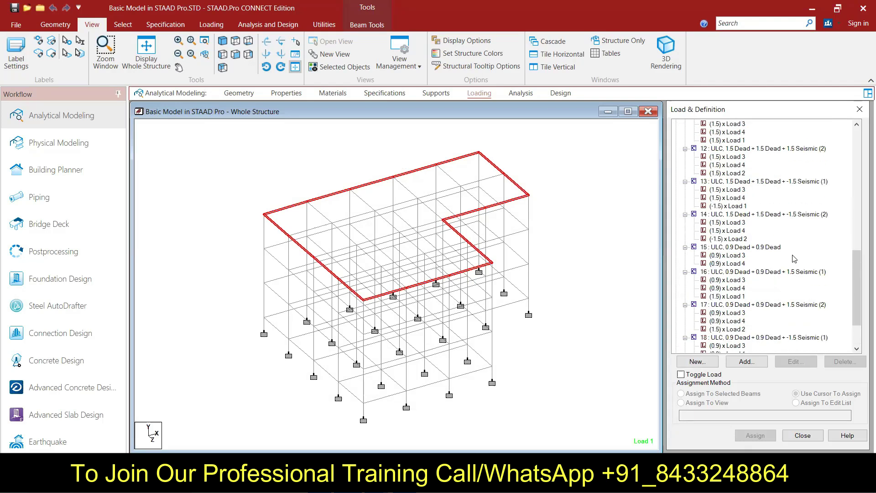
scroll(794, 259, "up", 12)
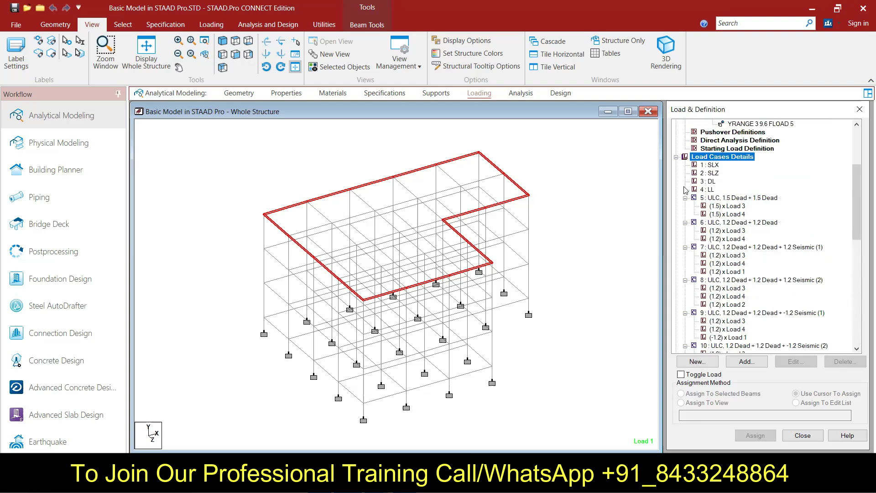
left_click(713, 166)
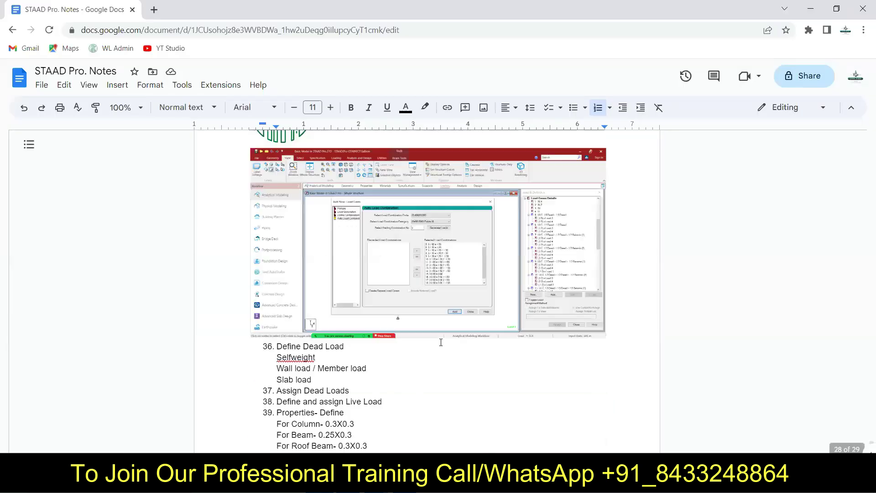
Step: Look over items 31 to 41 in the Google Docs notes and place the text cursor before "Define Dead Load" in item 36
scroll(440, 342, "down", 6)
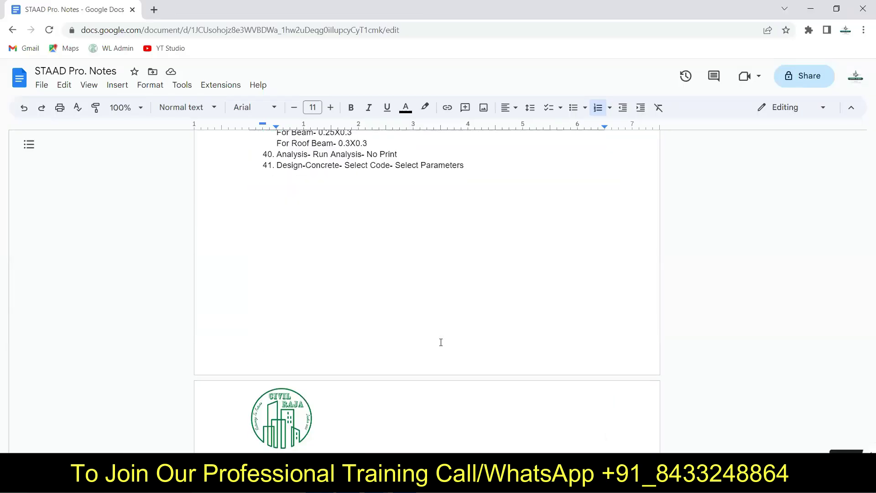
scroll(440, 337, "up", 4)
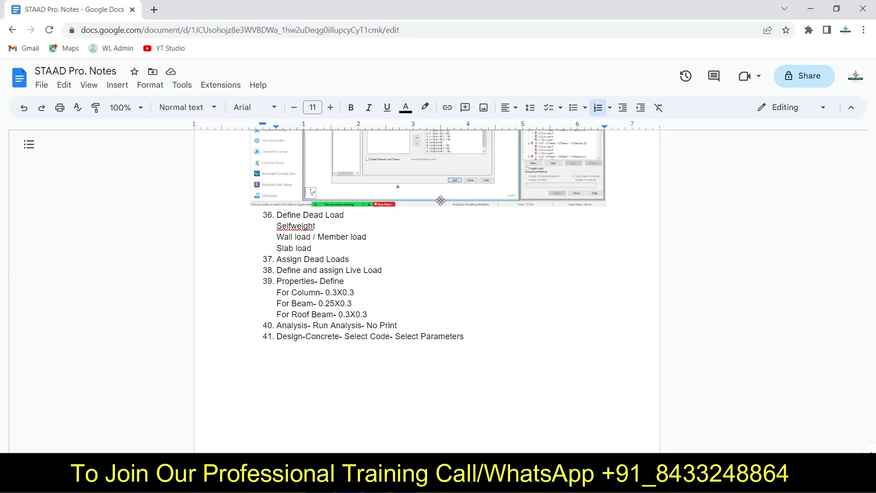
scroll(411, 219, "up", 8)
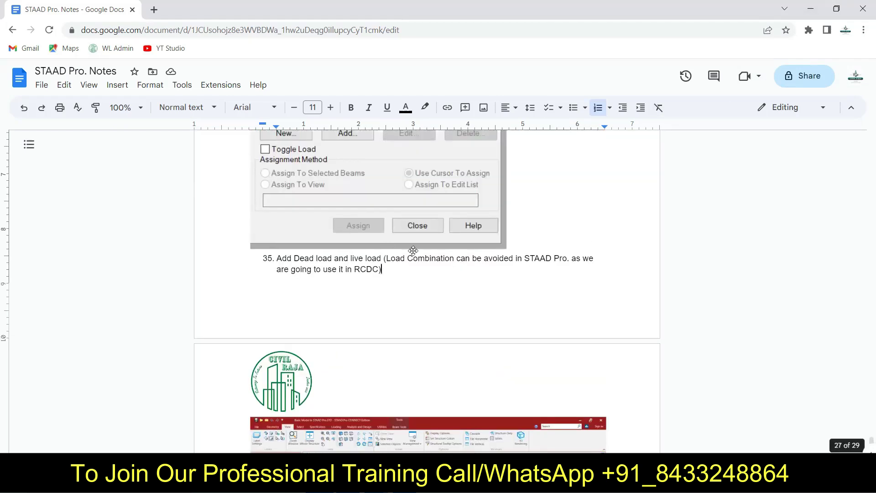
scroll(413, 251, "down", 7)
scroll(413, 250, "up", 3)
scroll(414, 251, "up", 10)
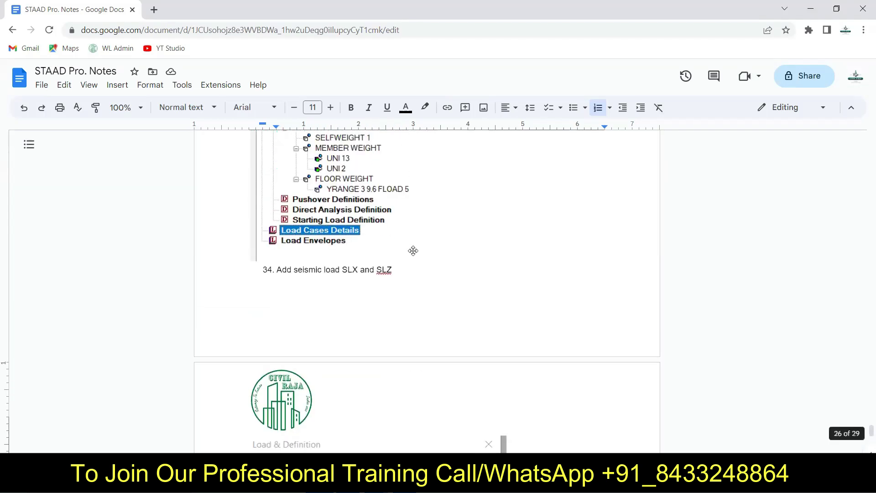
scroll(413, 251, "up", 6)
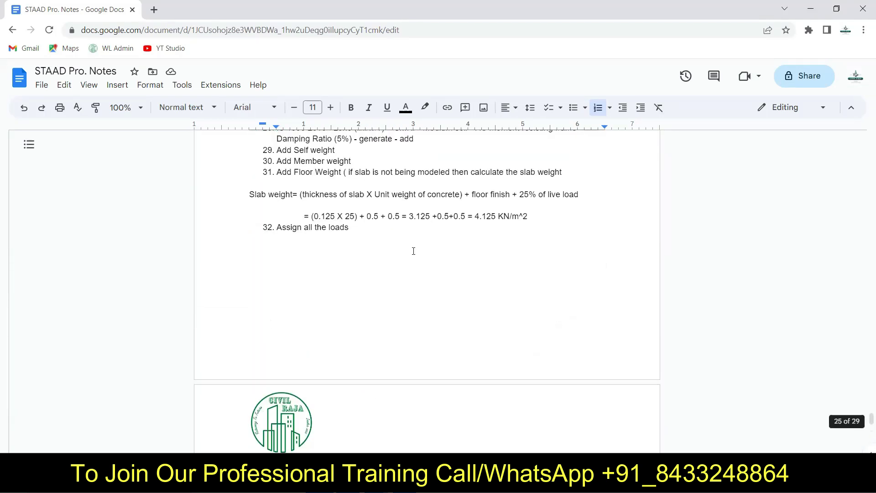
scroll(413, 251, "down", 20)
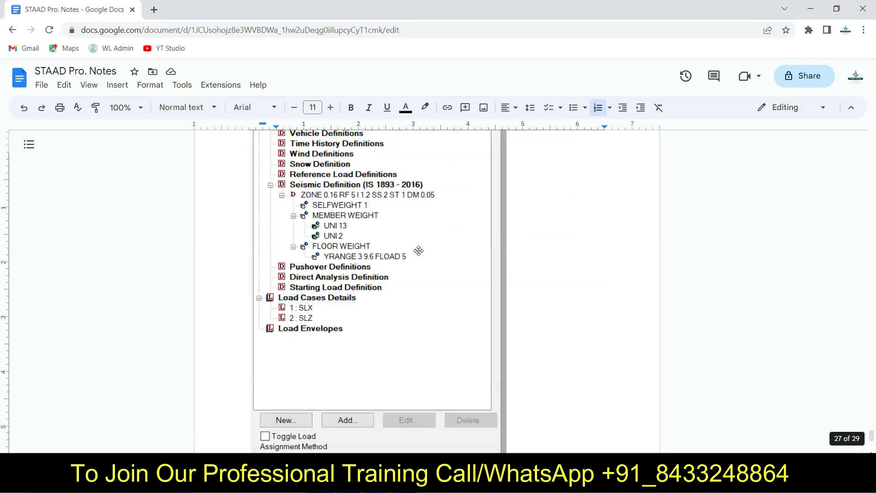
scroll(419, 251, "up", 10)
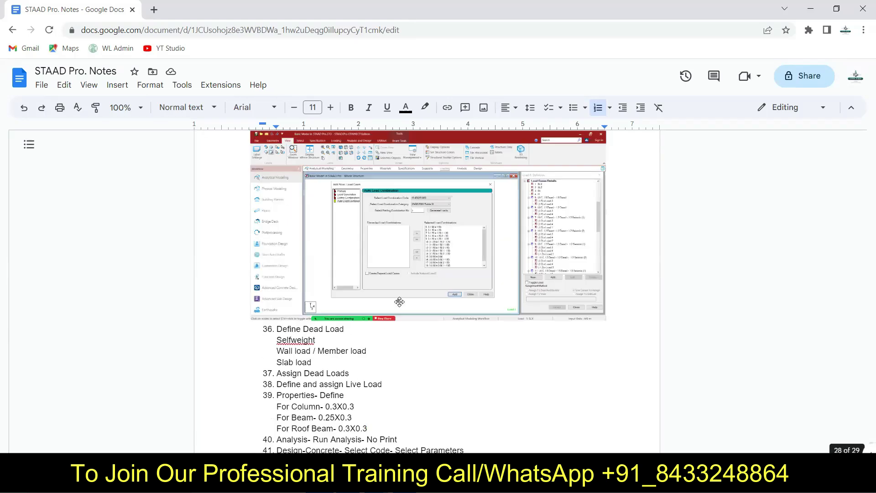
left_click(277, 328)
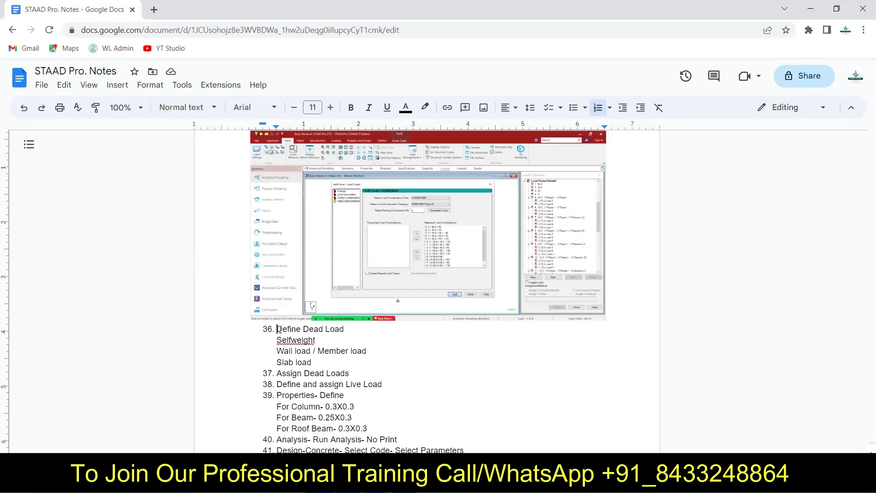
Step: Insert a new item 36 reading "Define Seismic Load" above "Define Dead Load" in the Google Docs notes
key("Return")
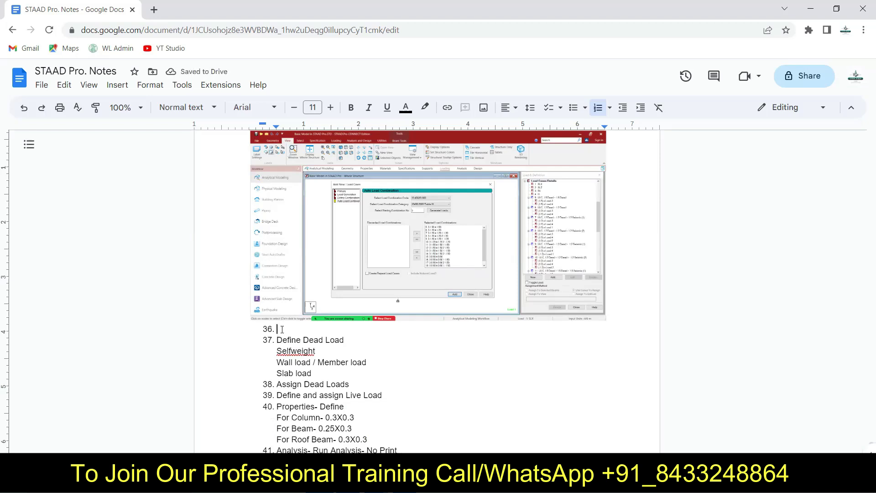
type("Defing")
type(" Se")
key("BackSpace")
type("eismi")
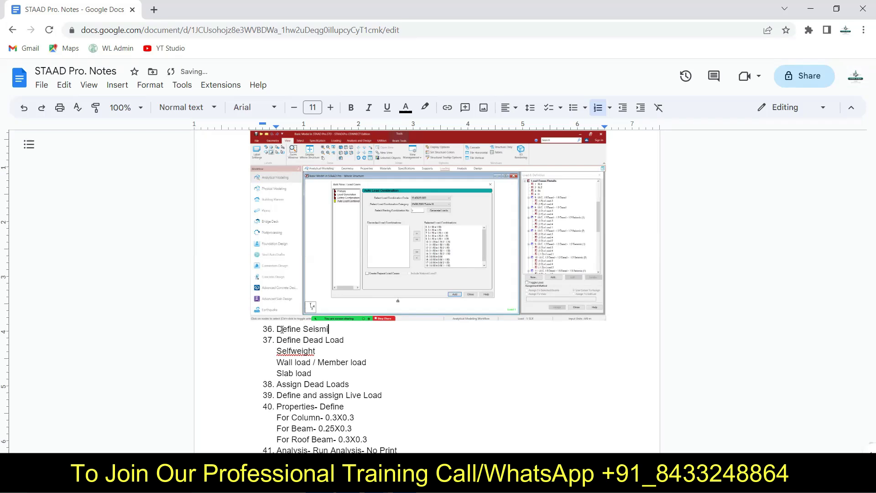
type("c Load")
Step: Switch to STAAD.Pro and add a seismic load in the X direction with factor 1 to load case SLX
left_click(810, 9)
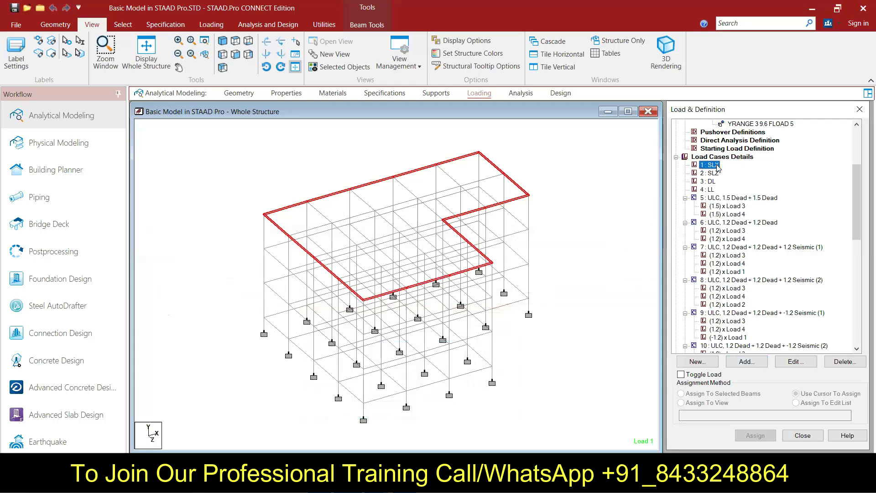
left_click(746, 362)
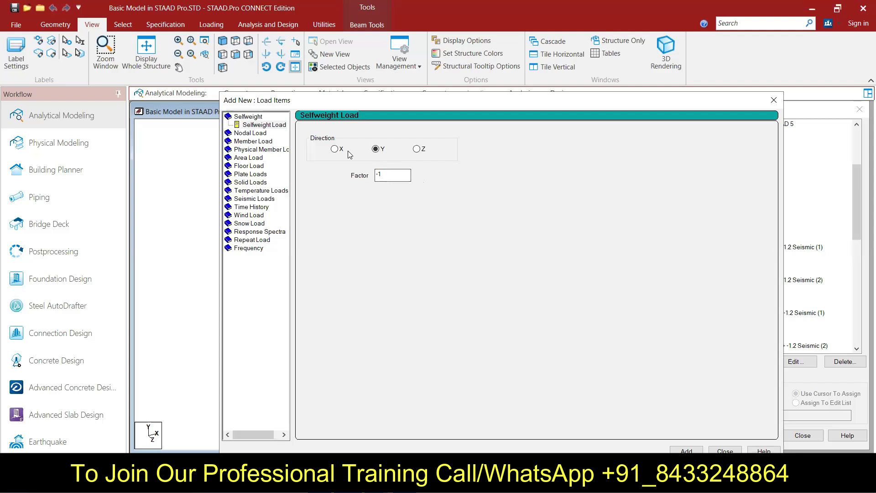
left_click(259, 199)
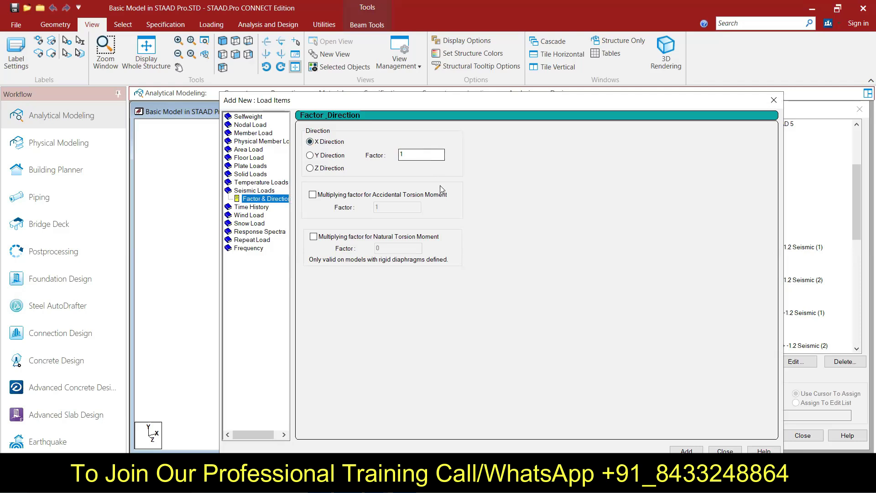
left_click(687, 449)
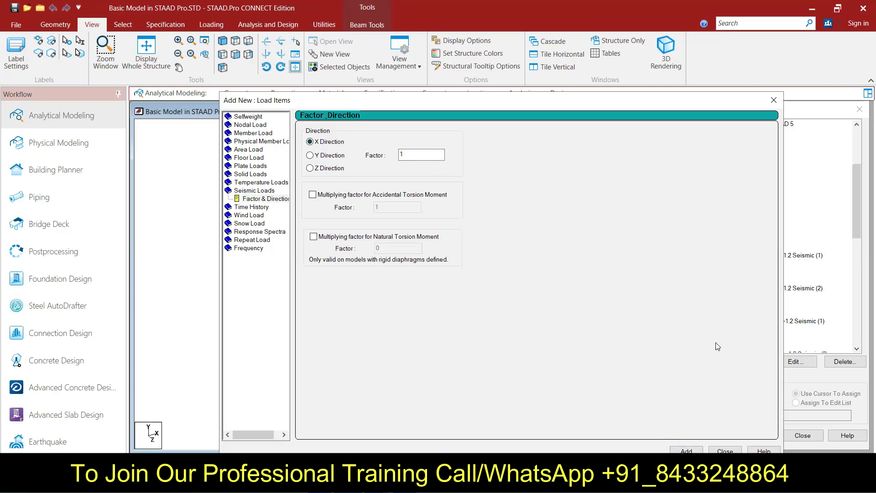
left_click(725, 450)
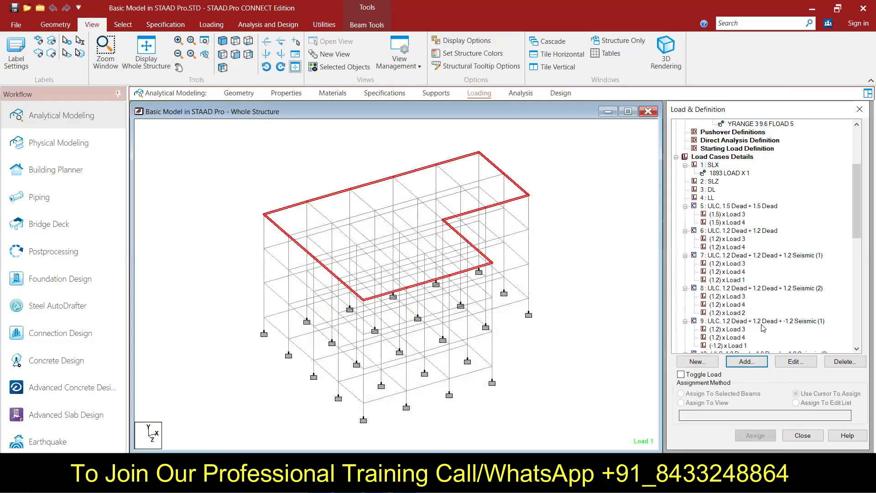
Step: Add a seismic load in the Z direction with factor 1 to load case SLZ
left_click(715, 181)
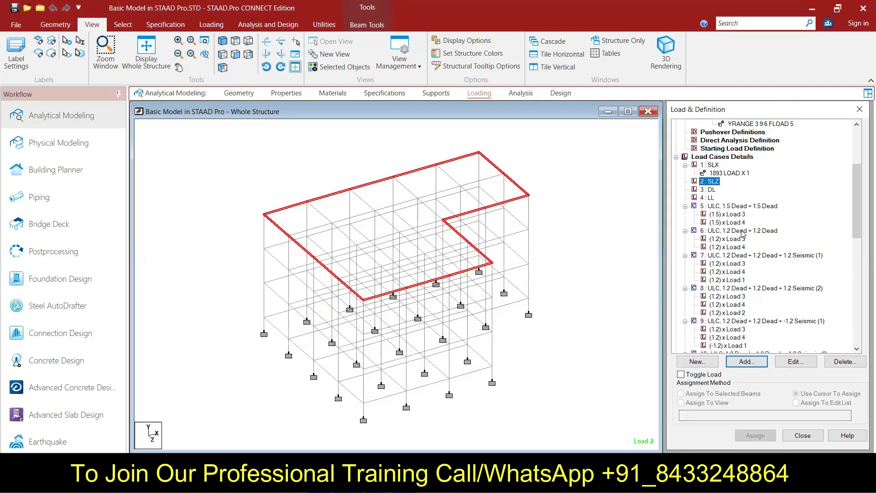
left_click(593, 274)
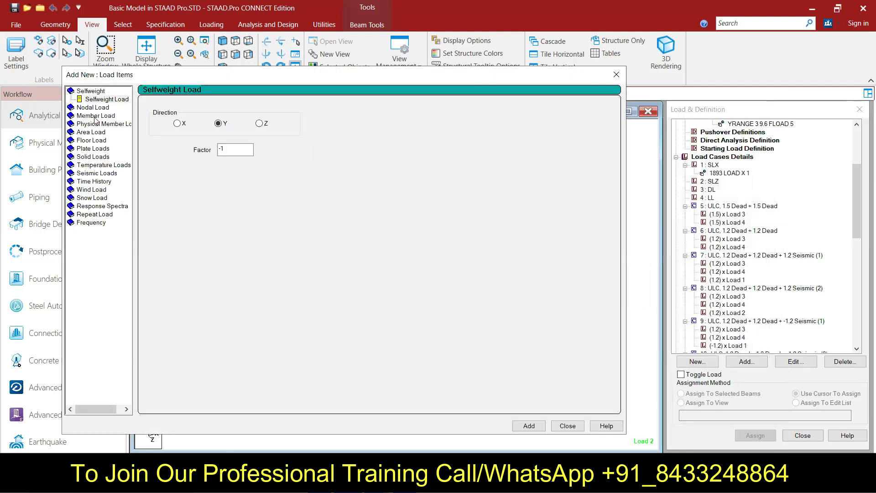
left_click(95, 173)
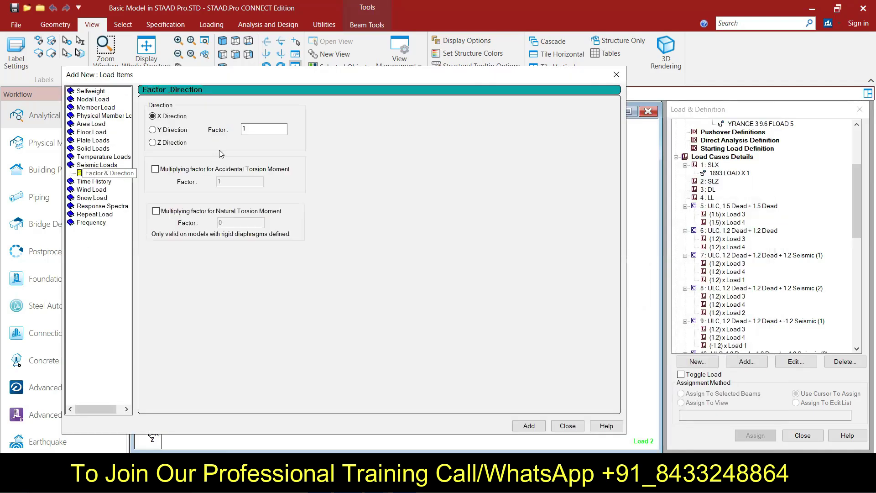
left_click(175, 143)
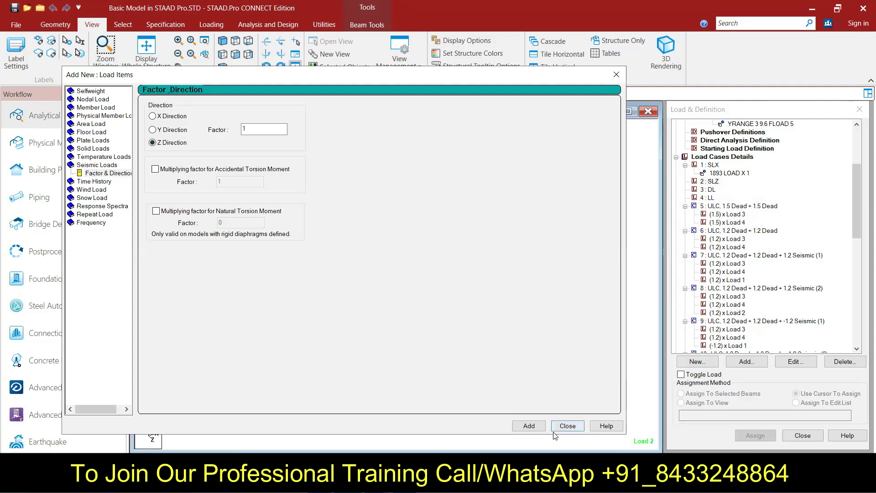
left_click(528, 425)
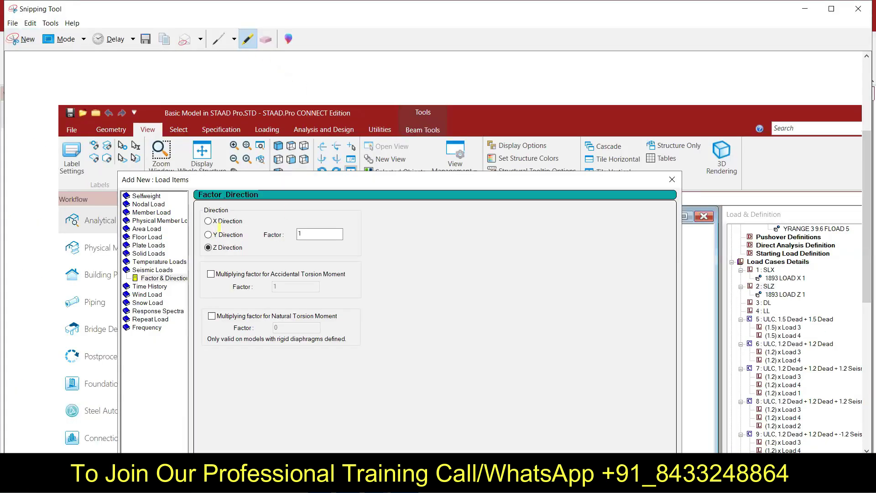
Step: Highlight "1893 LOAD X 1" and "1893 LOAD Z 1" in yellow on the Snipping Tool capture and copy the image
left_click_drag(815, 280, 758, 278)
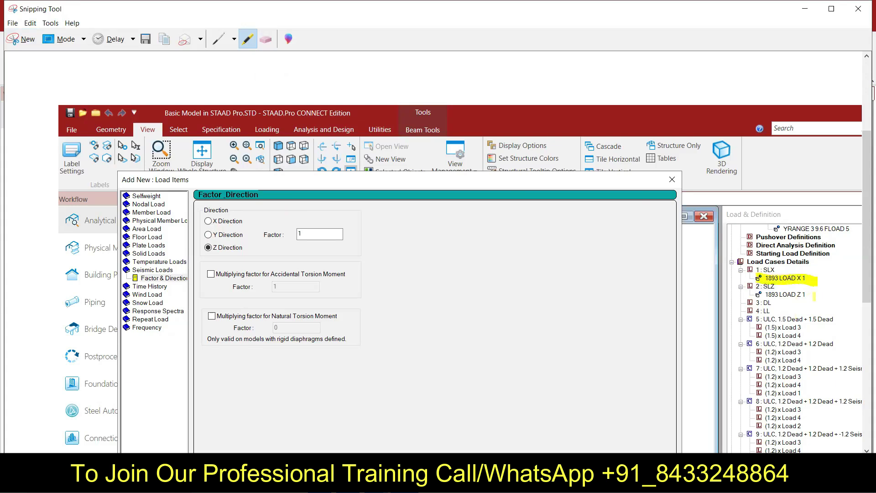
left_click_drag(814, 295, 759, 294)
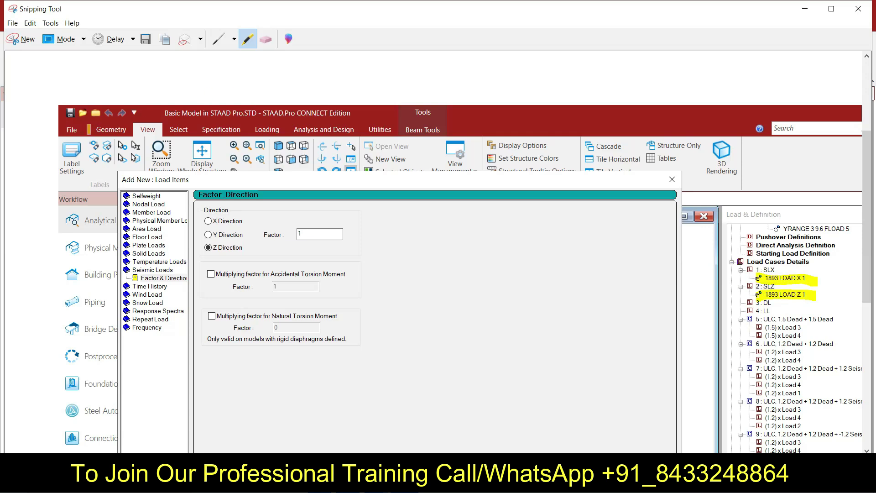
left_click(161, 42)
left_click(805, 9)
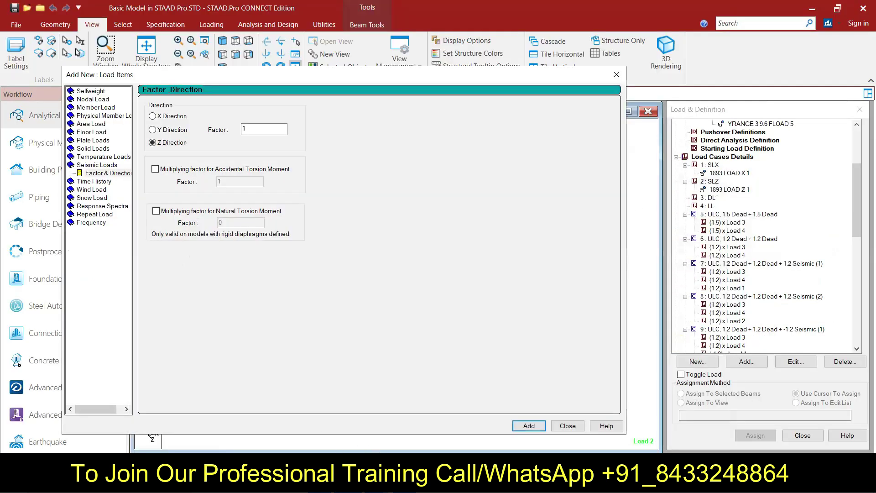
Step: Paste the seismic load capture below item 36 in the Google Docs notes and place the text cursor after "Define Dead Load" in item 37
left_click(338, 411)
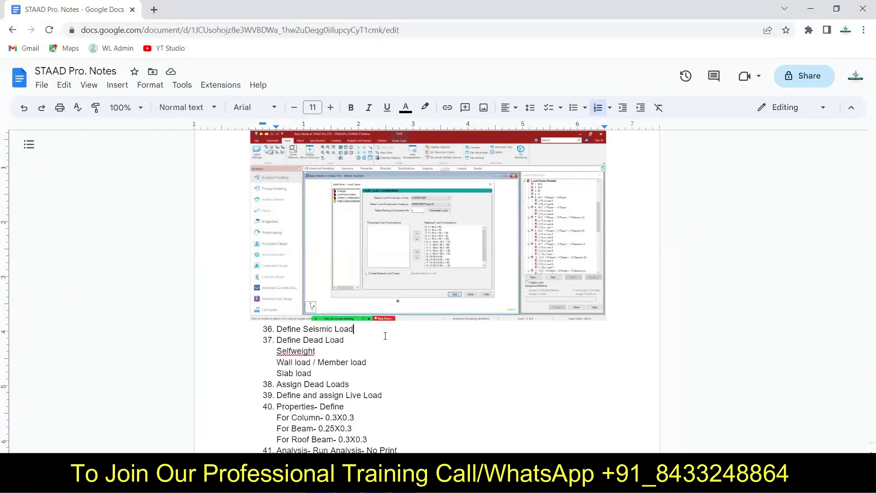
key("Return")
key("Return")
key("ctrl+v")
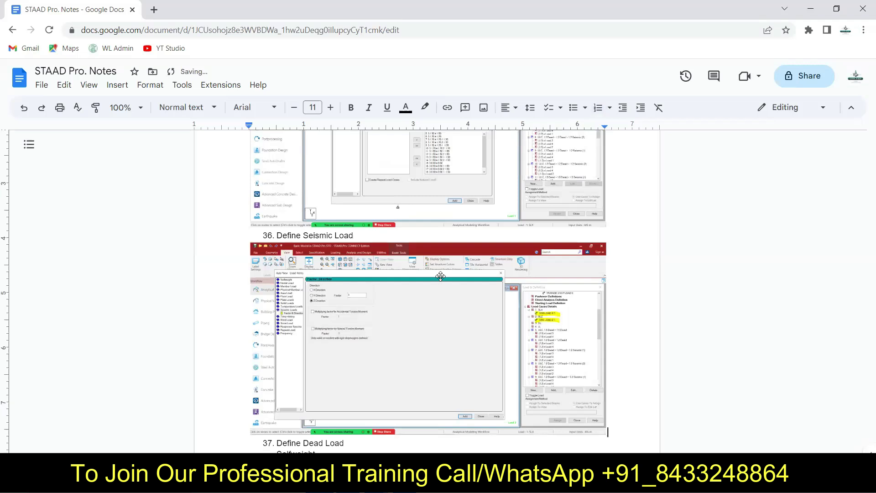
scroll(440, 276, "down", 4)
left_click(364, 273)
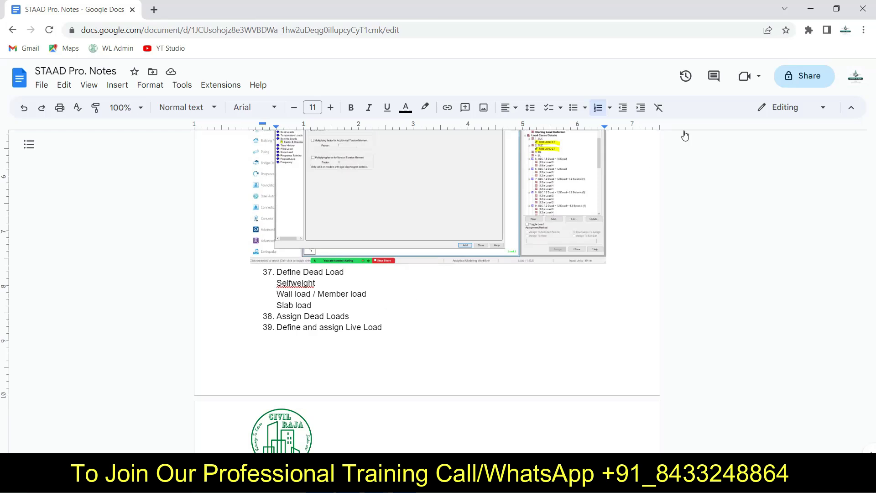
Step: Return to STAAD.Pro, close the seismic load dialog and add a selfweight load in Y with factor -1 to load case DL
left_click(810, 9)
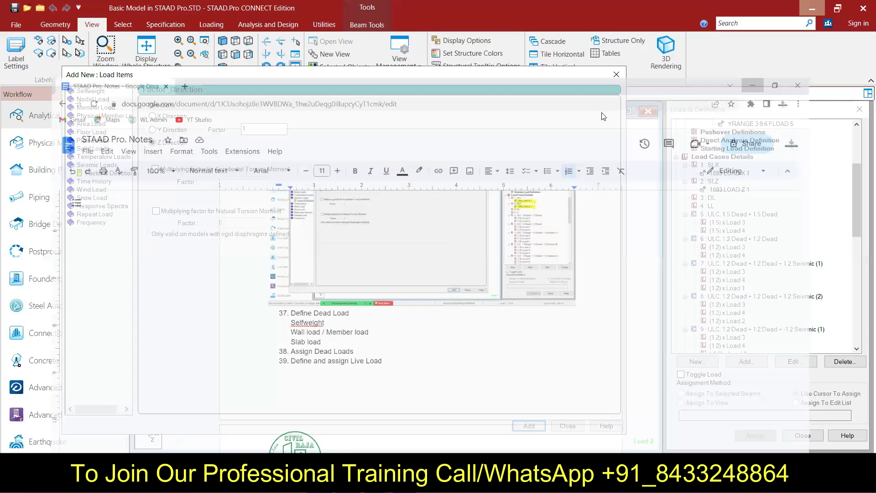
left_click(568, 426)
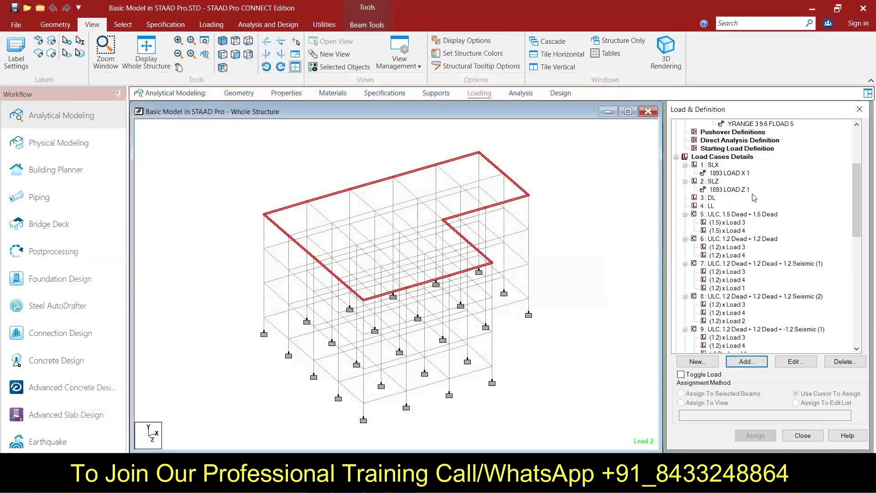
left_click(709, 197)
left_click(746, 362)
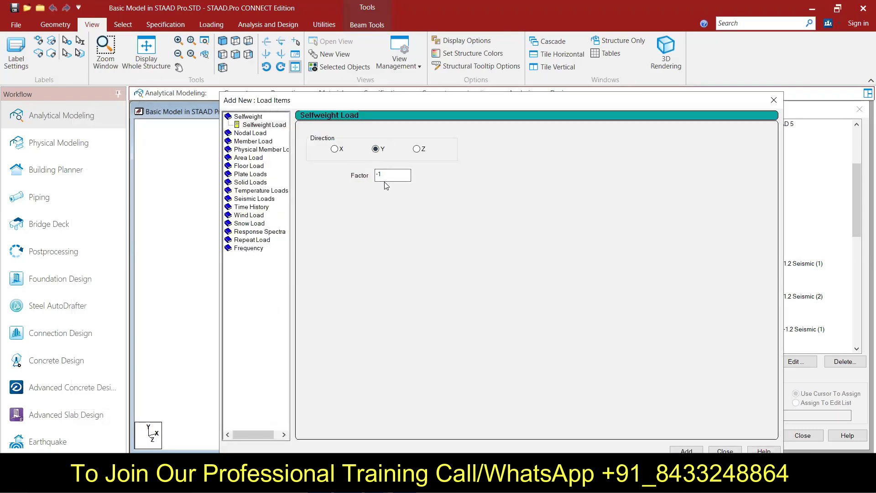
left_click(681, 451)
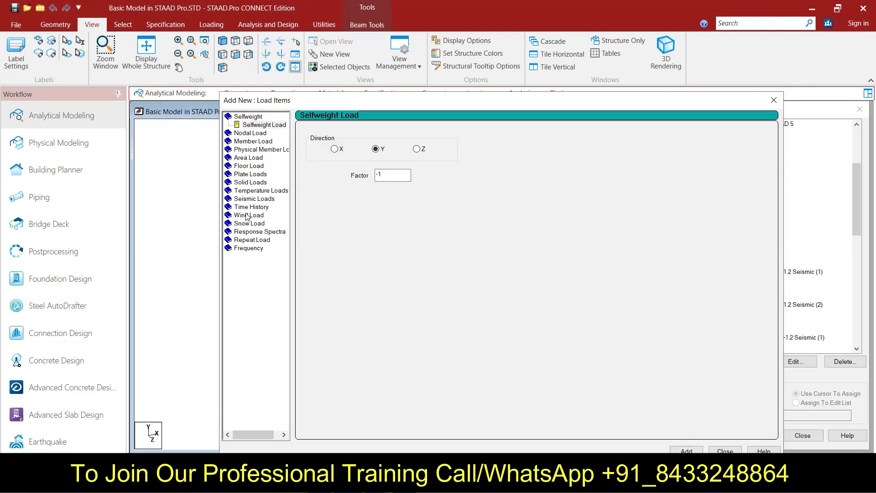
Step: Add two uniform member forces of 13 kN/m and 2 kN/m in the GY direction to load case DL
left_click(256, 142)
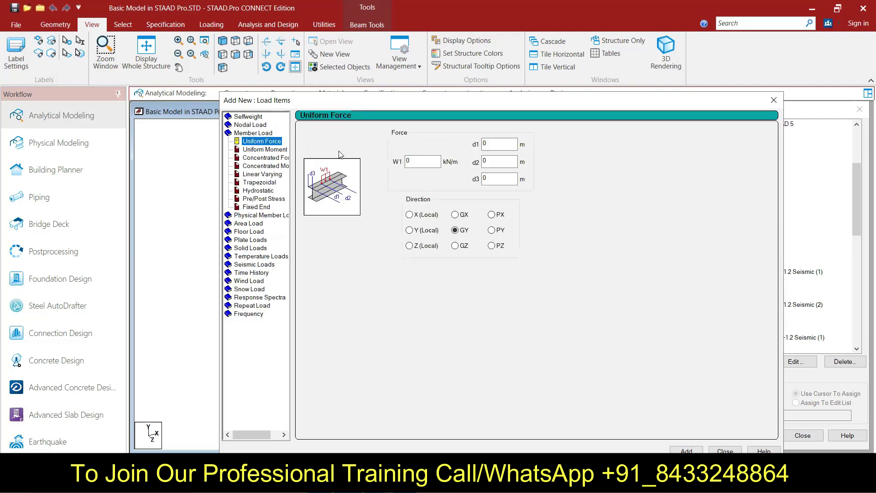
double_click(422, 161)
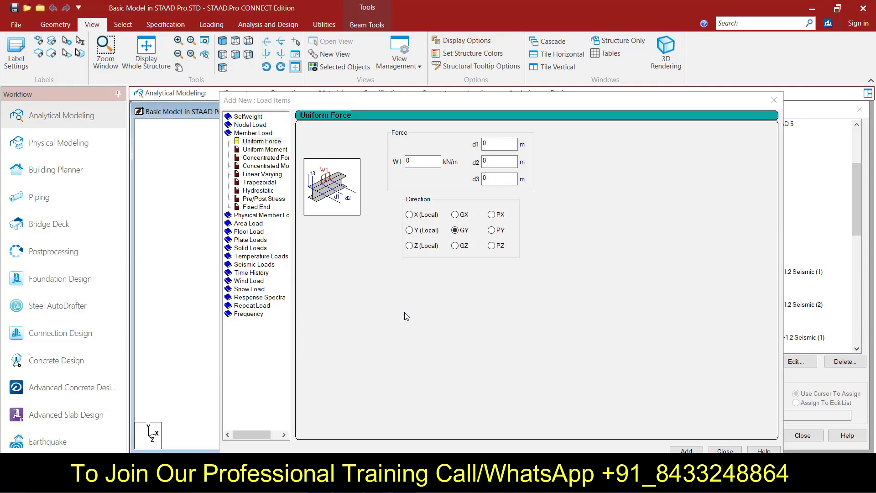
left_click(368, 163)
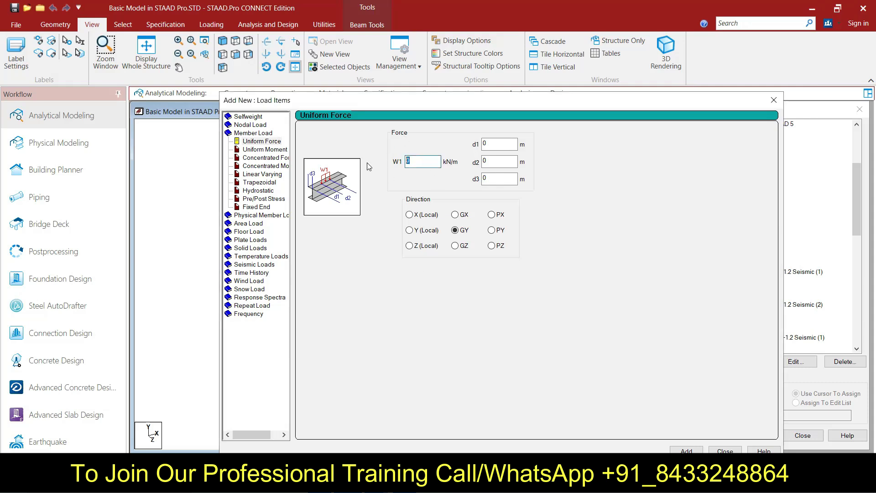
type("13")
left_click(684, 451)
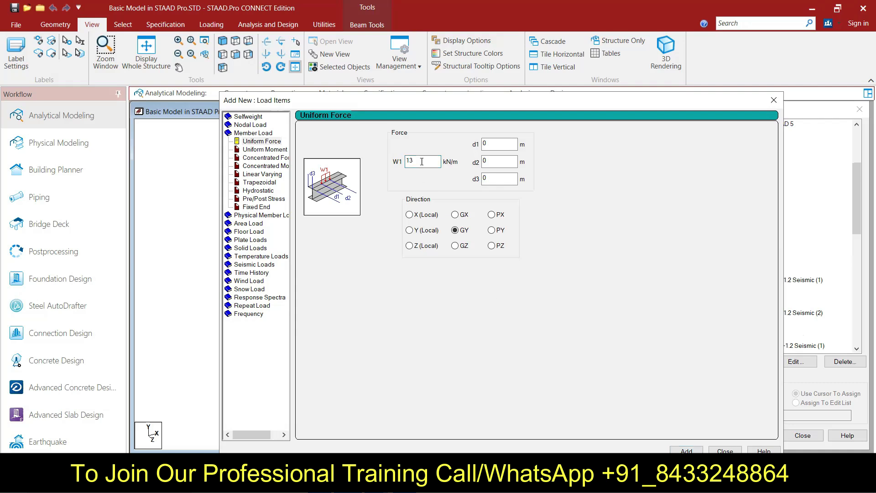
type("2")
left_click(686, 450)
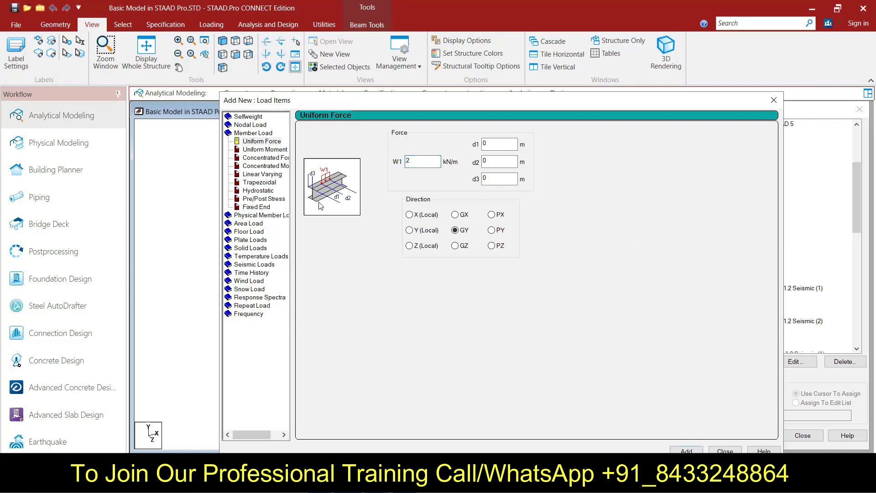
Step: Add a floor load of -4.5 kN/m2 in Global Y over the Y range 3 to 9.6 m to load case DL
left_click_drag(350, 100, 278, 87)
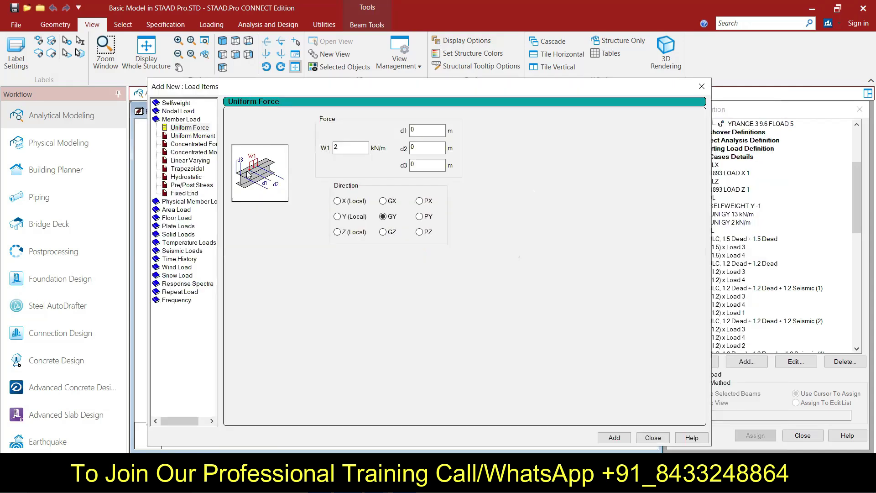
left_click(190, 220)
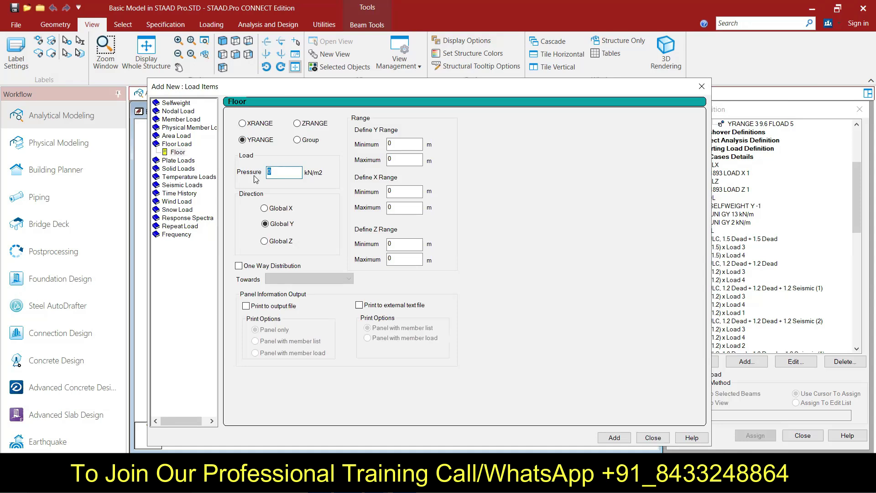
type("-")
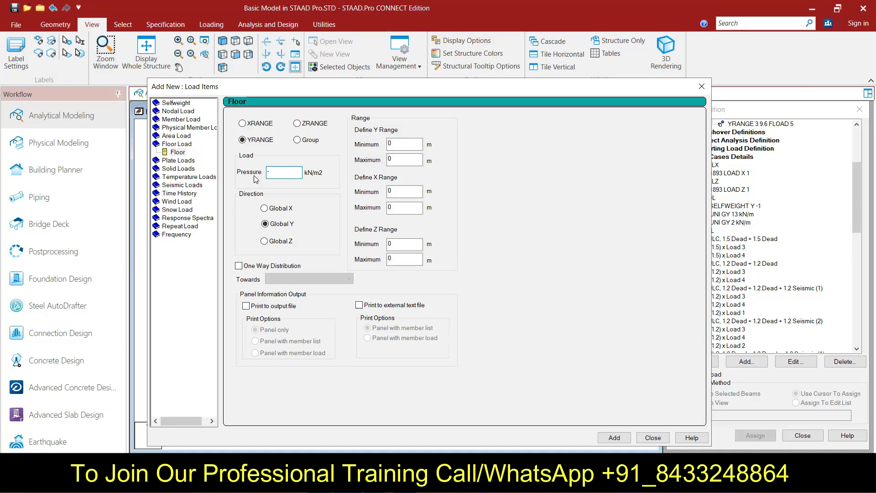
type("4.5")
double_click(399, 143)
double_click(400, 159)
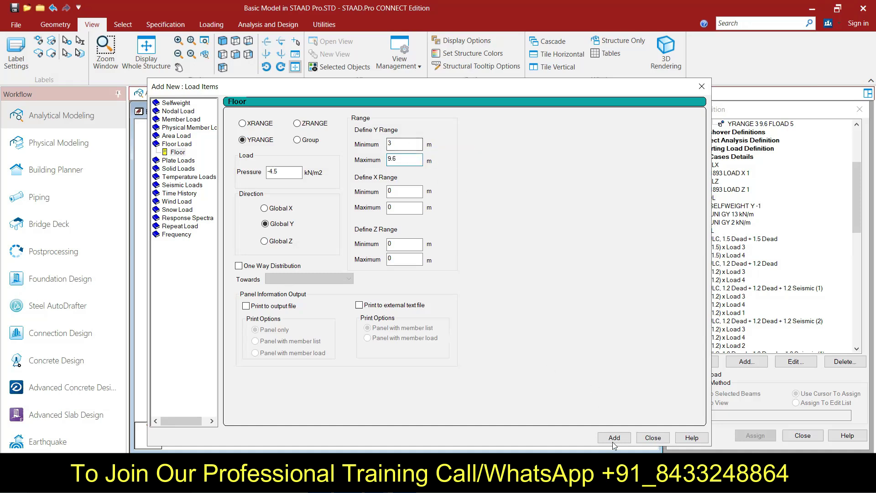
left_click_drag(533, 91, 460, 91)
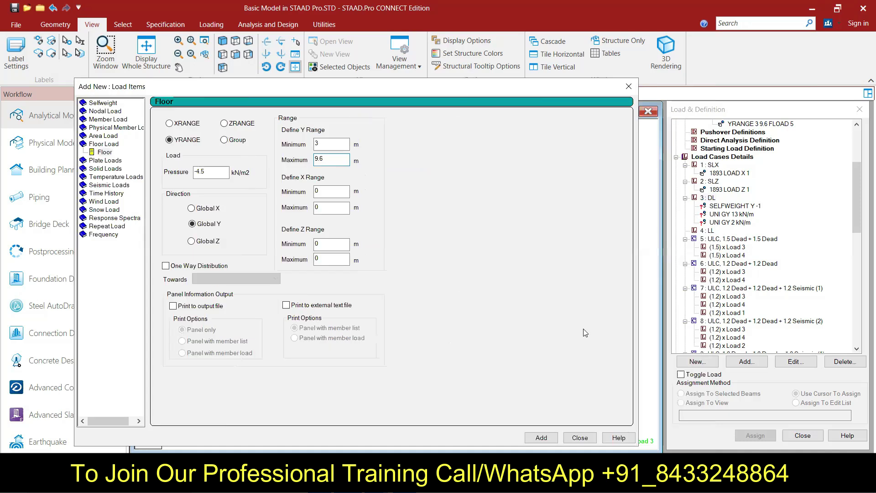
left_click(545, 437)
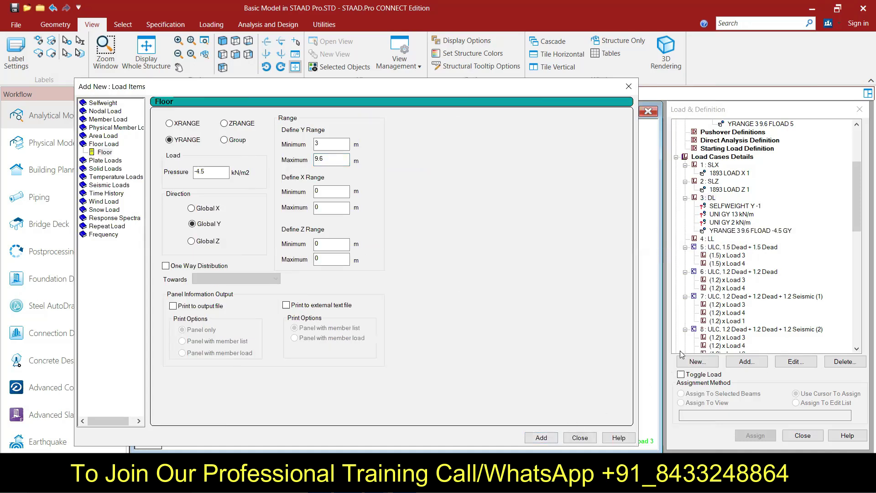
left_click(580, 438)
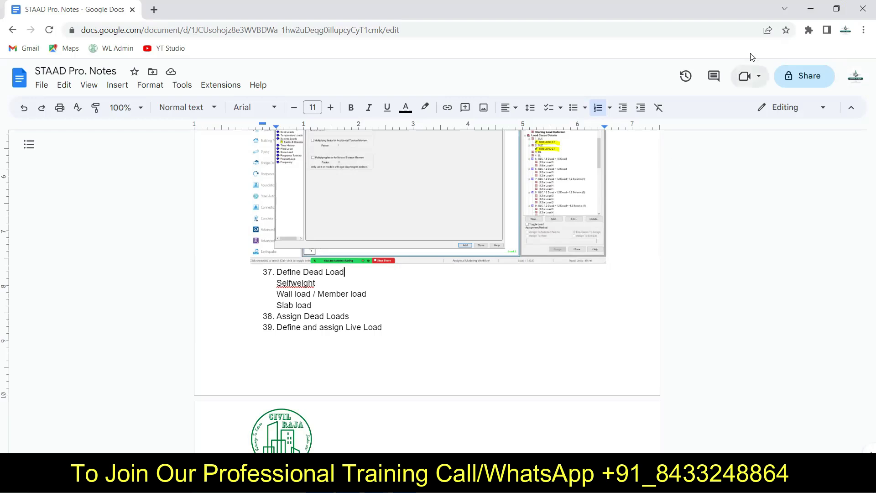
Step: Capture the Load Cases Details tree with Snipping Tool and highlight the selfweight, 13 kN/m, 2 kN/m and floor load entries under DL in yellow
left_click(812, 9)
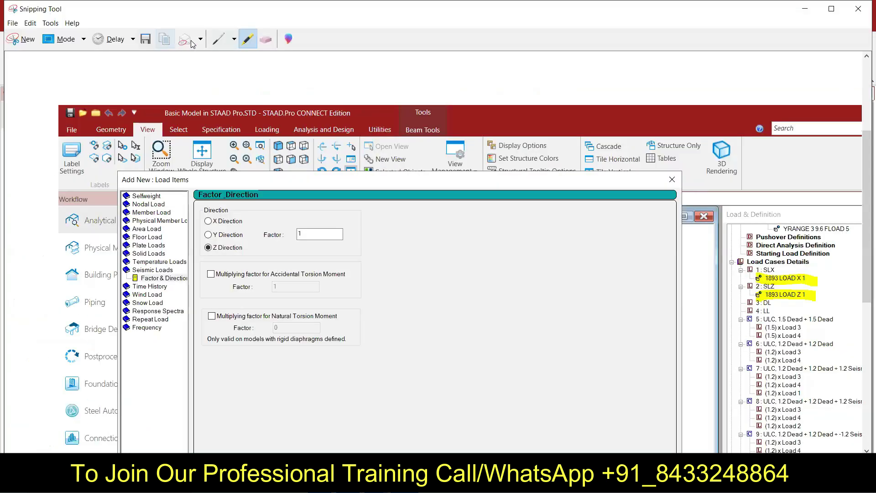
left_click(20, 39)
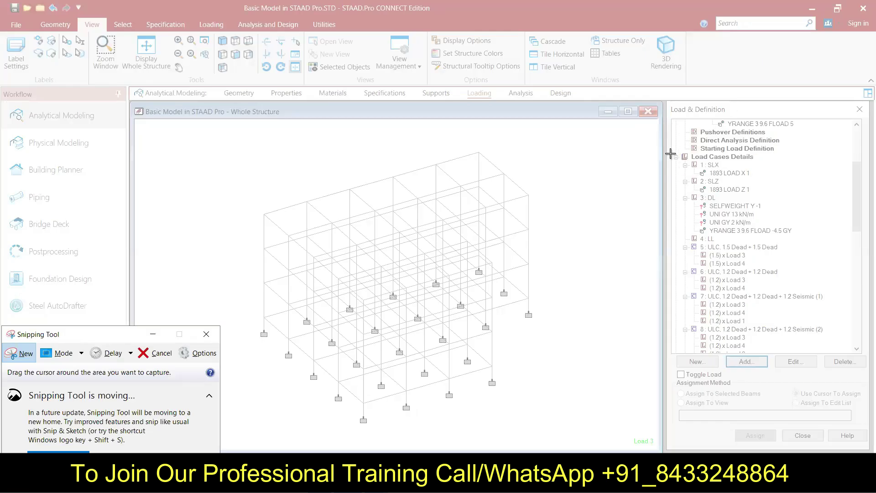
left_click_drag(667, 153, 812, 245)
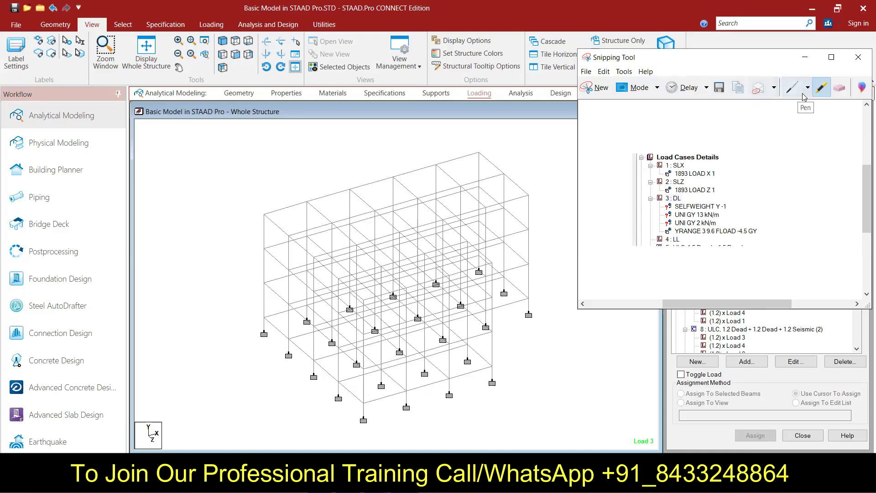
mouse_move(736, 205)
left_mouse_down()
mouse_move(655, 205)
mouse_move(744, 215)
mouse_move(661, 231)
mouse_move(771, 233)
left_mouse_up()
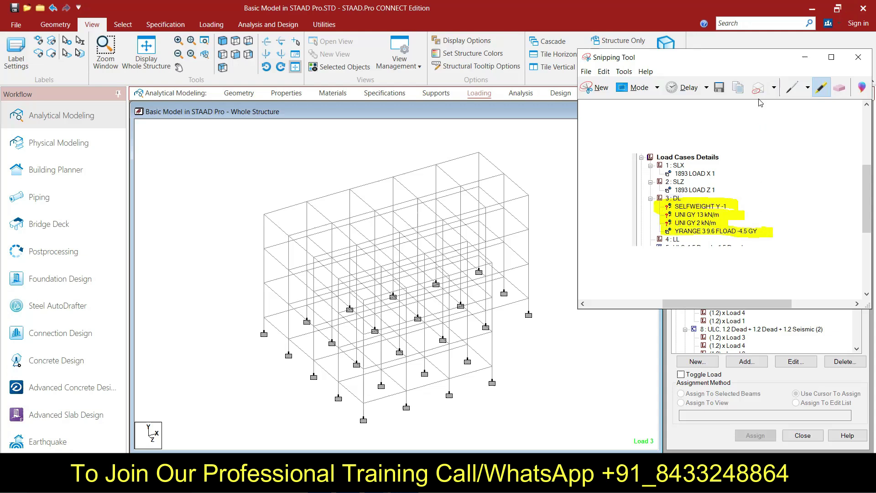
left_click(805, 57)
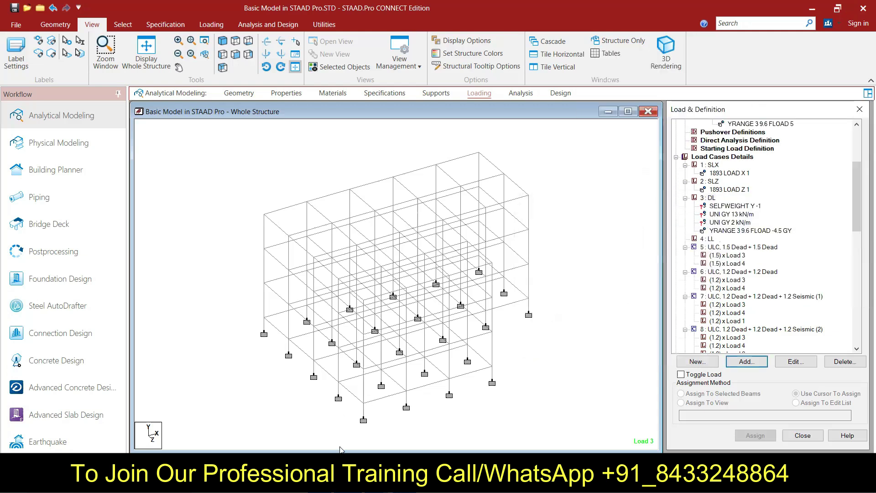
Step: Paste the dead load capture below "Slab load" of item 37 in the Google Docs notes and add an unnumbered empty line below item 38
left_click(342, 484)
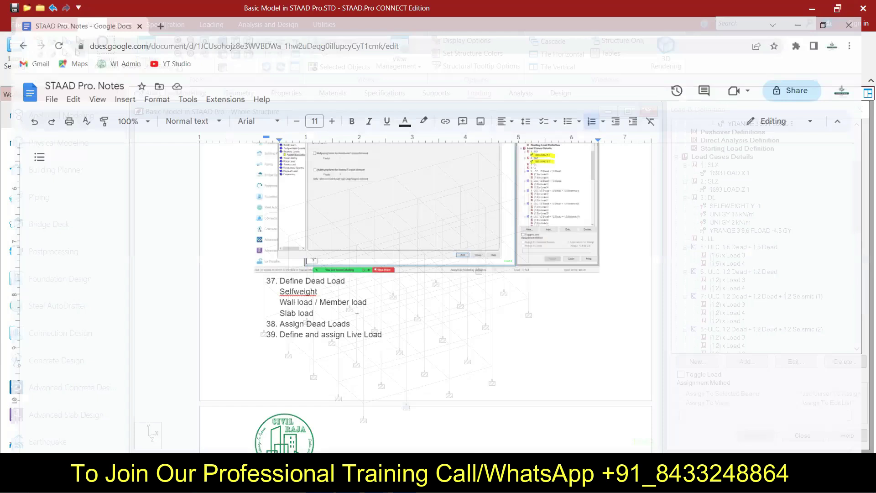
left_click(357, 307)
key("ctrl+z")
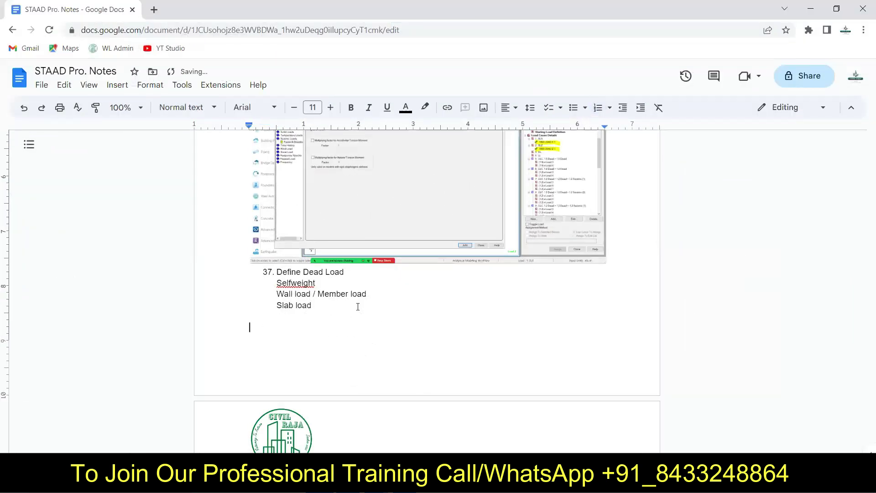
key("ctrl+v")
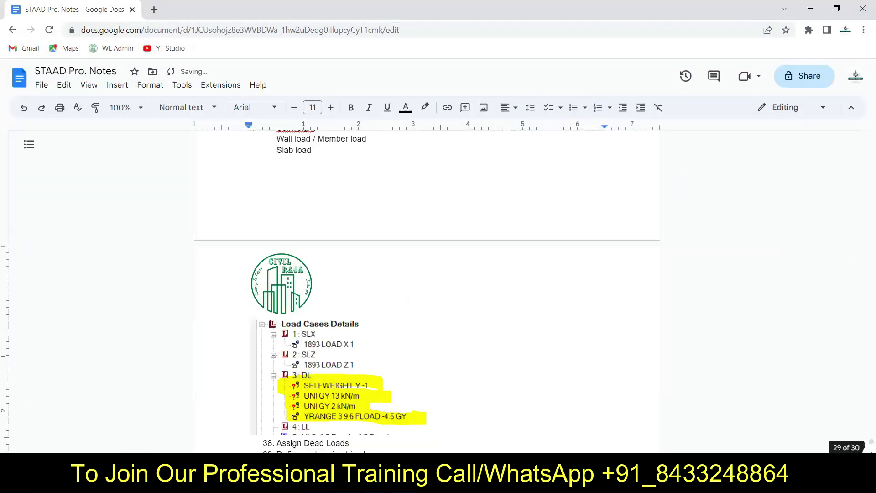
scroll(407, 298, "down", 4)
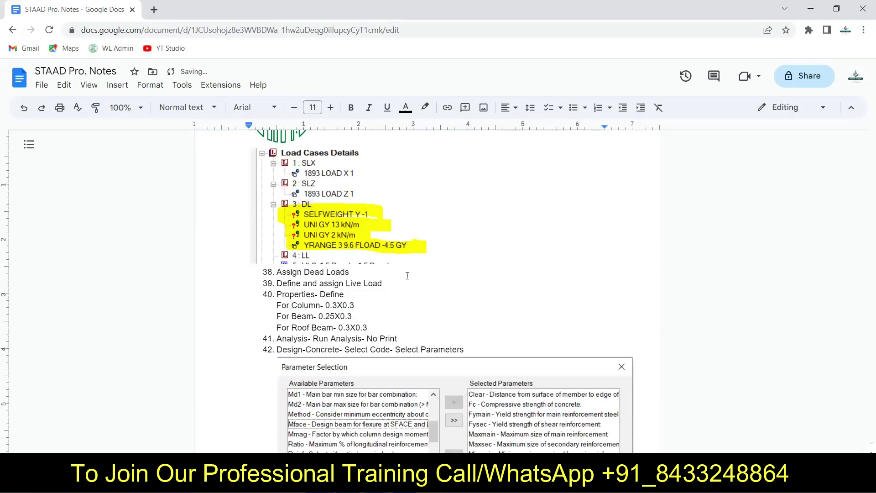
left_click(408, 271)
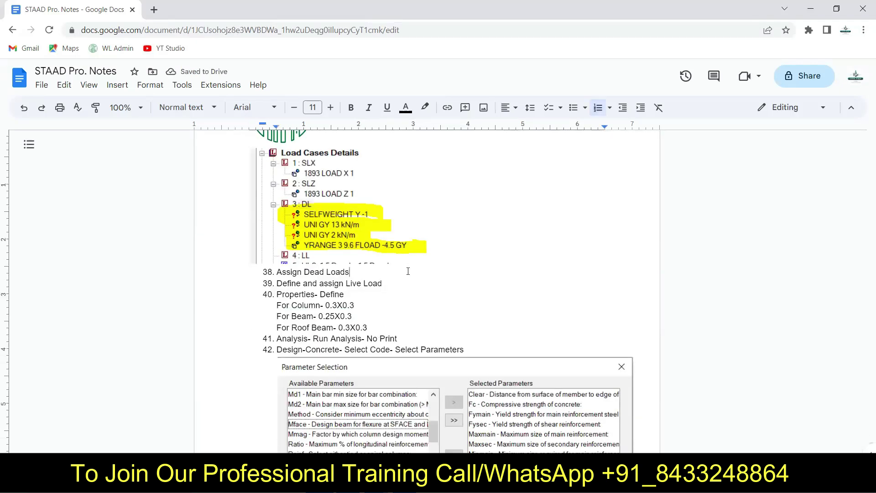
key("Return")
key("Return")
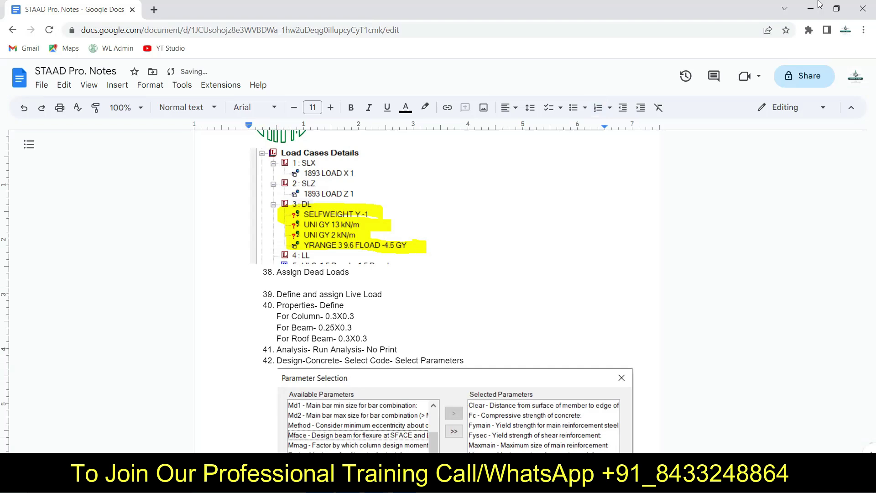
Step: Return to STAAD.Pro and assign the SELFWEIGHT Y -1 load of case DL to the whole structure with Assign To View
left_click(809, 8)
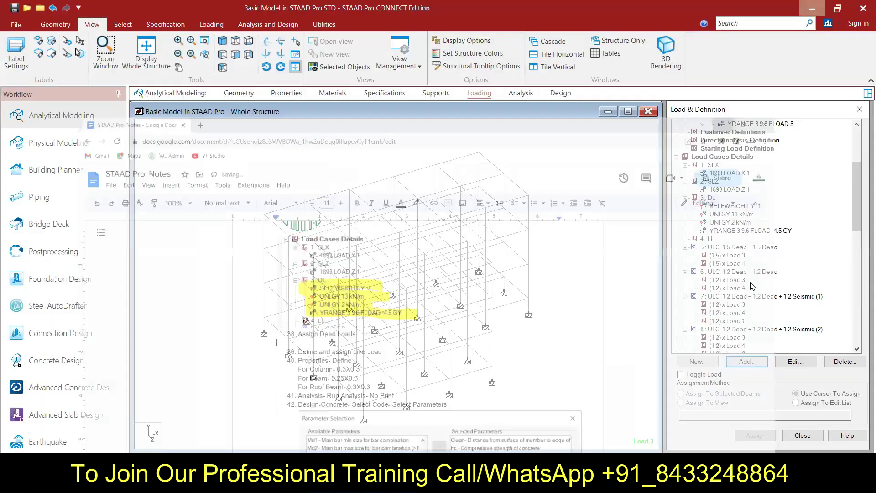
left_click(727, 206)
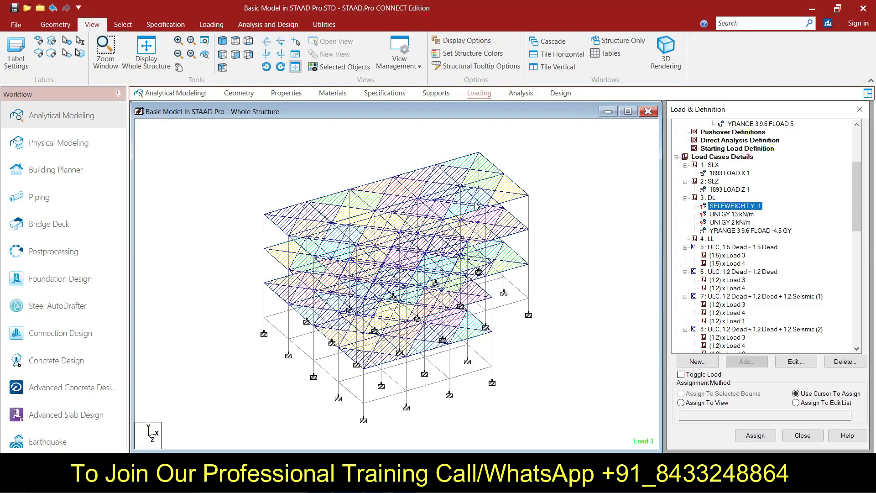
left_click(605, 297)
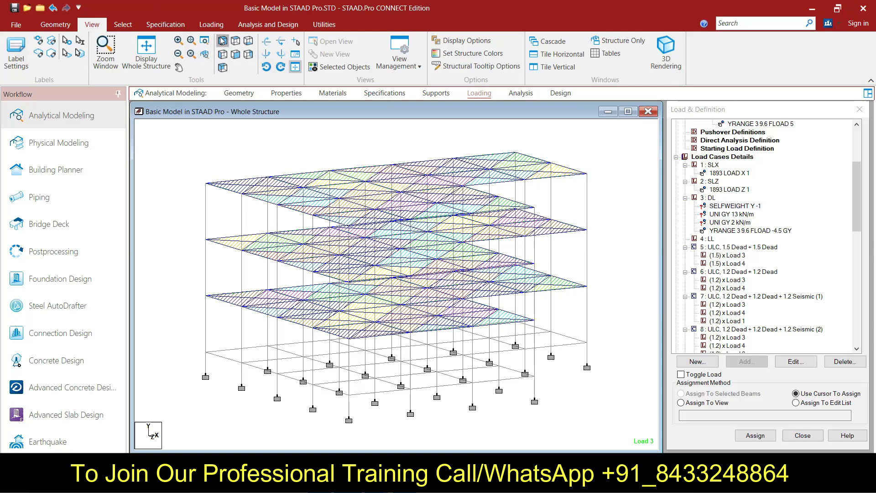
left_click(223, 54)
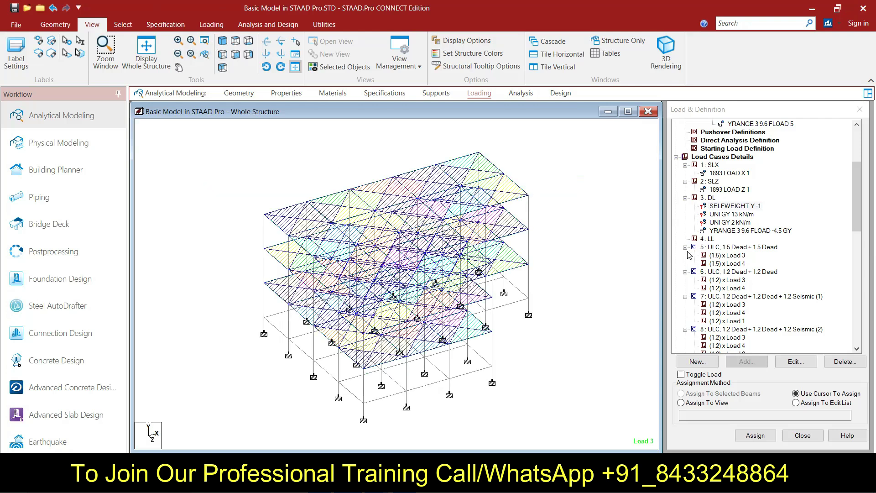
left_click(733, 205)
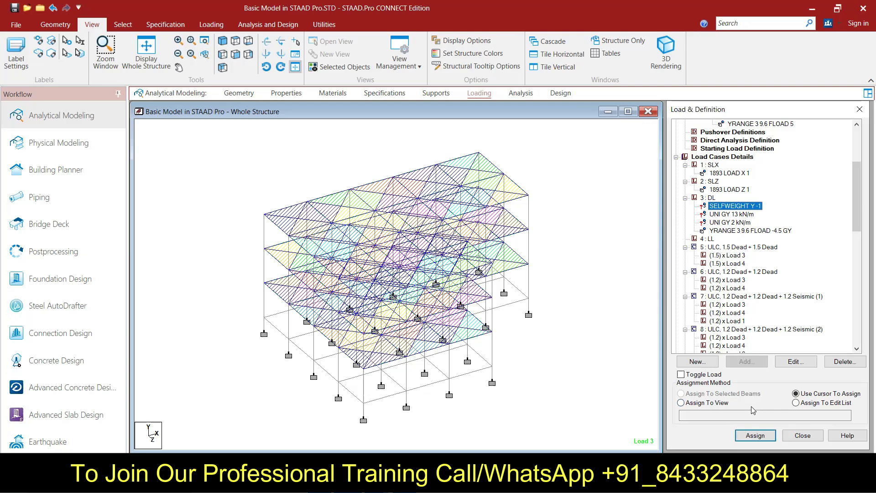
left_click(710, 405)
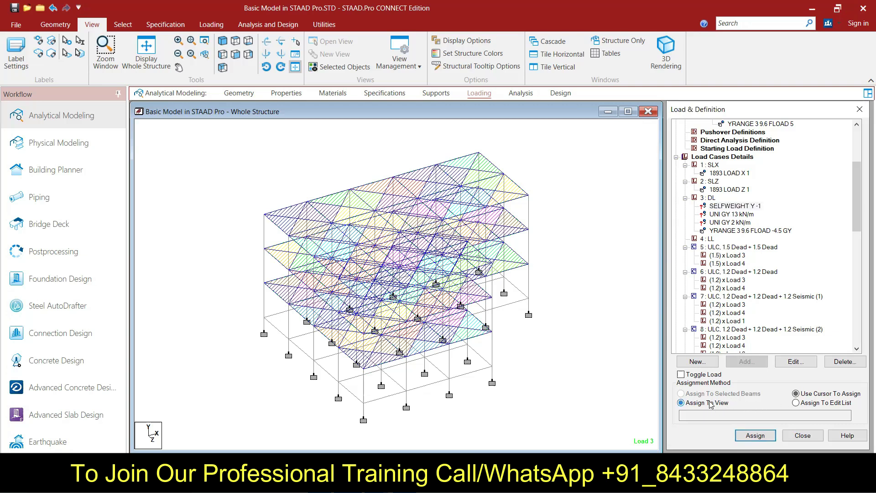
left_click(757, 435)
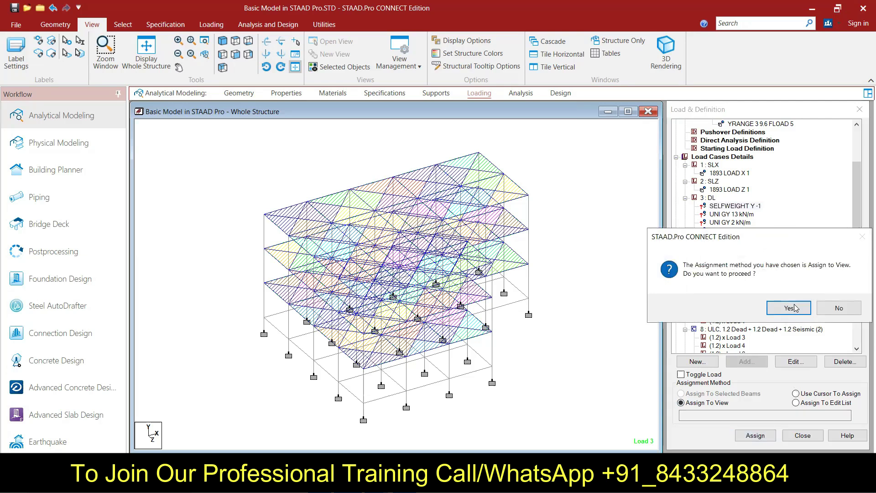
left_click(792, 309)
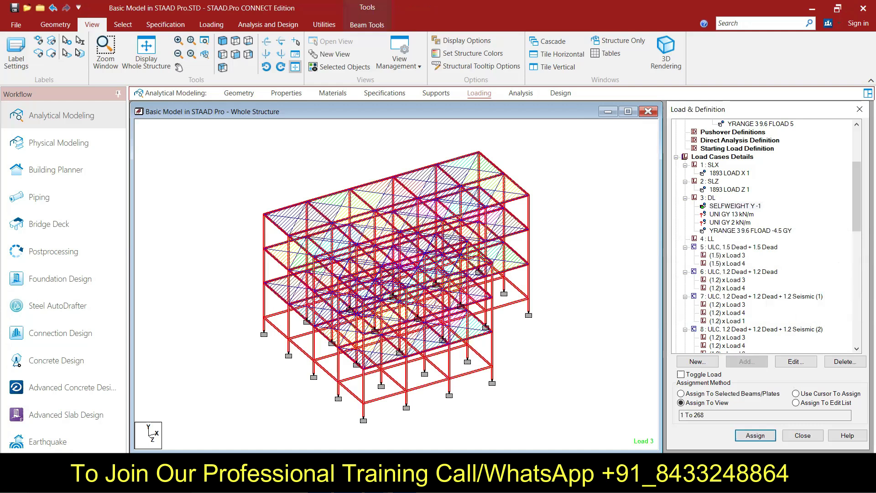
Step: Assign the UNI GY 13 kN/m load to all horizontal beams of the three levels below the roof, selected in the front view
mouse_move(376, 484)
left_click(738, 215)
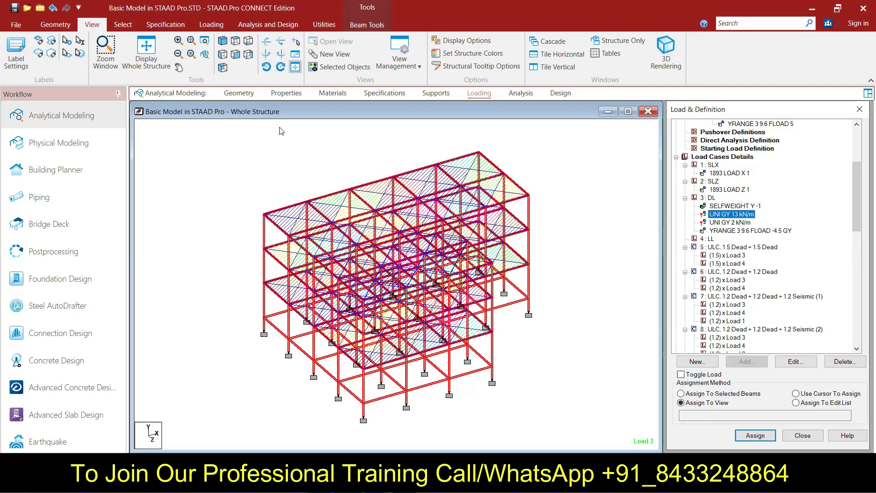
left_click(235, 54)
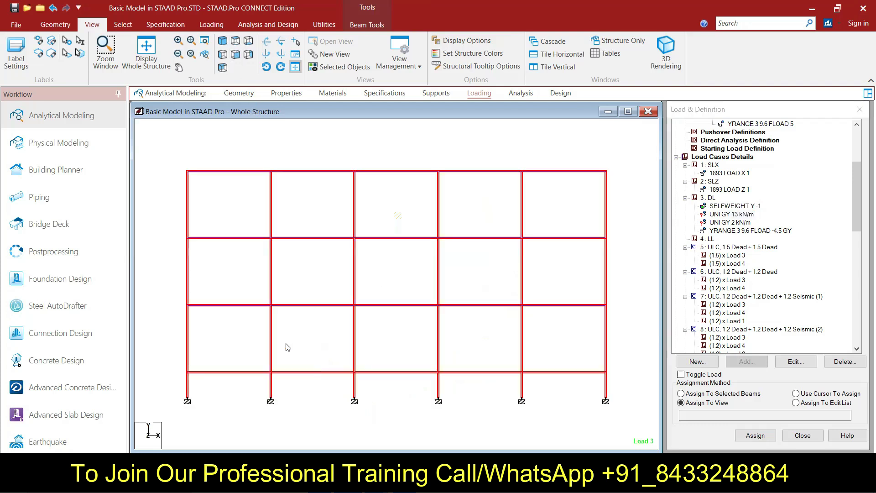
left_click(172, 351)
left_click_drag(172, 359, 631, 383)
left_click_drag(160, 284, 639, 319, "ctrl")
left_click_drag(153, 223, 633, 251, "ctrl")
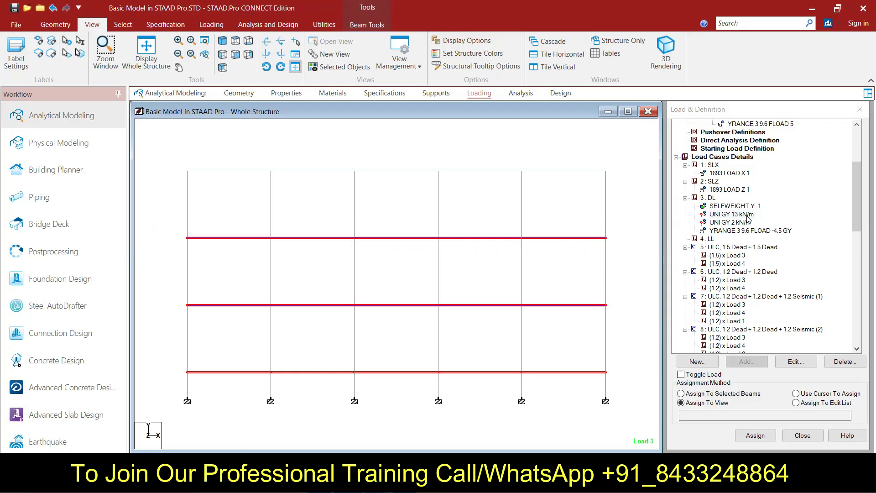
left_click(723, 395)
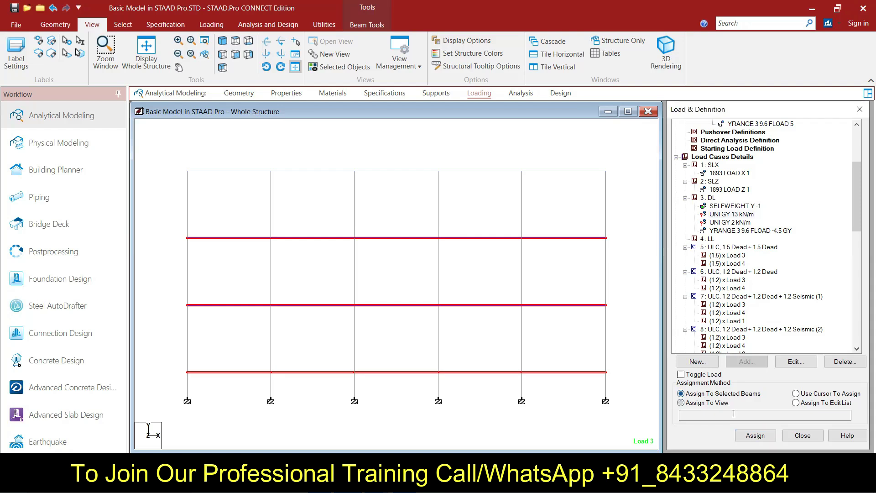
left_click(755, 435)
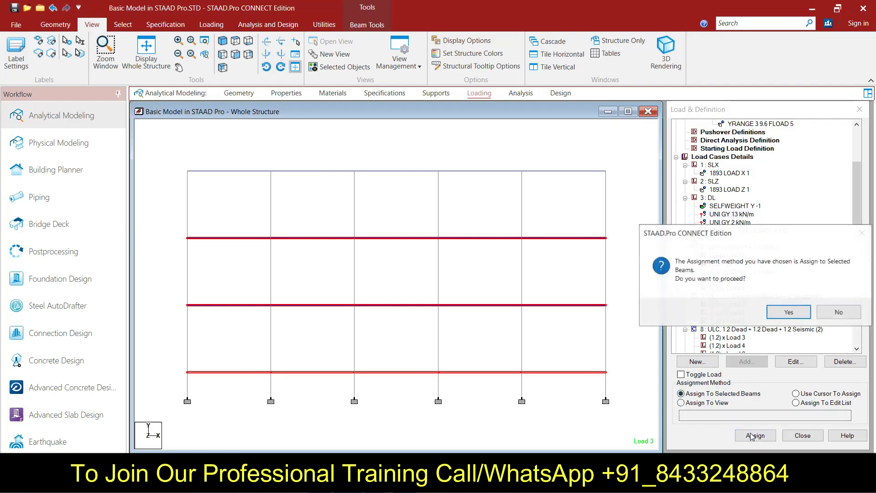
left_click(788, 310)
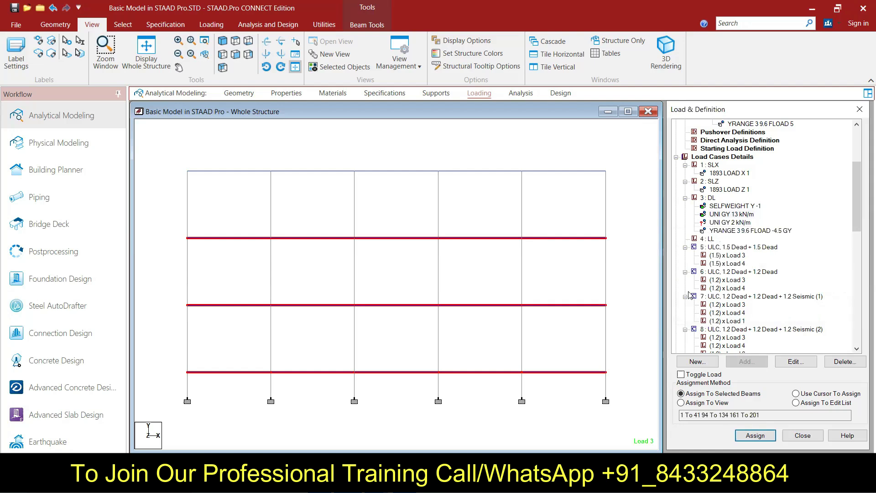
Step: Capture the isometric view of the frame with its loaded beams and paste it below item 38 "Assign Dead Loads" in the Google Docs notes
left_click(222, 42)
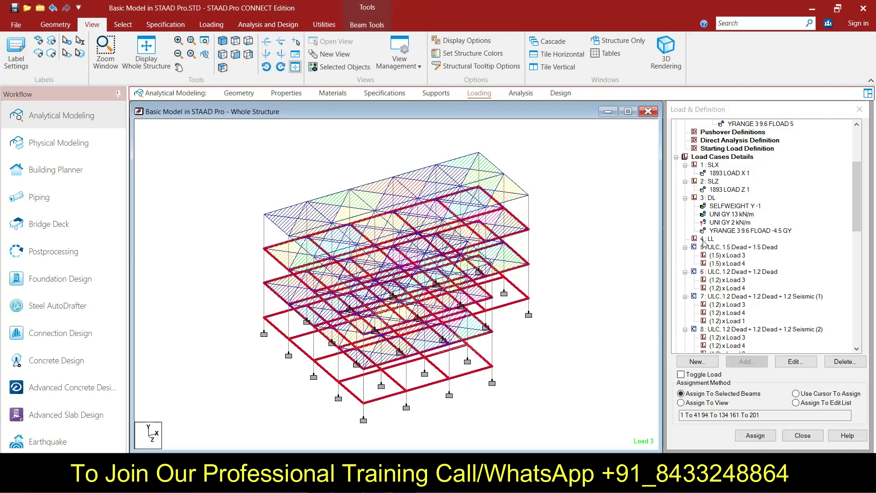
left_click(730, 223)
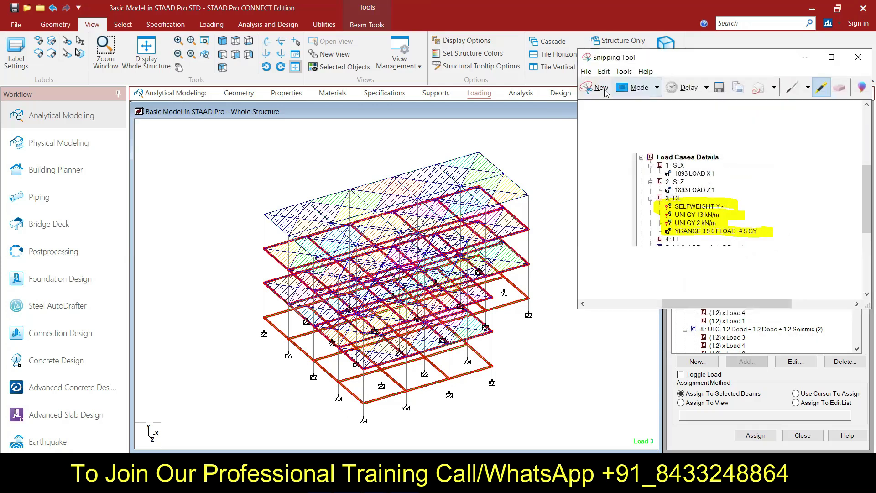
left_click(597, 90)
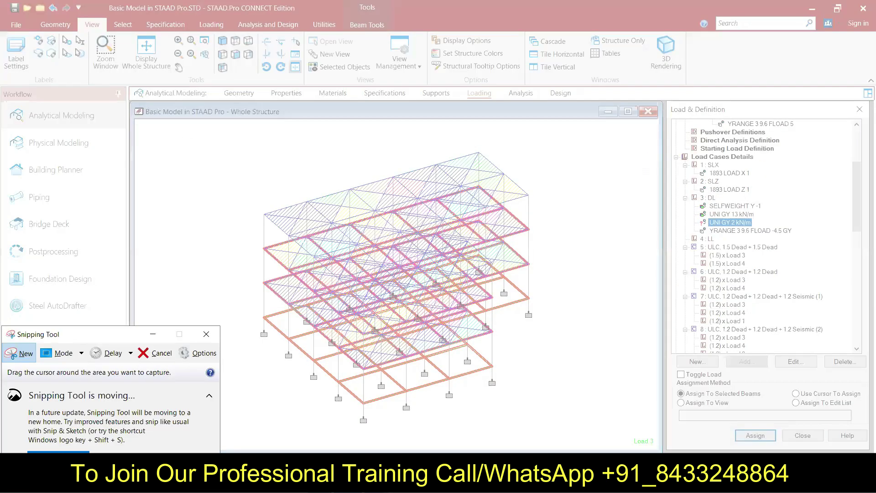
left_click_drag(188, 137, 615, 430)
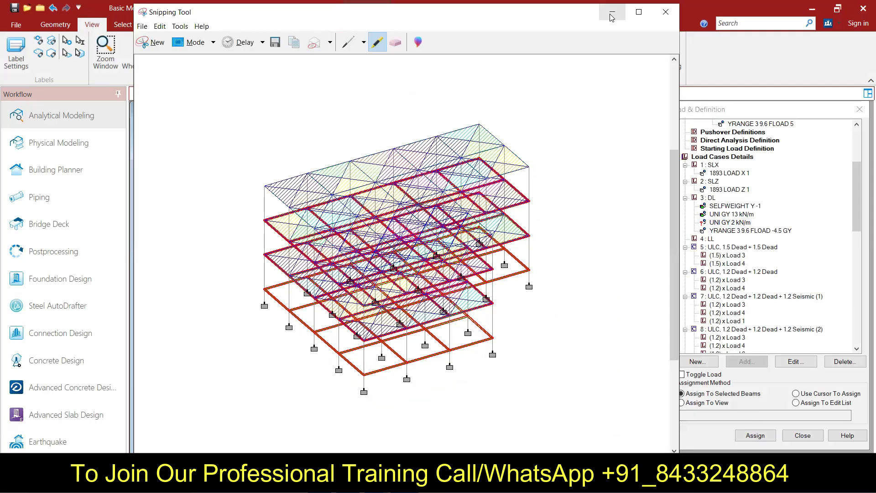
left_click(611, 8)
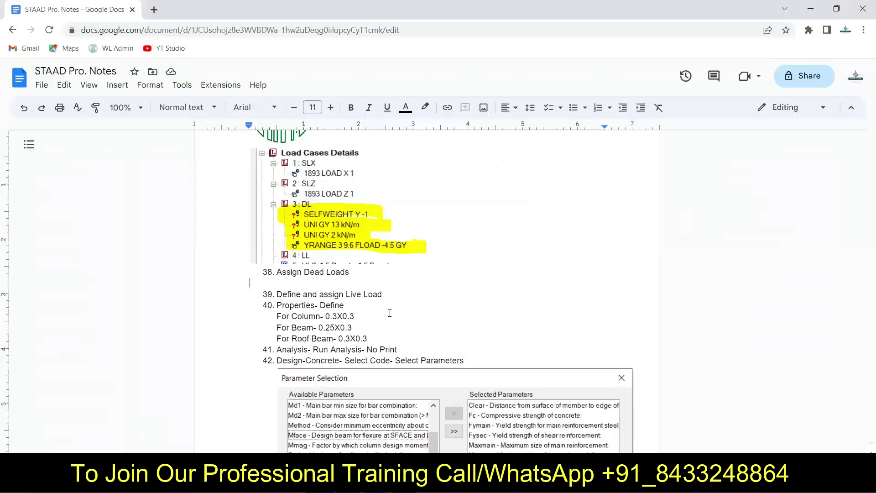
key("ctrl+v")
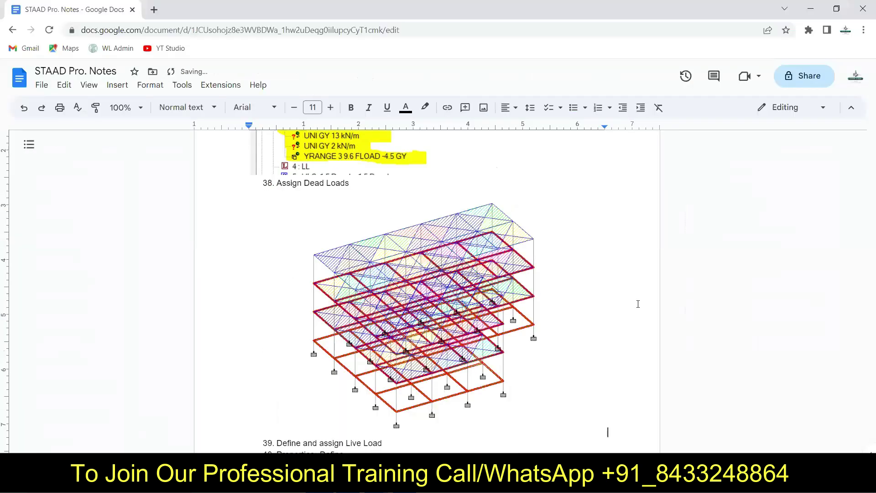
Step: Return to STAAD.Pro, select all roof-level beams in the front view and show only those selected beams
left_click(812, 10)
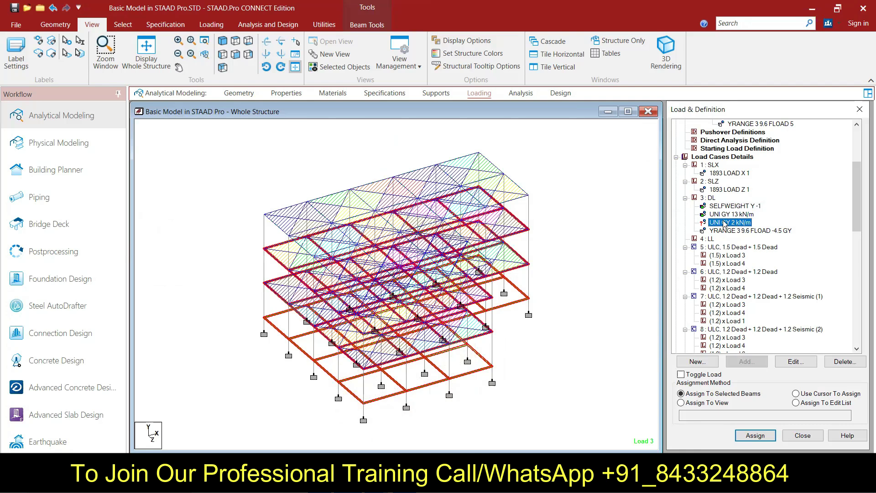
left_click(223, 41)
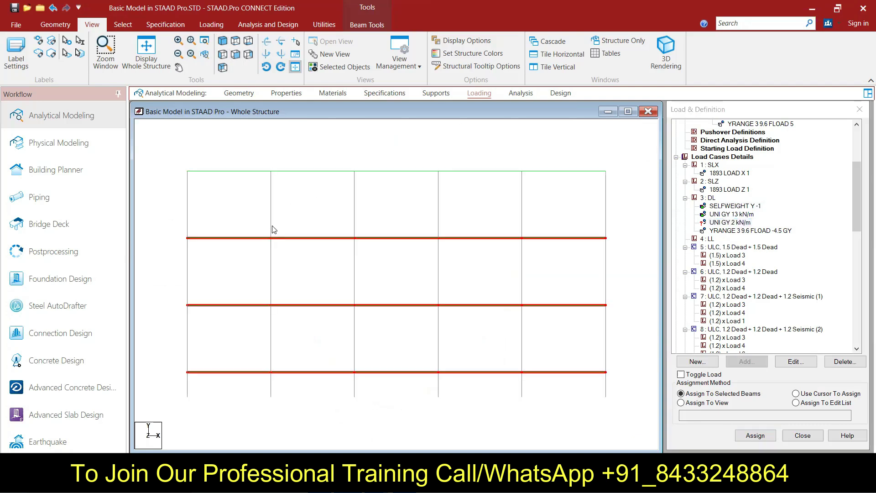
left_click(291, 190)
left_click_drag(638, 189, 638, 189)
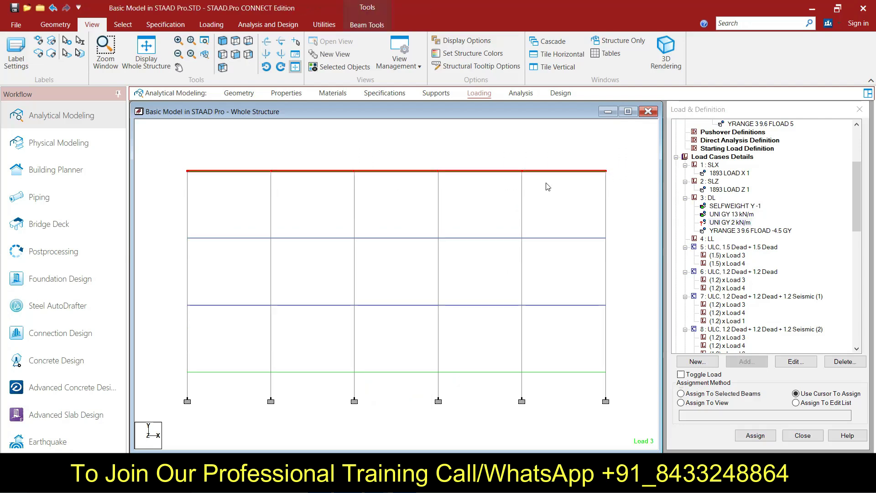
left_click(327, 67)
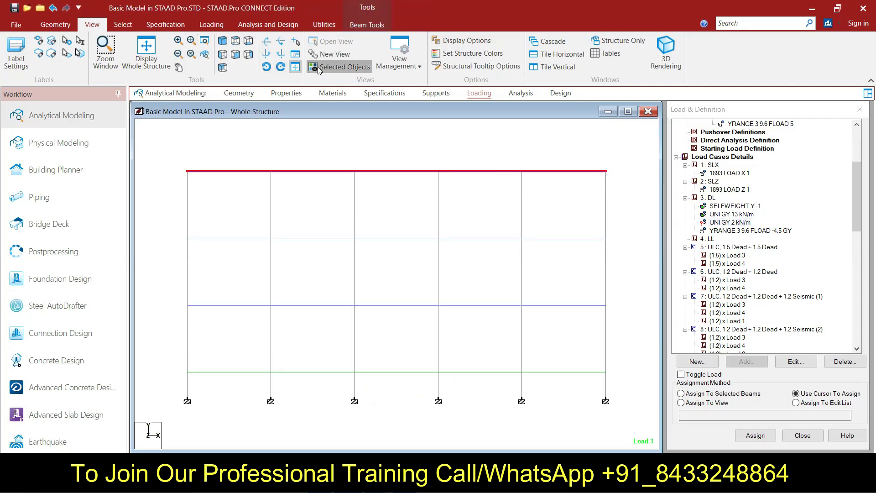
Step: Assign the UNI GY 2 kN/m load of case DL to all perimeter beams of the L-shaped roof, selected in plan view
left_click(235, 41)
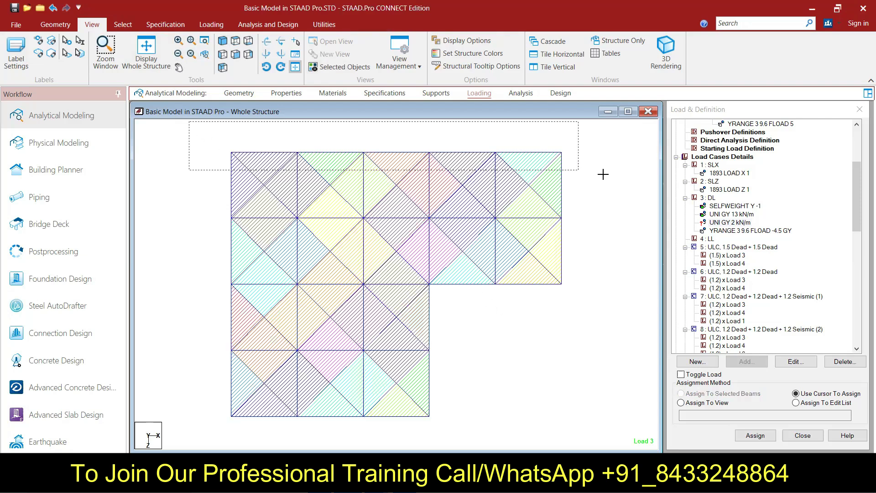
left_click(428, 272, "ctrl")
left_click(430, 273, "ctrl")
left_click(515, 283, "ctrl")
left_click(476, 284, "ctrl")
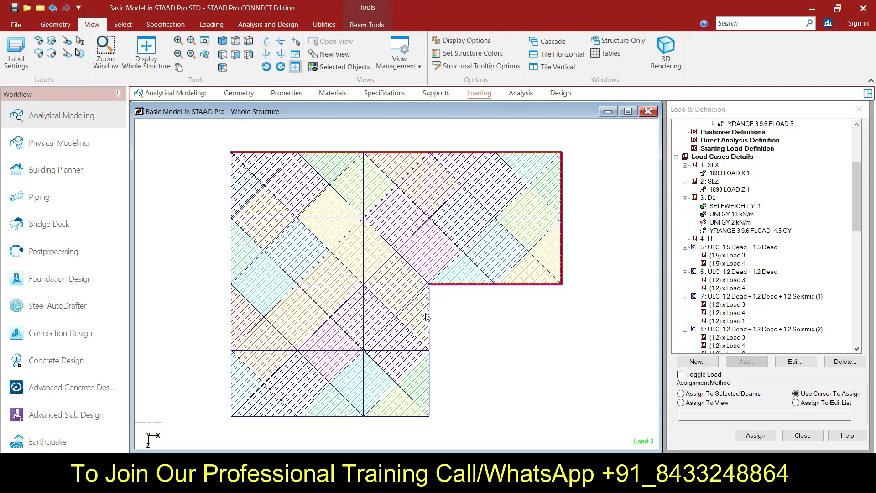
left_click(429, 325, "ctrl")
left_click(429, 380, "ctrl")
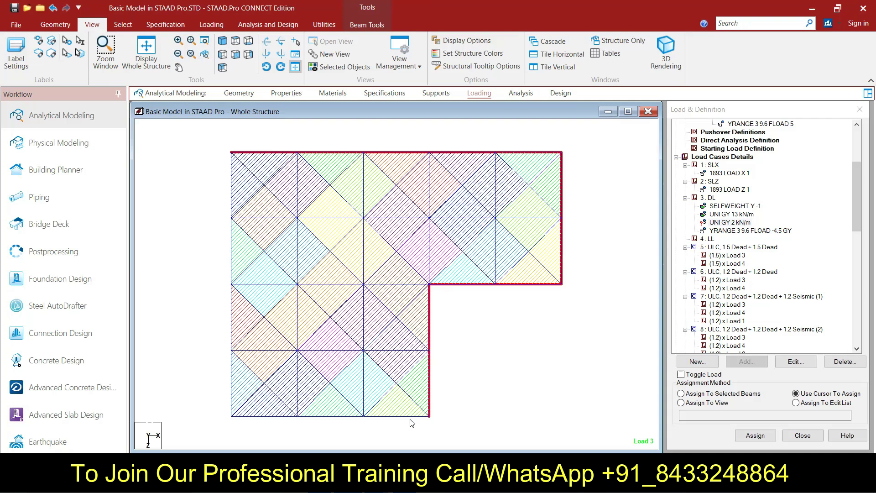
left_click(393, 416, "ctrl")
left_click(321, 416, "ctrl")
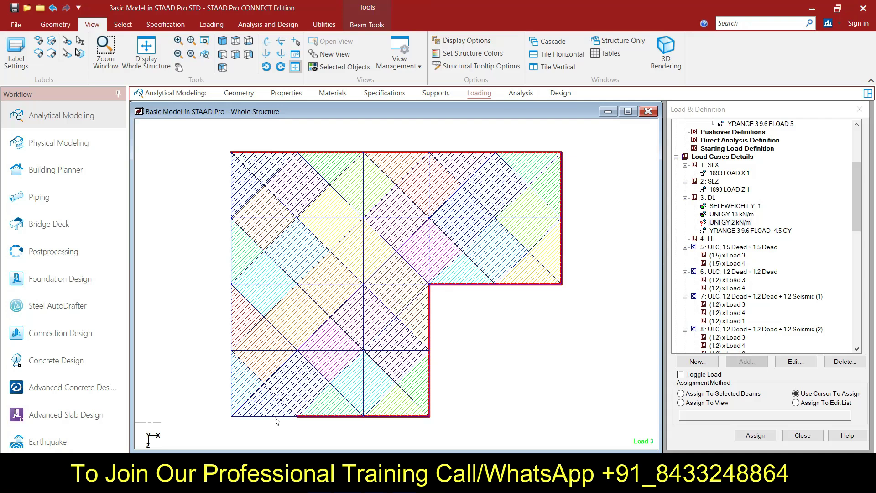
left_click_drag(209, 142, 251, 431)
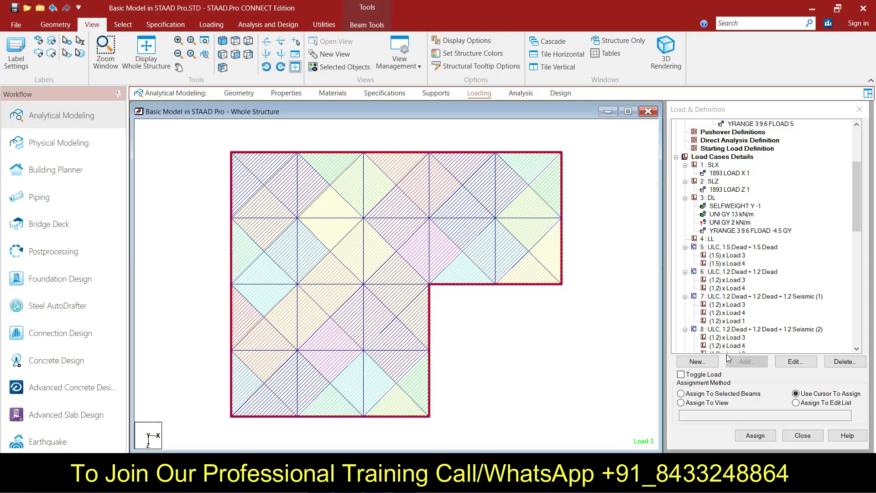
left_click(742, 395)
left_click(753, 436)
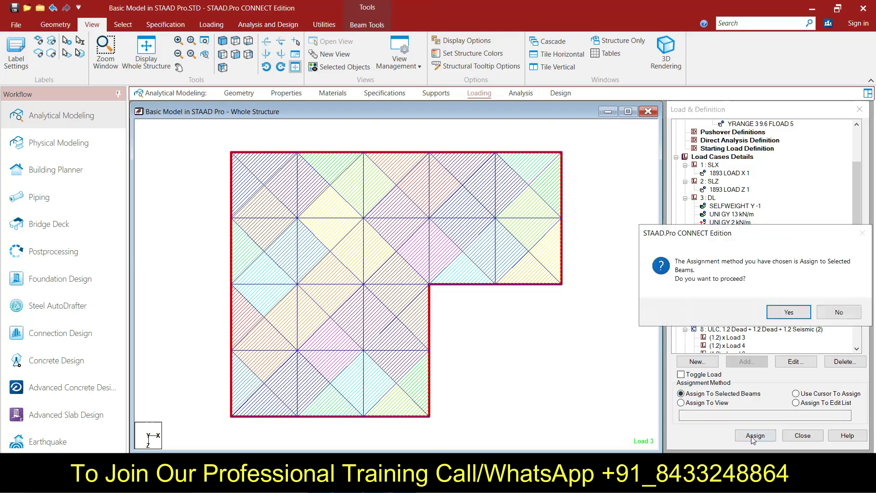
left_click(787, 315)
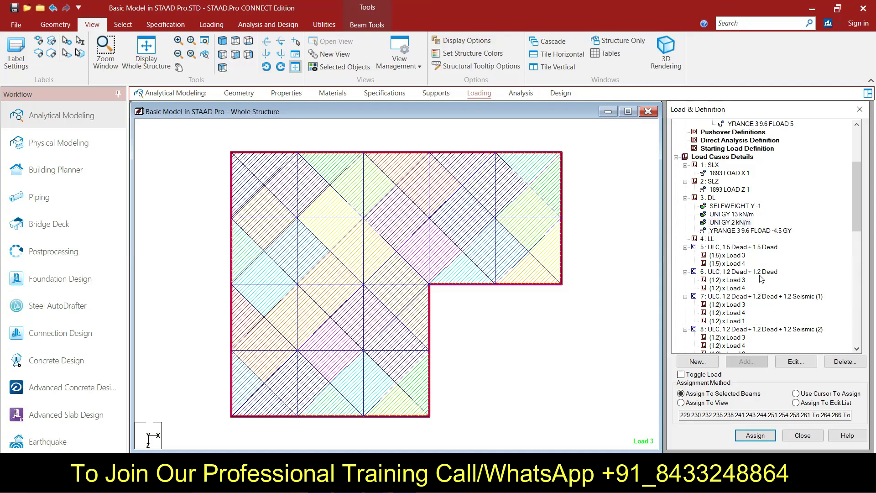
Step: Try a pressure of -5 kN/m2 for the floor weight in the seismic definition, and restore it to 5 kN/m2
scroll(761, 280, "up", 1)
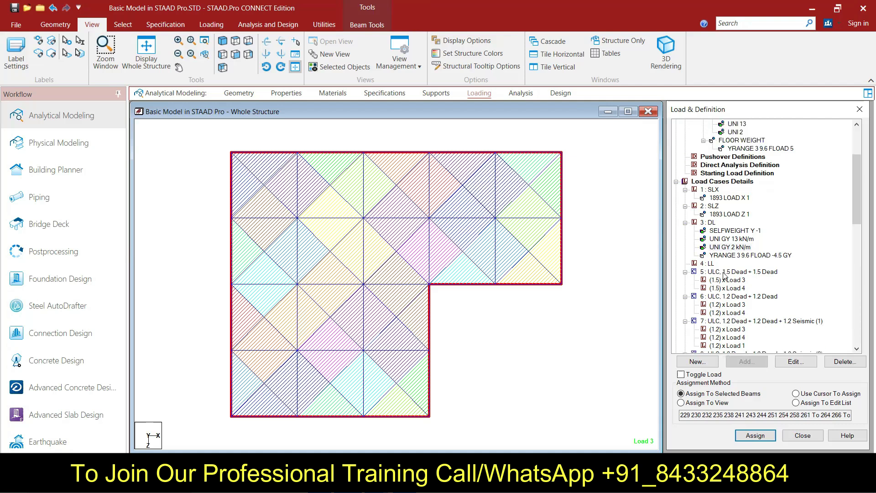
scroll(724, 275, "up", 2)
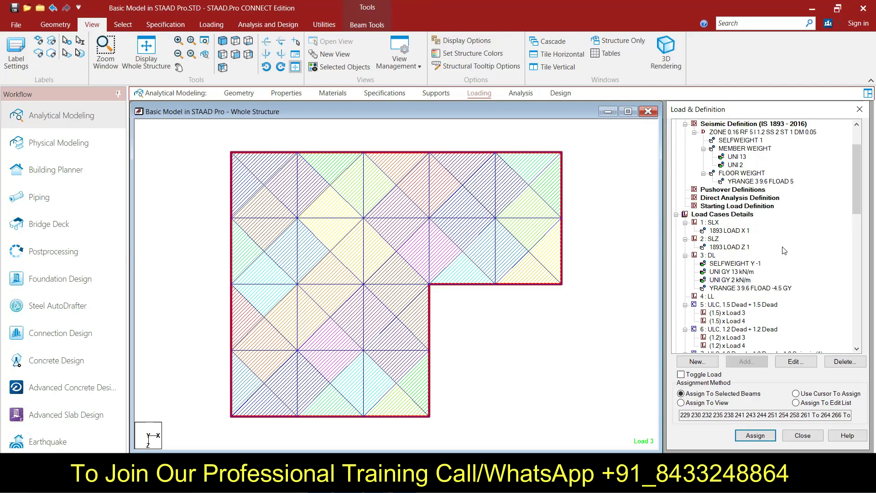
double_click(772, 182)
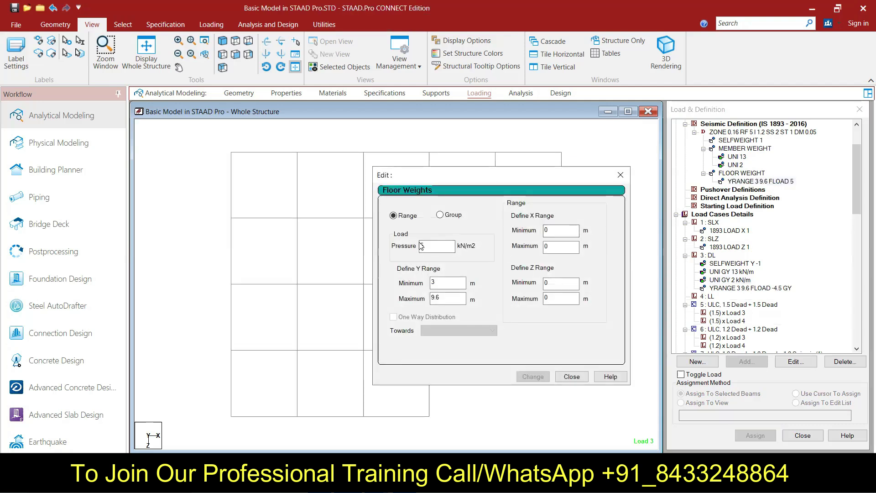
left_click(425, 246)
type("-")
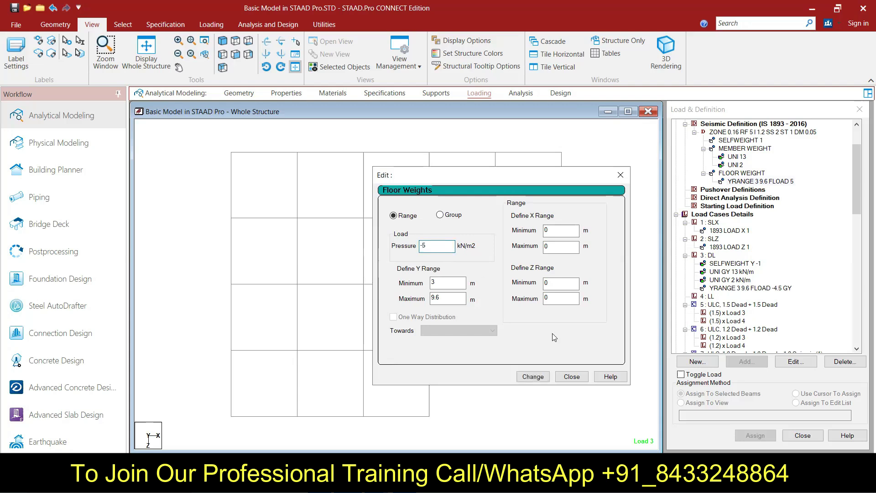
left_click(540, 379)
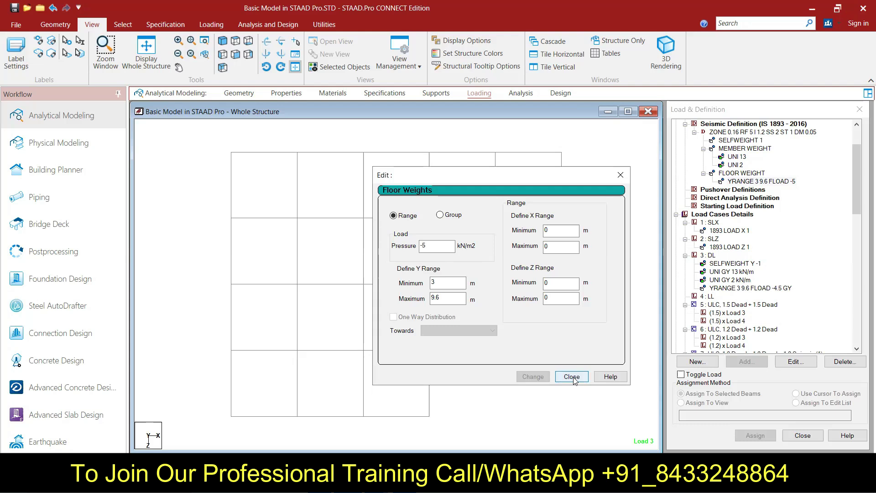
double_click(422, 245)
key("BackSpace")
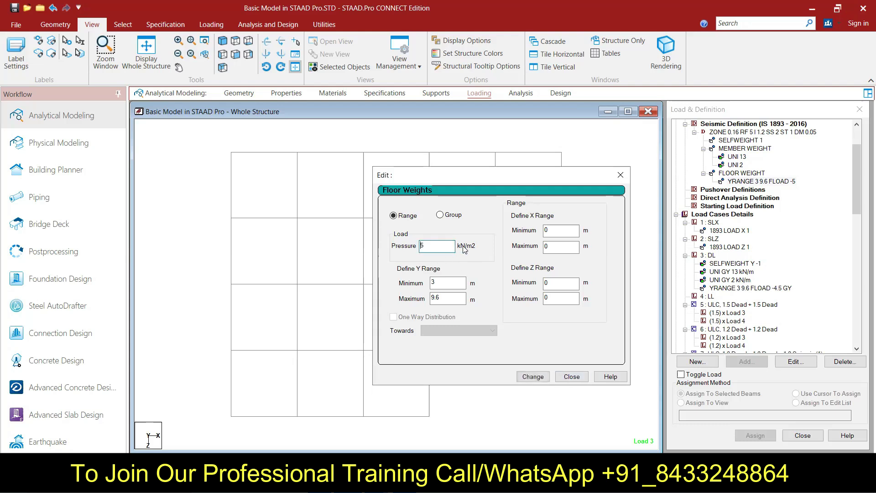
left_click(535, 379)
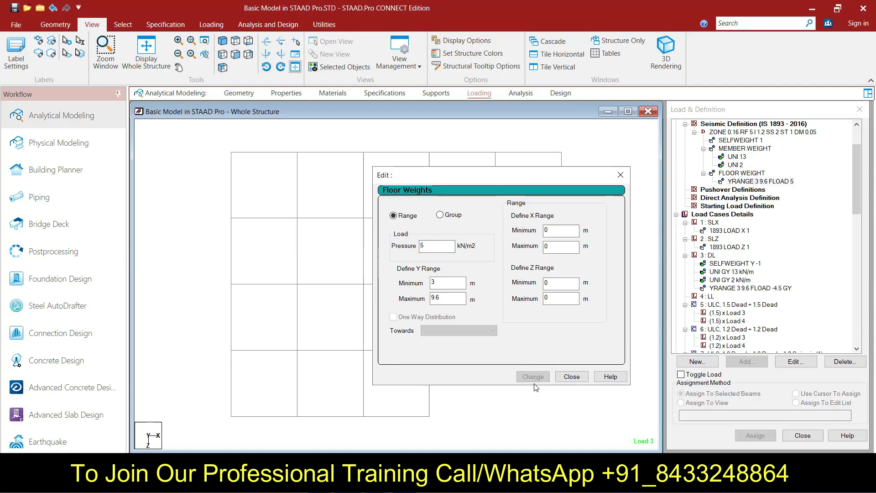
left_click(570, 378)
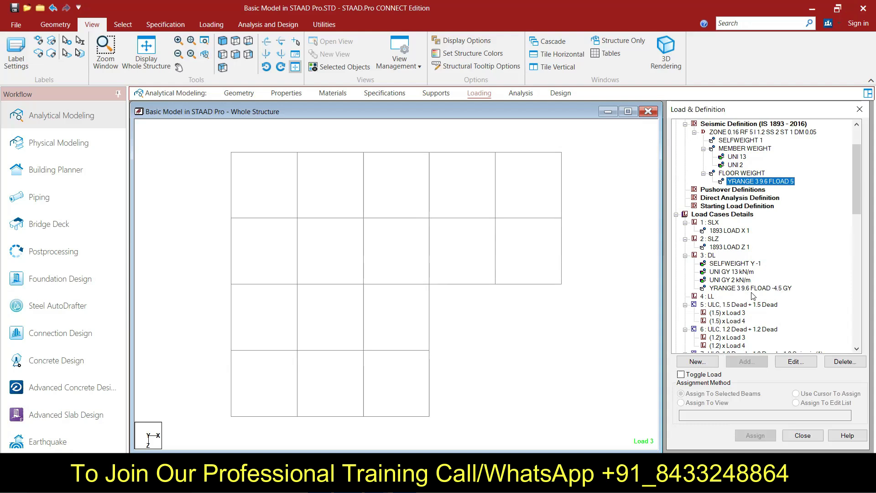
Step: Set the force W1 of the 13 kN/m uniform load in case DL to -13 kN/m in direction GY
double_click(729, 272)
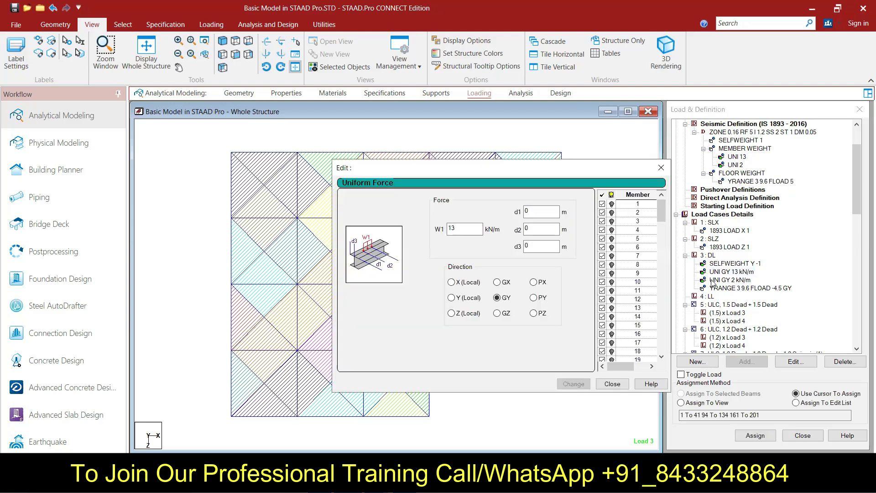
left_click(450, 229)
type("-")
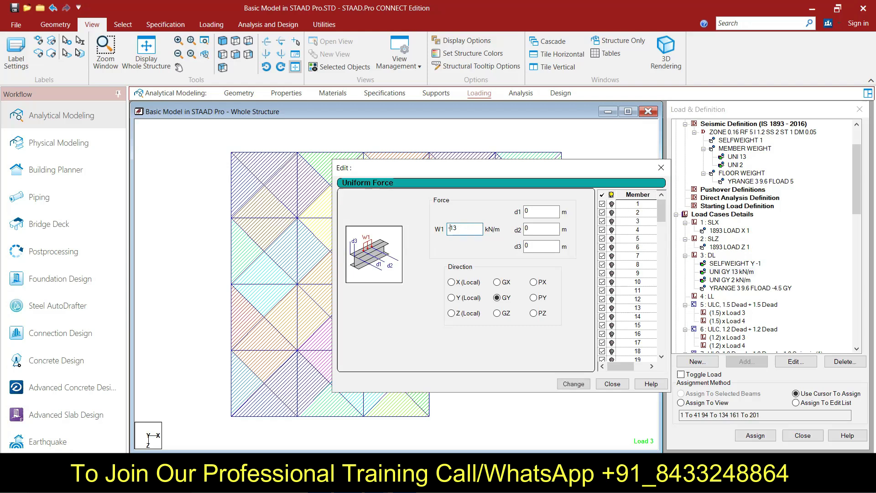
left_click(562, 387)
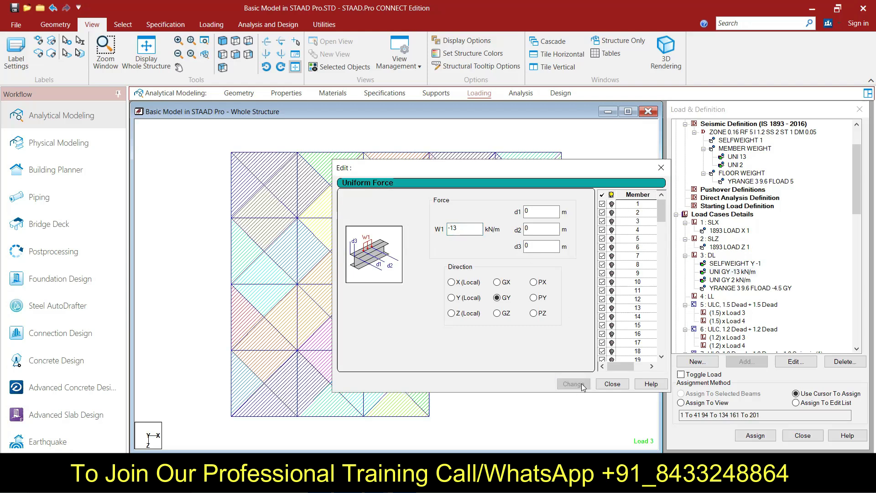
left_click(611, 386)
Step: Set the force W1 of the 2 kN/m uniform load in case DL to -2 kN/m in direction GY
left_click(739, 281)
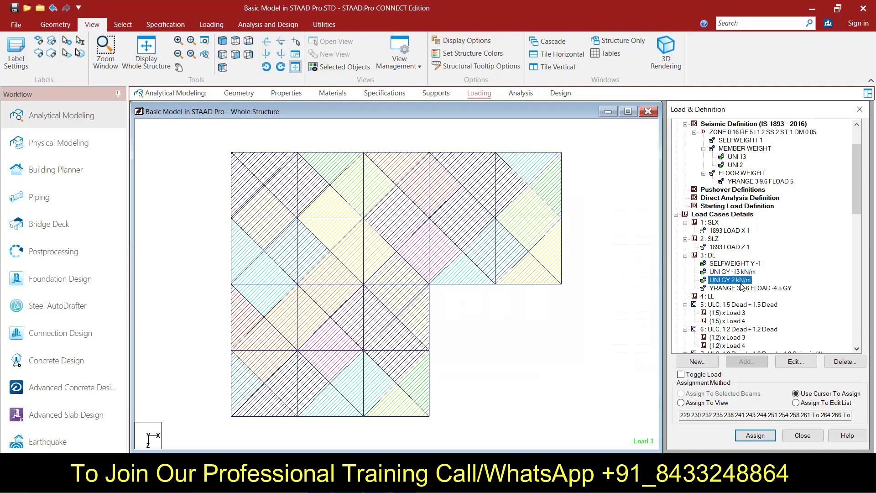
double_click(501, 244)
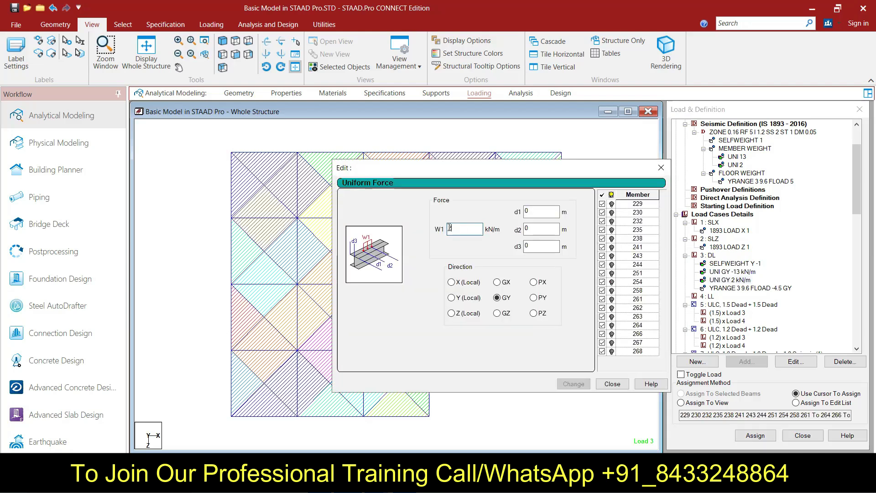
type("-2")
left_click(573, 384)
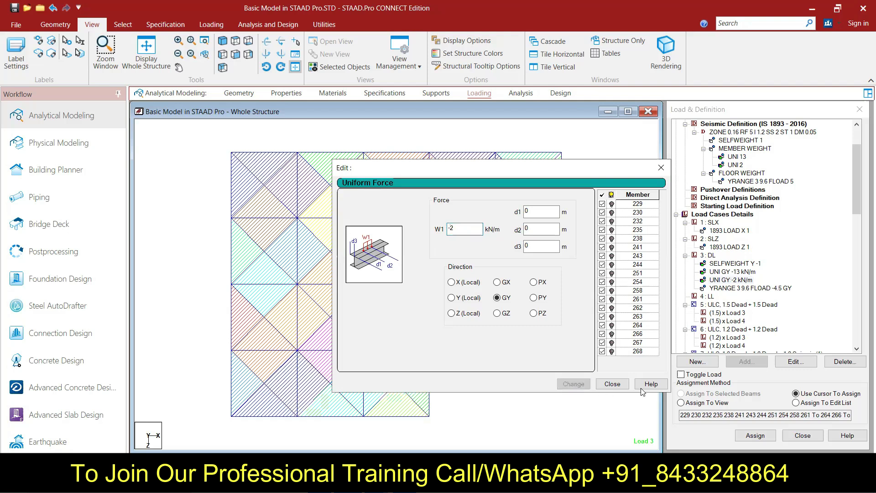
left_click(612, 384)
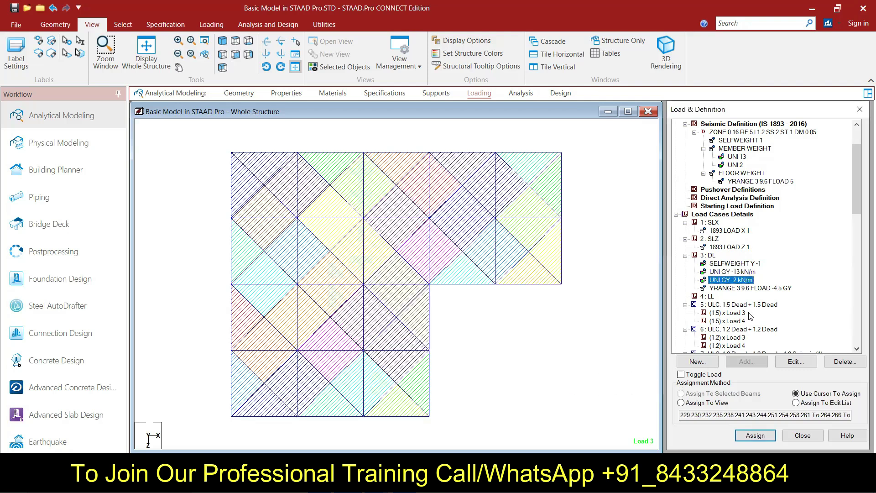
Step: Add a floor load of -2 kN/m2 in Global Y to load case LL, with a Y range from 3 to 9.6 m
left_click(753, 288)
left_click(707, 297)
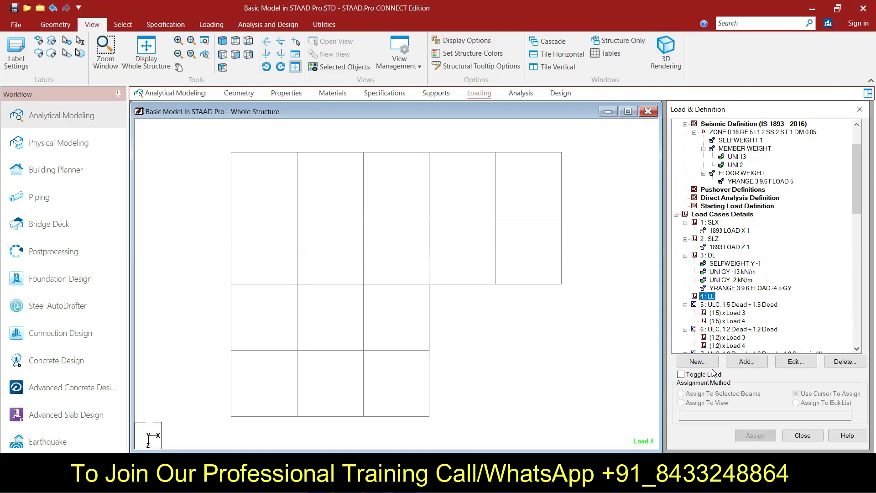
left_click(747, 361)
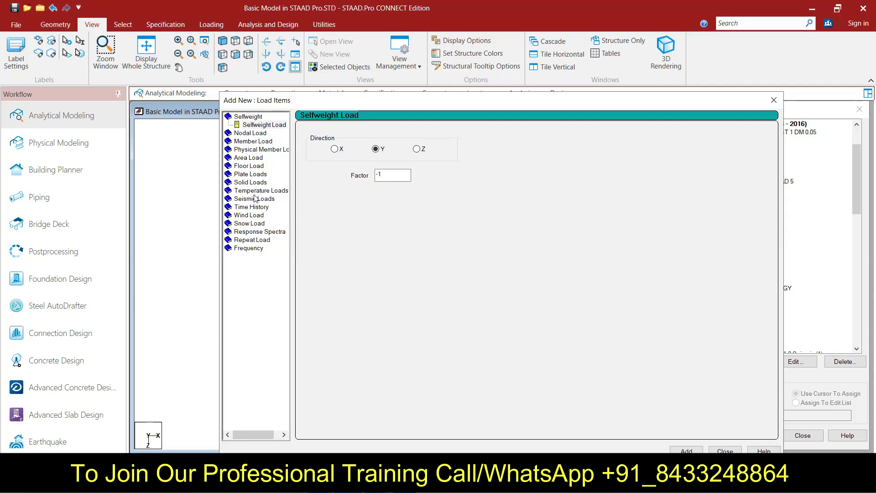
left_click(249, 166)
left_click(350, 182)
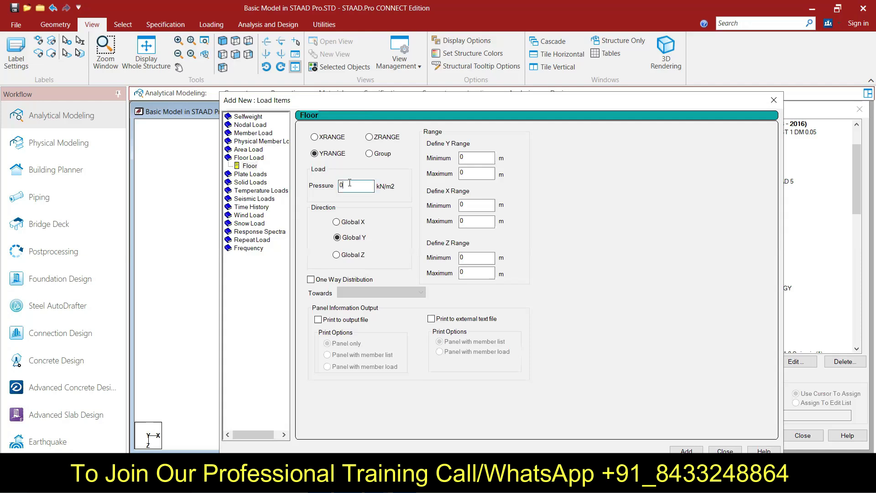
key("BackSpace")
type("-2")
left_click(470, 158)
key("Tab")
left_click_drag(578, 102, 440, 98)
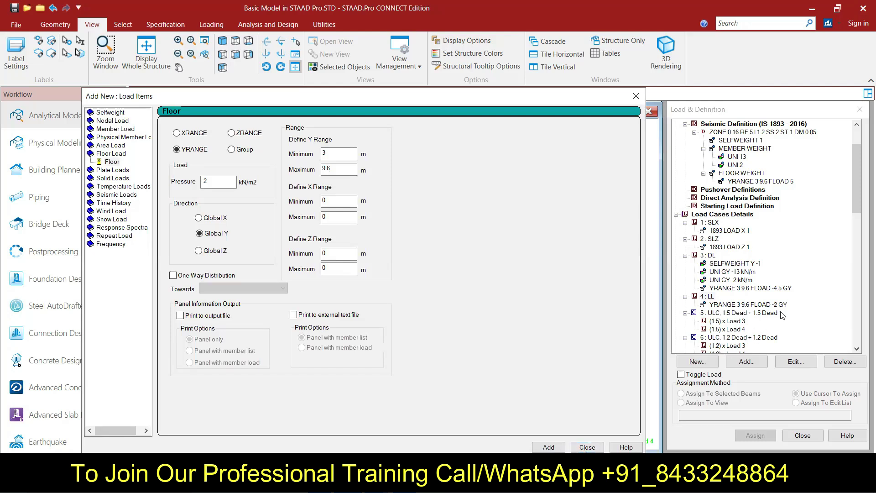
left_click(587, 447)
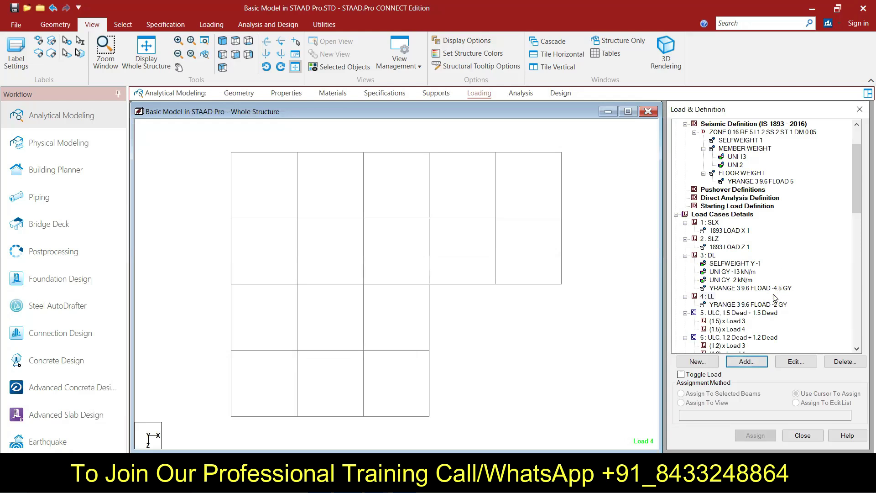
Step: Display the LL floor load on the whole structure in isometric view, followed by the UNI GY -13 kN/m load of case DL
scroll(774, 297, "down", 1)
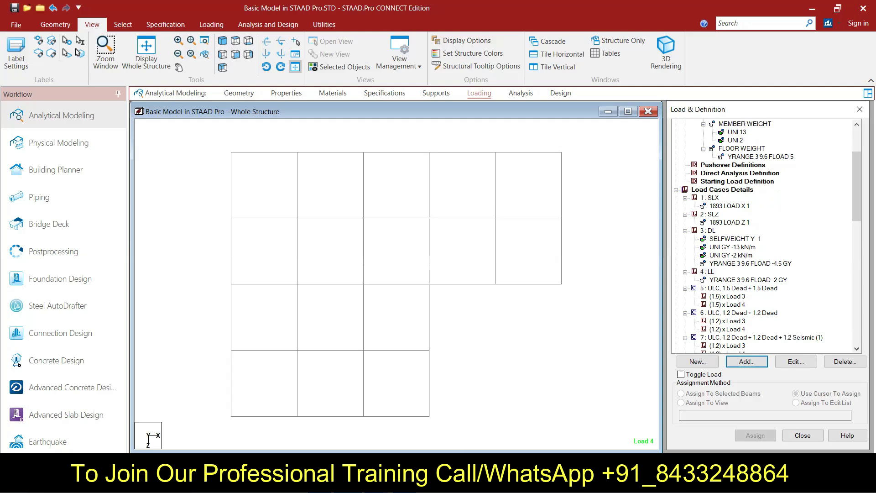
left_click(732, 280)
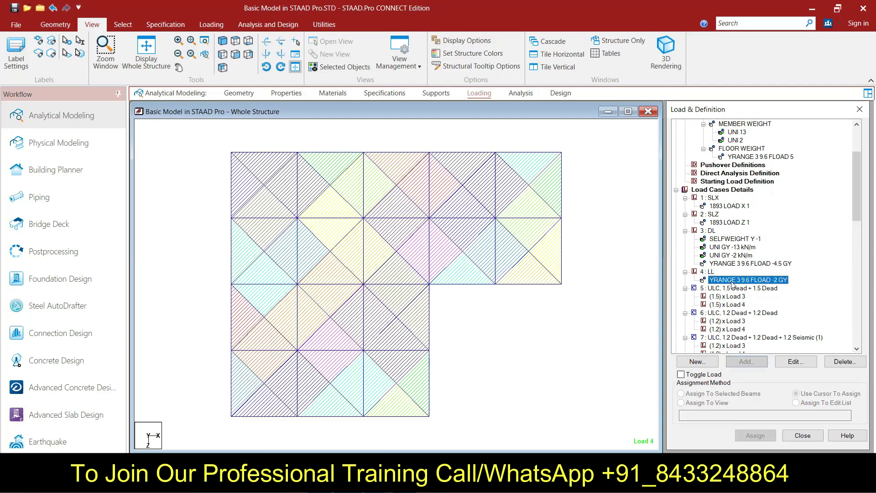
left_click(142, 63)
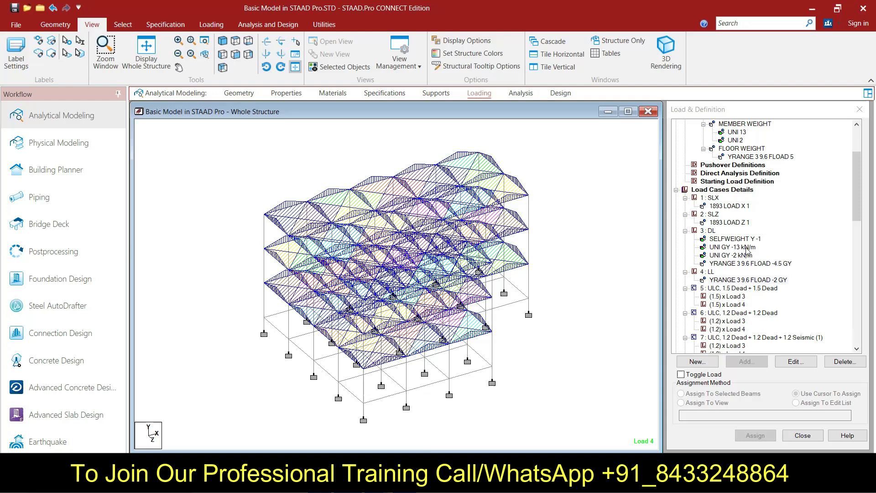
left_click(745, 248)
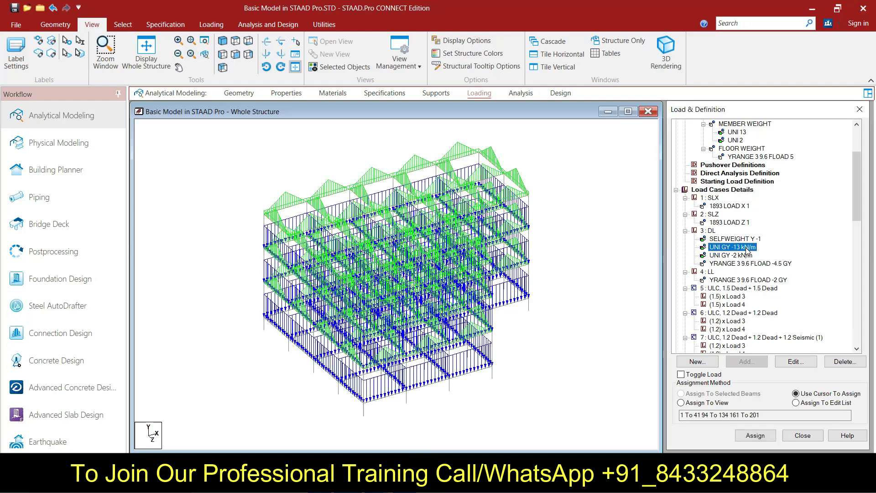
Step: Examine how the self-weight, -13 kN/m and -2 kN/m uniform loads and floor load of case DL act on the structure
left_click(744, 256)
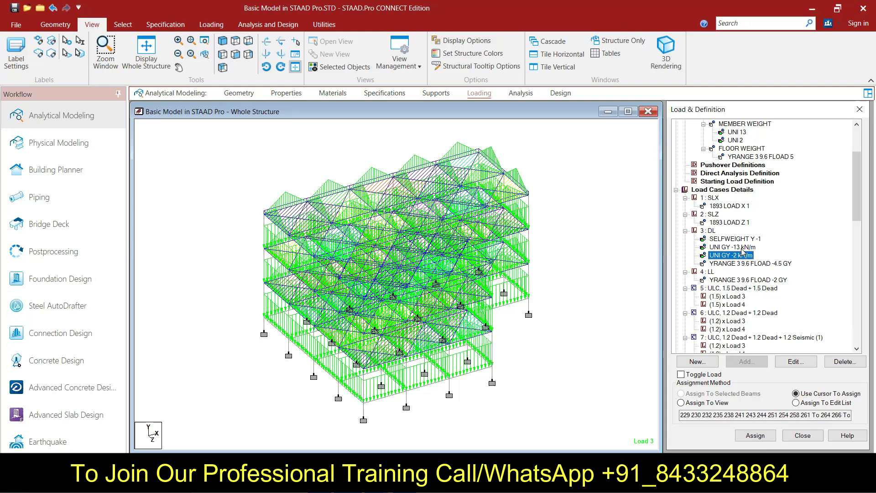
left_click(742, 248)
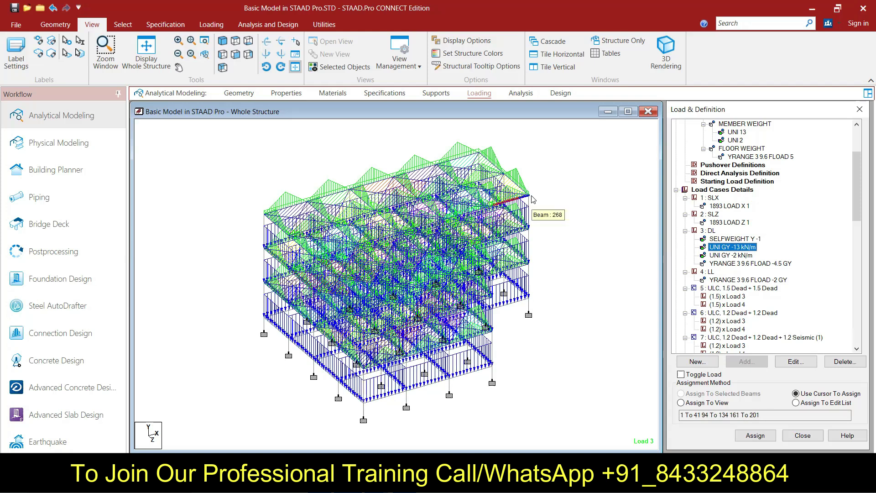
left_click(725, 256)
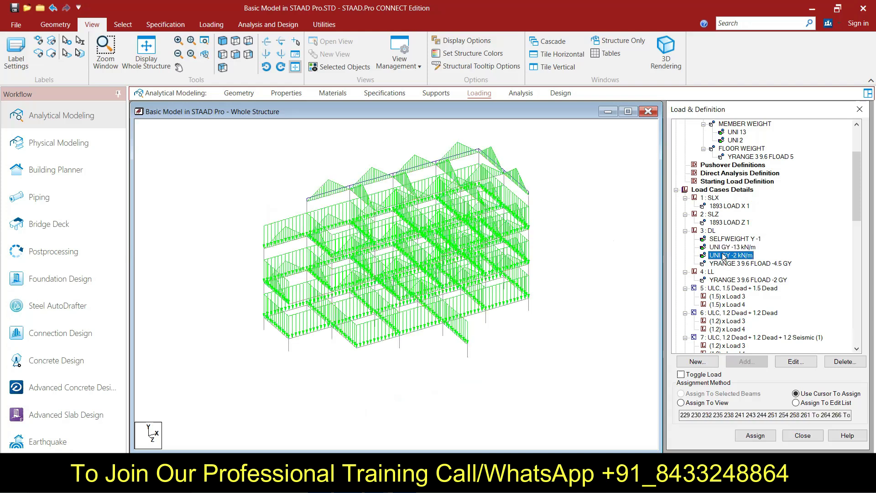
left_click(735, 239)
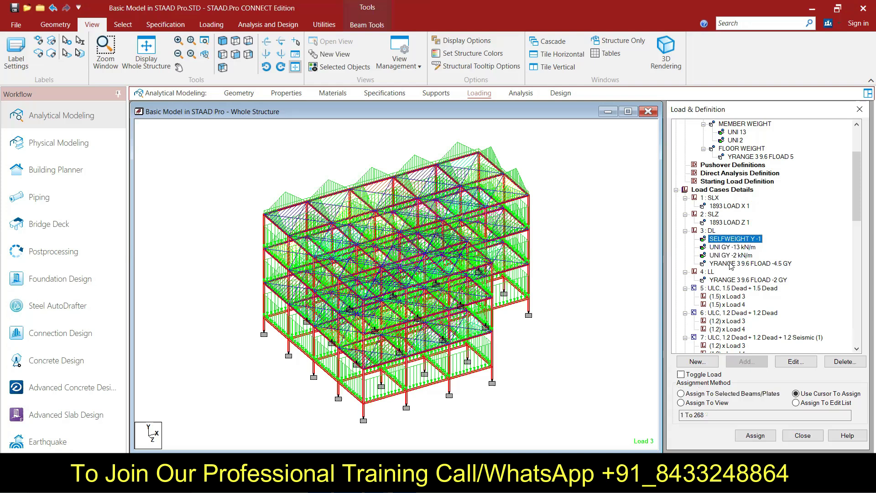
left_click(731, 264)
left_click(725, 254)
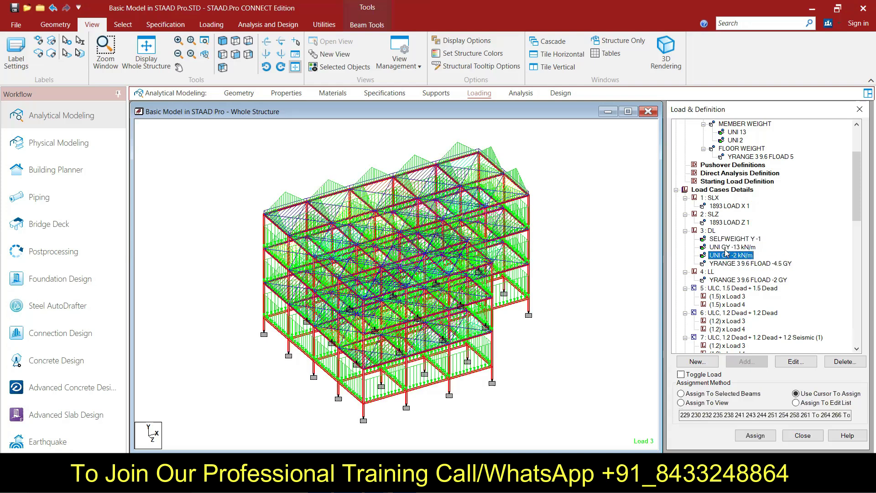
left_click(726, 247)
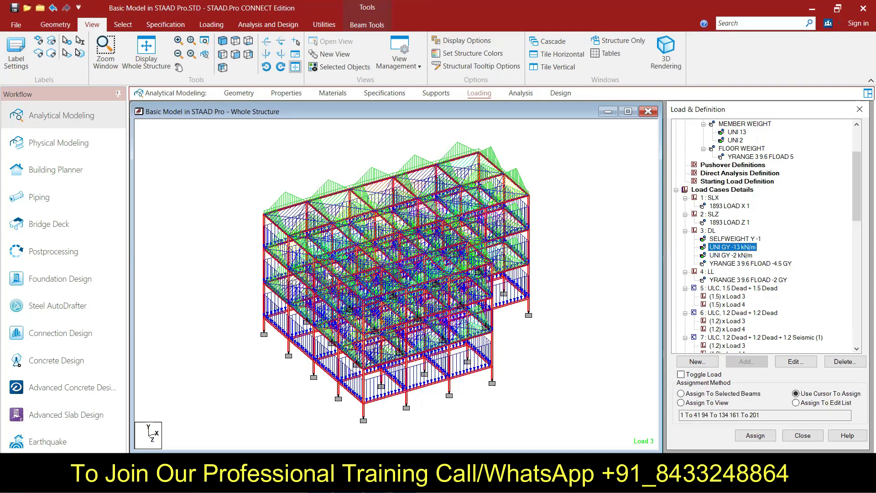
Step: Rotate the model with the case DL loads displayed and insert the captured view below Assign Dead Loads in the Google Docs notes
left_click(560, 333)
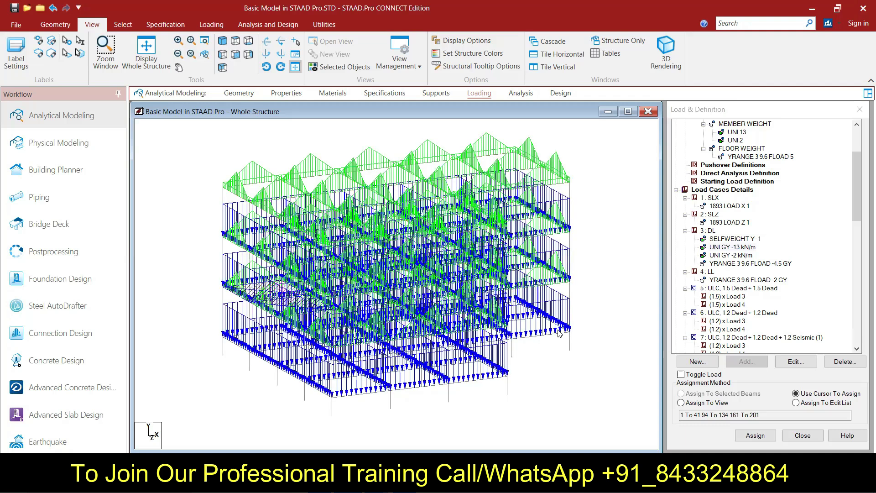
key("Right")
key("Left")
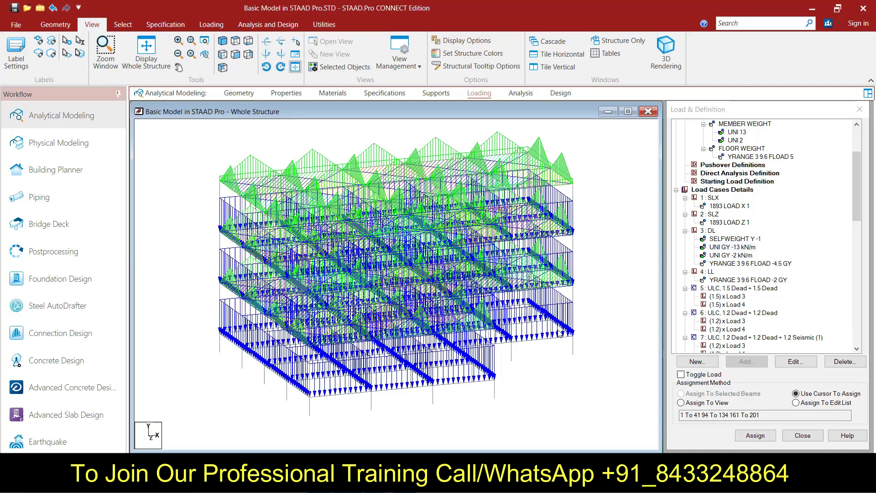
left_click(725, 255)
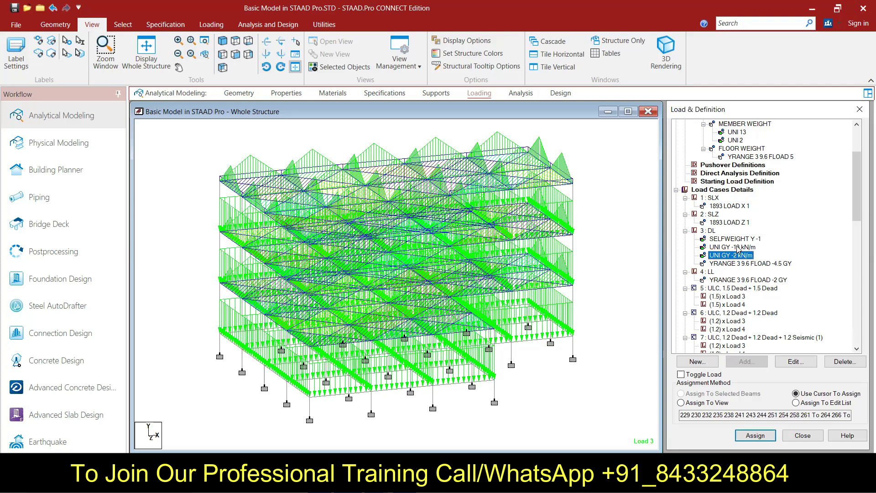
left_click(737, 247)
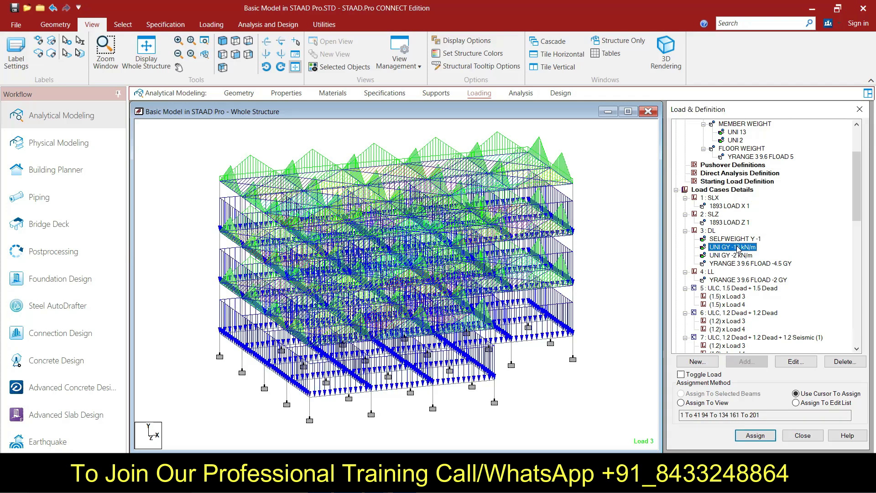
left_click(742, 263)
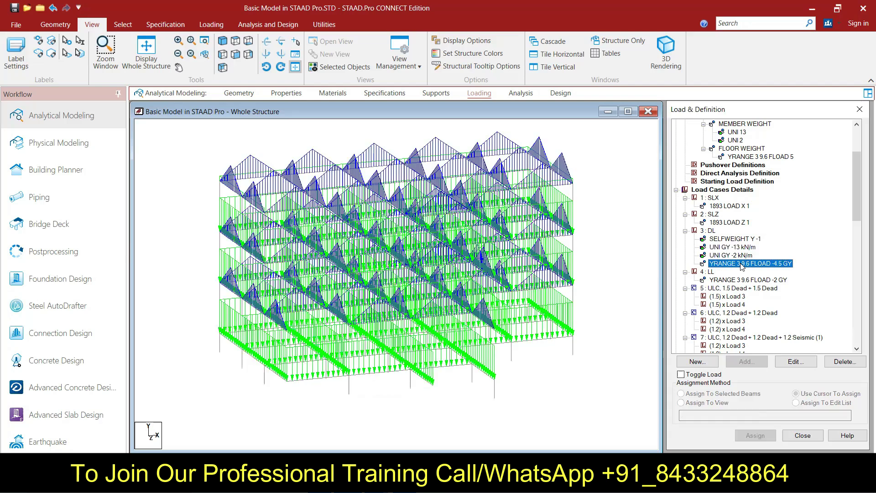
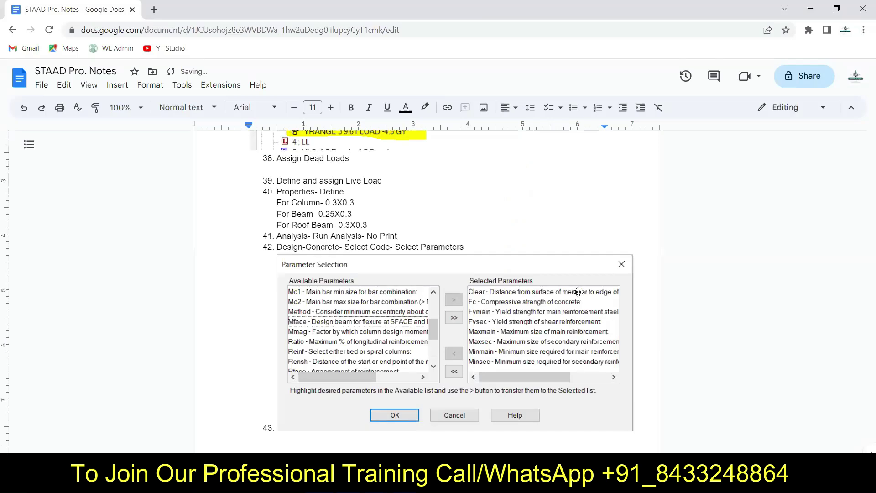
key("ctrl+v")
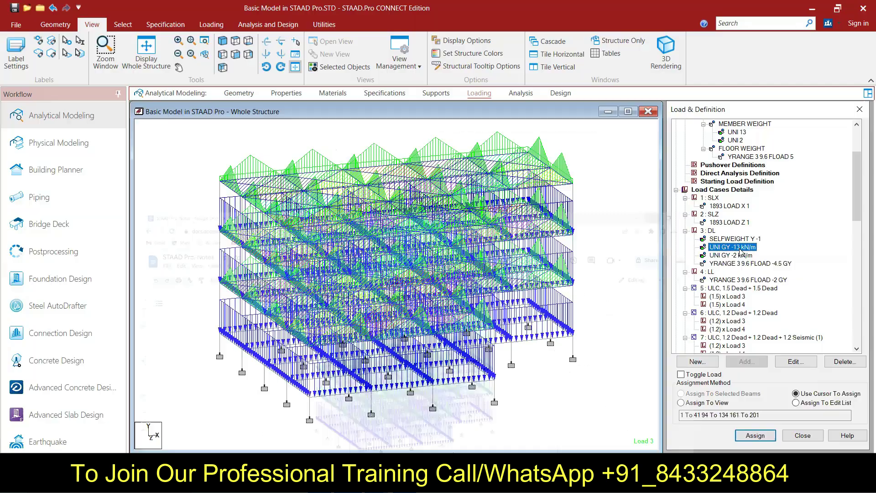
left_click(810, 8)
Step: Display the -2 GY floor load of case LL in STAAD.Pro and capture the model with the load tree using Snipping Tool
left_click(739, 280)
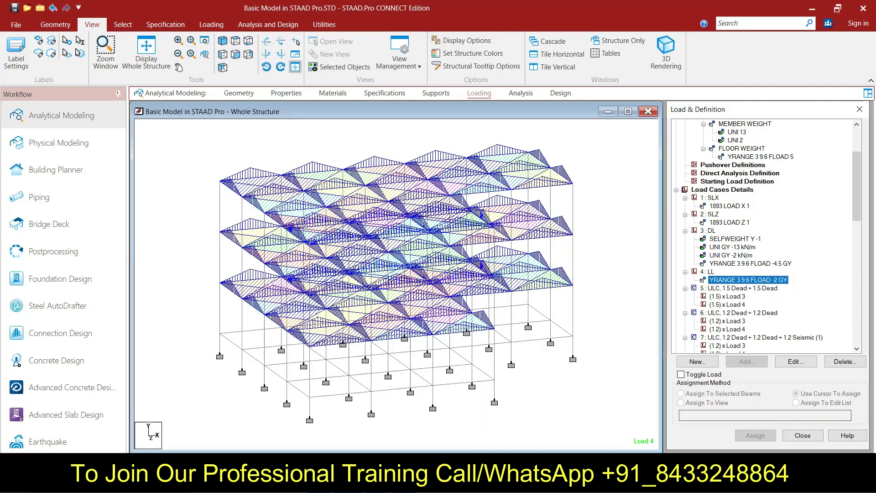
left_click(386, 484)
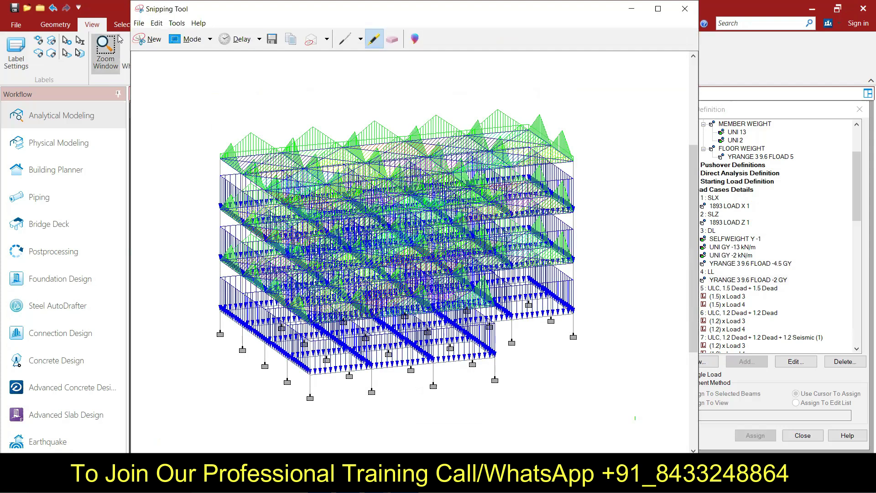
left_click(164, 40)
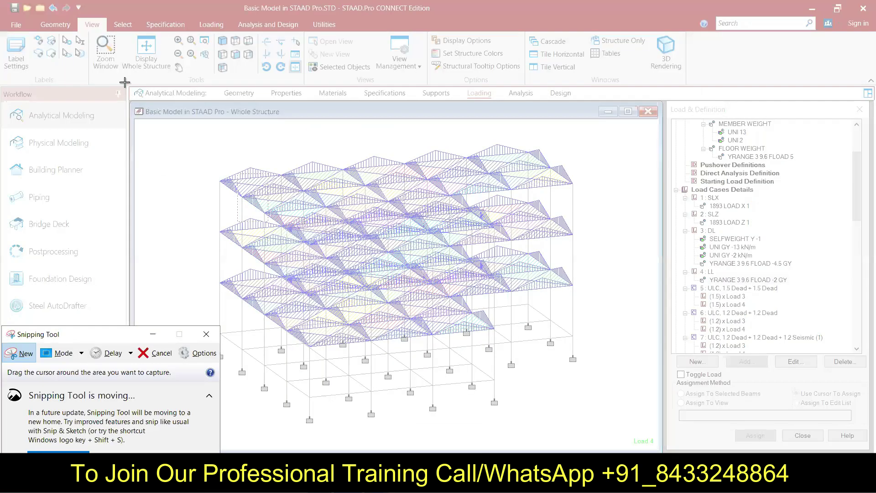
left_click_drag(132, 84, 791, 390)
left_click_drag(868, 420, 869, 447)
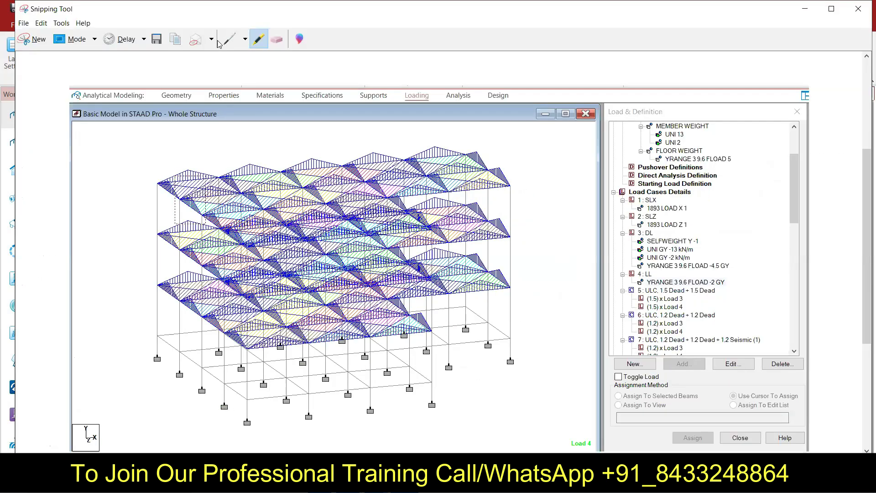
left_click(803, 6)
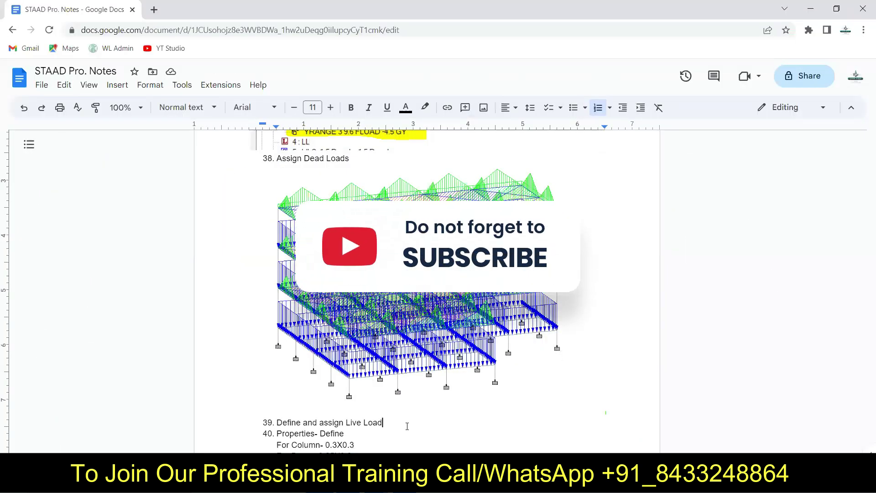
Step: Paste the live load capture below Define and assign Live Load in the Google Docs notes
key("ctrl+v")
scroll(413, 401, "down", 4)
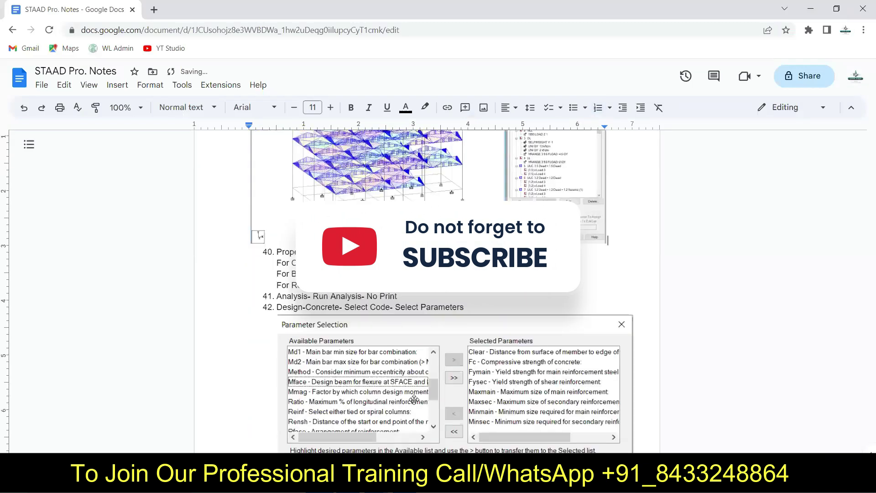
scroll(414, 400, "down", 1)
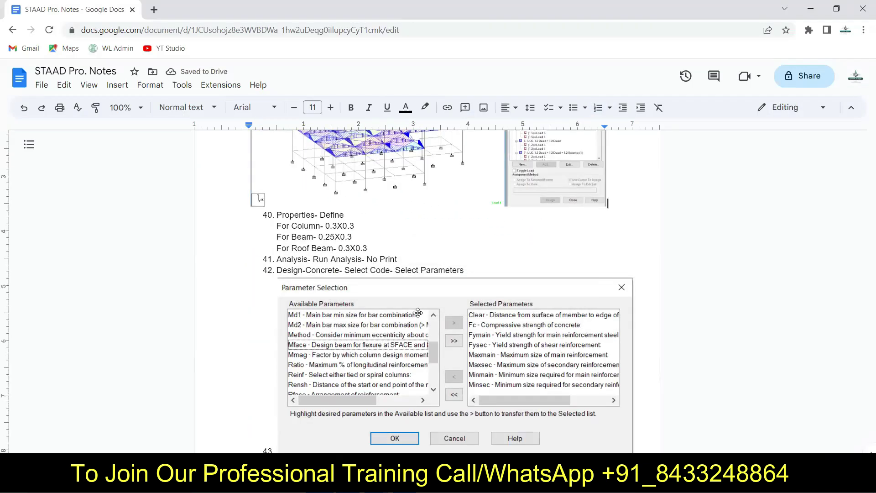
left_click(810, 9)
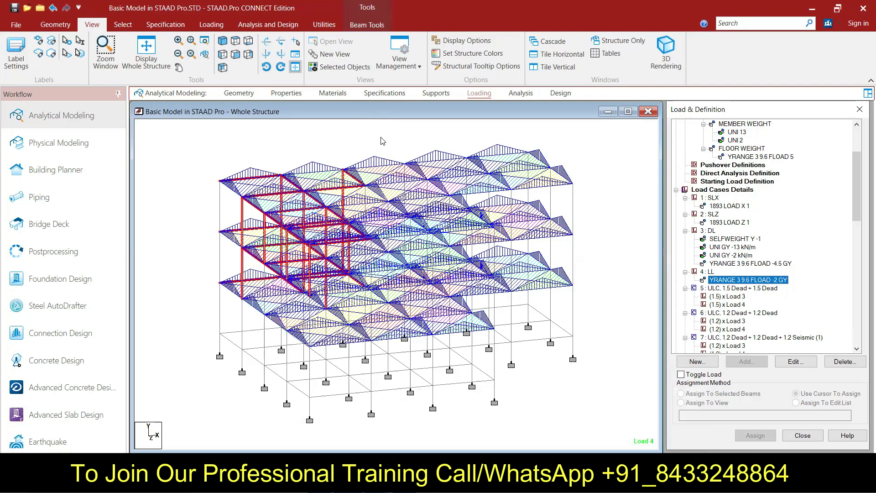
Step: Check in STAAD.Pro which members are assigned to each of the three rectangular concrete sections
left_click(286, 93)
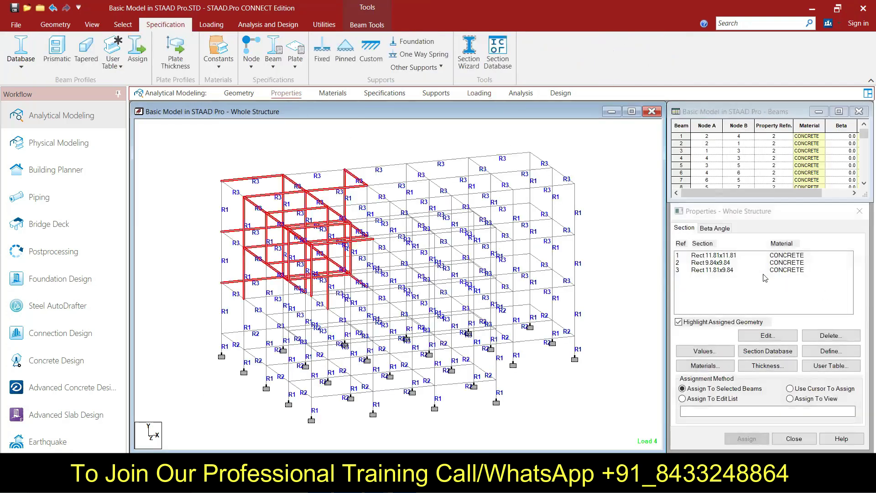
left_click(707, 256)
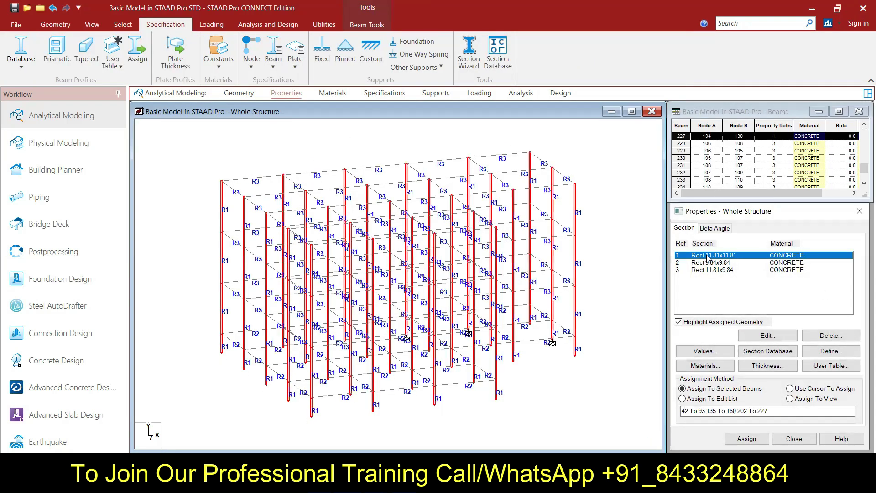
left_click(708, 263)
left_click(710, 270)
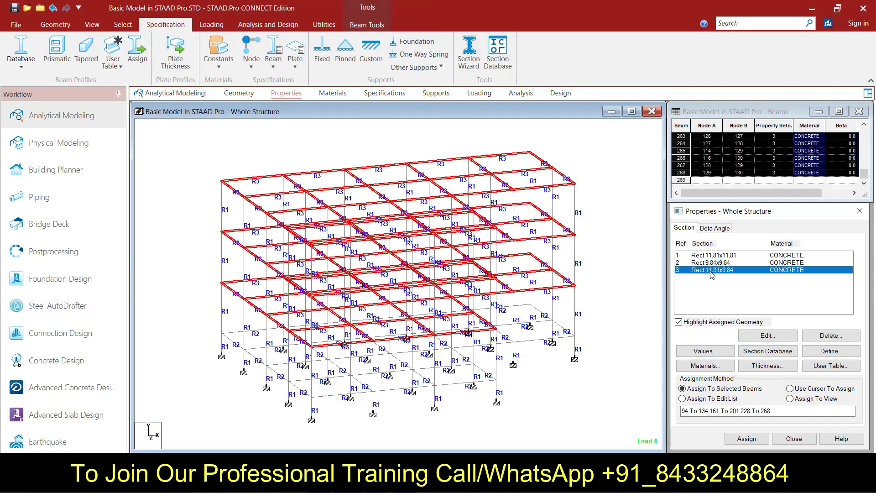
left_click(616, 208)
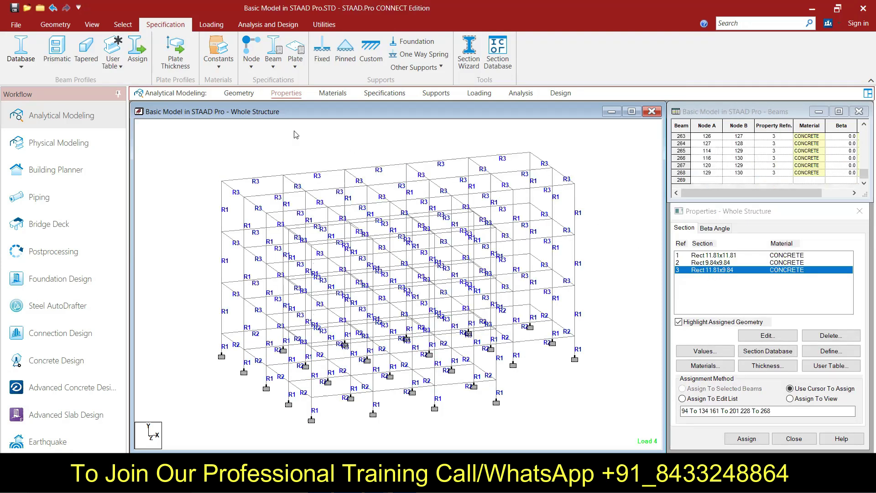
left_click(812, 8)
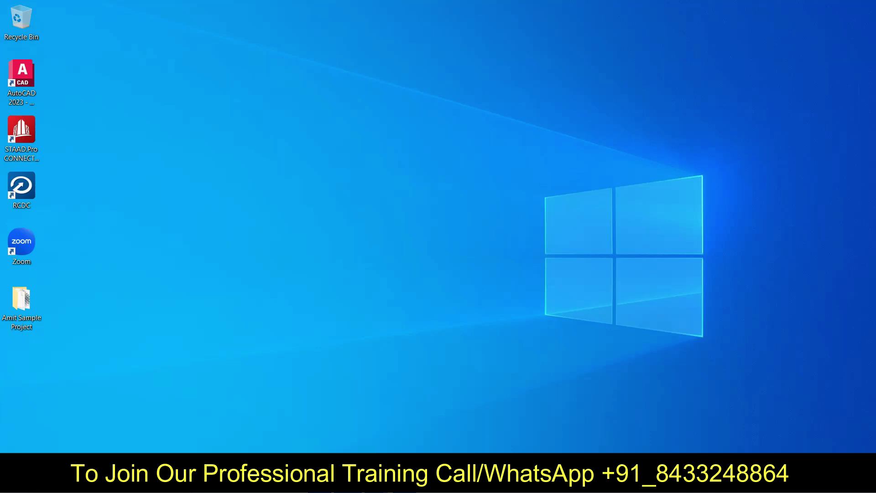
right_click(347, 483)
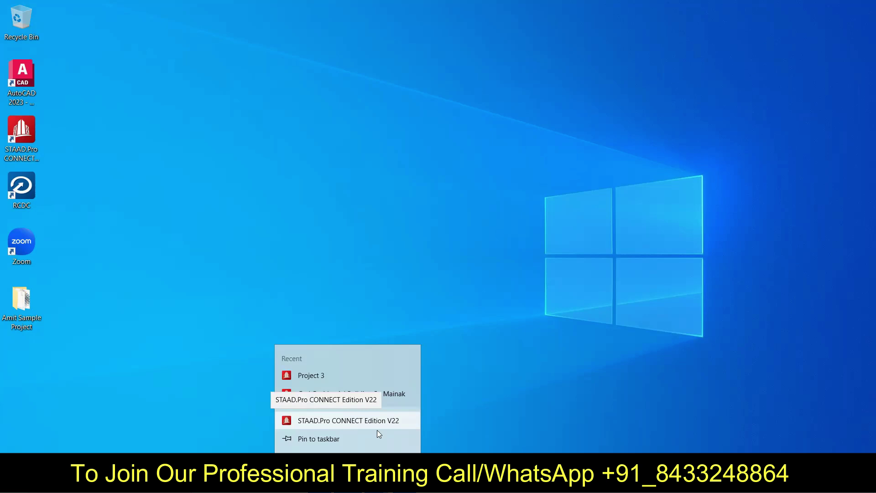
key("Escape")
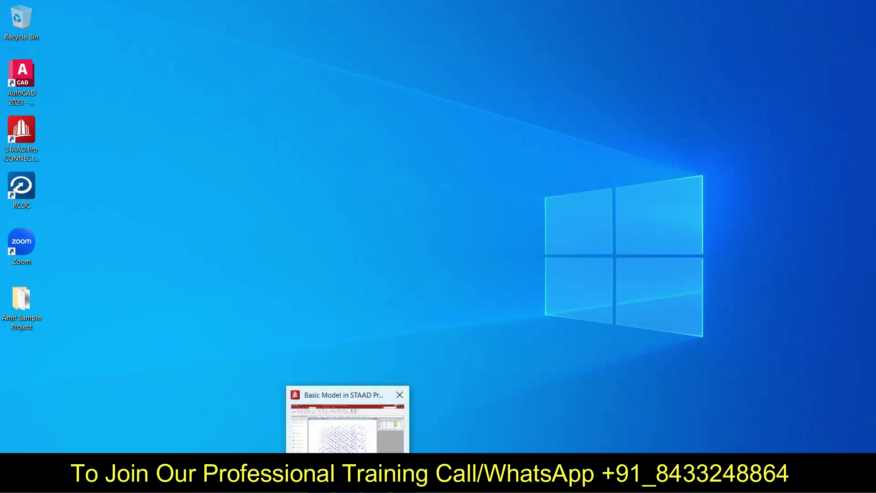
mouse_move(375, 483)
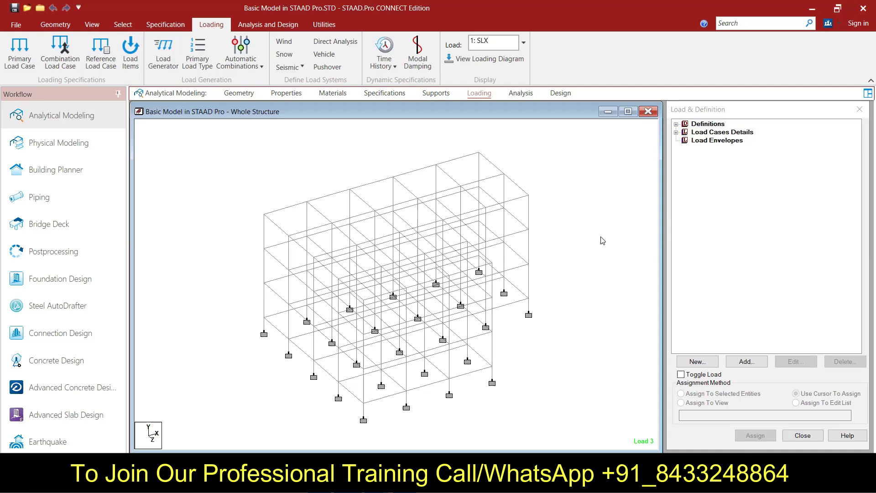
Step: Expand the IS 1893 - 2016 seismic definition with its member and floor weights, and list the load cases
left_click(675, 125)
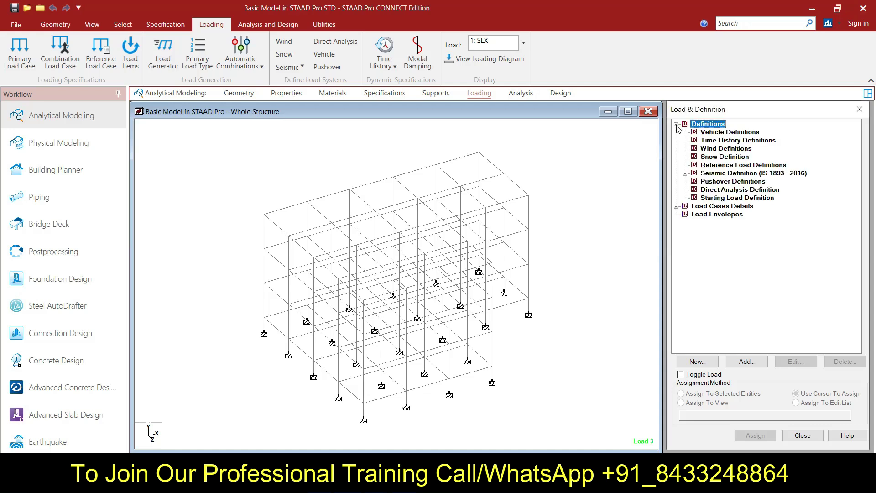
left_click(684, 173)
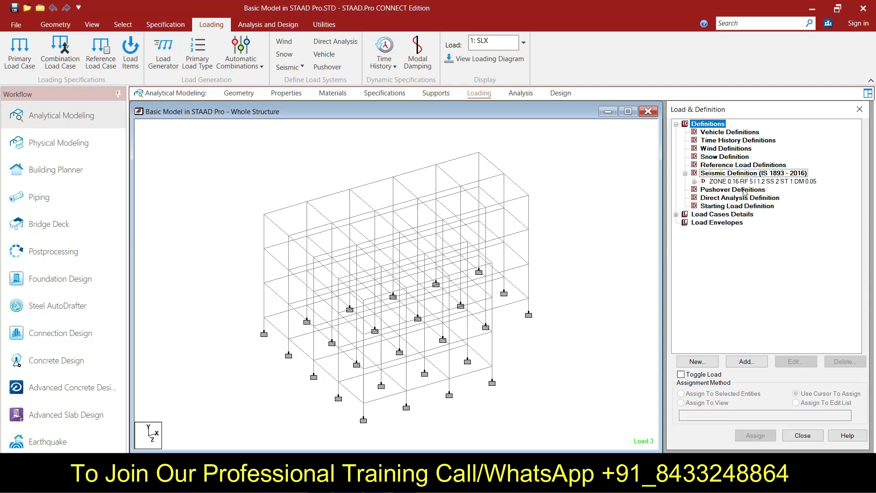
left_click(694, 182)
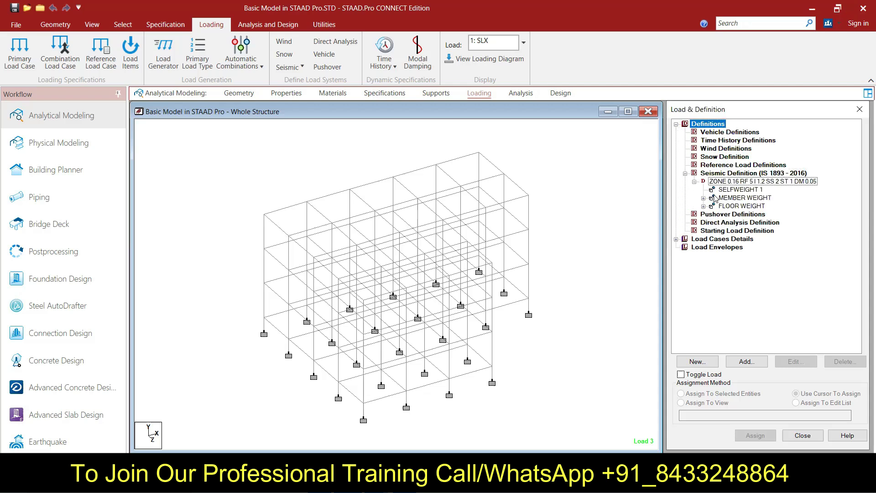
left_click(703, 197)
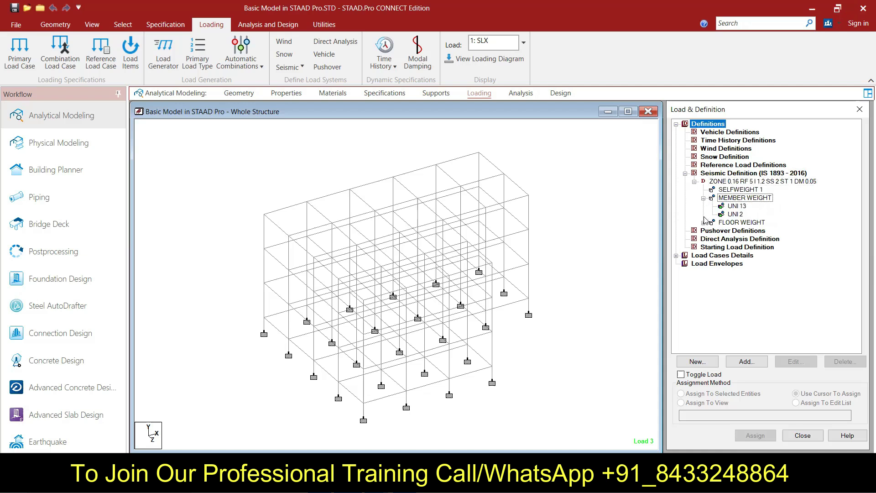
left_click(703, 223)
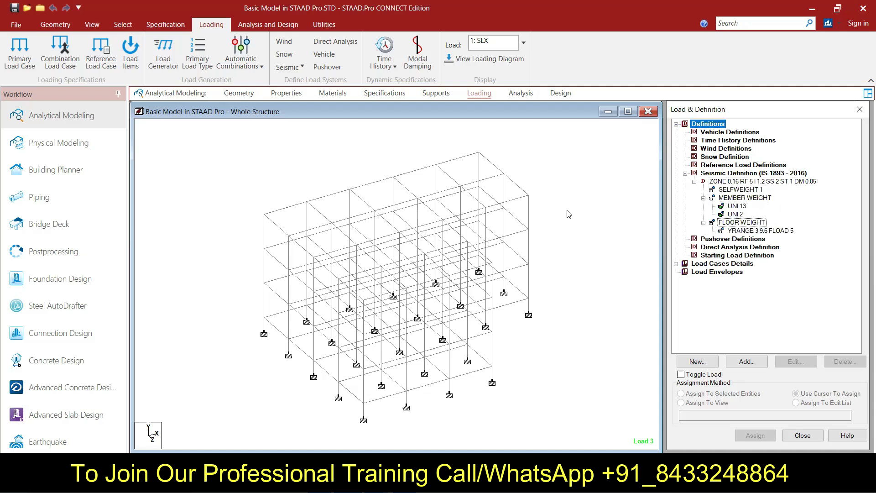
left_click(676, 264)
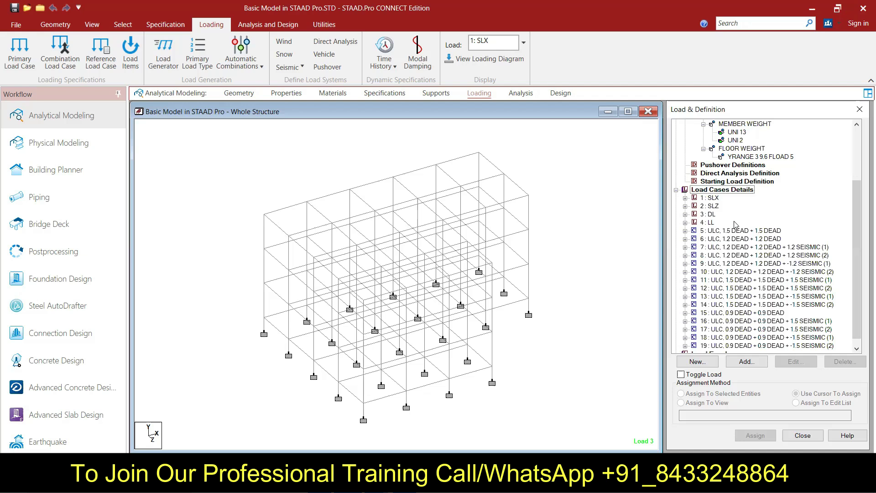
Step: Expand load cases SLX, SLZ, DL and LL to list the load items each contains
left_click(684, 198)
left_click(685, 214)
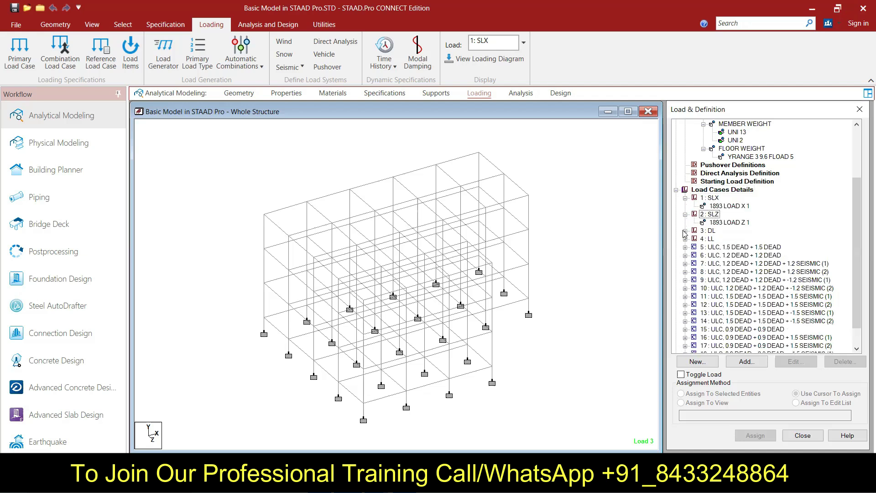
left_click(685, 230)
left_click(684, 272)
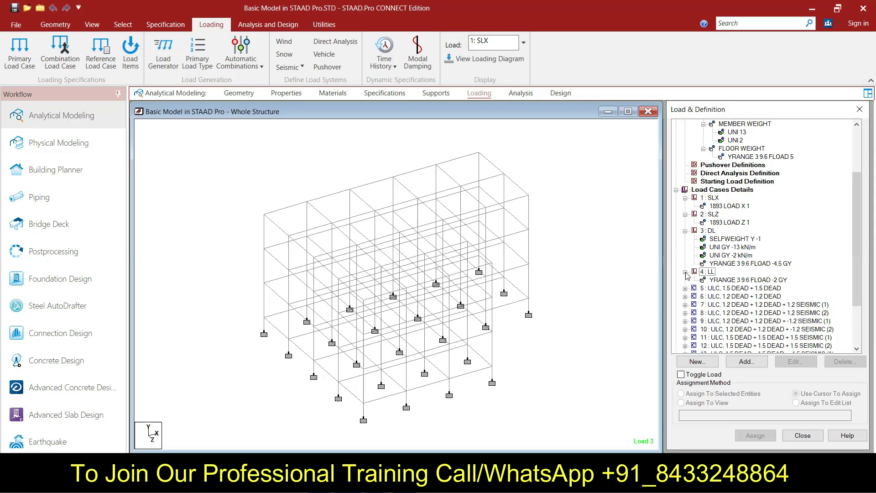
Step: Display the LL floor load, the DL floor, member and selfweight loads, and the SLZ seismic load on the model
left_click(731, 279)
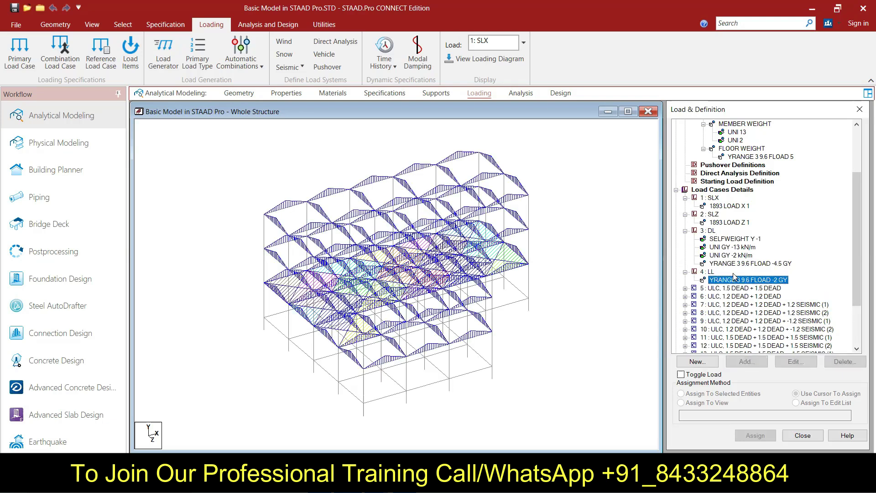
left_click(735, 264)
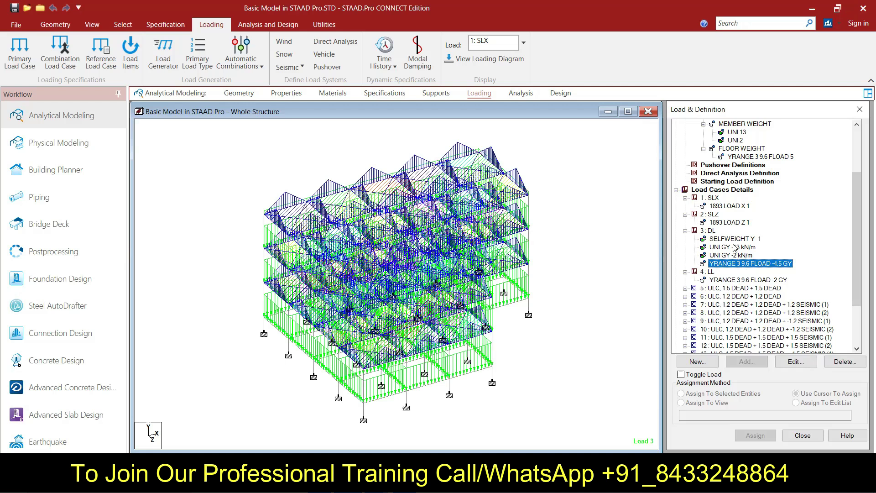
left_click(732, 247)
key("Up")
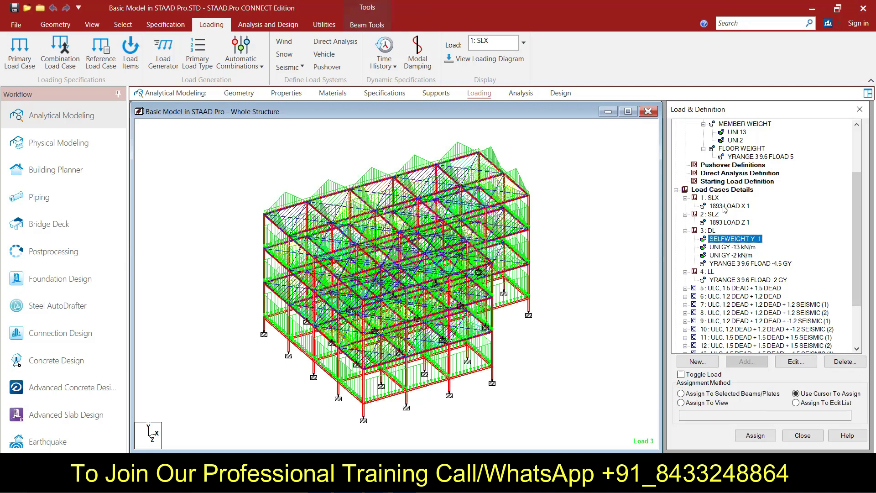
left_click(725, 223)
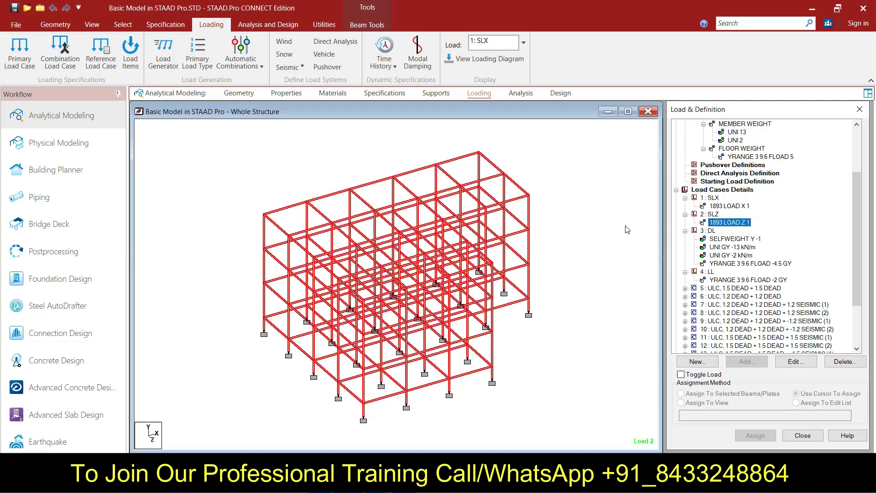
Step: Switch to the Google Docs notes and review the items on section properties, analysis and concrete design parameters
key("alt+Tab")
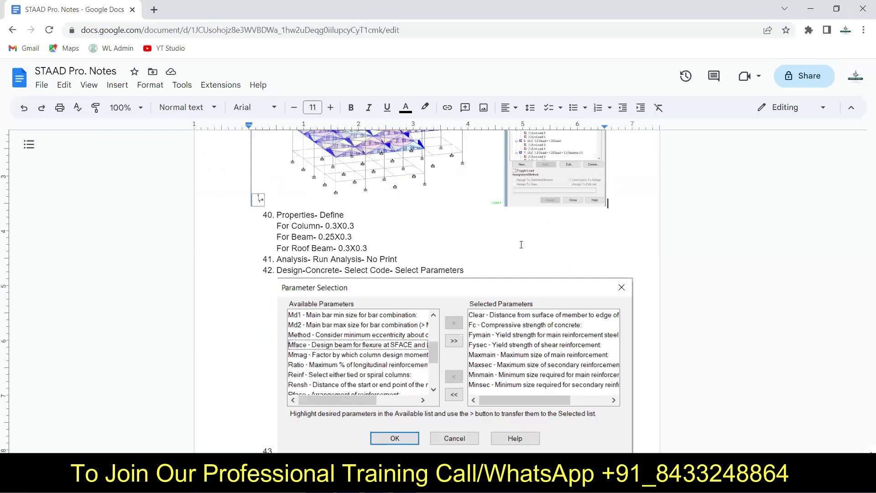
scroll(520, 245, "down", 5)
scroll(521, 245, "up", 5)
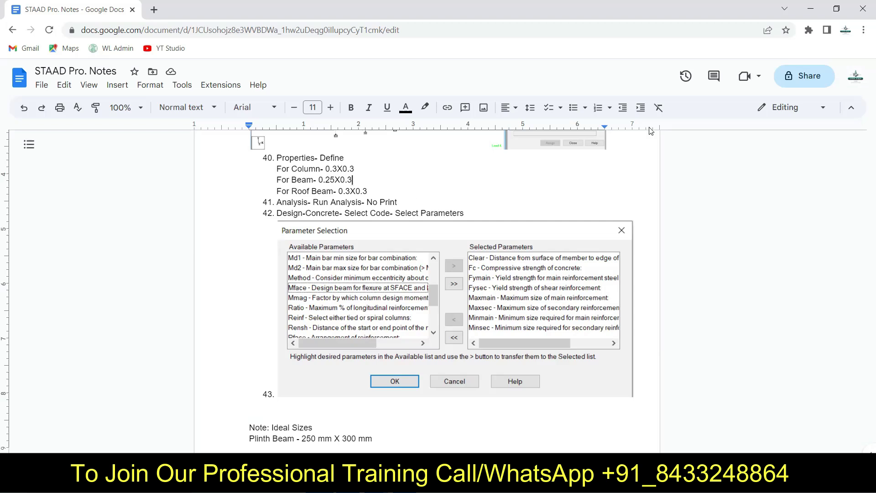
left_click(810, 9)
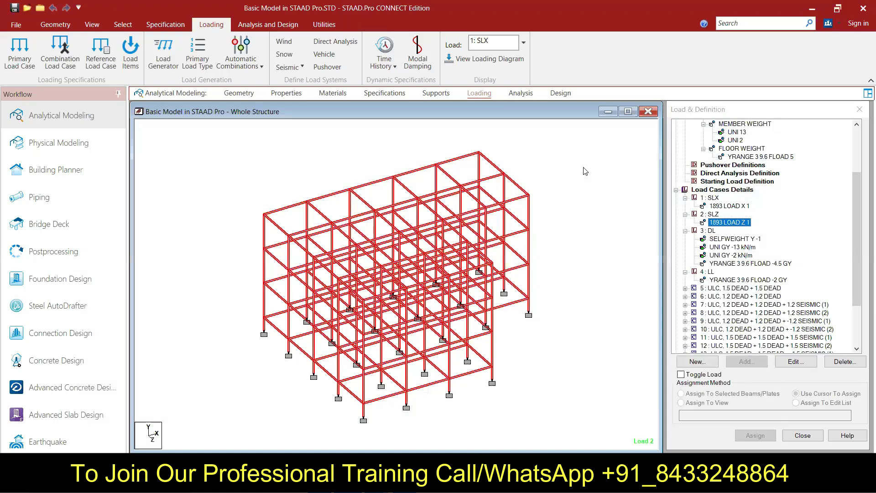
Step: Back in STAAD.Pro, review the frame geometry and highlight the members assigned to each of the three rectangular sections
left_click(585, 171)
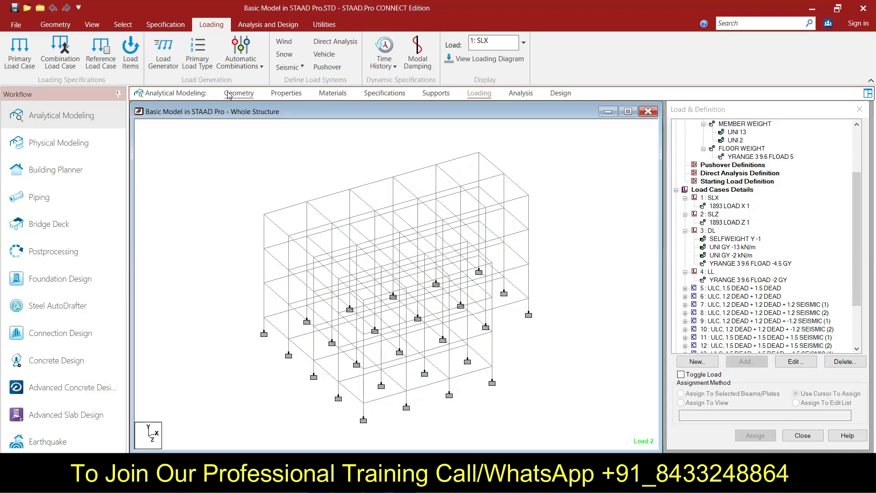
left_click(287, 95)
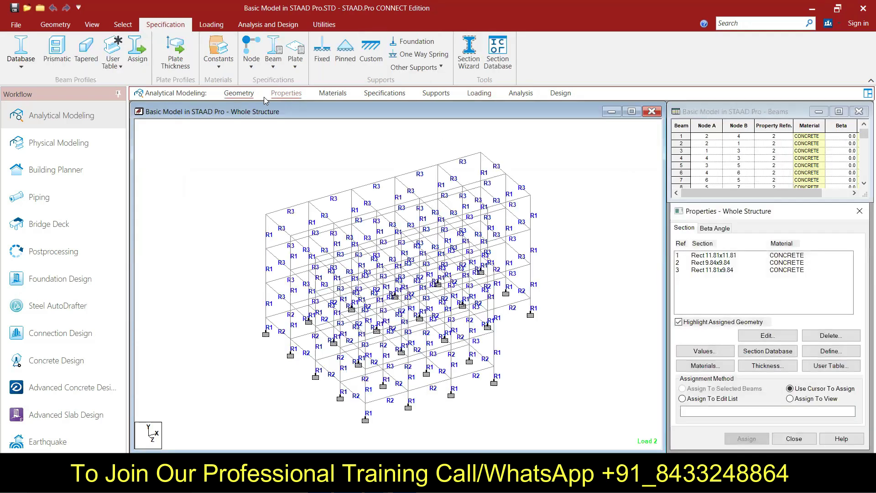
left_click(239, 93)
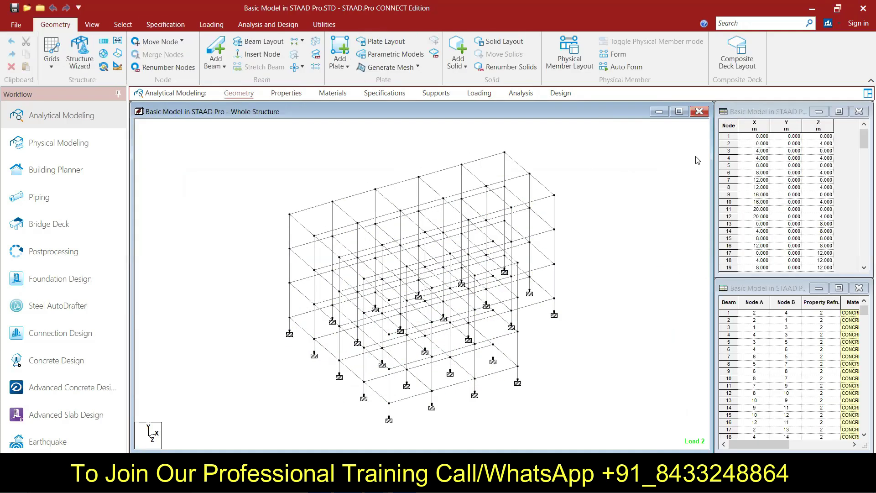
left_click(287, 94)
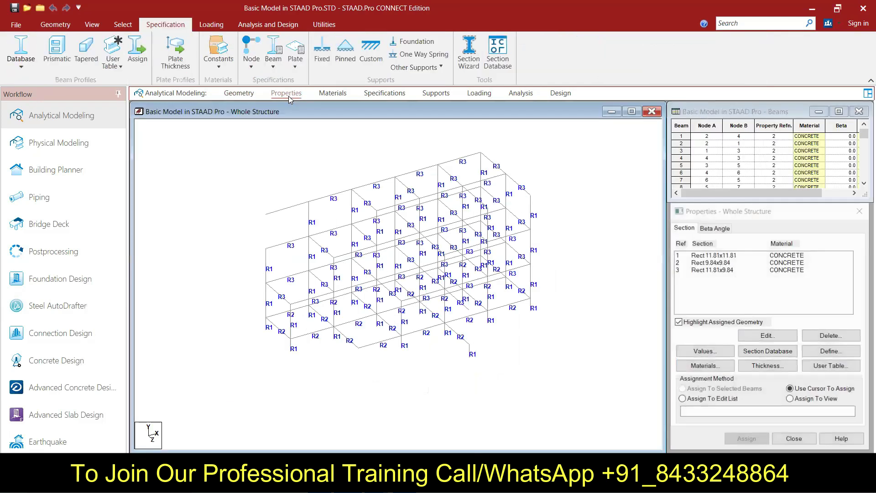
left_click(719, 257)
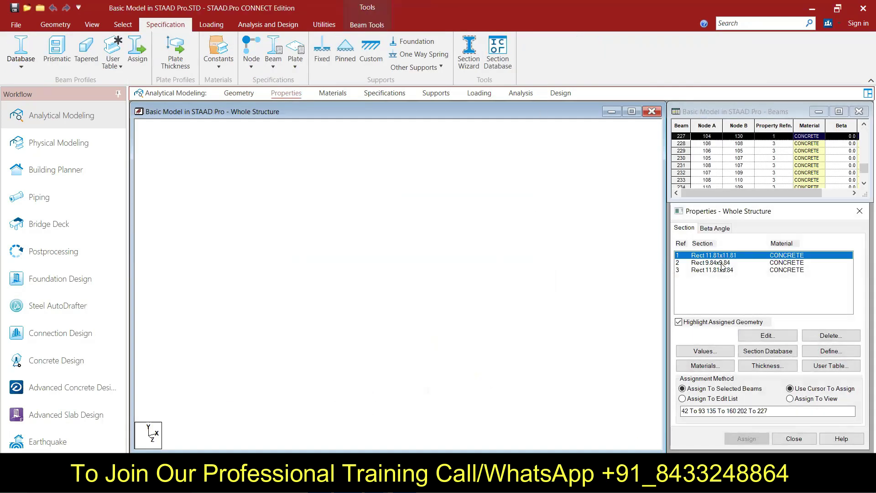
left_click(722, 265)
left_click(723, 270)
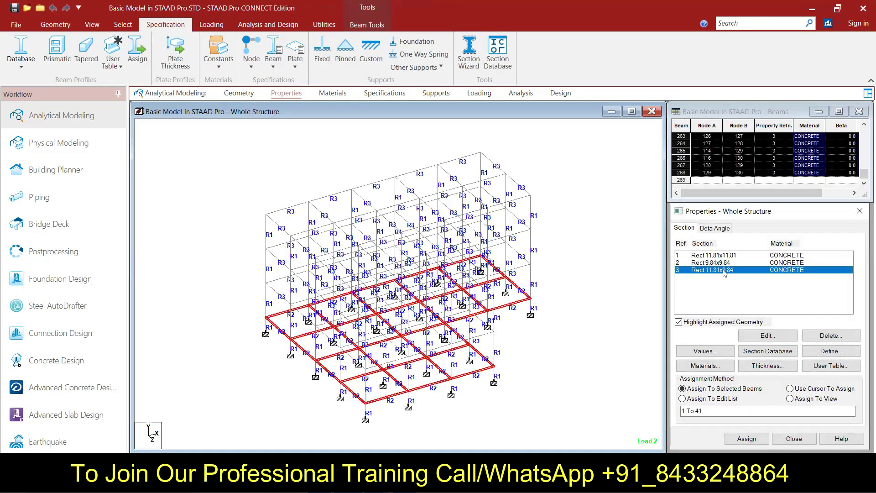
Step: Review the material and specification definitions, and highlight the nodes assigned to Support 2
left_click(331, 94)
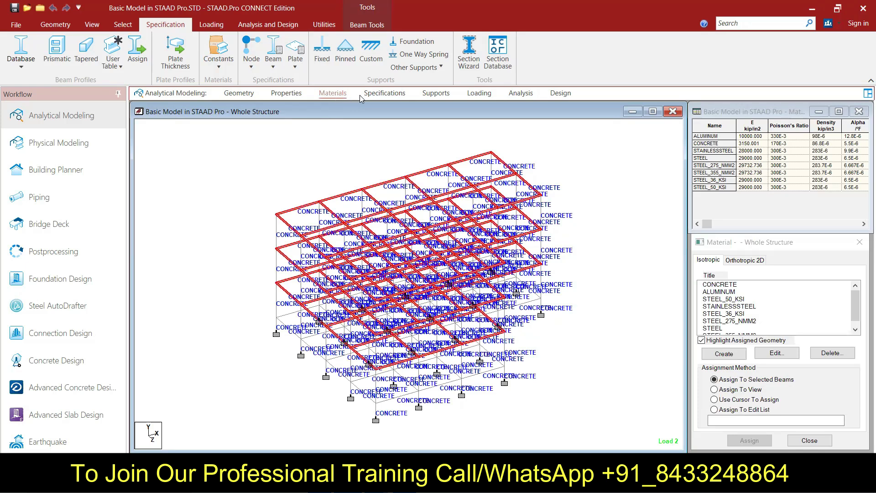
left_click(285, 94)
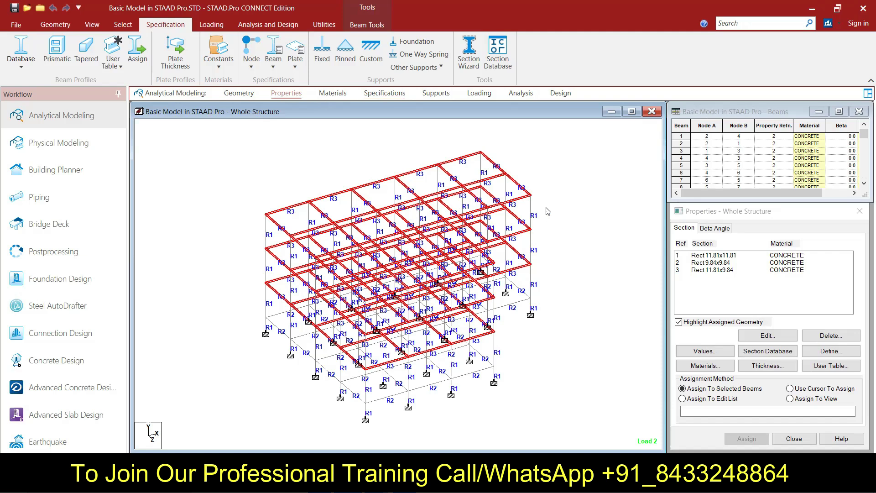
left_click(378, 93)
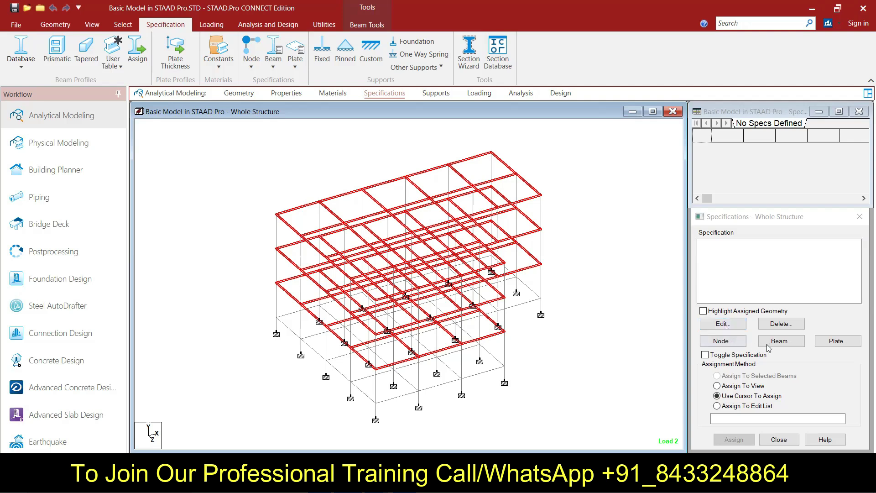
left_click(436, 94)
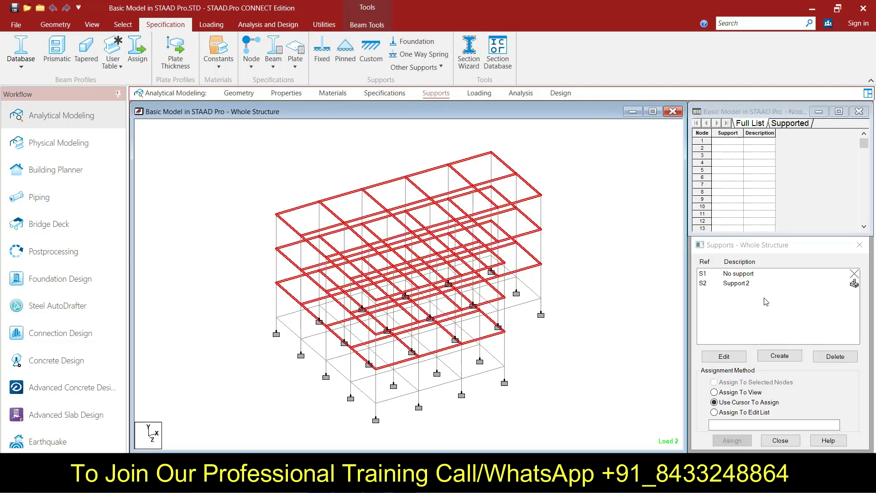
left_click(739, 284)
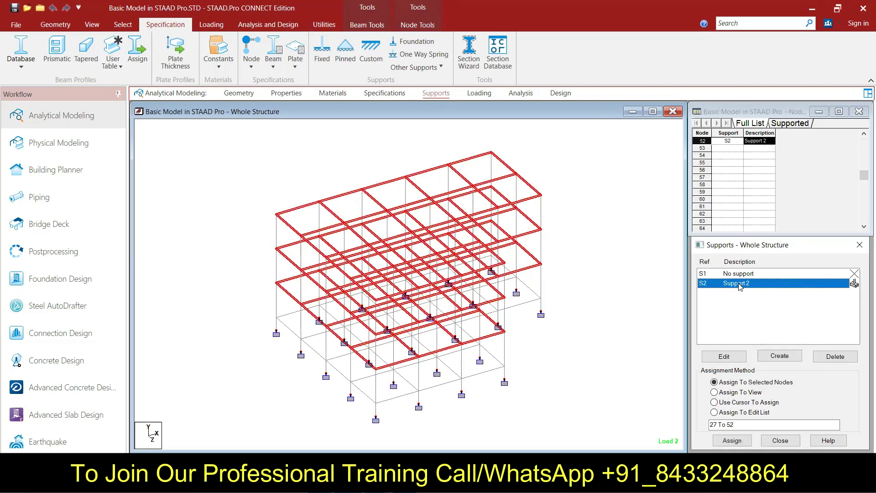
Step: Add a Perform Analysis command with the No Print option and check it in the command list
left_click(479, 93)
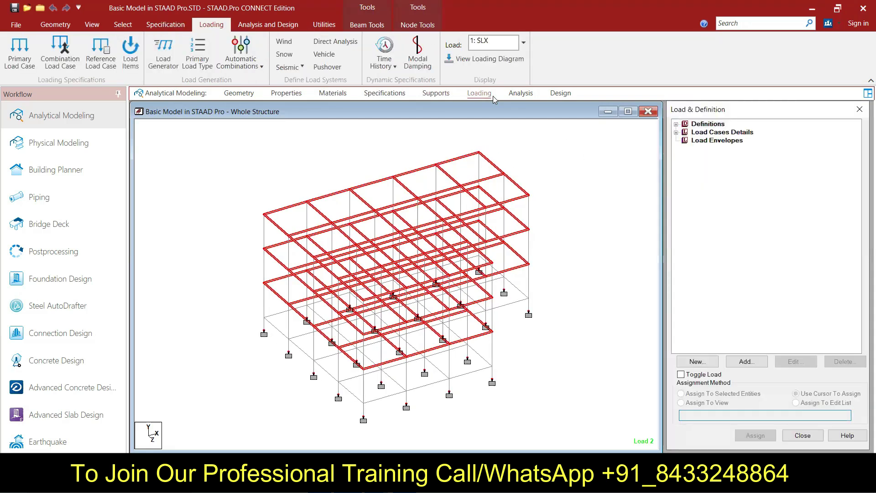
left_click(520, 94)
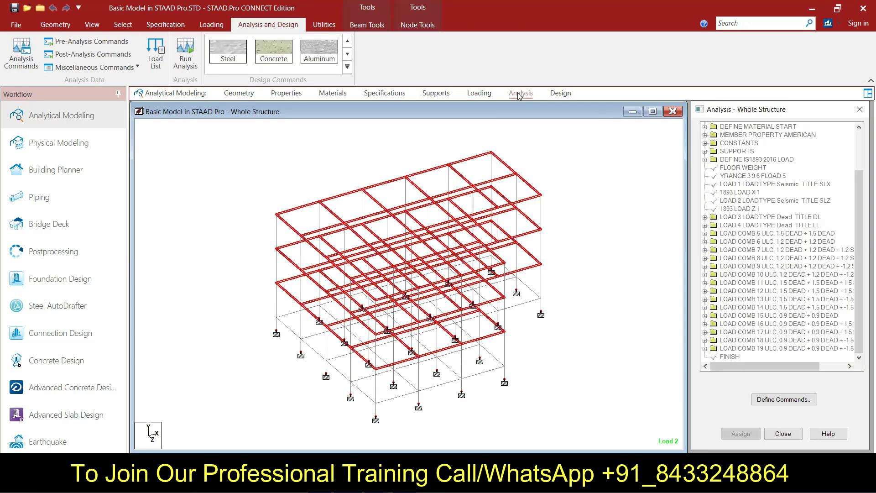
left_click(8, 62)
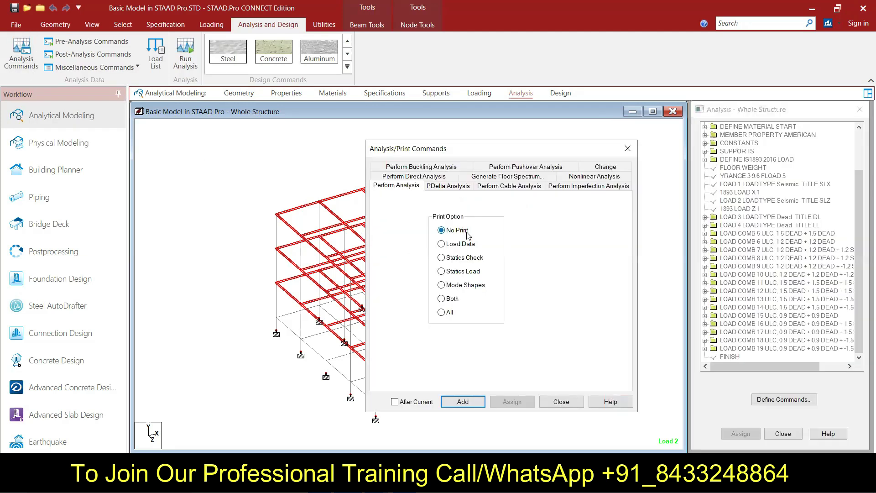
left_click(472, 407)
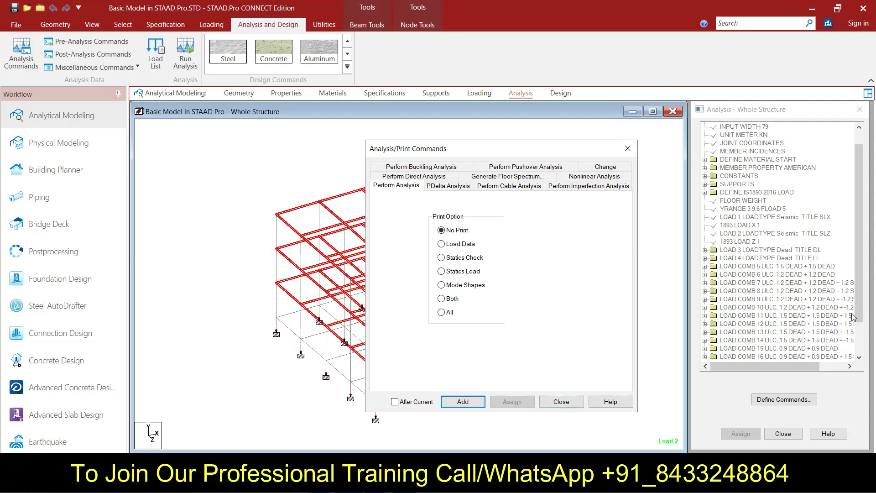
left_click(561, 401)
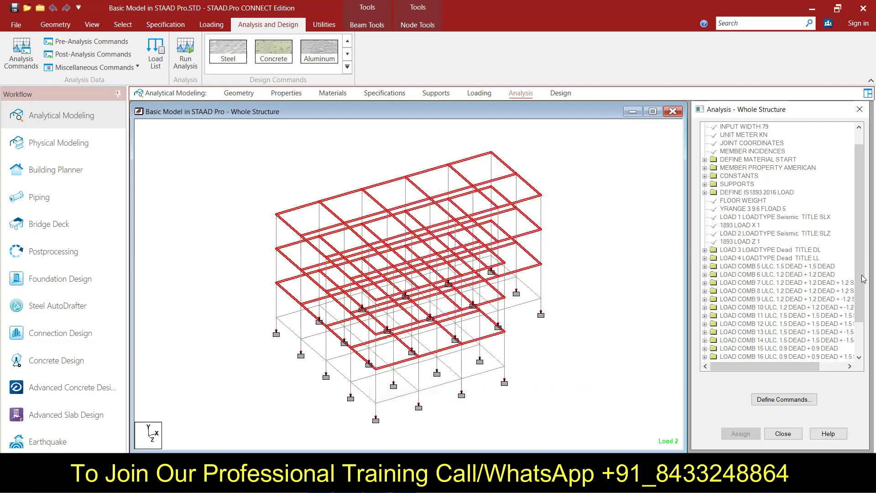
left_click_drag(863, 279, 863, 310)
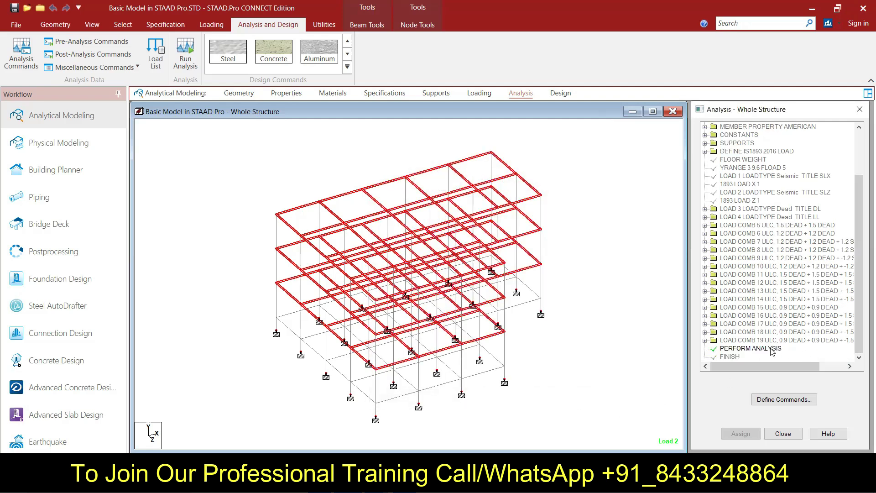
Step: Open the Analysis/Print Commands dialog with No Print selected and copy a Snipping Tool capture of it
left_click(17, 54)
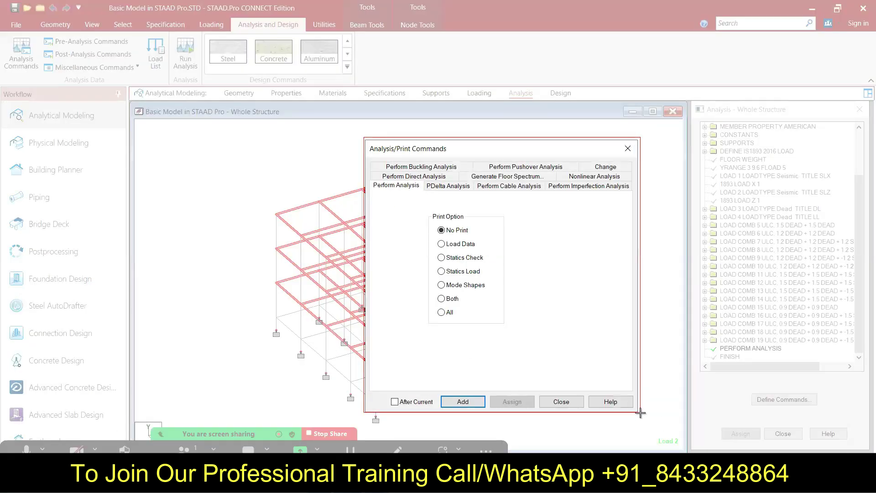
left_click_drag(364, 137, 640, 413)
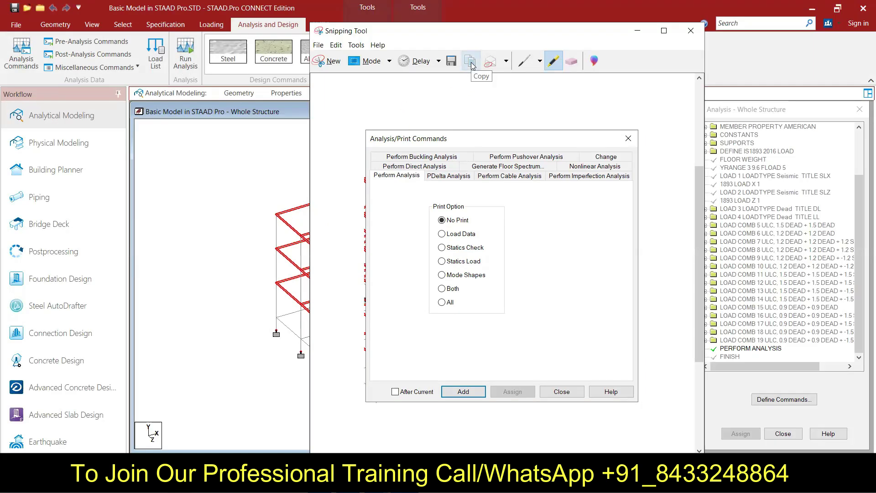
left_click(637, 30)
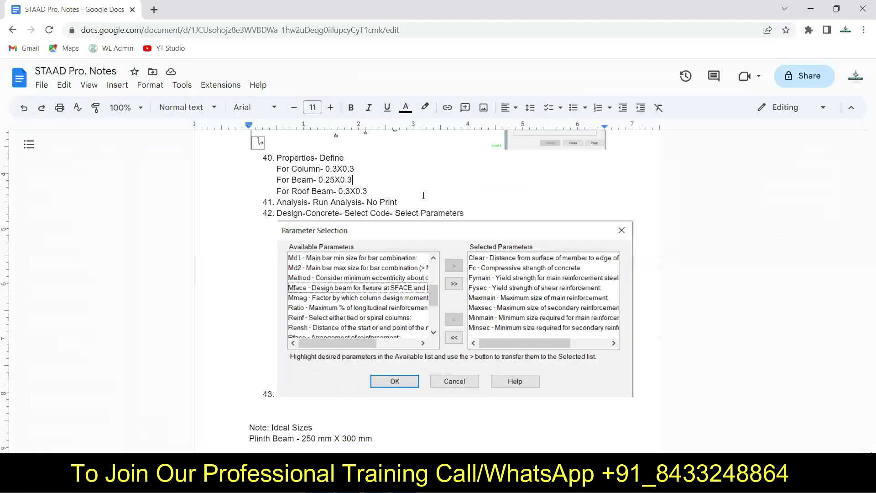
Step: Paste the dialog capture below "Analysis- Run Analysis- No Print" in the STAAD Pro. Notes document, and close the Analysis/Print Commands dialog in STAAD.Pro
key("Return")
key("Return")
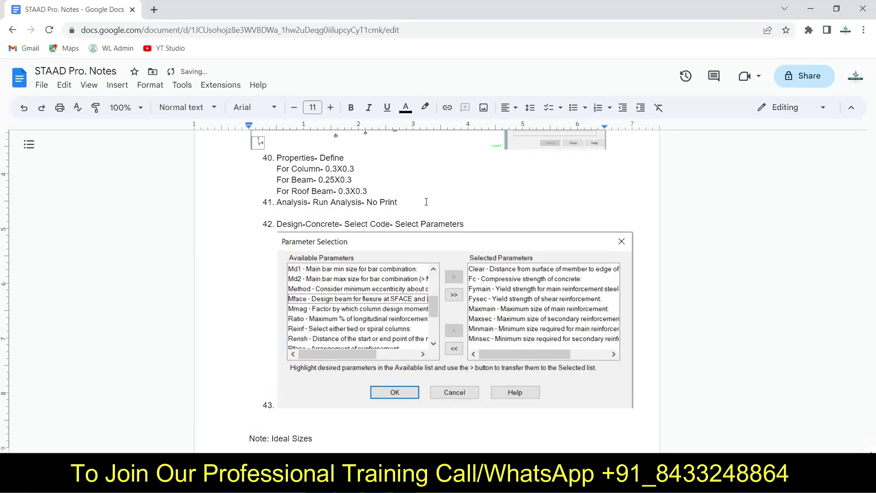
key("ctrl+v")
scroll(514, 239, "down", 5)
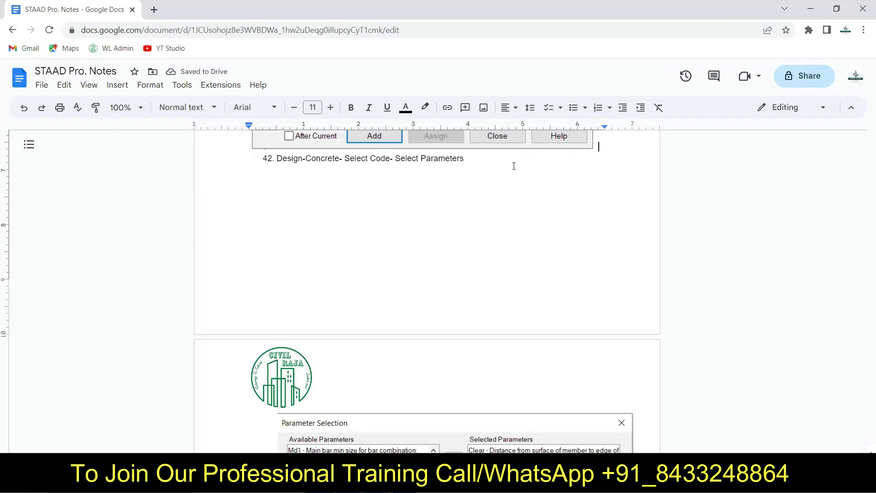
key("Down")
key("Down")
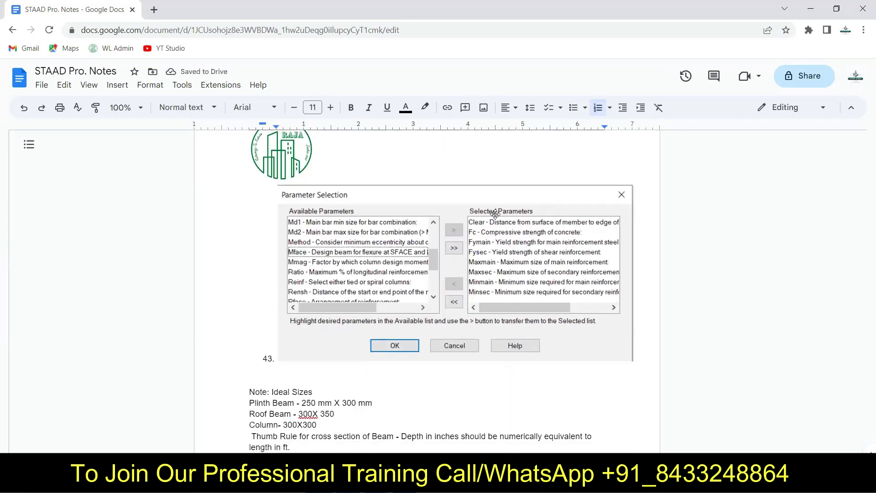
left_click(810, 8)
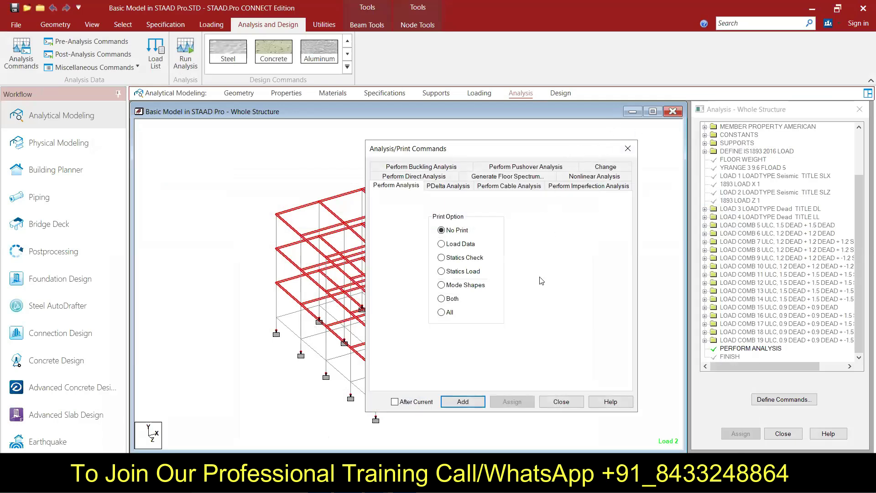
left_click(577, 402)
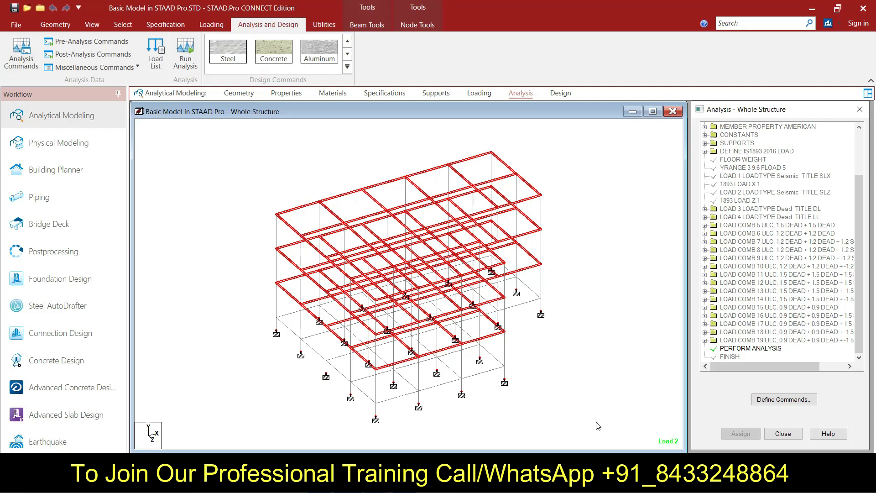
Step: Capture the Analysis and Design ribbon with Snipping Tool, highlight Run Analysis in yellow, and copy the image
left_click(398, 484)
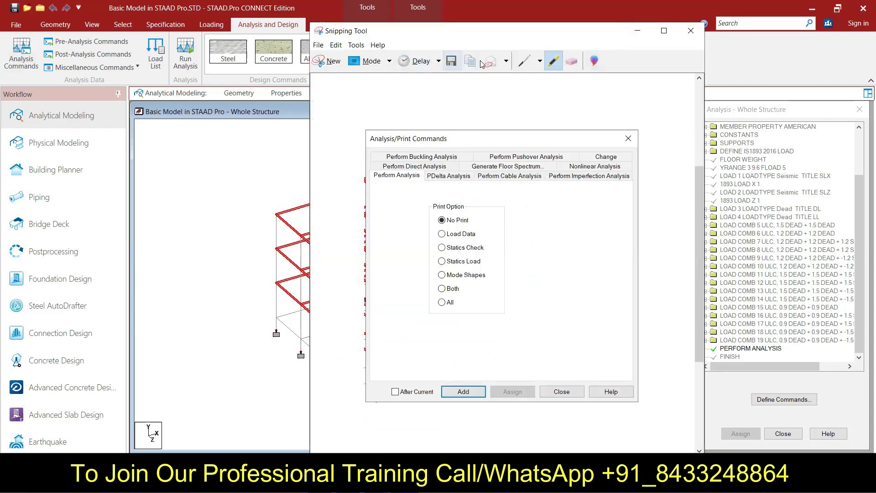
left_click(329, 61)
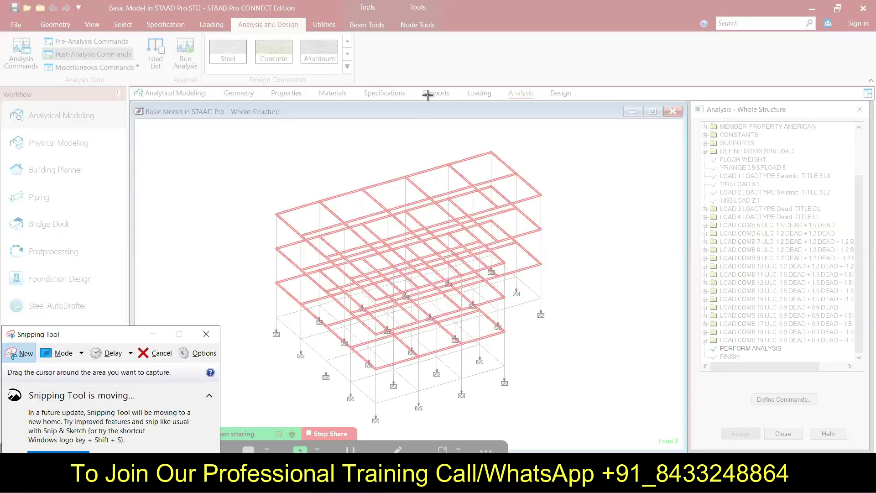
mouse_move(1, 1)
left_mouse_down()
mouse_move(383, 90)
mouse_move(372, 89)
mouse_move(358, 86)
mouse_move(569, 101)
mouse_move(660, 134)
mouse_move(696, 129)
mouse_move(383, 102)
mouse_move(355, 108)
left_mouse_up()
left_click(247, 39)
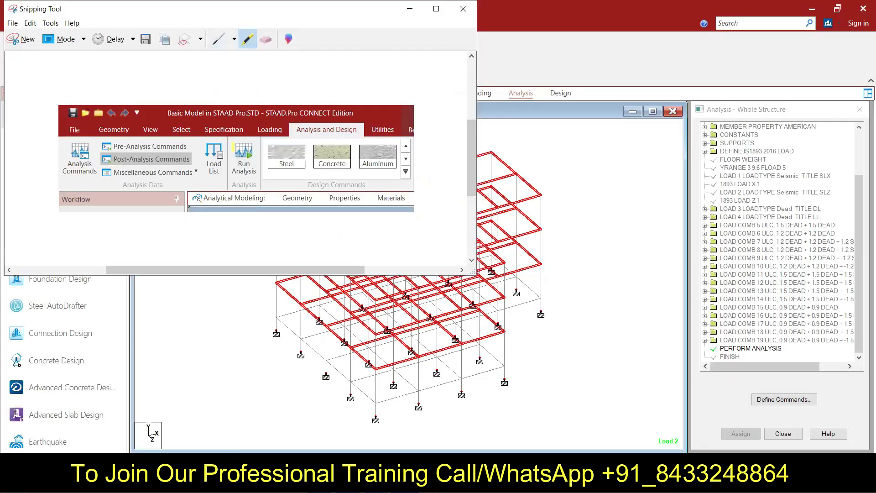
mouse_move(233, 167)
left_mouse_down()
mouse_move(258, 168)
mouse_move(232, 176)
mouse_move(230, 167)
mouse_move(249, 160)
left_mouse_up()
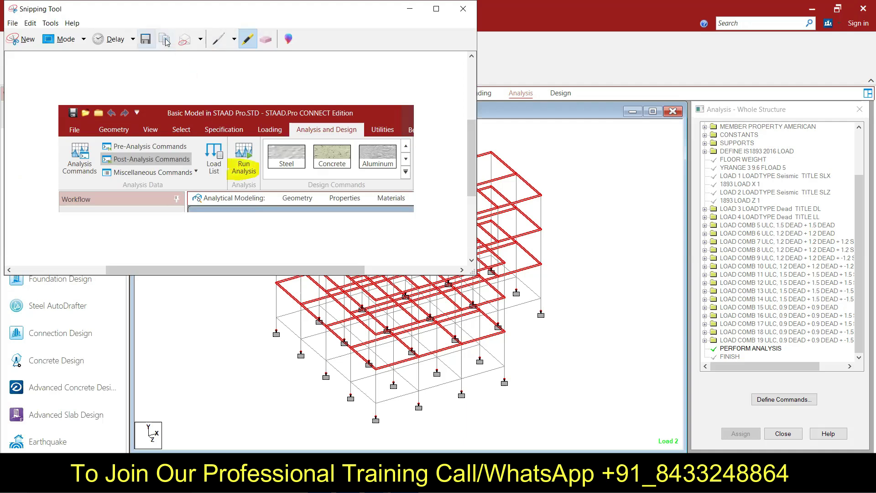
left_click(410, 9)
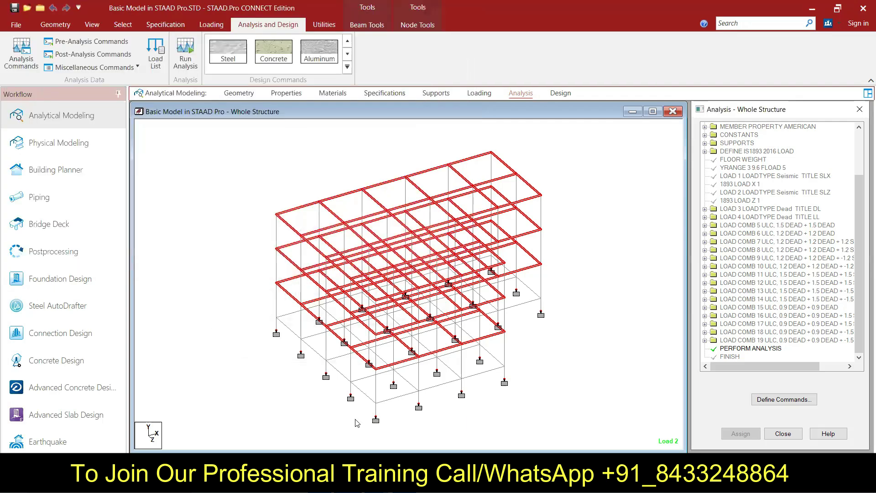
Step: In the STAAD Pro. Notes document, add a numbered item "Run Analysis" above the Design-Concrete item
key("alt+Tab")
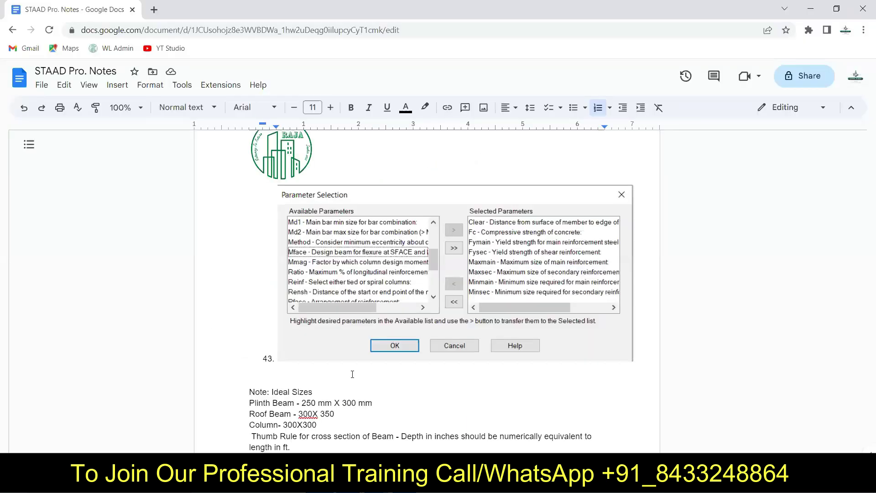
scroll(391, 317, "up", 5)
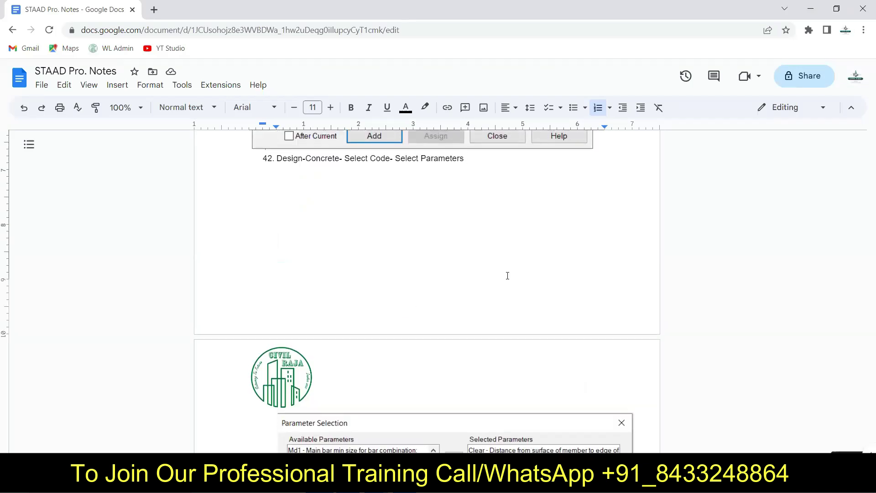
scroll(550, 237, "up", 4)
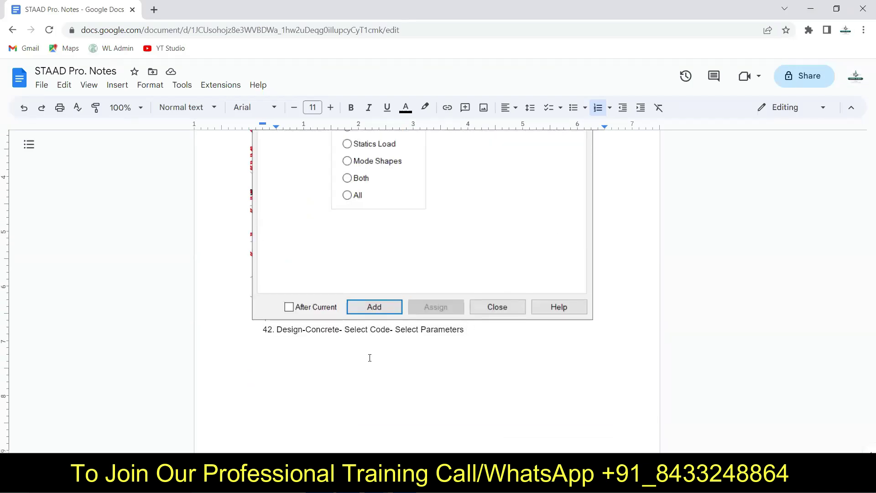
left_click(274, 329)
left_click(275, 329)
key("Return")
left_click(277, 328)
type("Run Analhy")
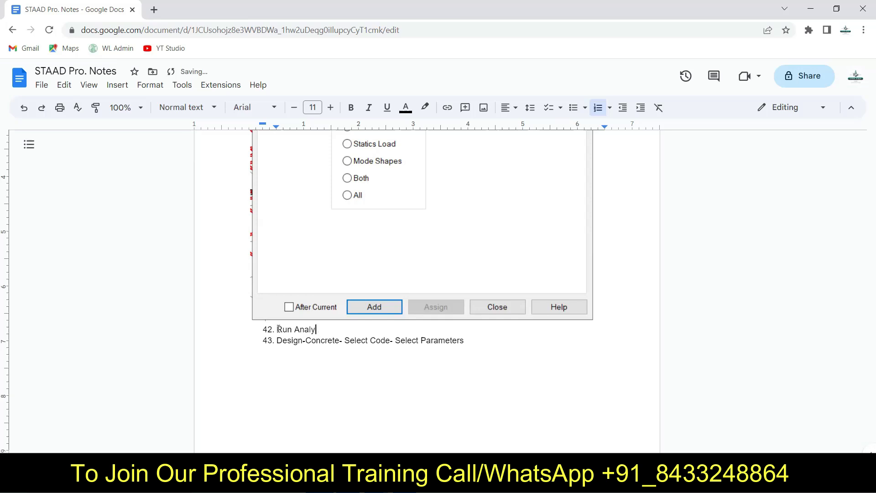
Step: Paste the highlighted ribbon capture below the "Run Analysis" item in the notes
key("Return")
key("Return")
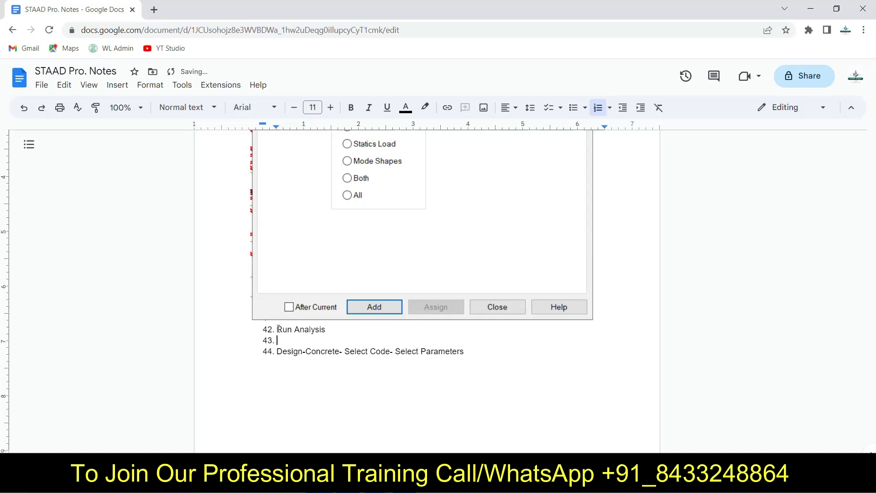
key("ctrl+v")
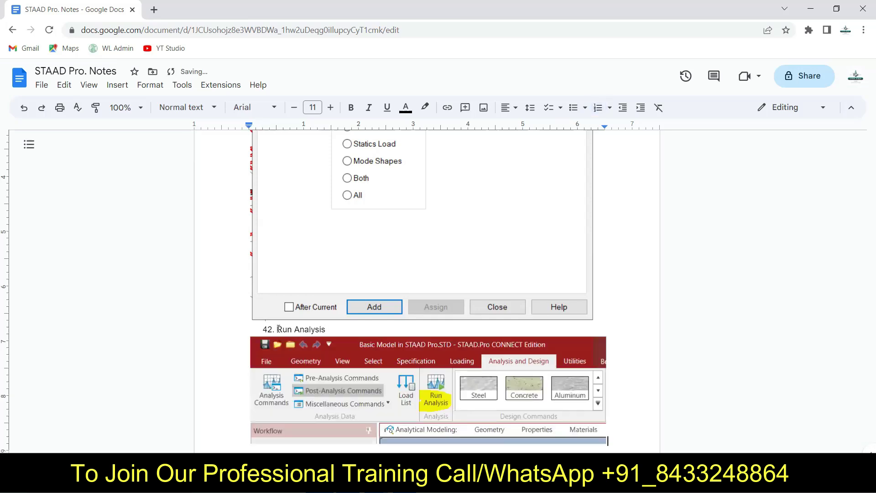
scroll(409, 301, "down", 3)
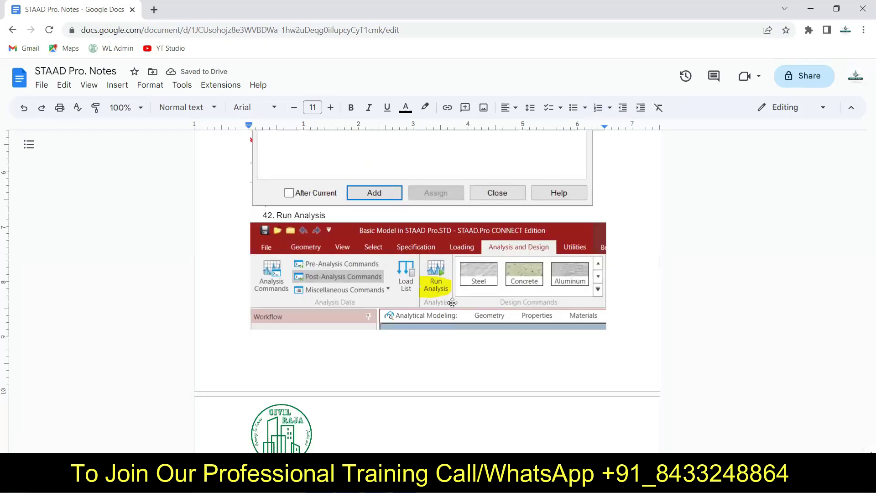
scroll(452, 298, "down", 3)
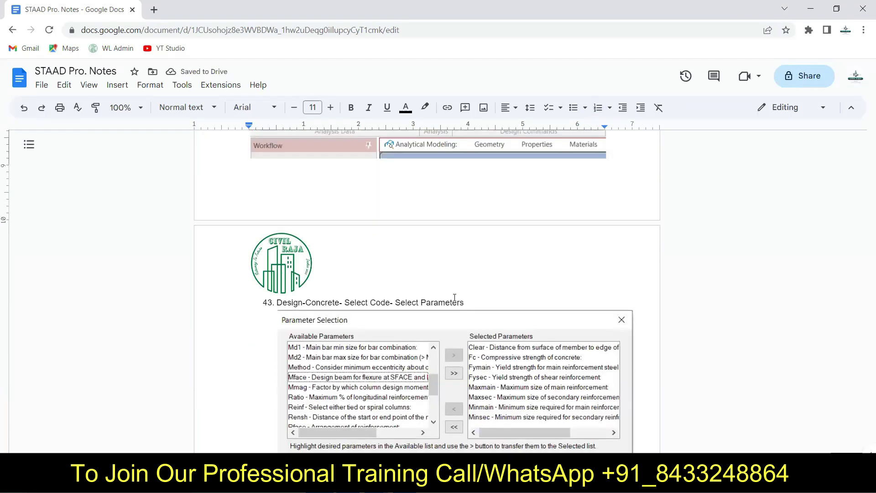
Step: Return to STAAD.Pro and run the analysis of the whole structure, saving the modified model
left_click(802, 7)
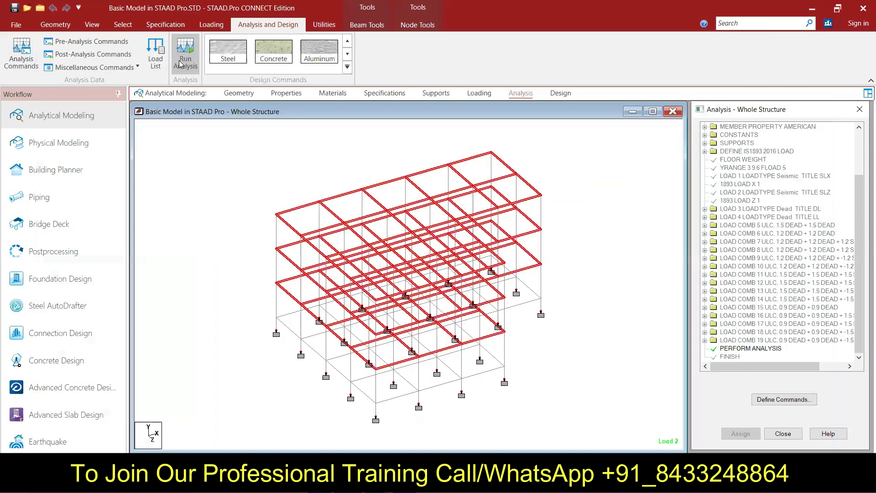
left_click(181, 64)
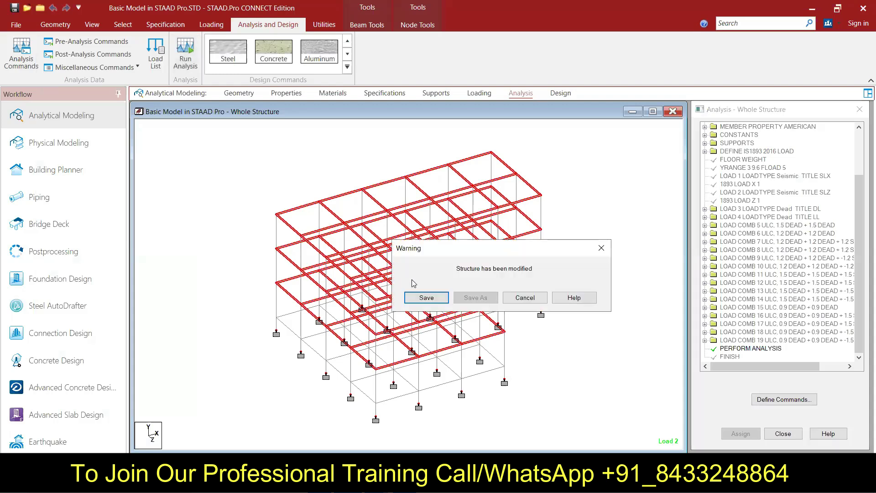
left_click(427, 297)
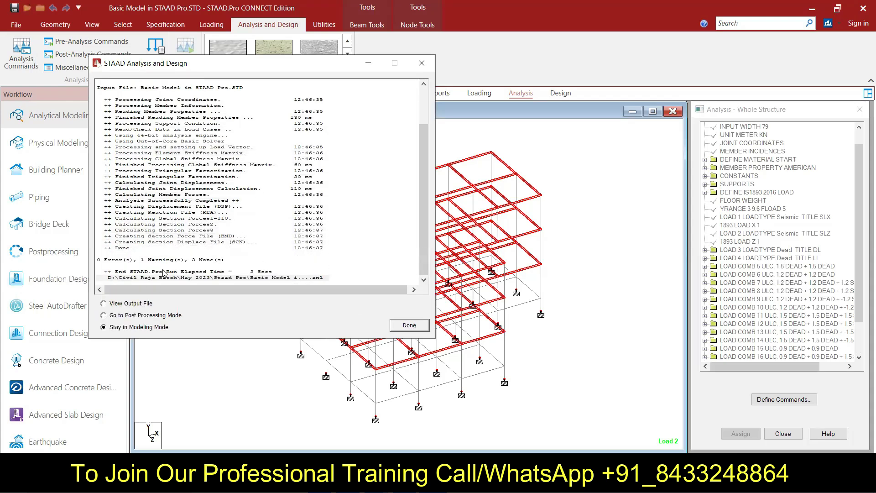
Step: Choose View Output File for the completed analysis and capture the STAAD Analysis and Design dialog with Snipping Tool
left_click(135, 304)
left_click(50, 39)
left_click(54, 56)
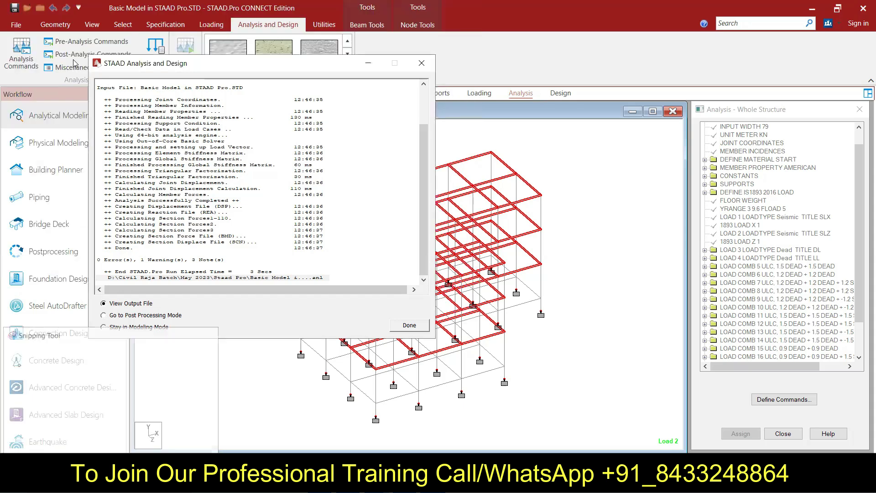
left_click_drag(89, 55, 433, 339)
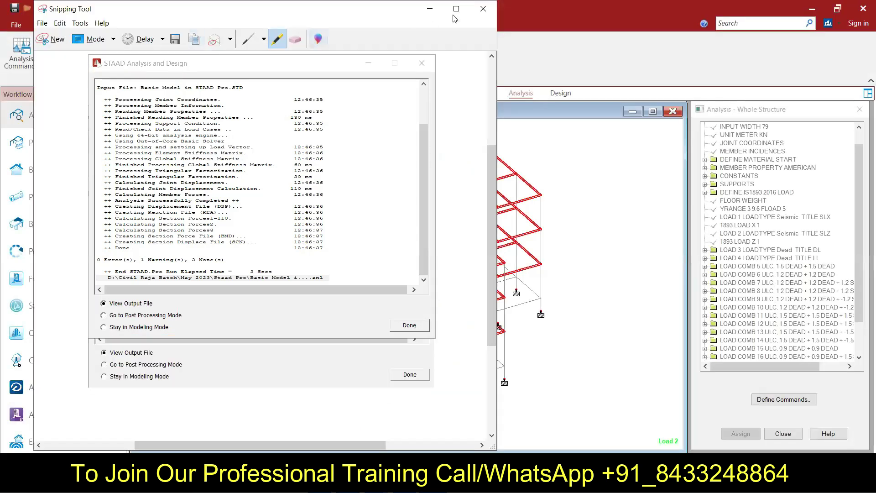
left_click(429, 9)
Step: Paste the analysis dialog capture below the ribbon image in the notes, and finish the analysis dialog to open its output file
key("alt+Tab")
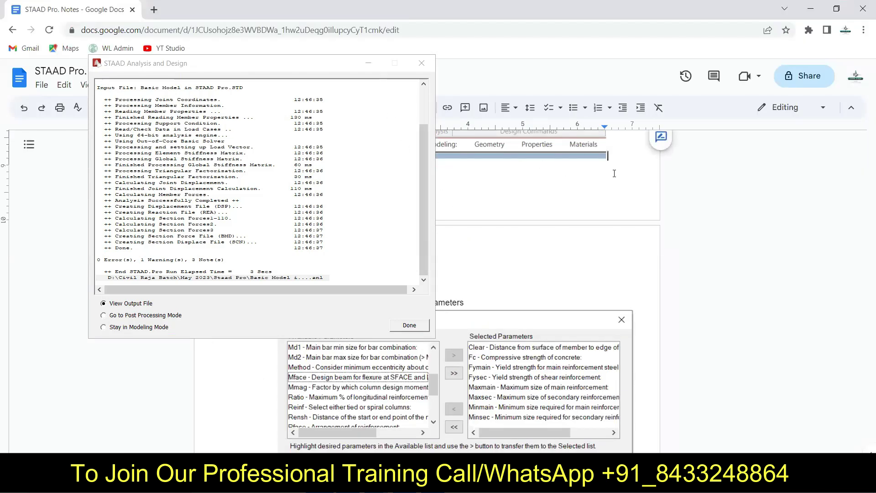
scroll(614, 173, "up", 3)
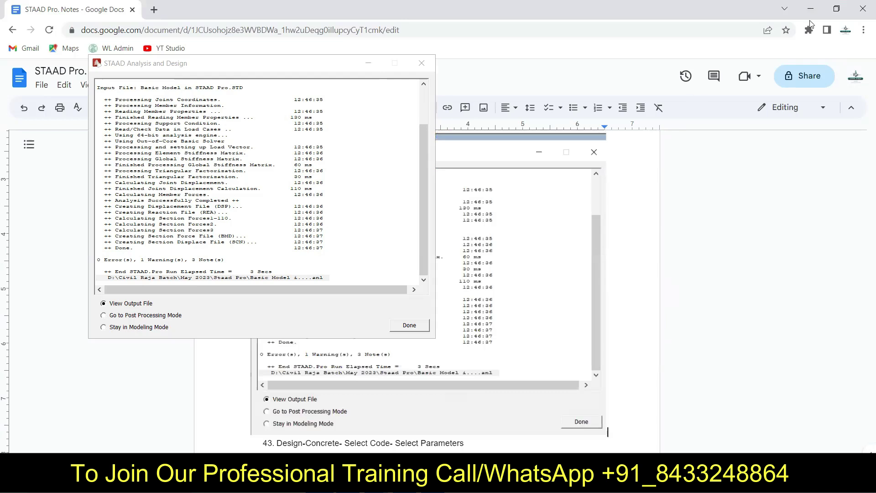
left_click(414, 325)
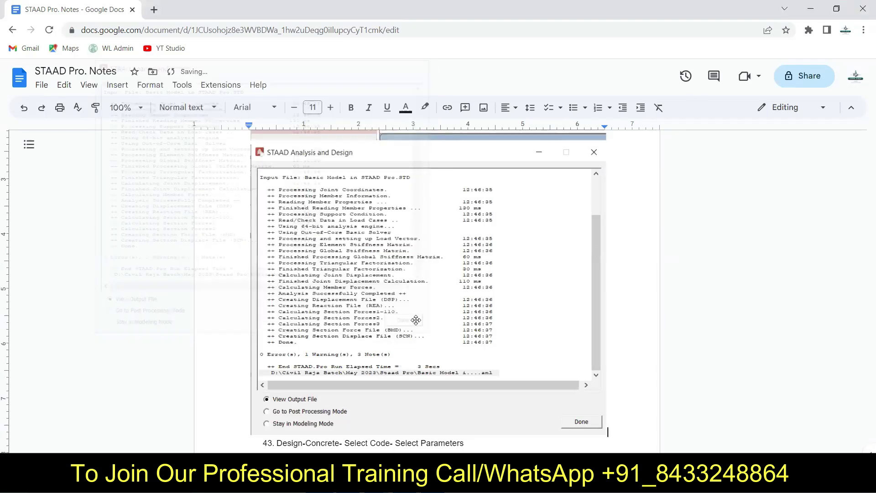
left_click(810, 9)
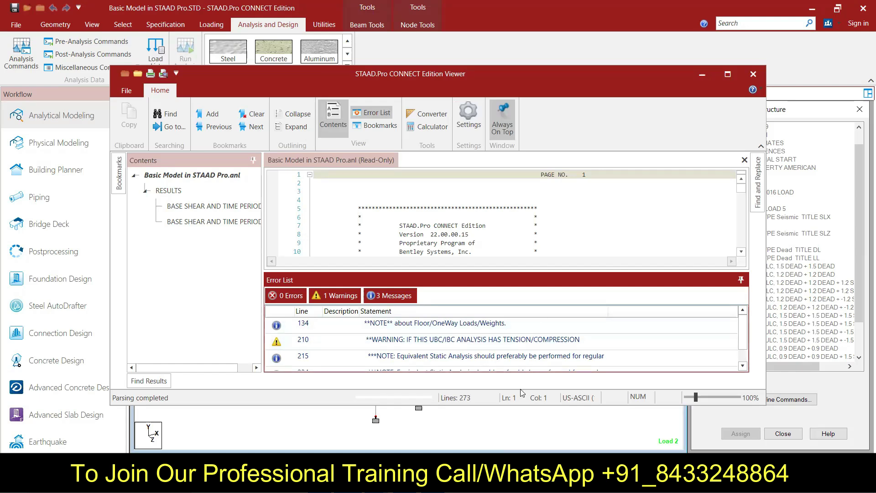
Step: Review the warnings and messages in the output file's Error List, and close the viewer
scroll(455, 338, "down", 1)
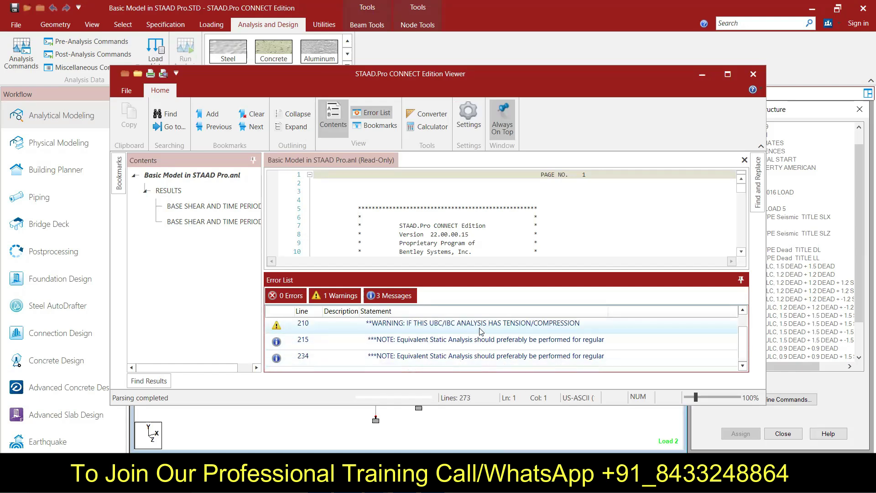
scroll(456, 339, "up", 1)
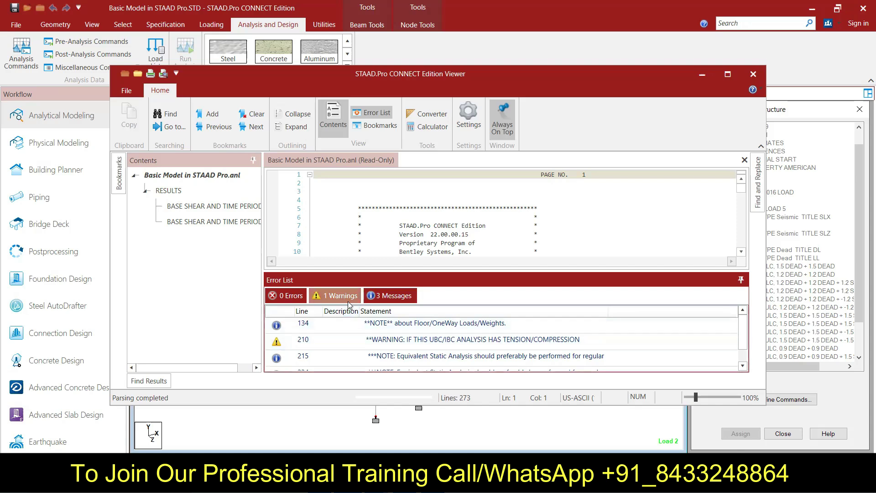
scroll(472, 340, "down", 1)
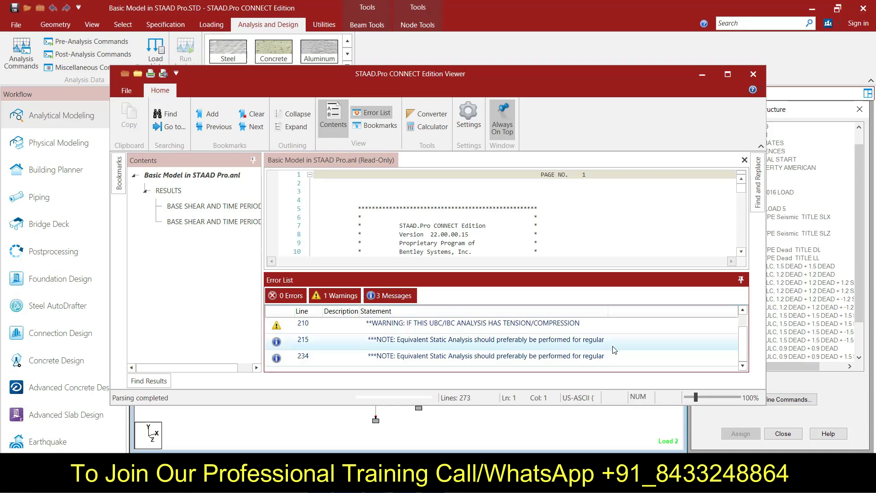
scroll(614, 350, "up", 1)
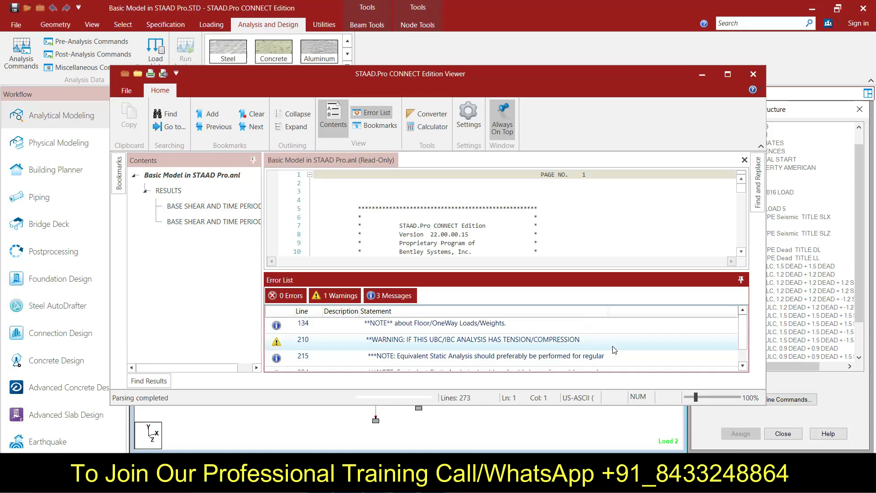
left_click(753, 74)
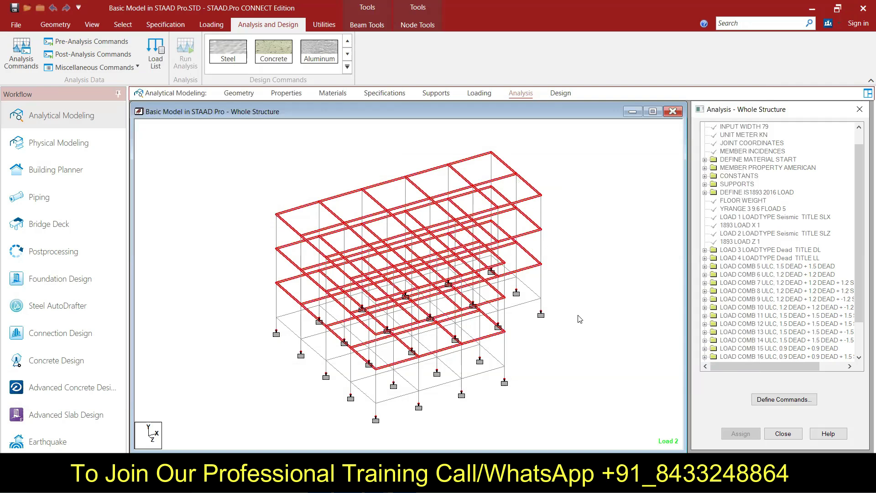
Step: Clear the beam selection and examine the whole building frame from several angles
left_click(588, 332)
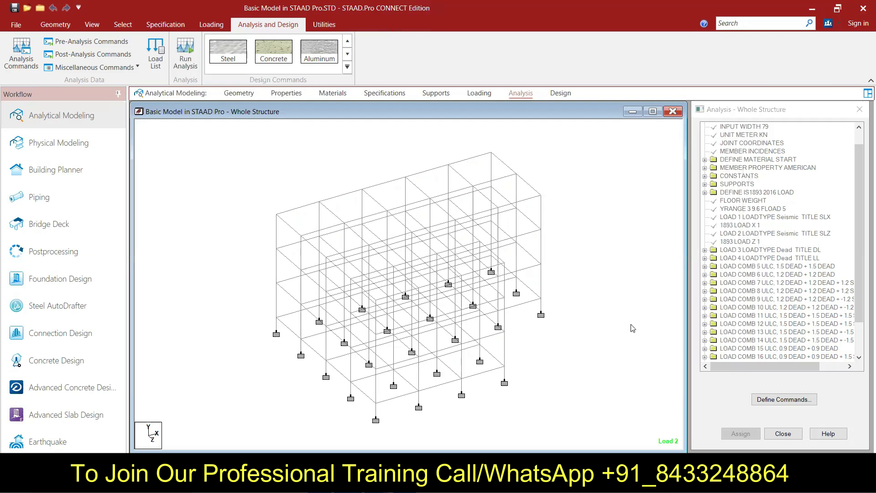
key("Right")
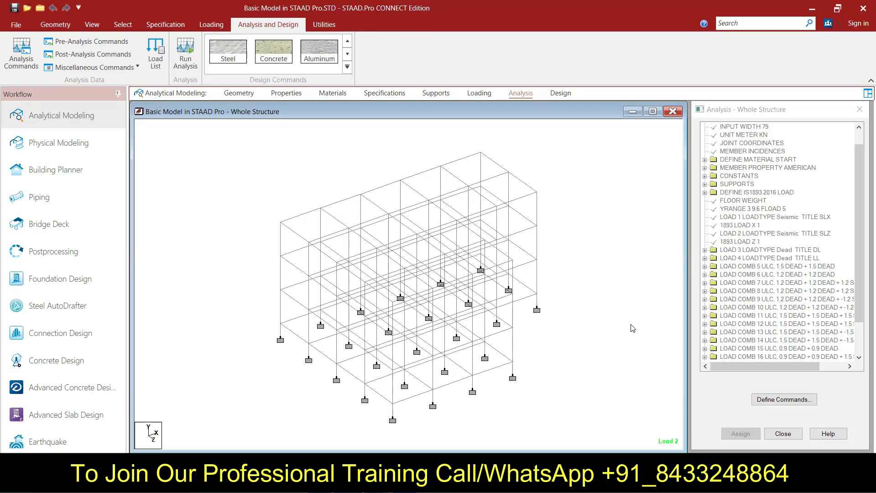
key("Right")
key("Right")
key("Right")
key("Right")
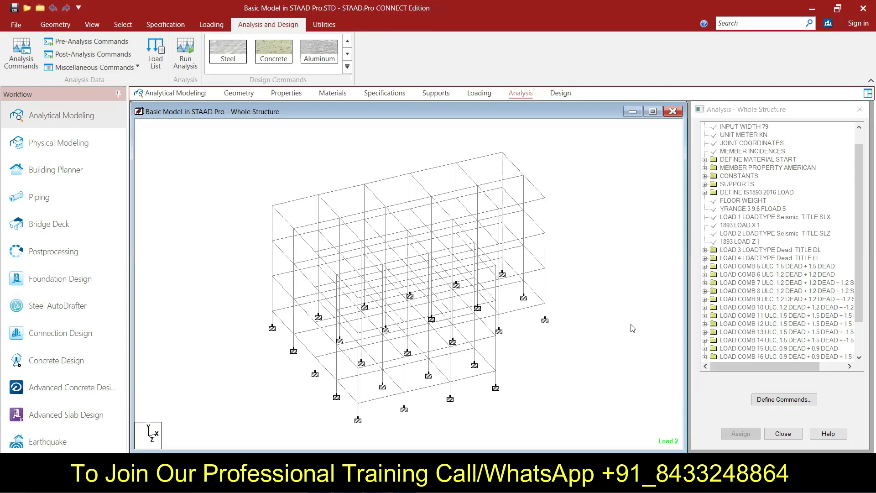
key("Right")
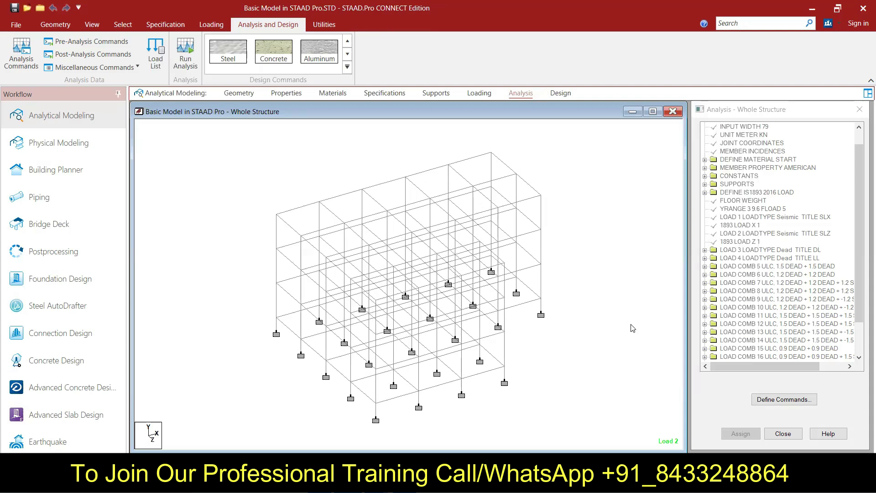
key("Right")
key("Right")
key("Right")
key("Right")
key("Right")
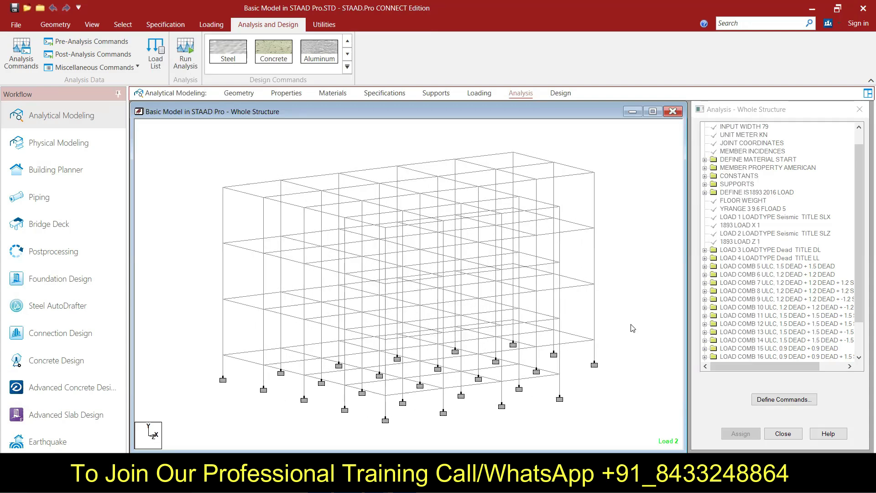
key("Right")
Step: Examine the frame in a 3D rendering, and close the rendered view
left_click(321, 27)
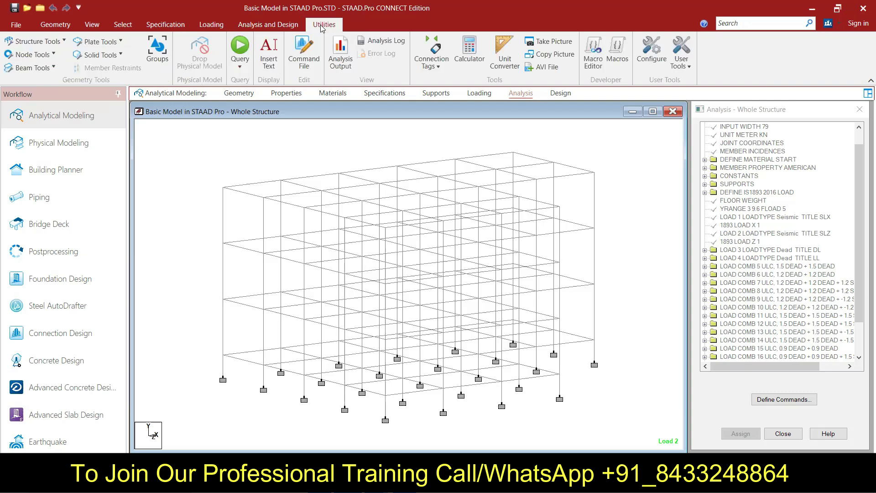
left_click(92, 25)
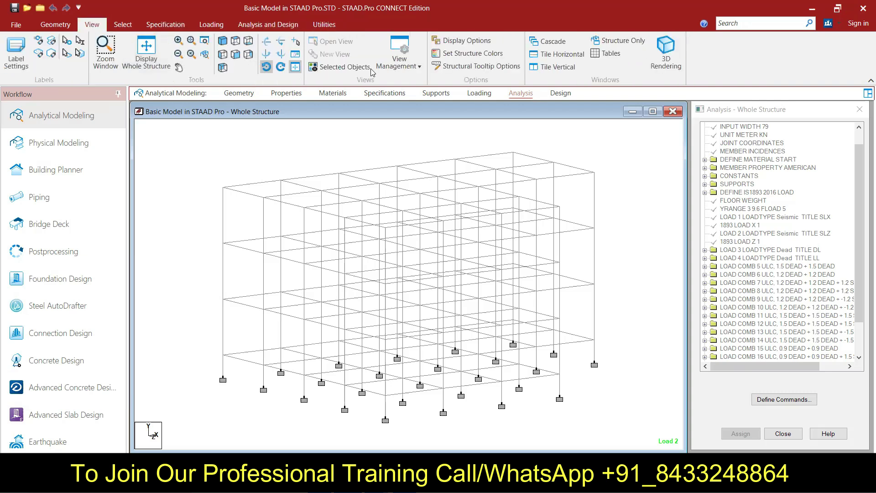
left_click(666, 50)
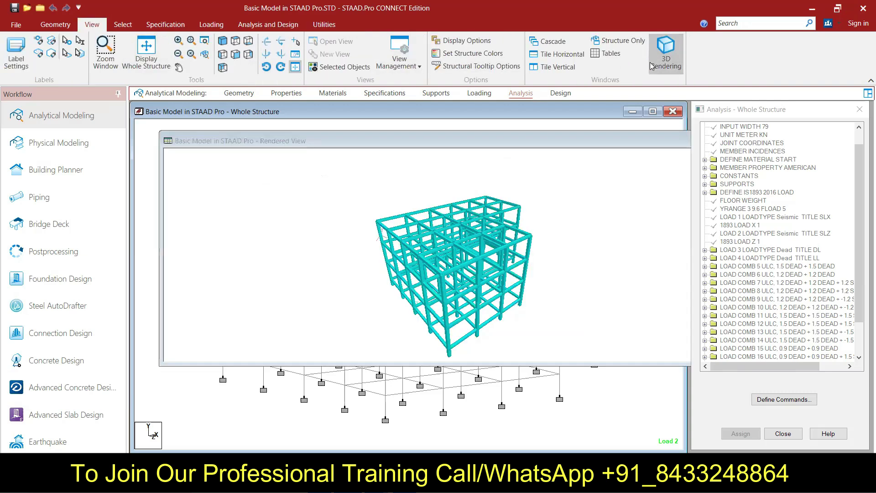
left_click_drag(530, 312, 472, 305)
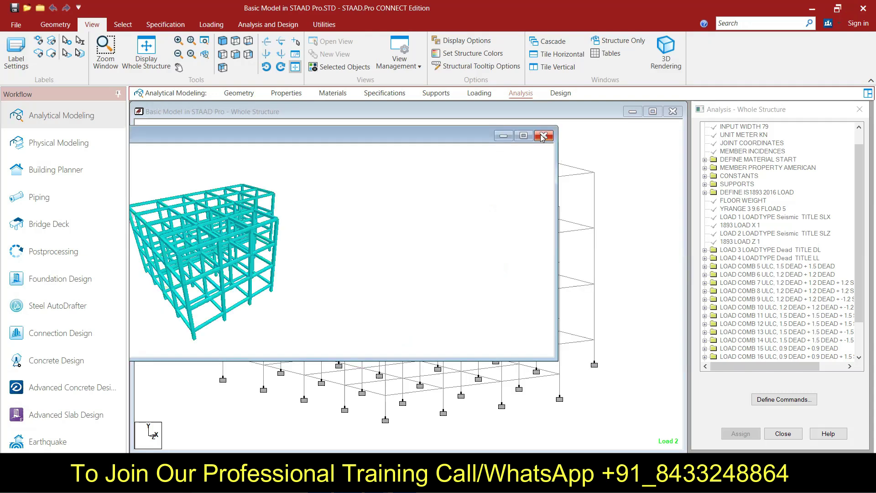
left_click(543, 134)
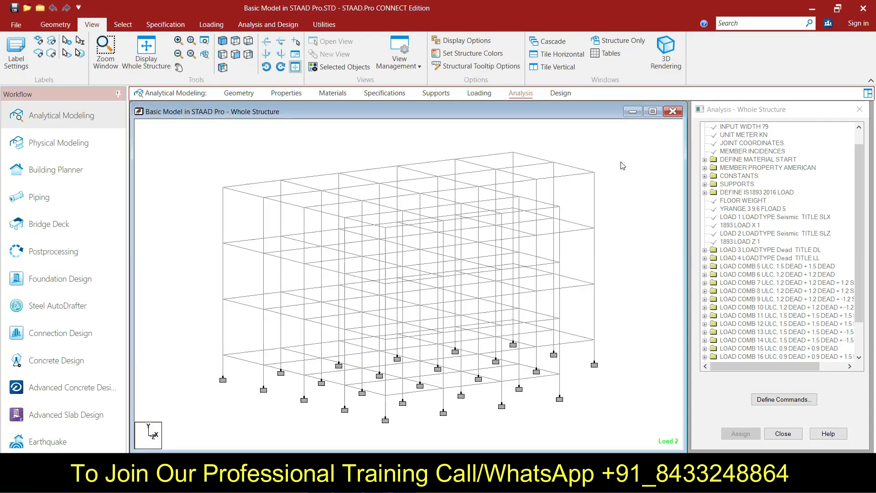
Step: Review the steel design parameters and the list of steel design codes available for the whole structure
left_click(569, 93)
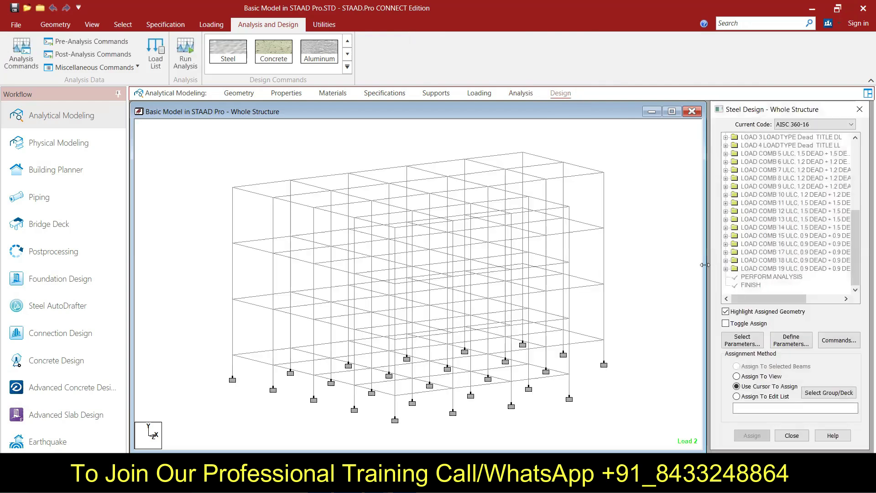
left_click(740, 345)
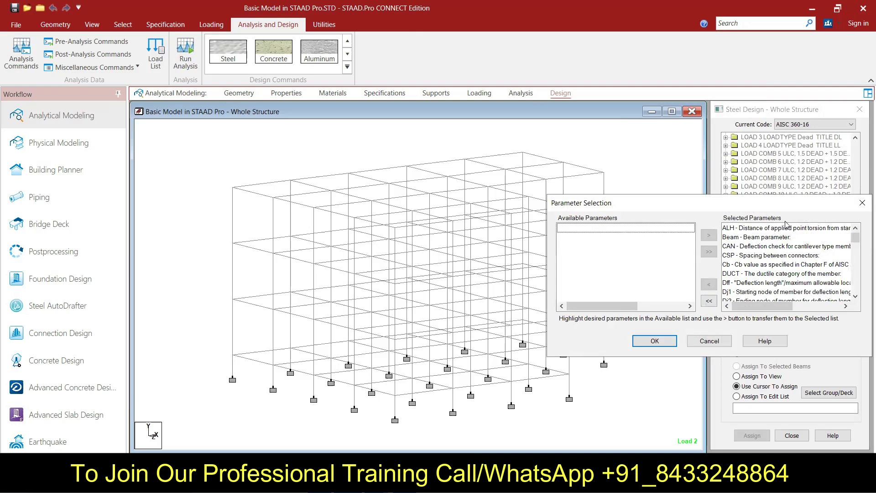
left_click(862, 203)
left_click(850, 124)
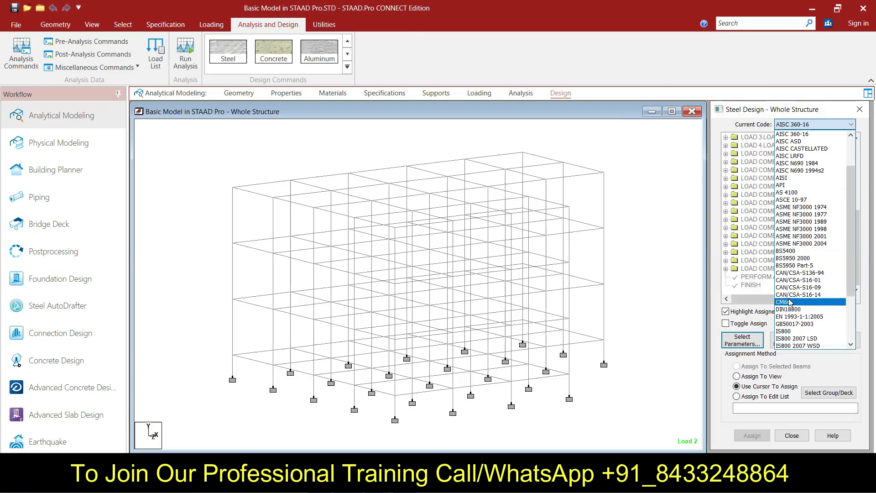
scroll(799, 255, "down", 3)
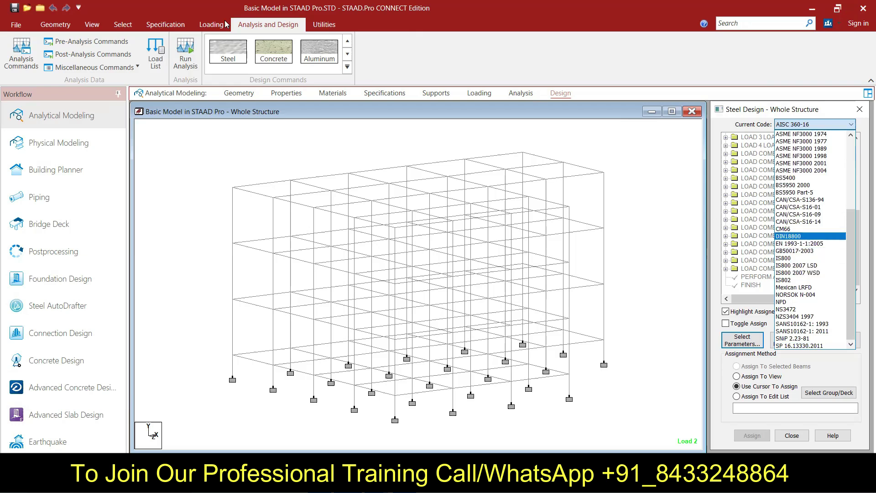
left_click(267, 62)
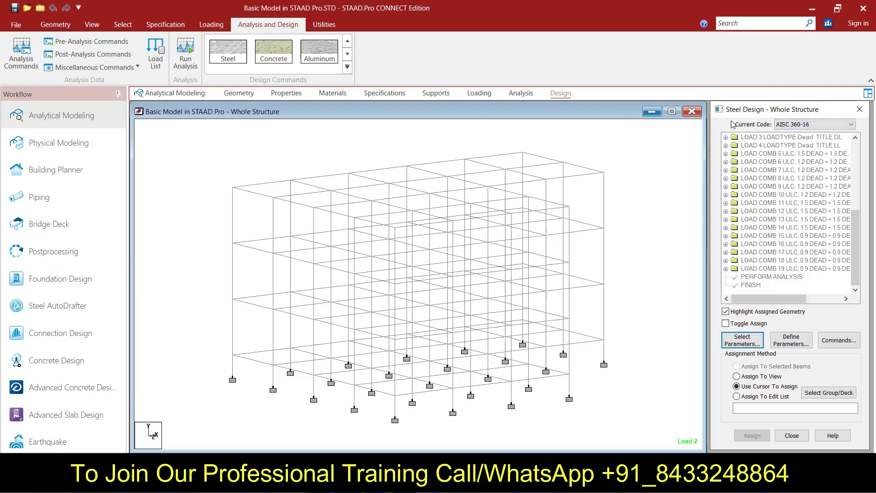
left_click(805, 124)
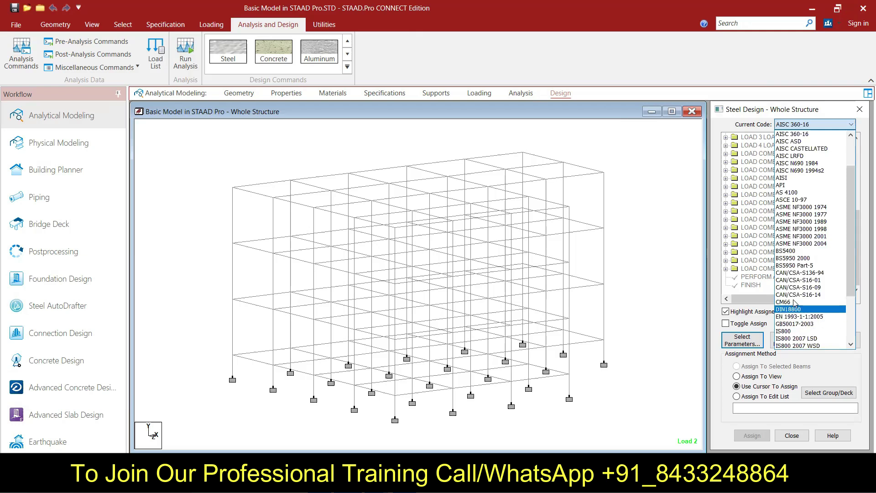
scroll(803, 286, "down", 3)
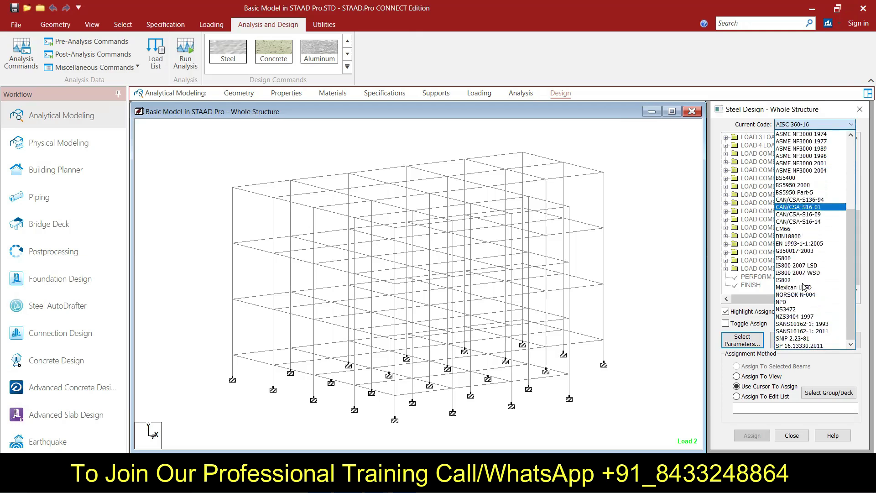
left_click(836, 123)
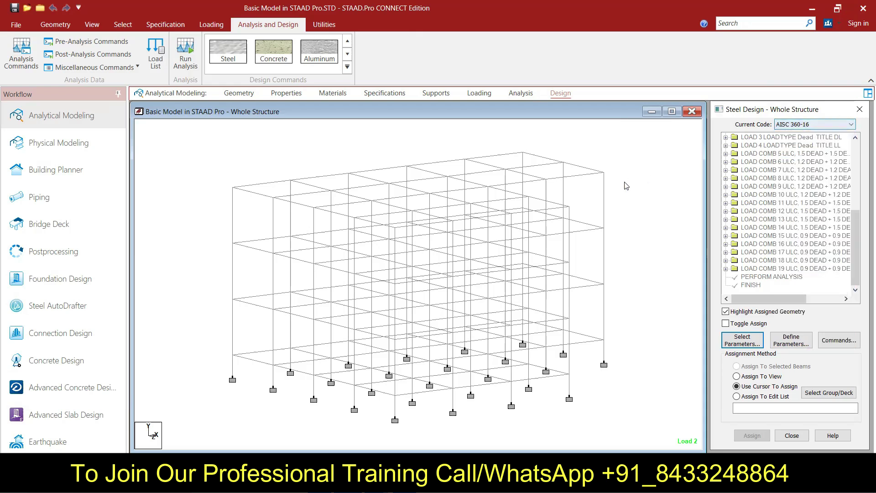
left_click(638, 176)
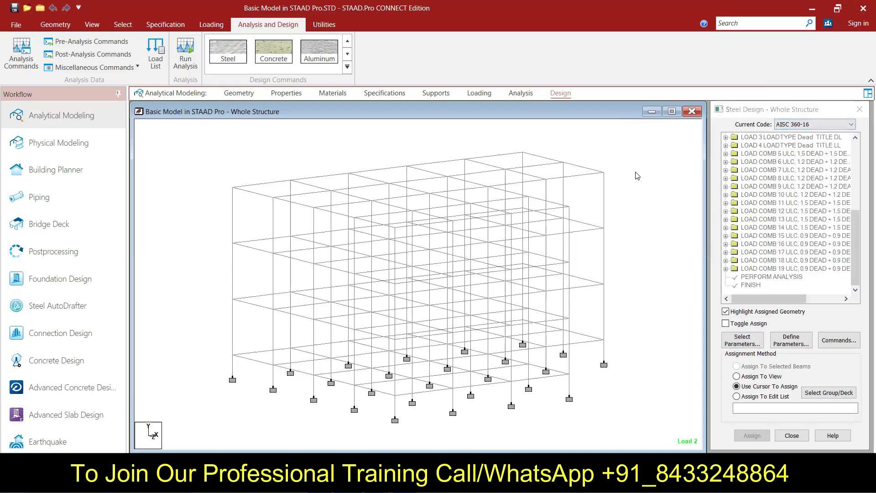
Step: Switch the design to concrete with IS456 as the current code, and open its parameter selection
left_click(273, 61)
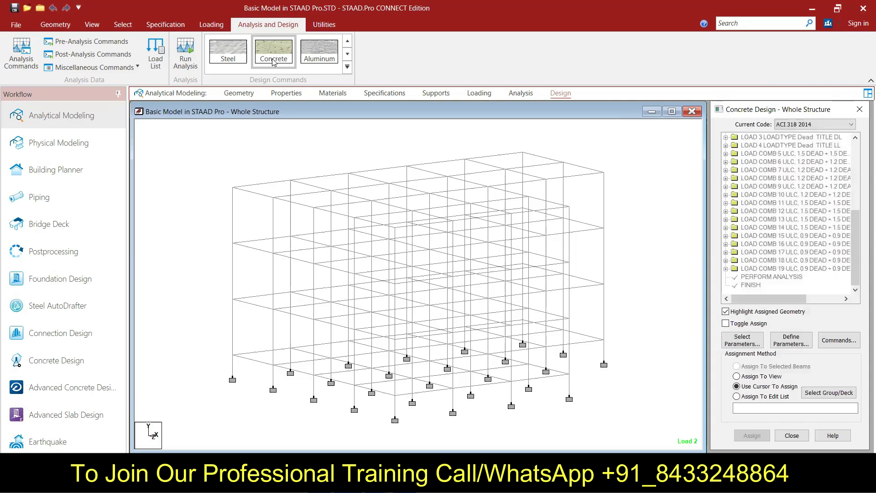
left_click(801, 122)
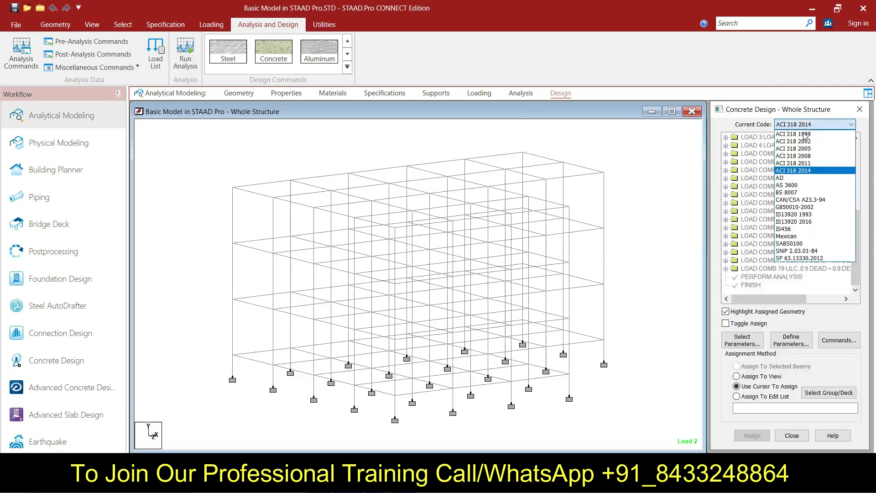
left_click(792, 230)
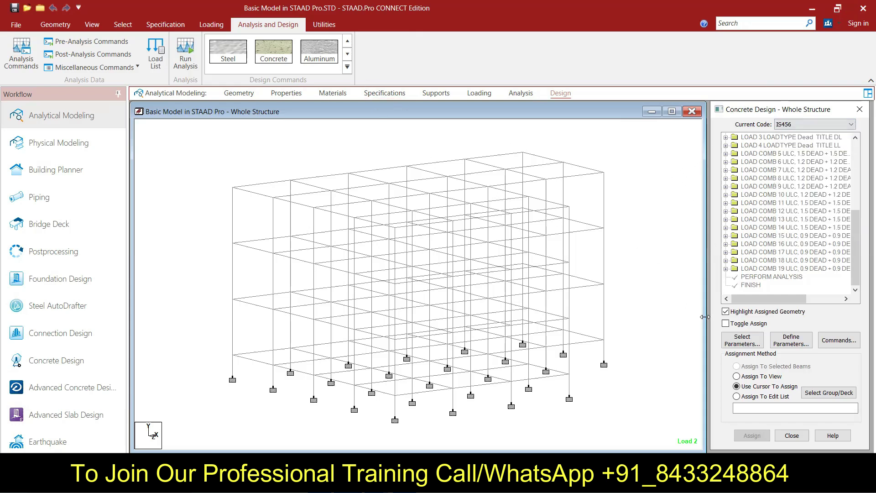
left_click(746, 345)
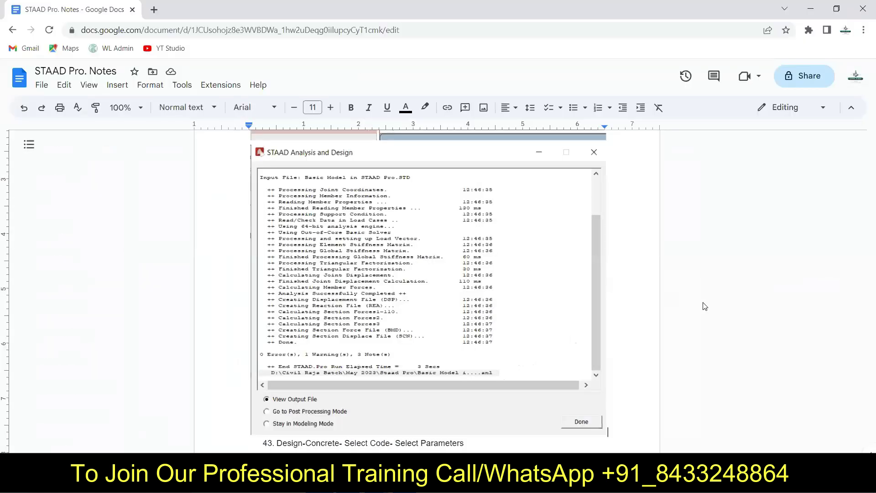
Step: Check the concrete design parameters listed under step 43 of the STAAD Pro. notes, and return to STAAD.Pro
scroll(704, 306, "down", 6)
scroll(429, 210, "up", 1)
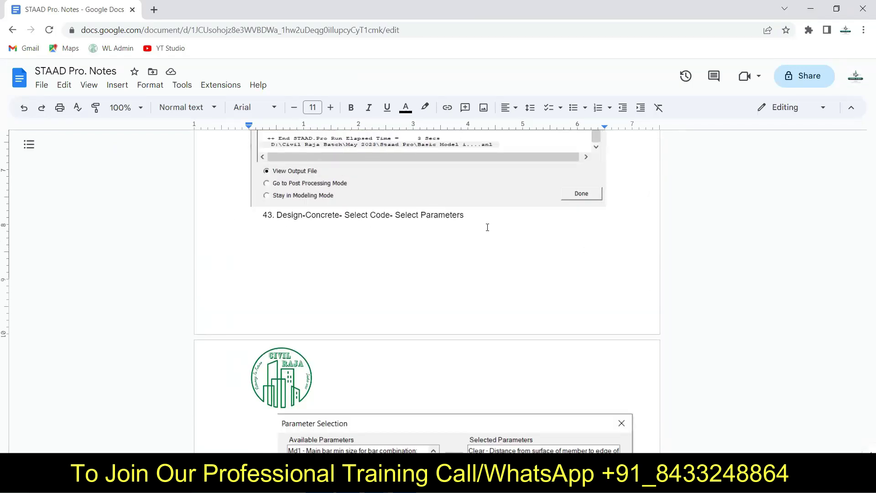
scroll(547, 262, "down", 3)
scroll(547, 262, "down", 4)
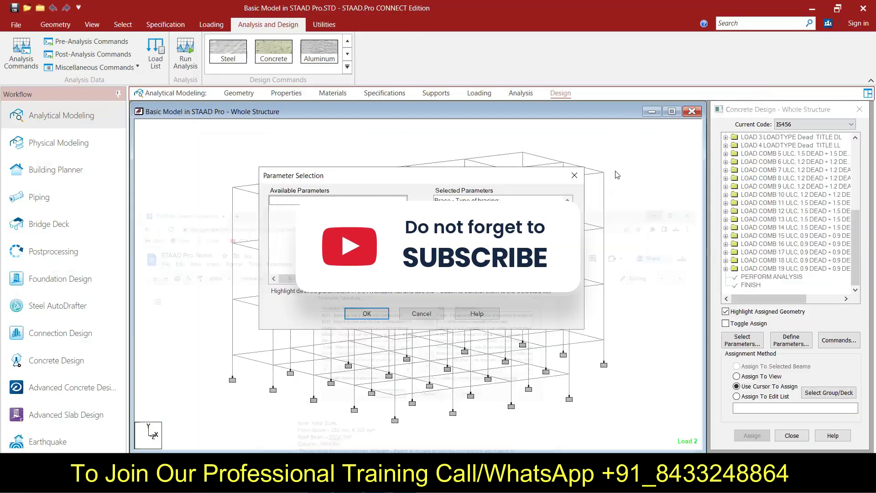
left_click(810, 9)
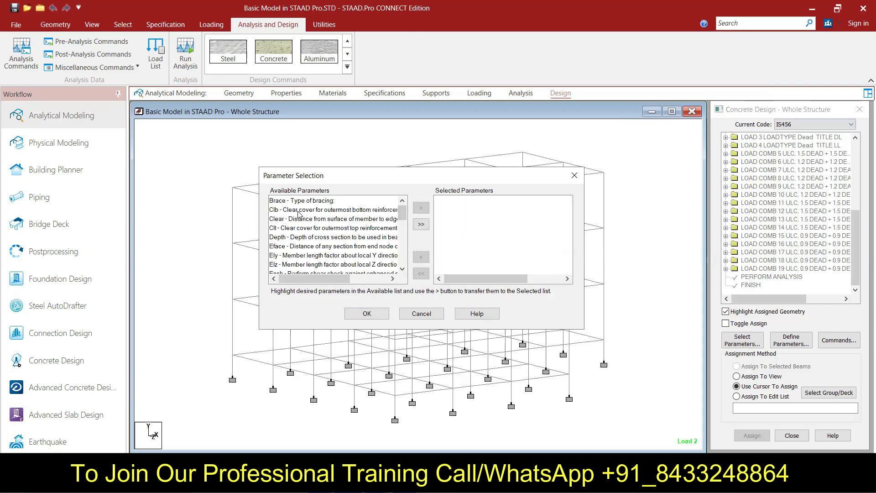
Step: Limit the selected concrete design parameters to Clear, Fc, Fymain, Fysec, Maxmain, Maxsec, Minmain and Minsec
double_click(296, 219)
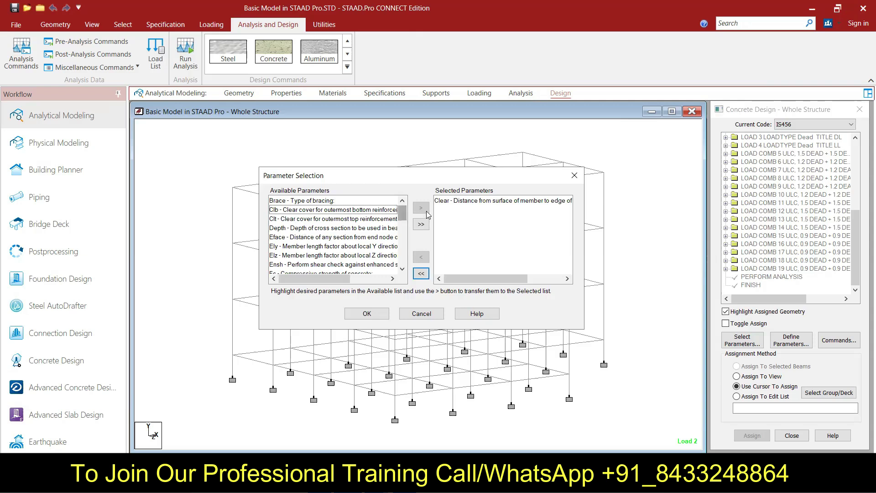
scroll(305, 228, "down", 2)
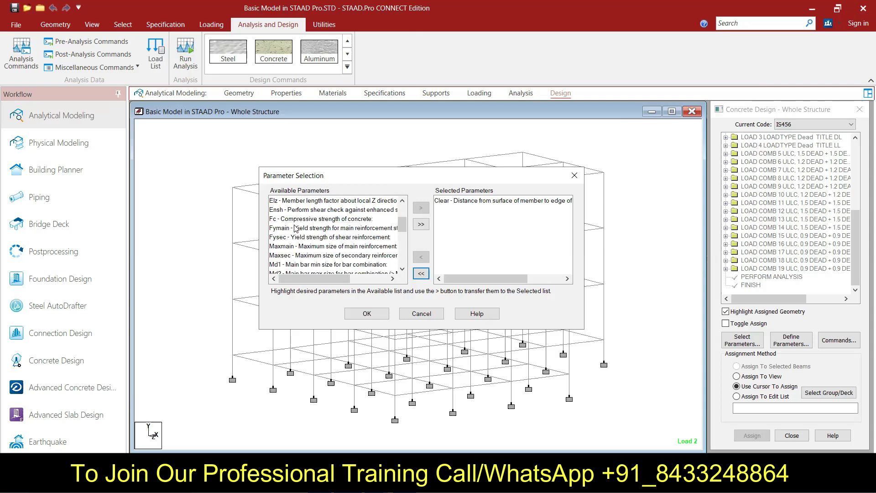
double_click(300, 219)
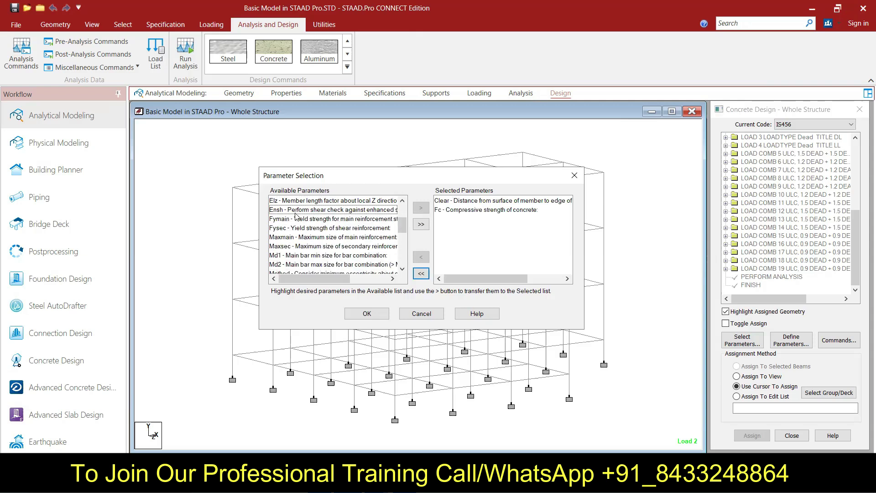
double_click(295, 219)
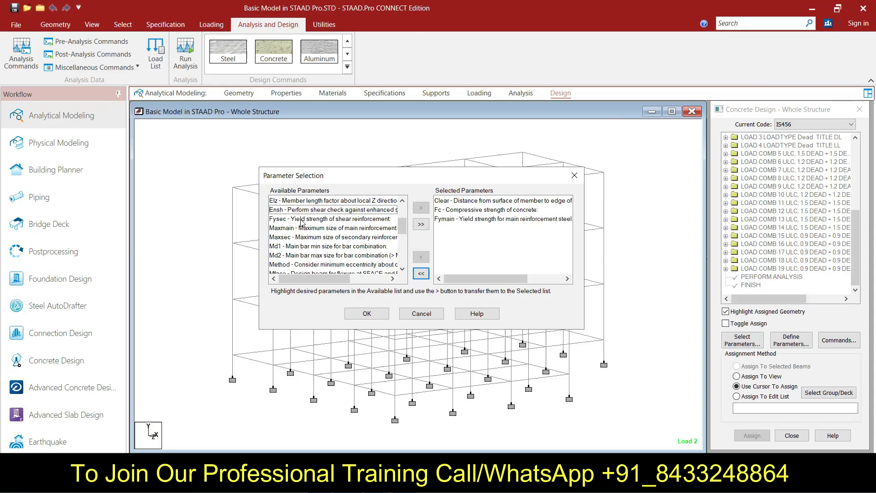
double_click(301, 219)
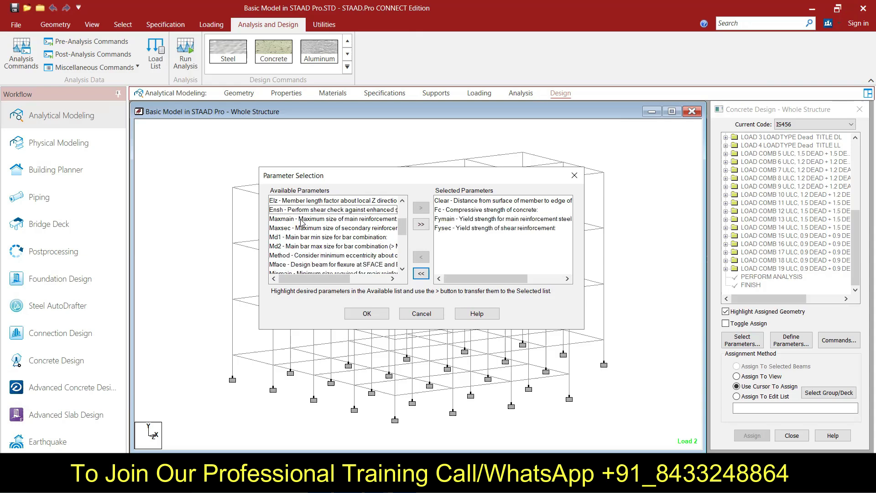
double_click(307, 220)
double_click(307, 220)
double_click(310, 257)
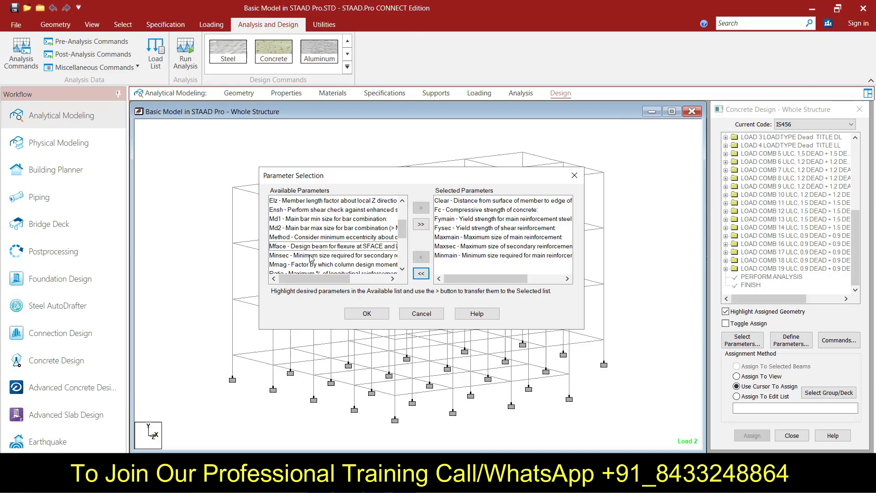
double_click(310, 258)
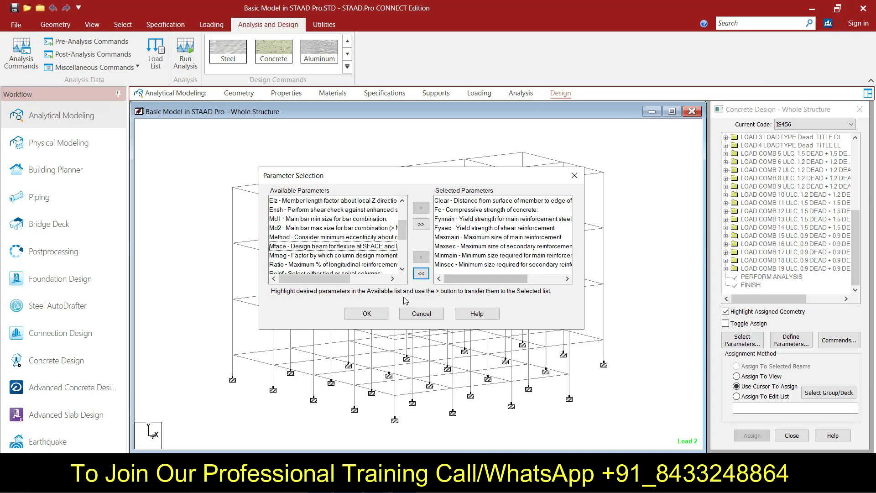
left_click(368, 313)
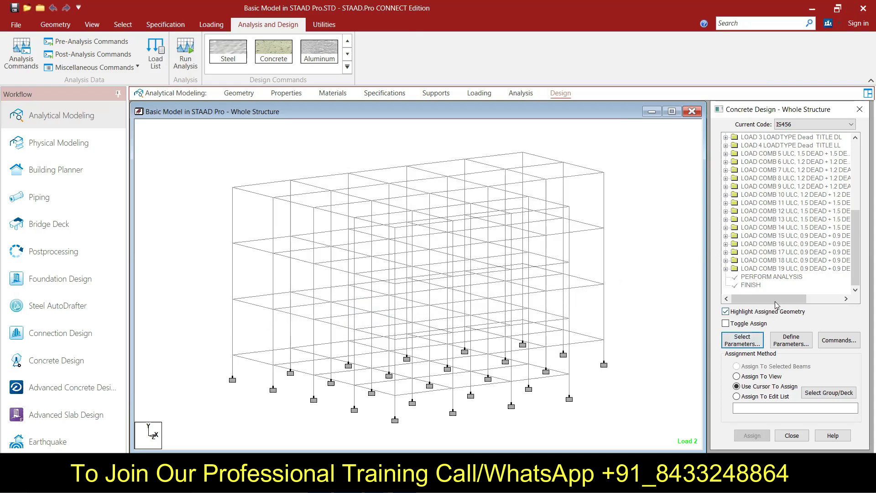
Step: Define the CLEAR concrete design parameter and add it with cover values of 0.025 m and 0.04 m
left_click(780, 341)
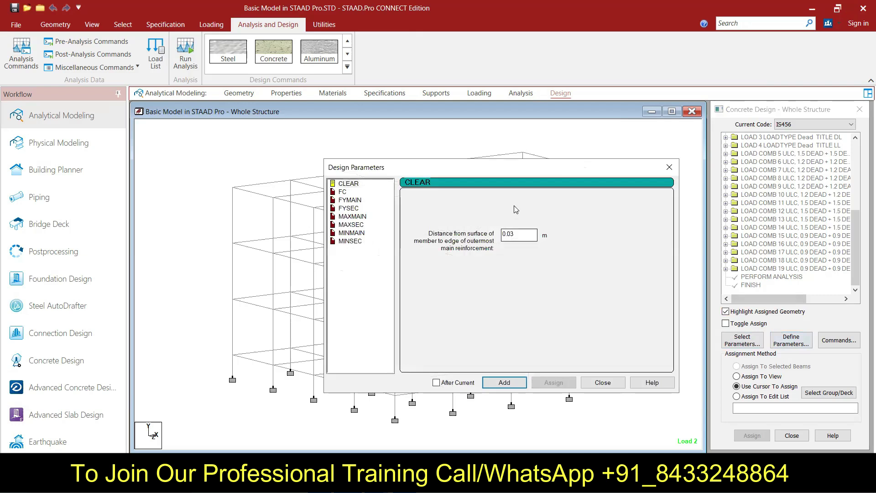
left_click_drag(475, 171, 416, 145)
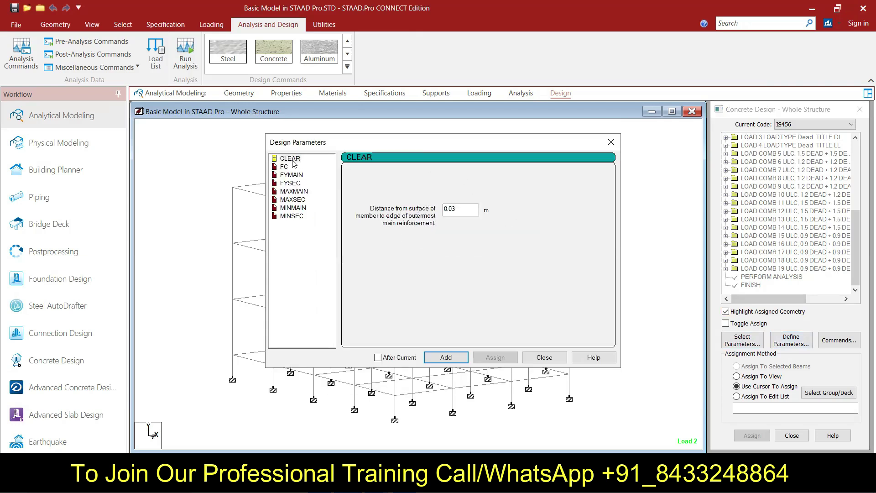
left_click(468, 210)
left_click(444, 358)
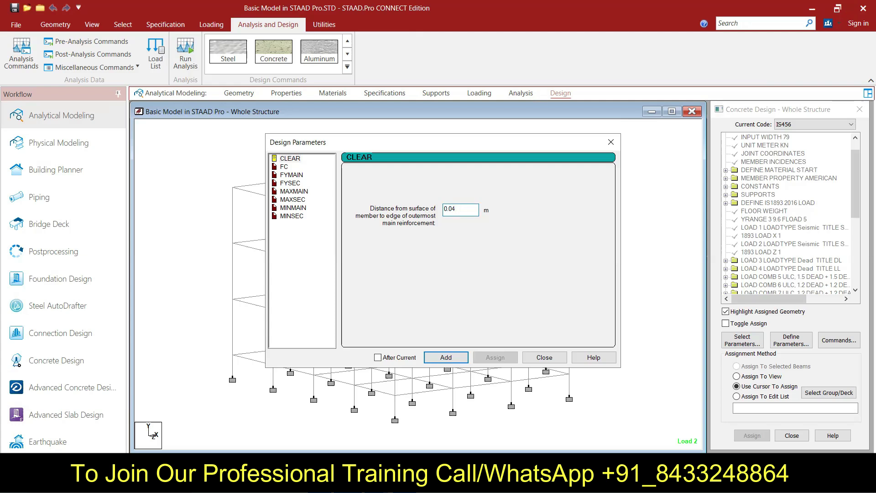
left_click(446, 358)
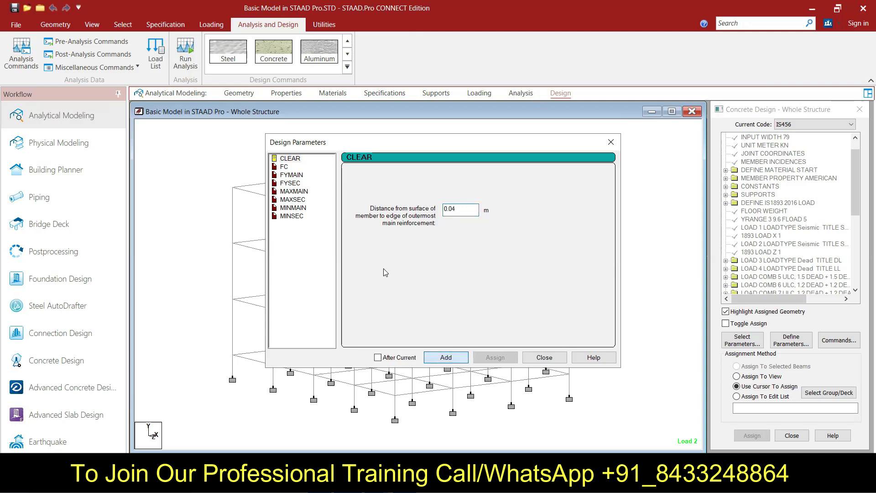
Step: Add the FC parameter with a concrete compressive strength of 20000 kN/m2
left_click(285, 167)
double_click(471, 212)
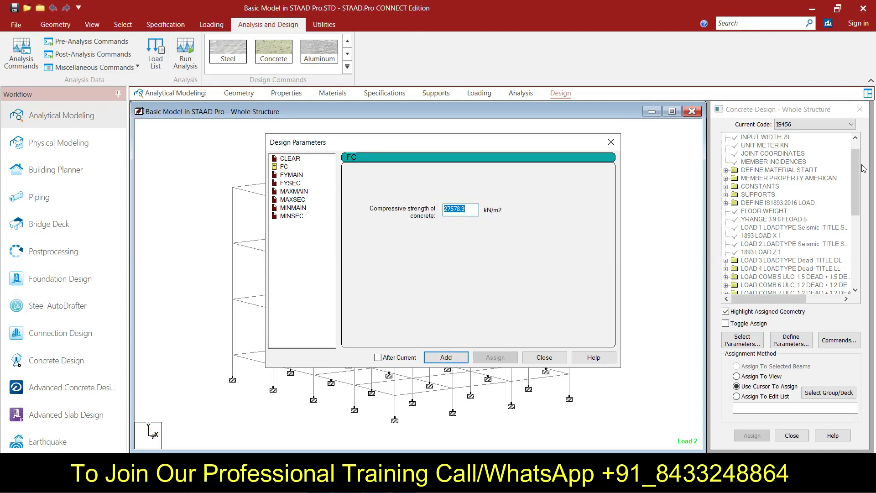
type("200")
left_click(446, 357)
Step: Add the FYMAIN parameter with a main reinforcement yield strength of 500000 kN/m2
left_click(292, 175)
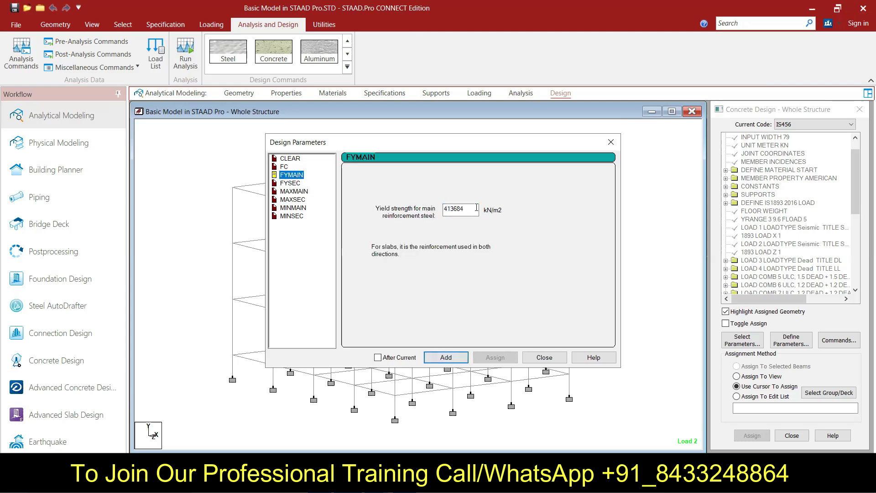
left_click_drag(475, 208, 430, 208)
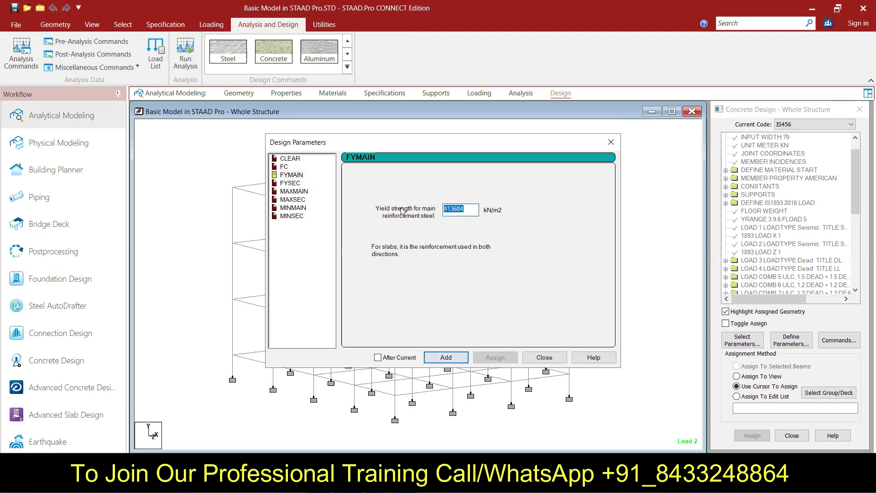
type("500000")
left_click(445, 360)
Step: Add the FYSEC parameter with a shear reinforcement yield strength of 500000 kN/m2
left_click(290, 183)
left_click_drag(473, 209, 416, 211)
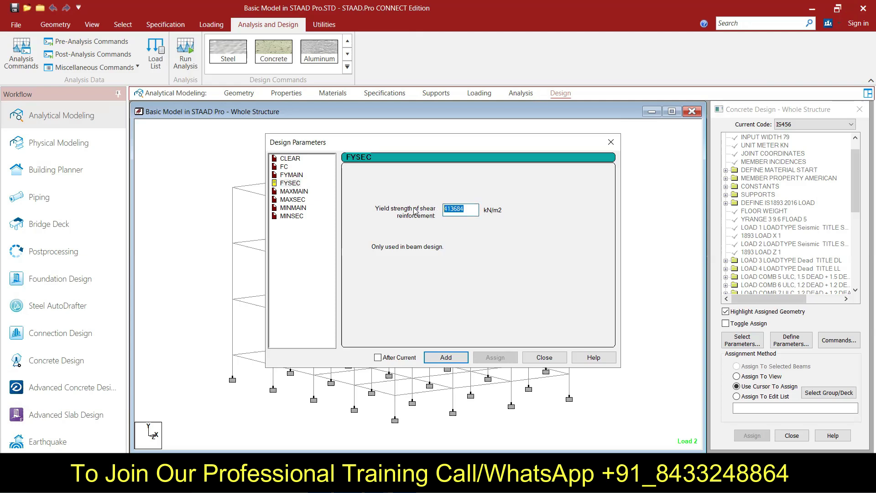
type("50000")
key("BackSpace")
key("BackSpace")
key("BackSpace")
key("BackSpace")
key("BackSpace")
type("0000")
Step: Add the maximum reinforcement sizes: MAXMAIN of 25 mm and MAXSEC of 16 mm
left_click(286, 192)
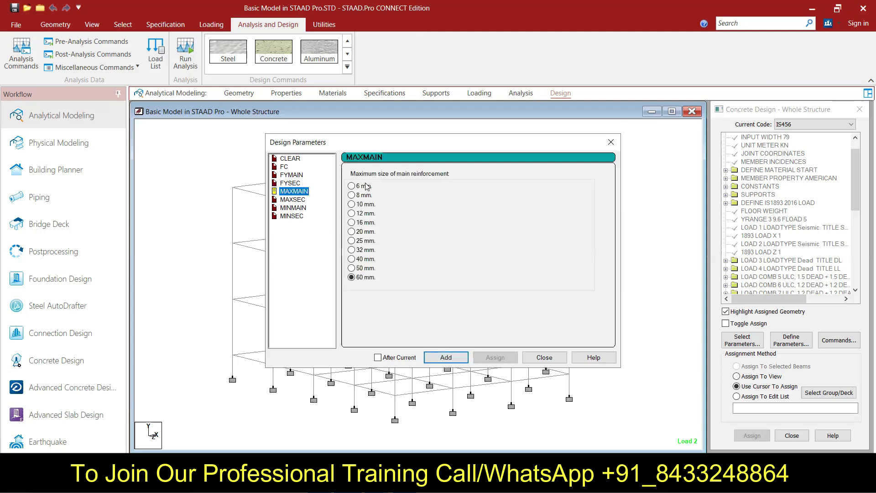
left_click(352, 241)
left_click(292, 199)
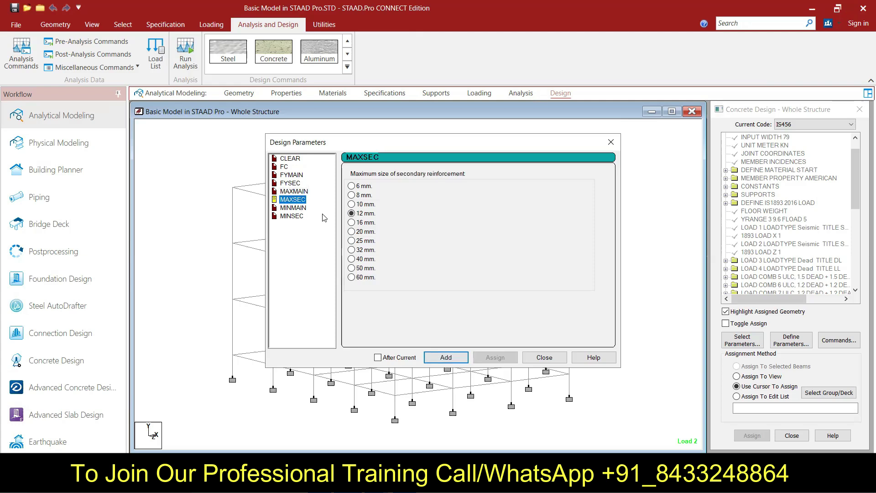
left_click(351, 222)
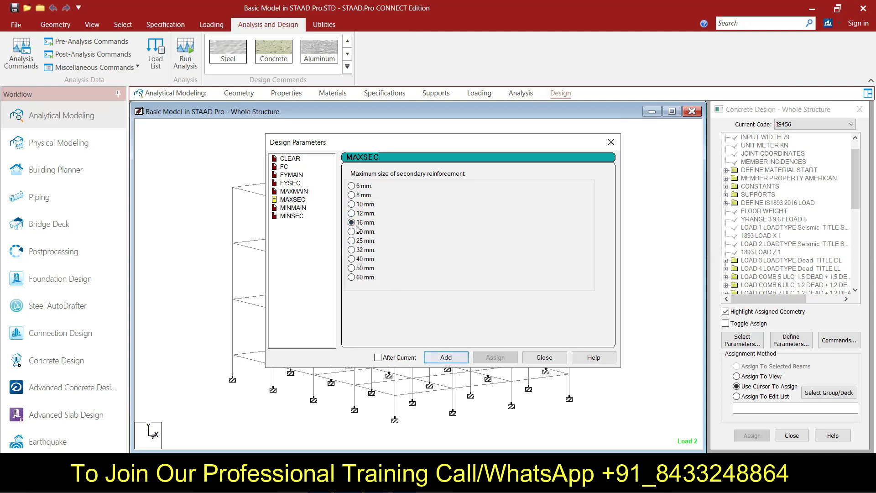
left_click(446, 358)
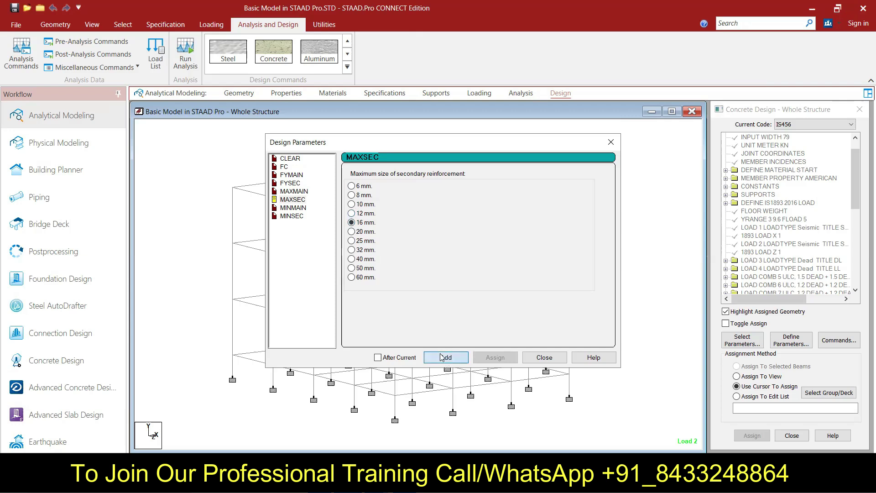
Step: Add the minimum reinforcement sizes, MINMAIN of 12 mm and MINSEC of 8 mm, and finish defining the parameters
left_click(296, 208)
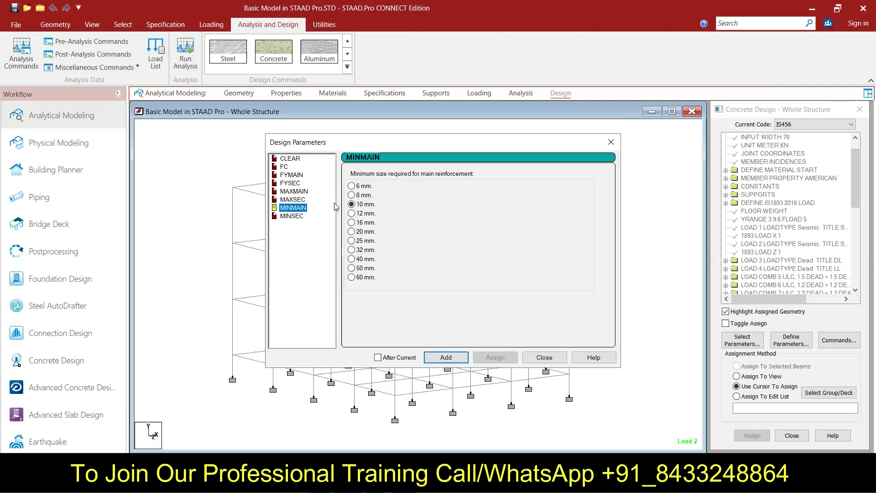
left_click(351, 213)
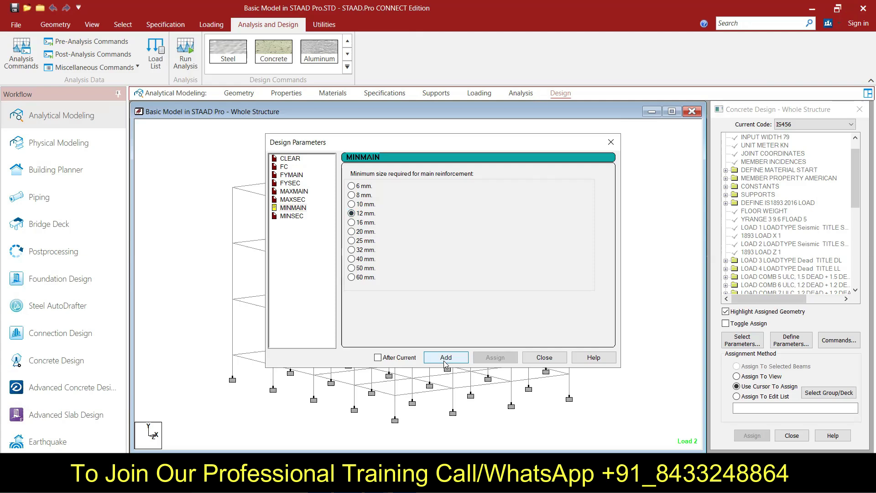
left_click(446, 360)
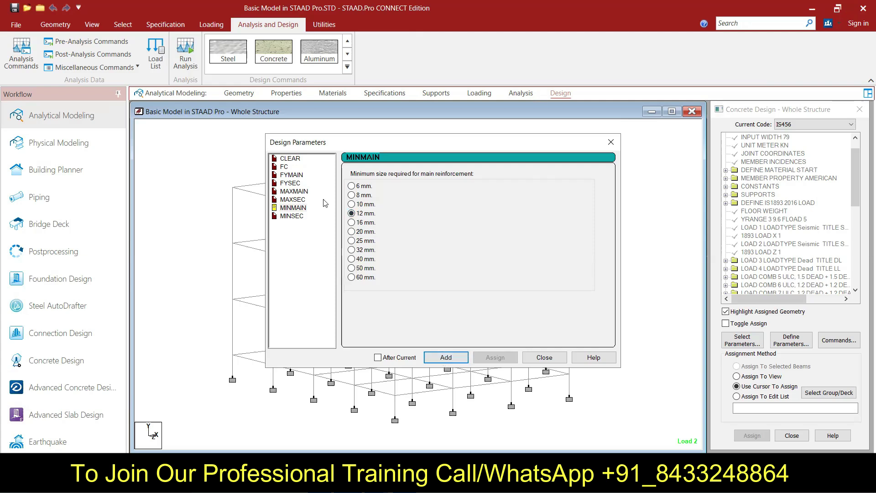
left_click(296, 217)
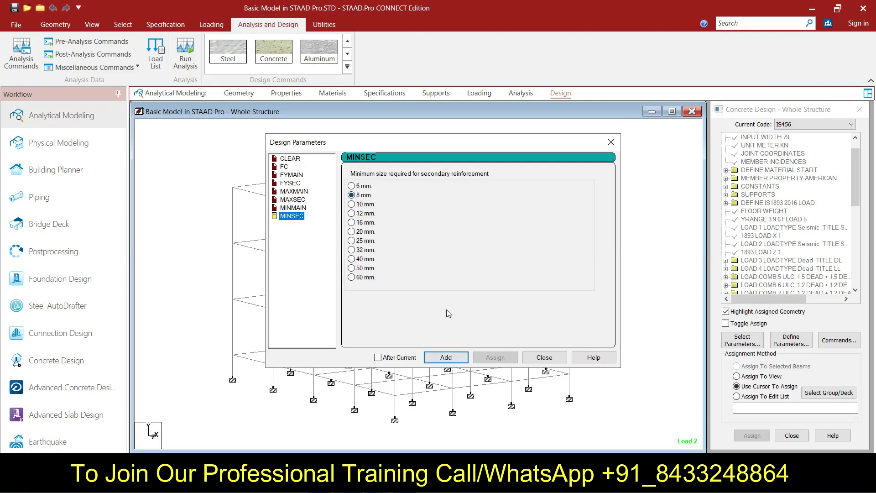
left_click(452, 358)
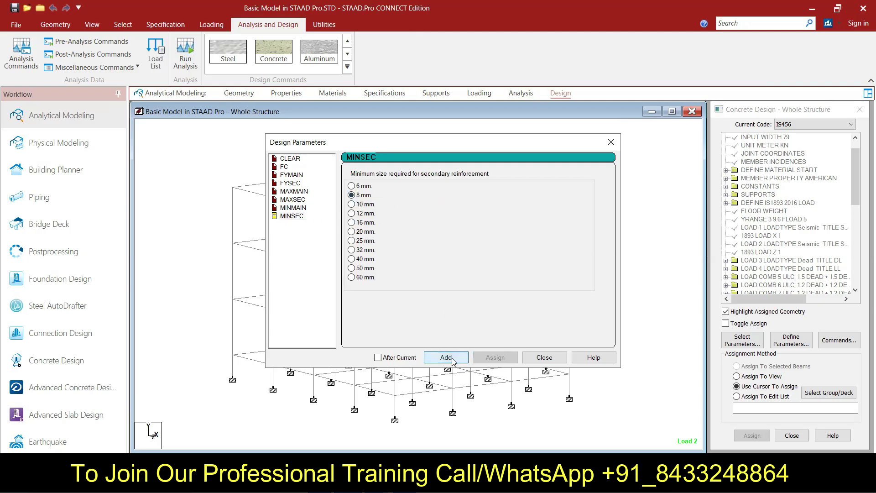
left_click(557, 360)
Step: Capture a Snipping Tool image of the Concrete Design pane showing the parameters under START CONCRETE DESIGN
scroll(823, 210, "down", 4)
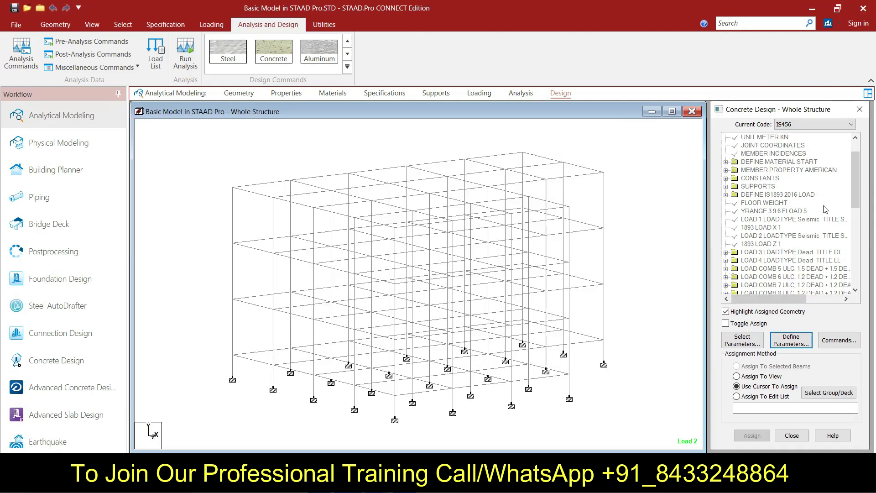
scroll(824, 210, "down", 6)
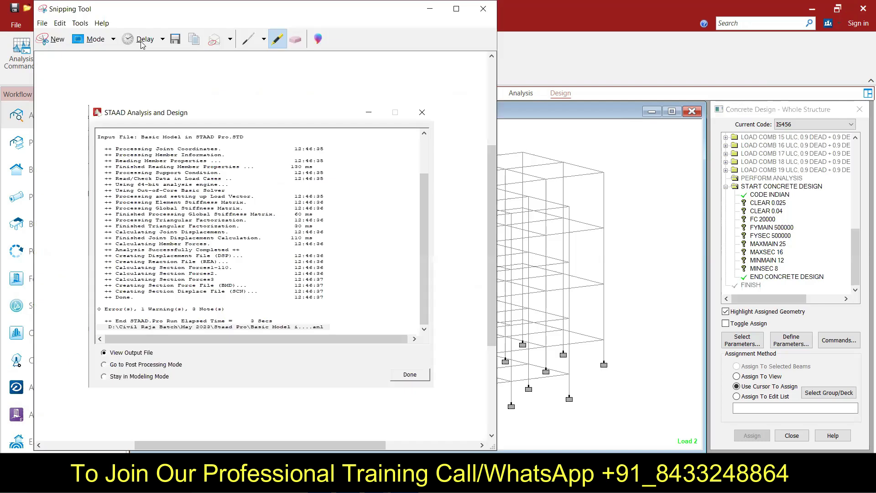
left_click(76, 39)
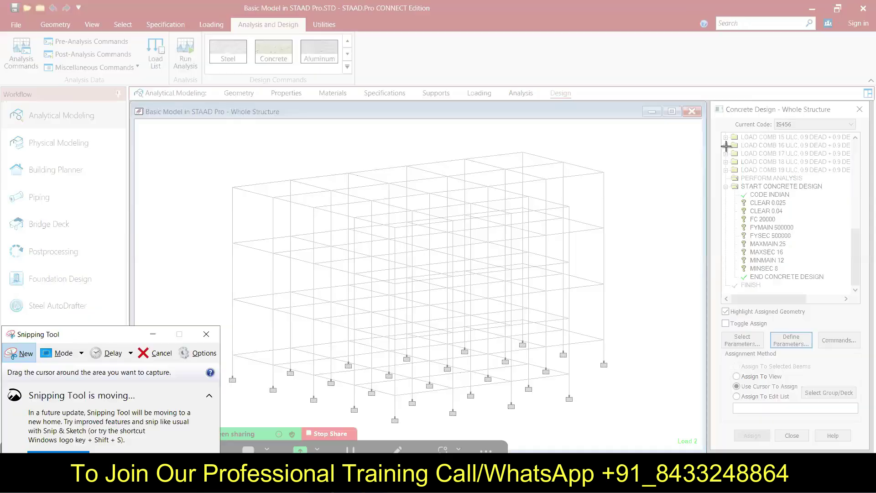
left_click_drag(712, 103, 868, 360)
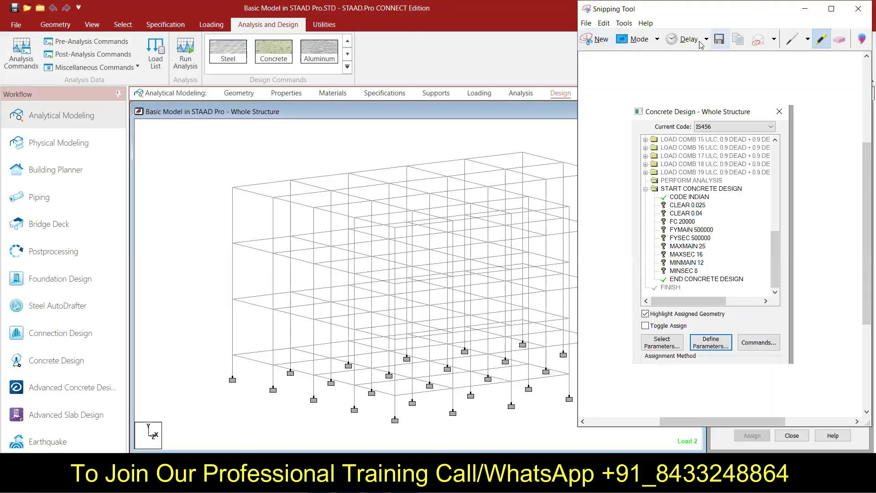
left_click(805, 9)
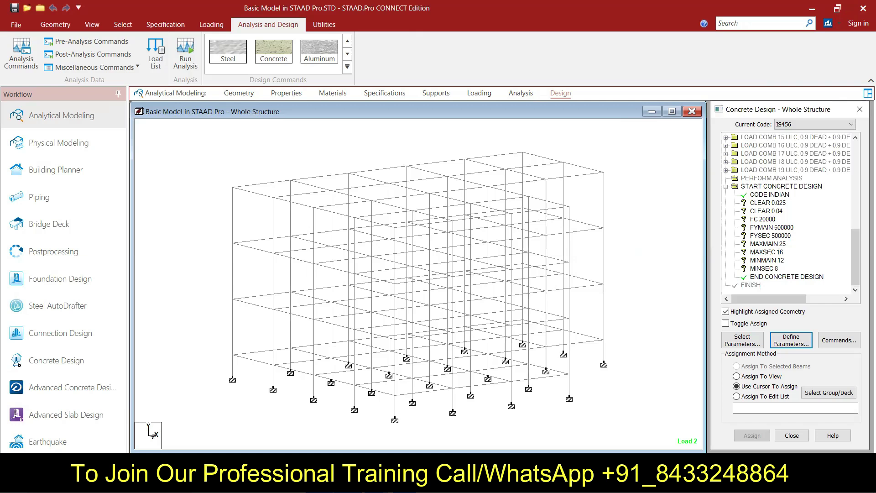
Step: Switch to the STAAD Pro. notes in Google Docs and add list item 45, "Define Parameters", after the Parameter Selection image
key("alt+Tab")
scroll(393, 309, "down", 1)
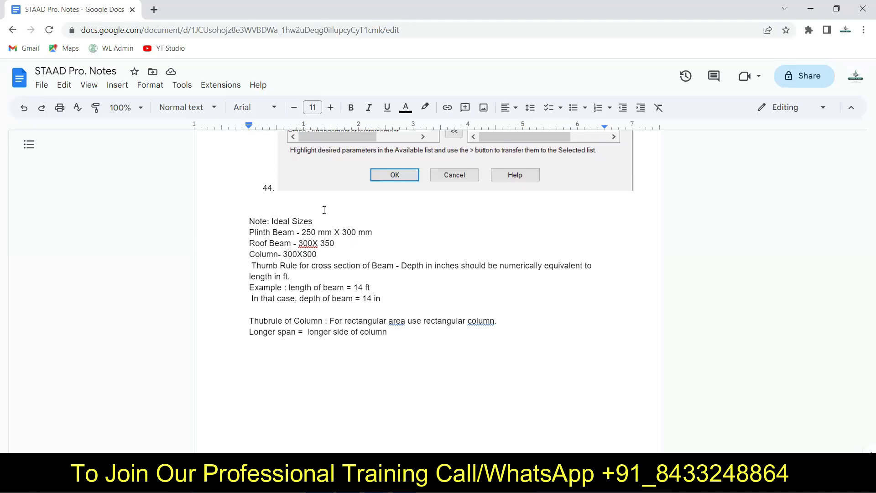
scroll(322, 215, "up", 4)
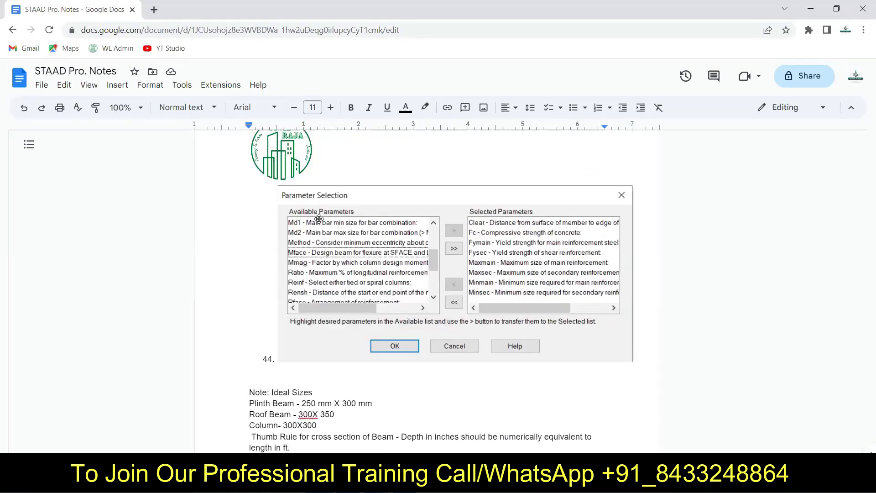
scroll(319, 218, "down", 5)
scroll(410, 306, "up", 5)
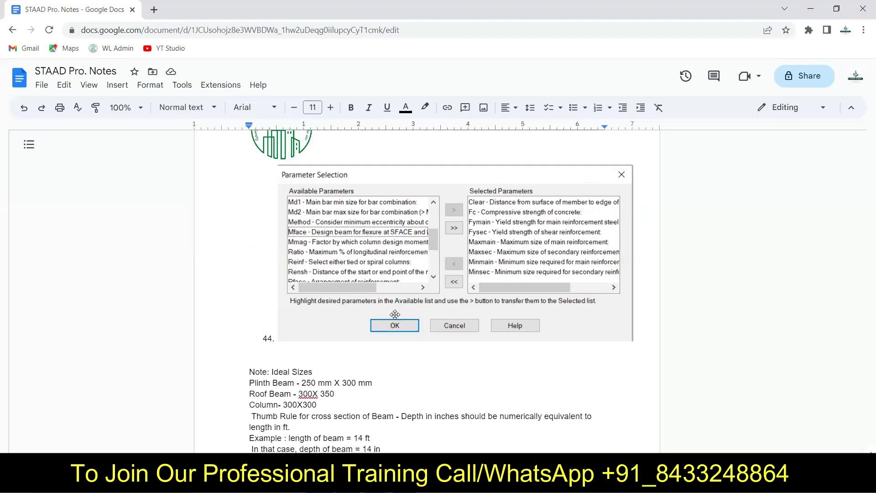
left_click(308, 341)
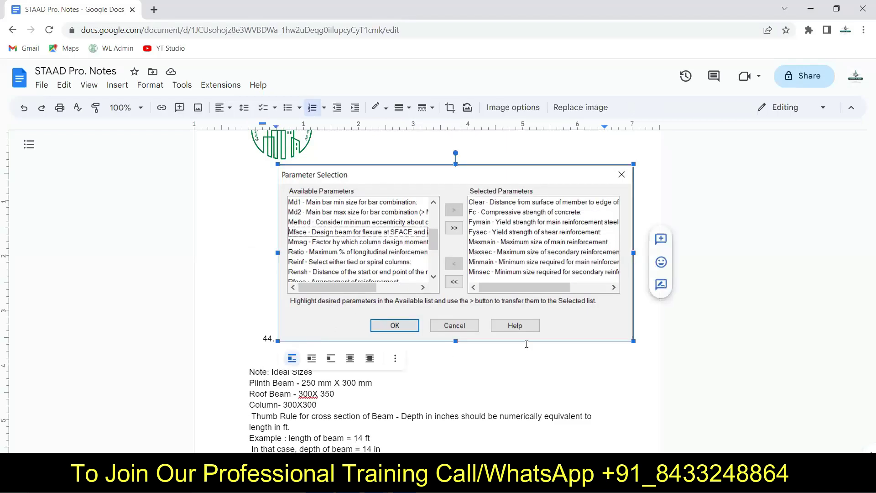
left_click(645, 337)
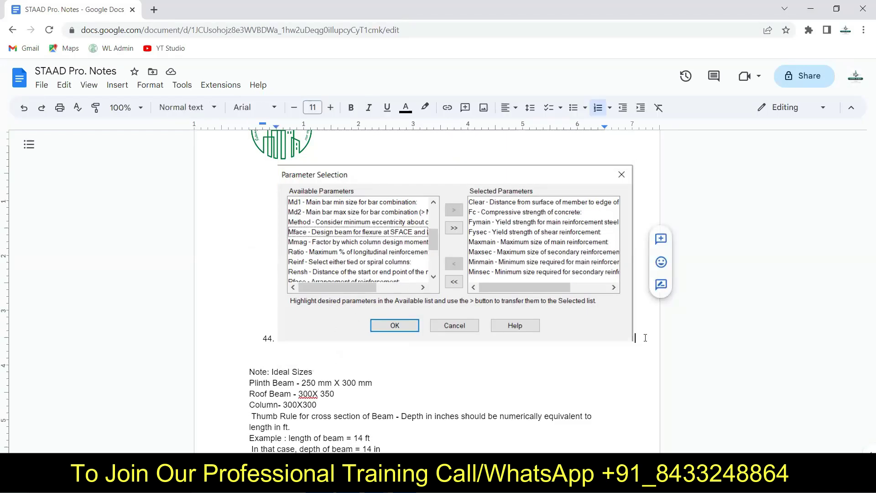
key("Return")
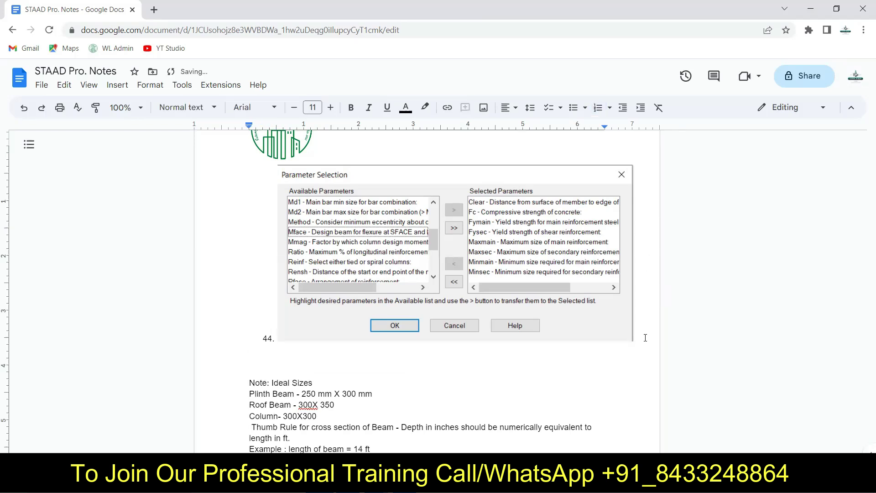
key("BackSpace")
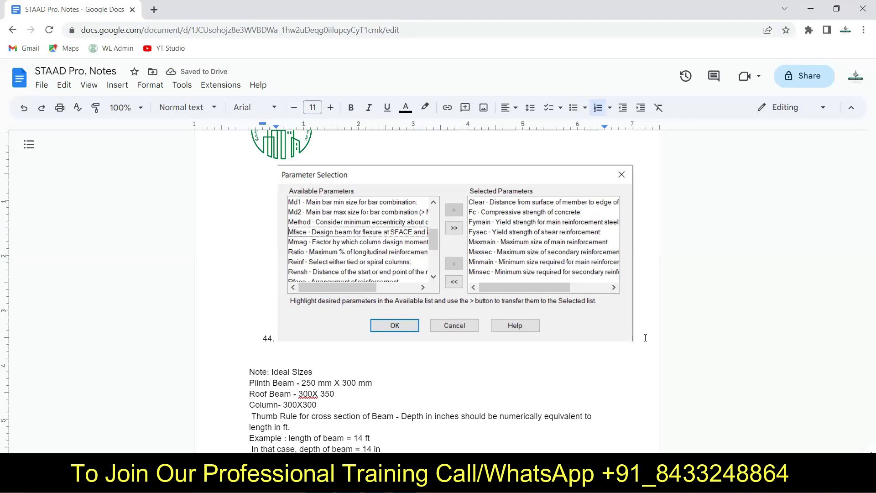
key("Return")
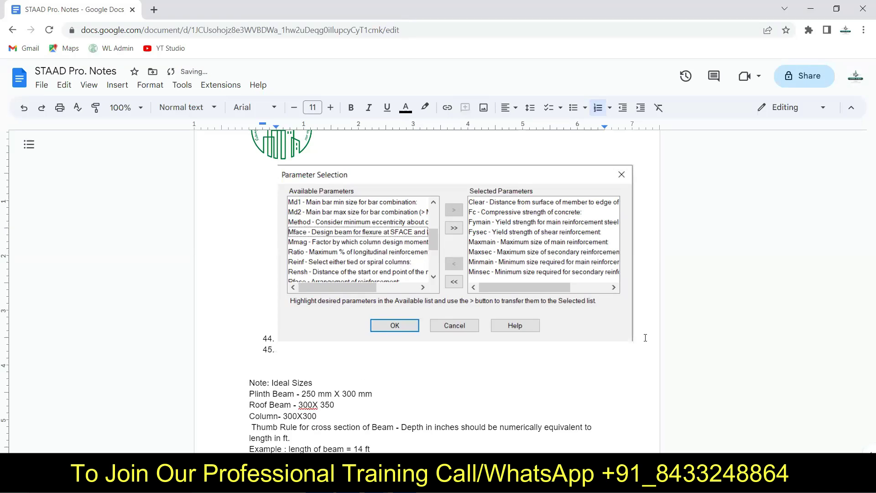
type("Define Paramer")
key("BackSpace")
type("ters")
Step: Paste the captured Concrete Design image on a new line below the "Define Parameters" item
key("Return")
key("Return")
key("ctrl+v")
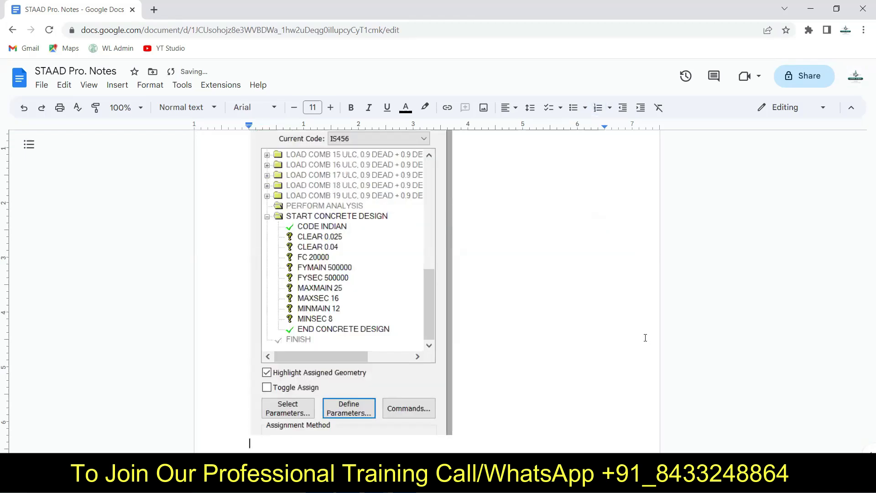
Step: Add the line "47. Add Commands" directly below the pasted Concrete Design image
scroll(645, 337, "up", 10)
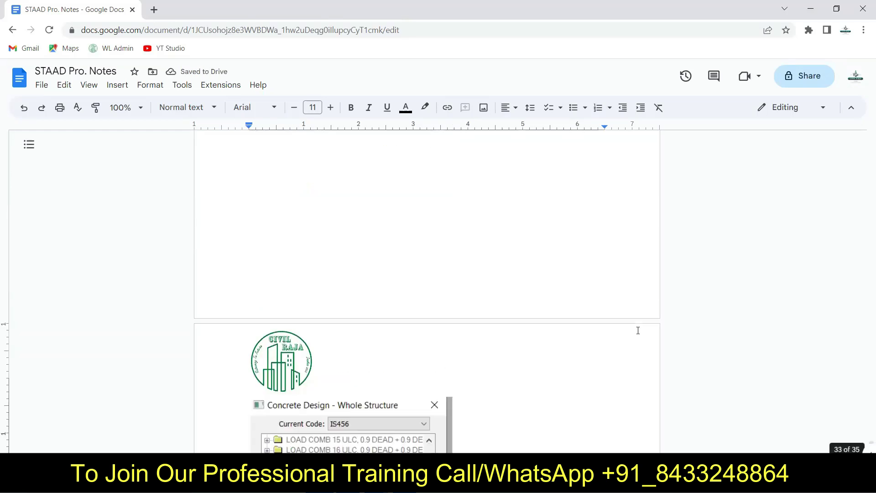
scroll(638, 330, "down", 10)
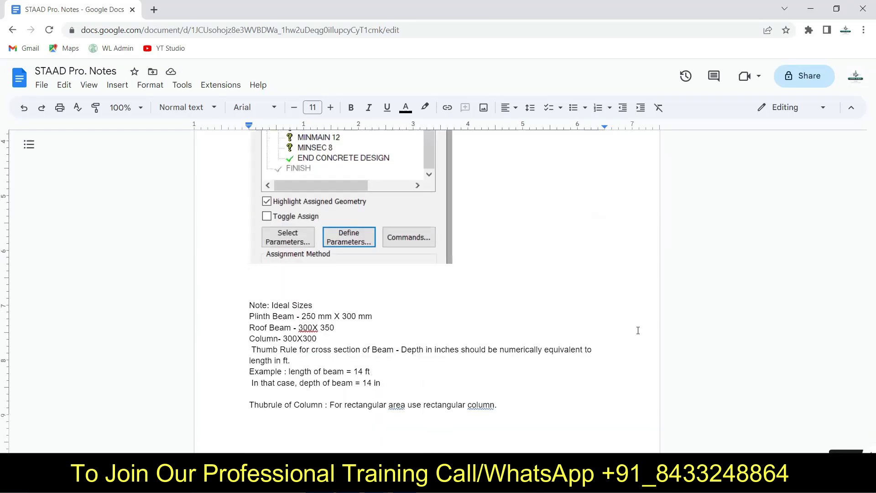
type("47. ")
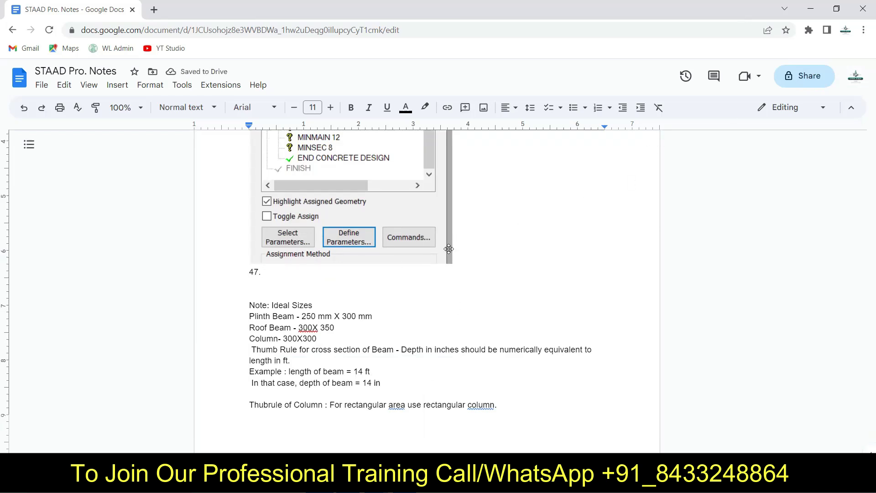
type("Add Commands")
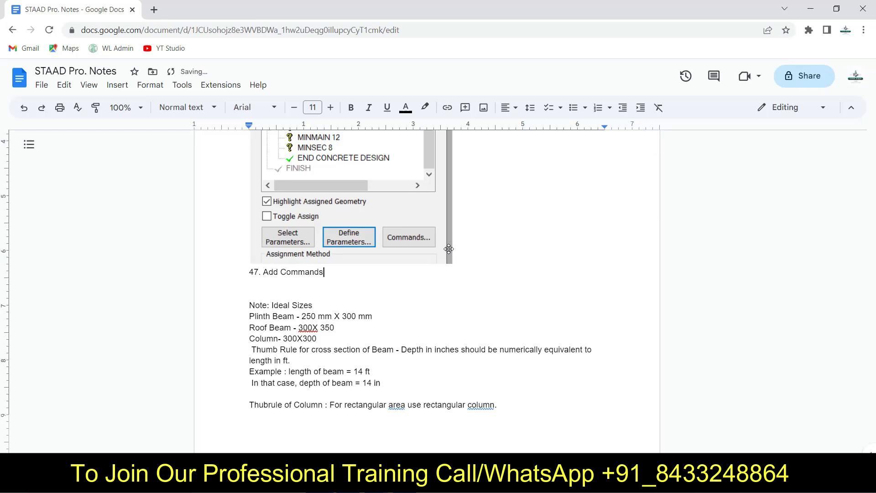
Step: Switch to STAAD.Pro and add the DESIGN BEAM and DESIGN COLUMN commands to the concrete design
key("Return")
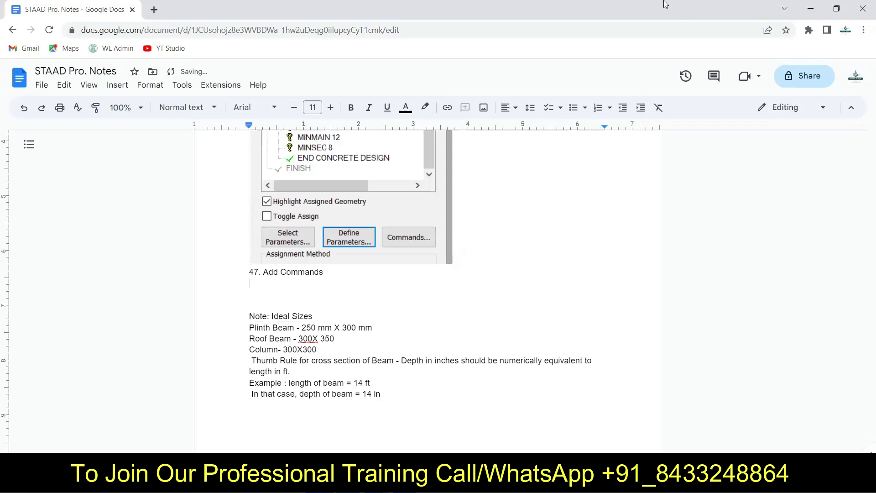
left_click(810, 9)
left_click(831, 342)
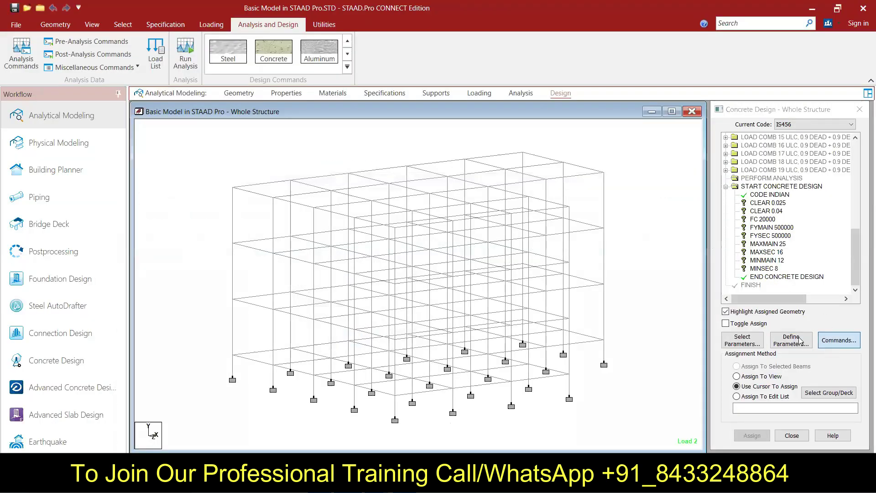
left_click(560, 194)
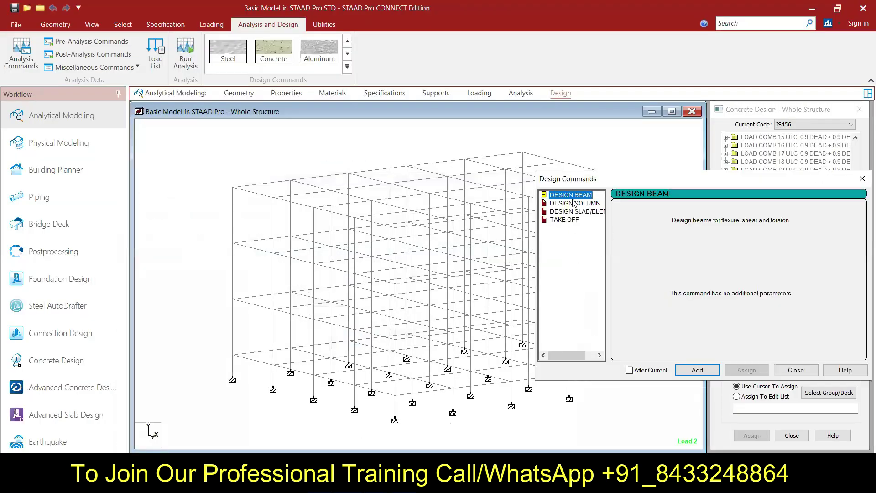
left_click(687, 370)
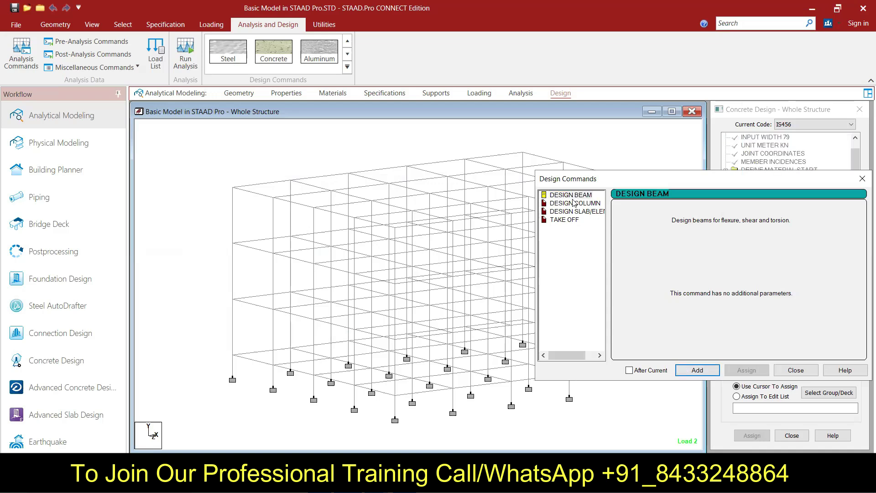
left_click(572, 202)
left_click(686, 370)
Step: Add the TAKE OFF command to the concrete design and close the Design Commands dialog
left_click(593, 211)
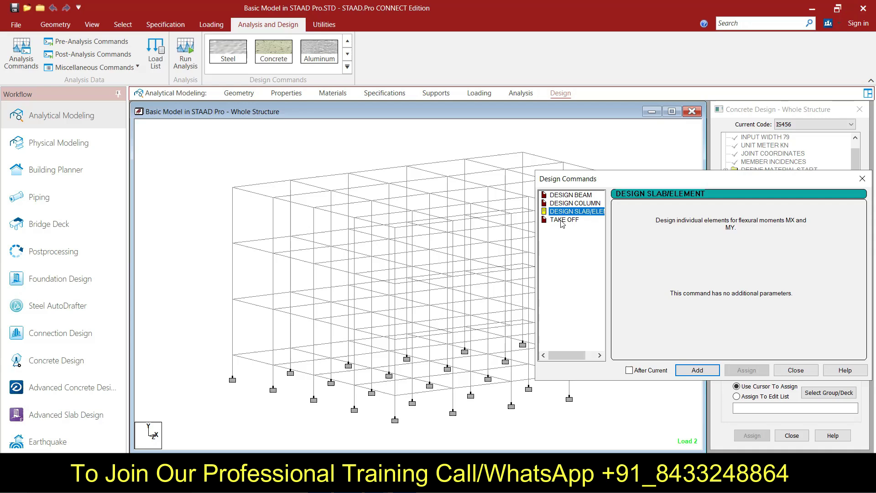
left_click(562, 220)
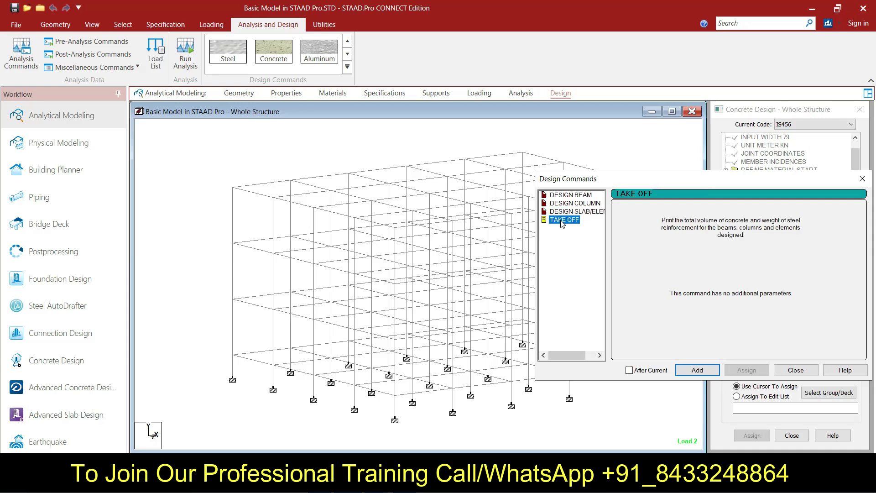
left_click(698, 371)
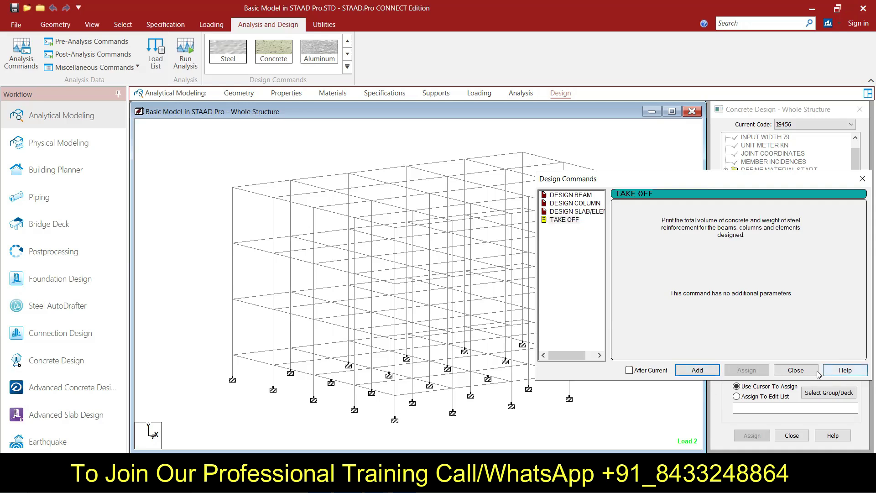
left_click(795, 370)
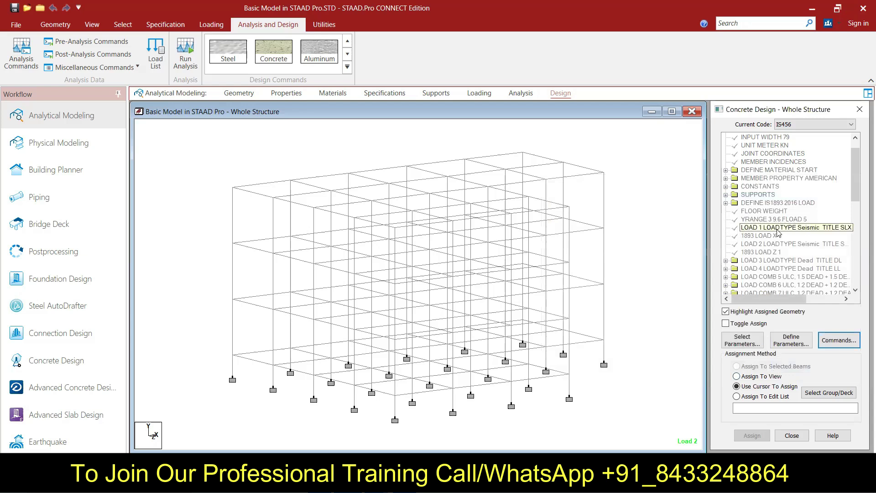
Step: Capture the Concrete Design pane showing the added commands and paste the image below "47. Add Commands" in the Google Docs notes
scroll(821, 256, "down", 5)
scroll(821, 254, "down", 6)
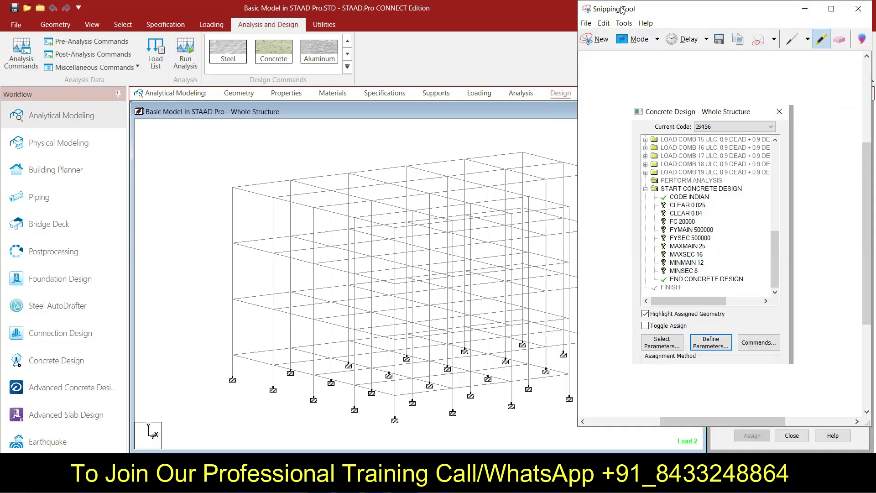
key("ctrl+n")
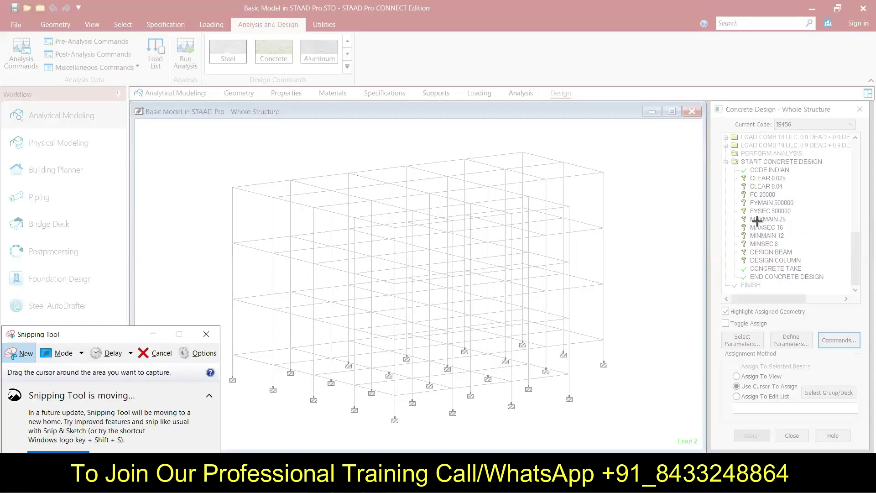
left_click_drag(868, 450, 864, 358)
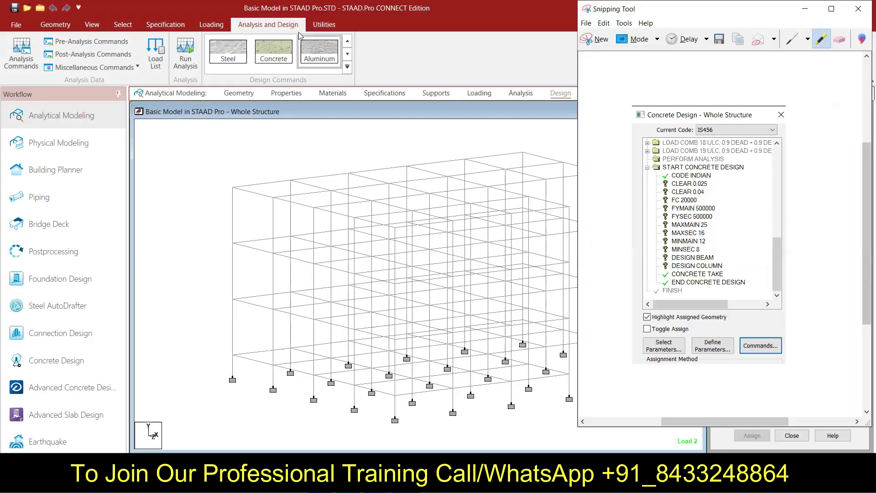
left_click(804, 8)
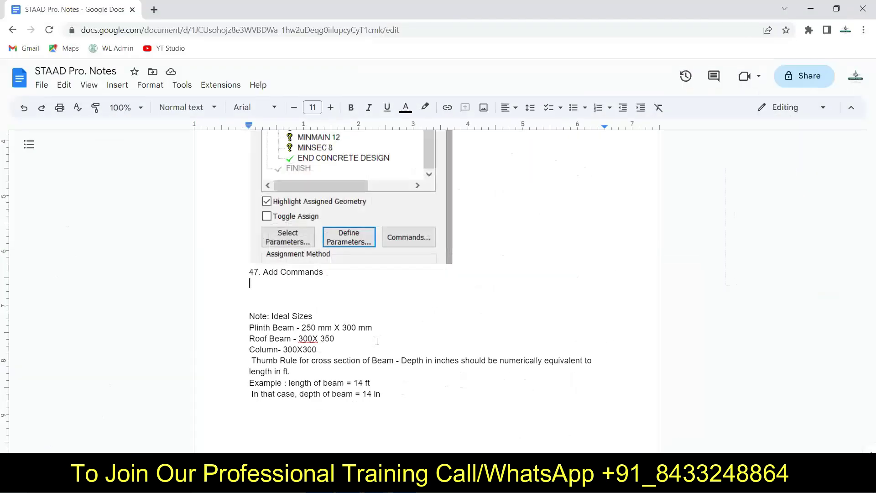
key("ctrl+v")
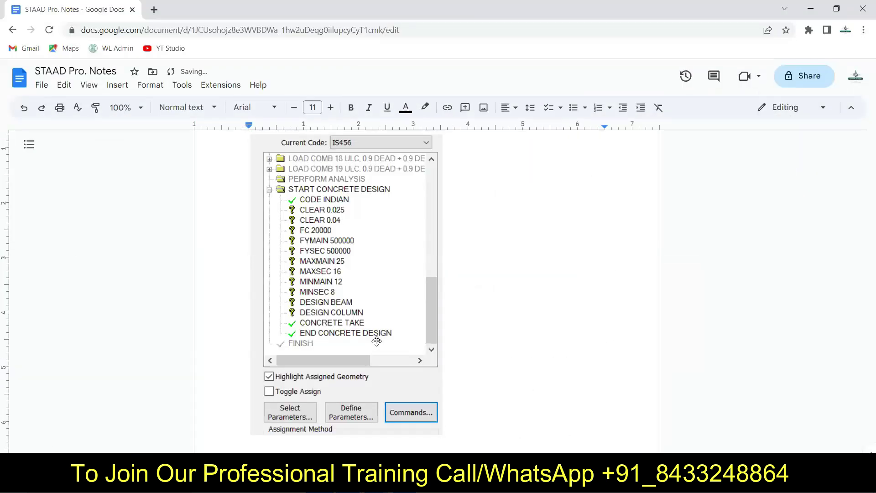
Step: Add the line "48. Assign Parameters and commands" directly below the pasted commands image
key("Return")
type("48")
type(". De")
key("BackSpace")
key("BackSpace")
key("BackSpace")
type("Assign Paramer")
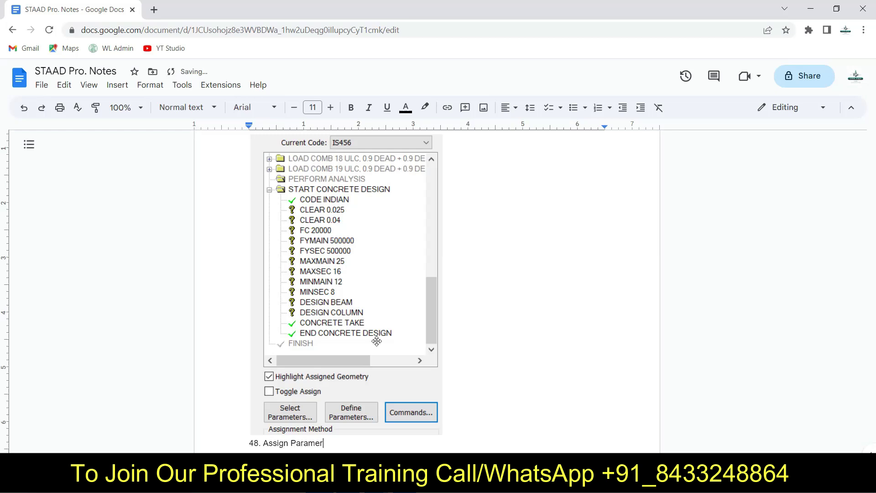
key("BackSpace")
type("ters and commands")
key("Return")
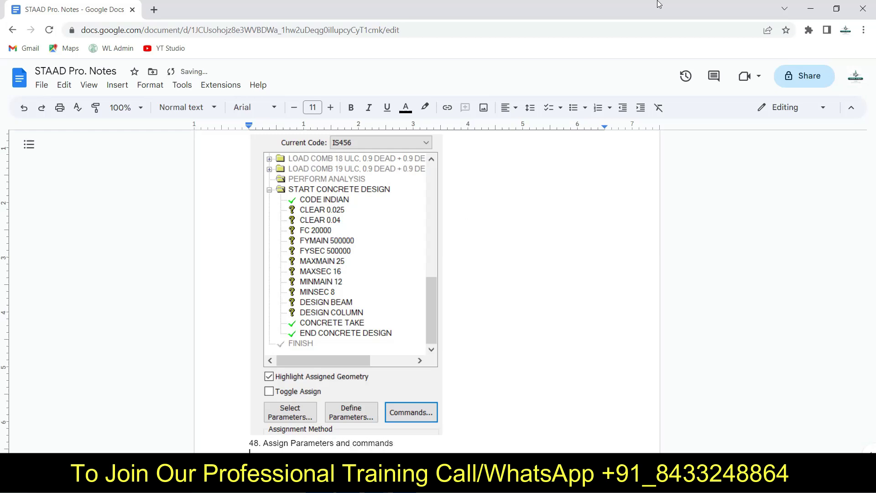
Step: Return to STAAD.Pro and assign the CLEAR 0.025 parameter to all beams parallel to X and Z
left_click(810, 9)
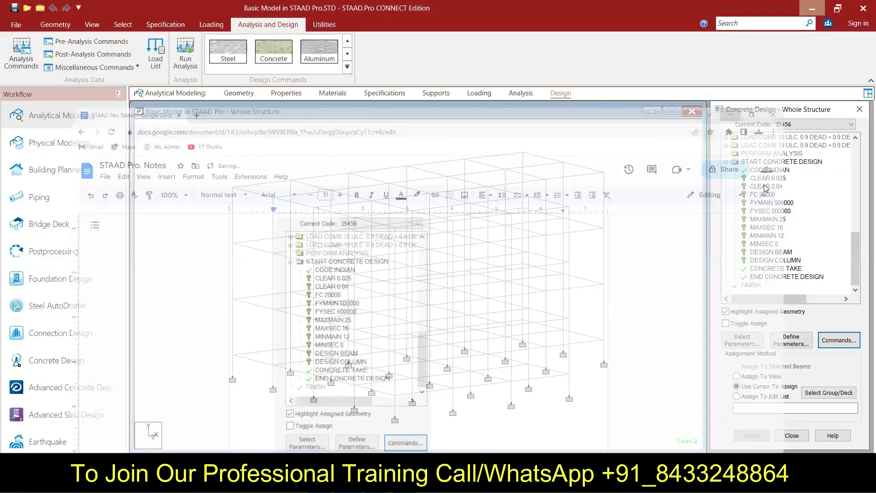
left_click(767, 179)
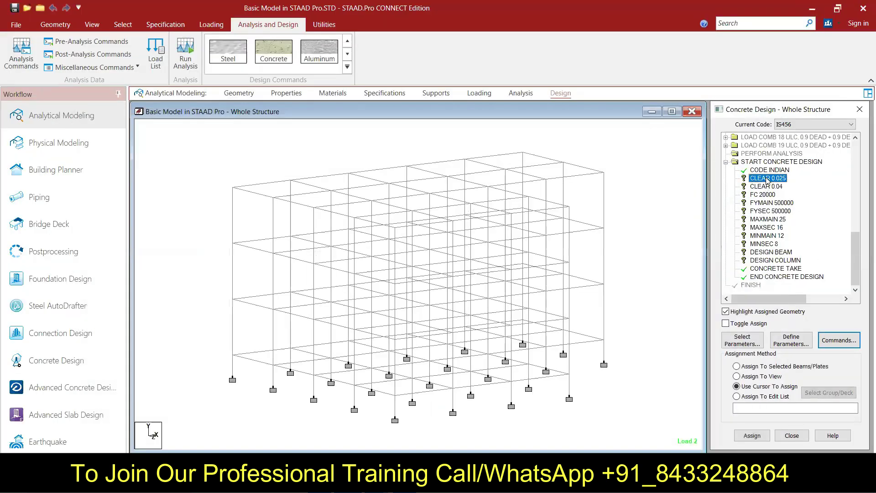
left_click(122, 25)
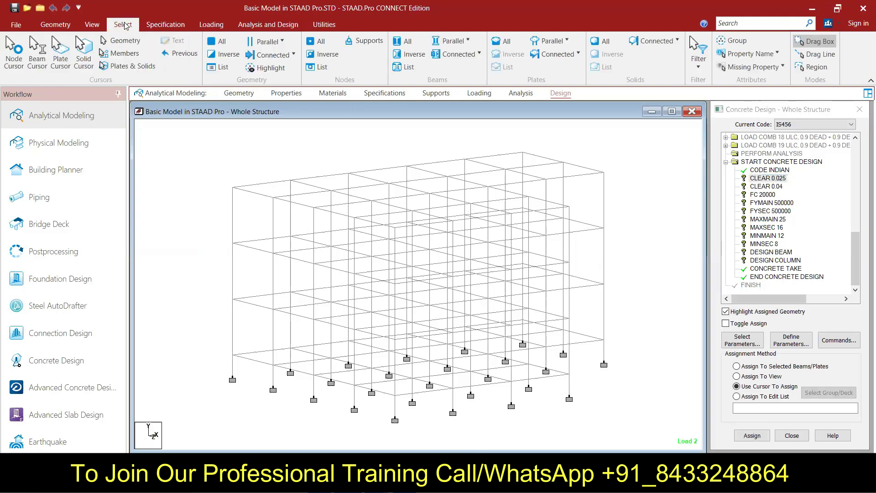
left_click(470, 42)
left_click(454, 56)
left_click(468, 40)
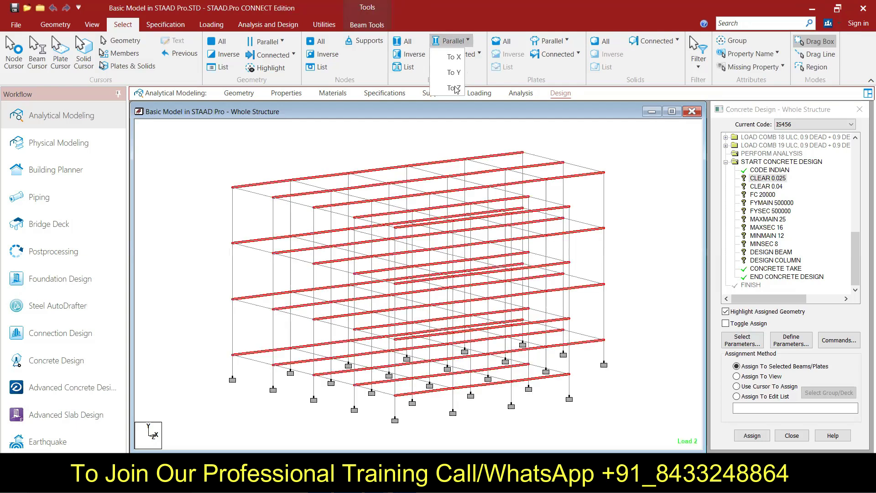
left_click(453, 88)
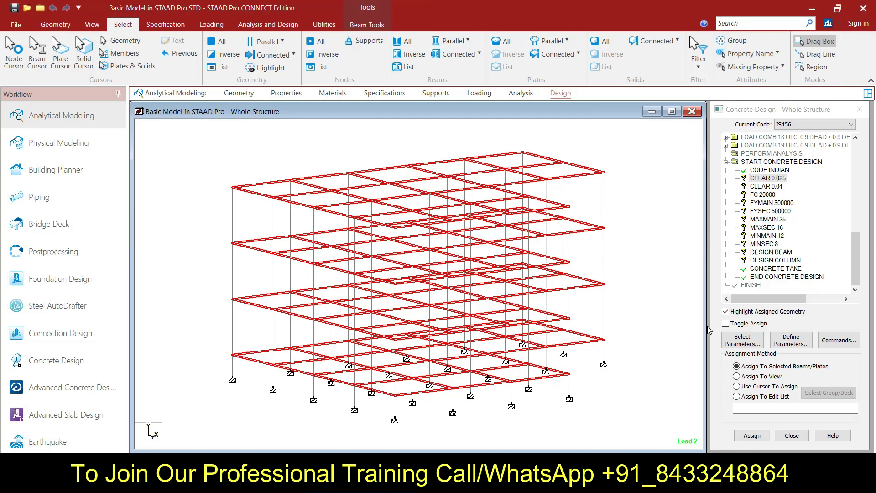
left_click(753, 435)
left_click(788, 312)
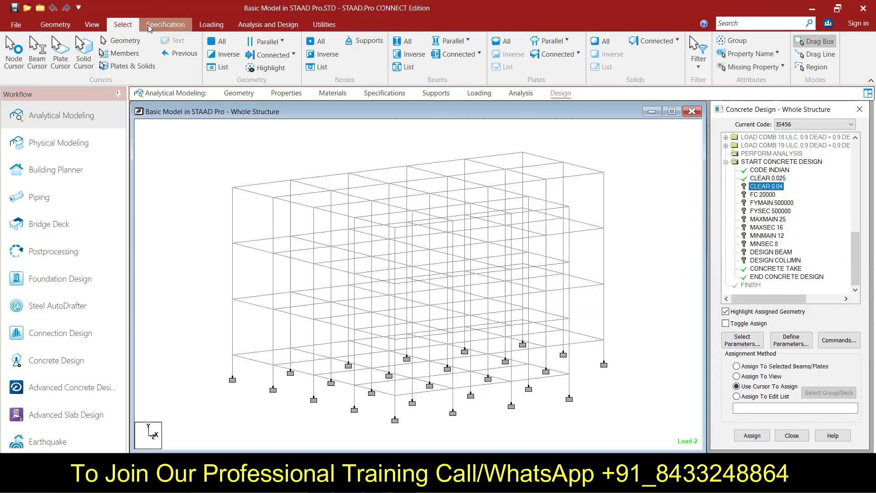
Step: Assign the CLEAR 0.04 parameter to all columns, selected as the members parallel to Y
left_click(453, 41)
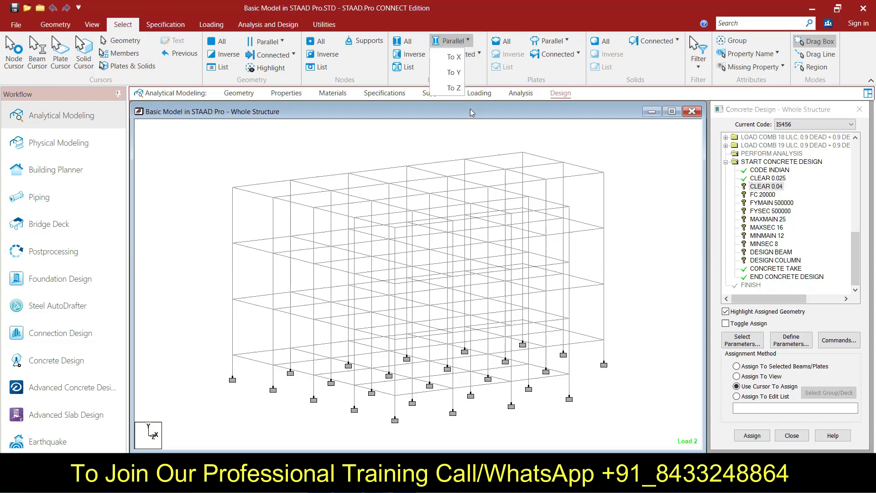
left_click(454, 72)
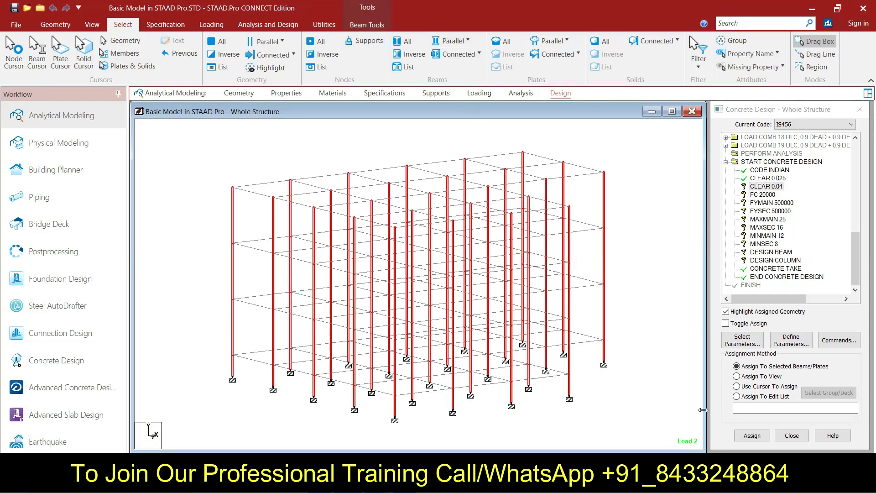
left_click(749, 435)
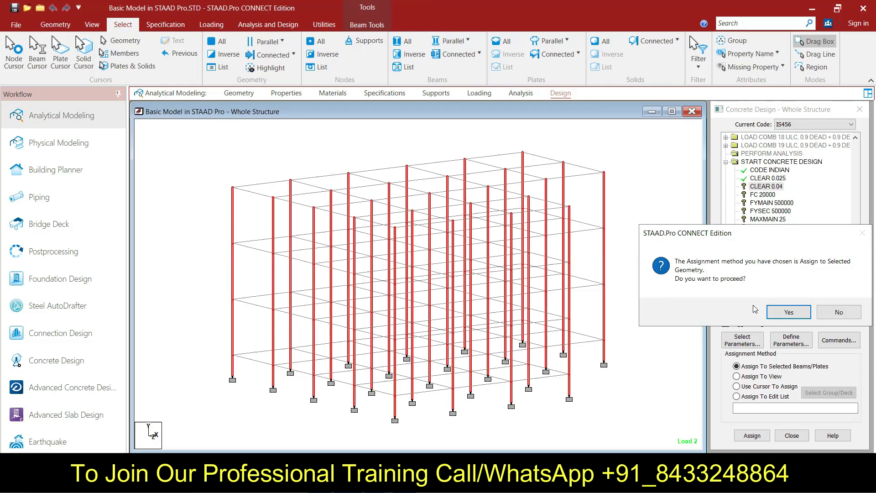
left_click(729, 308)
Step: Assign the FC 20000 and FYMAIN 500000 parameters to the whole structure using the Assign To View method
left_click(755, 196)
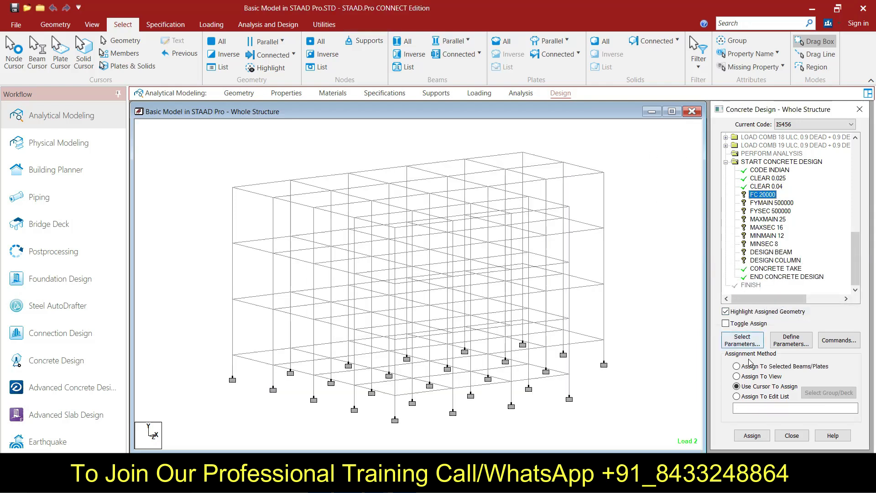
left_click(760, 376)
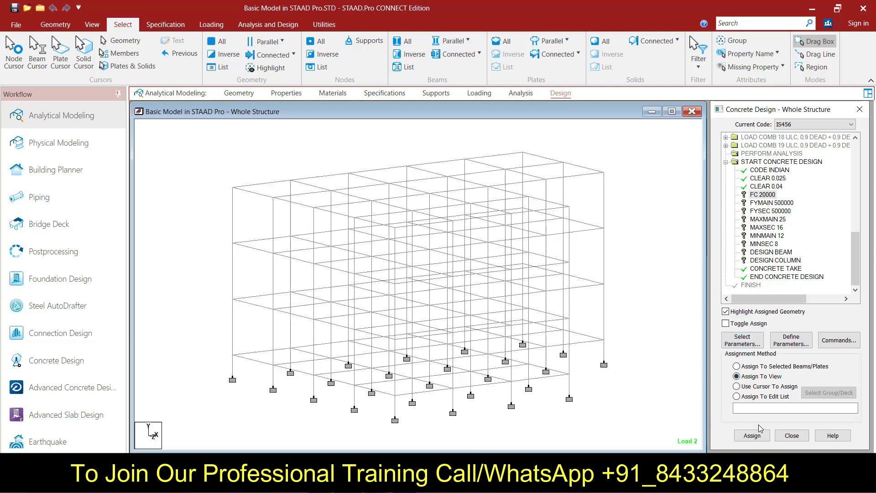
left_click(753, 435)
left_click(795, 304)
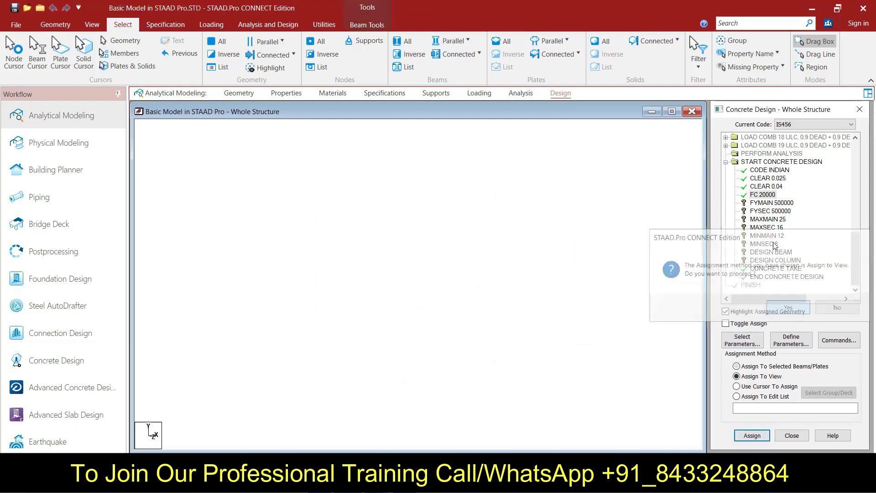
left_click(750, 377)
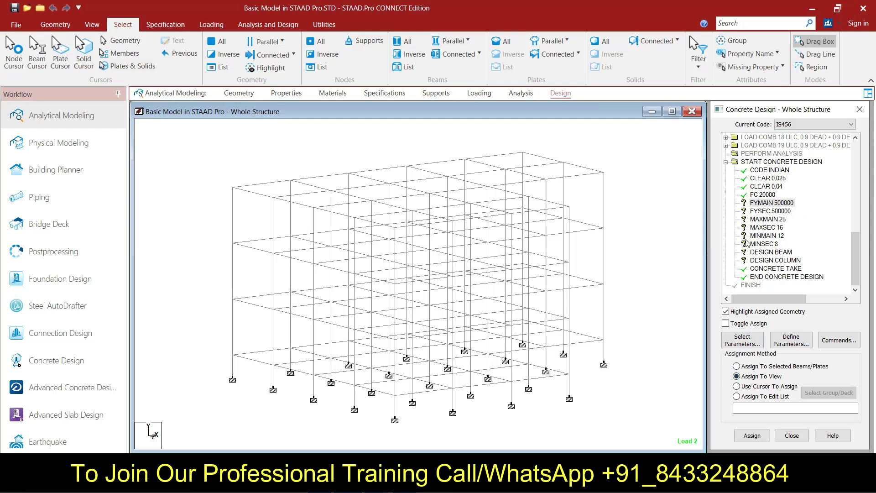
left_click(751, 435)
left_click(785, 306)
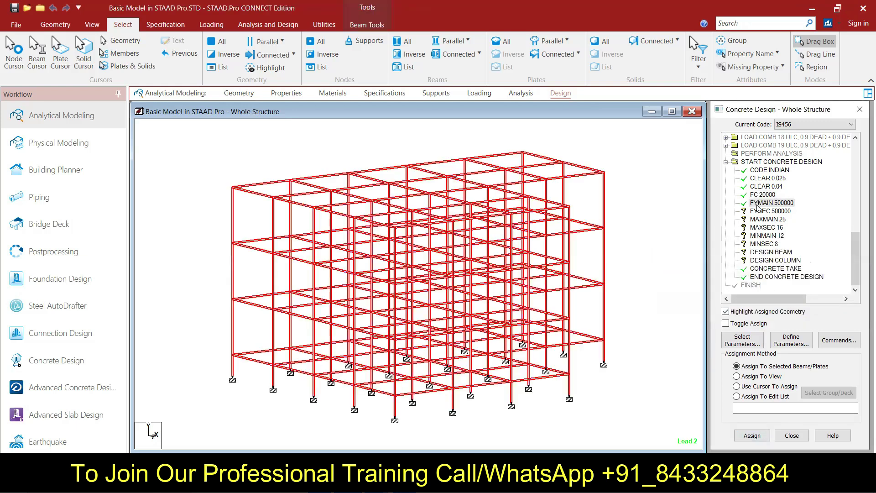
Step: Assign the FYSEC 500000 and MAXMAIN 25 parameters to the entire view
left_click(759, 211)
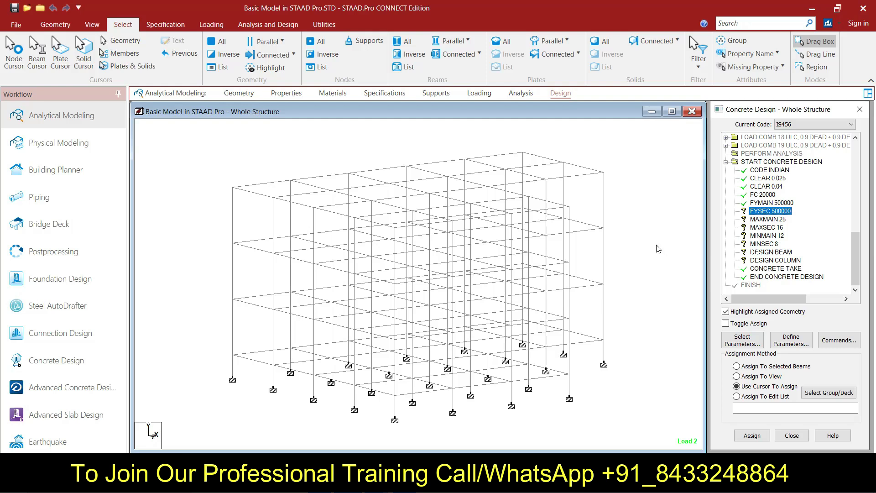
left_click(778, 377)
left_click(752, 436)
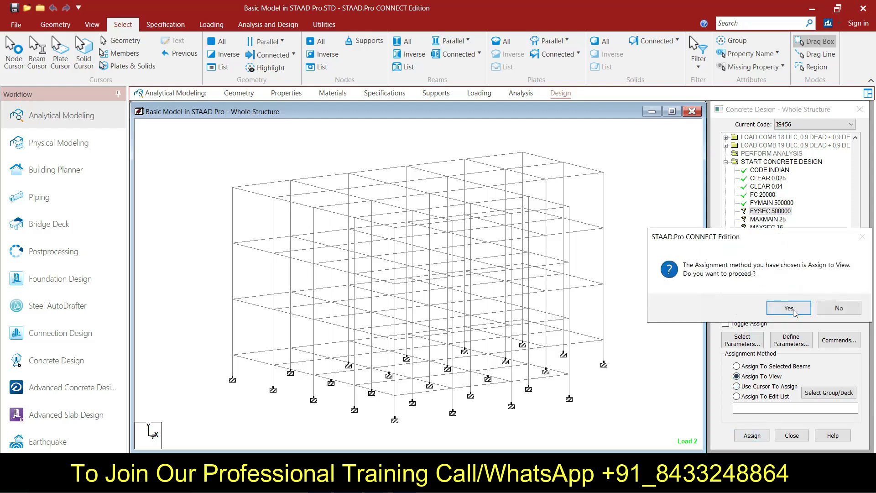
left_click(782, 308)
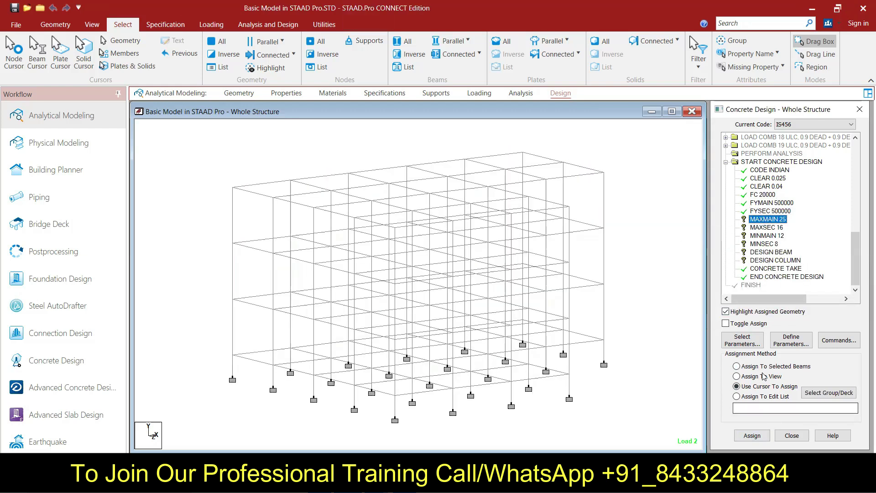
left_click(764, 376)
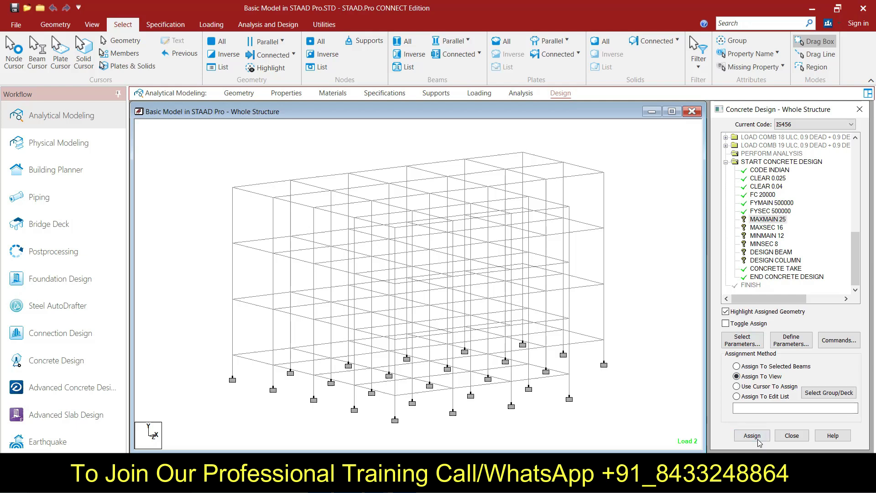
left_click(755, 437)
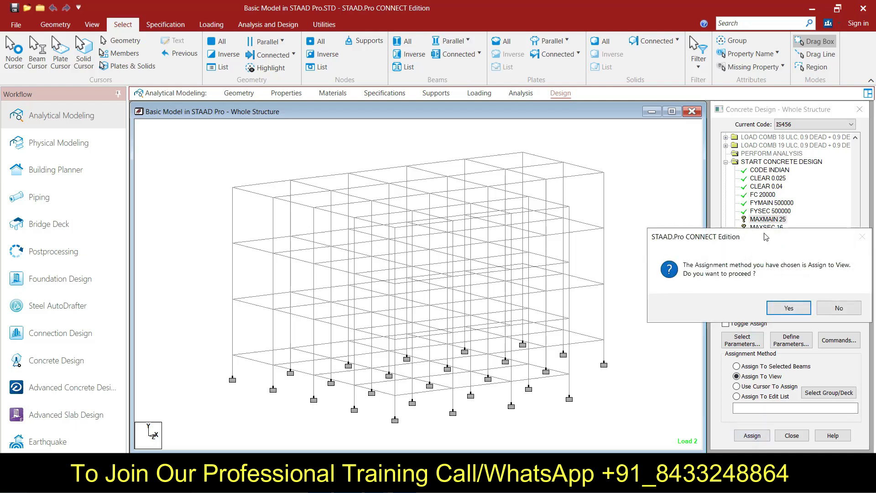
left_click(781, 307)
Step: Assign the MAXSEC 16 parameter to the whole structure using the Assign To View method
left_click(767, 228)
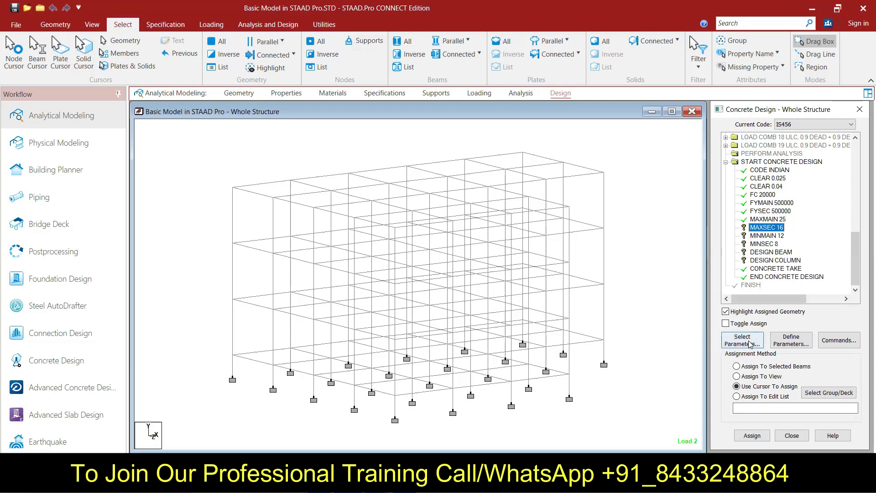
left_click(760, 377)
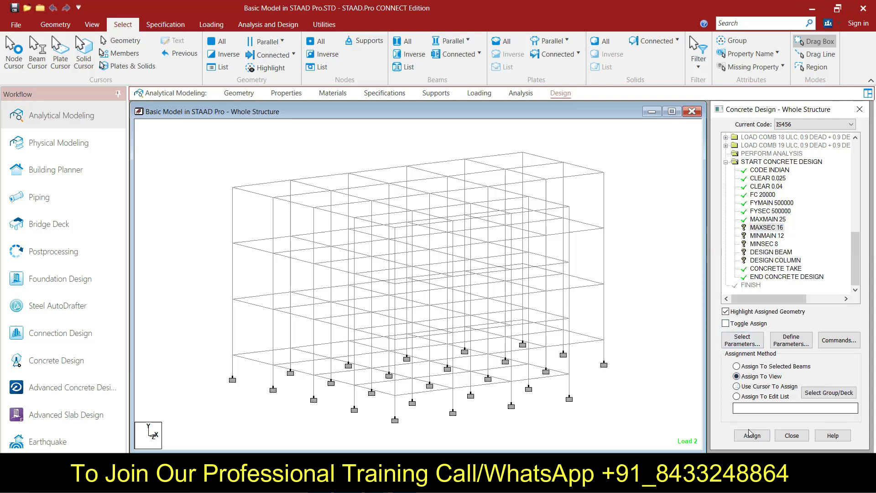
left_click(751, 436)
left_click(788, 307)
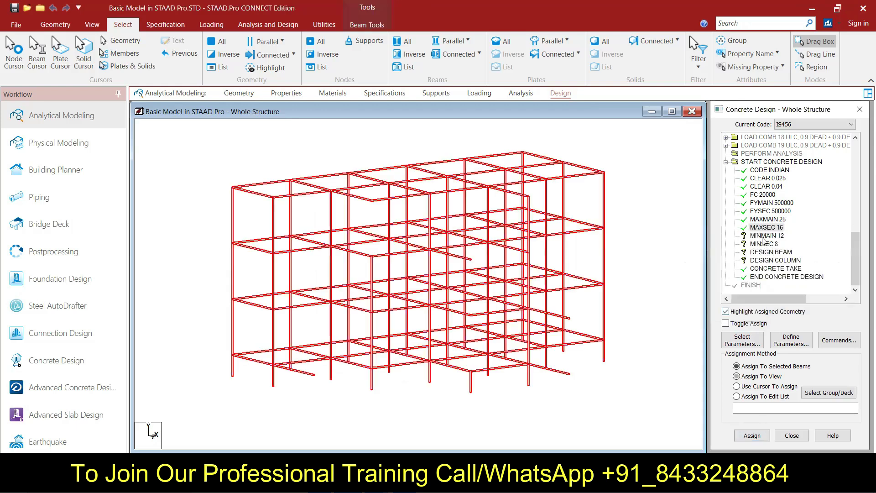
Step: Assign the MINMAIN 12 and MINSEC 8 parameters to the entire view
left_click(761, 377)
left_click(752, 435)
left_click(784, 307)
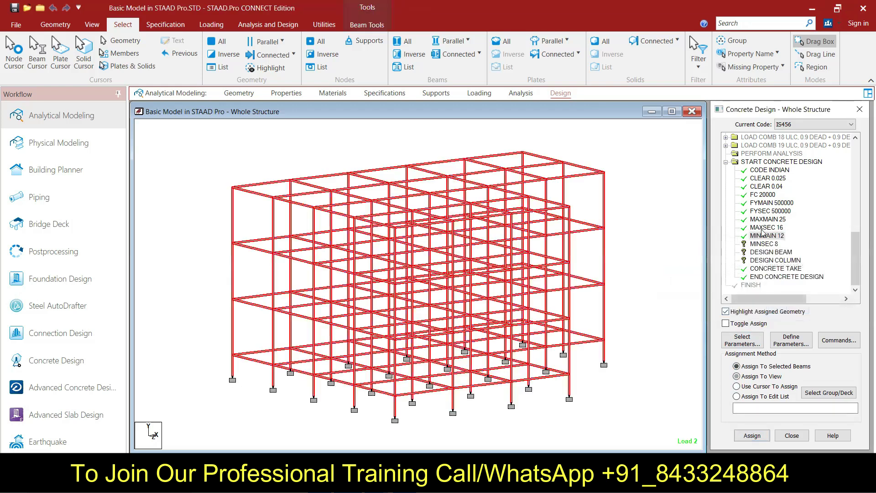
left_click(757, 377)
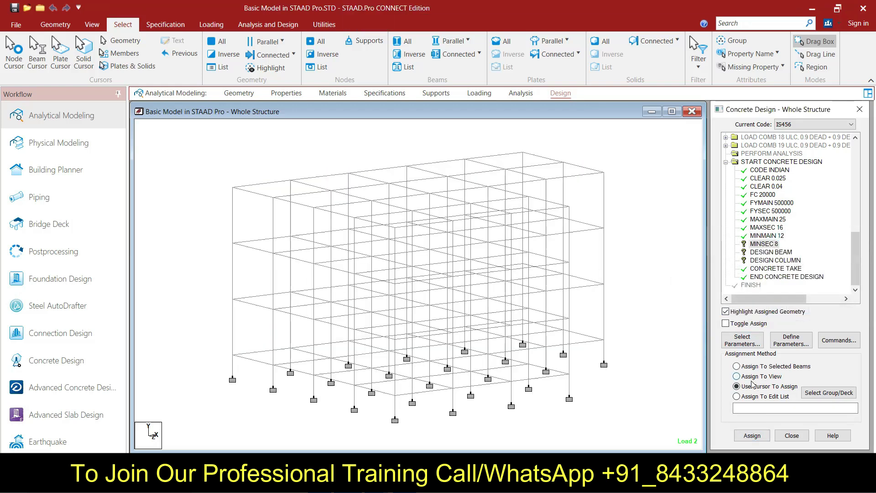
left_click(751, 435)
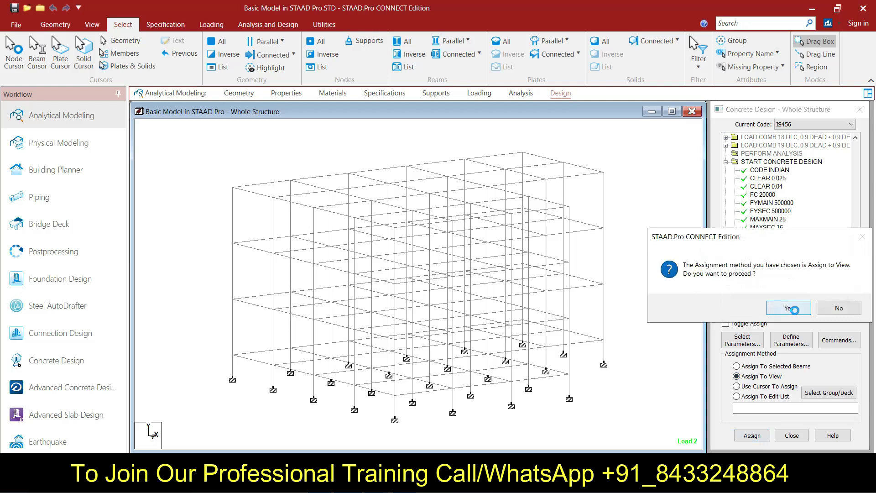
left_click(788, 307)
Step: Assign the DESIGN BEAM command to all beams, selected as the members parallel to X and Z
left_click(770, 253)
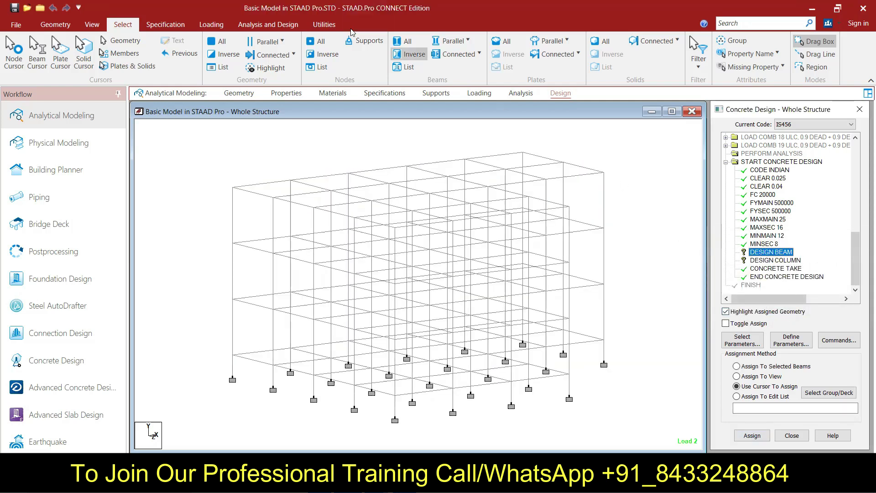
left_click(447, 45)
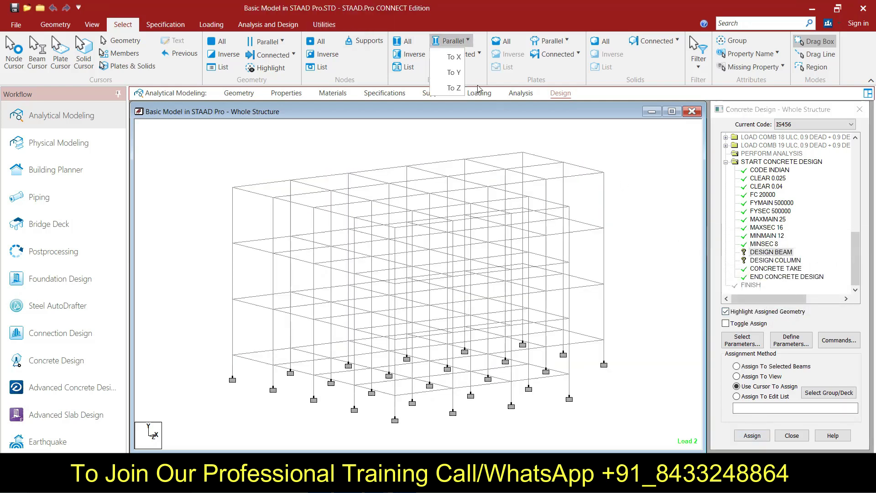
left_click(450, 59)
left_click(448, 45)
left_click(449, 82)
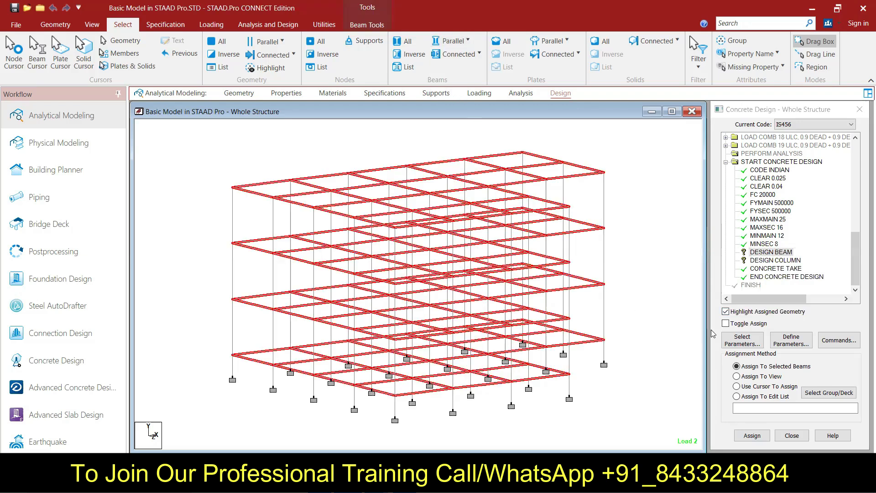
left_click(756, 437)
left_click(787, 312)
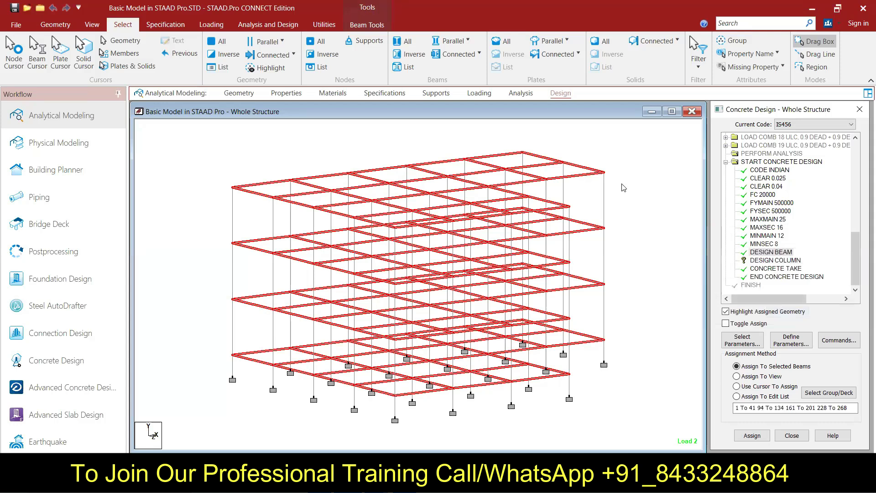
Step: Assign the DESIGN COLUMN command to all columns, selected as the members parallel to Y
left_click(753, 261)
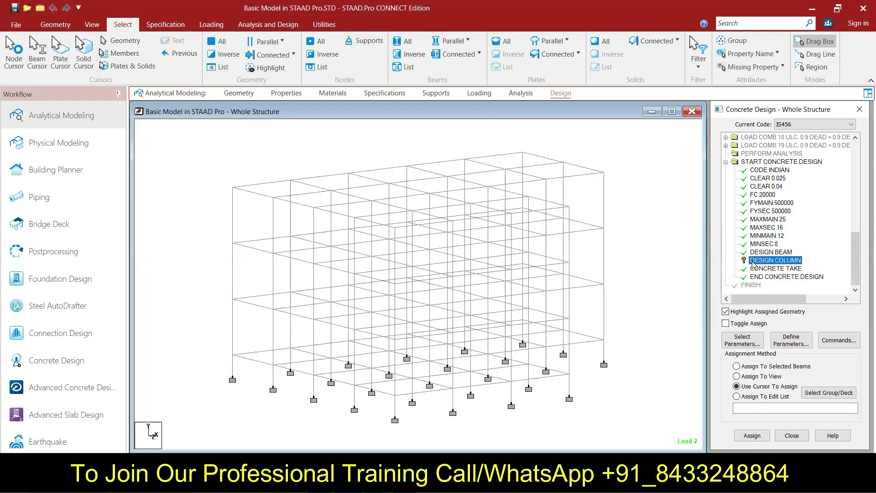
left_click(453, 41)
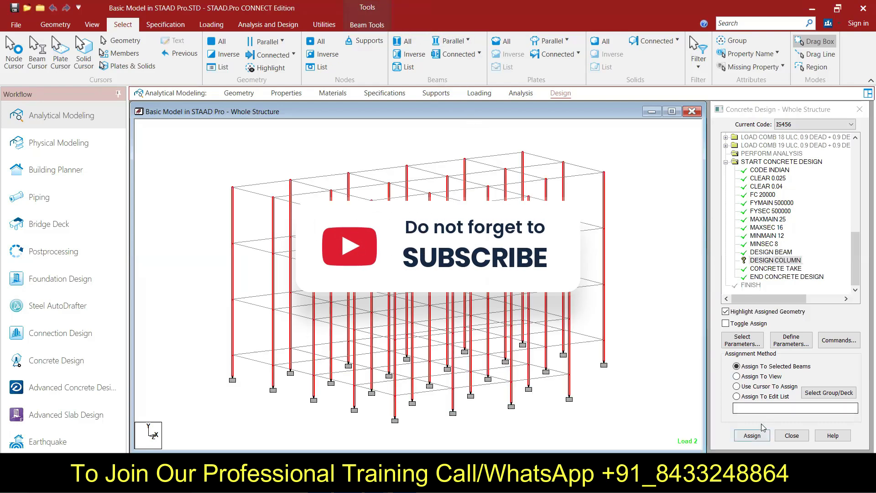
left_click(753, 436)
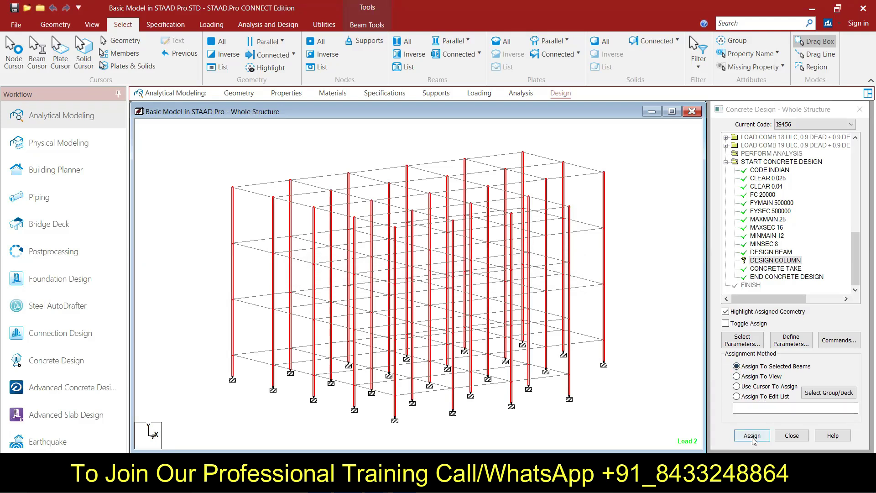
left_click(782, 314)
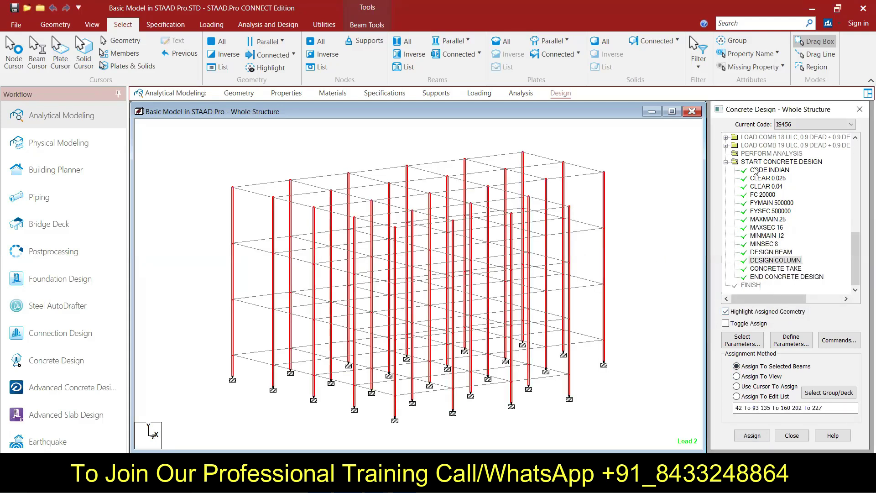
Step: Check which members each concrete design parameter and command is assigned to, from CLEAR 0.025 through CONCRETE TAKE
left_click(765, 179)
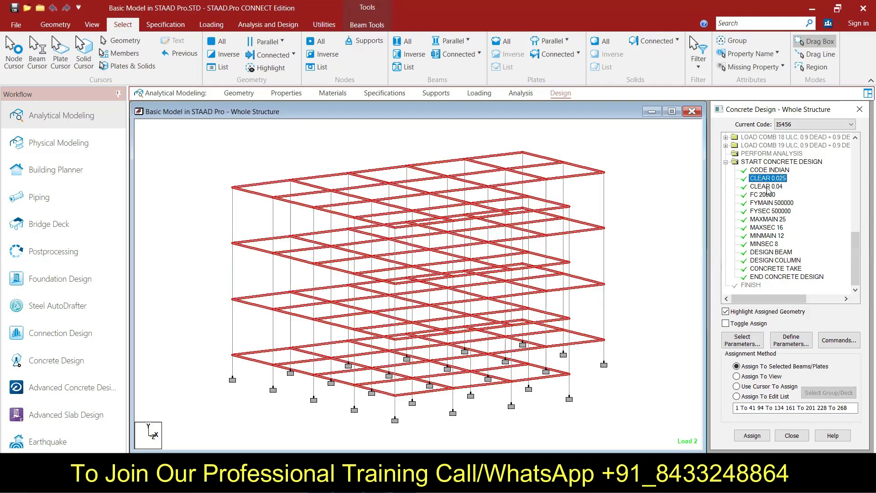
left_click(765, 187)
left_click(767, 195)
left_click(767, 203)
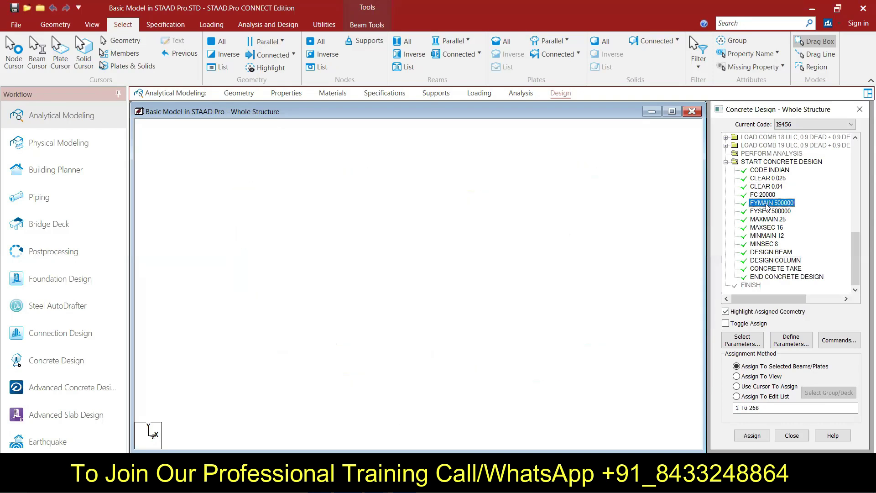
left_click(768, 211)
left_click(767, 219)
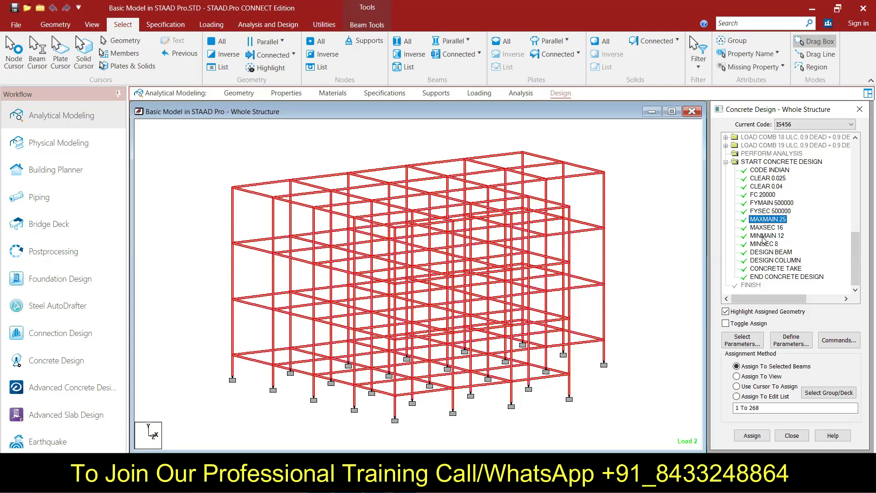
left_click(768, 227)
left_click(766, 236)
left_click(765, 244)
left_click(764, 255)
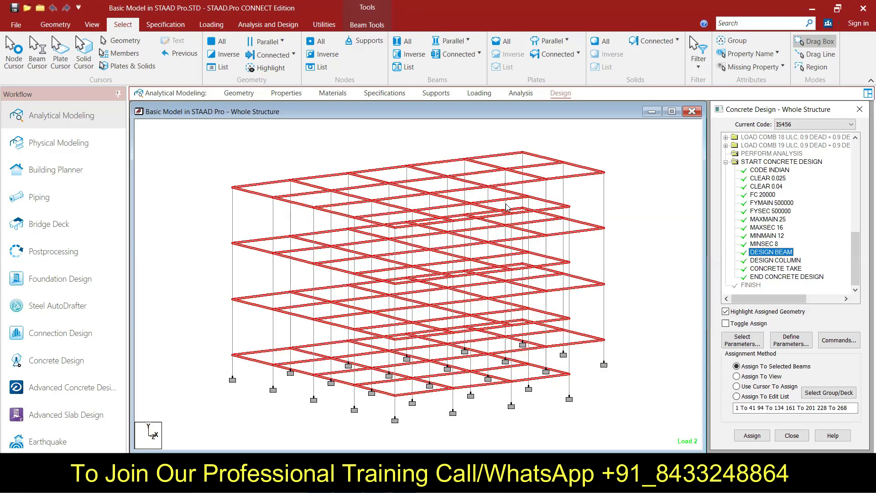
left_click(765, 262)
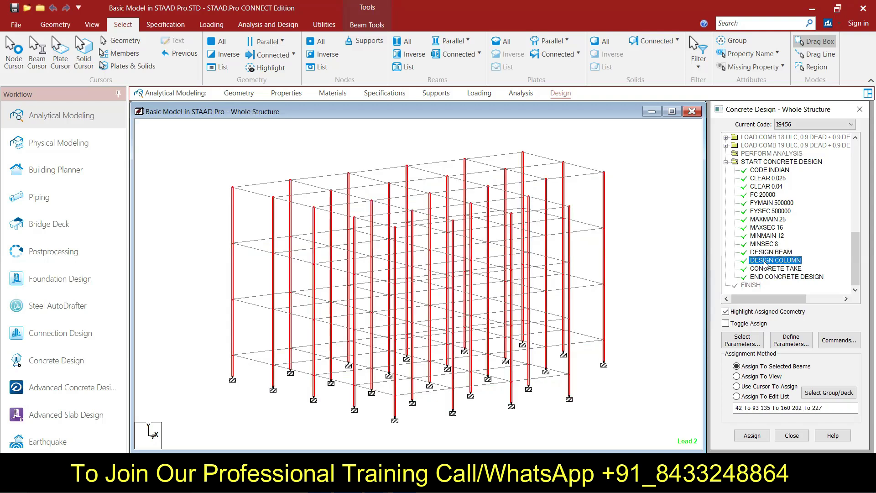
left_click(767, 269)
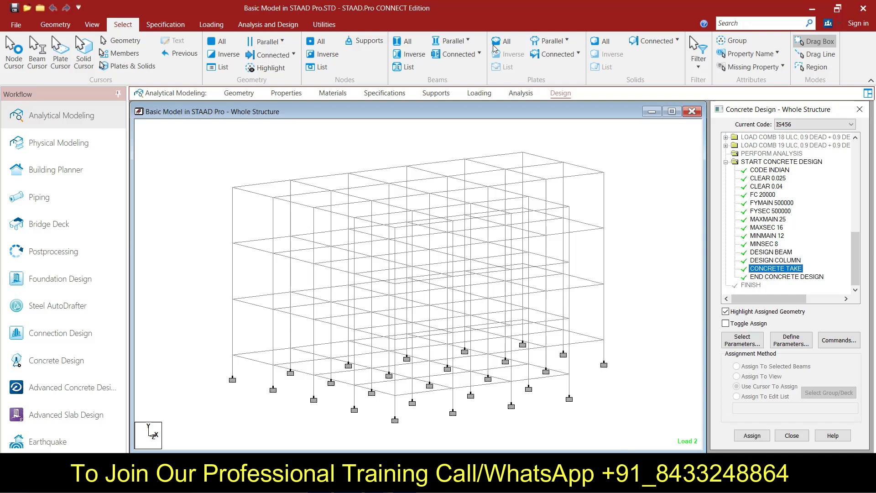
Step: Capture the Concrete Design dialog with Snipping Tool and paste the image into the STAAD Pro. Notes document, followed by a new line
key("alt+Tab")
left_click(598, 40)
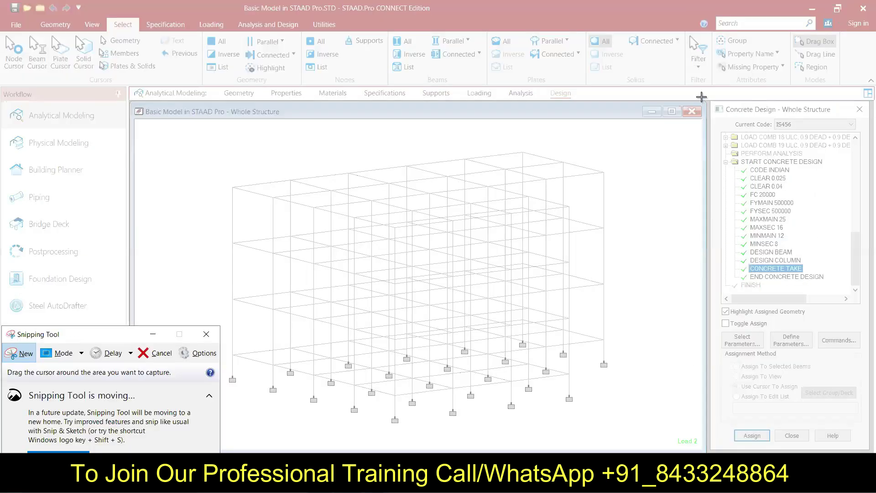
left_click_drag(707, 96, 868, 447)
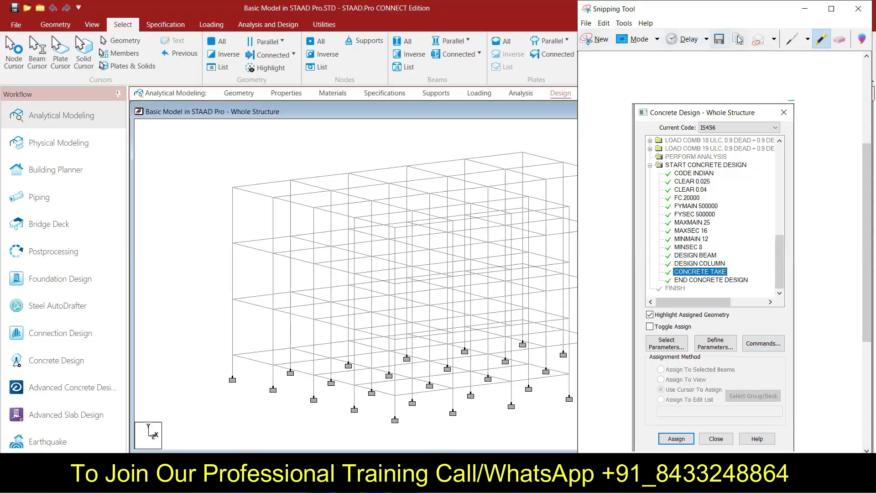
key("alt+Tab")
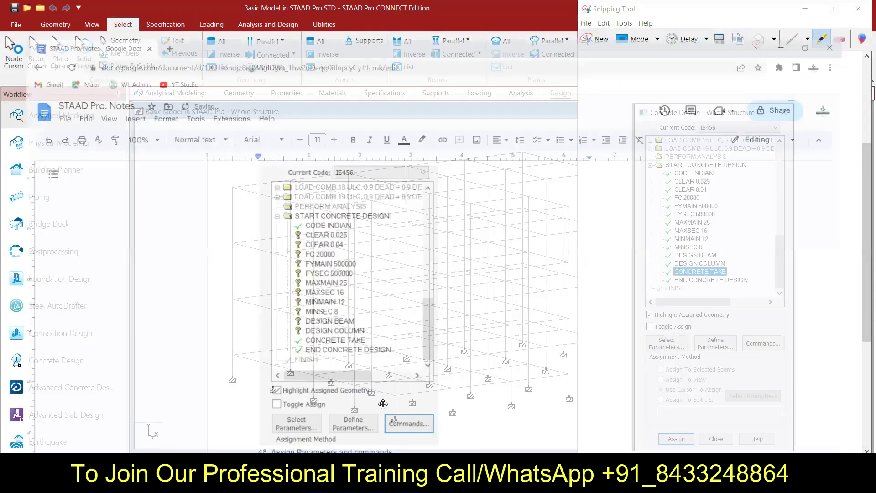
scroll(533, 344, "down", 5)
key("ctrl+v")
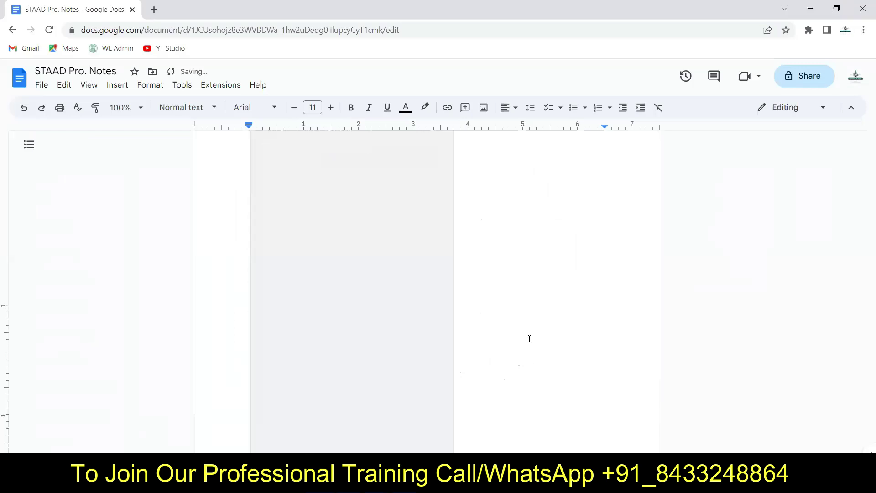
key("Return")
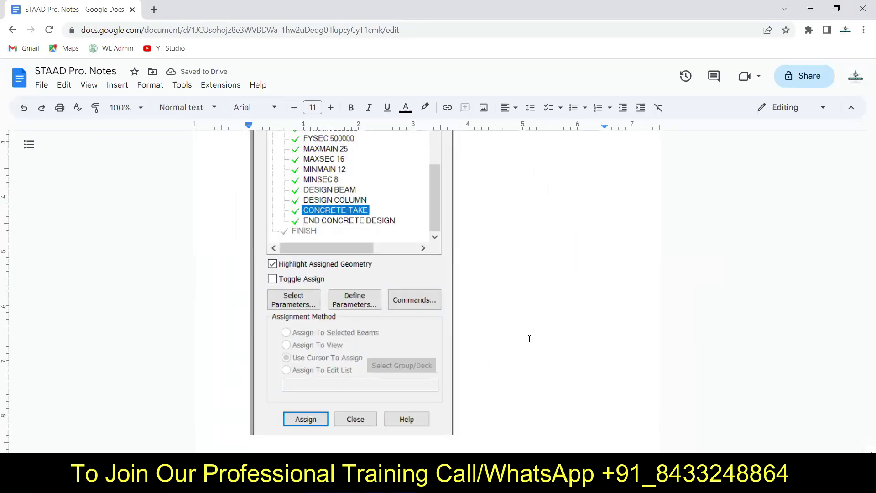
Step: Add the line "49. Run Analysis and Analyse Results" below the pasted image in the notes
scroll(581, 327, "up", 15)
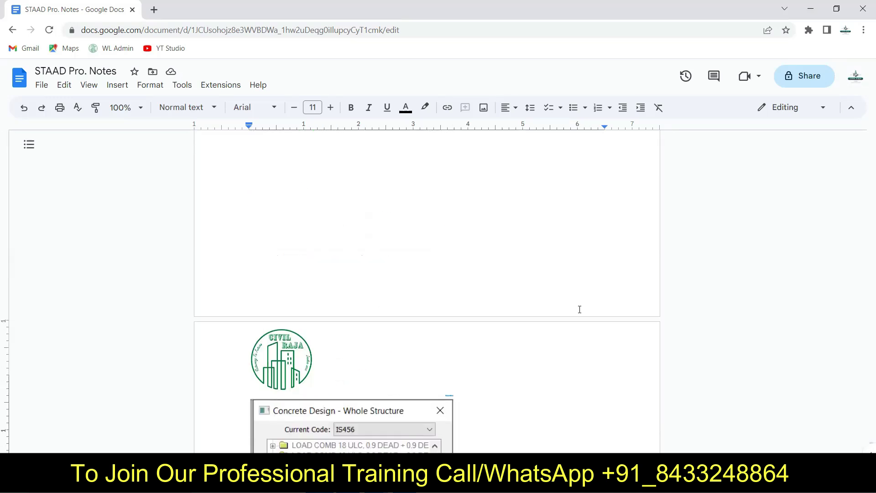
scroll(581, 308, "up", 3)
scroll(582, 307, "down", 17)
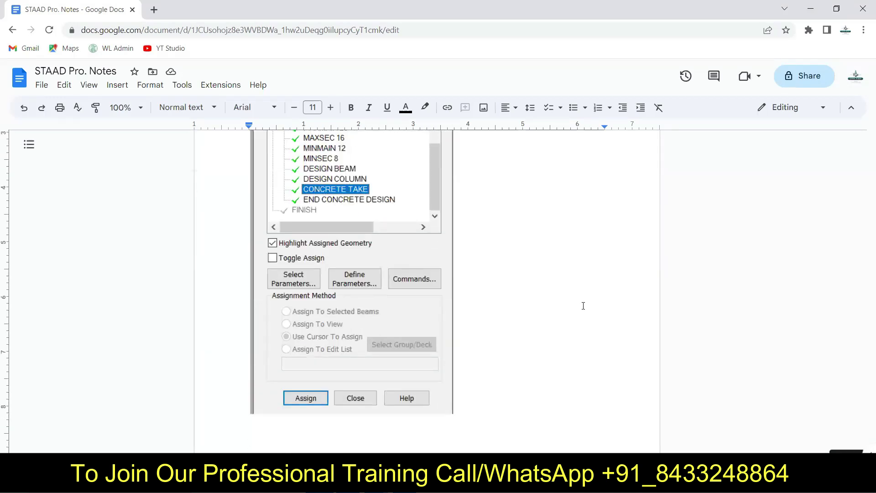
scroll(583, 306, "up", 1)
type("49")
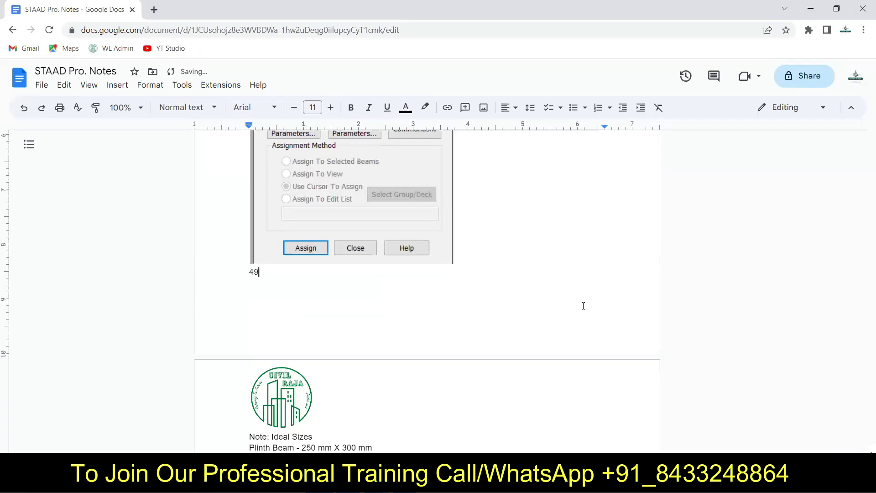
type(". Run Analysis and Analyse")
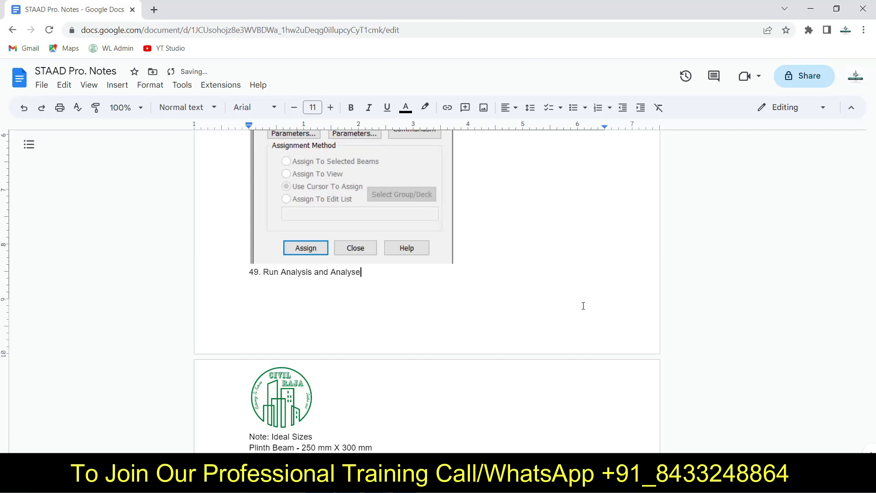
type(" Results")
Step: Return to STAAD.Pro, open the analysis commands for the whole structure and try to run the analysis, cancelling at the save prompt
left_click(817, 12)
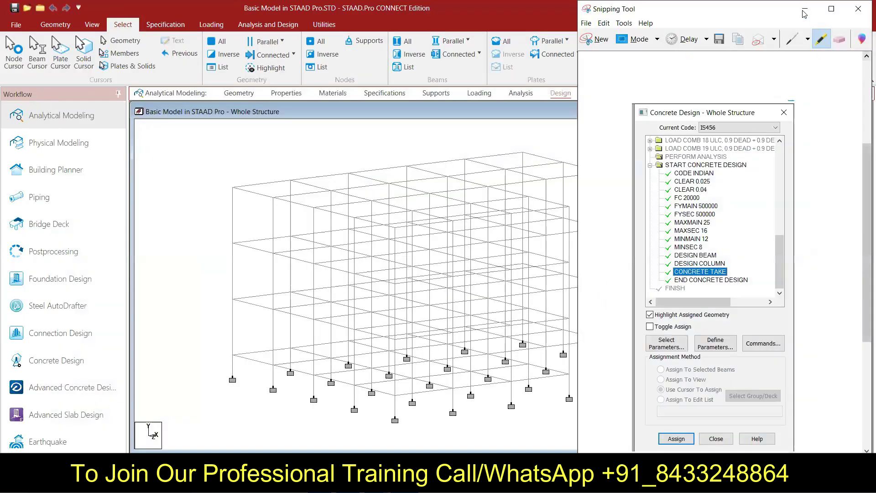
left_click(804, 10)
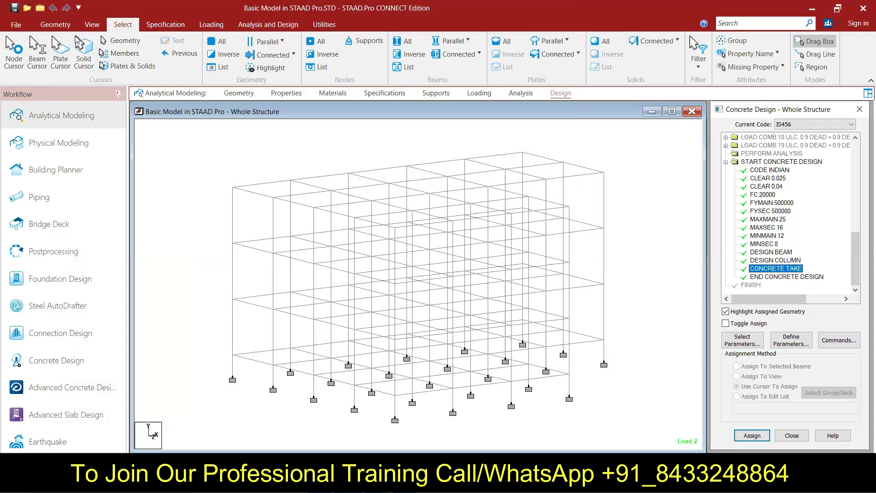
left_click(213, 141)
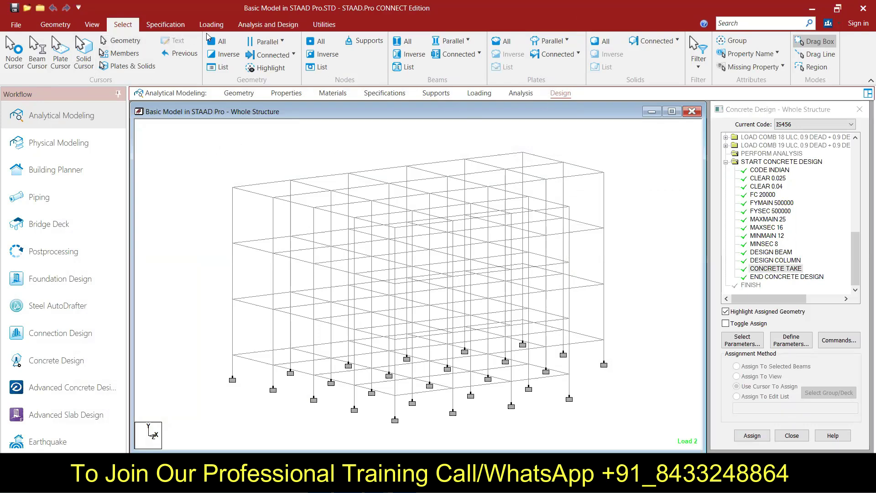
left_click(518, 93)
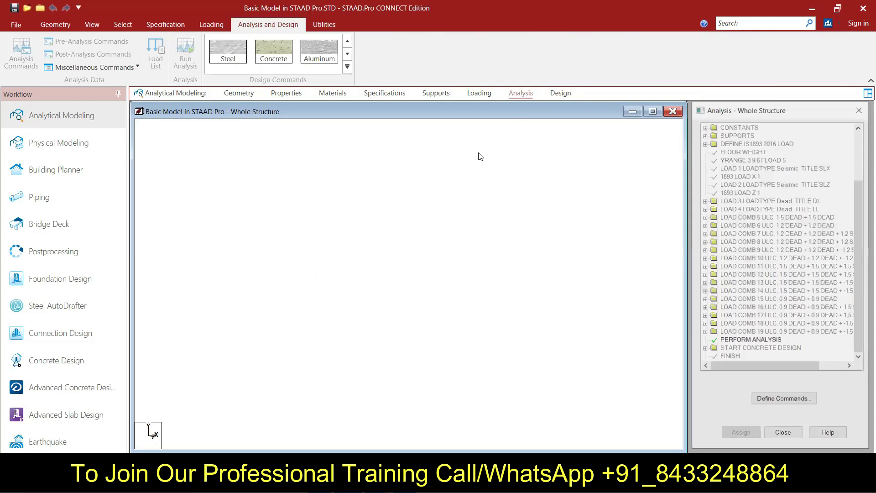
left_click(179, 61)
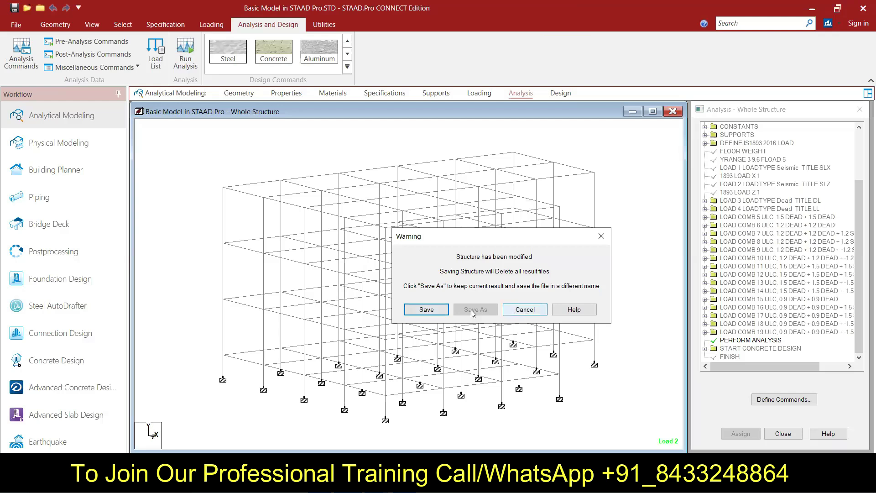
left_click(523, 309)
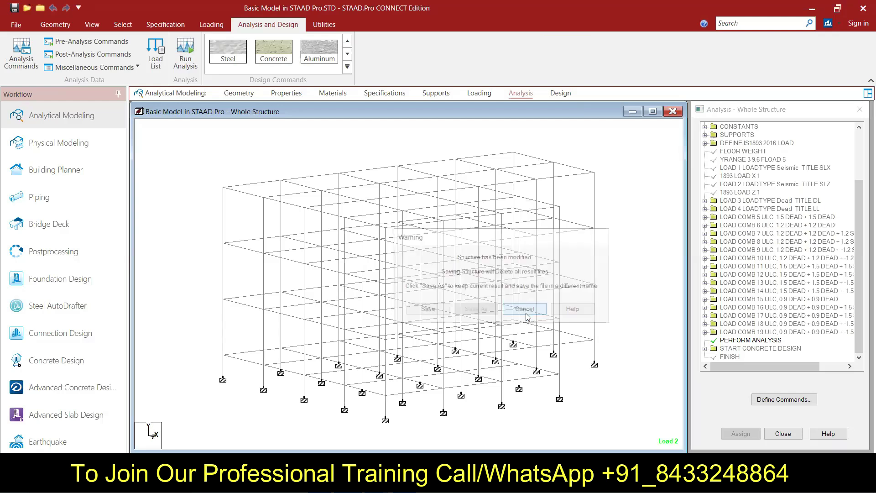
Step: Add another Perform Analysis command with the No Print option after the concrete design commands
left_click(19, 55)
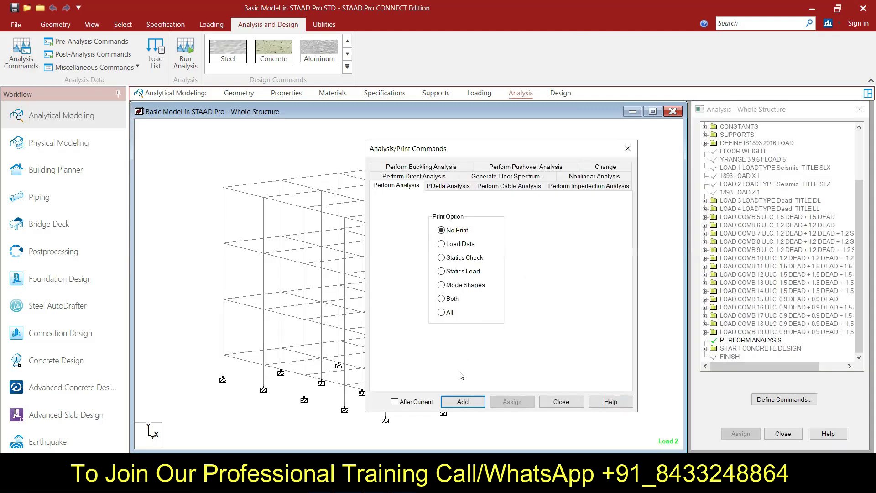
left_click(458, 402)
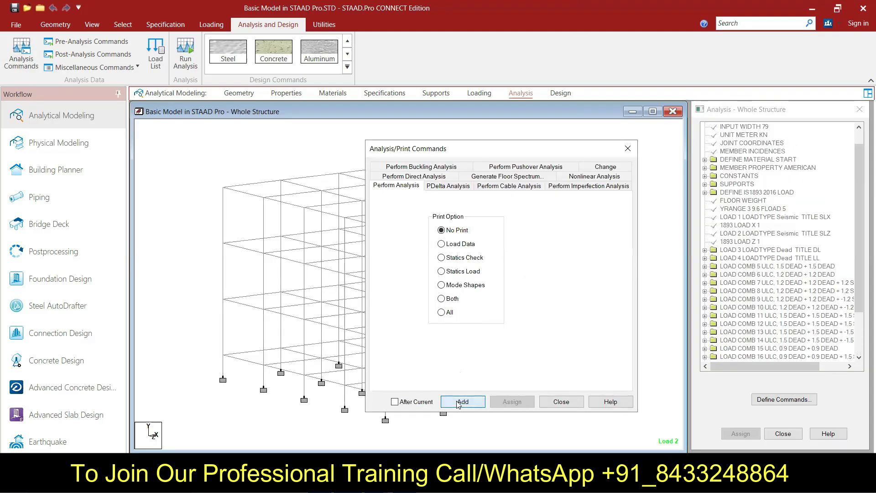
left_click(561, 401)
scroll(862, 235, "down", 3)
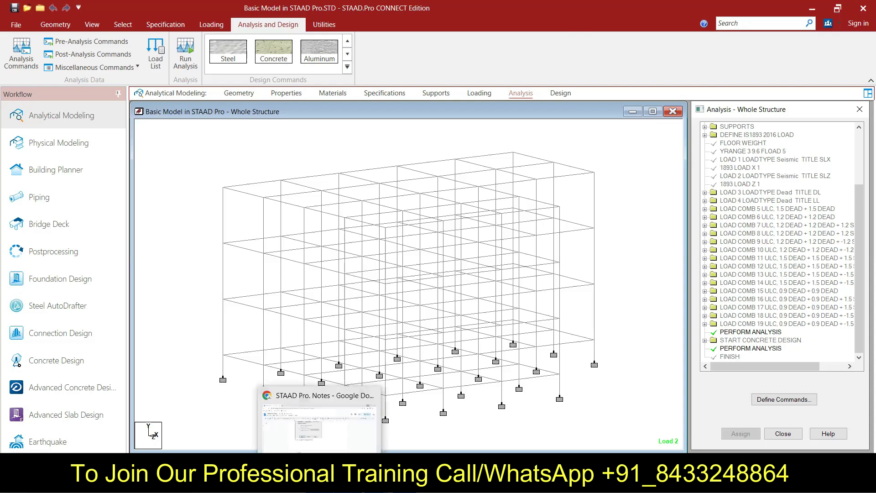
Step: Reopen the analysis commands, then switch to the STAAD Pro. Notes document and copy its Analysis/Print Commands image above item 42
left_click(21, 52)
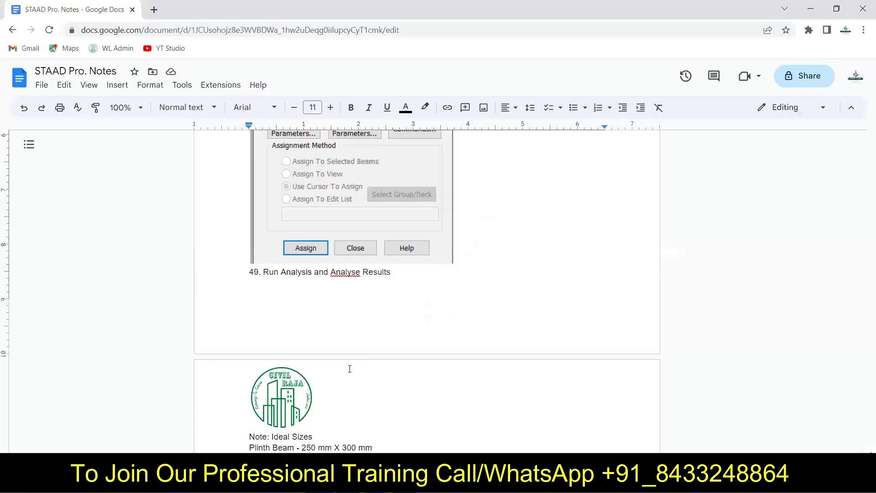
scroll(350, 368, "up", 5)
scroll(350, 367, "up", 15)
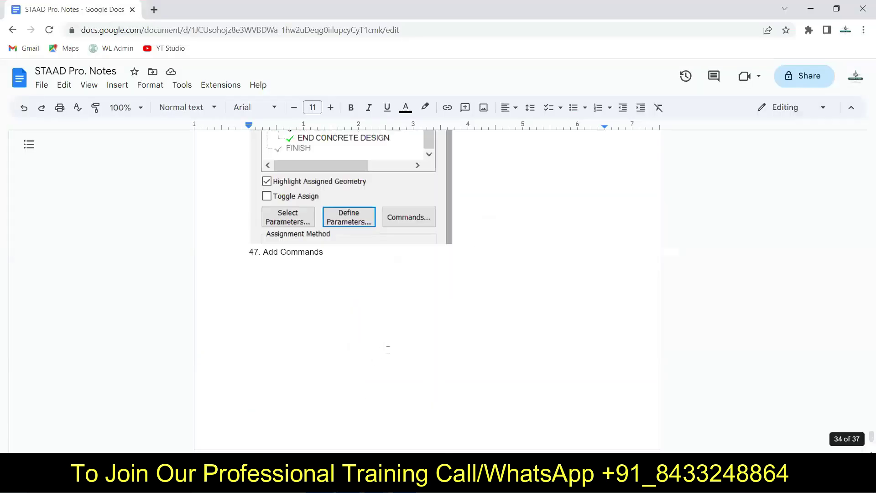
scroll(386, 349, "up", 15)
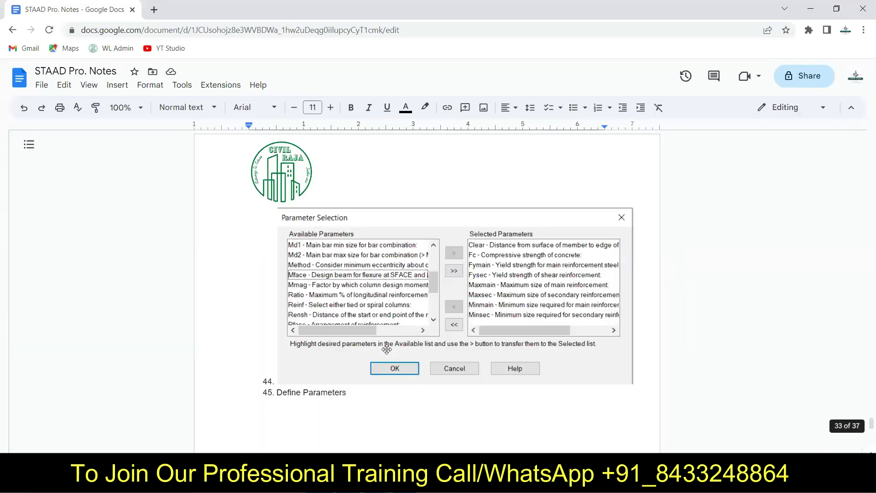
scroll(386, 349, "up", 15)
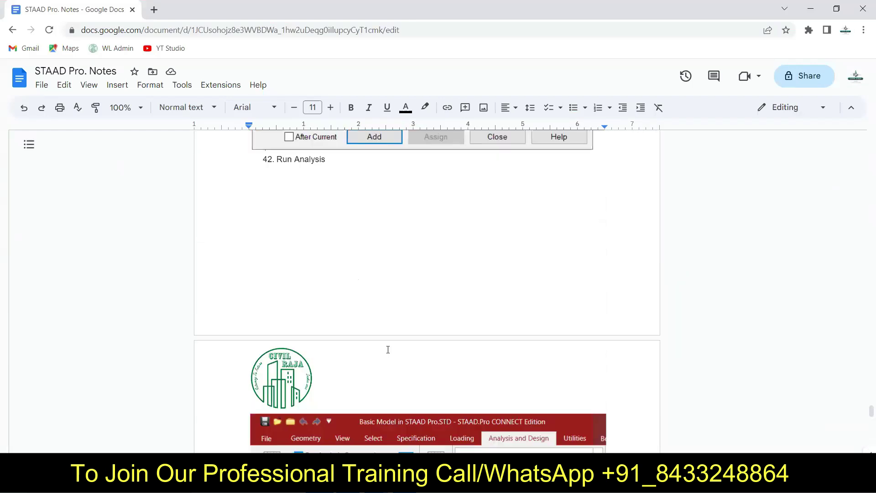
left_click(431, 266)
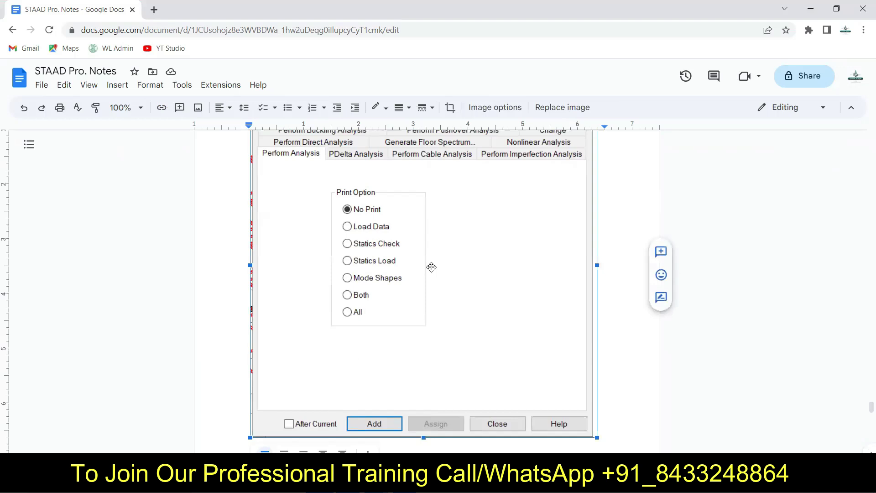
Step: Replace the text of item 49 in the notes with "Analysis and Design - Analysis Command - No Print - Add ( Perform Analysis)"
scroll(431, 266, "down", 15)
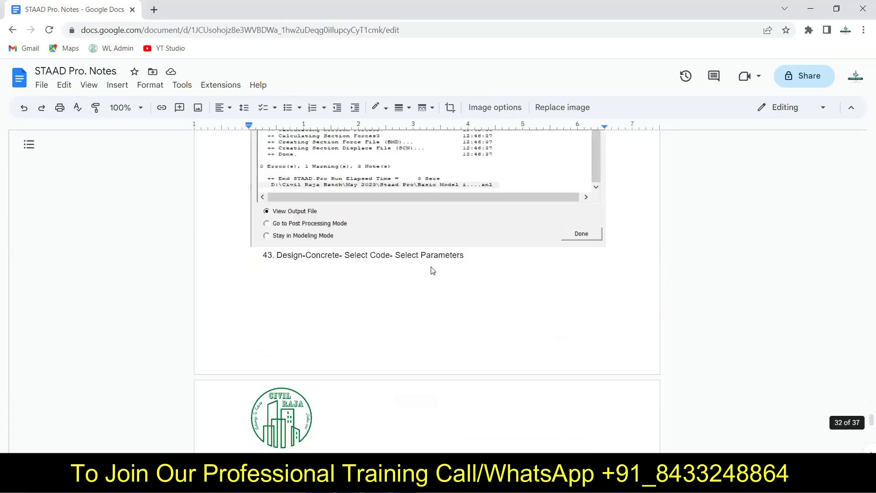
scroll(430, 267, "down", 20)
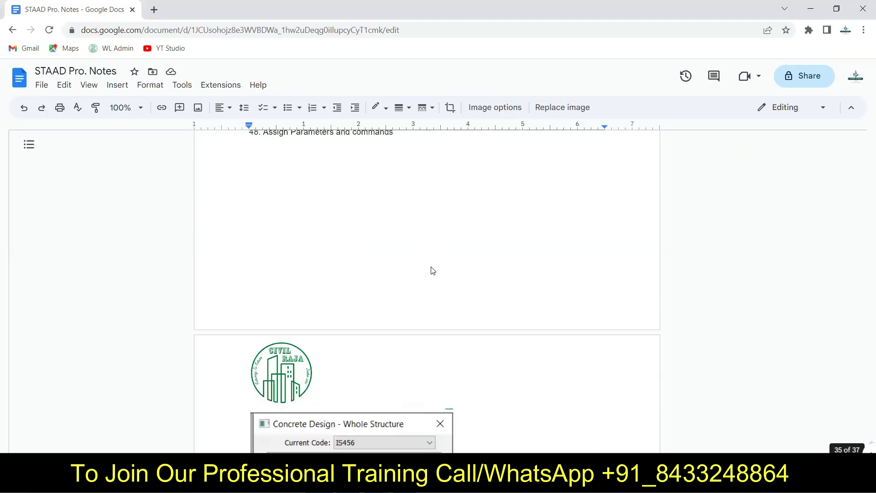
scroll(430, 266, "down", 9)
scroll(430, 266, "up", 8)
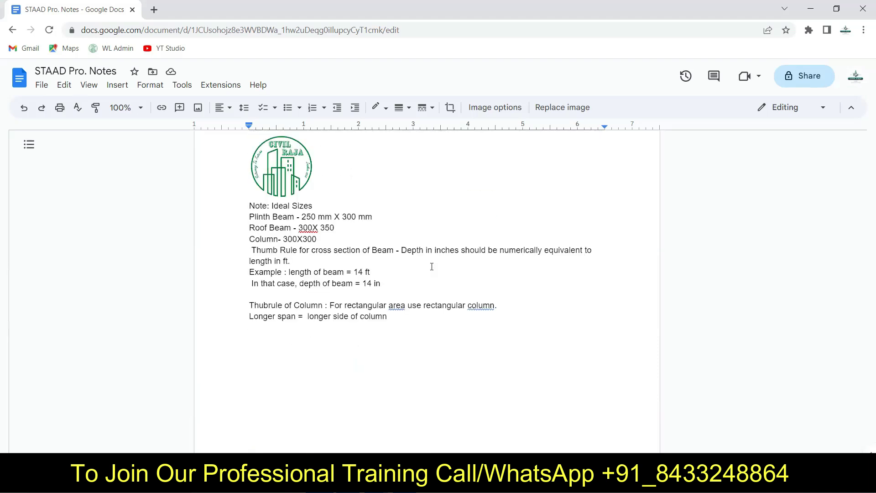
left_click(418, 290)
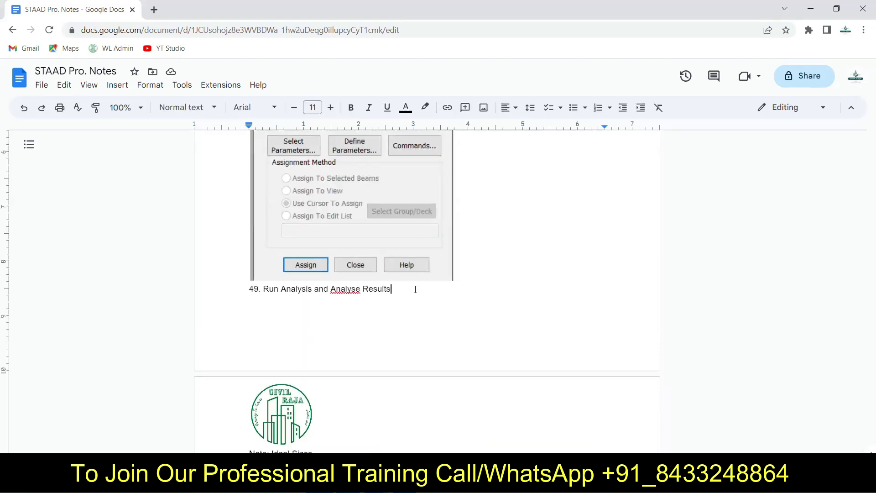
left_click_drag(392, 288, 265, 289)
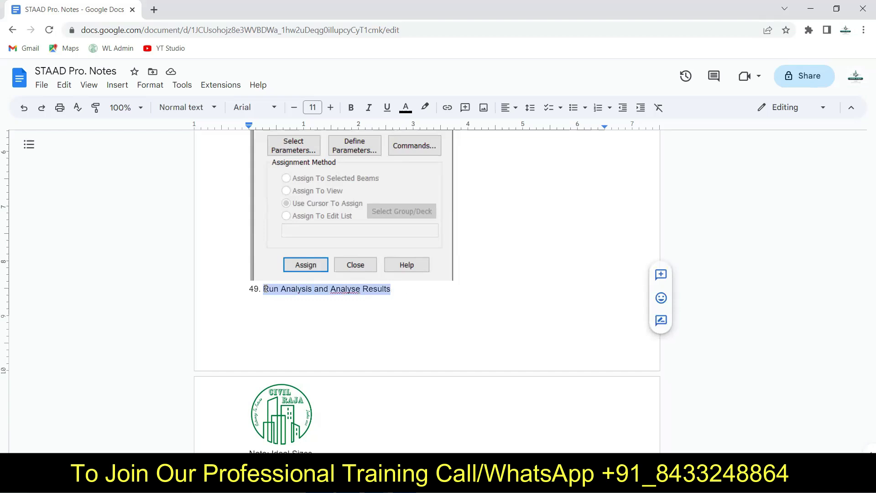
type("Ana")
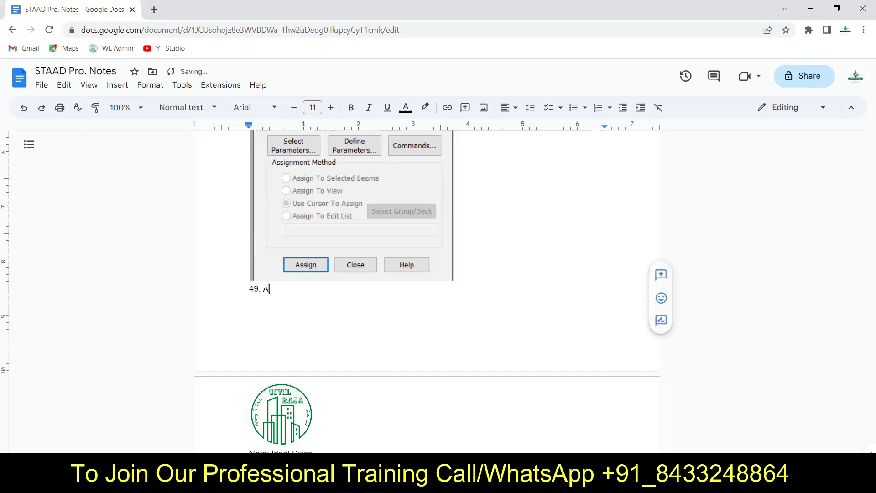
type("lysis and Design ")
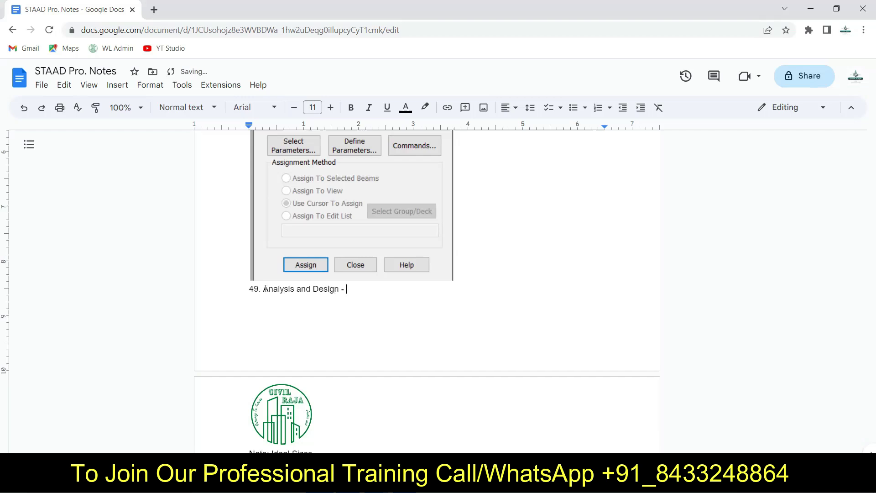
type("- Run")
key("BackSpace")
key("BackSpace")
key("BackSpace")
type("Analysis ")
type("Commadn")
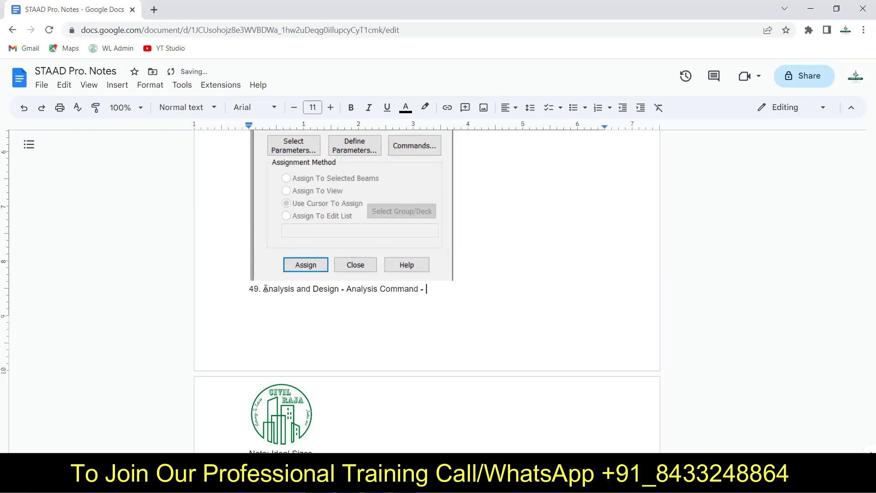
type(" Print - add")
key("BackSpace")
key("BackSpace")
key("BackSpace")
type("Add ( Perform Analysis")
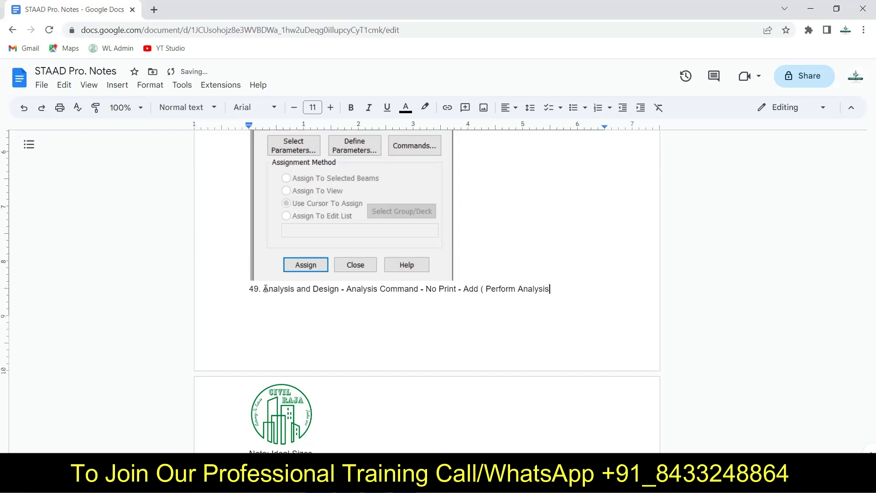
type(")")
Step: Paste the Analysis/Print Commands image on a new line below item 49
key("Return")
key("ctrl+v")
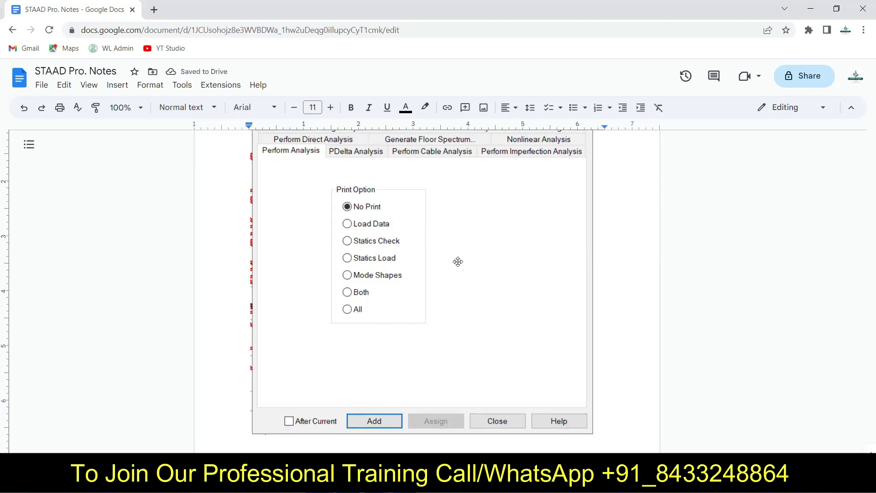
scroll(577, 337, "up", 4)
scroll(577, 338, "up", 2)
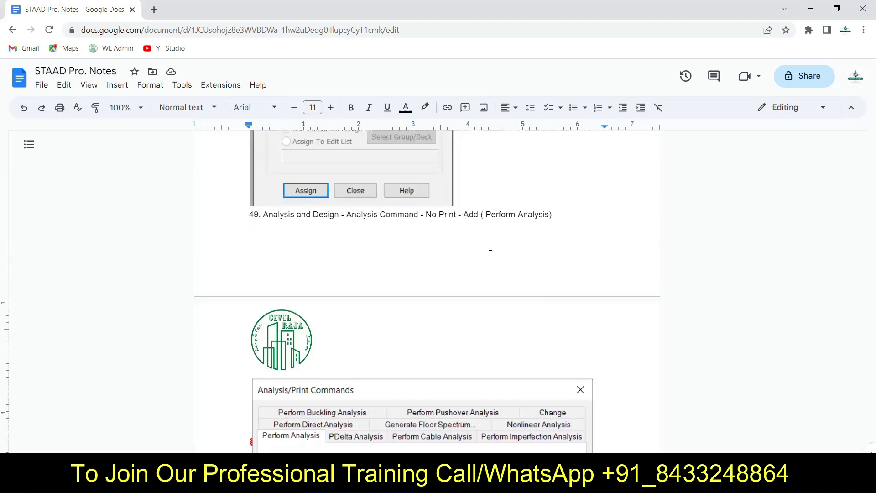
scroll(502, 267, "down", 7)
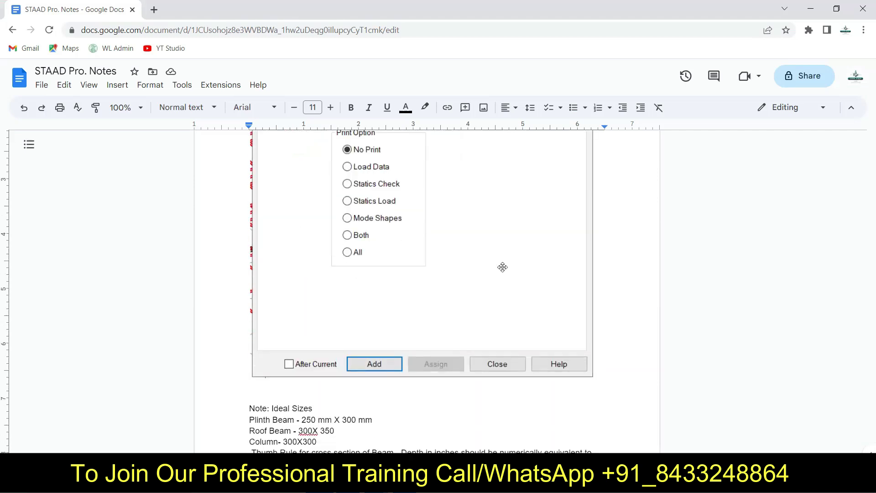
Step: Add the line "50. Run Analysis" below the pasted image in the notes
key("Return")
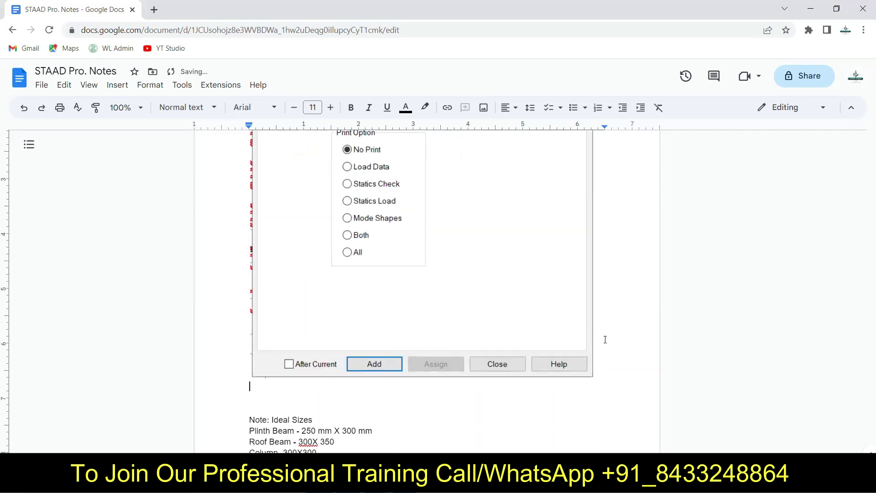
type("5.")
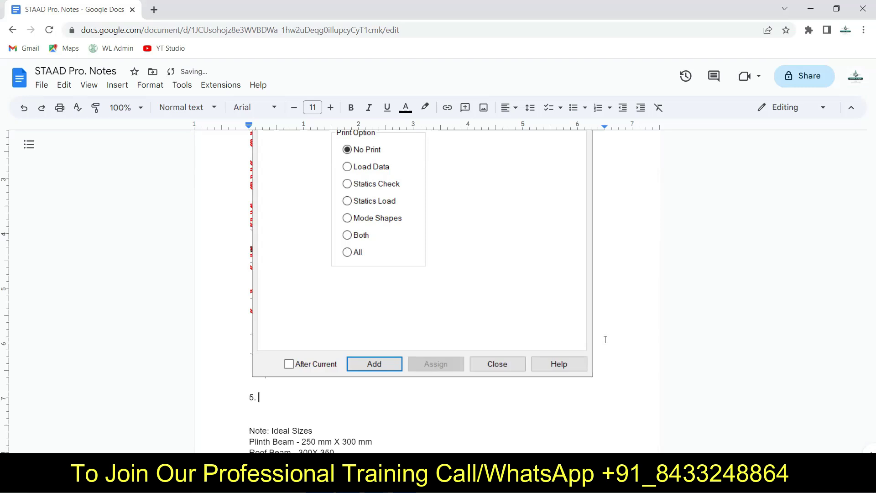
type("0. Run Analysuisis")
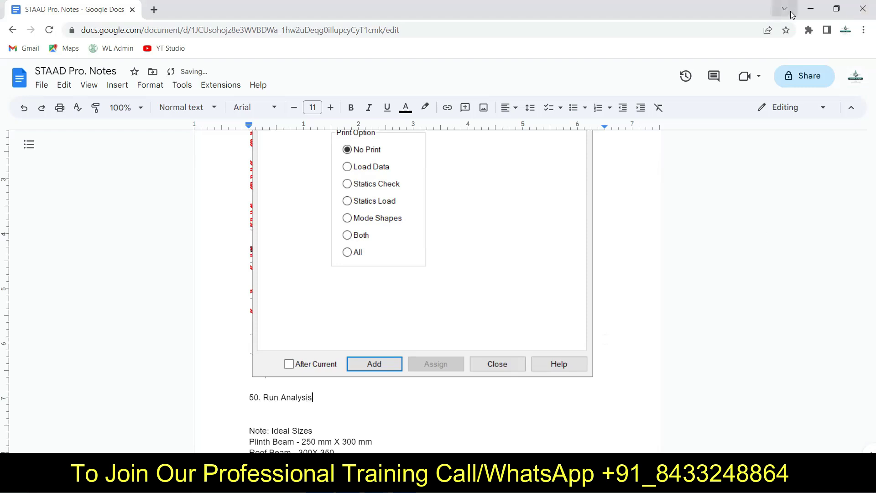
Step: Return to STAAD.Pro, close the Analysis/Print Commands dialog and run the analysis, saving the modified structure
left_click(810, 9)
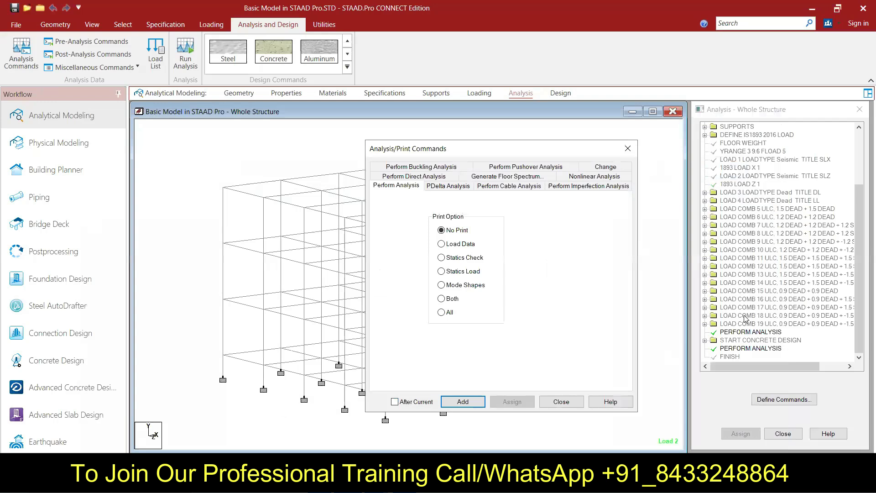
left_click(563, 402)
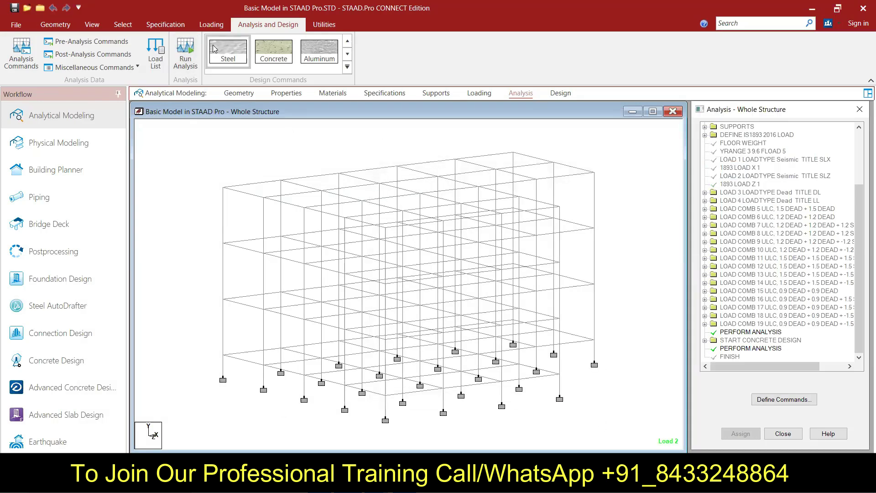
left_click(188, 56)
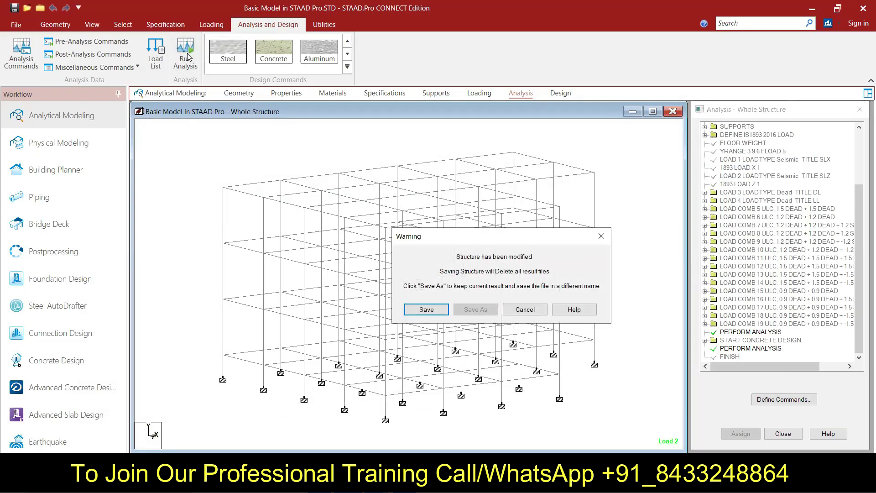
left_click(413, 308)
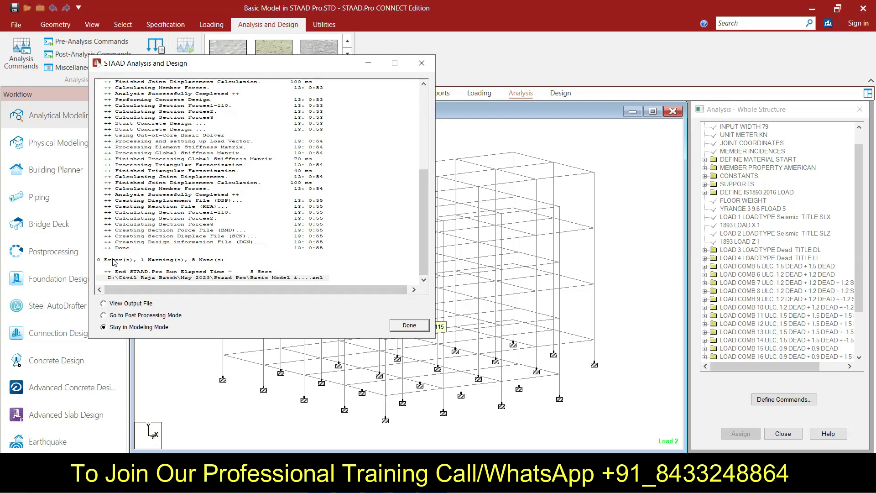
Step: View the analysis output file, examine its listing and the notes and warnings in its error list, and close the viewer
left_click(138, 304)
left_click(404, 327)
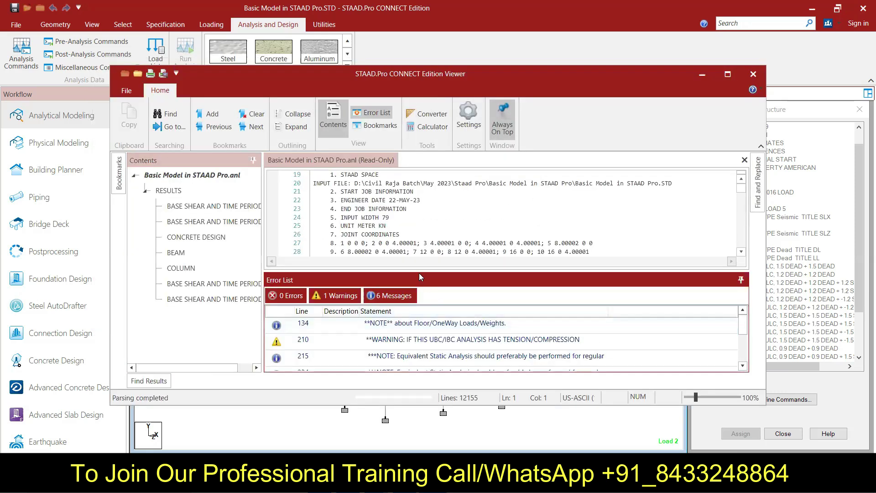
scroll(400, 229, "down", 20)
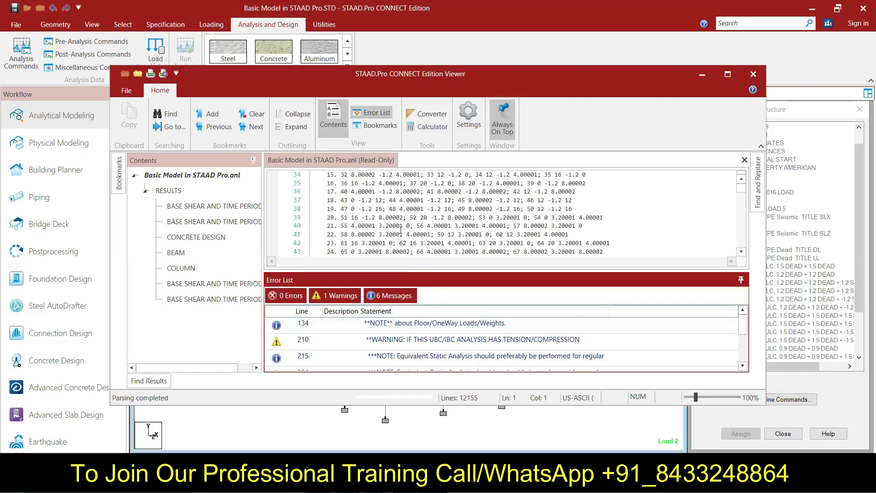
scroll(401, 229, "down", 20)
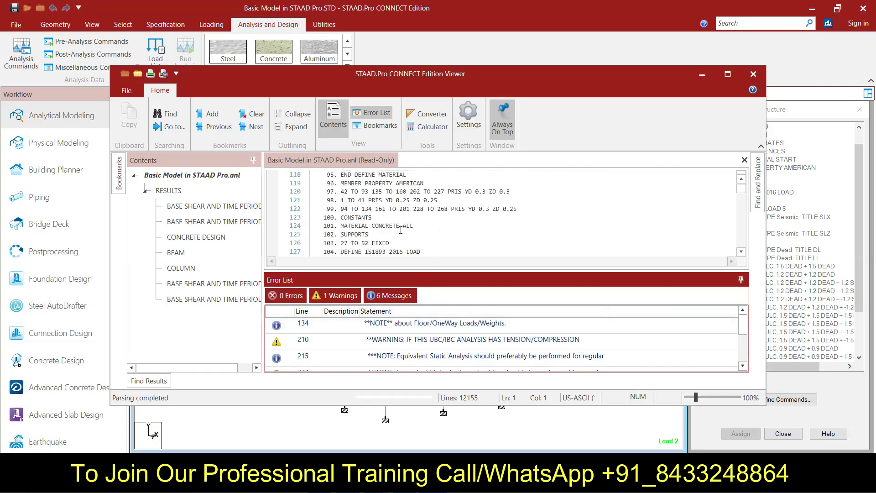
scroll(440, 333, "down", 2)
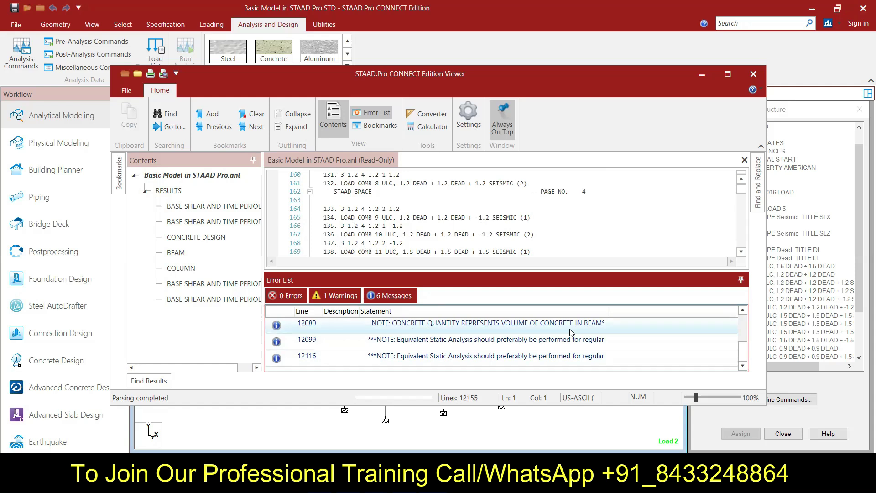
scroll(486, 345, "up", 3)
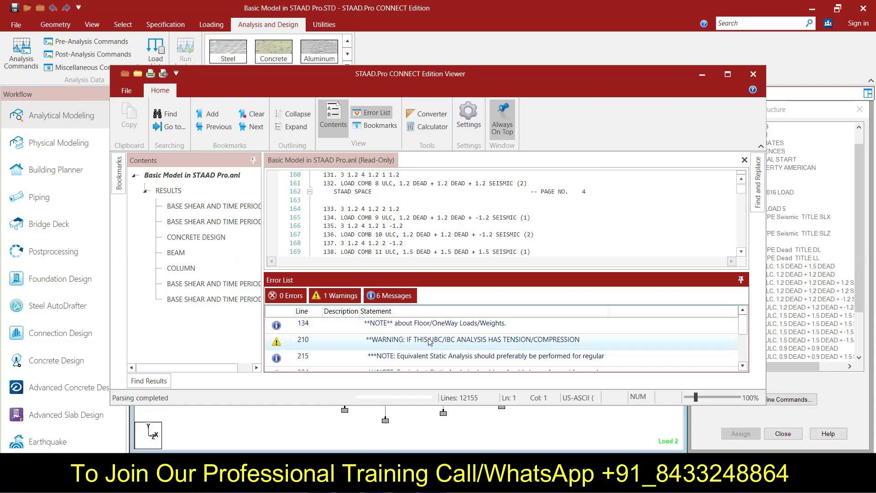
scroll(475, 342, "down", 3)
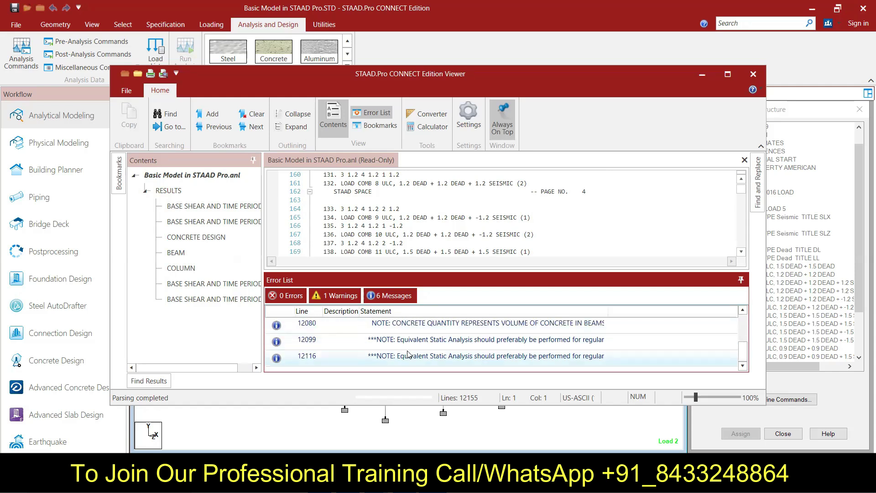
left_click(753, 77)
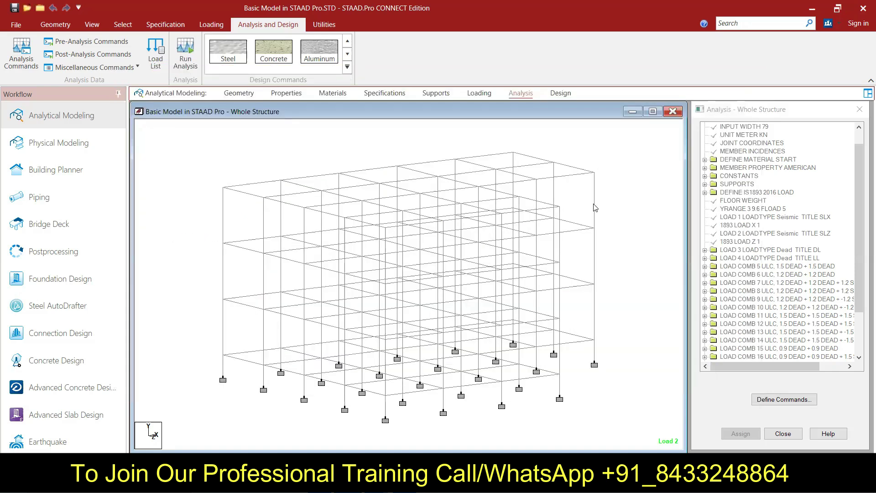
Step: Query the top-storey corner column, beam no. 227, and view its IS-456 concrete design results
mouse_move(595, 207)
double_click(594, 207)
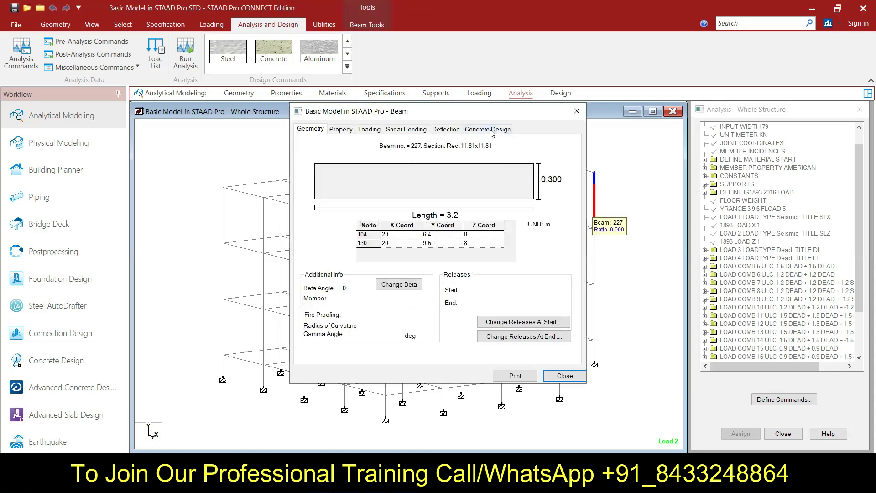
left_click_drag(503, 116, 380, 103)
left_click(372, 118)
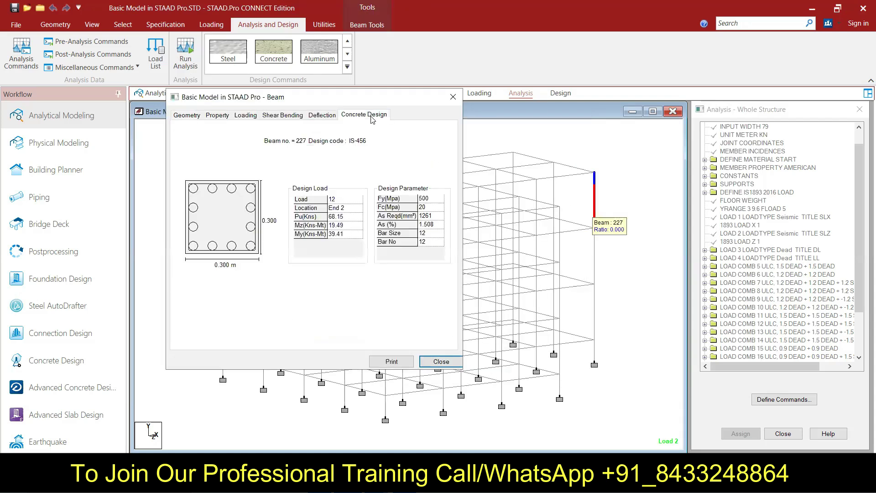
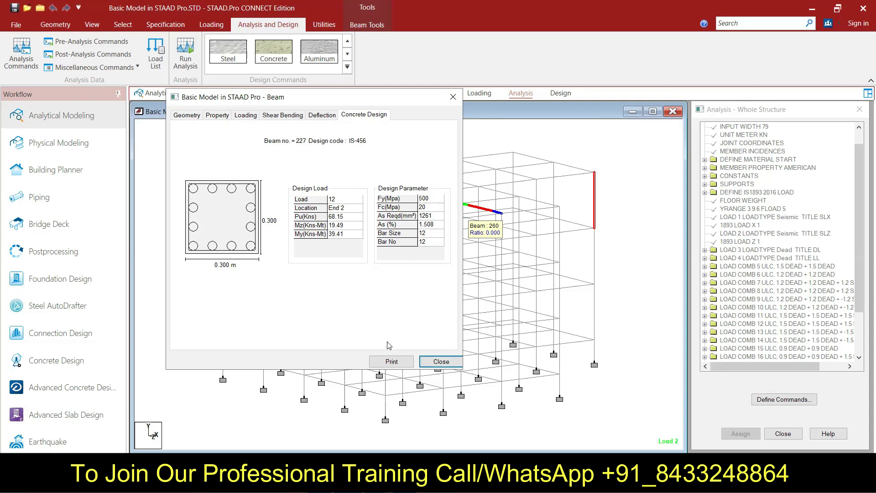
left_click(404, 364)
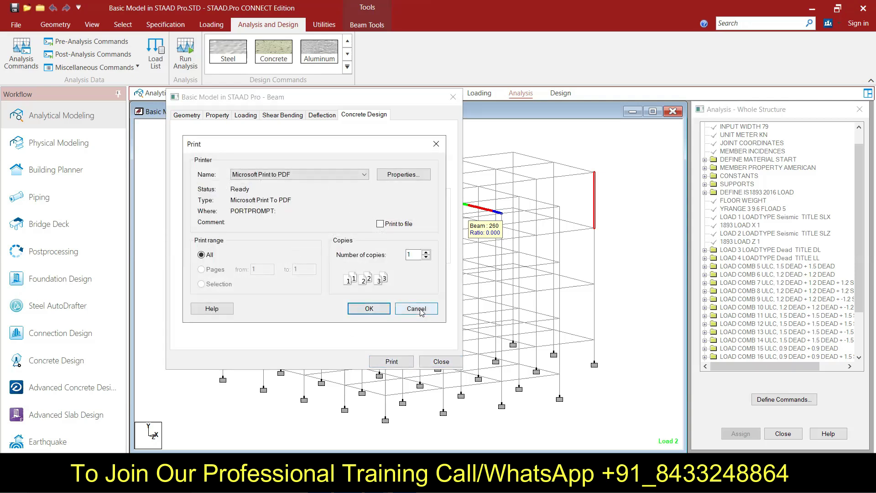
left_click(363, 310)
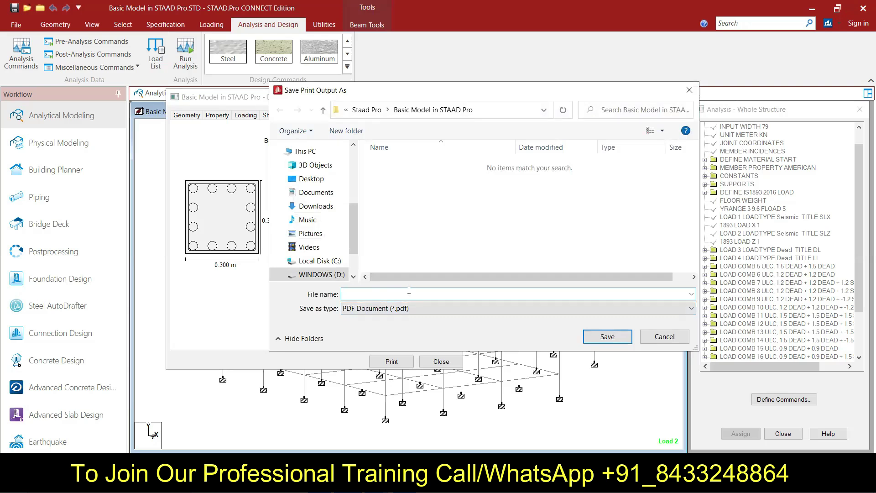
left_click(664, 336)
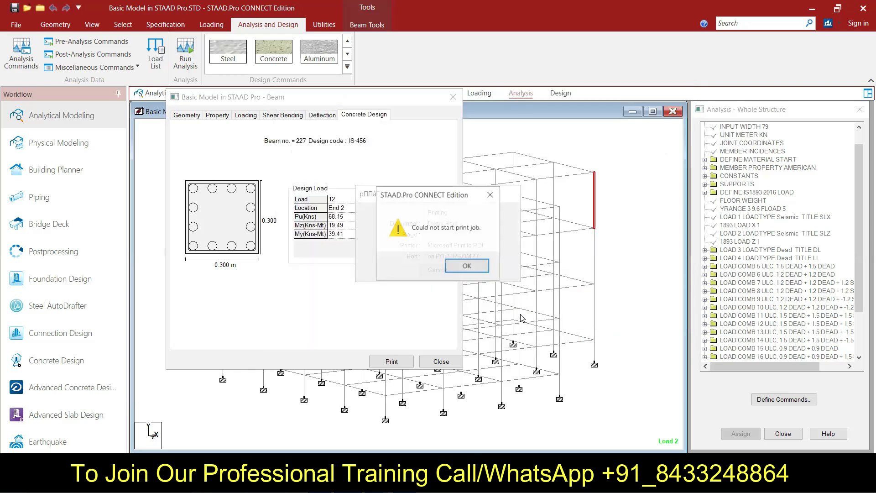
left_click(475, 265)
key("Escape")
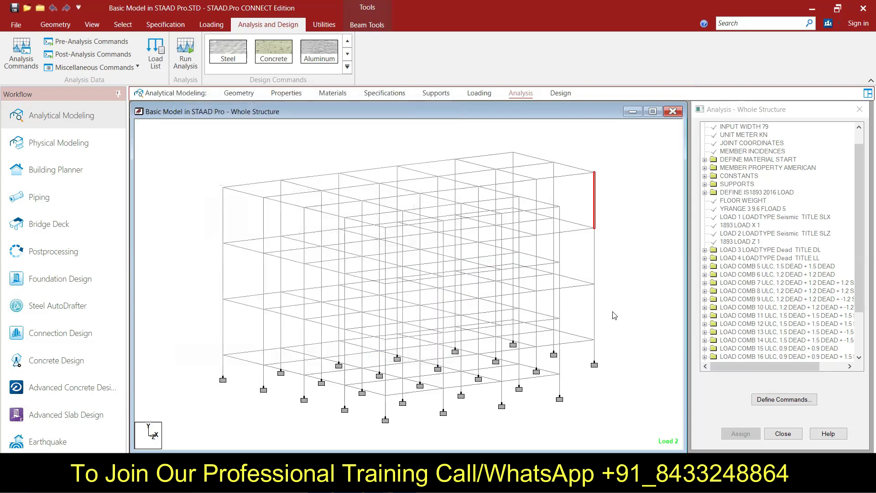
Step: Print the concrete design of the lower corner column, beam no. 93, to a PDF named "Column Design"
double_click(594, 325)
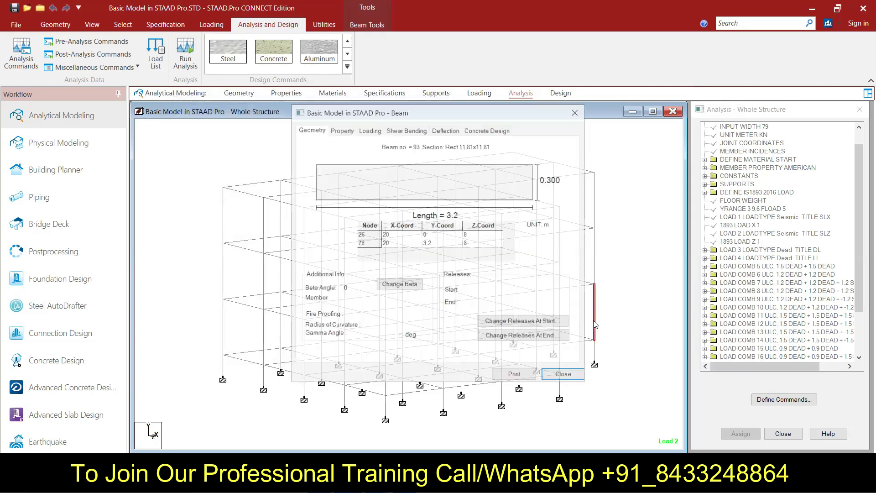
left_click(487, 131)
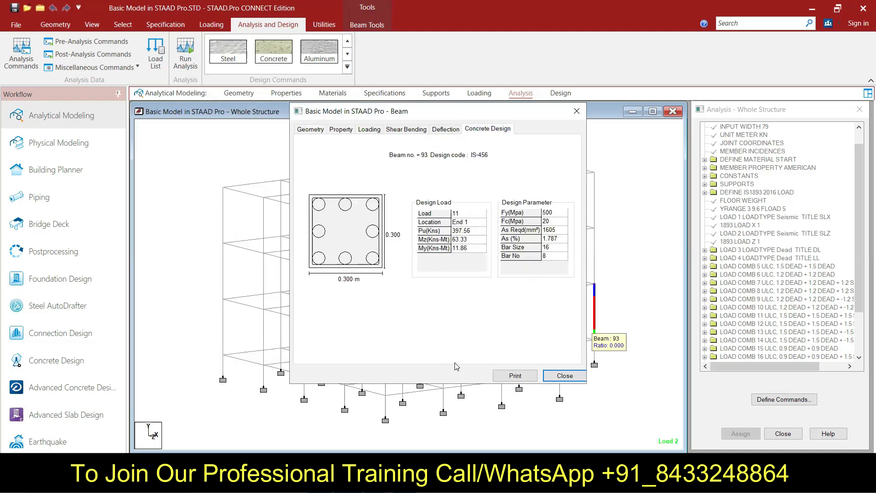
left_click(515, 375)
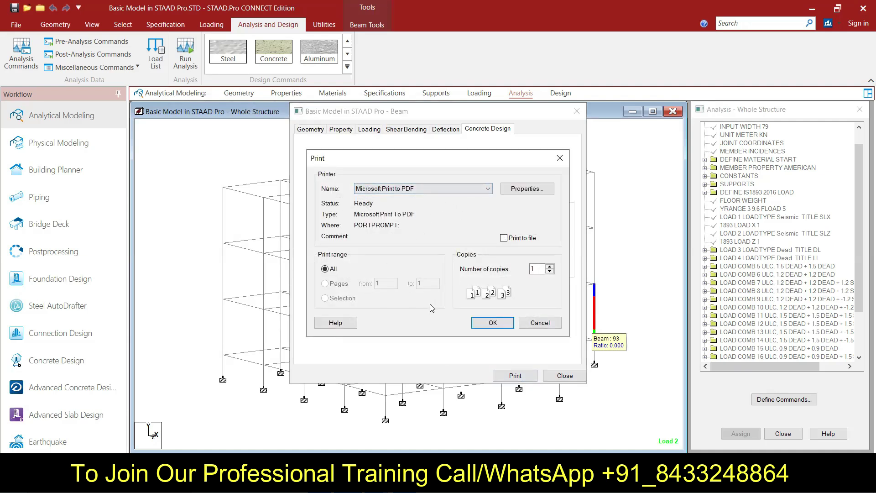
left_click(493, 323)
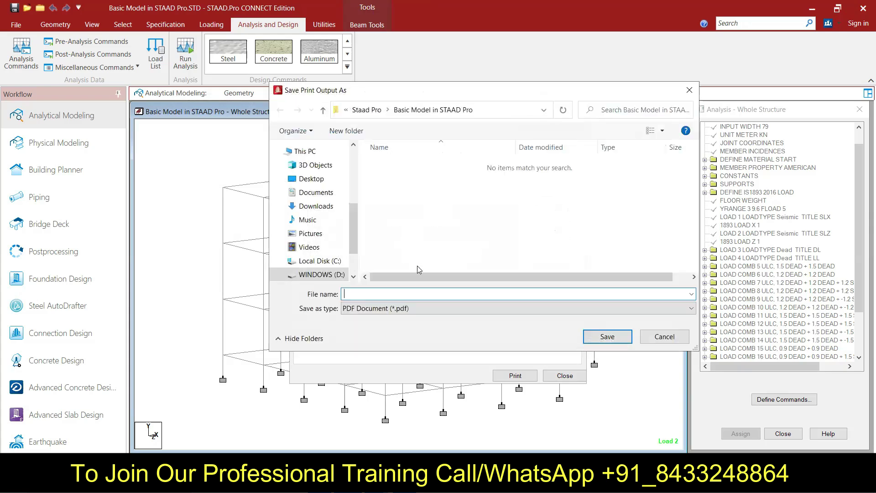
type("Column Design")
key("Return")
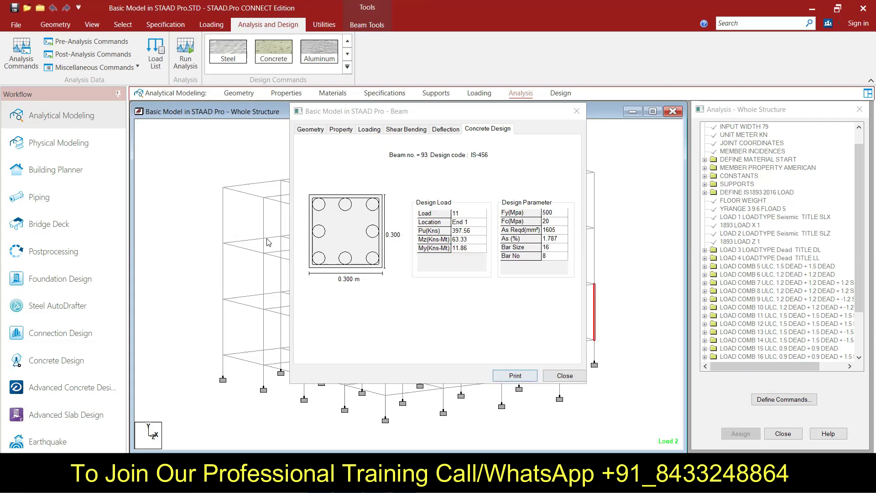
Step: Open the Column Design PDF, examine its reinforcement section, design load and design results, and return to STAAD.Pro
key("alt+Tab")
key("Return")
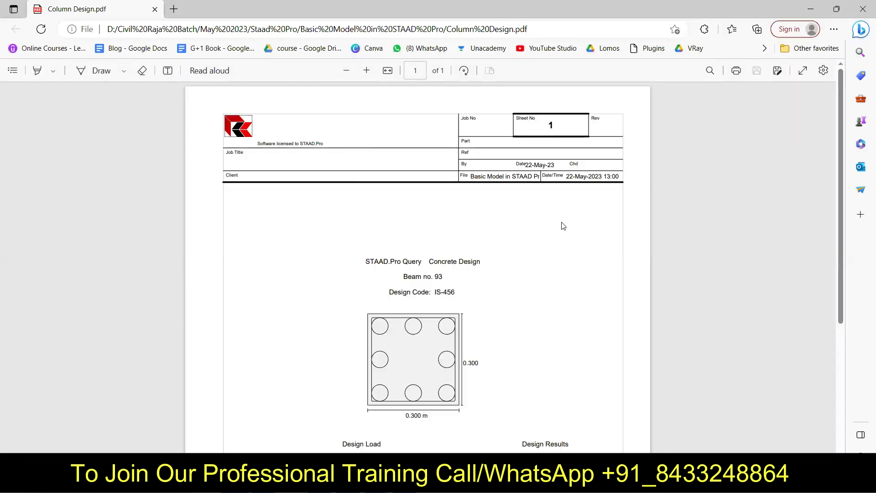
scroll(562, 225, "down", 5)
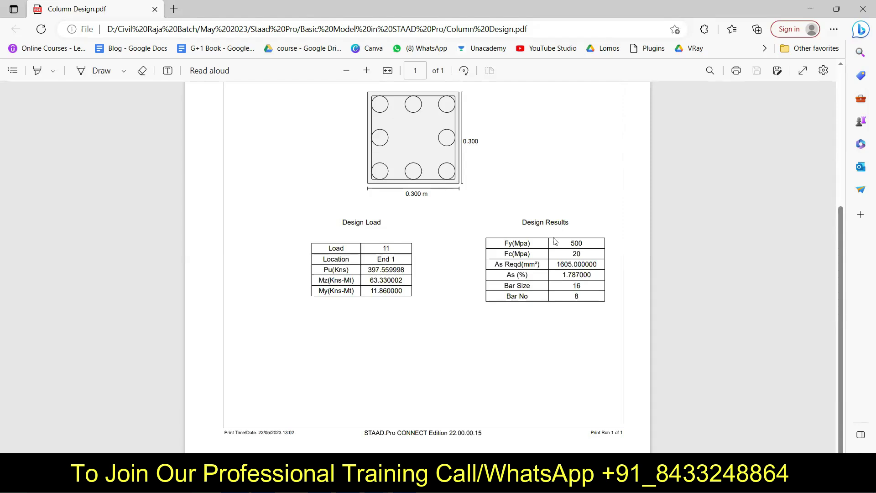
scroll(550, 248, "up", 3)
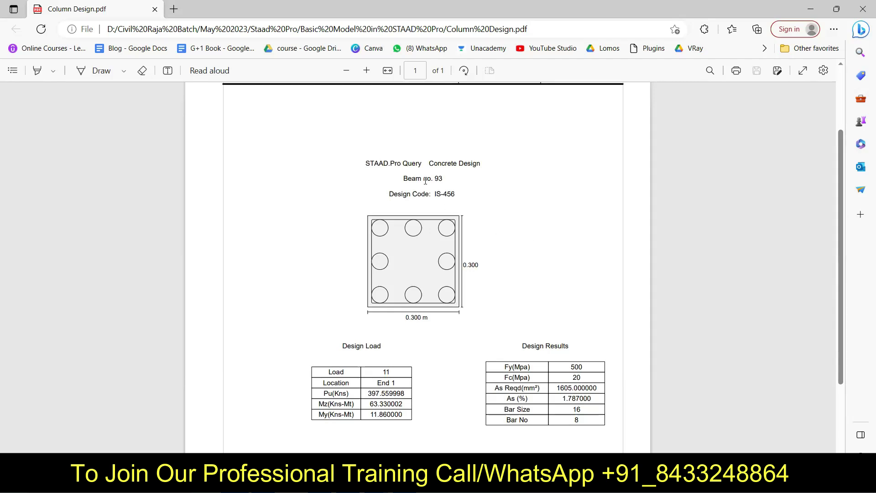
left_click_drag(426, 178, 458, 182)
scroll(517, 287, "down", 3)
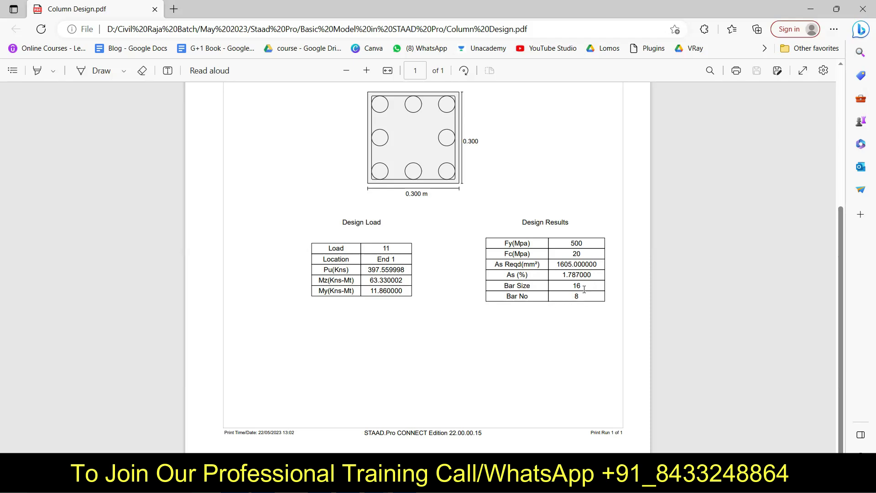
scroll(432, 249, "up", 1)
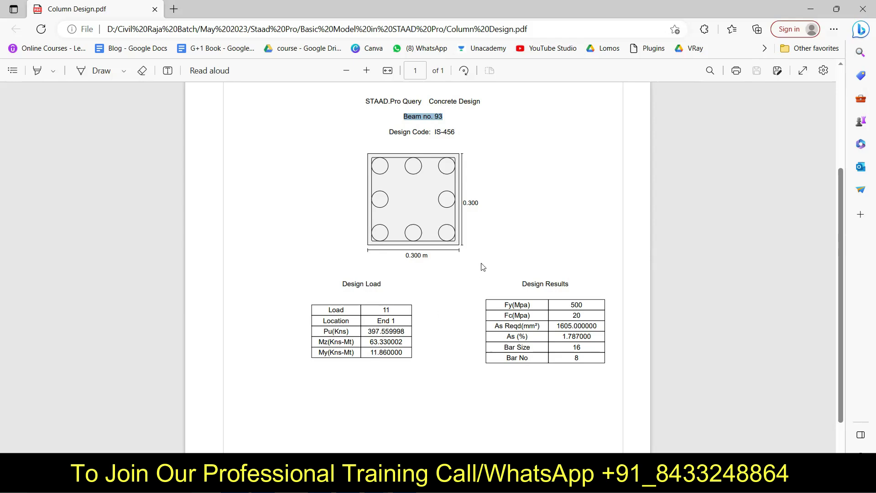
scroll(483, 266, "down", 1)
scroll(482, 267, "up", 4)
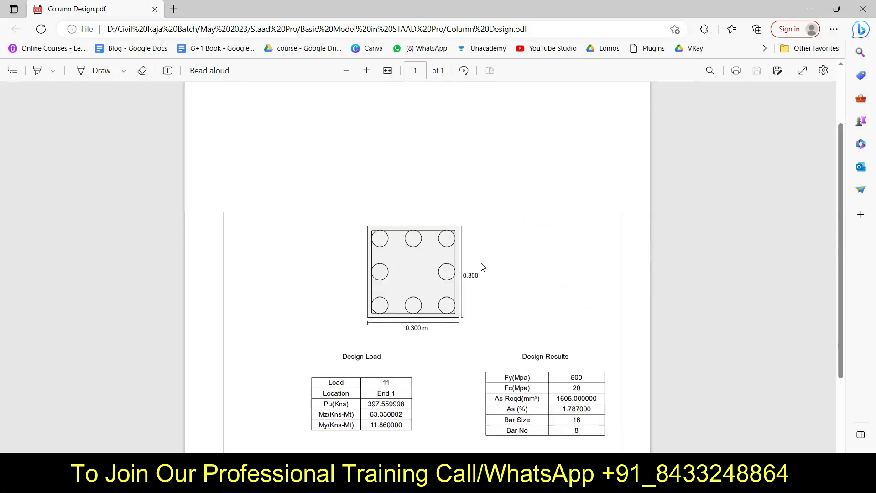
scroll(483, 267, "down", 2)
left_click(508, 256)
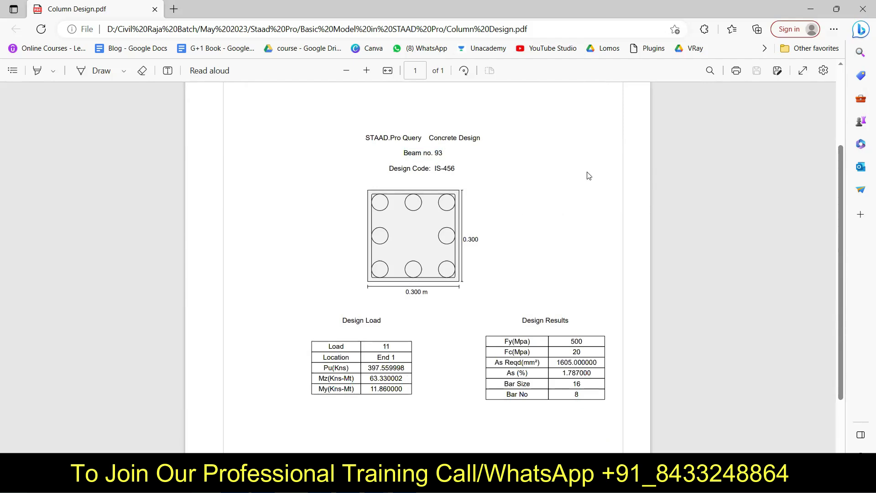
left_click(810, 9)
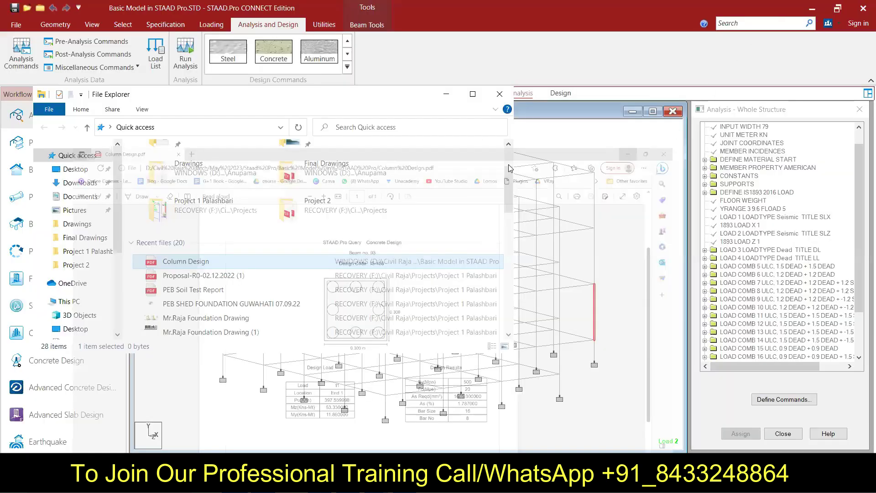
left_click(446, 94)
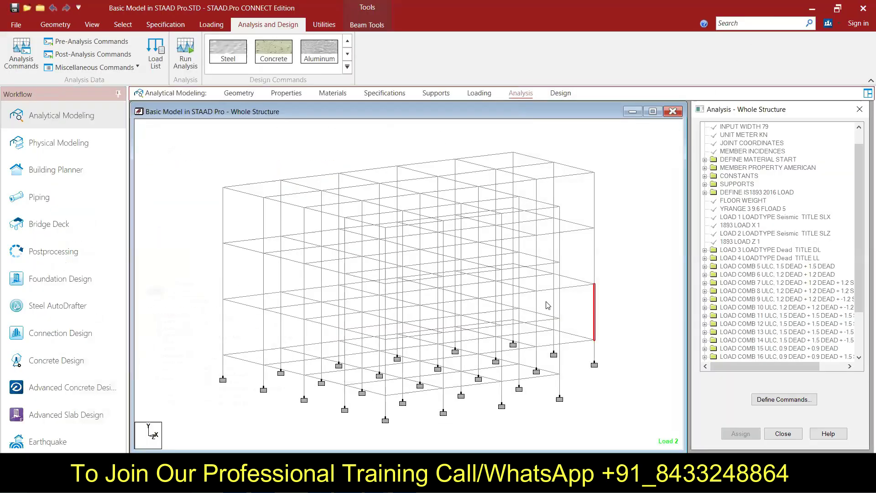
Step: Print the concrete design of the plinth-level beam no. 37 to a PDF named "Plinth Beam" and close its query dialog
double_click(524, 383)
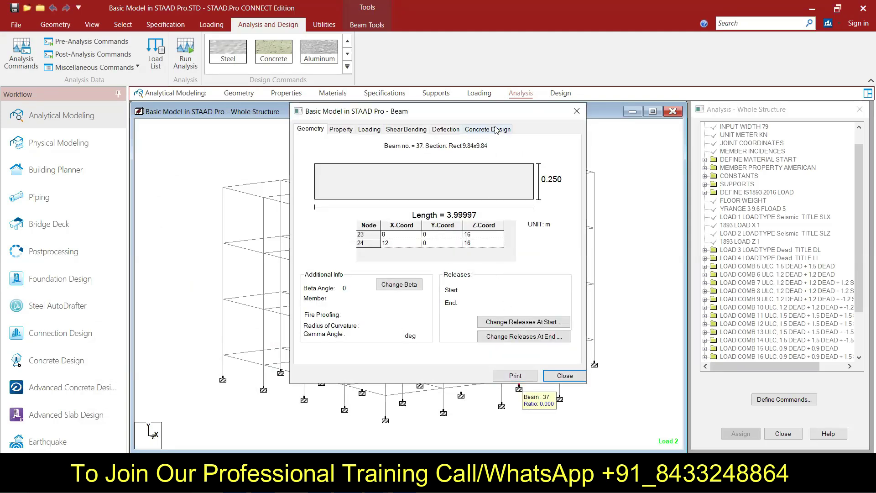
left_click(497, 130)
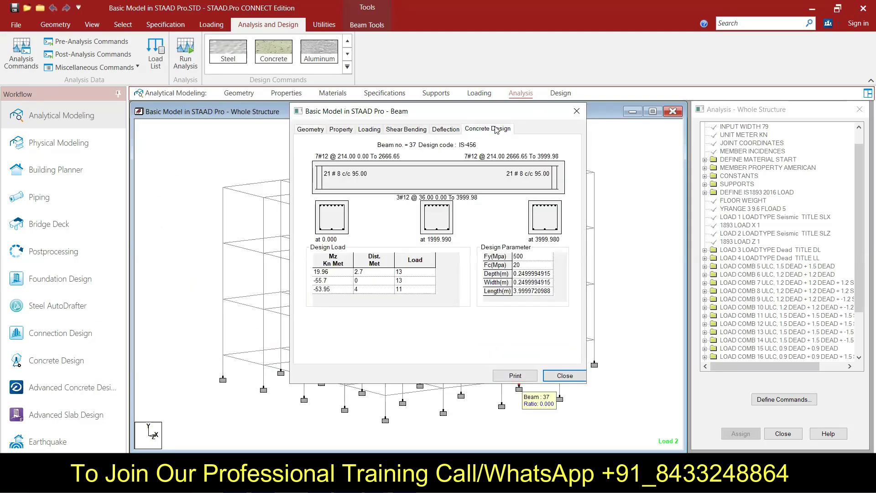
left_click(514, 375)
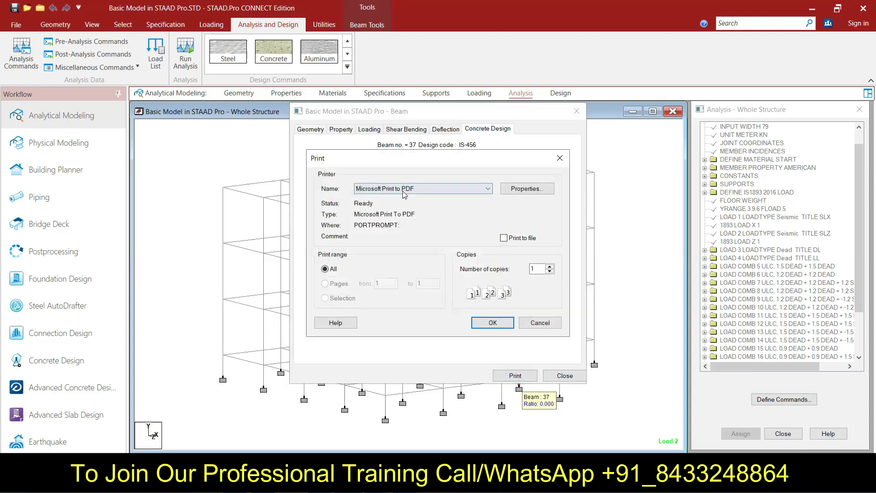
left_click(498, 323)
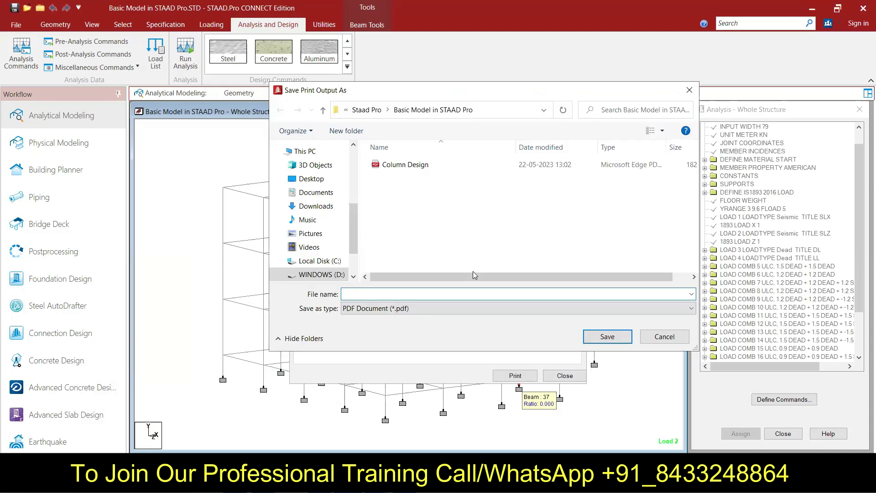
type("Plinth Beam")
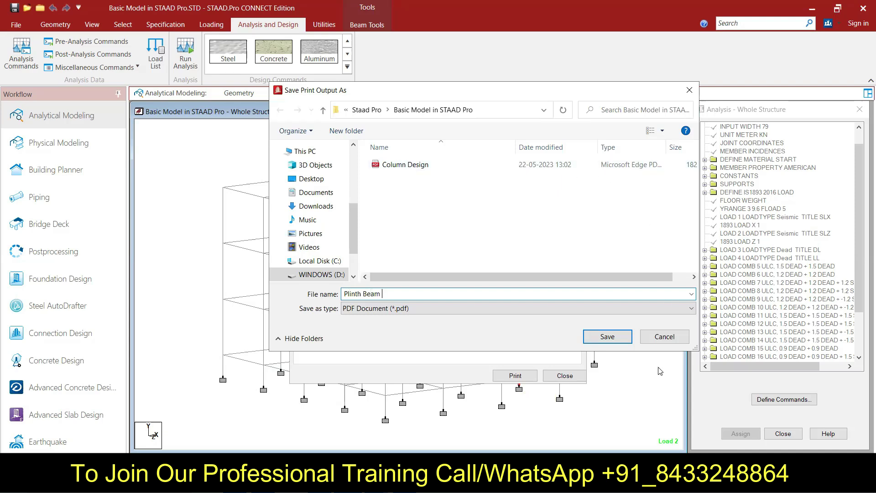
left_click(608, 340)
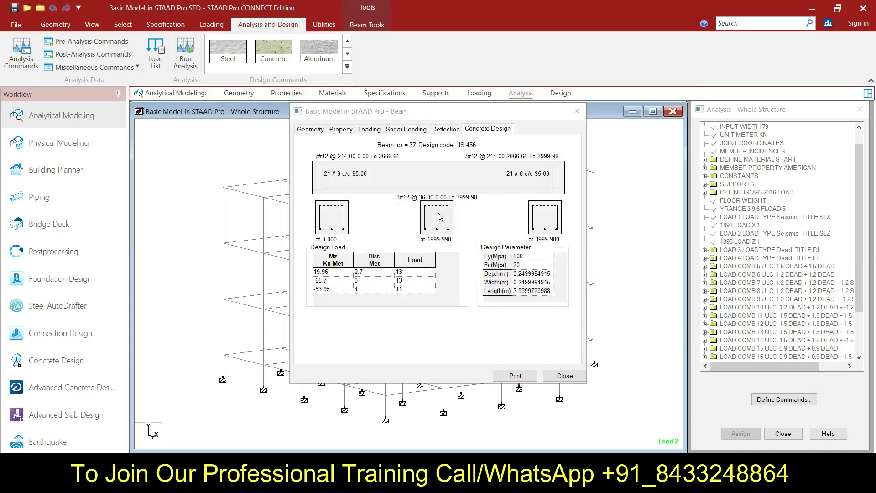
left_click(561, 374)
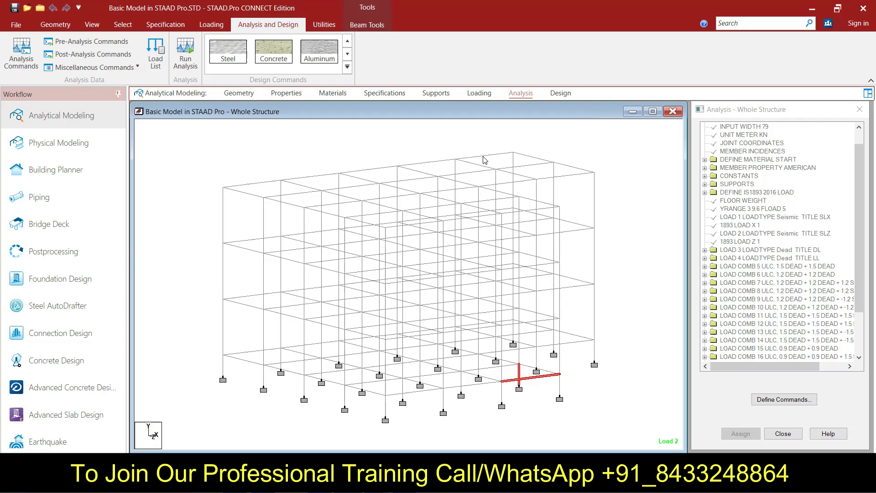
Step: Print the concrete design of beam no. 201 at the 6.4 m level to a PDF named "Roof Beam" and close its query dialog
double_click(570, 235)
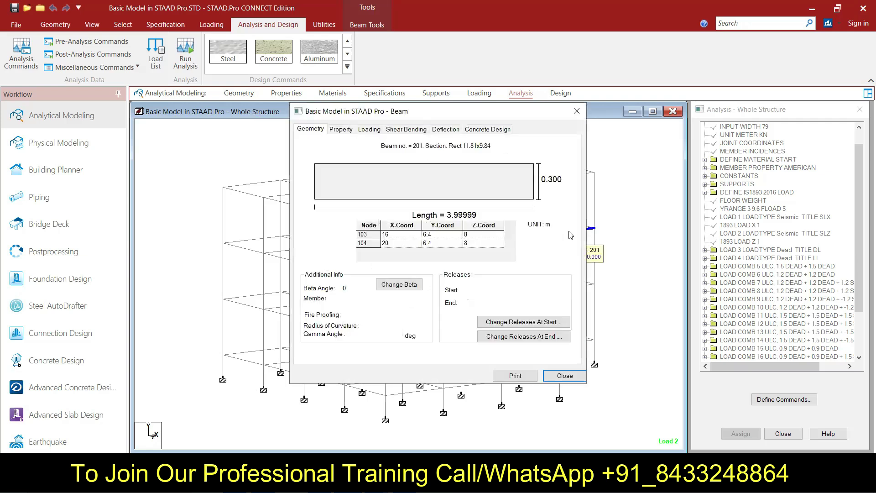
left_click(485, 130)
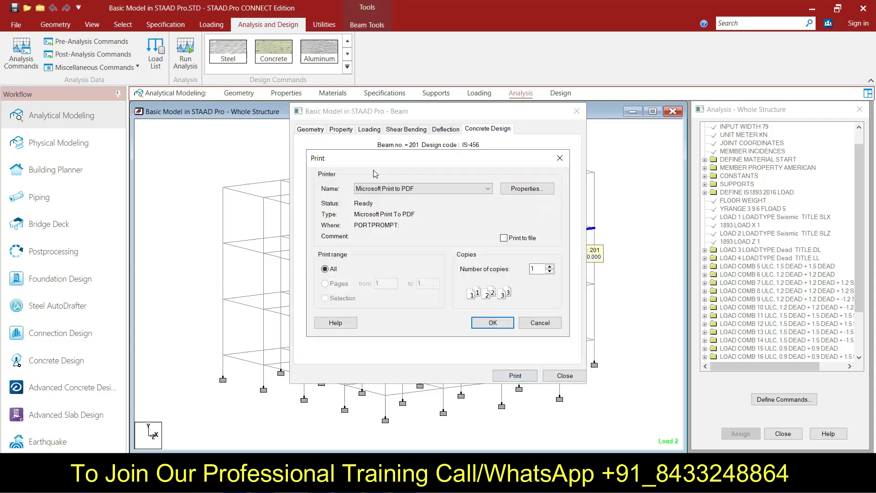
left_click(492, 323)
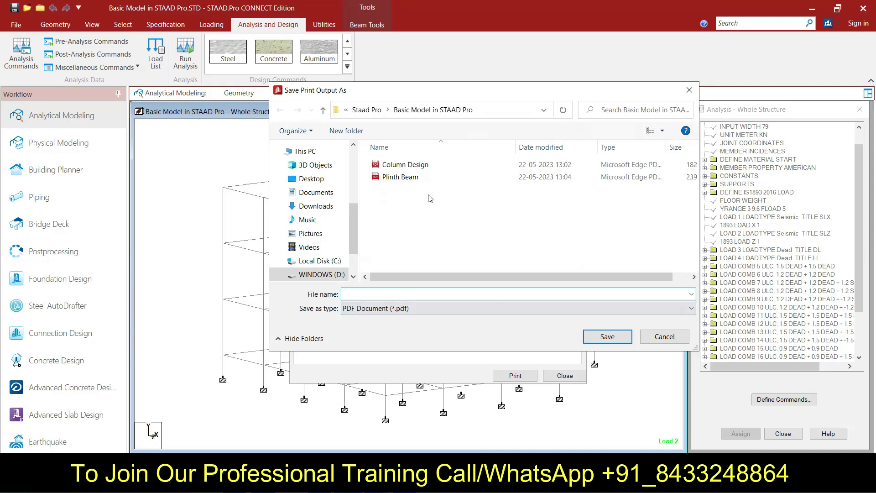
type("Roof Beam")
left_click(618, 332)
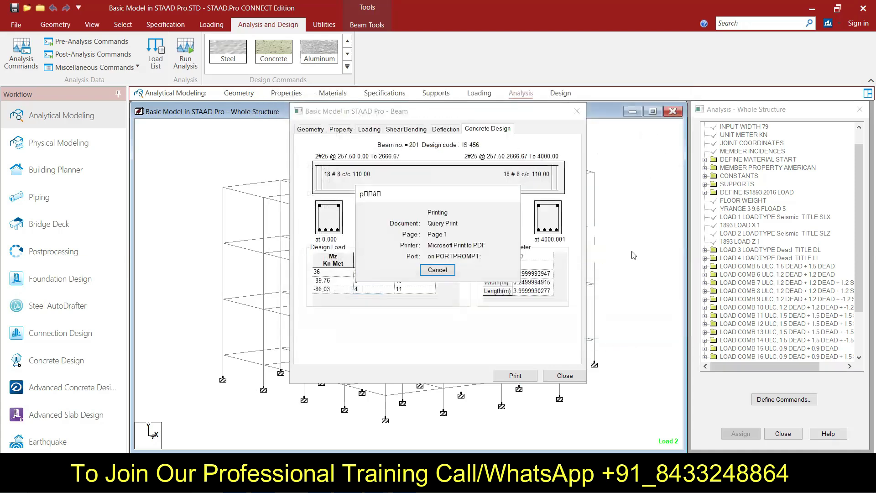
left_click(565, 376)
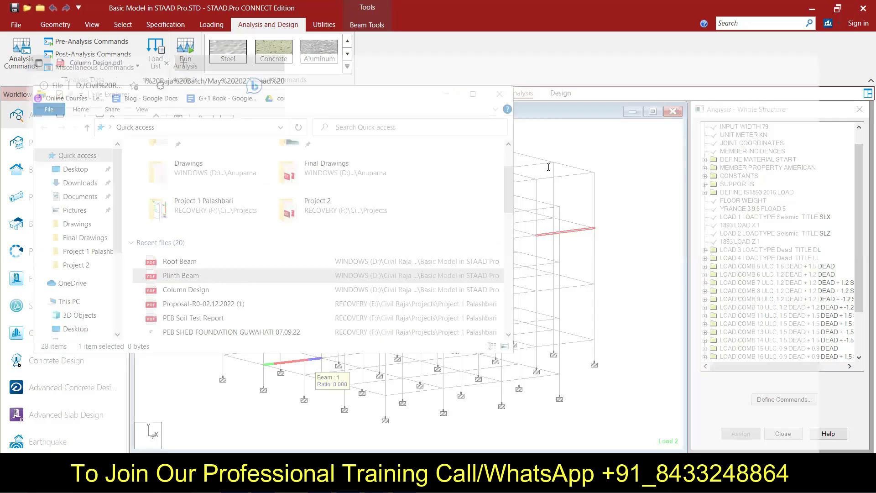
Step: Open the Plinth Beam PDF in the browser and examine its reinforcement layout, design loads and design parameters
double_click(322, 254)
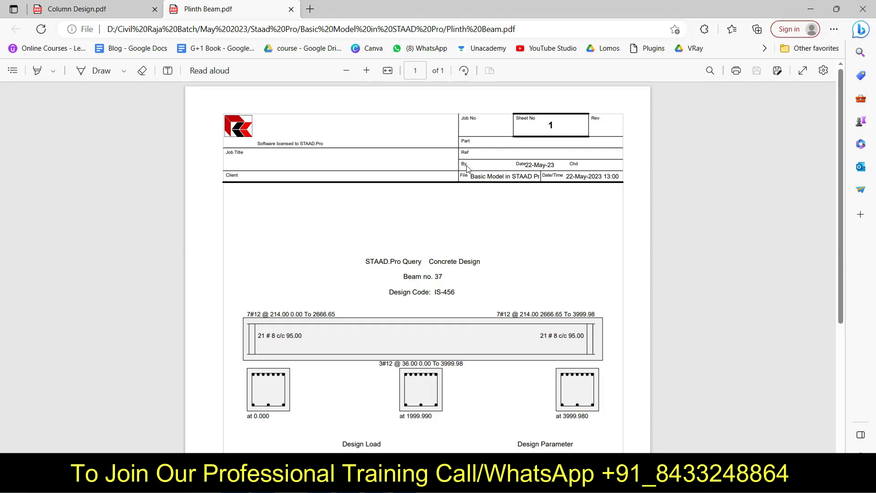
scroll(423, 200, "down", 3)
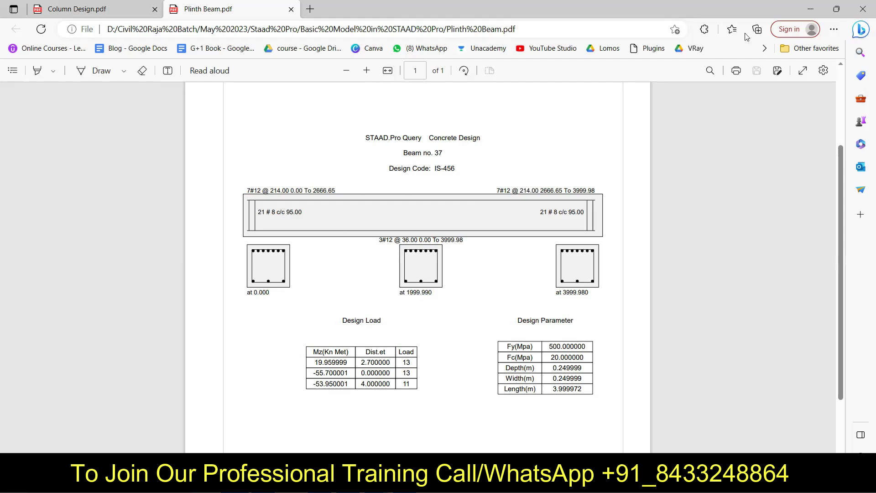
Step: Open the Roof Beam PDF in the browser and examine its reinforcement layout, cross-sections, design load and design parameters
left_click(820, 4)
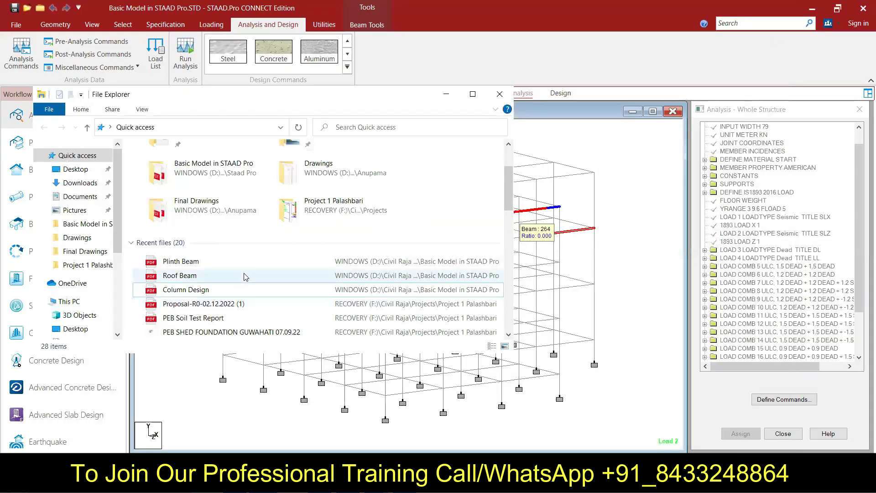
double_click(245, 277)
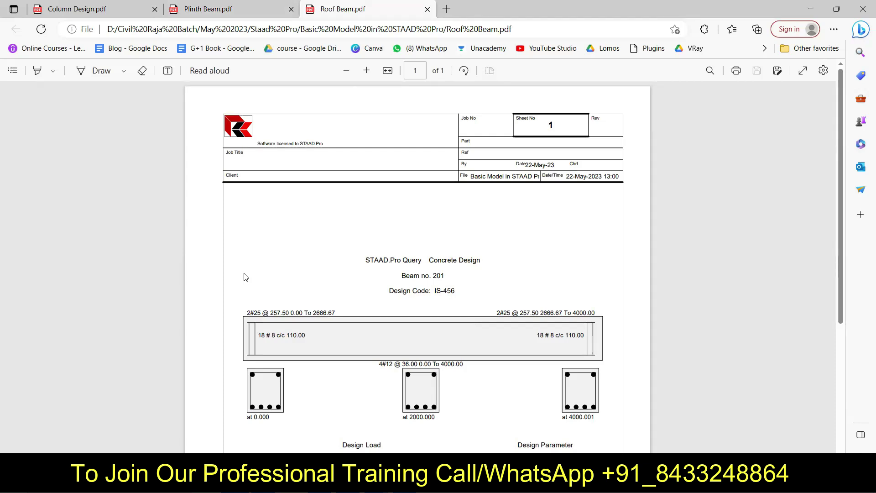
scroll(251, 264, "down", 4)
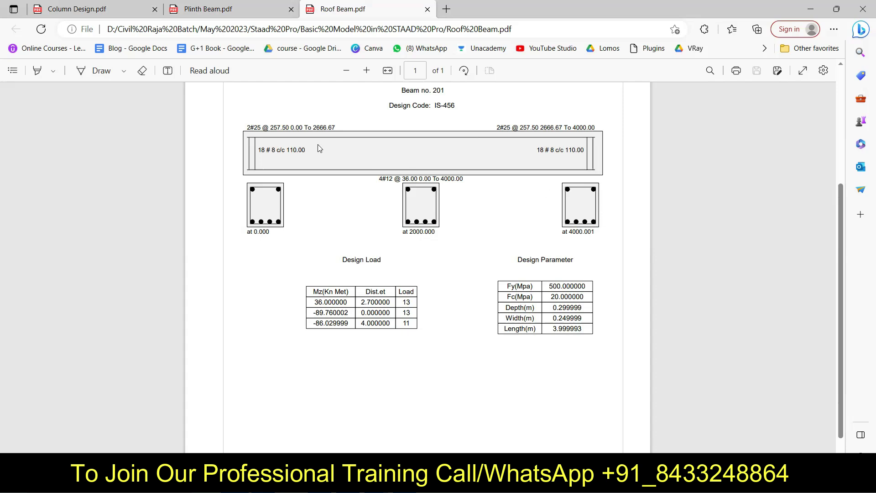
left_click_drag(301, 154, 257, 151)
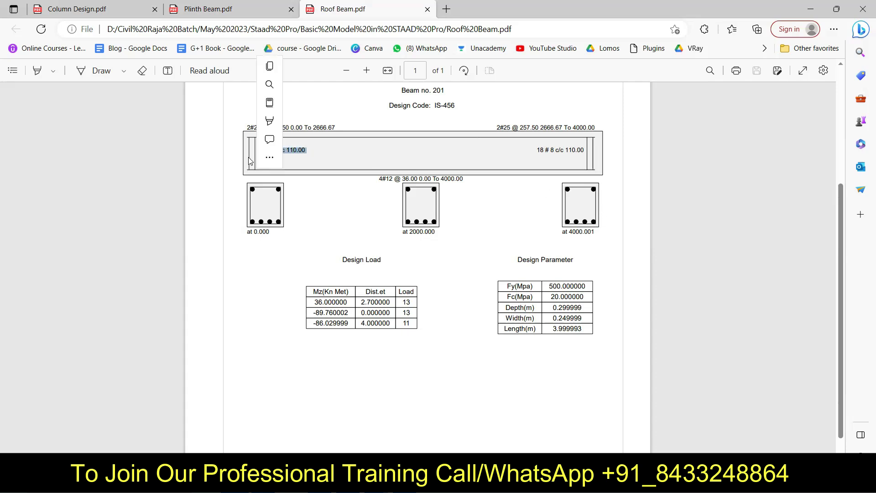
right_click(274, 160)
left_click(323, 146)
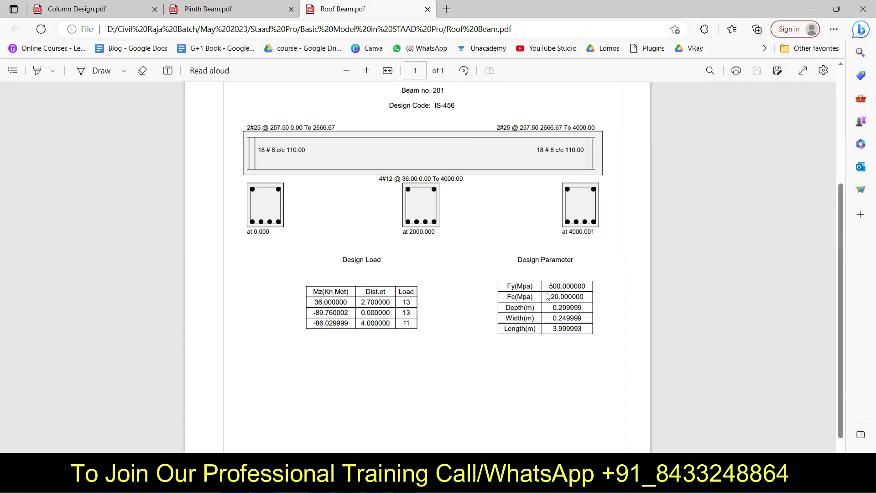
scroll(516, 220, "up", 4)
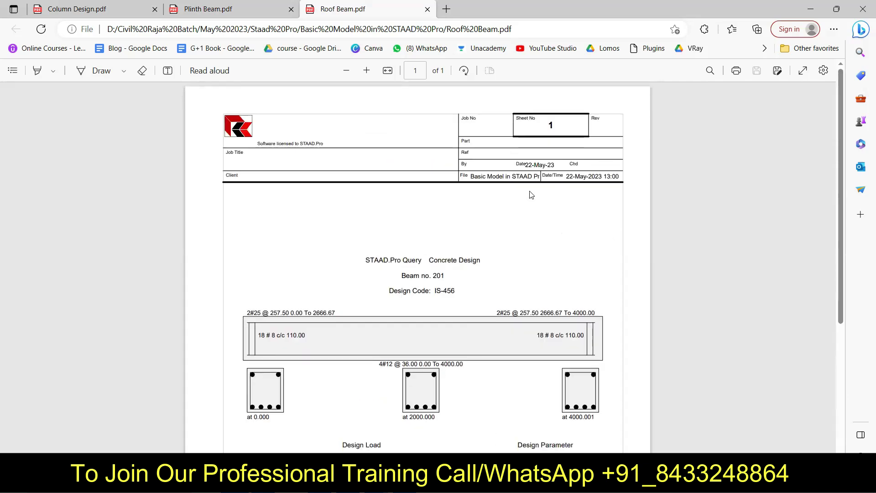
Step: Return to STAAD.Pro, clear the beam selection and review the load combinations and analysis commands in the command tree
left_click(811, 9)
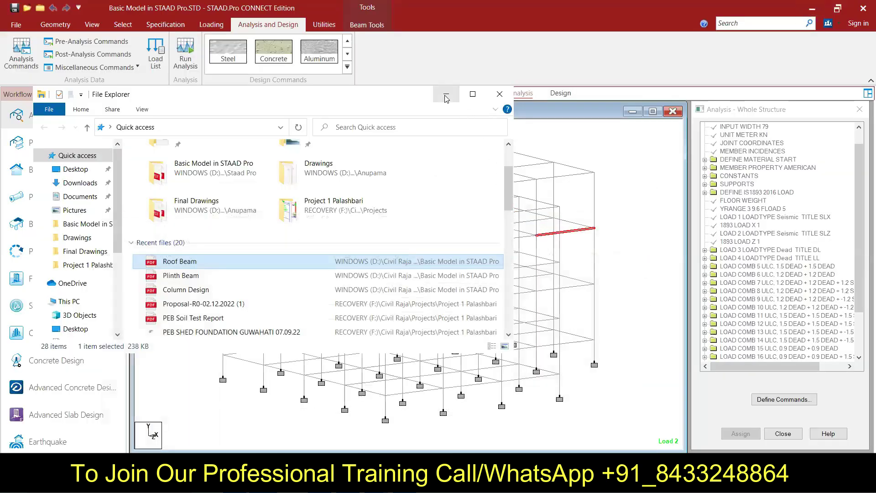
left_click(446, 98)
left_click(652, 214)
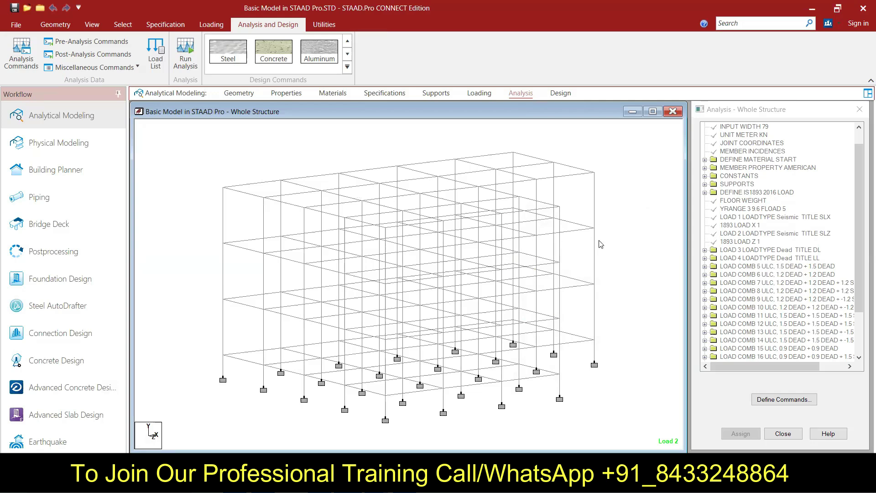
scroll(802, 258, "down", 2)
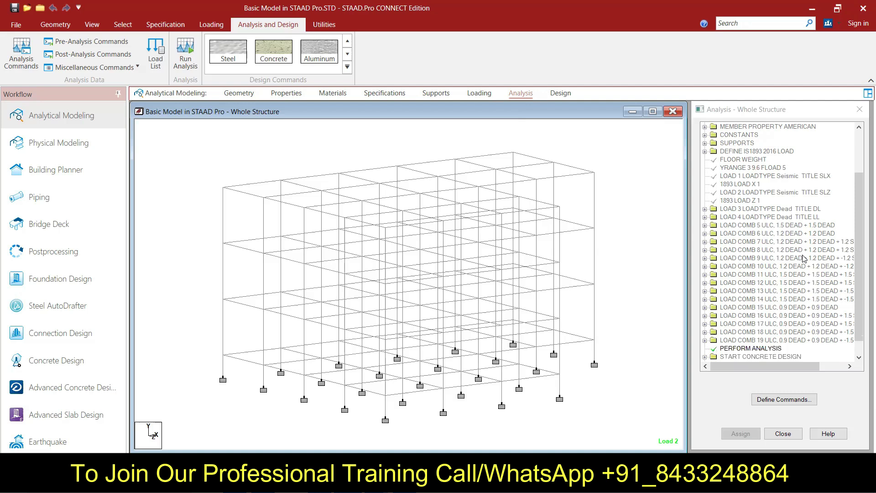
scroll(803, 258, "down", 1)
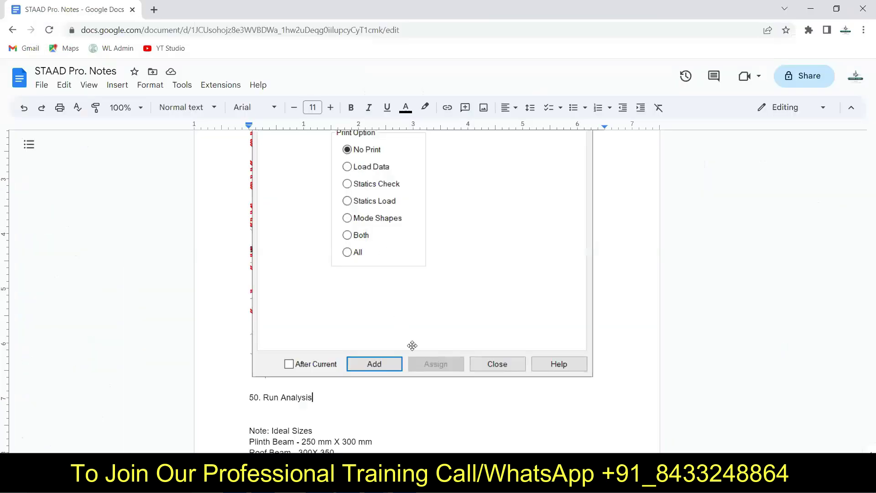
Step: In the STAAD Pro. Notes Google Docs document, append "and Study the Results" to item 50, Run Analysis
scroll(453, 315, "down", 3)
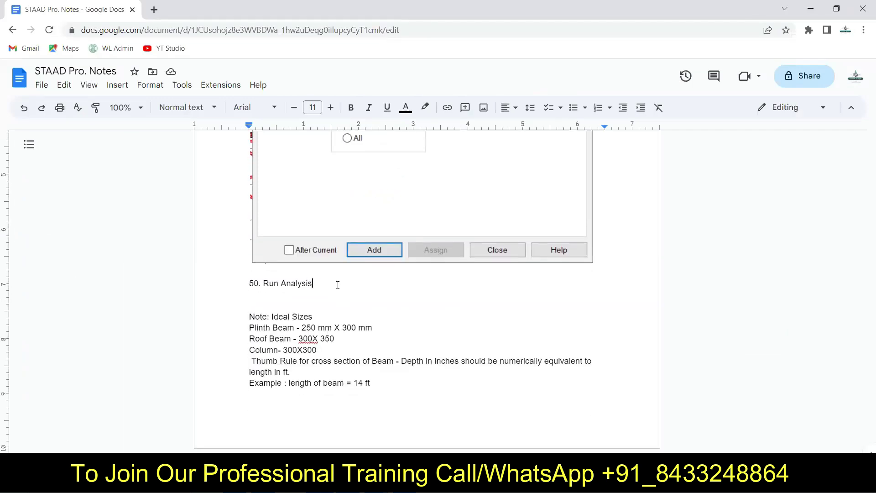
type("and Study the Results")
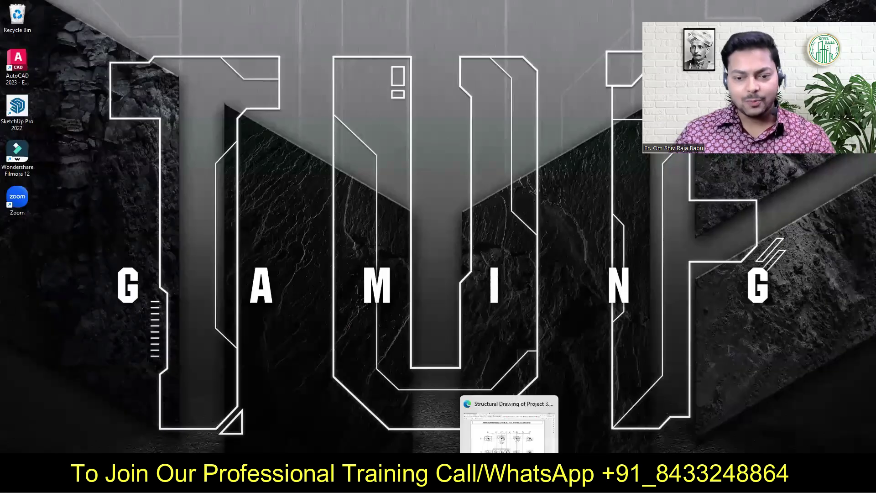
Step: Open the Structural Drawing of Project 3 PDF and examine the footing layout, column layout, schedules and column-pile cap sections
left_click(508, 451)
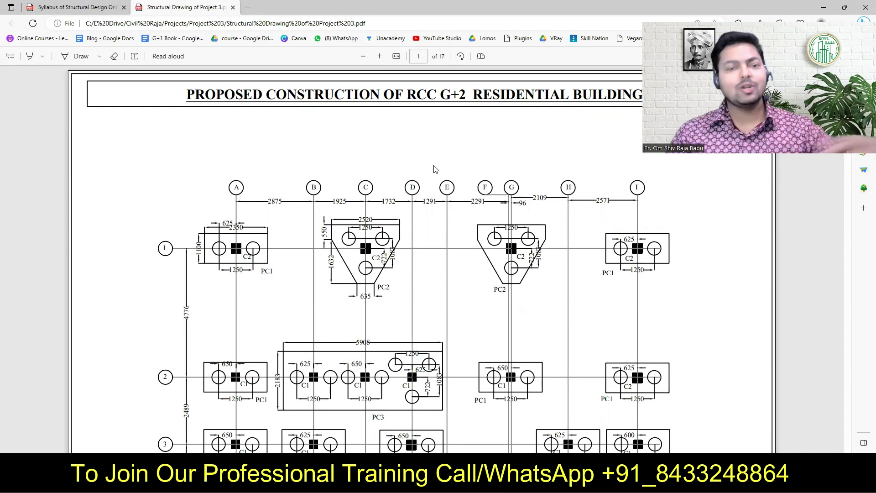
scroll(435, 169, "down", 3)
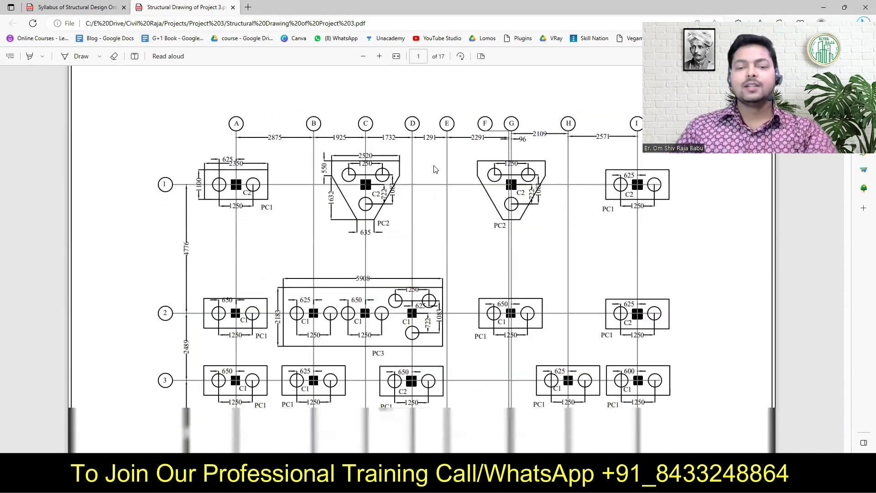
scroll(436, 170, "down", 15)
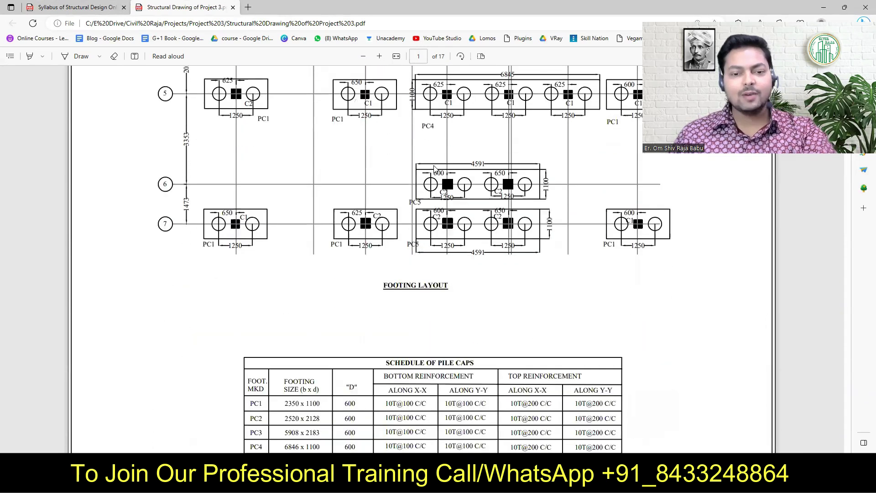
scroll(435, 169, "down", 10)
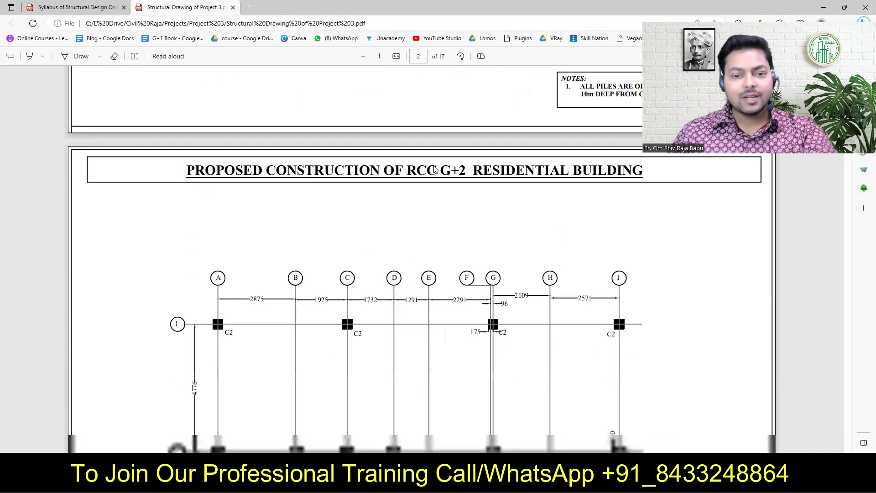
scroll(435, 169, "down", 12)
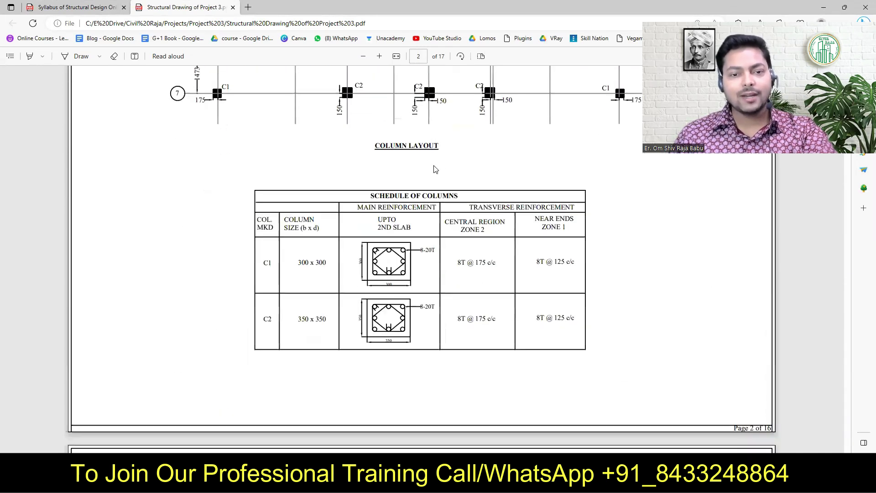
scroll(435, 170, "down", 4)
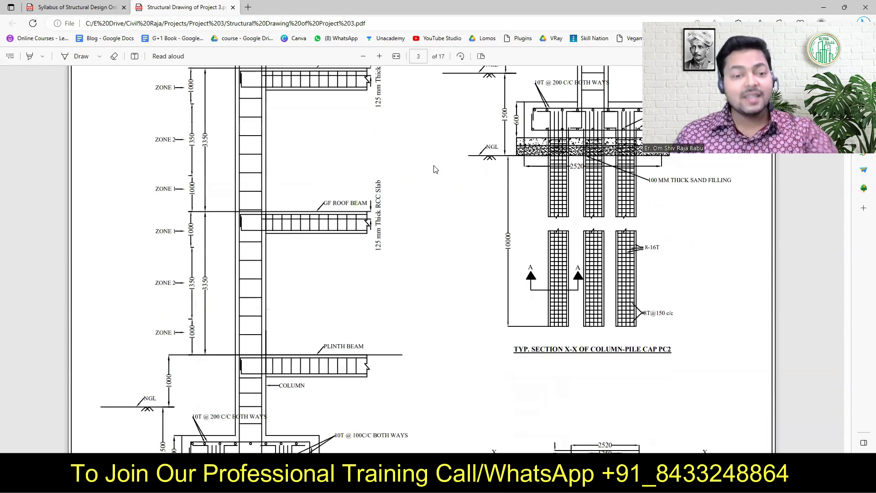
scroll(435, 169, "down", 8)
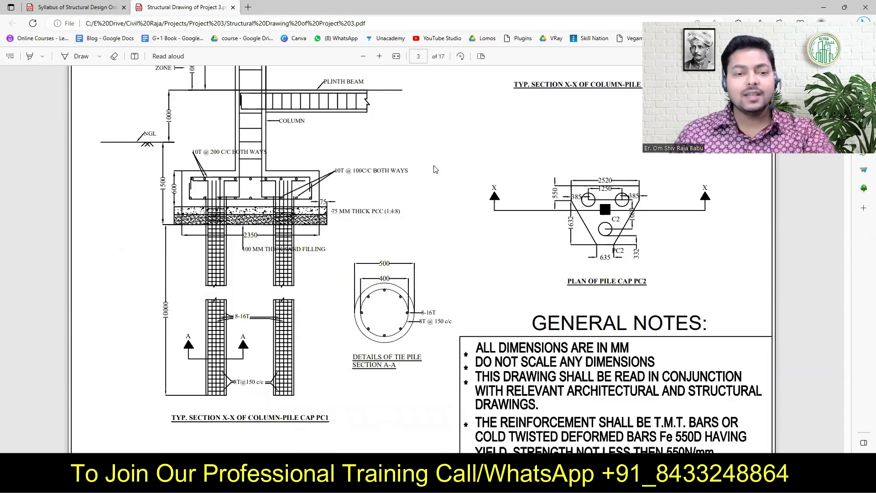
scroll(435, 169, "down", 10)
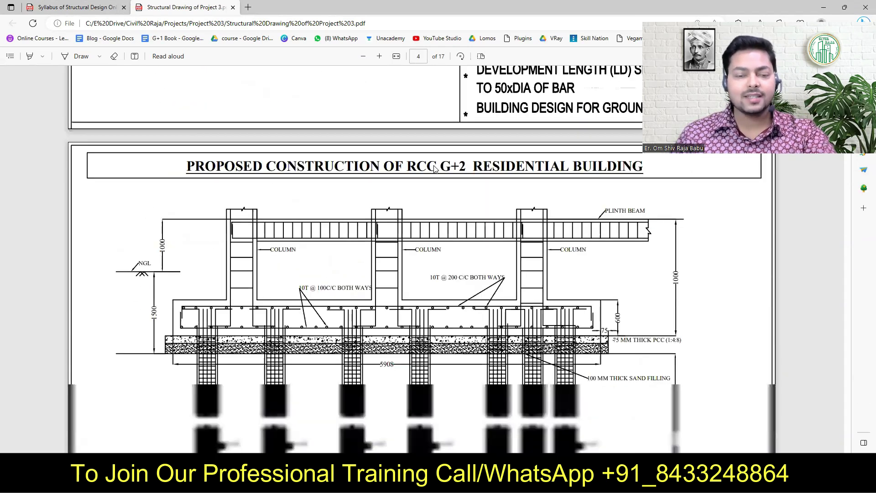
scroll(435, 169, "down", 2)
scroll(435, 169, "down", 16)
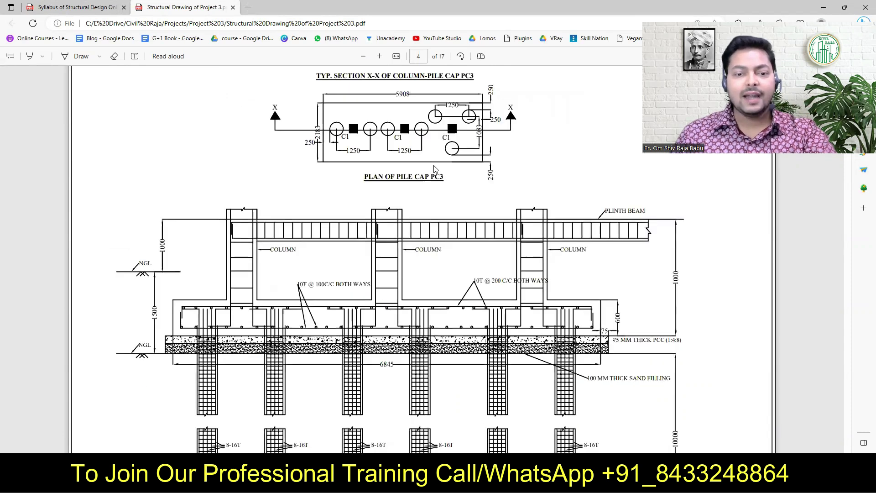
scroll(435, 169, "down", 20)
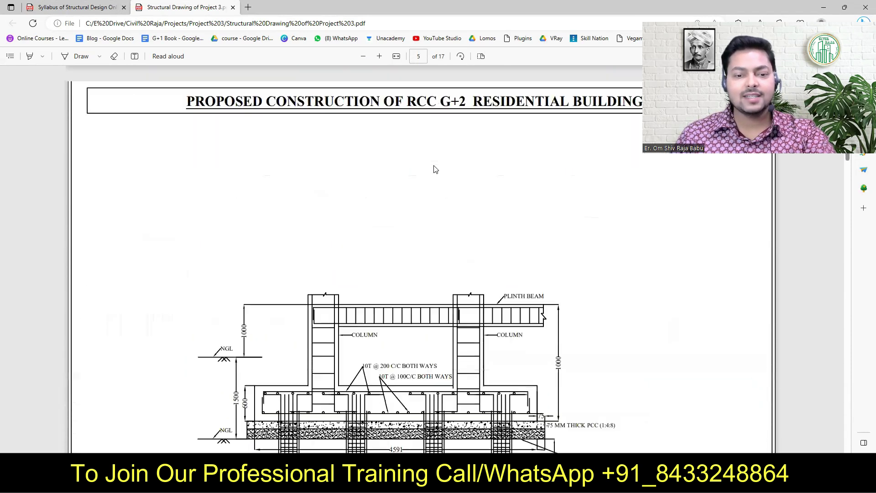
Step: Examine the plinth beam layout, its schedule, and the plinth beam reinforcement details along the horizontal and vertical axes
scroll(435, 169, "down", 14)
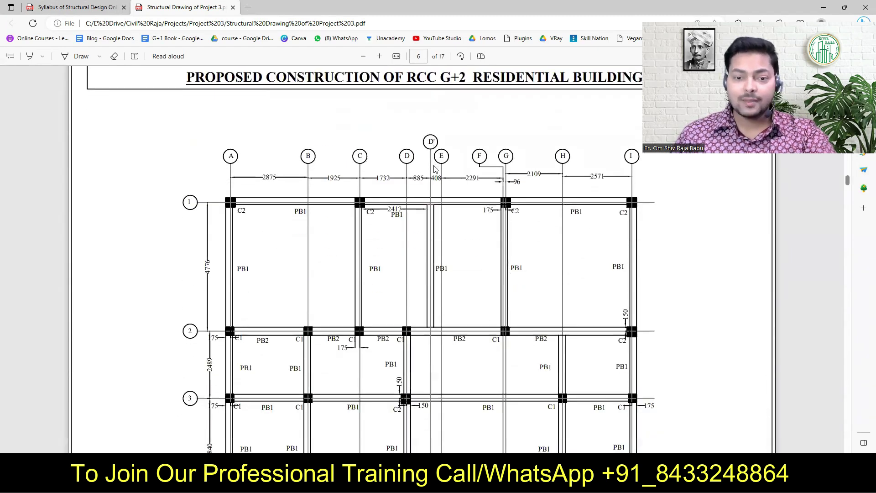
scroll(434, 169, "down", 12)
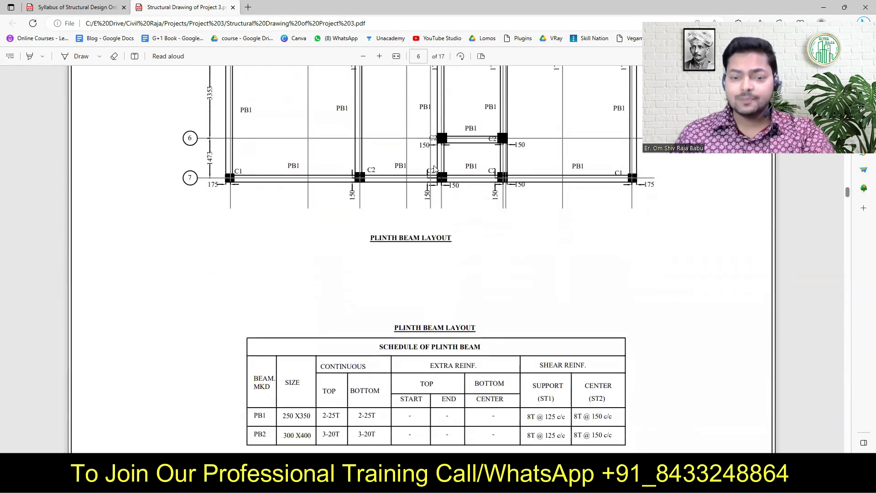
scroll(434, 170, "down", 5)
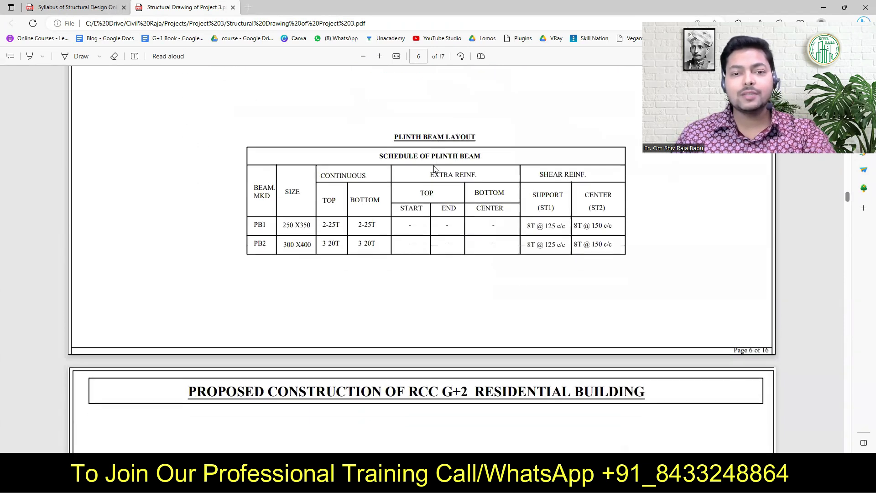
scroll(435, 169, "down", 8)
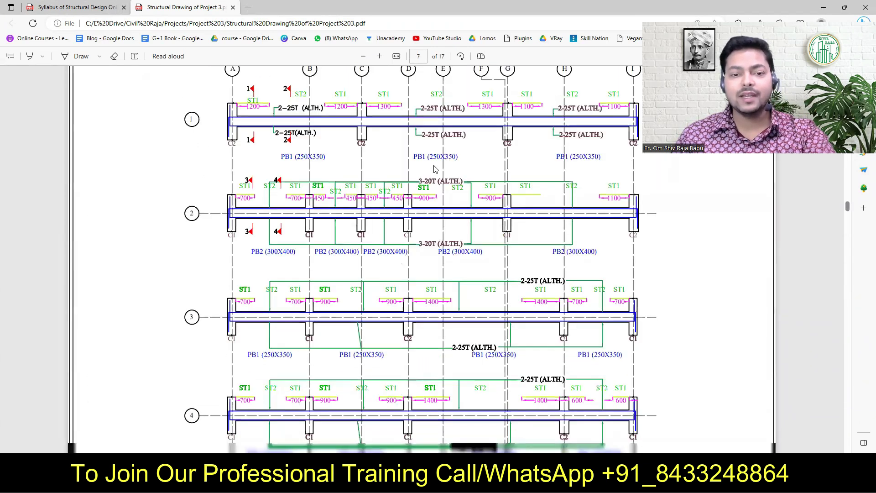
scroll(434, 169, "down", 8)
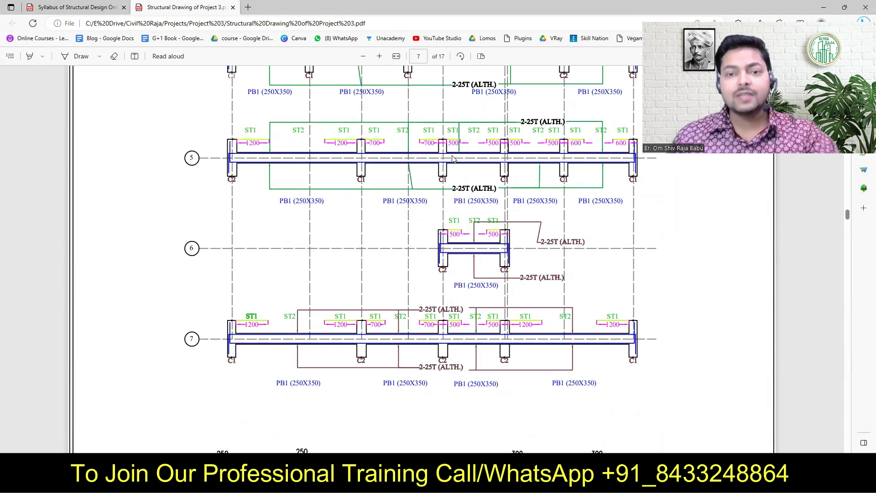
scroll(480, 170, "down", 8)
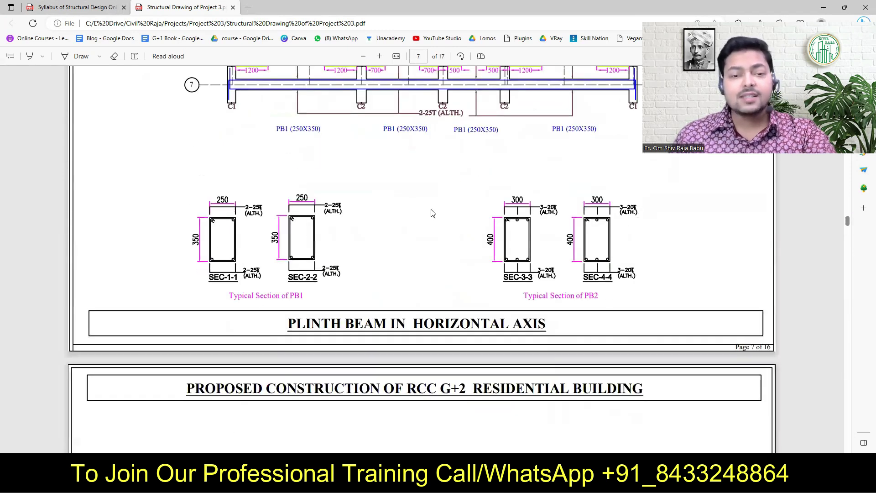
scroll(432, 213, "down", 7)
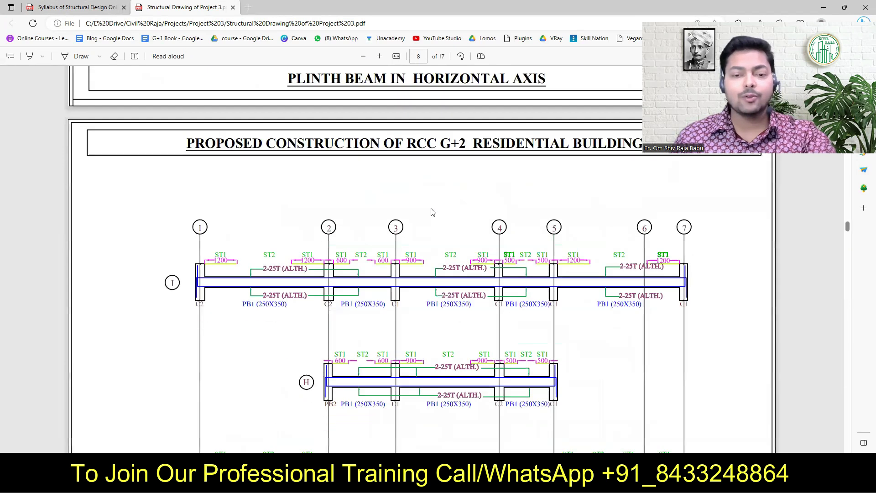
scroll(433, 212, "down", 10)
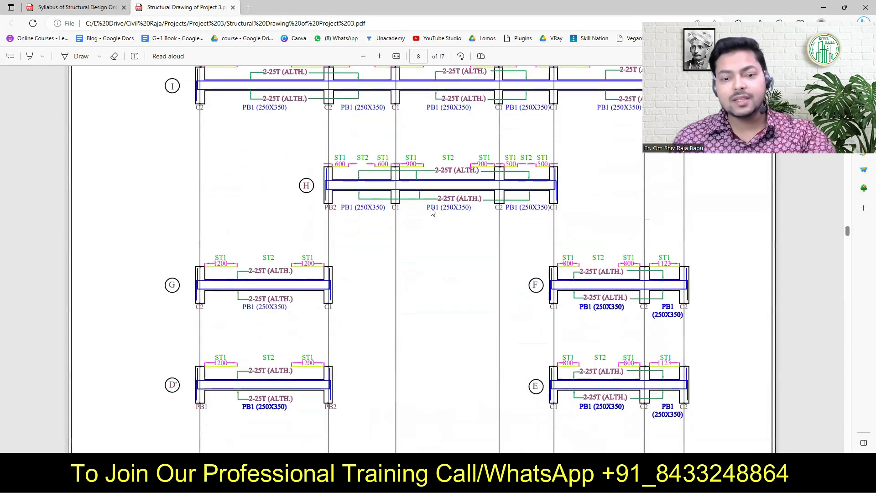
scroll(431, 211, "down", 6)
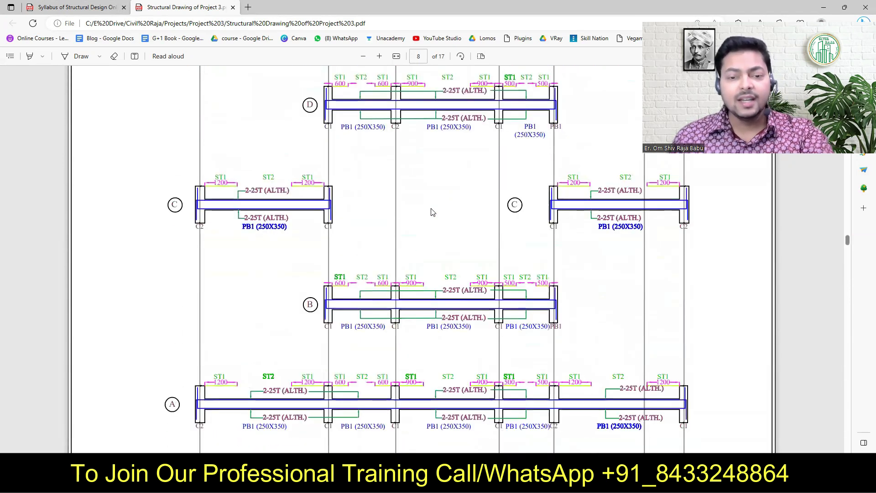
scroll(432, 212, "down", 5)
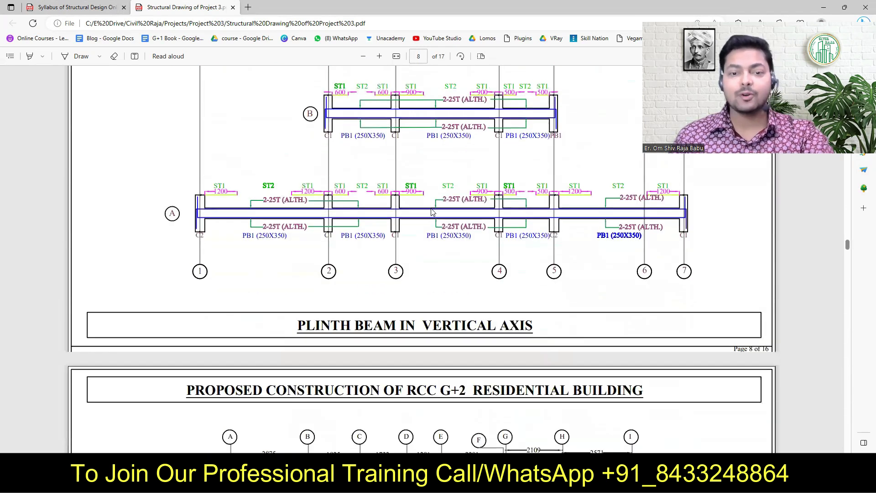
Step: Examine the roof beam layout and the schedule of roof beams in the structural drawing
scroll(432, 212, "down", 4)
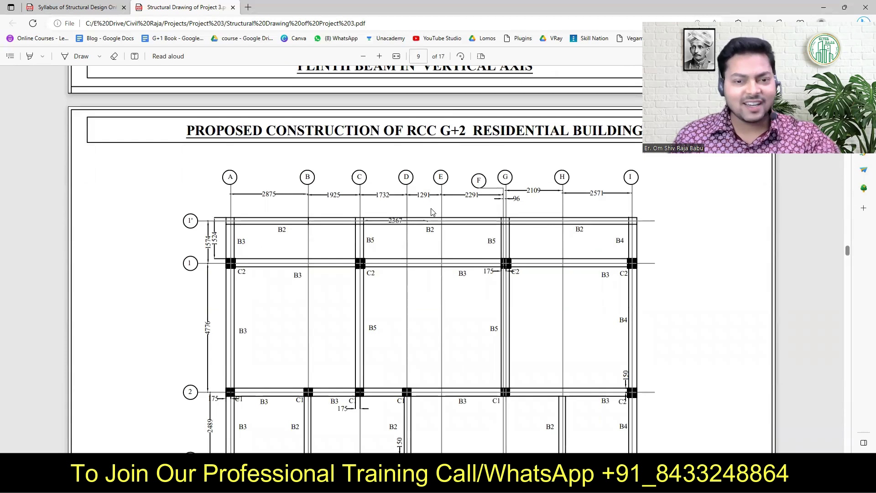
scroll(432, 213, "down", 4)
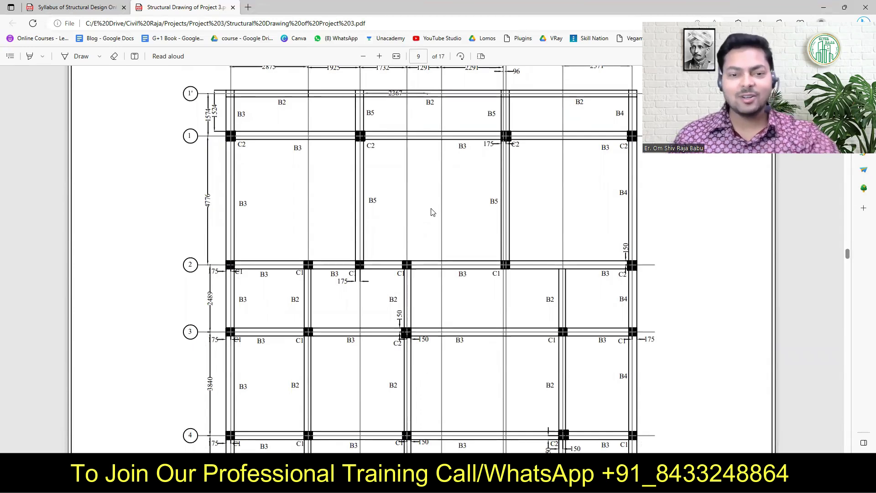
scroll(432, 212, "down", 2)
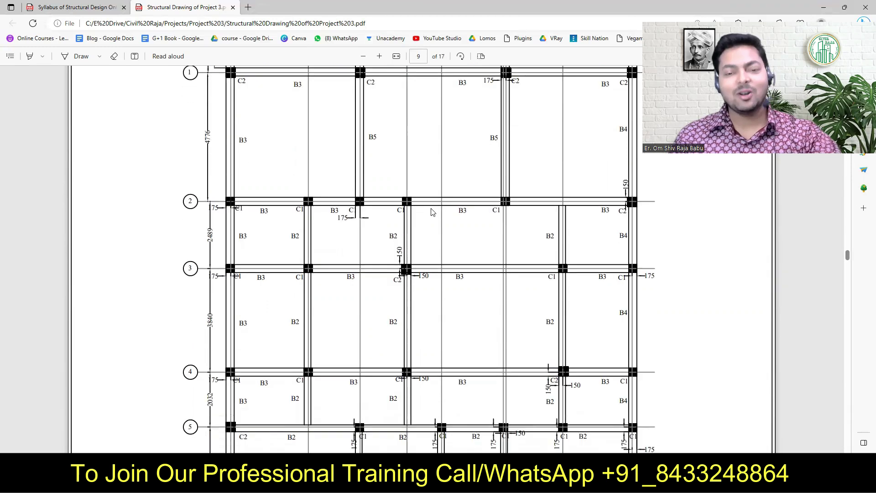
scroll(432, 212, "down", 12)
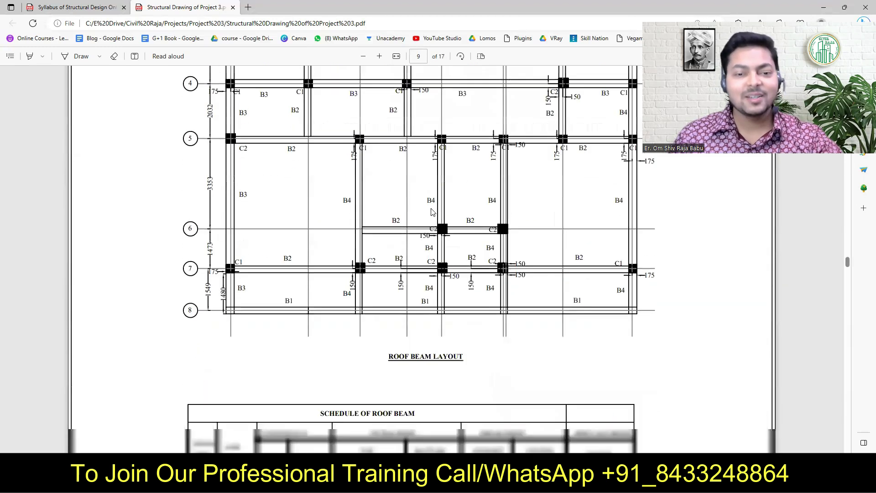
scroll(433, 212, "down", 15)
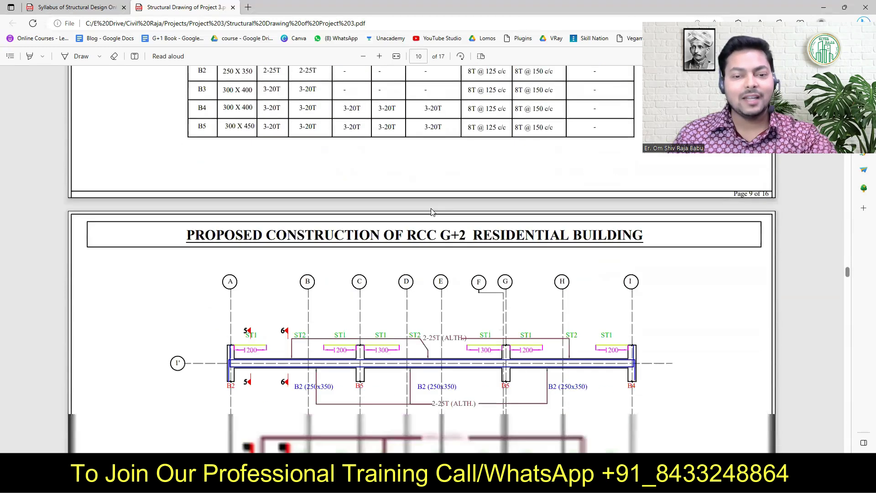
Step: Examine the roof beam reinforcement along the horizontal and vertical axes, including the B3 beam on grid 2 and the typical beam sections
scroll(432, 212, "down", 4)
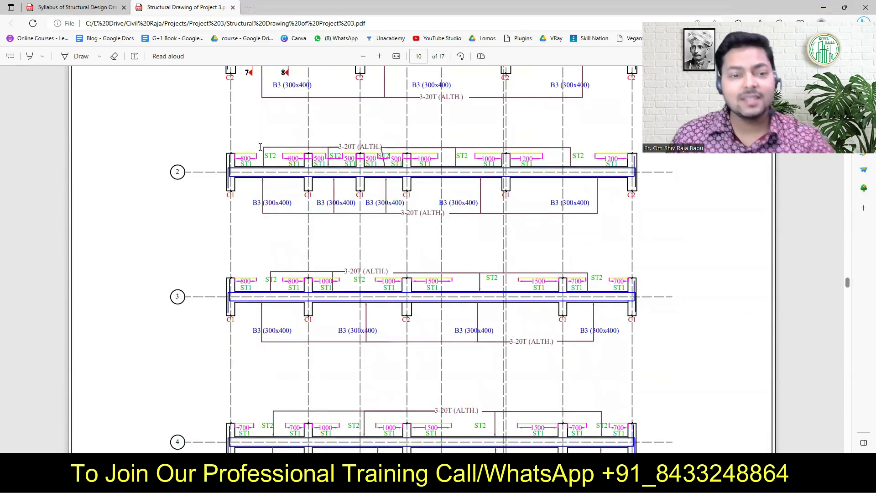
scroll(218, 146, "up", 5, "ctrl")
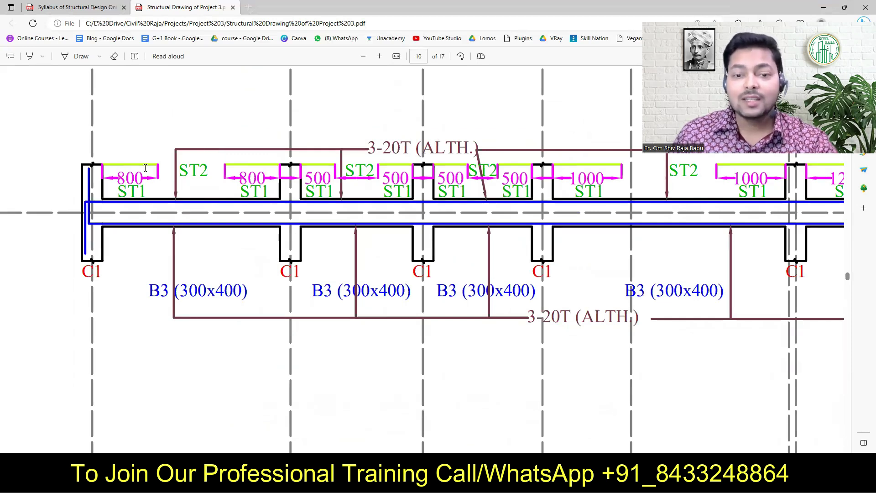
scroll(185, 175, "down", 3, "ctrl")
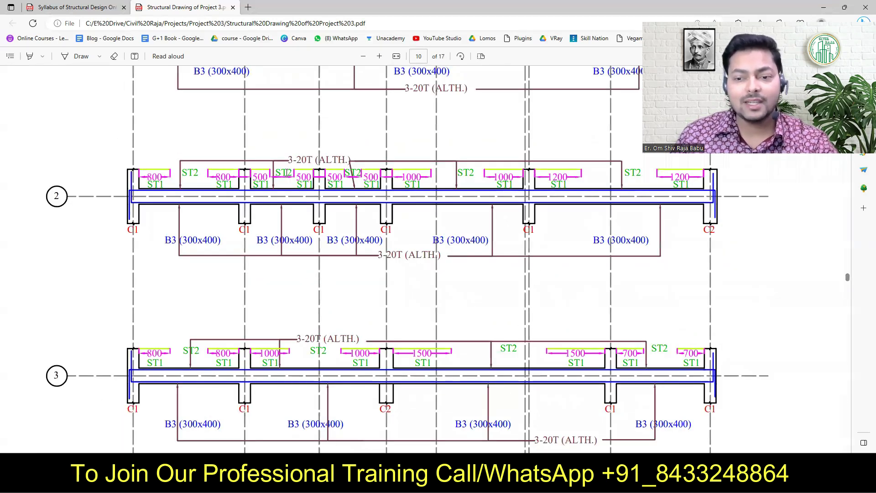
scroll(287, 172, "down", 1, "ctrl")
scroll(286, 172, "down", 5)
scroll(287, 172, "down", 10)
scroll(287, 175, "down", 6)
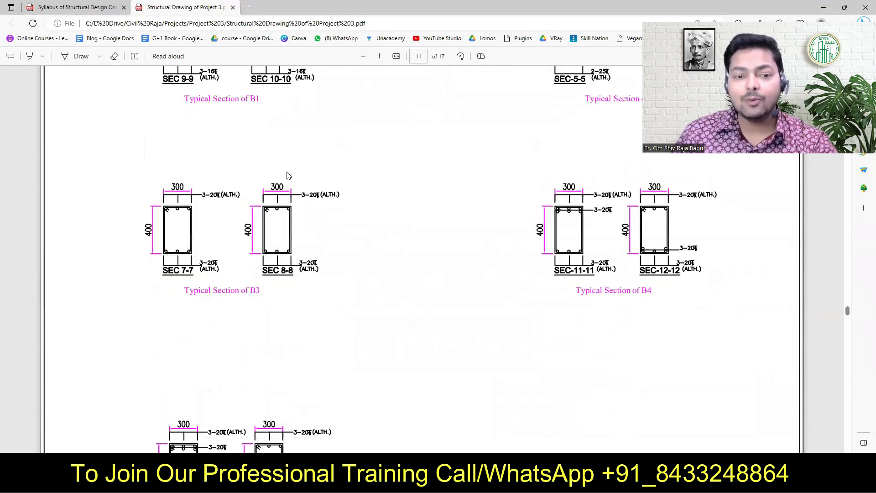
scroll(287, 175, "down", 4)
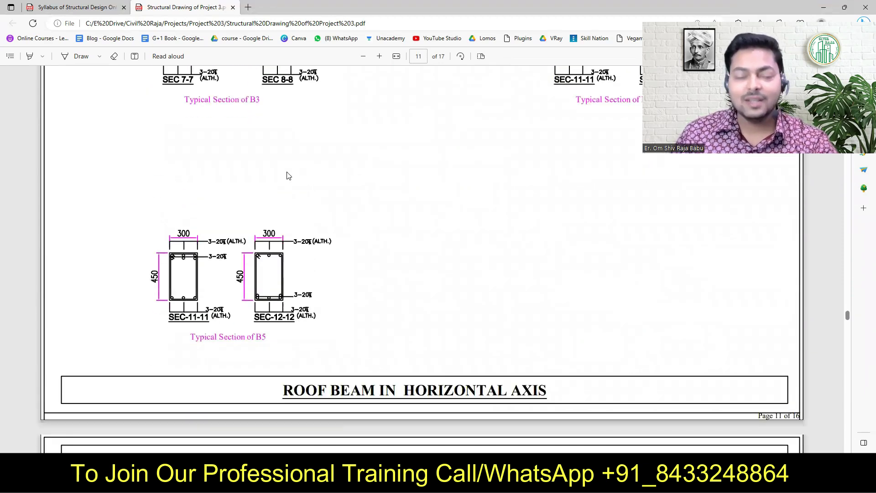
scroll(287, 175, "down", 6)
scroll(287, 175, "down", 10)
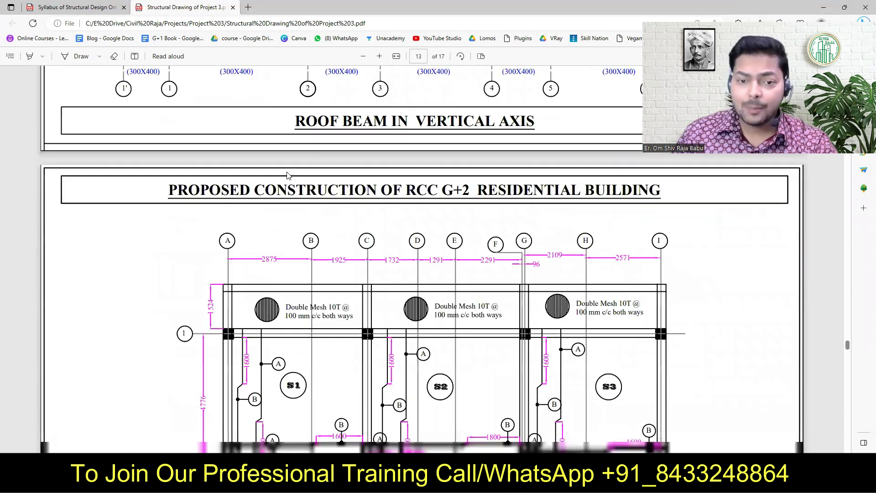
Step: Examine the slab reinforcement layouts, from the S1–S19 panels through to the head room slab details
scroll(288, 176, "down", 4)
scroll(287, 175, "up", 2)
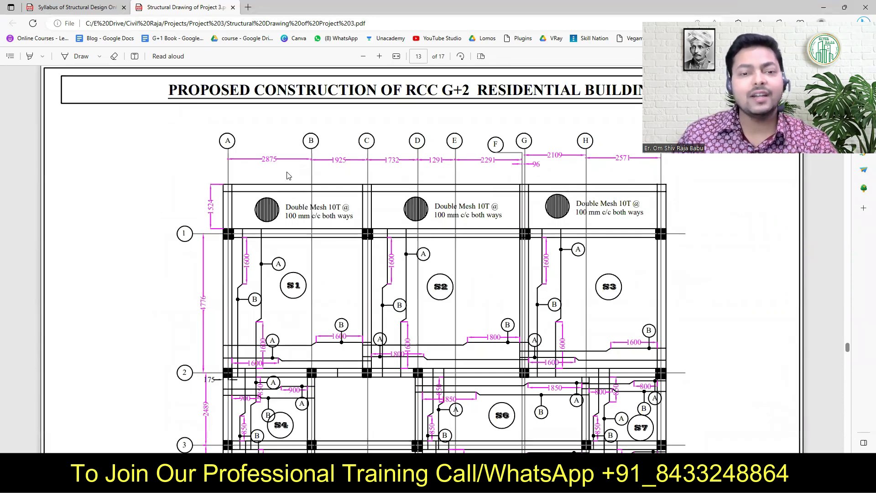
scroll(287, 176, "down", 2)
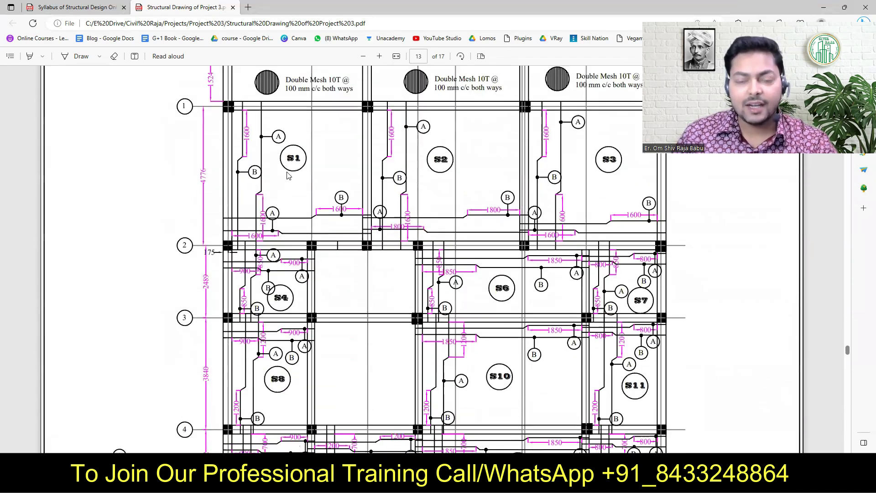
scroll(287, 176, "down", 2)
scroll(287, 176, "down", 6)
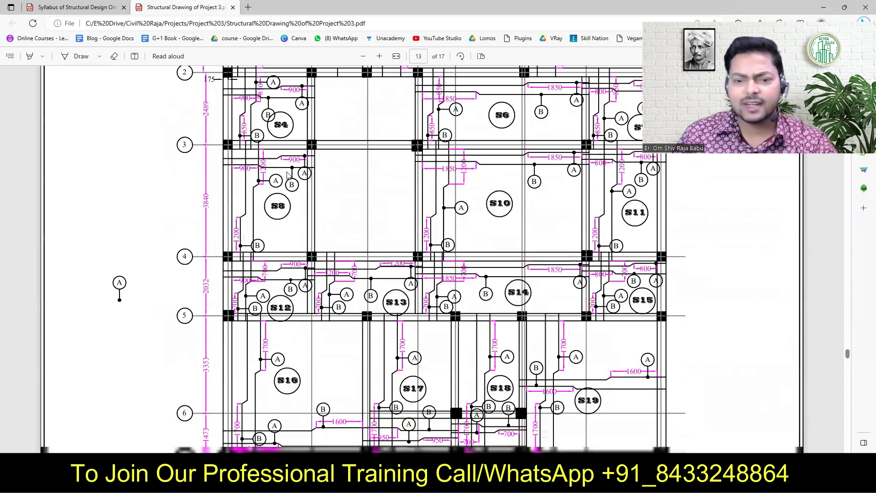
scroll(288, 175, "down", 8)
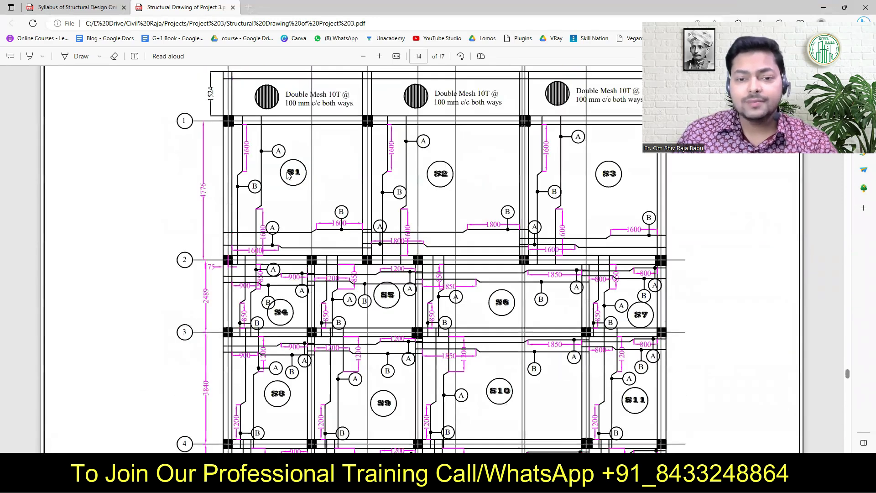
scroll(288, 175, "down", 7)
scroll(287, 175, "down", 12)
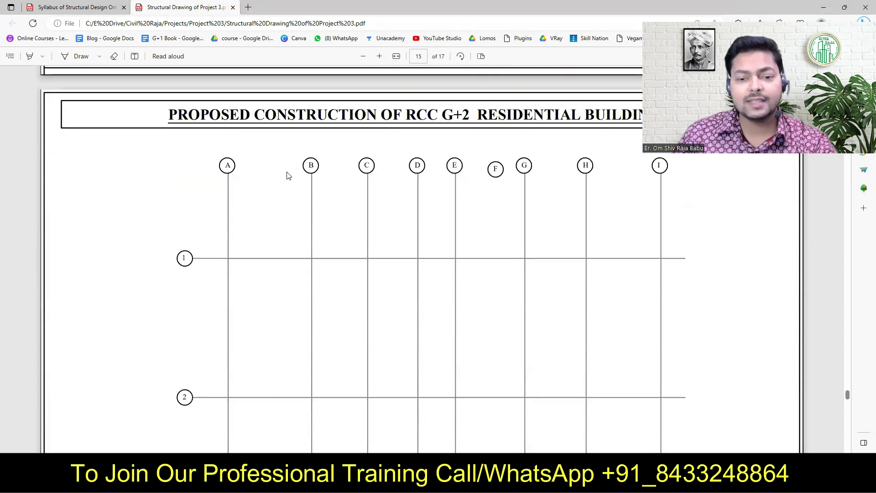
scroll(287, 176, "down", 9)
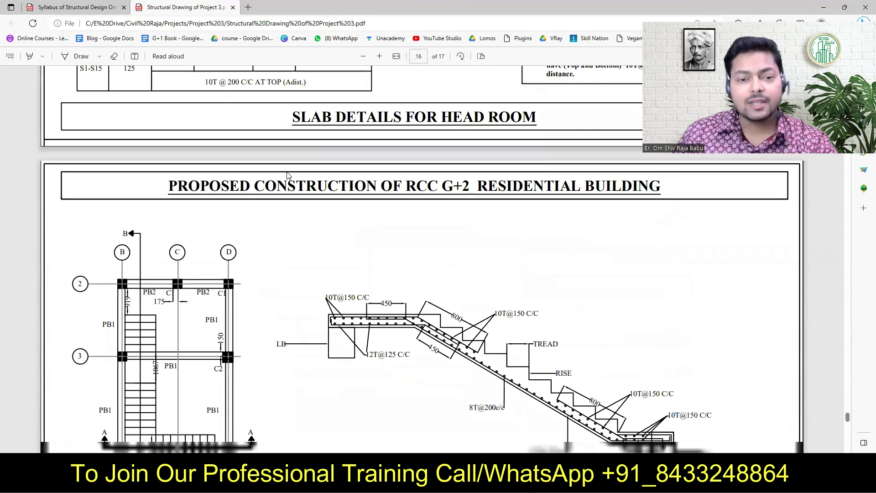
Step: Examine the L-shaped staircase plan and sections, the landing beam section, and the chajja and lintel details
scroll(288, 175, "down", 3)
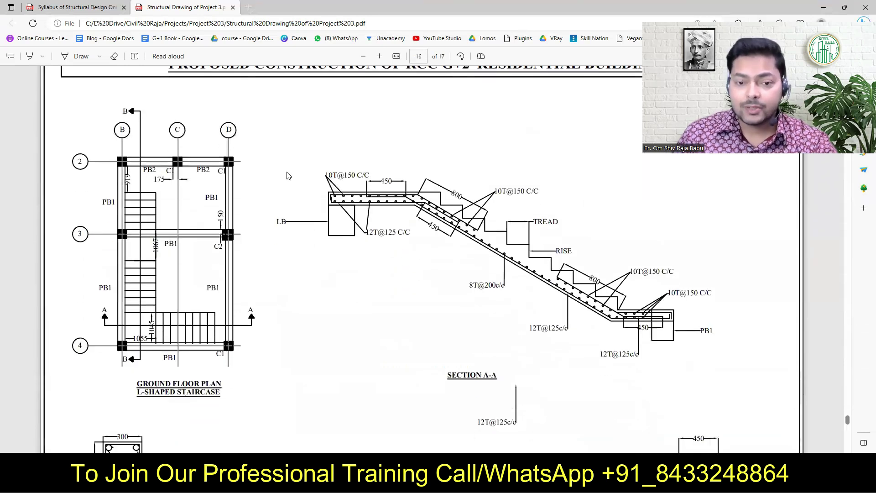
scroll(287, 175, "down", 7)
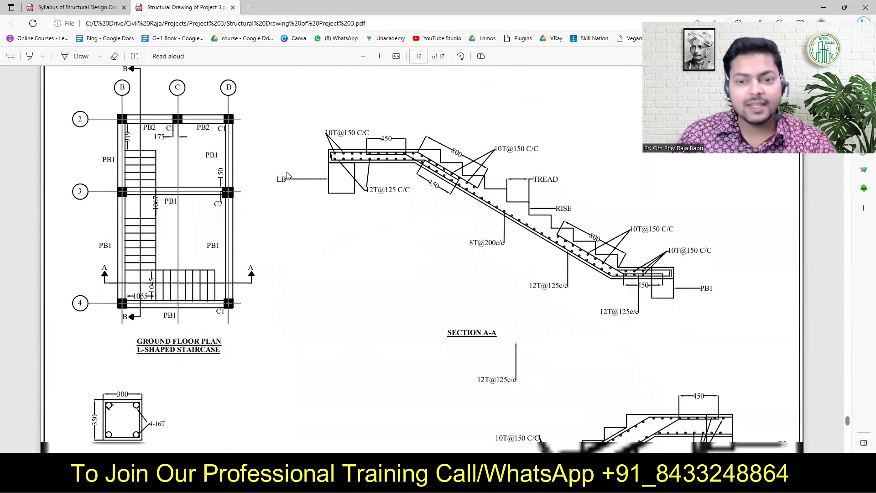
scroll(288, 176, "down", 10)
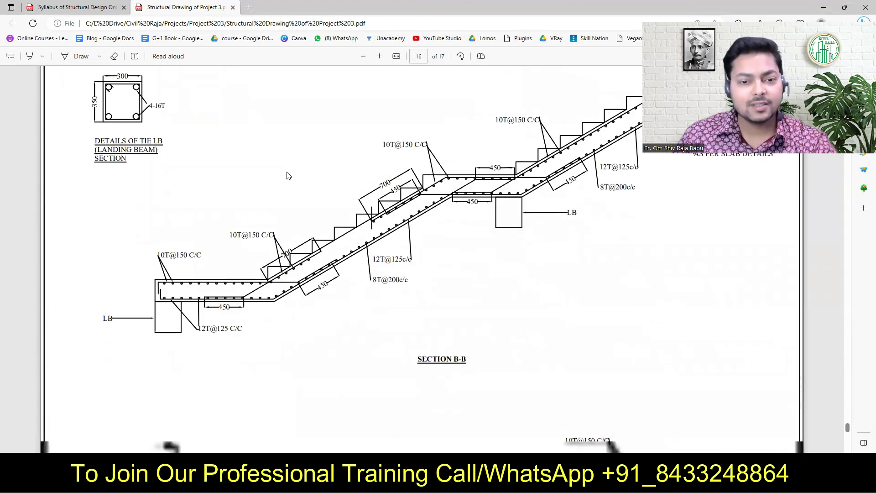
scroll(288, 175, "down", 10)
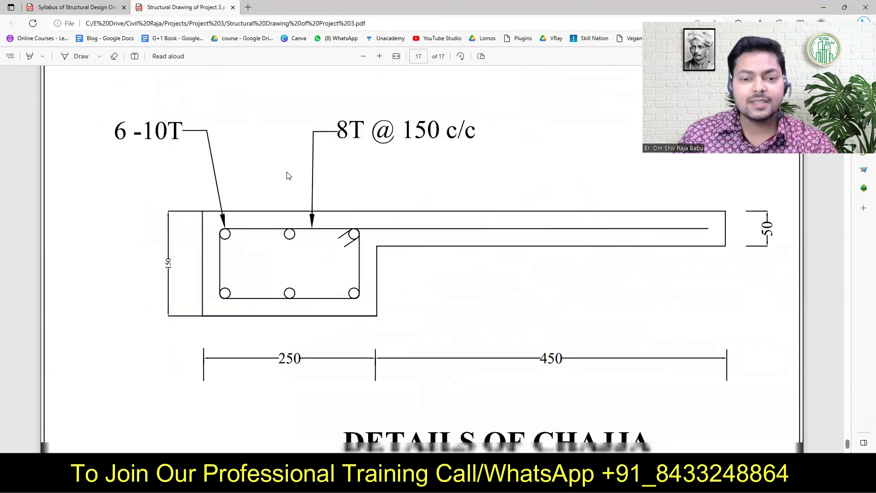
scroll(288, 176, "down", 6)
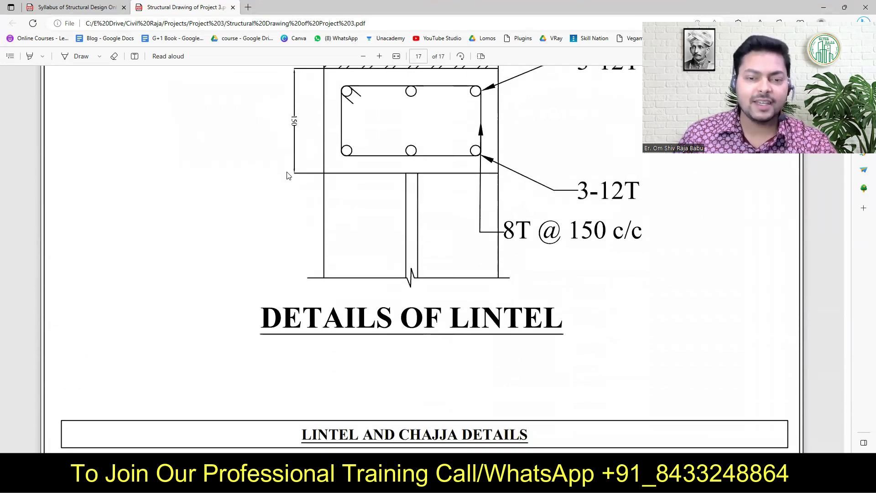
scroll(245, 186, "down", 2, "ctrl")
scroll(274, 178, "up", 15)
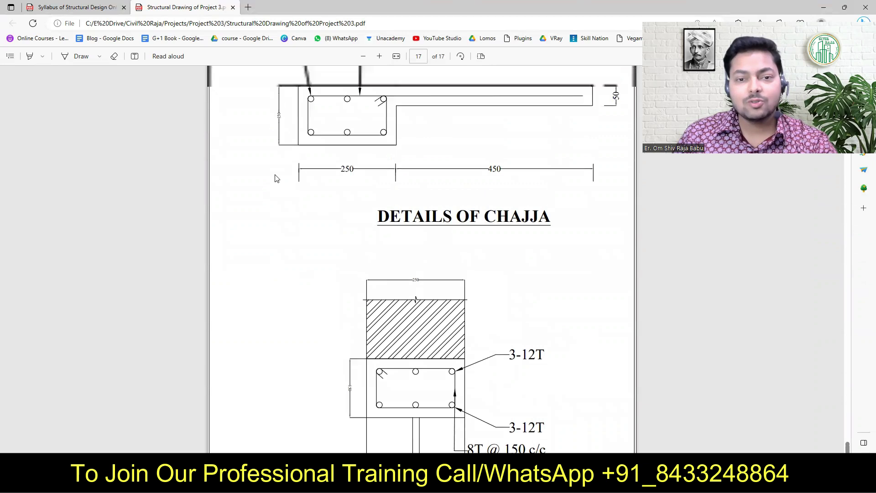
scroll(275, 178, "up", 6)
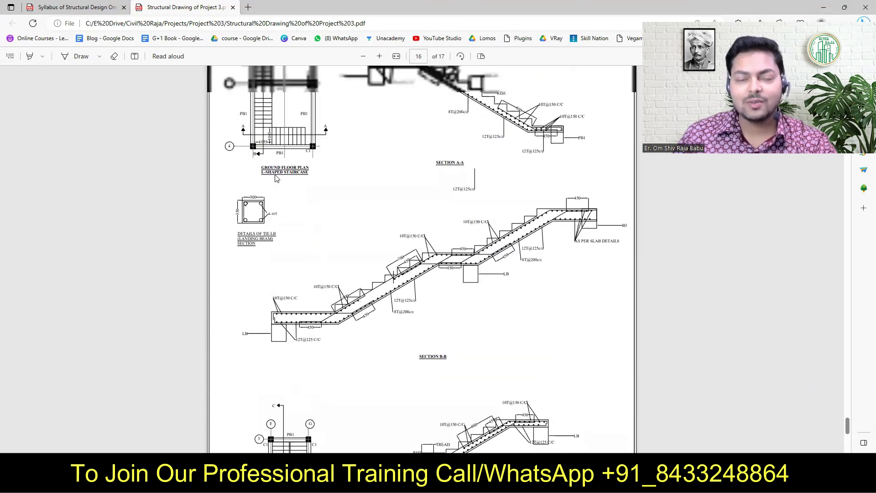